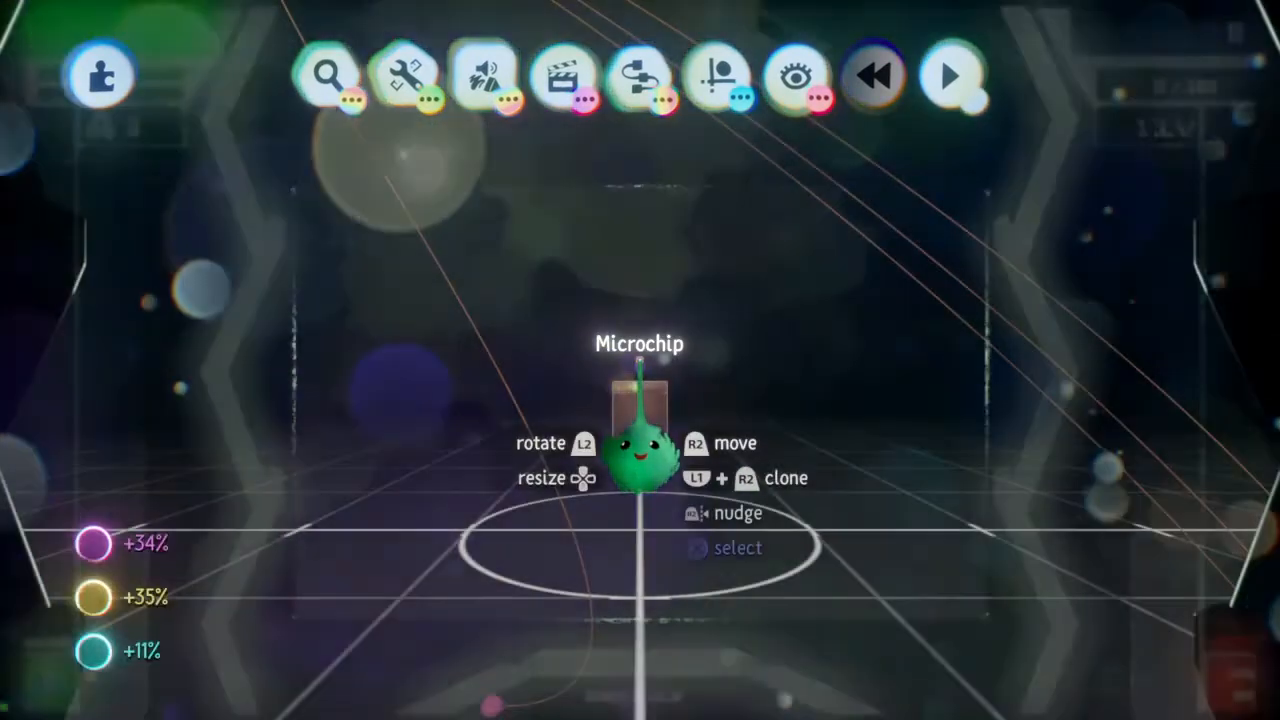
Hide the ground grid in the Game Room - Beamer scene and switch the scene to play mode
key(Escape)
key(Escape)
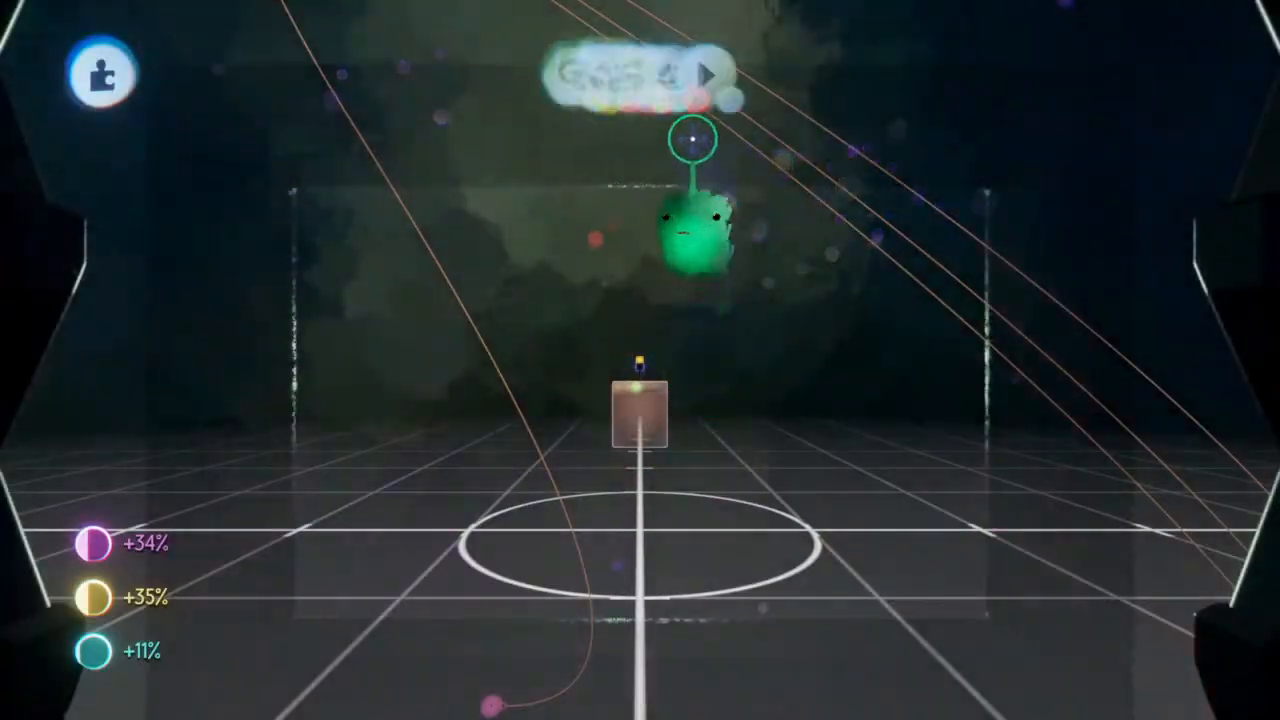
click(716, 80)
click(835, 160)
key(Escape)
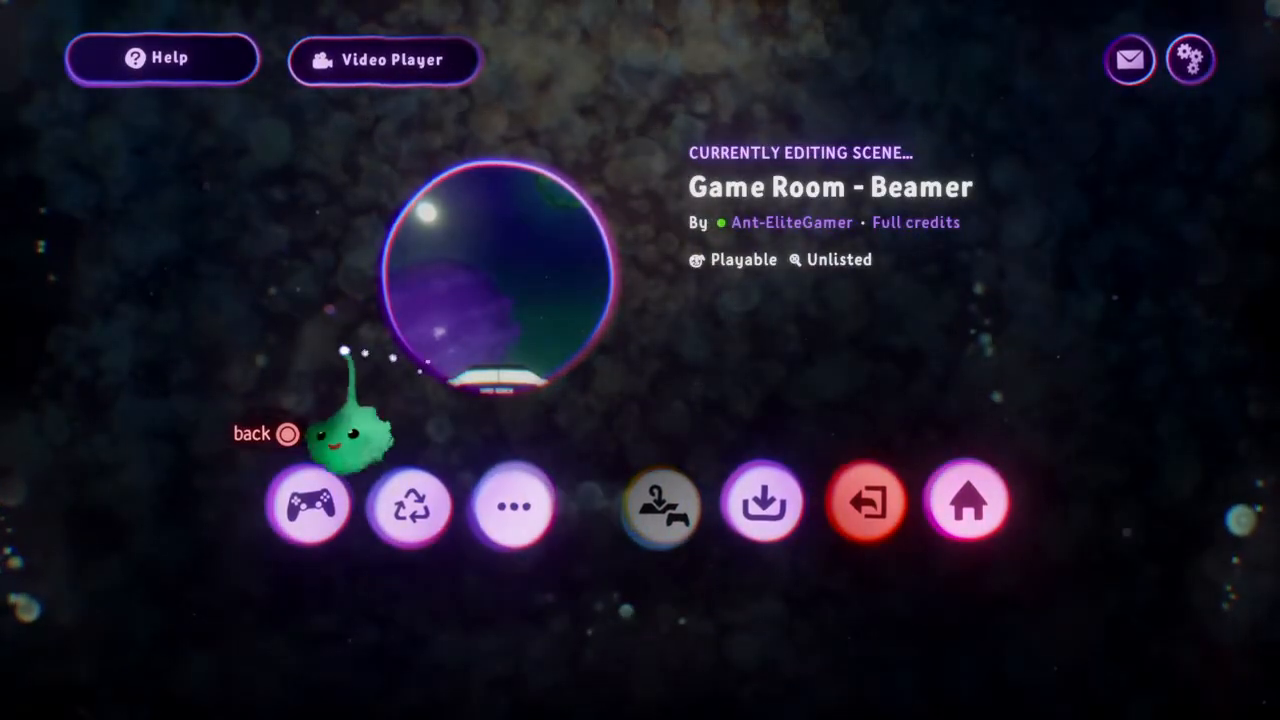
click(300, 505)
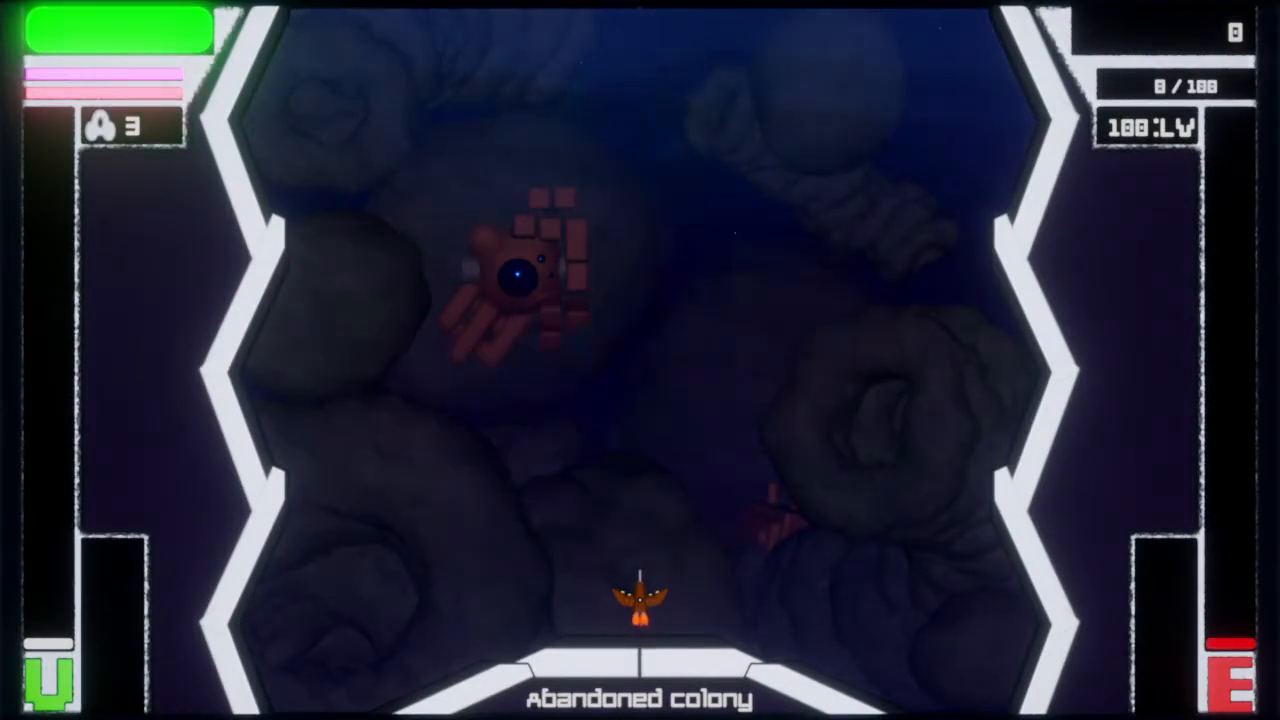
Pause the game, open its options and lower the BGM volume
key(Escape)
key(Escape)
key(Escape)
key(Down)
key(Return)
key(Down)
key(Down)
key(Up)
key(Left)
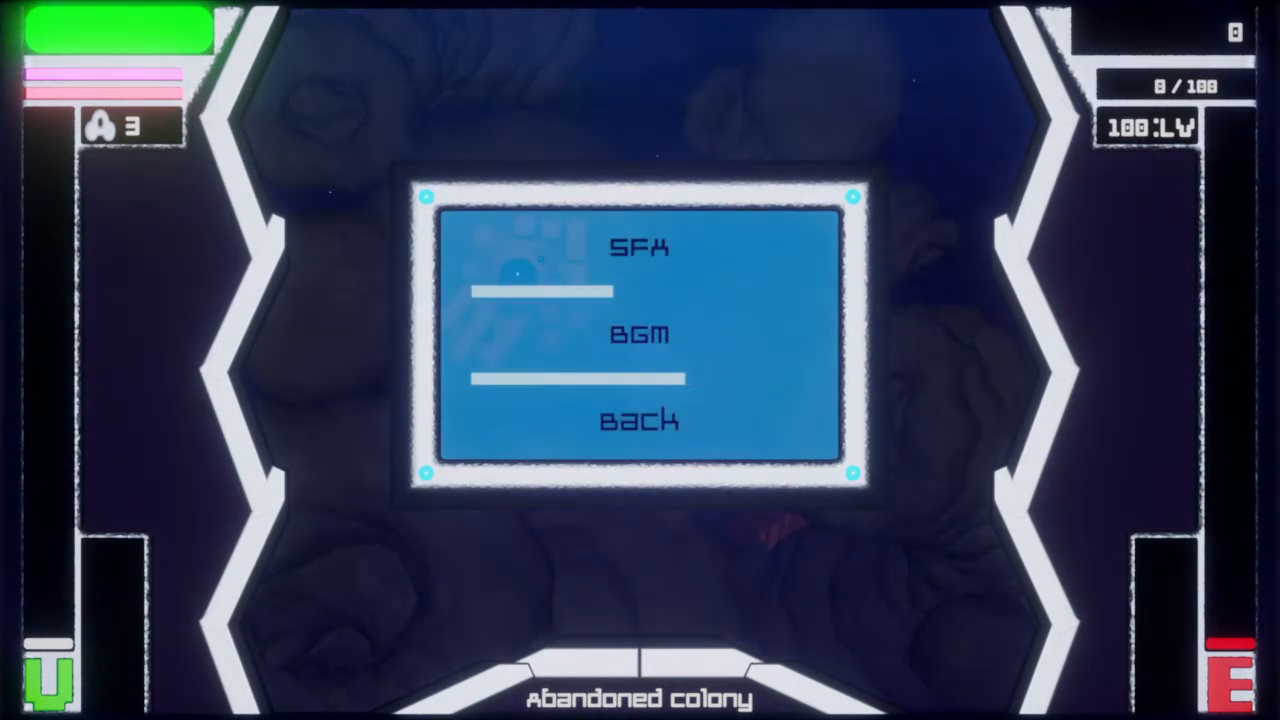
key(Left)
Lower the SFX volume, leave the game's options and resume play
key(Up)
key(Left)
key(Down)
key(Down)
key(Return)
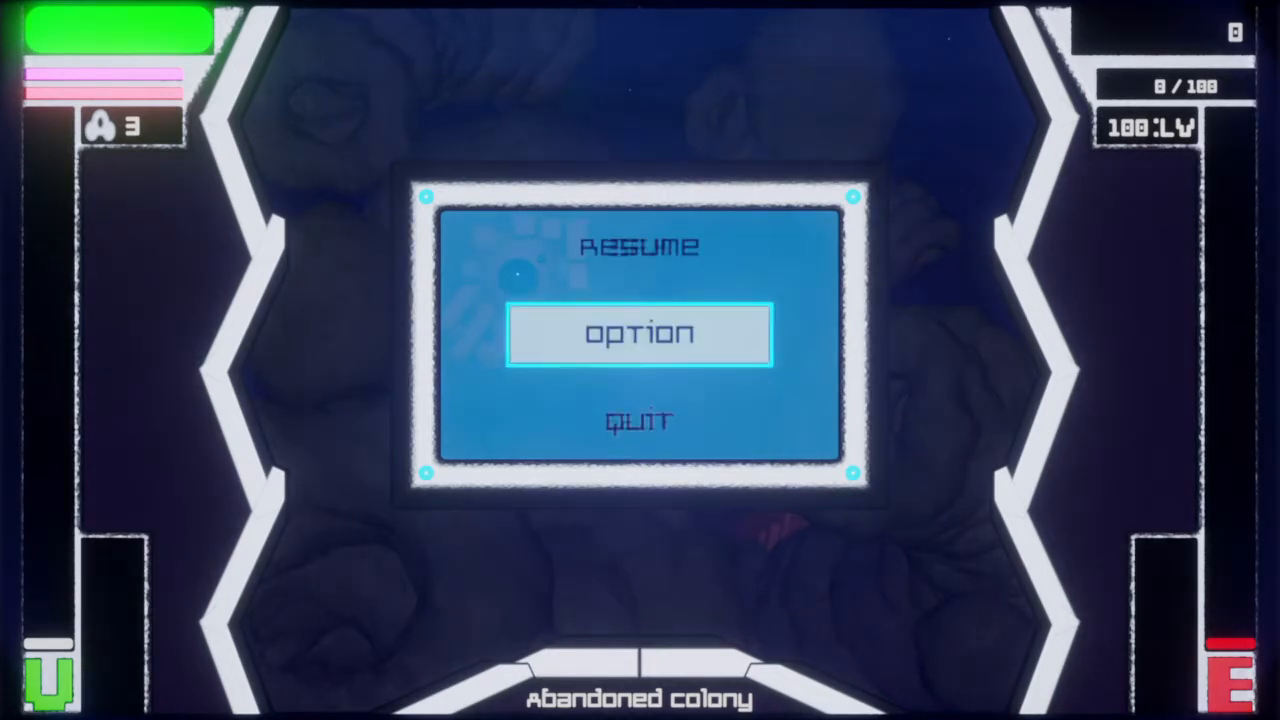
key(Up)
key(Return)
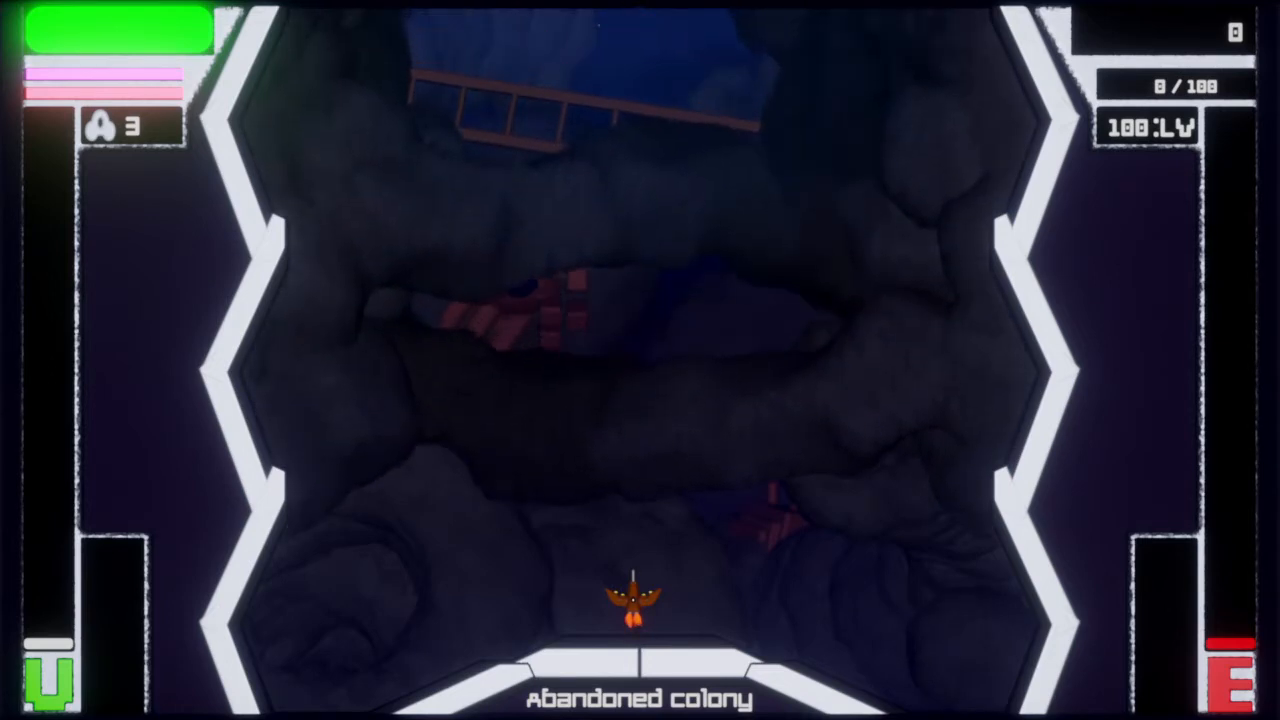
Playtest the Abandoned Colony level, steering the ship from side to side to examine the scrolling cave background
key(Right)
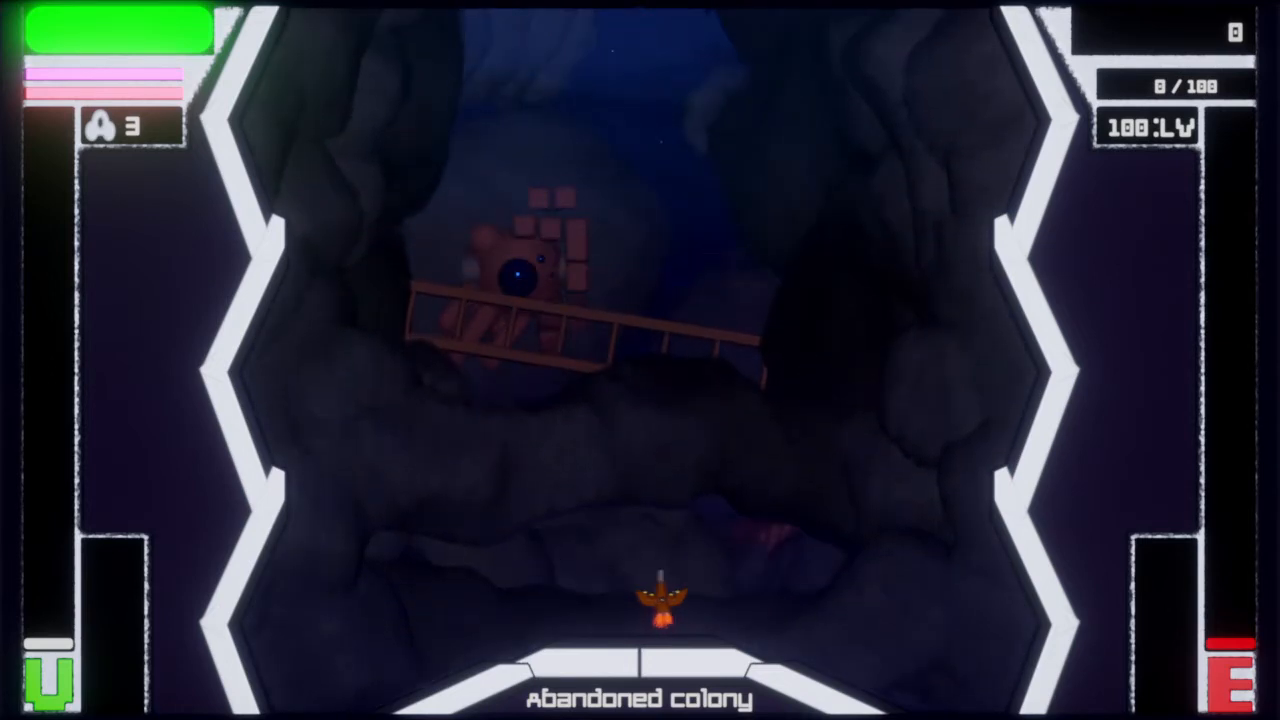
key(Left)
key(Right)
key(Left)
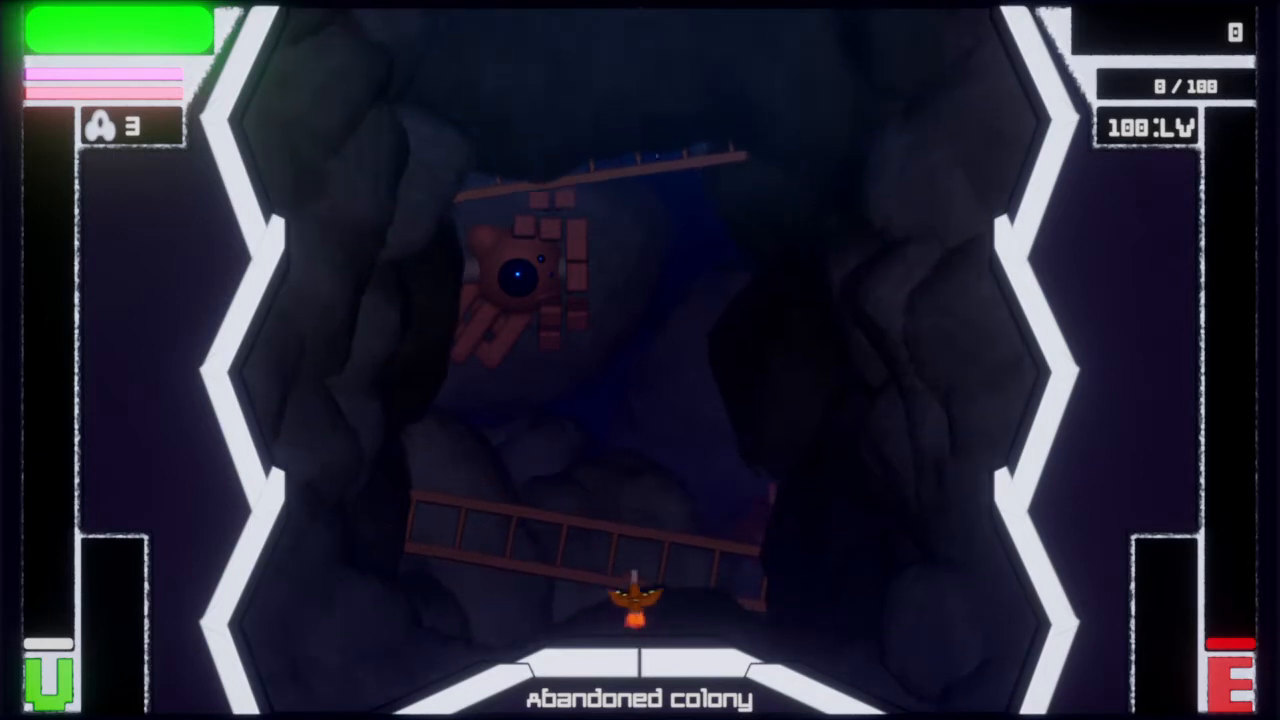
key(Right)
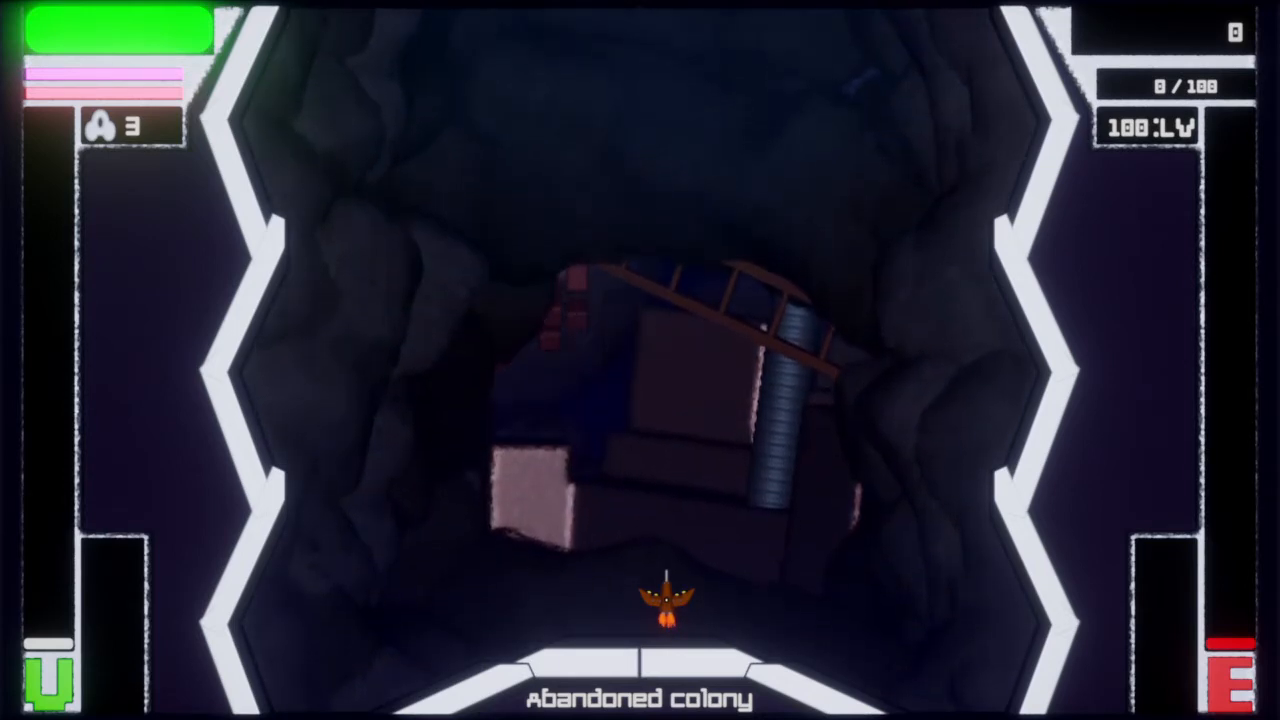
key(Left)
key(Right)
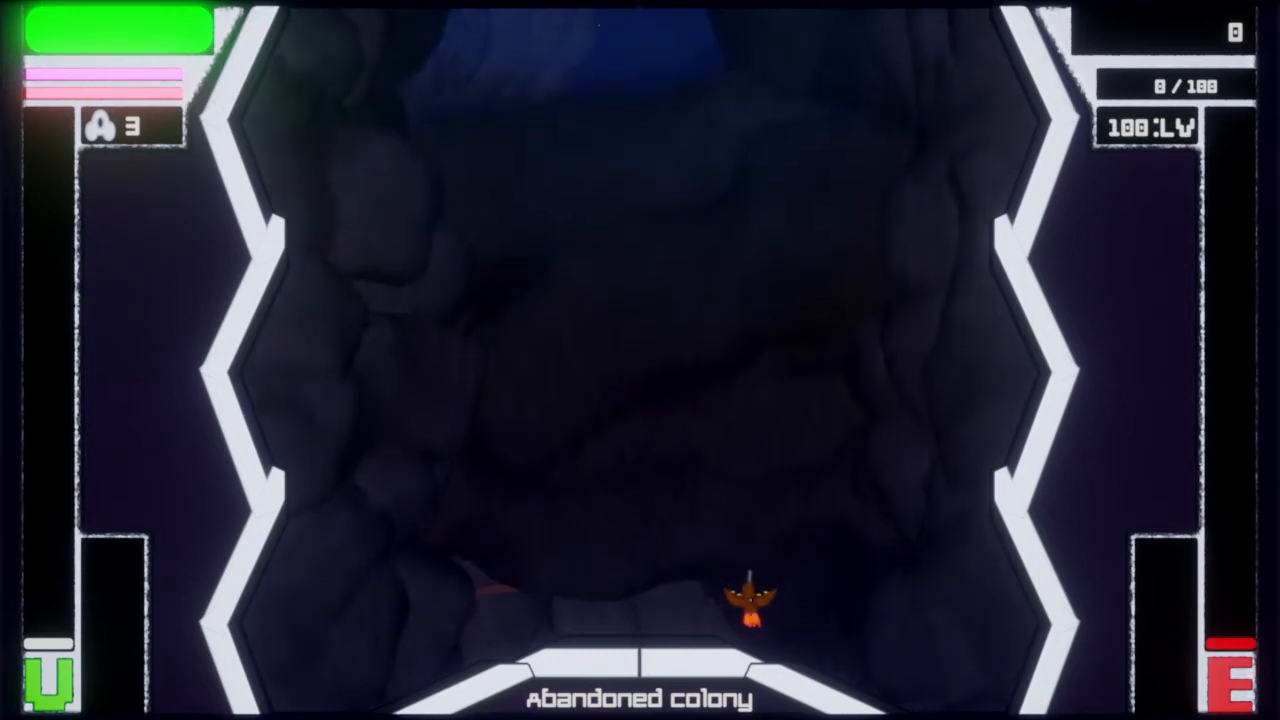
key(Left)
key(Right)
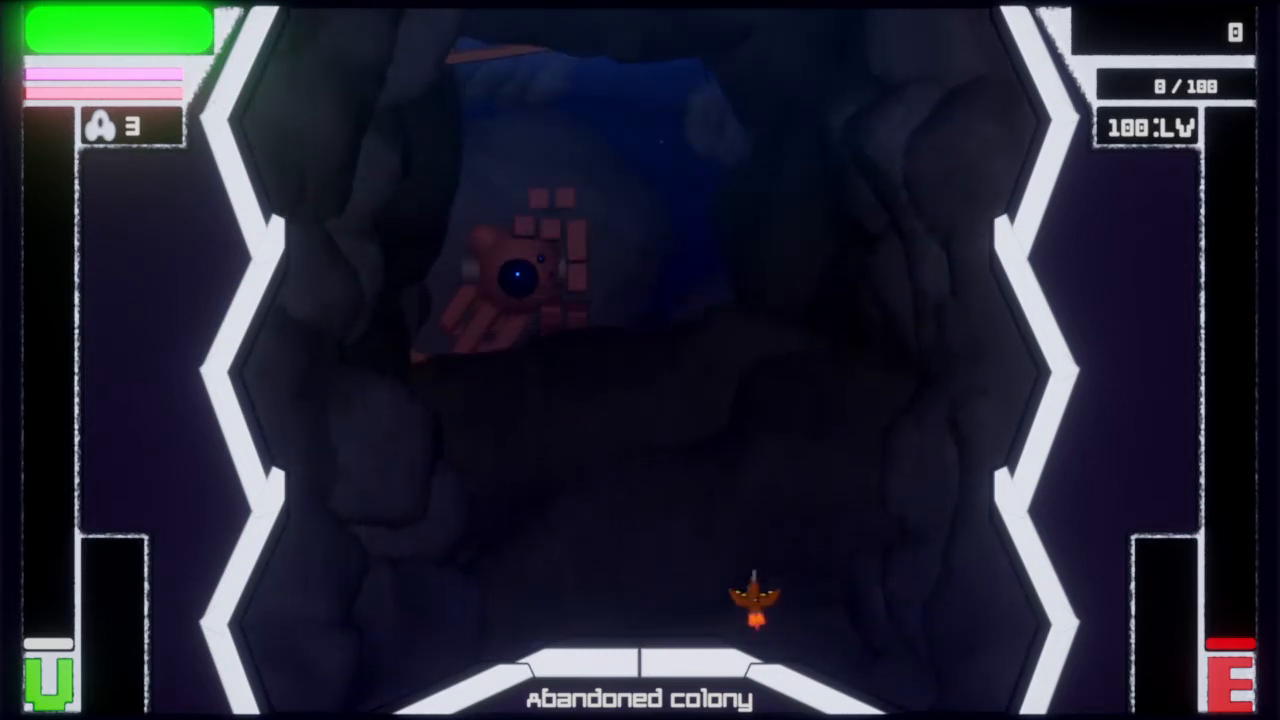
key(Left)
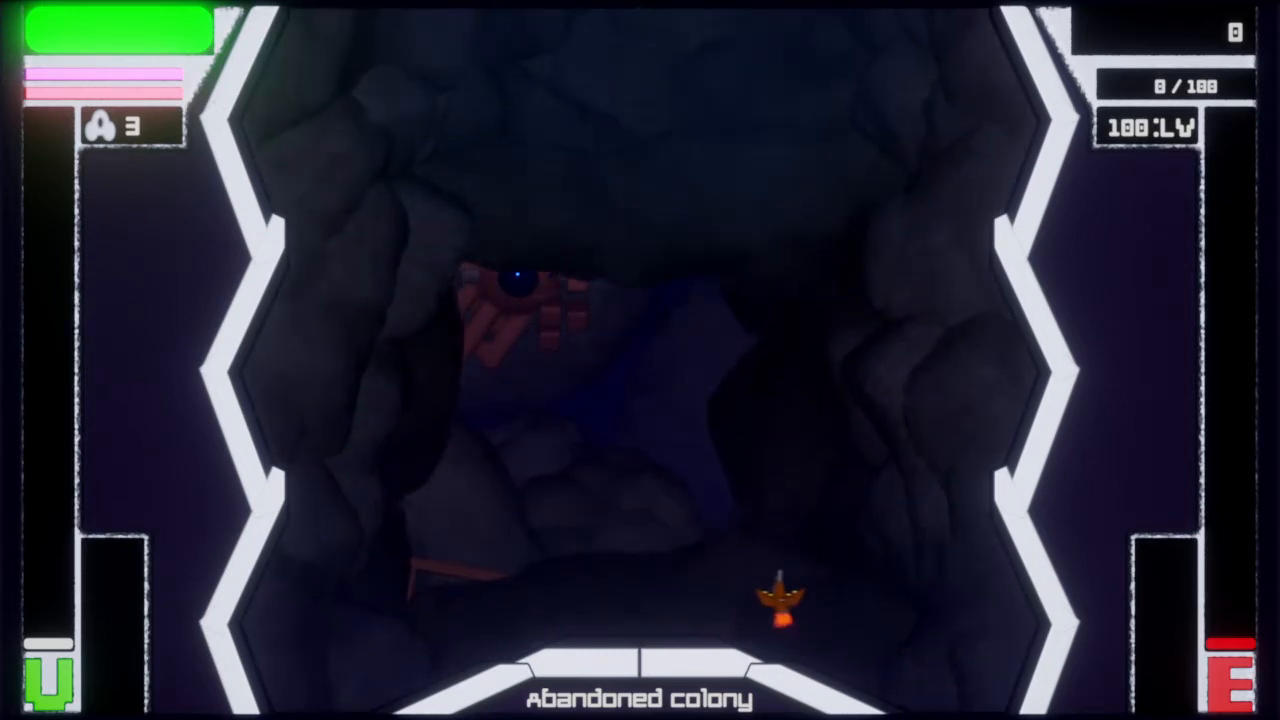
key(Right)
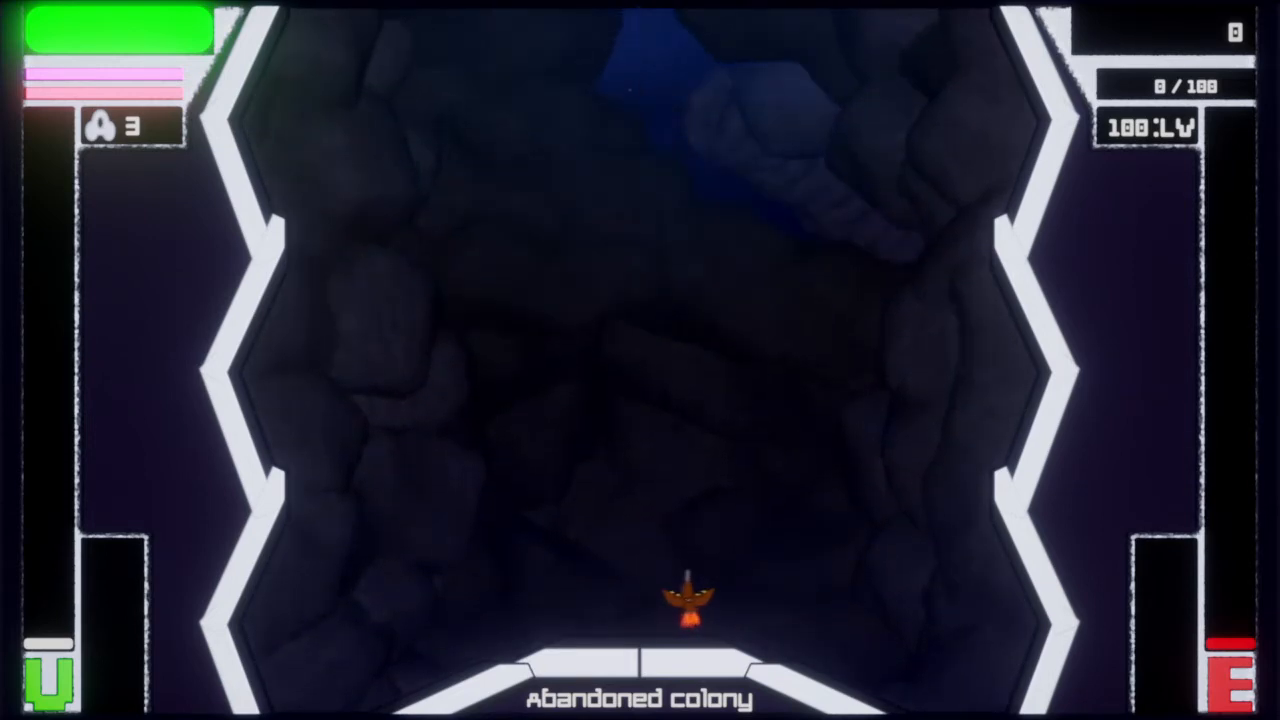
key(Left)
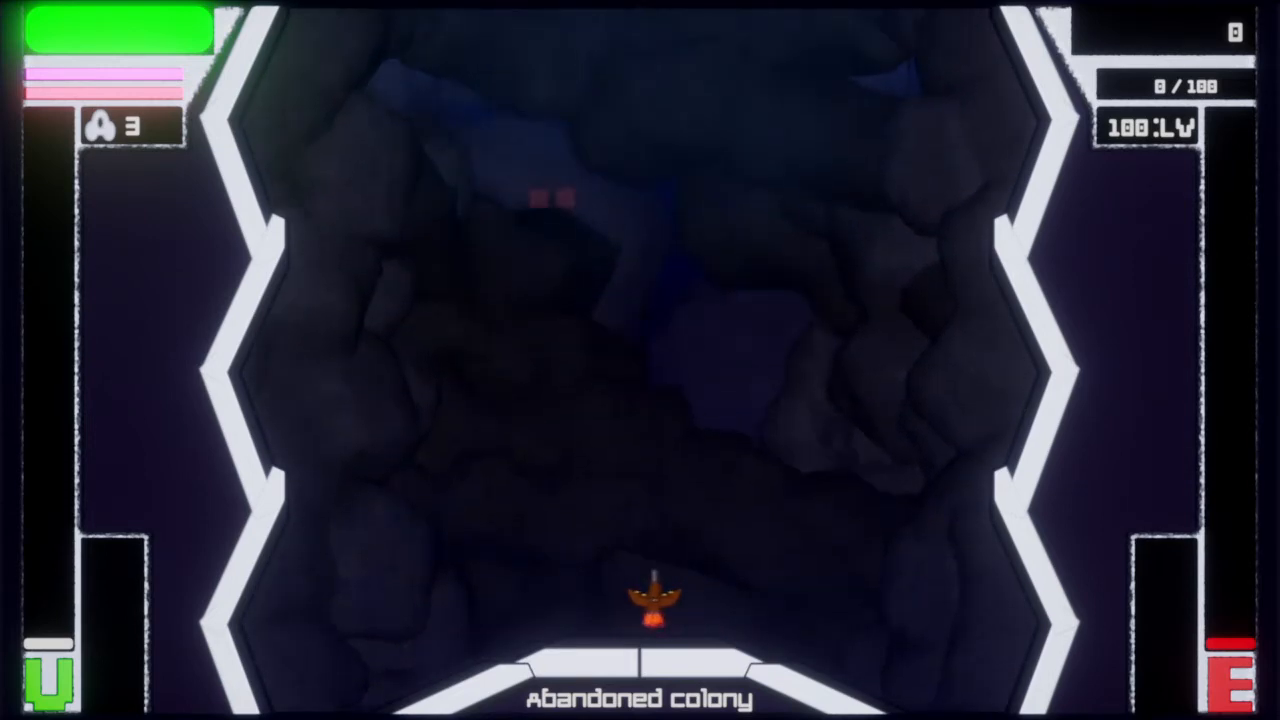
key(Left)
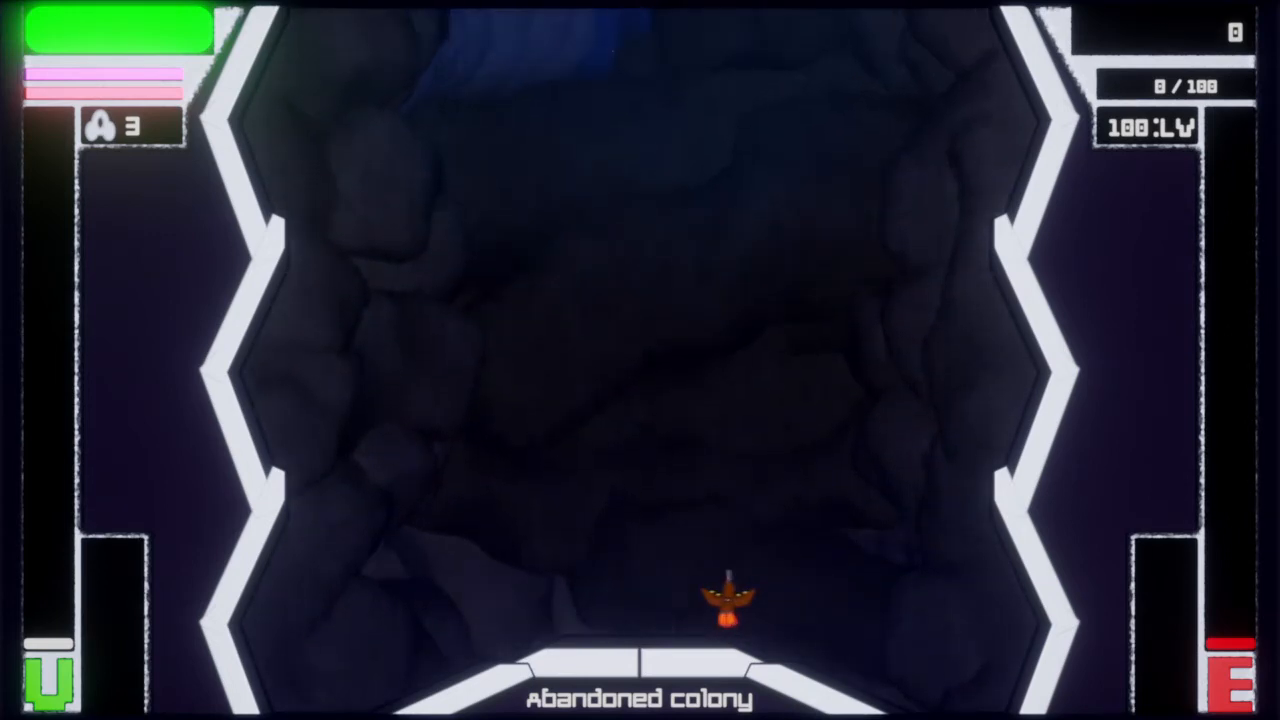
key(Left)
key(Right)
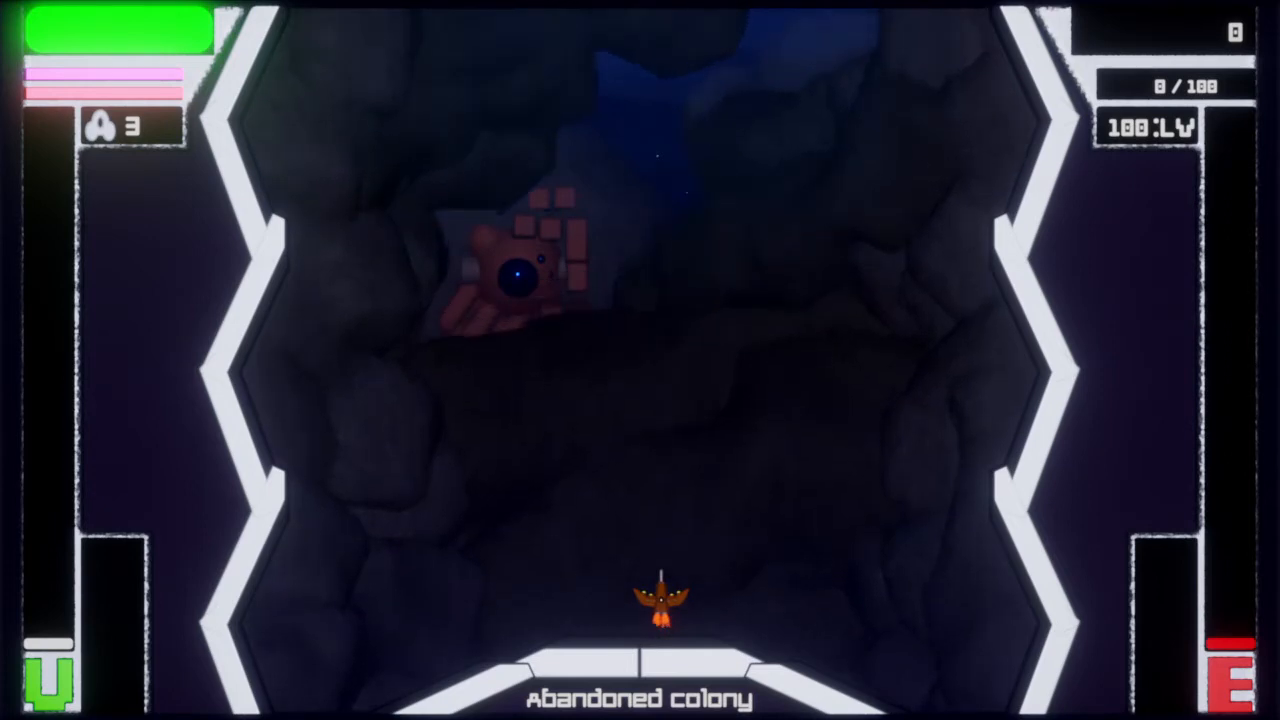
key(Right)
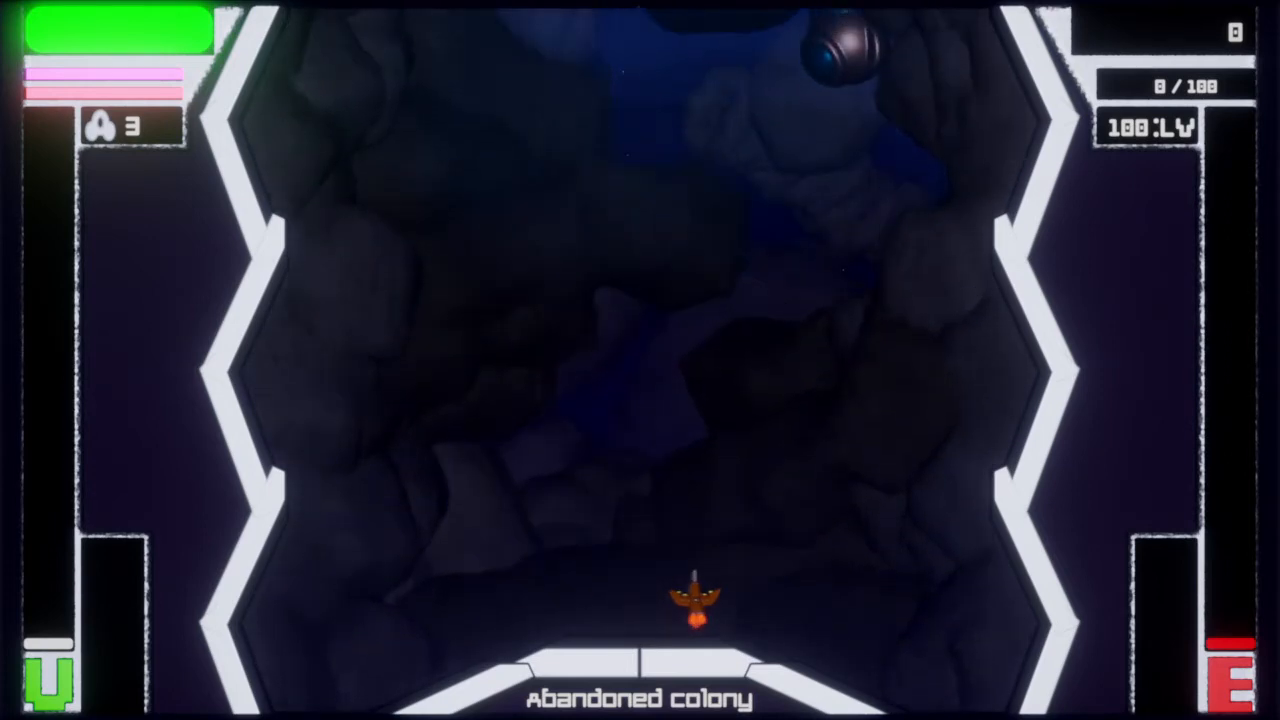
key(Left)
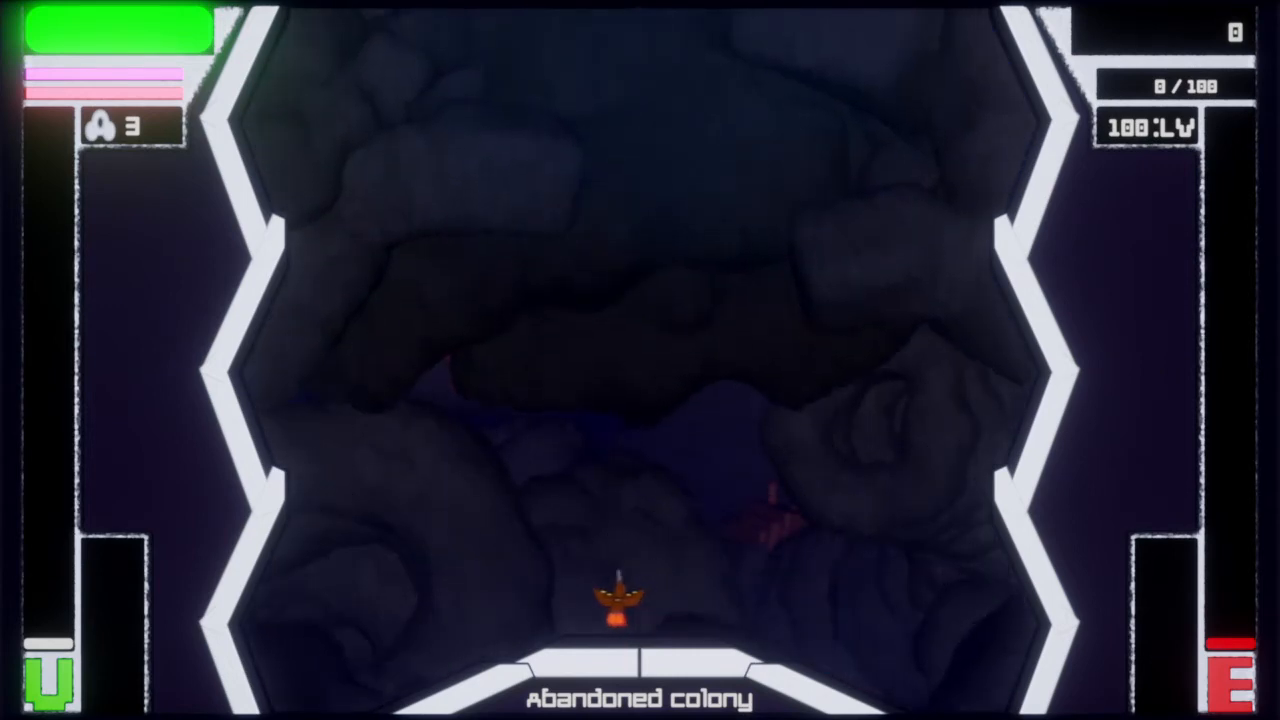
key(Right)
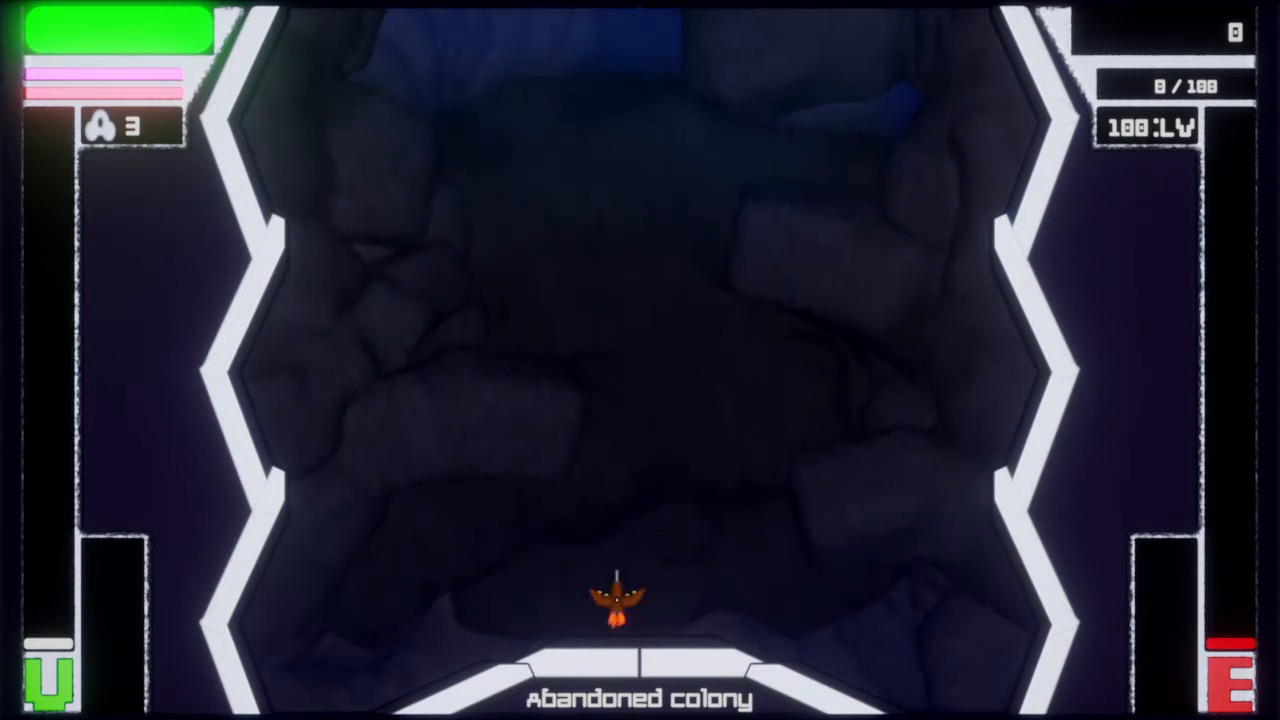
Return the scene to edit mode and exit to My Creations without saving online
key(Escape)
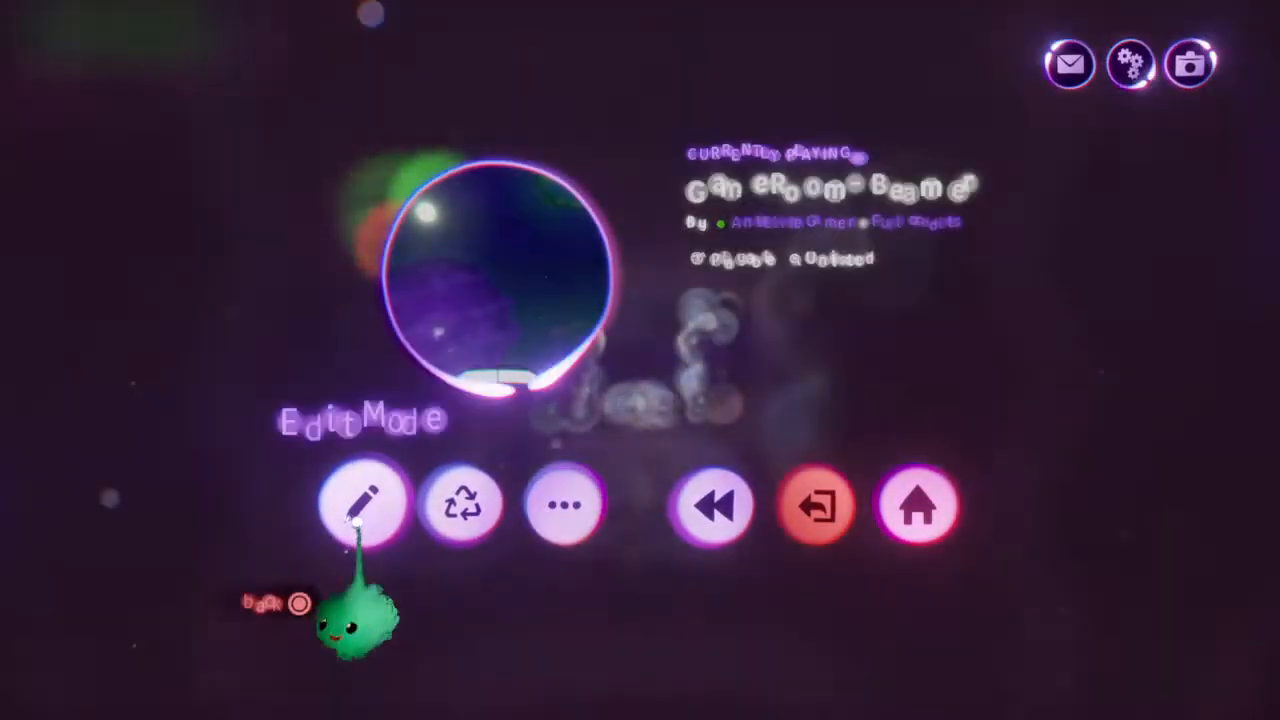
click(363, 500)
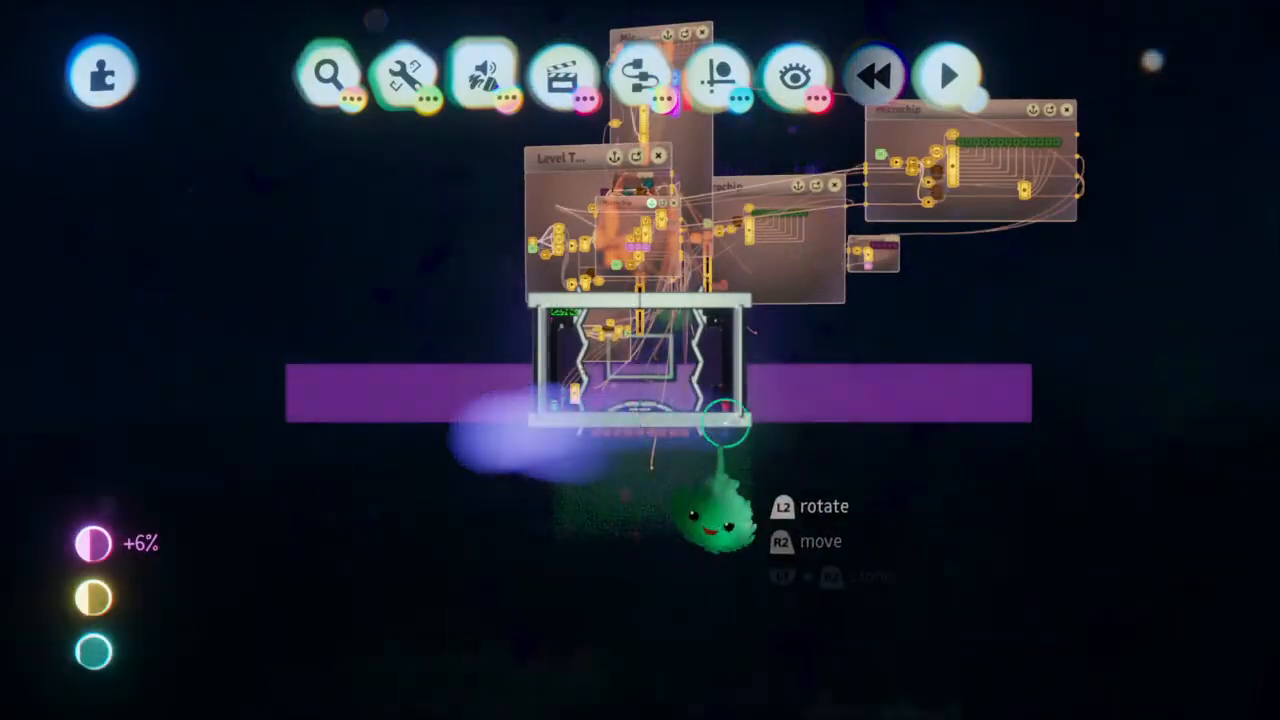
key(Escape)
click(864, 480)
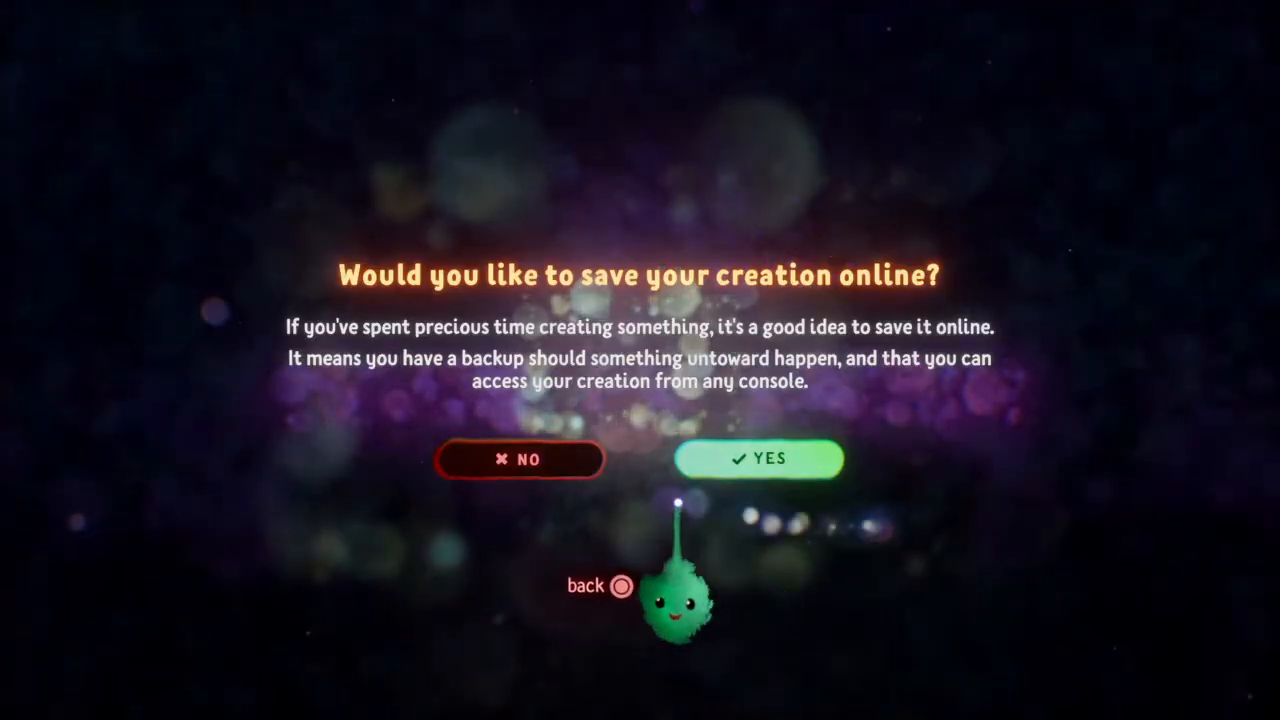
click(542, 489)
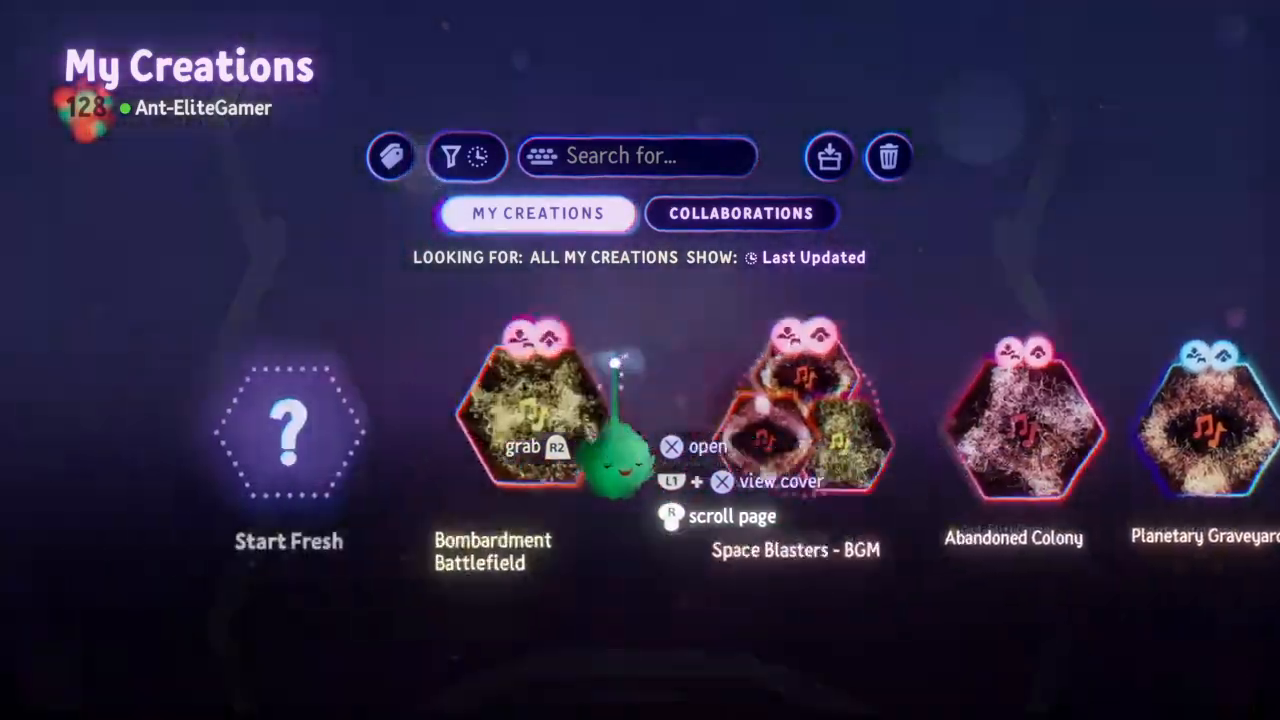
Start a new element or scene from scratch and hide its ground grid
click(370, 440)
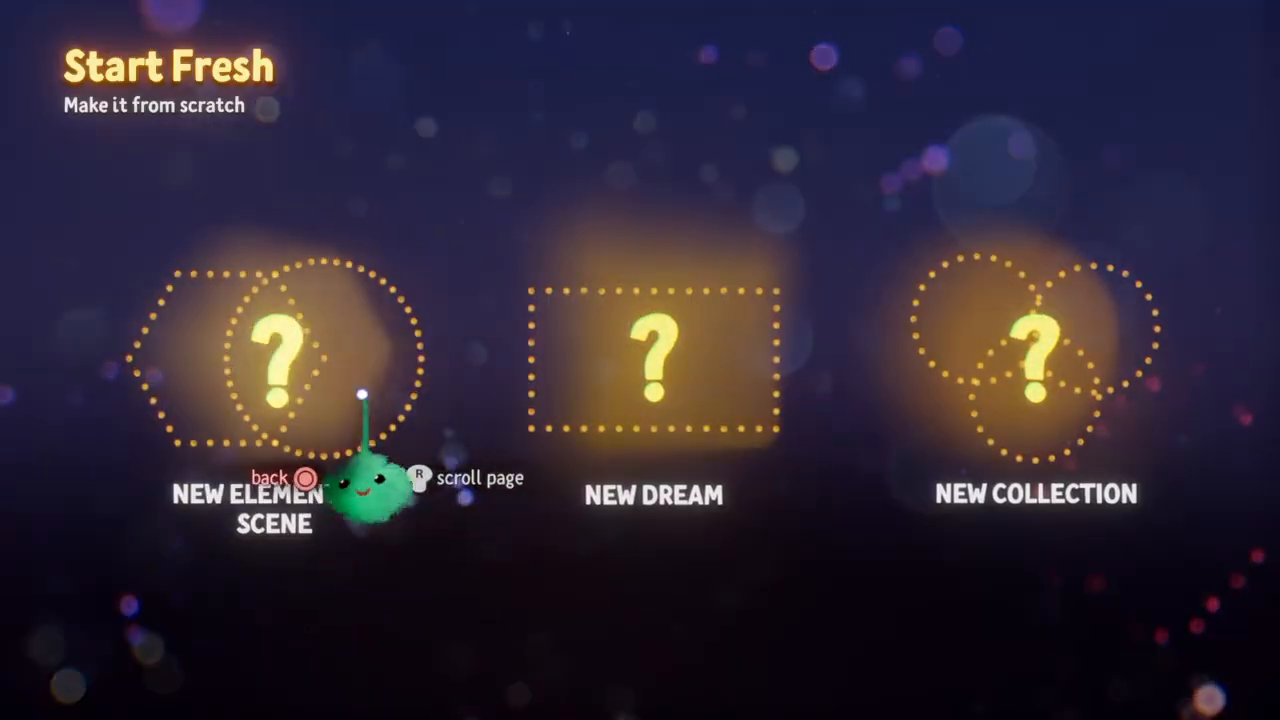
click(317, 418)
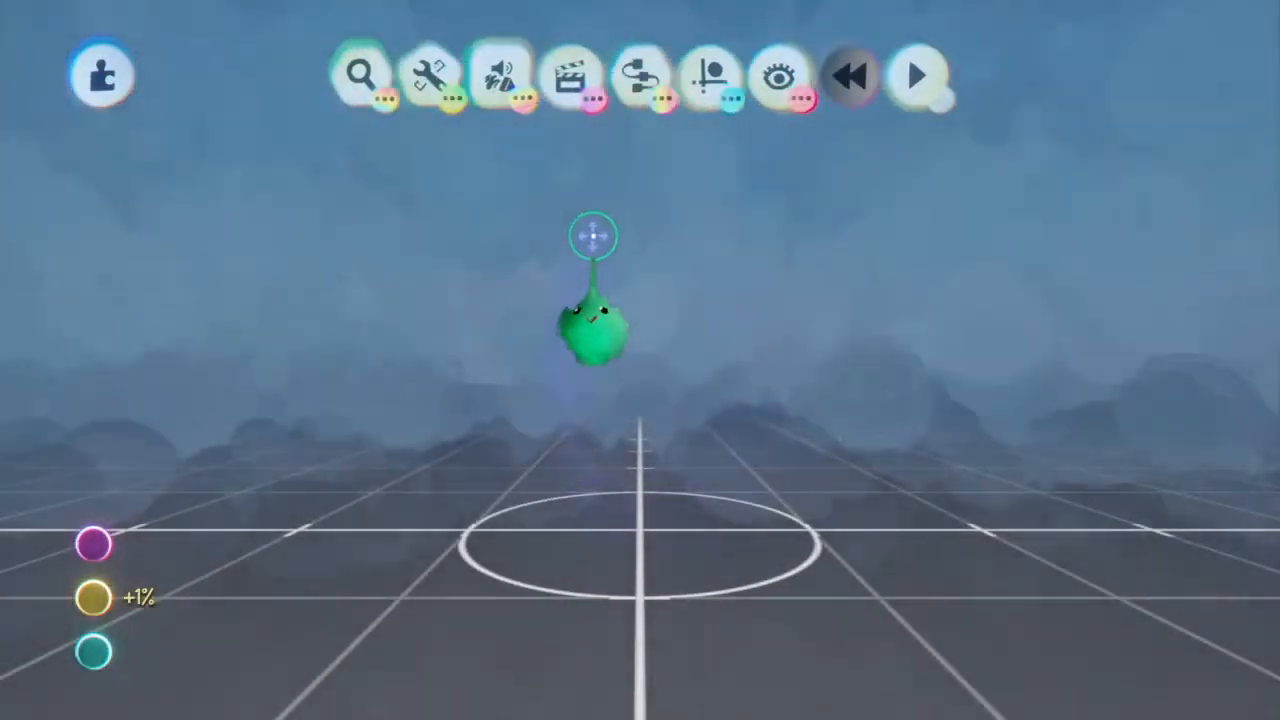
click(718, 80)
click(834, 160)
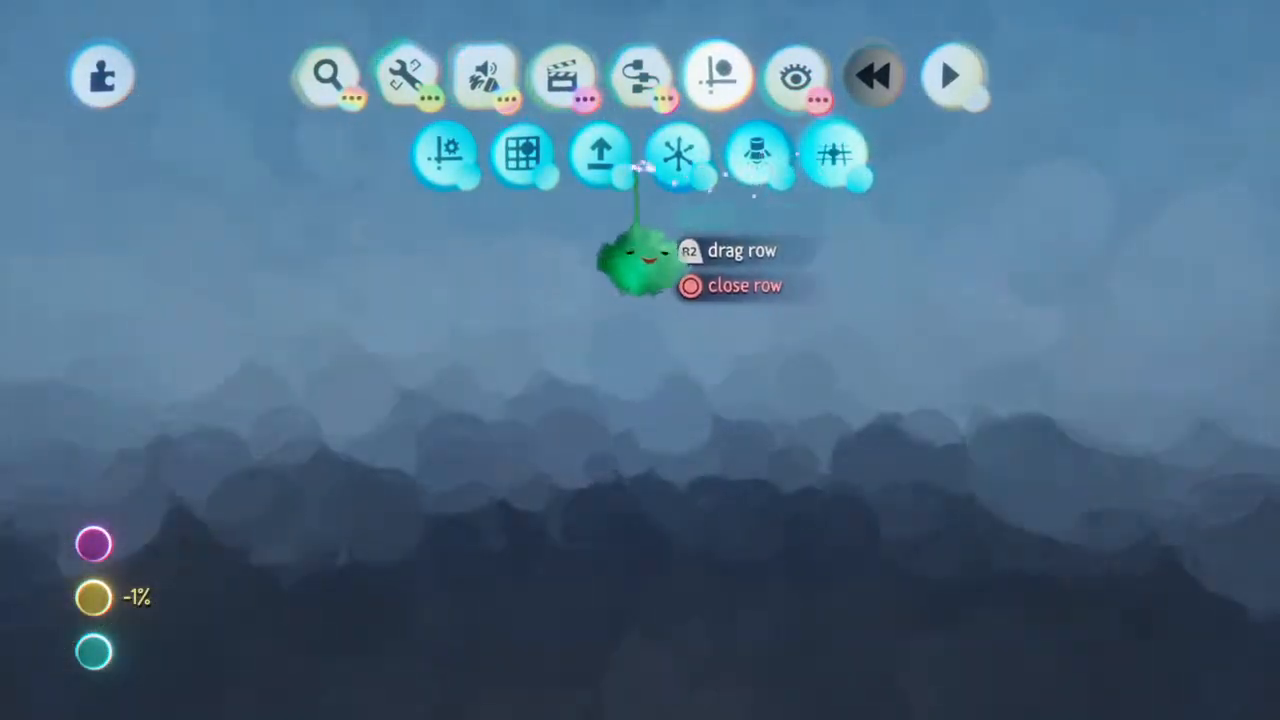
Turn on grid snap and stamp a cube as a new sculpture
click(520, 150)
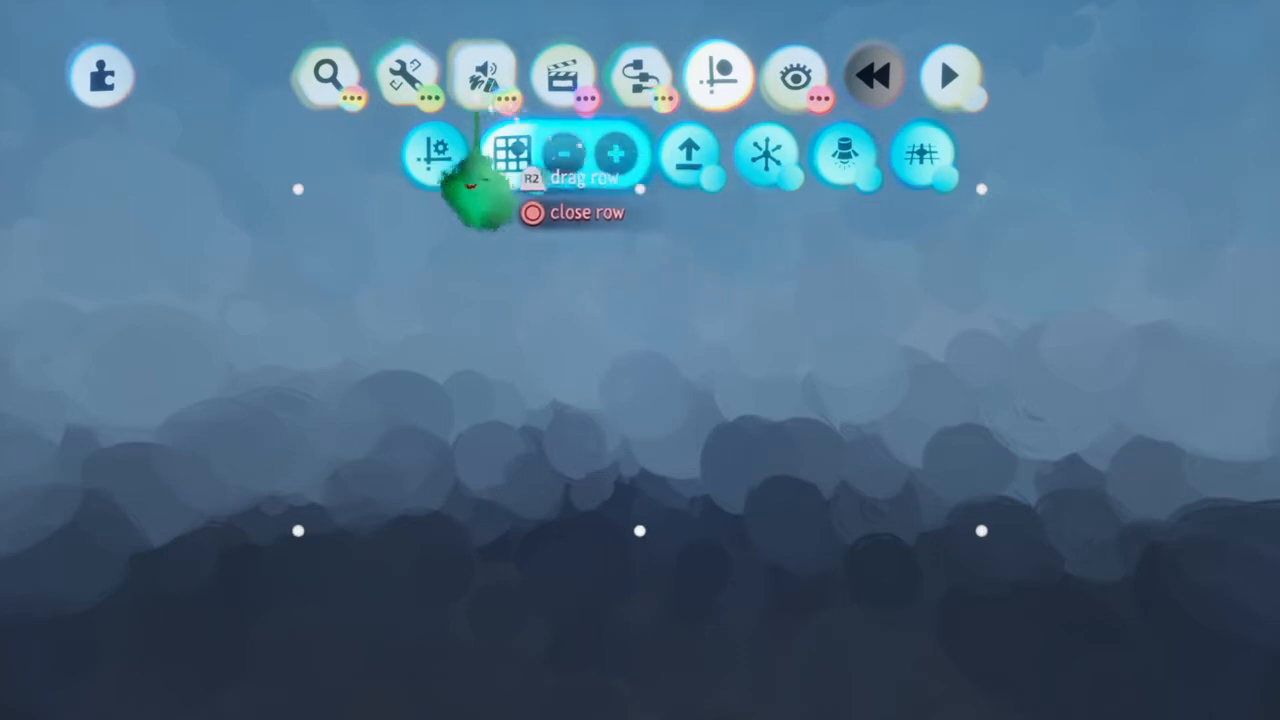
click(330, 152)
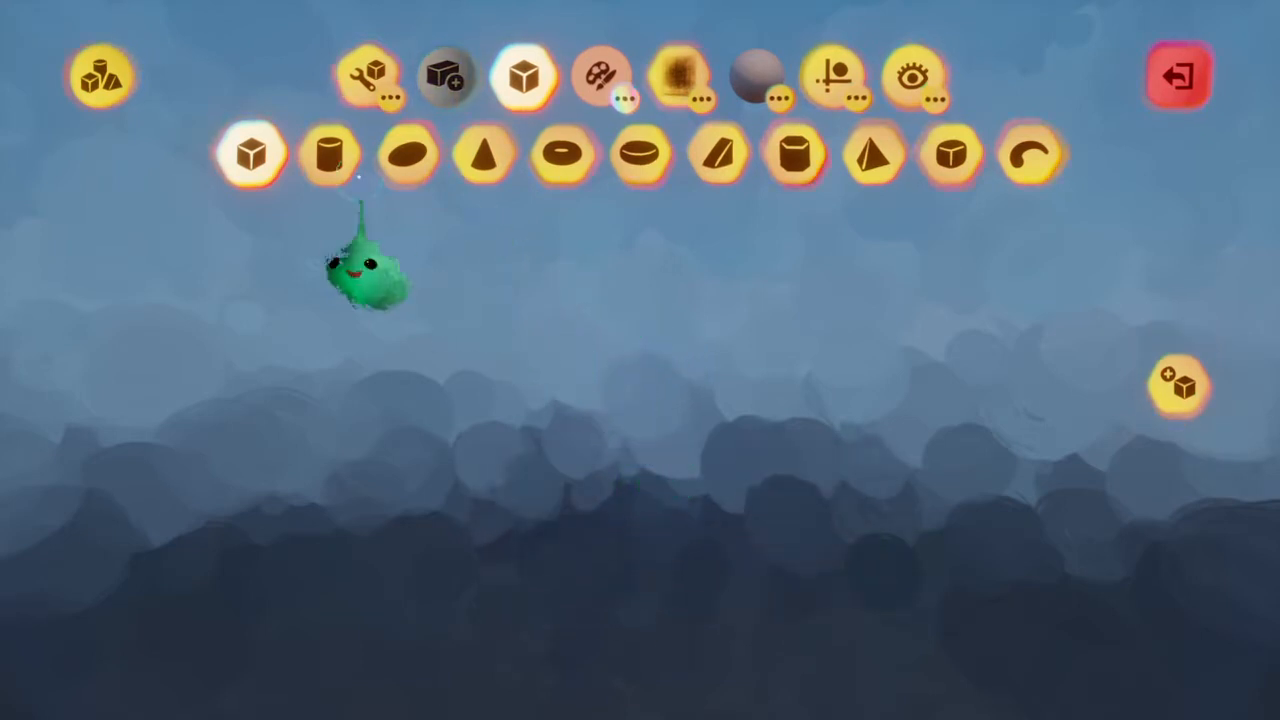
click(233, 253)
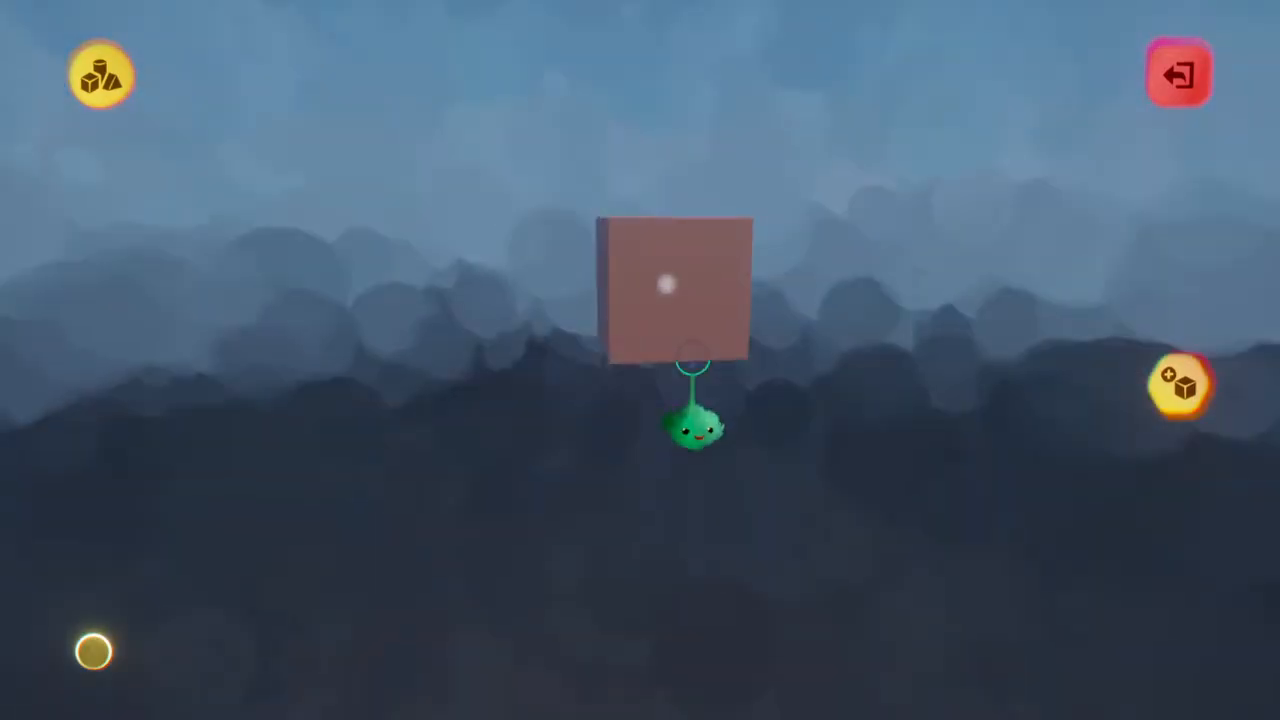
Delete the stamped cube and stamp a replacement cube in the same spot
key(Delete)
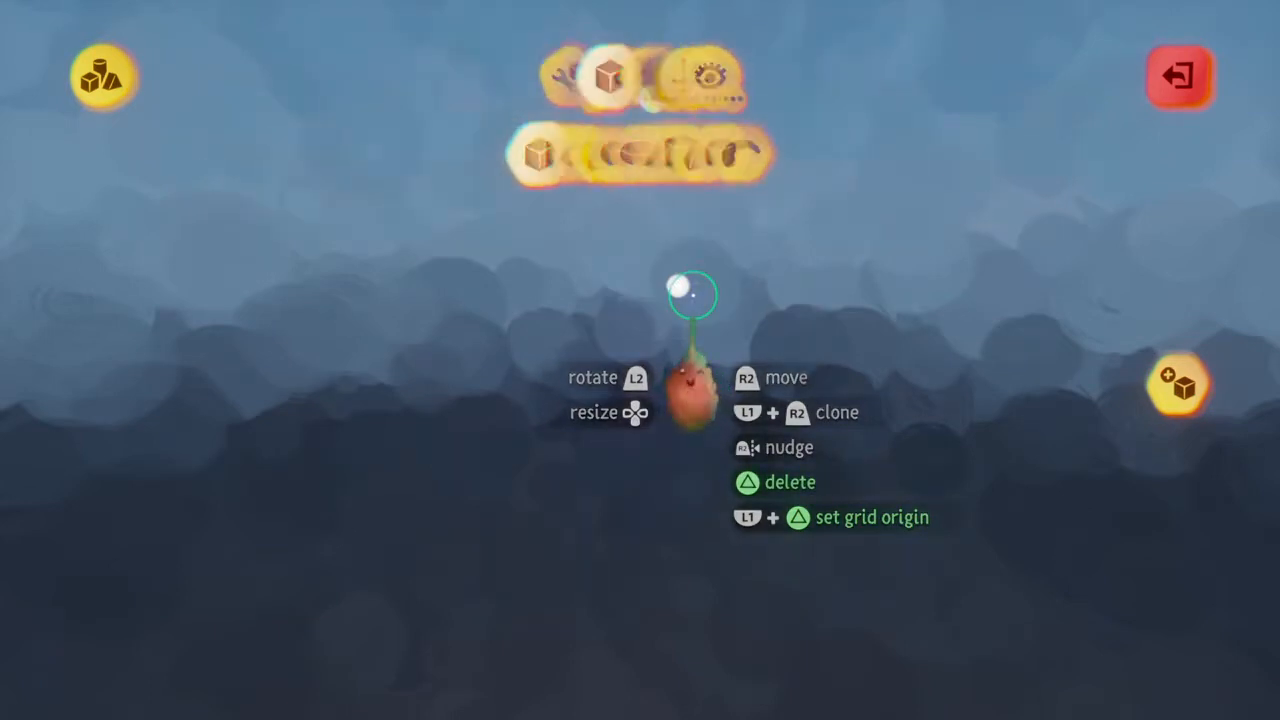
click(251, 153)
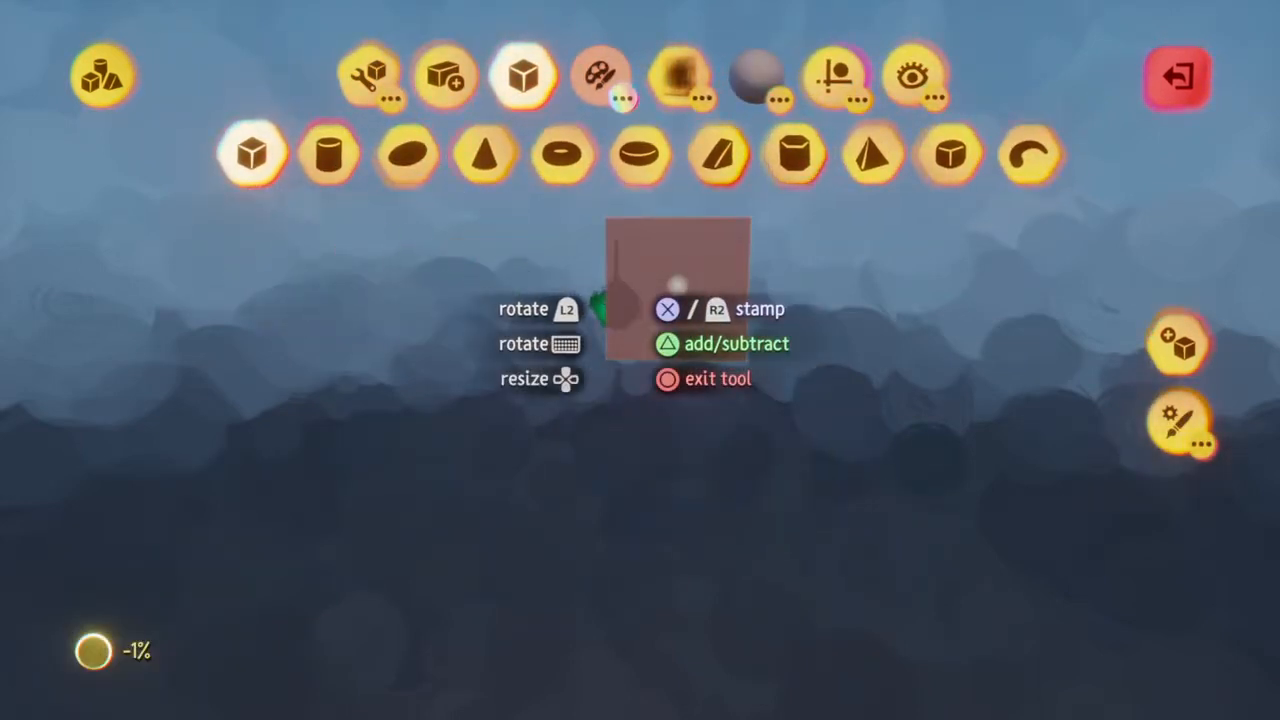
click(678, 286)
key(Escape)
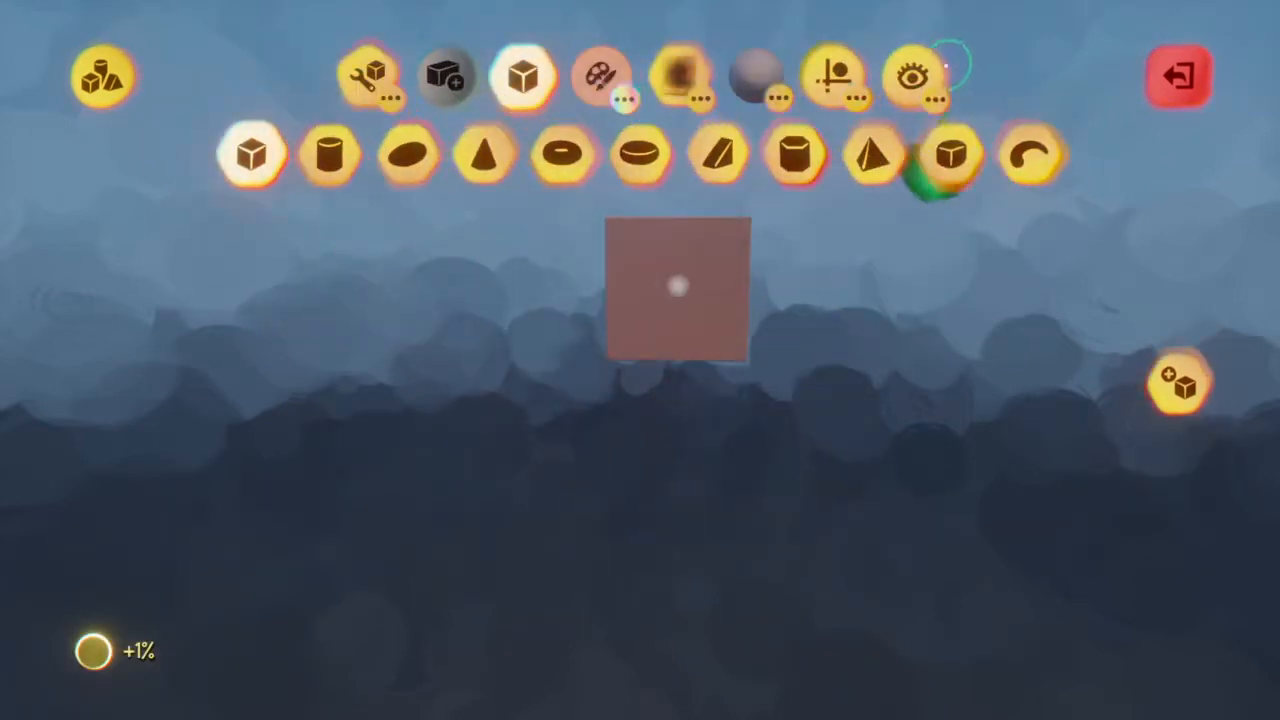
Refine the sculpture's snapping grid to size 1
click(528, 157)
click(530, 158)
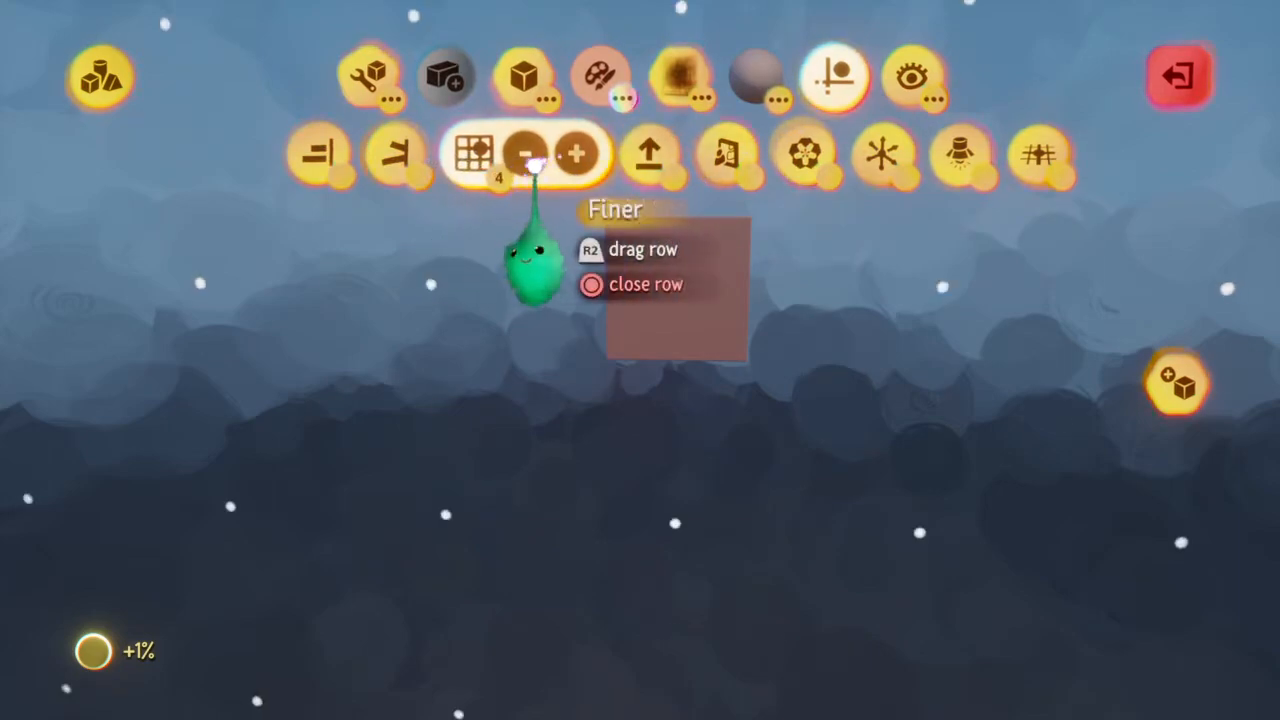
click(533, 164)
middle_drag(677, 286, 679, 295)
scroll(677, 287, up, 5)
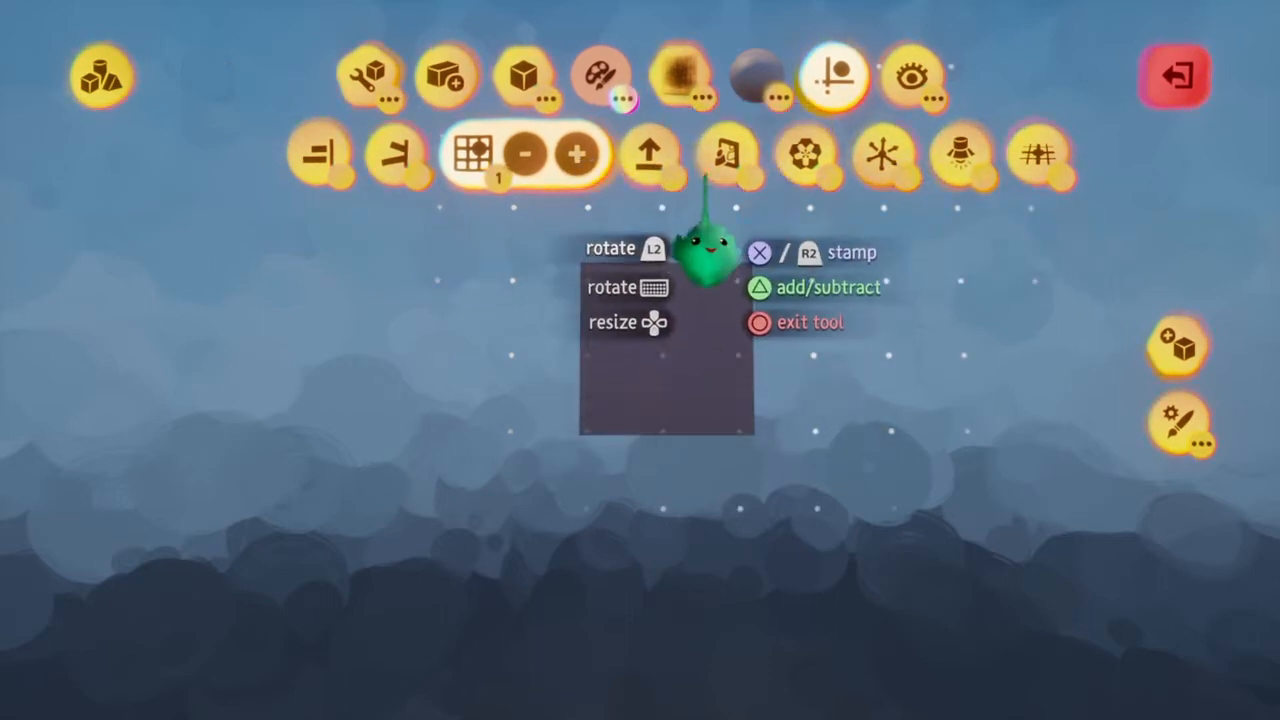
Turn on mirroring about a vertical plane through the cube's centre and refine the snapping grid to 1/2
click(736, 162)
click(640, 470)
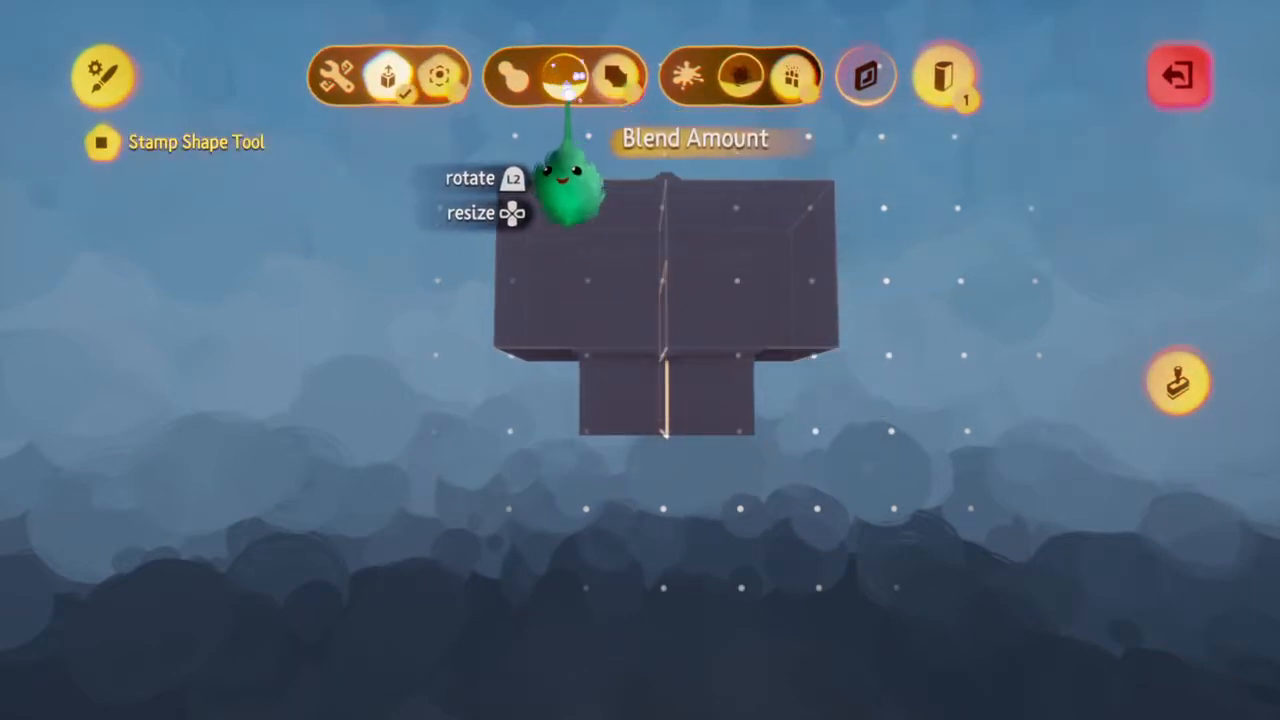
key(Escape)
click(825, 85)
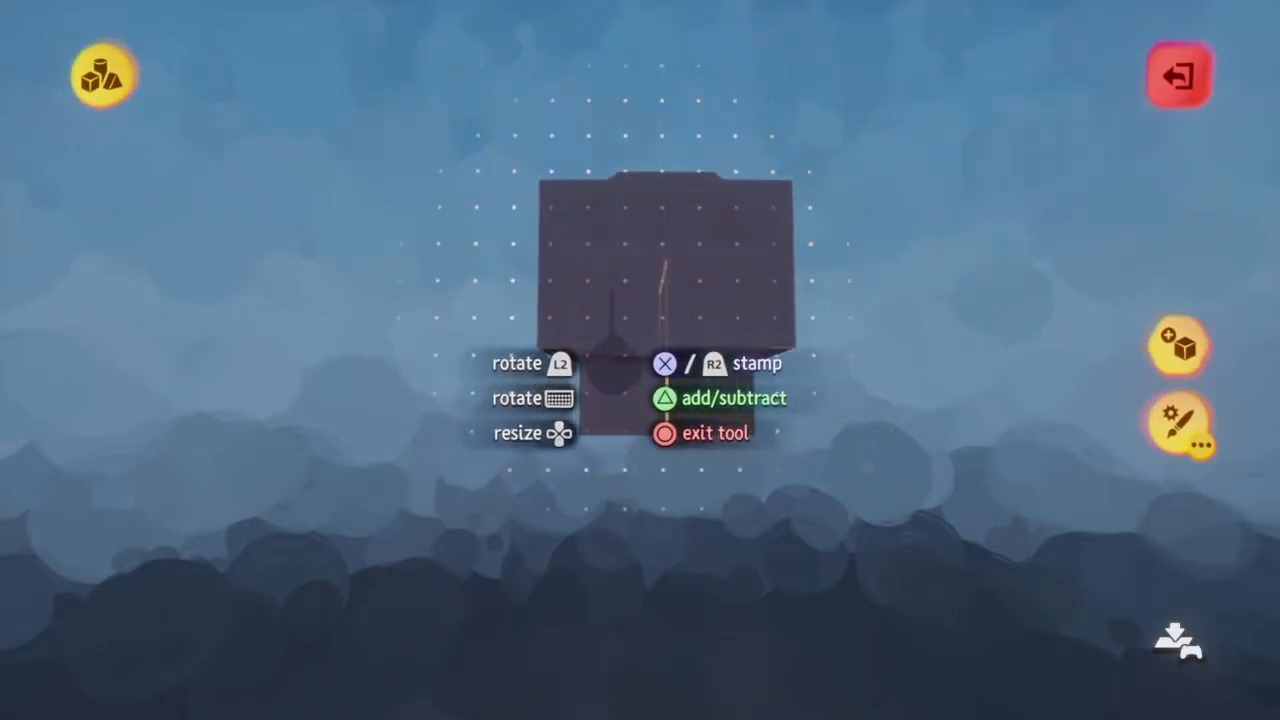
mouse_move(543, 371)
middle_down()
mouse_move(548, 395)
mouse_move(546, 378)
middle_up()
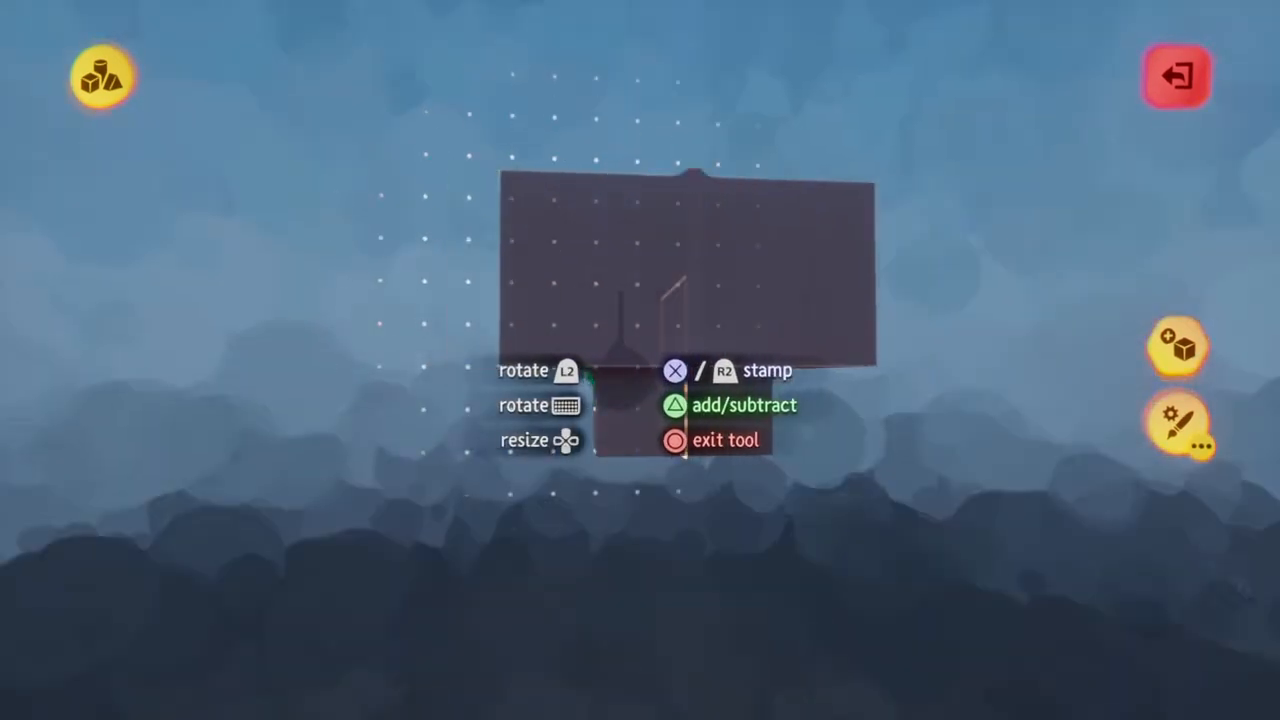
middle_drag(690, 372, 749, 371)
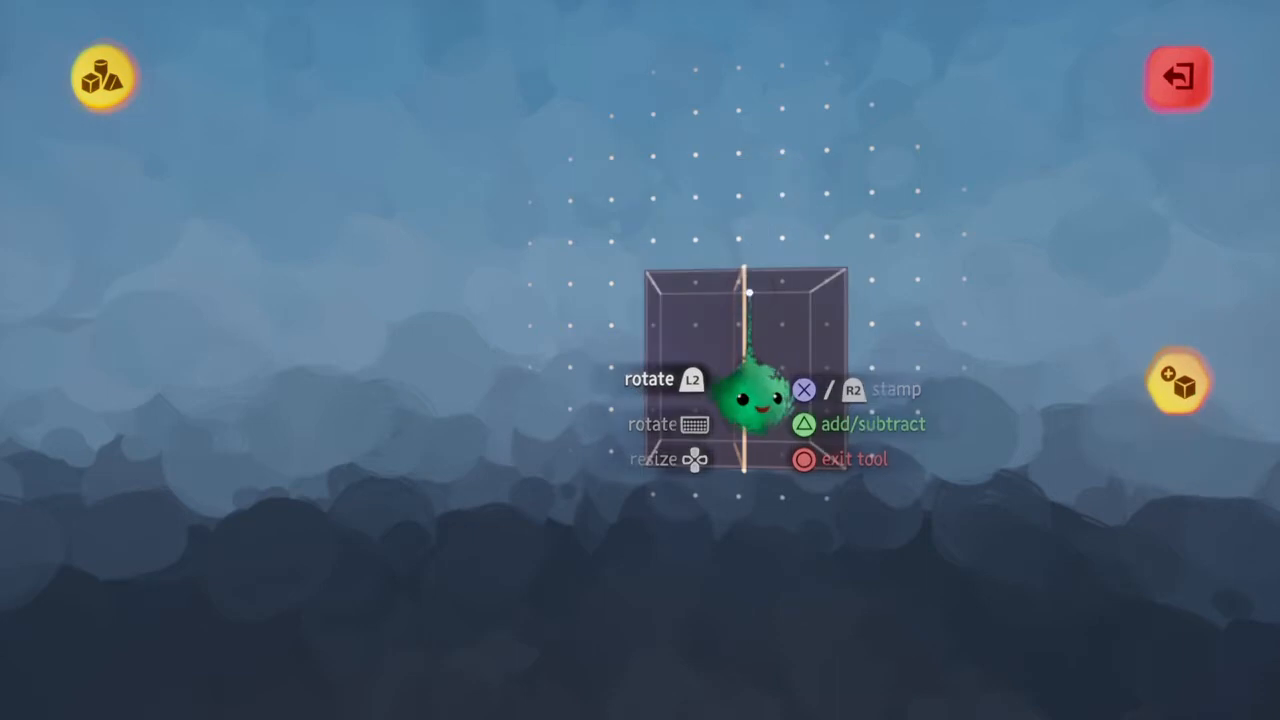
Switch the stamp shape to a wedge, rotate it with its flat side up, and adjust its blend
key(Escape)
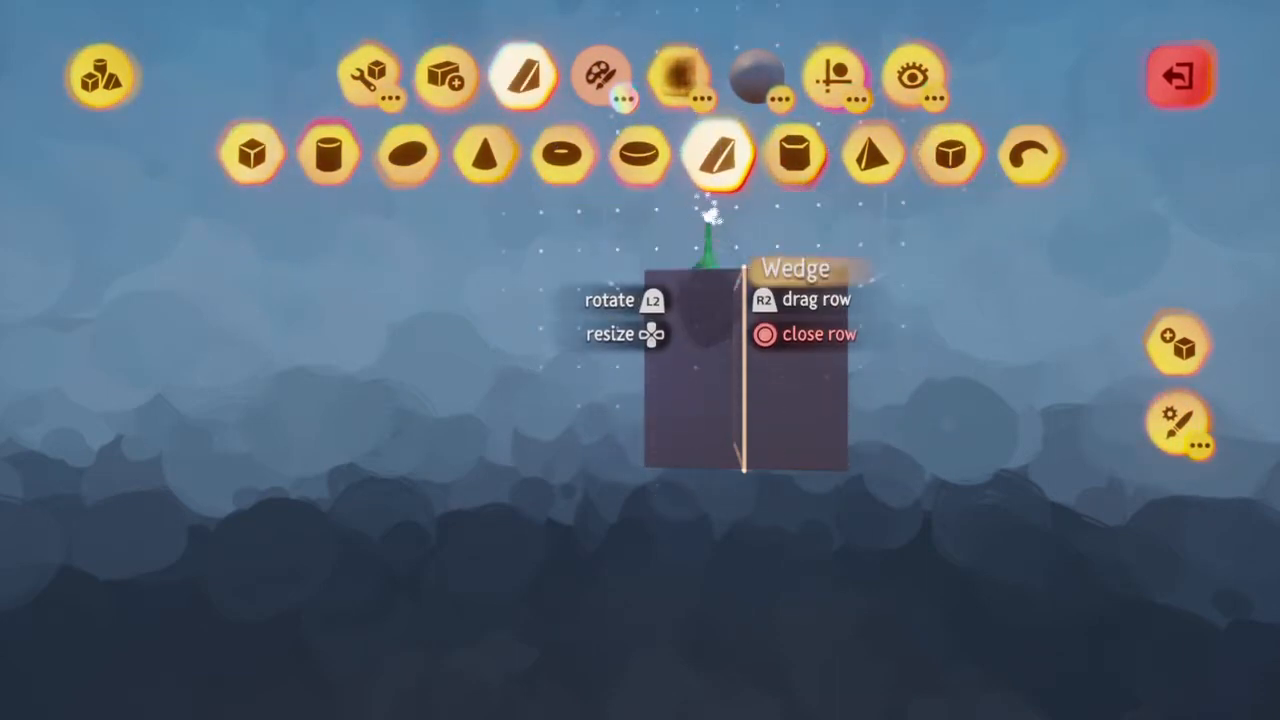
click(716, 156)
drag(856, 292, 857, 294)
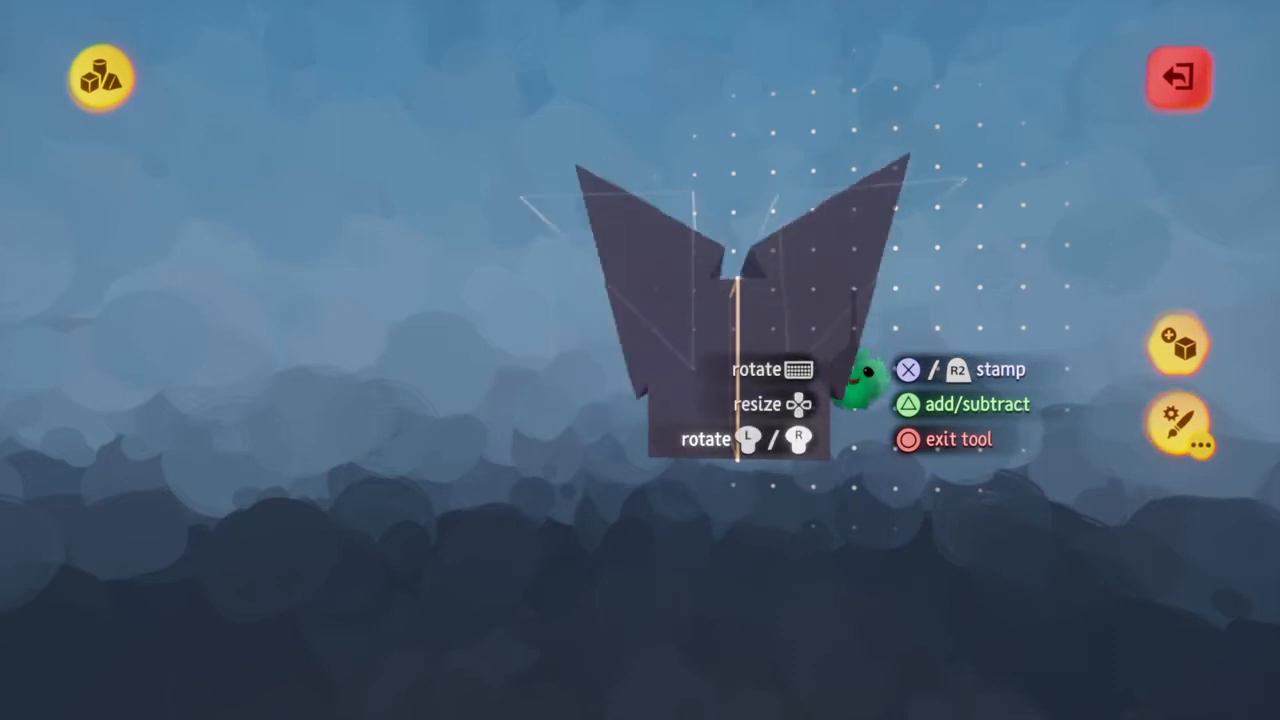
key(Escape)
drag(607, 92, 614, 86)
key(Escape)
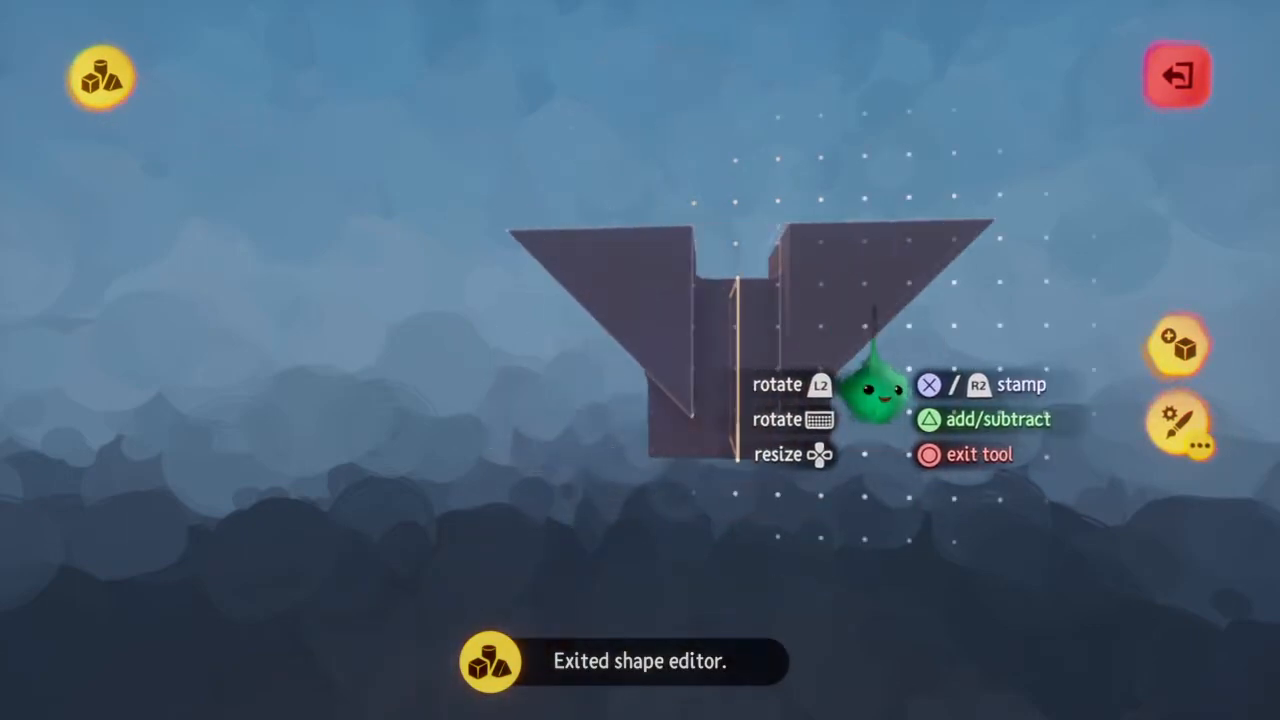
Stamp the mirrored wedges so they flare outward from the upper sides of the cube
mouse_move(877, 390)
middle_down()
mouse_move(857, 388)
mouse_move(869, 393)
middle_up()
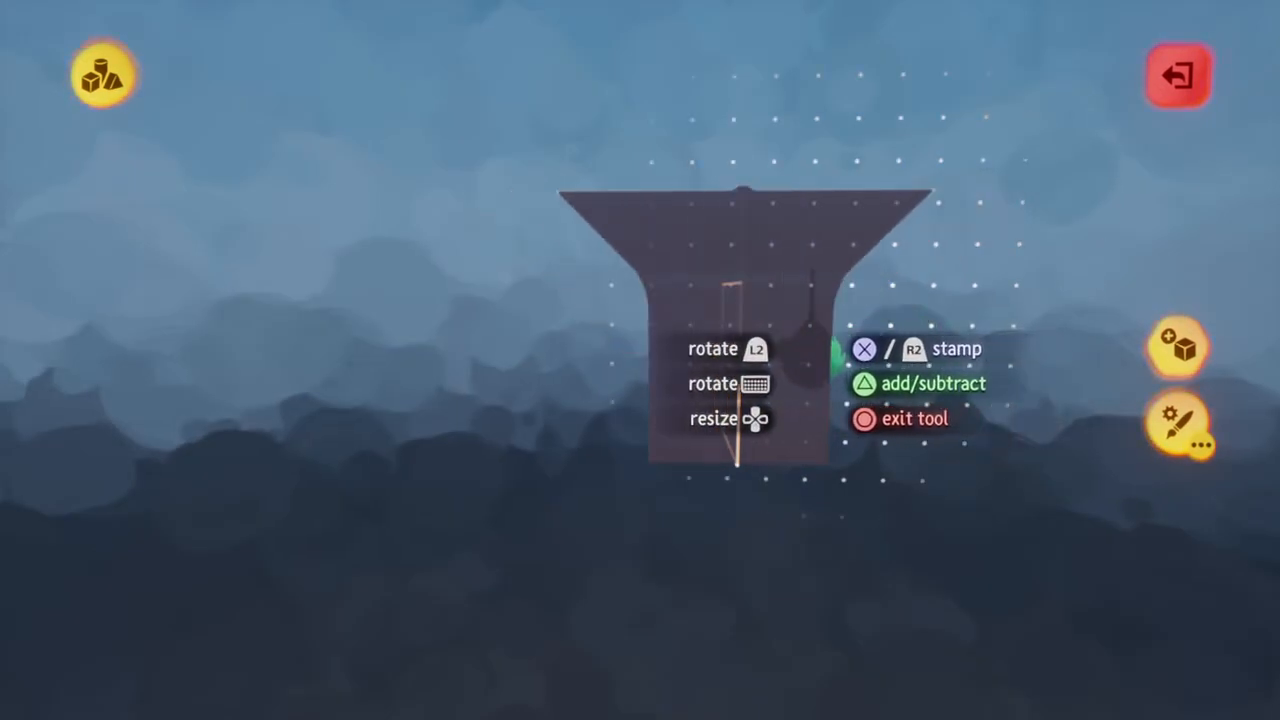
middle_drag(836, 387, 830, 389)
click(812, 302)
key(Escape)
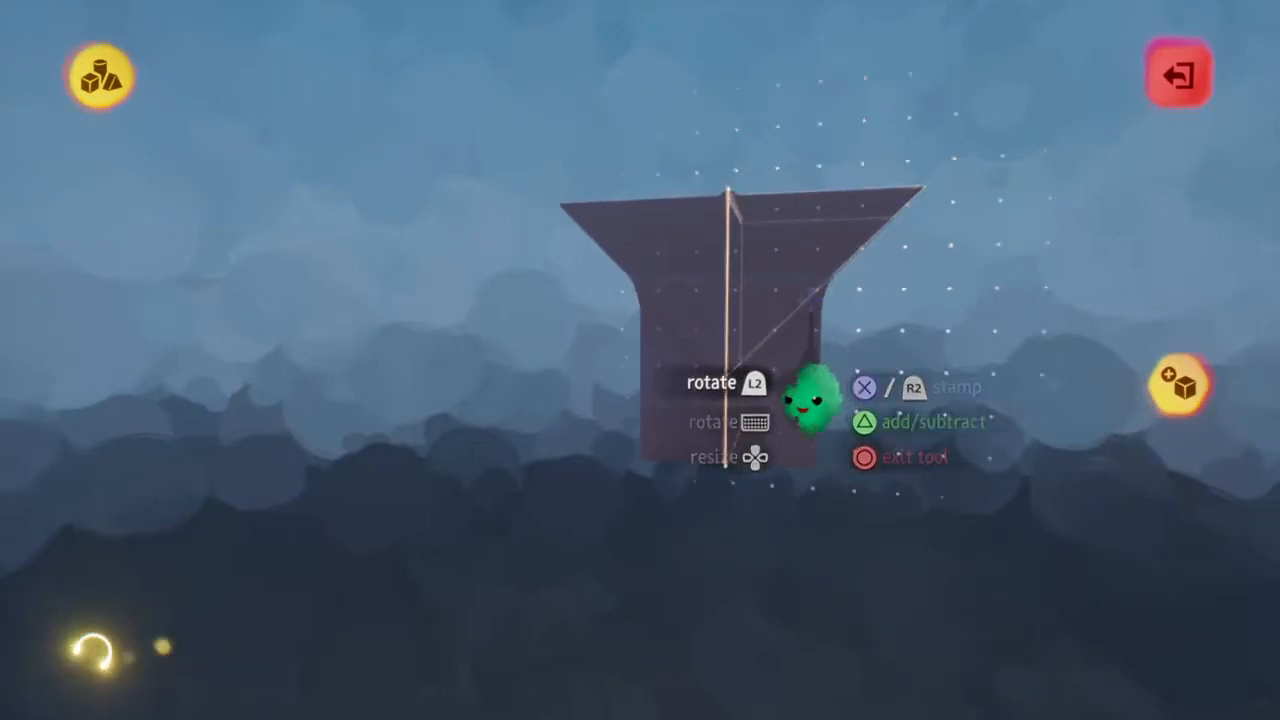
Switch to the cube shape, adjust its blend, and stamp mirrored cubes on top of the flared wedges
middle_drag(812, 302, 811, 300)
click(530, 76)
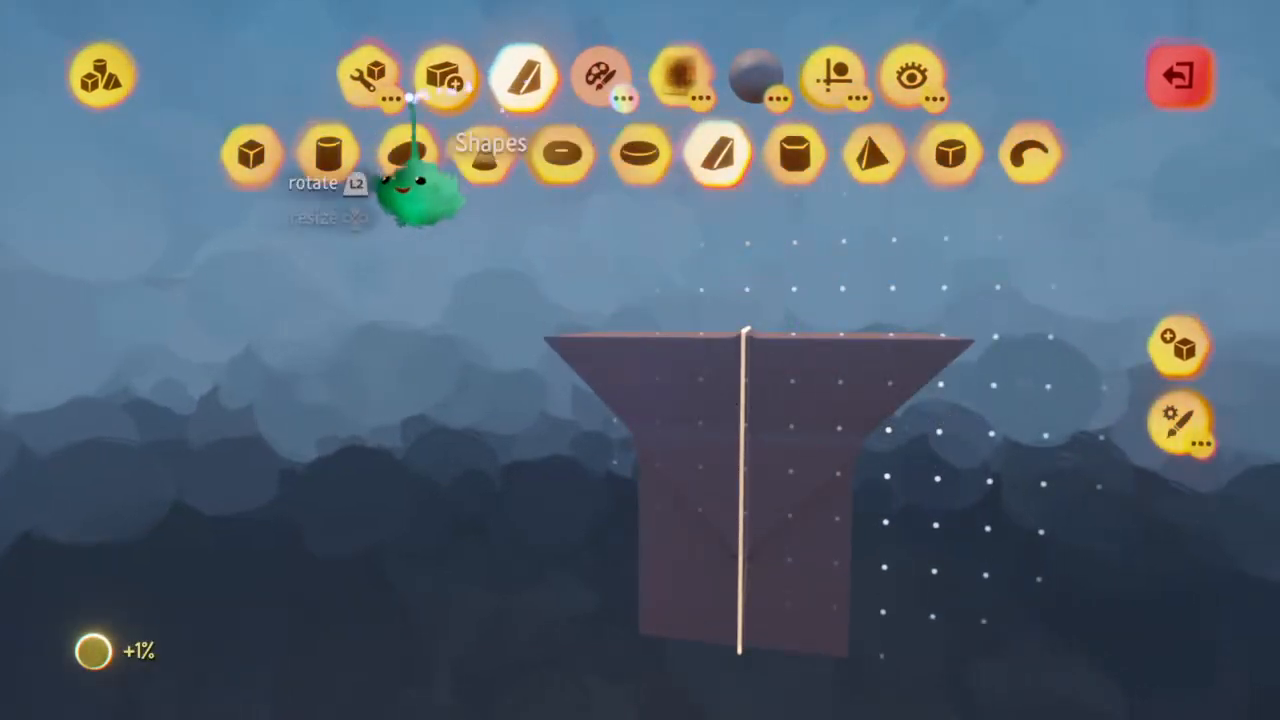
click(252, 155)
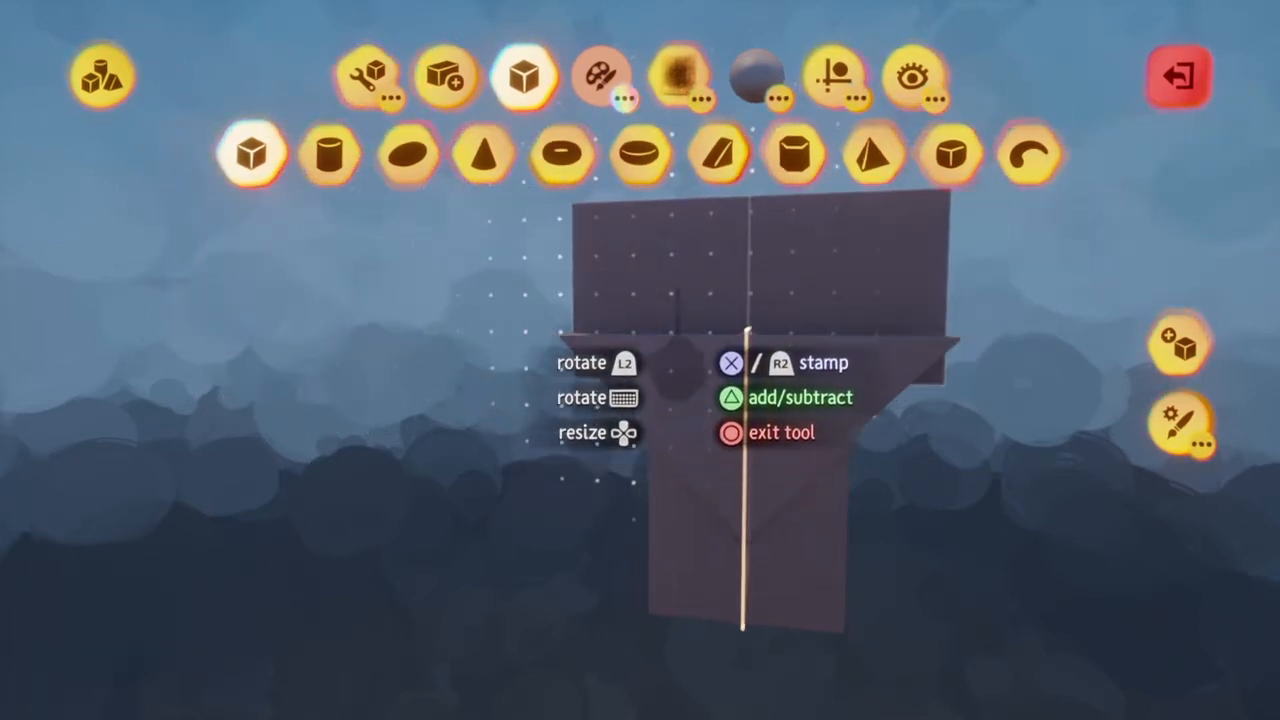
key(L1+Square)
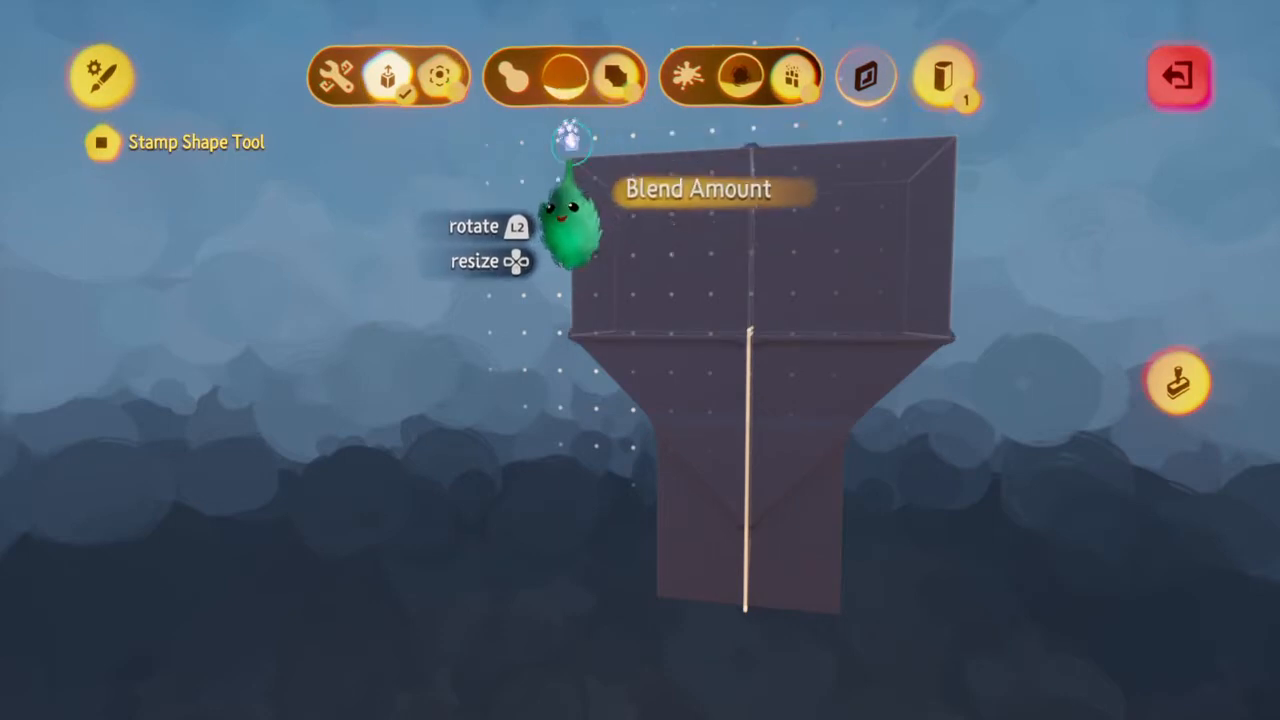
key(Circle)
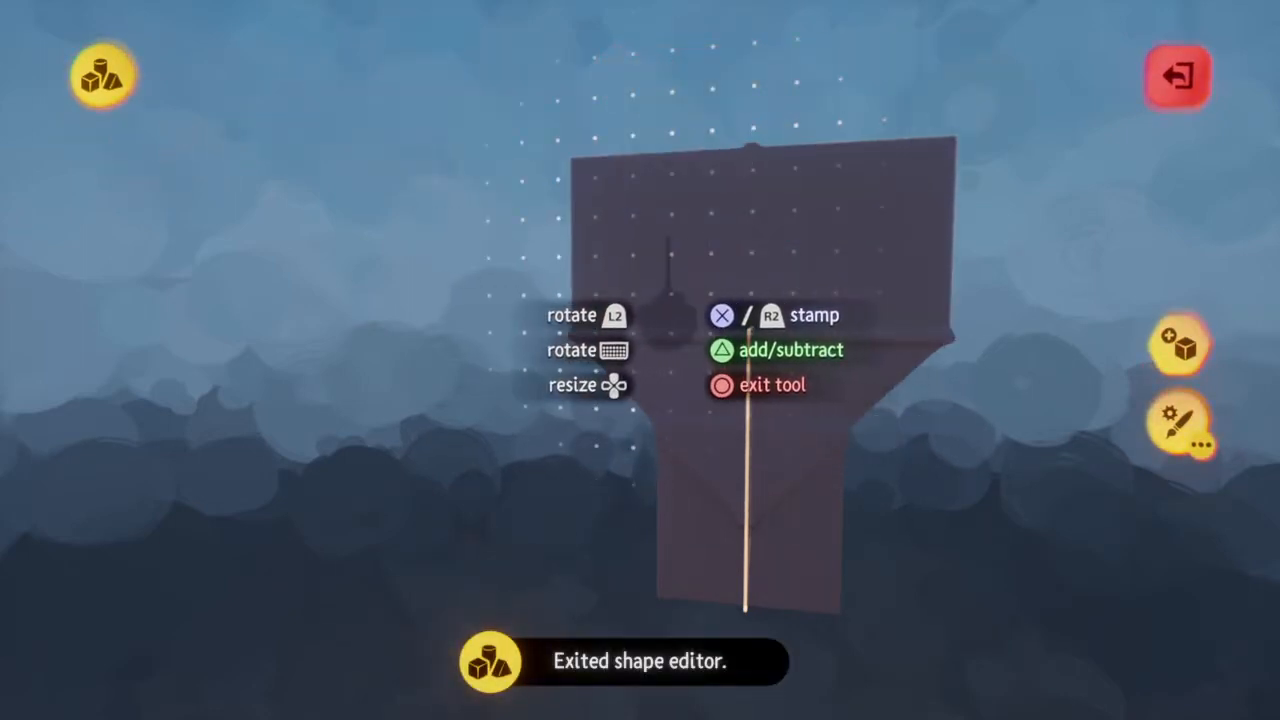
key(L1+Square)
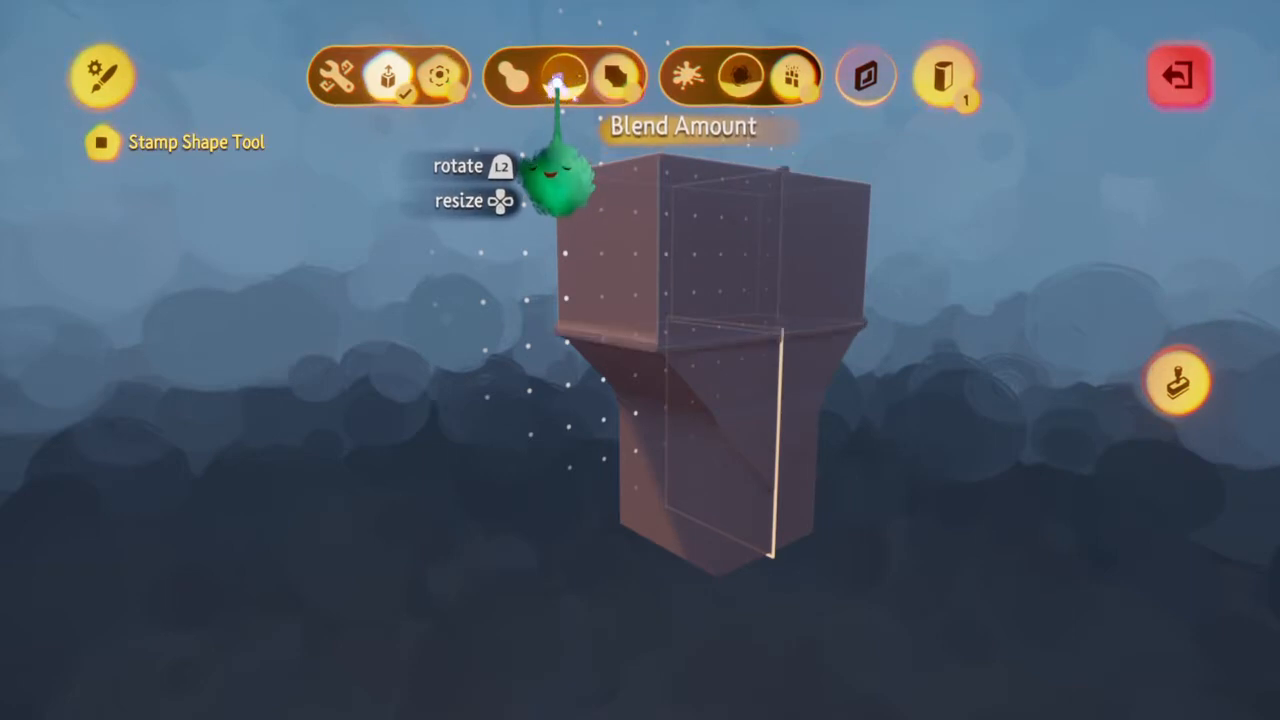
key(Circle)
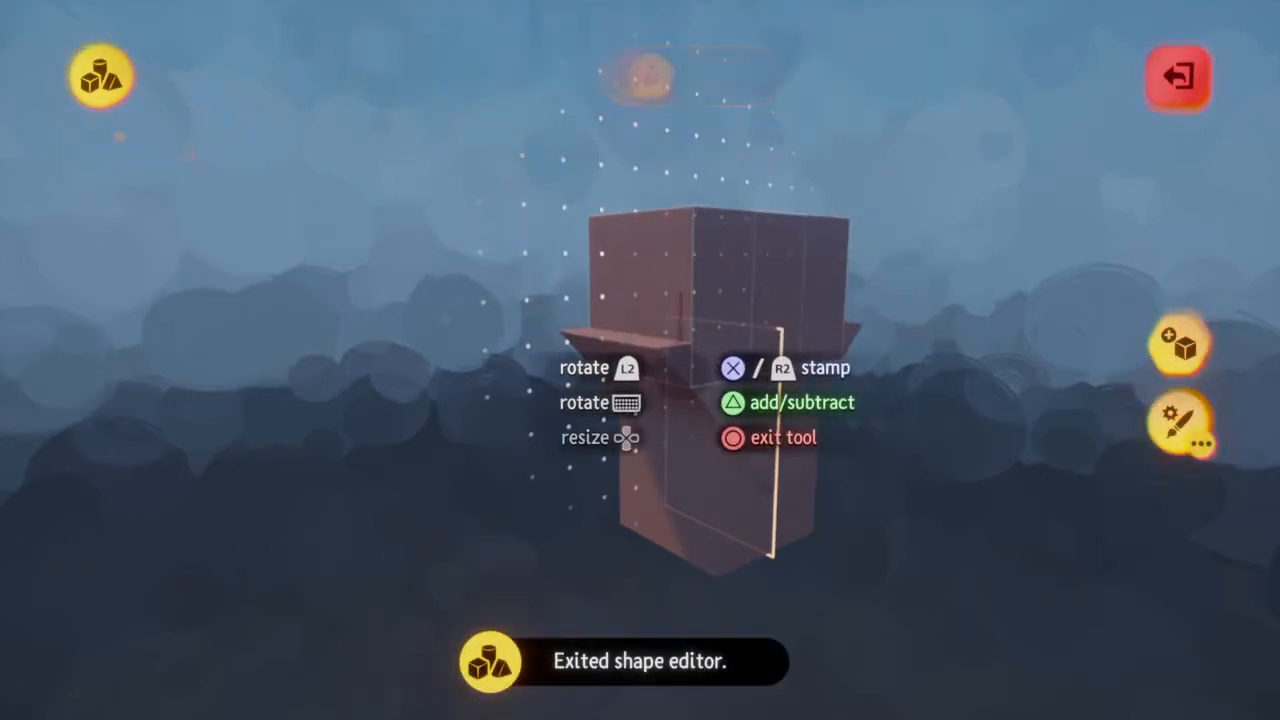
key(R2)
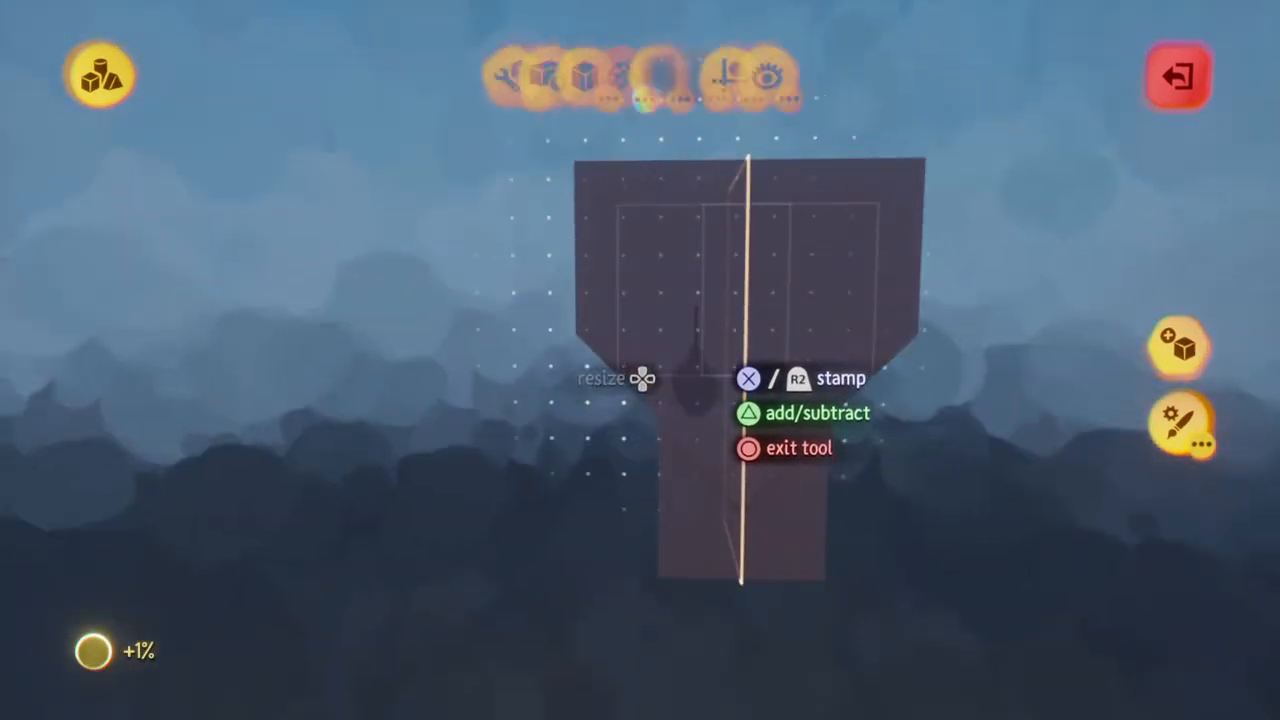
Try moving the sculpture with grid snap off, undo the move, and restore the 1/2 grid
click(827, 100)
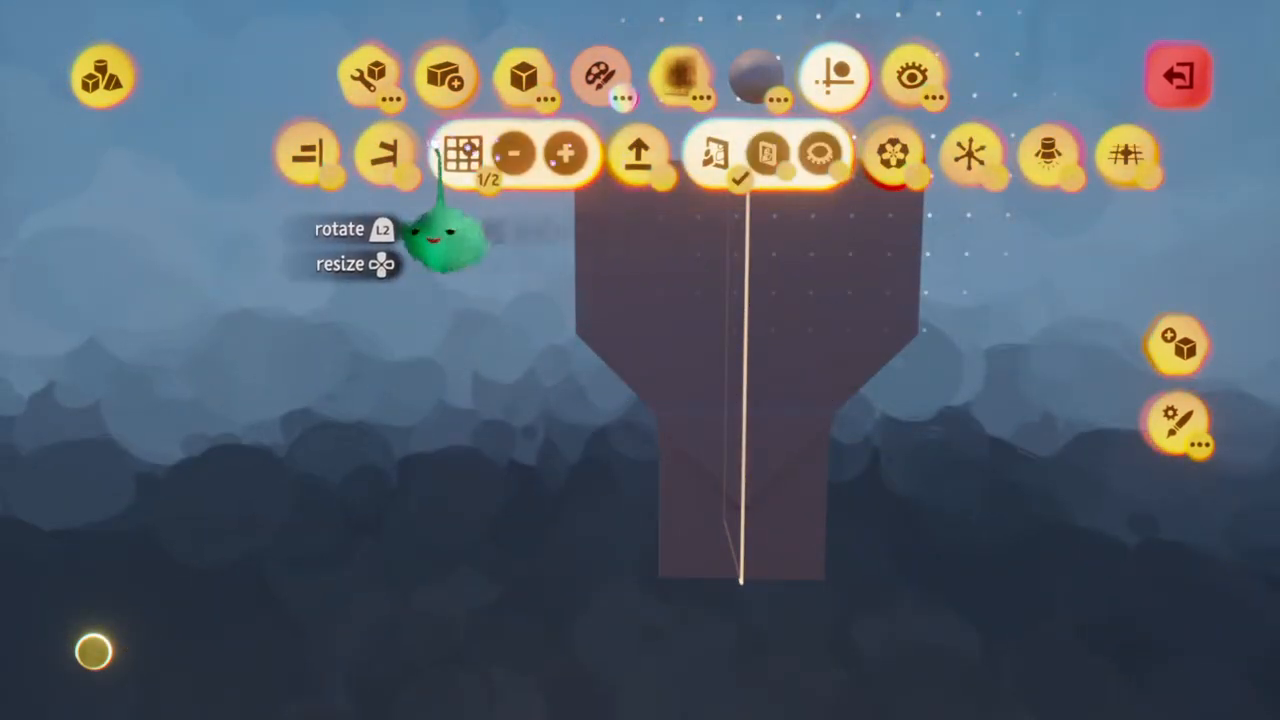
click(480, 160)
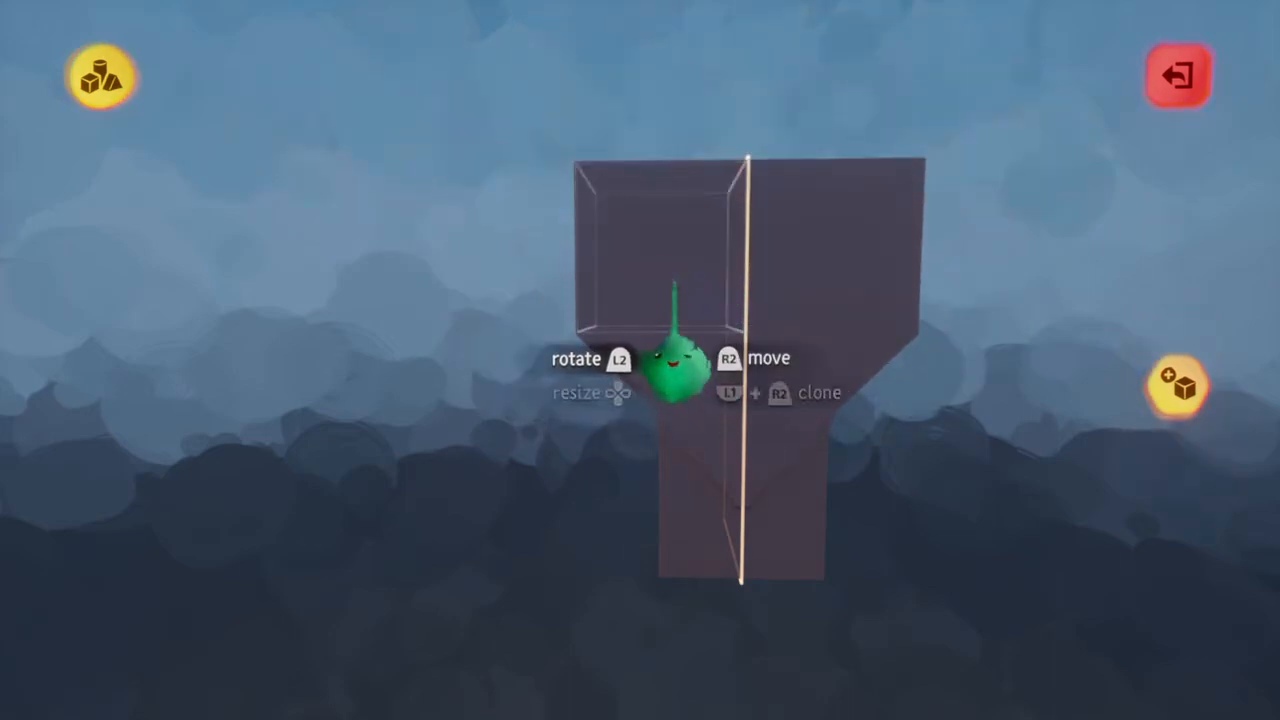
middle_drag(675, 365, 689, 363)
key(ctrl+z)
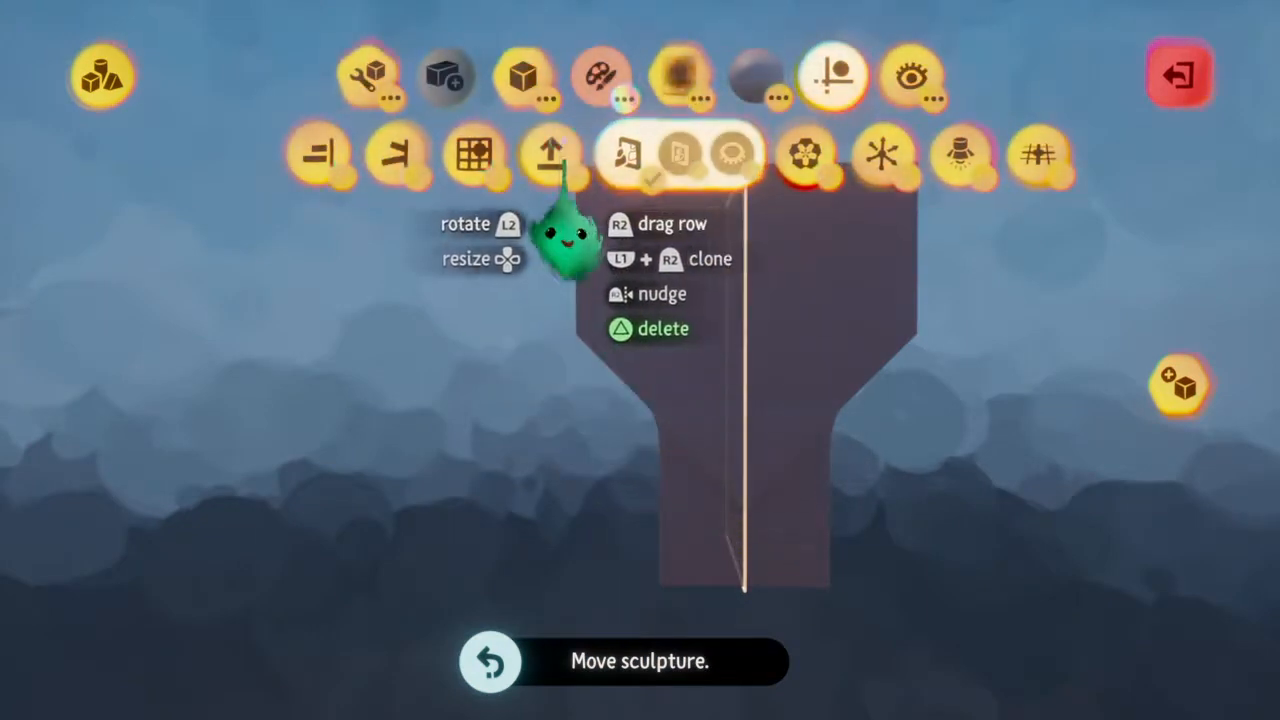
click(470, 155)
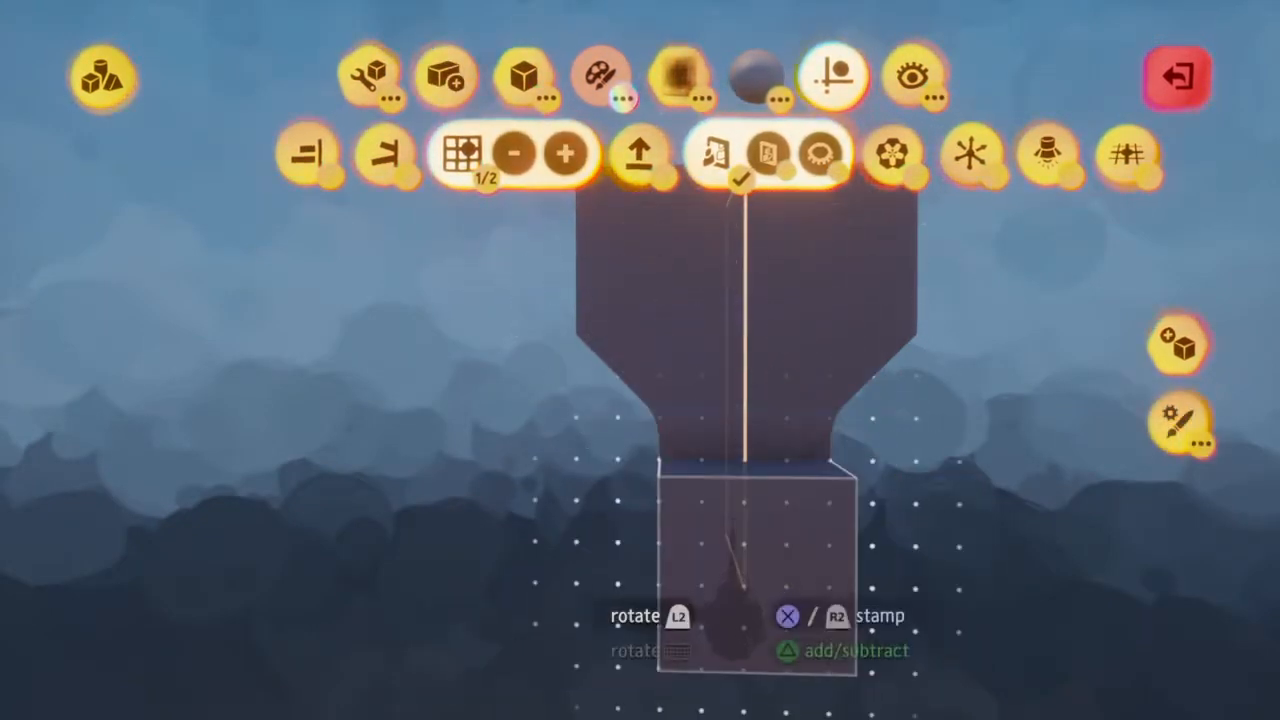
Switch the cube to subtract and cut an angled slice off the bottom of the narrow lower block
middle_drag(734, 612, 737, 582)
key(o)
drag(803, 673, 802, 688)
middle_drag(802, 688, 808, 705)
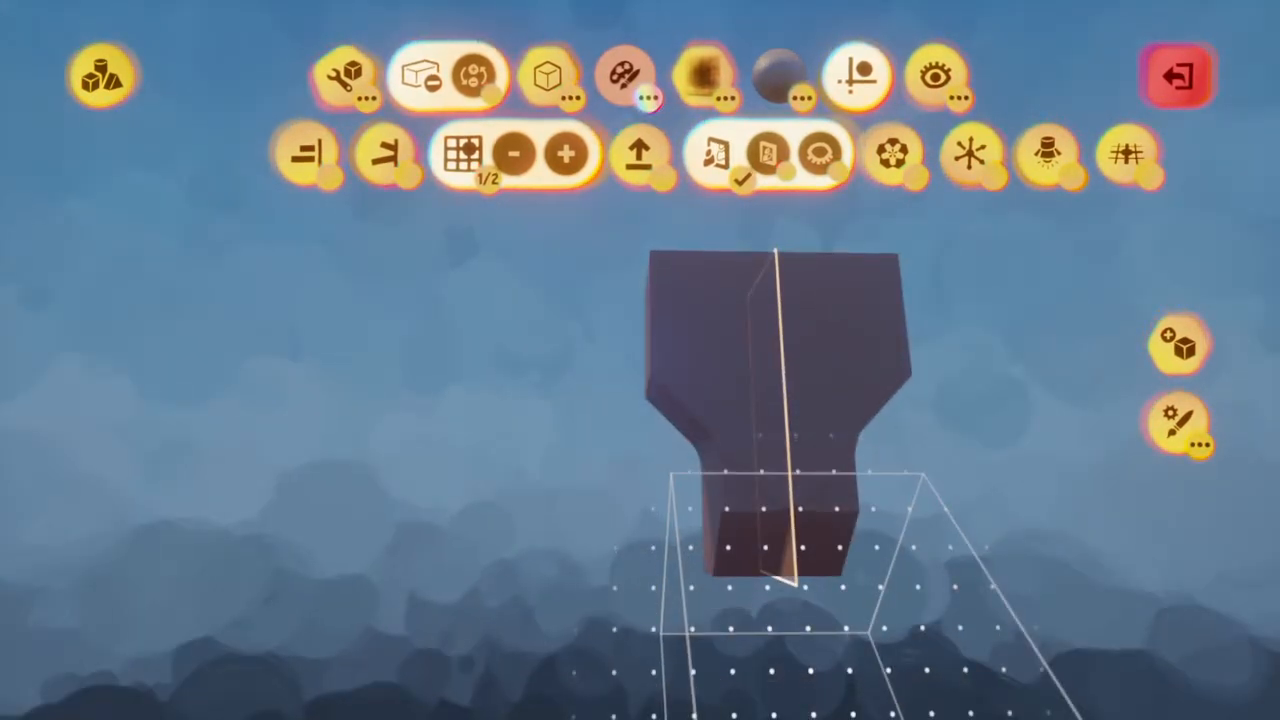
key(Escape)
middle_drag(810, 624, 814, 621)
Rotate the subtracting cube diagonally and cut mirrored bevels on the upper corners of the wide top block
mouse_move(614, 507)
middle_down()
mouse_move(509, 449)
mouse_move(512, 482)
middle_up()
click(508, 566)
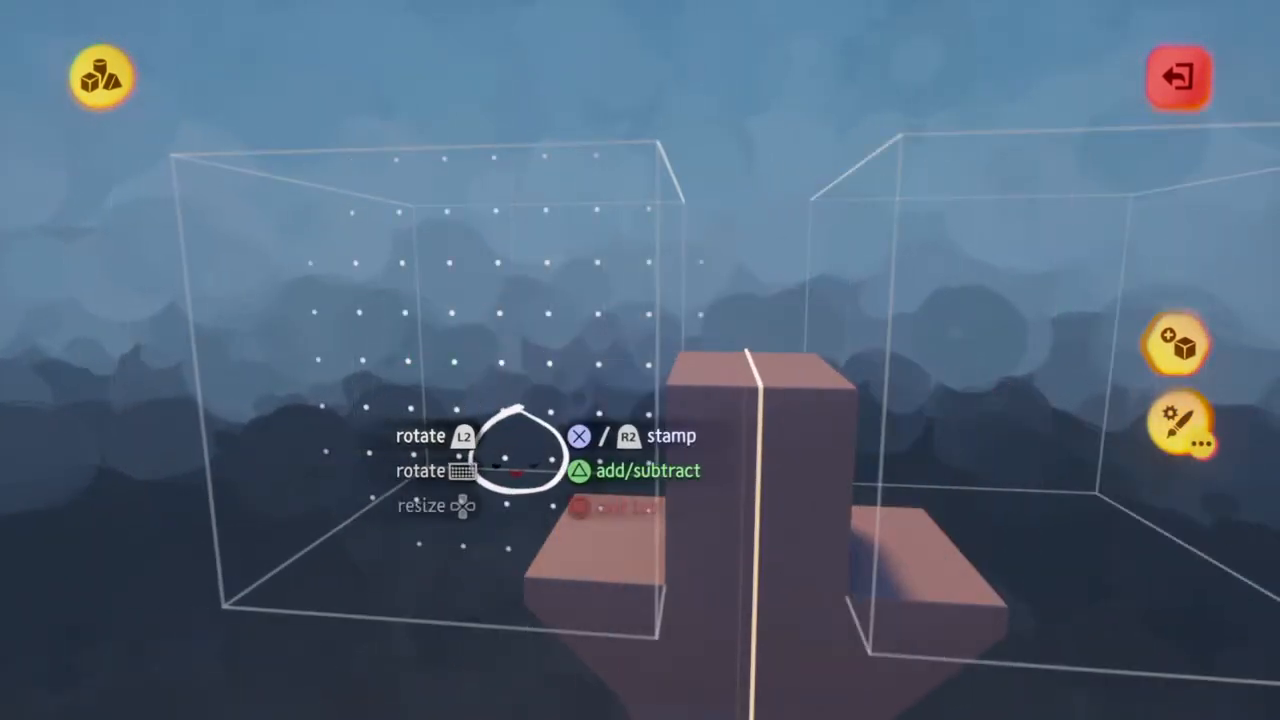
drag(420, 446, 420, 447)
middle_drag(420, 446, 414, 357)
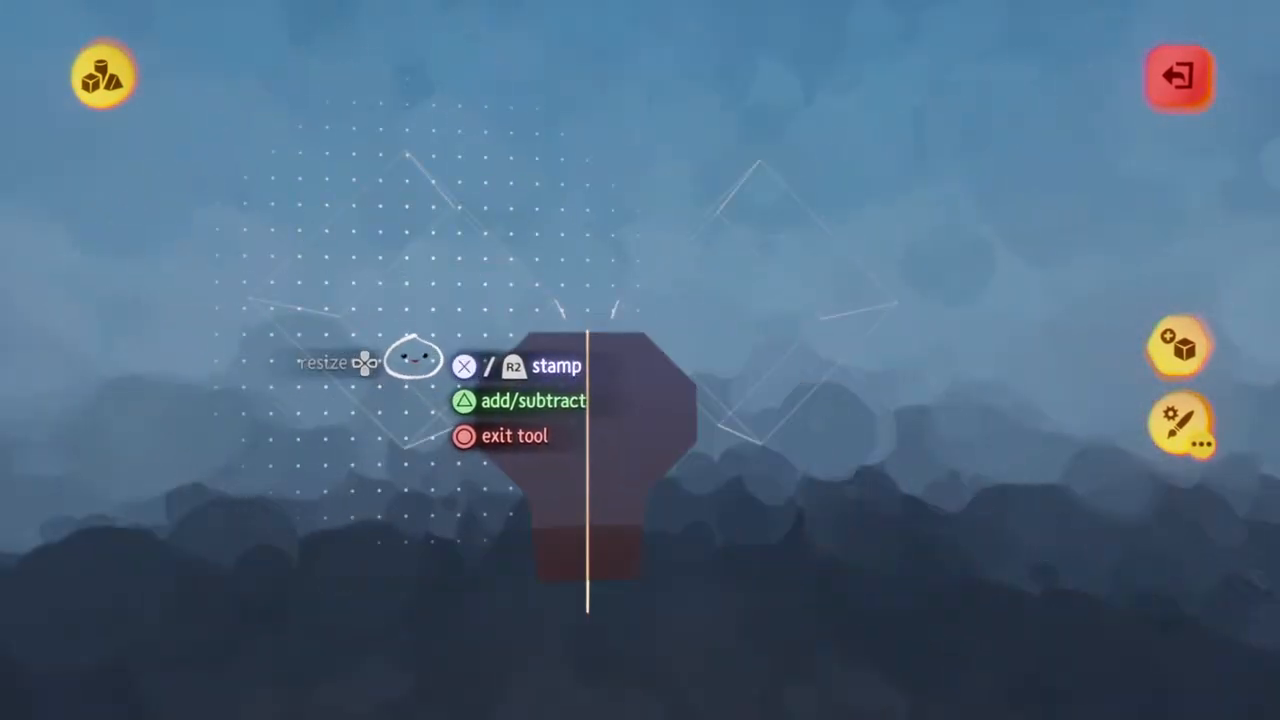
key(Escape)
Switch to an additive hexagonal prism, adjust its blend, and stamp it upright on the front of the wide top block
middle_drag(614, 496, 580, 386)
click(548, 80)
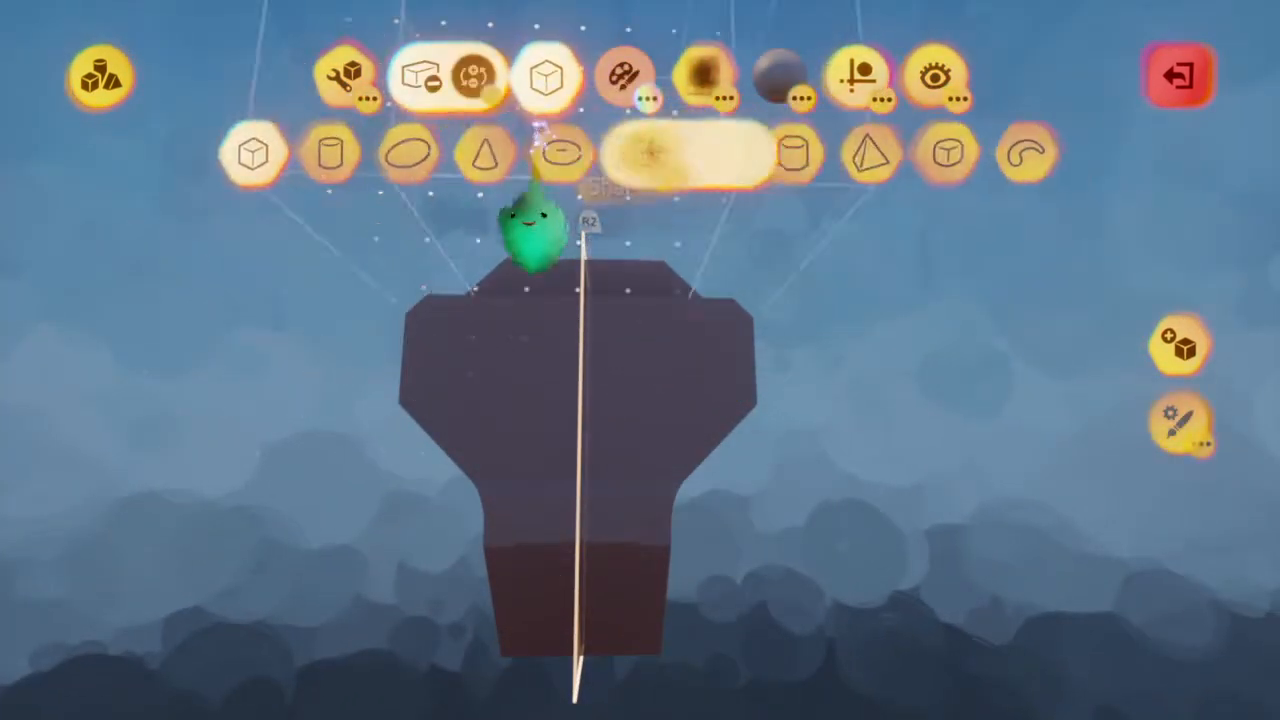
click(766, 160)
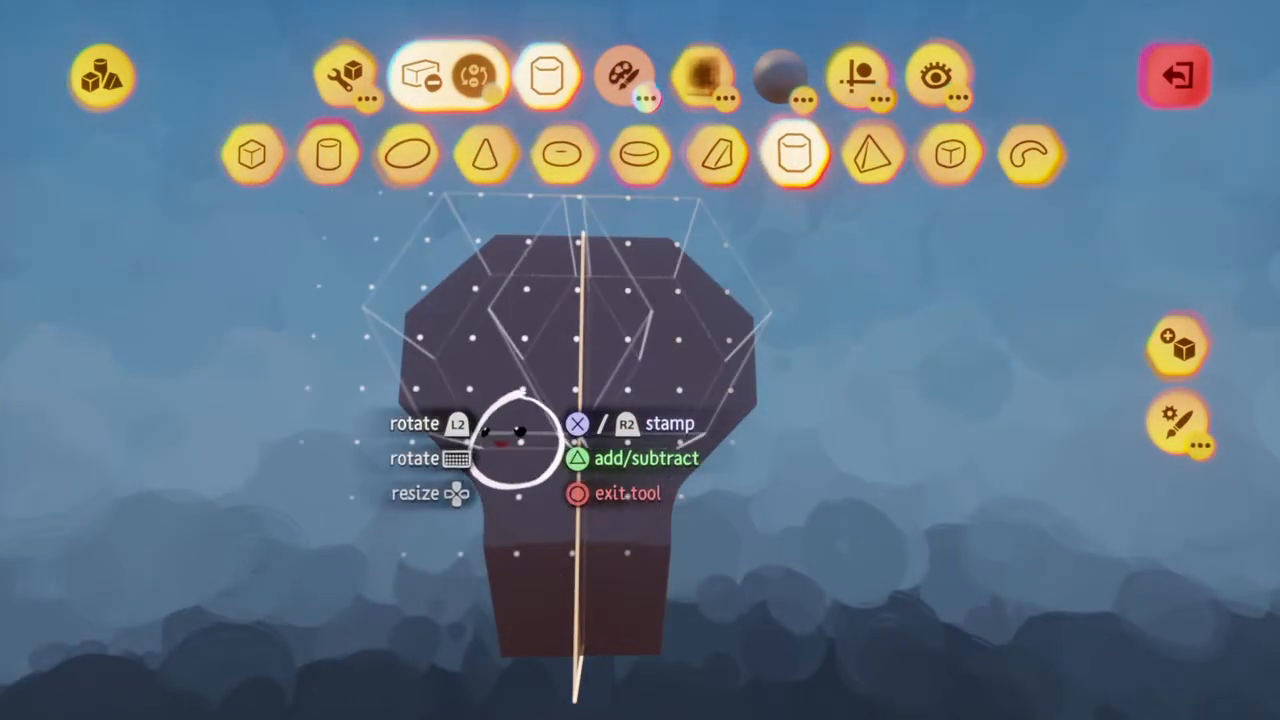
key(triangle)
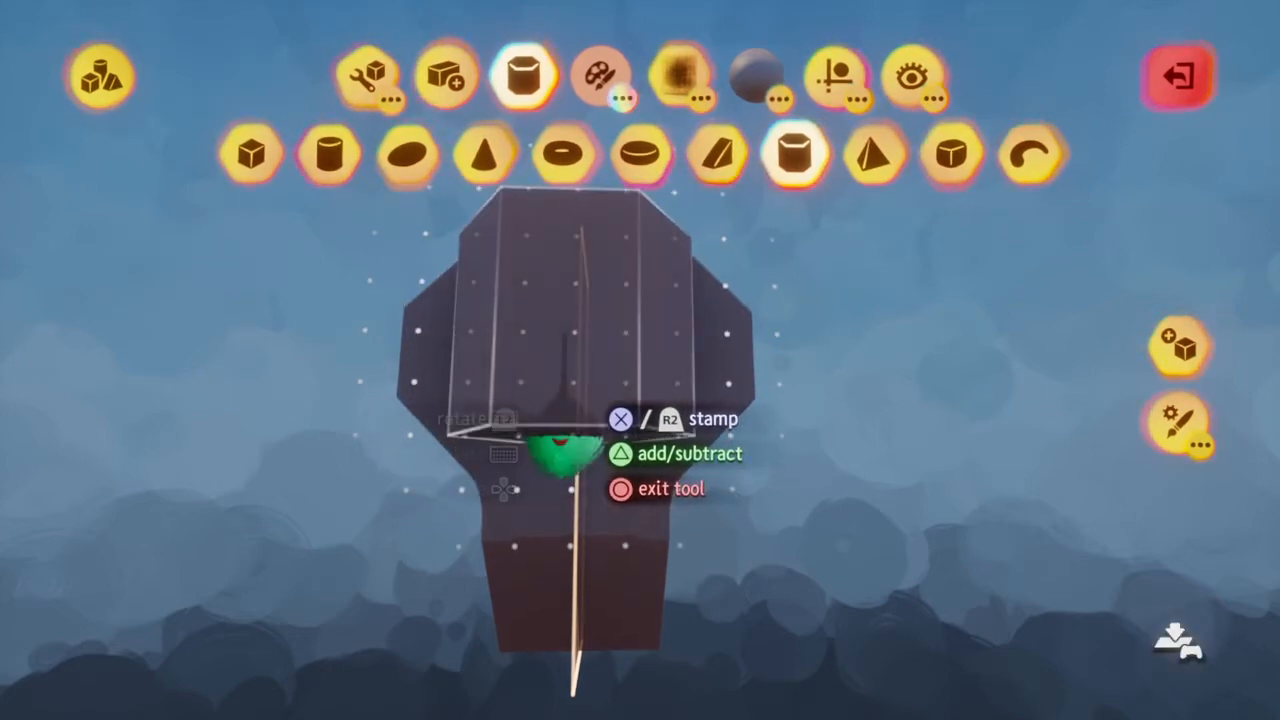
middle_drag(565, 440, 566, 432)
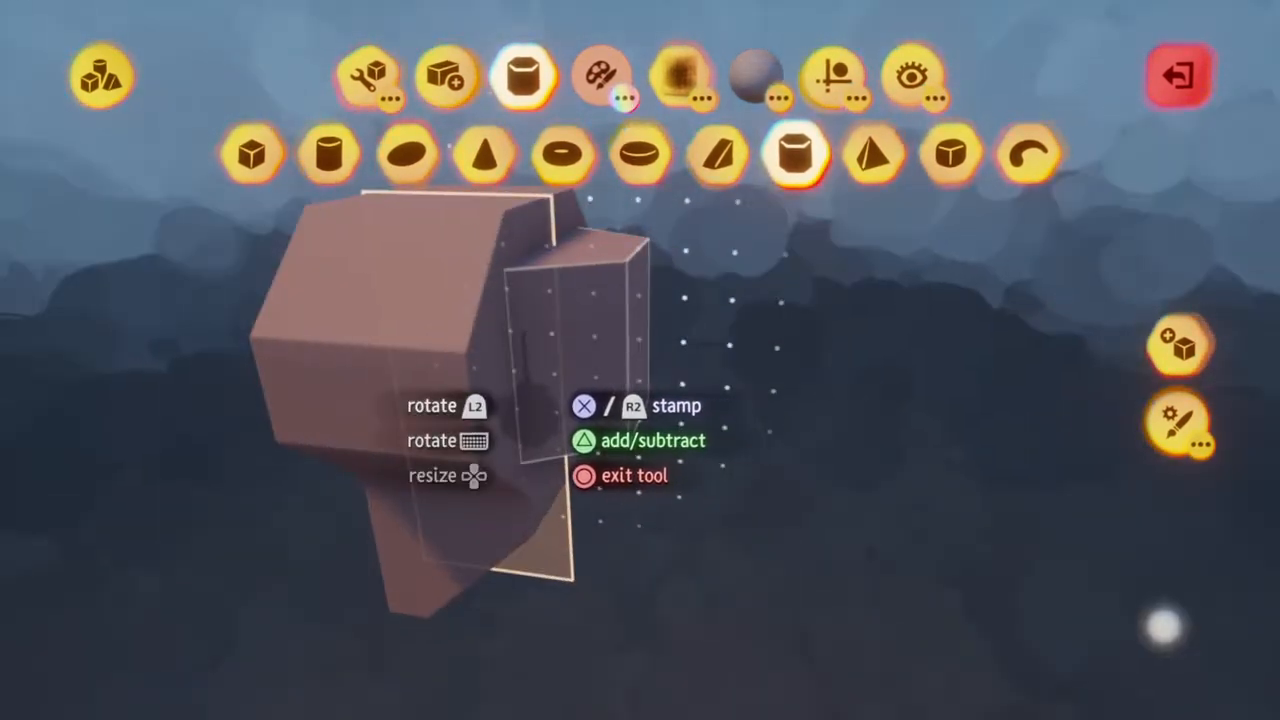
key(square)
drag(648, 420, 597, 423)
key(square)
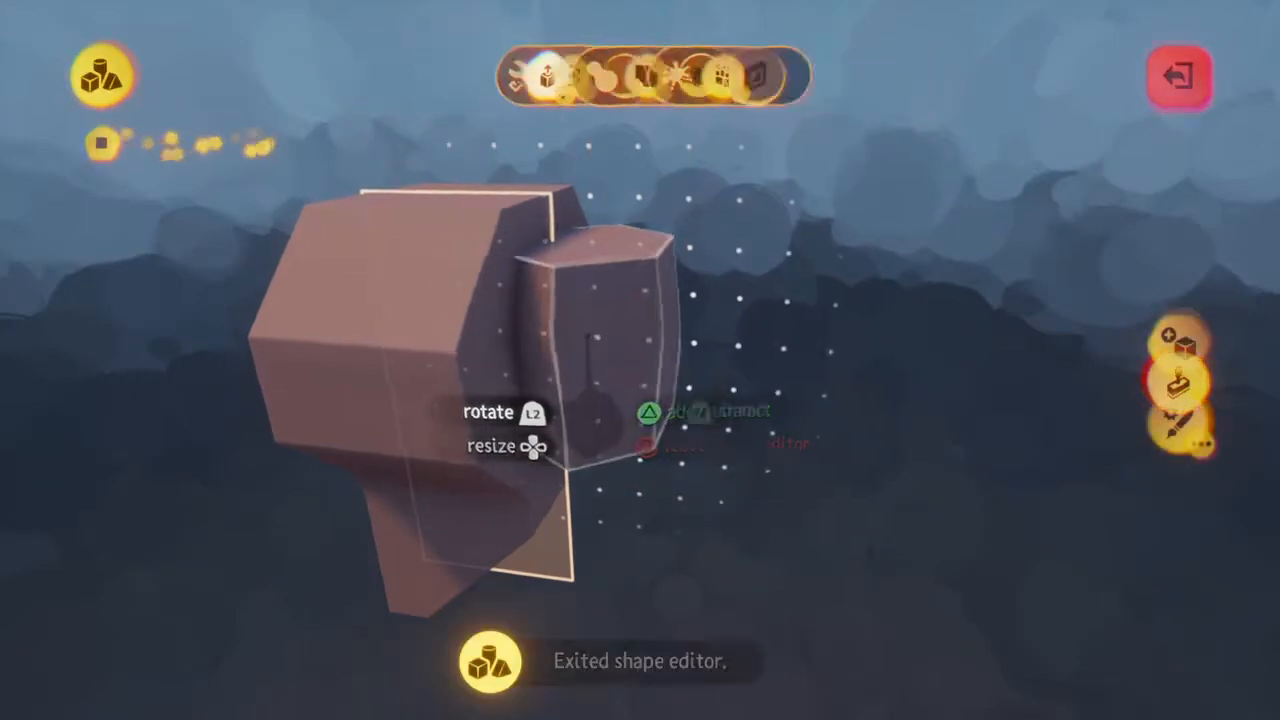
mouse_move(540, 430)
middle_down()
mouse_move(529, 429)
mouse_move(535, 392)
middle_up()
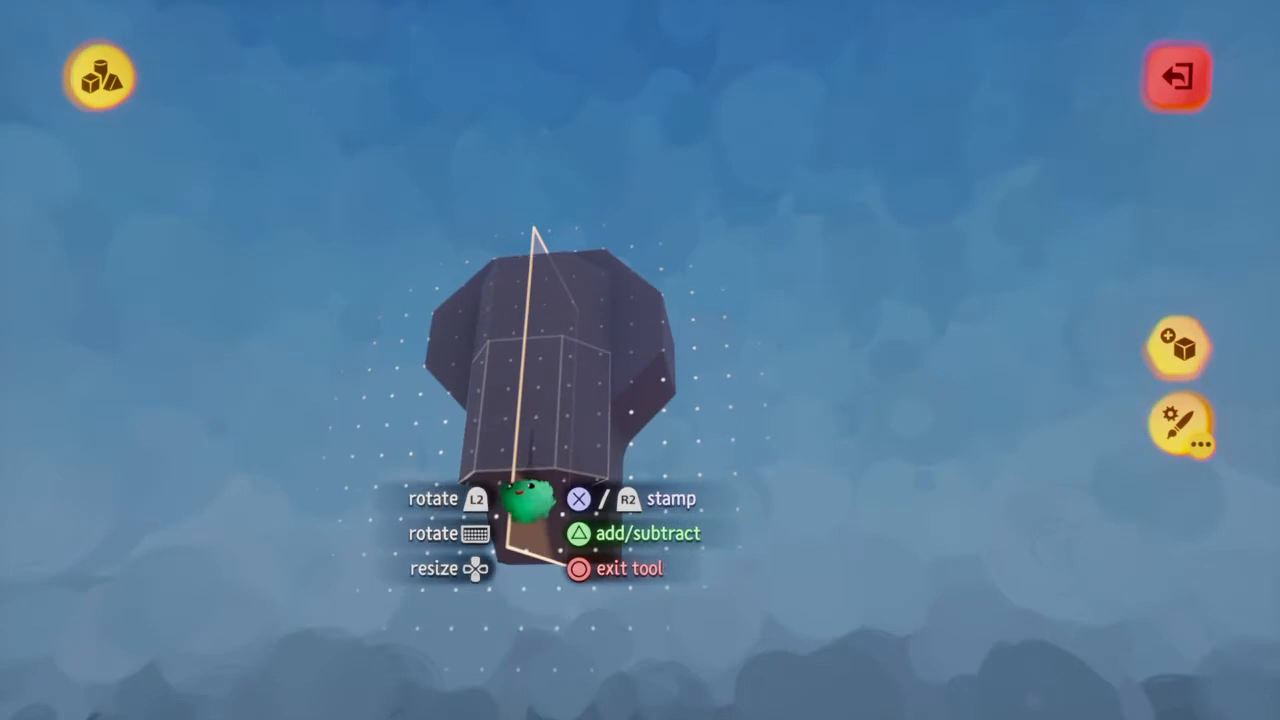
Stamp a smaller hexagonal prism under the front prism, against the lower block
mouse_move(527, 500)
middle_down()
mouse_move(525, 535)
mouse_move(449, 542)
middle_up()
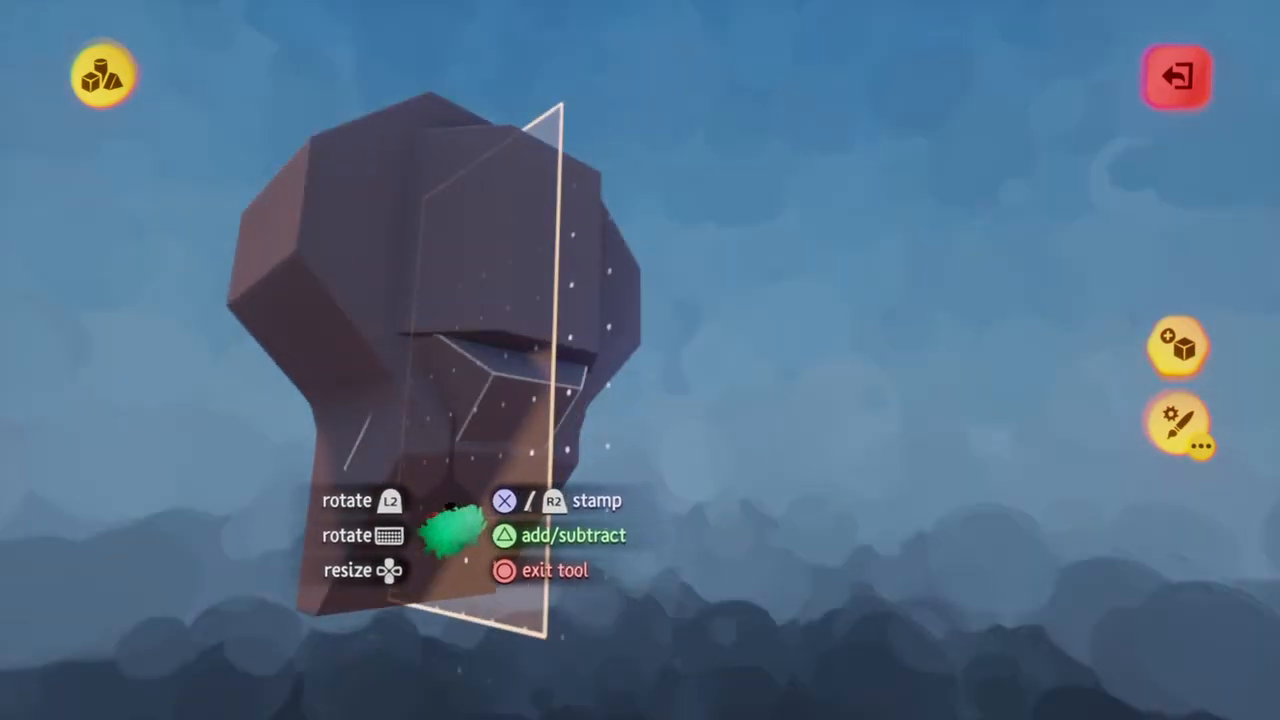
middle_drag(454, 468, 455, 460)
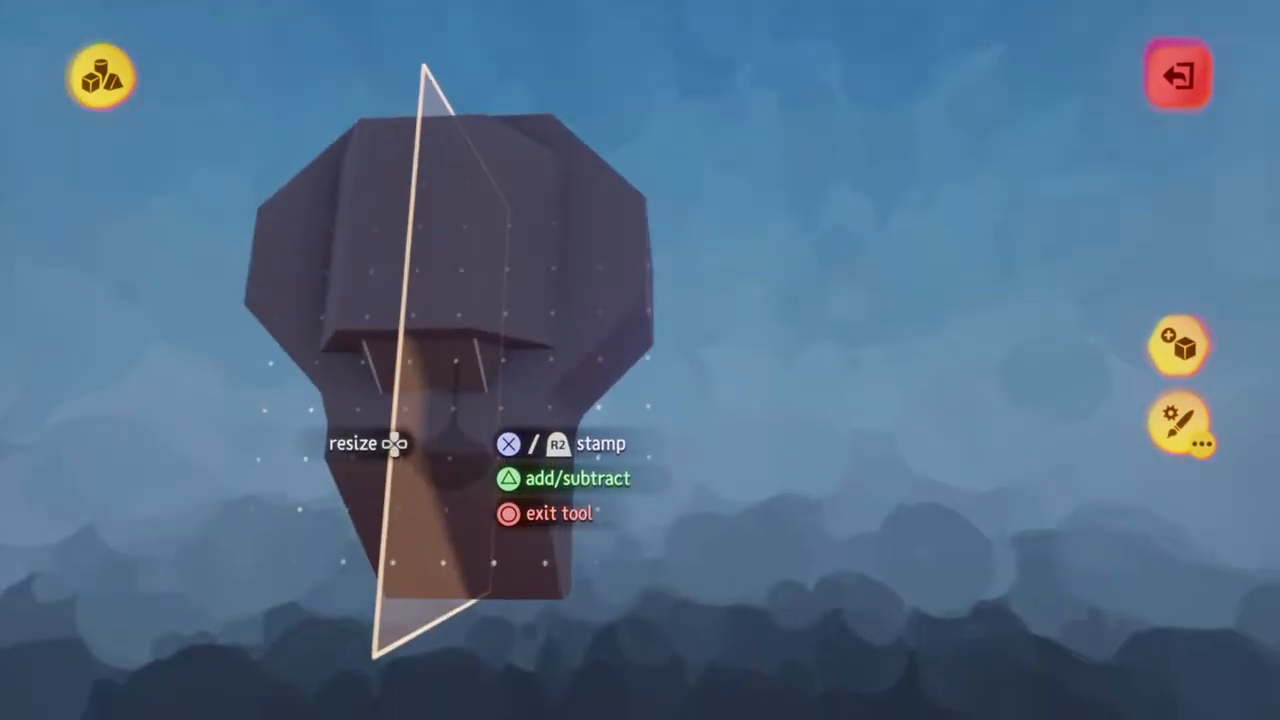
key(Escape)
Switch to a subtracting cube, rotate it, and carve mirrored cuts along both sides of the wide top block
middle_drag(457, 362, 495, 292)
click(523, 80)
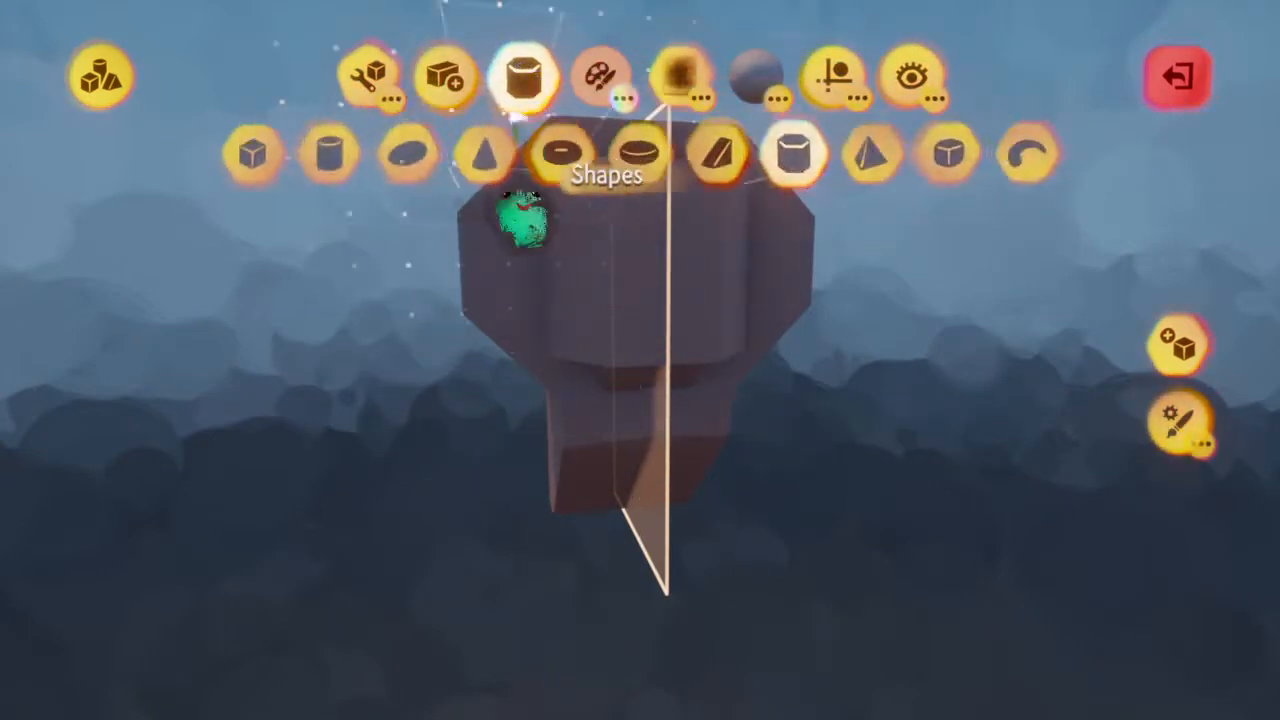
click(252, 153)
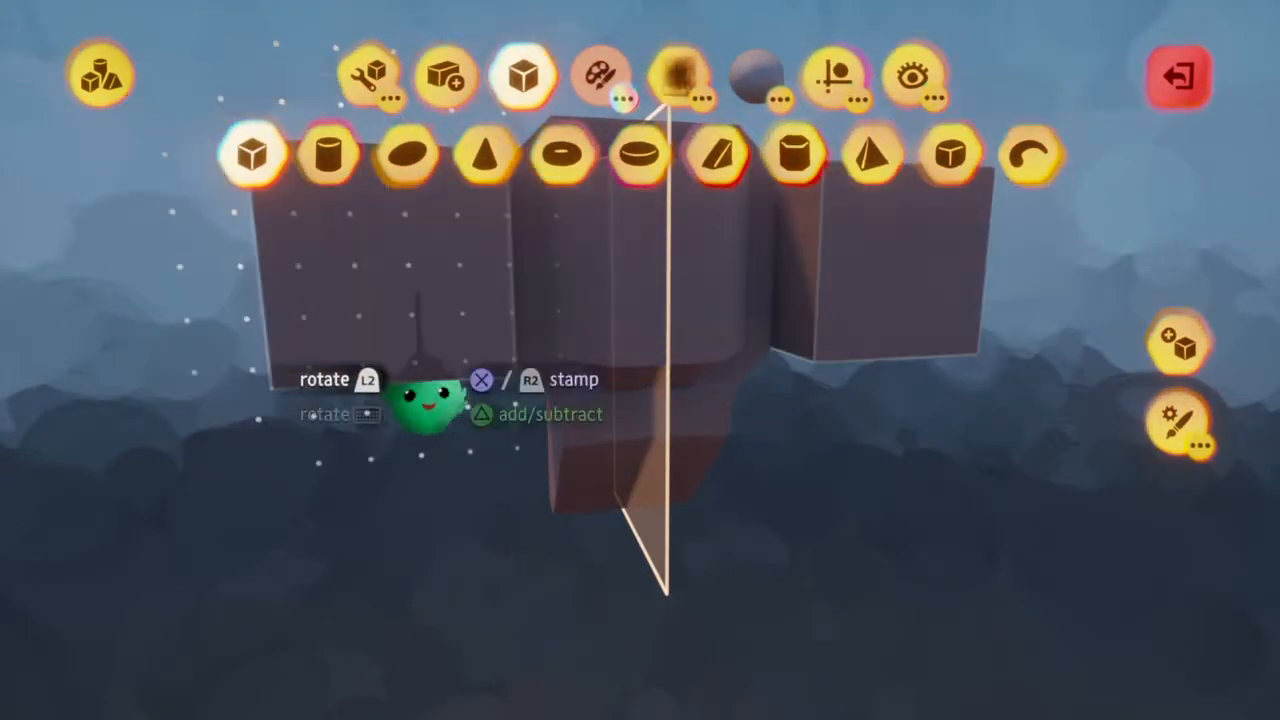
key(triangle)
middle_drag(429, 400, 424, 394)
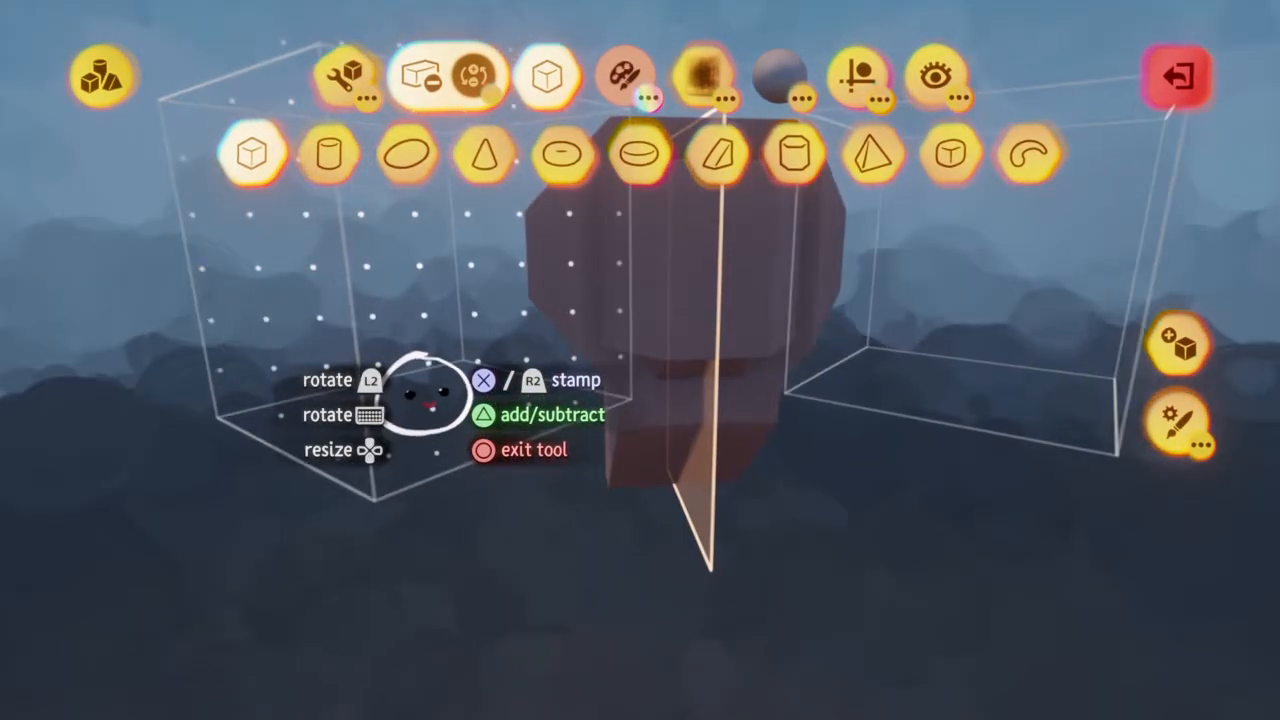
mouse_move(425, 395)
middle_down()
mouse_move(450, 372)
mouse_move(428, 380)
middle_up()
key(circle)
middle_drag(534, 294, 541, 167)
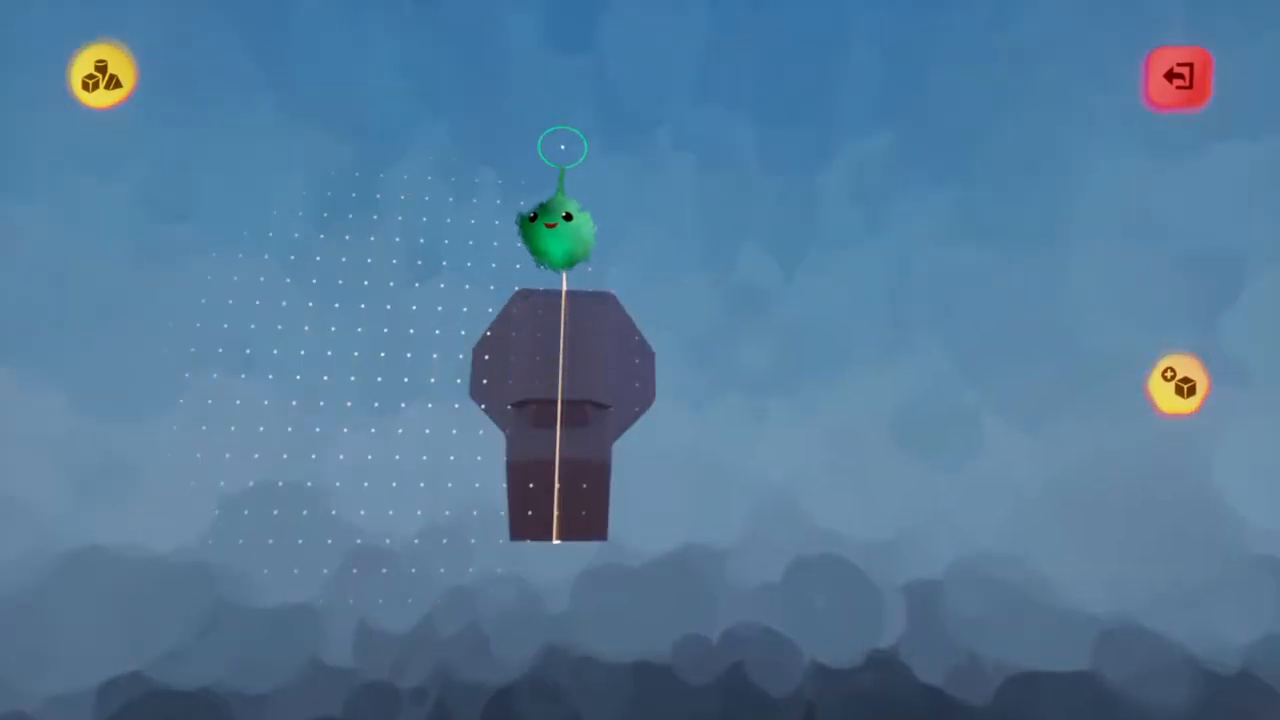
Switch to an additive hexagonal prism, turn it on its side, and stamp it crosswise above the wide top block
mouse_move(575, 367)
middle_down()
mouse_move(571, 429)
mouse_move(557, 371)
mouse_move(586, 391)
mouse_move(597, 486)
mouse_move(604, 462)
middle_up()
scroll(657, 463, down, 4)
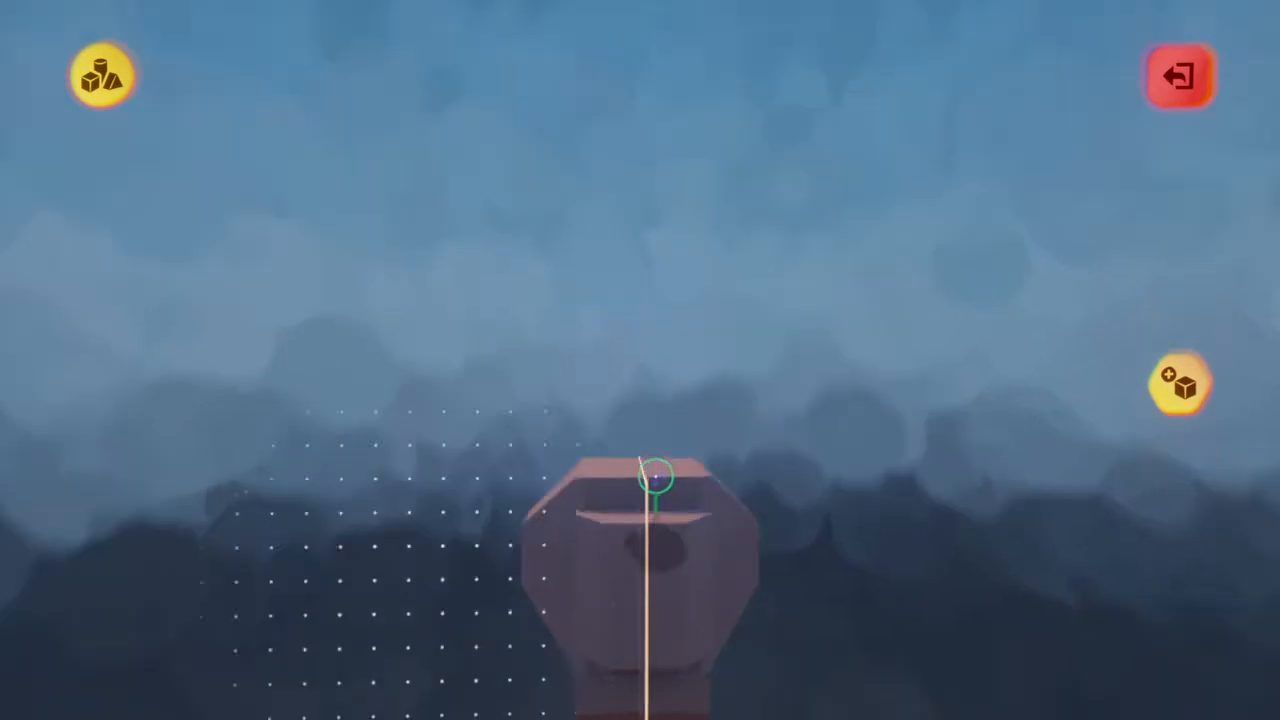
scroll(652, 470, up, 3)
mouse_move(648, 460)
middle_down()
mouse_move(643, 526)
mouse_move(645, 470)
middle_up()
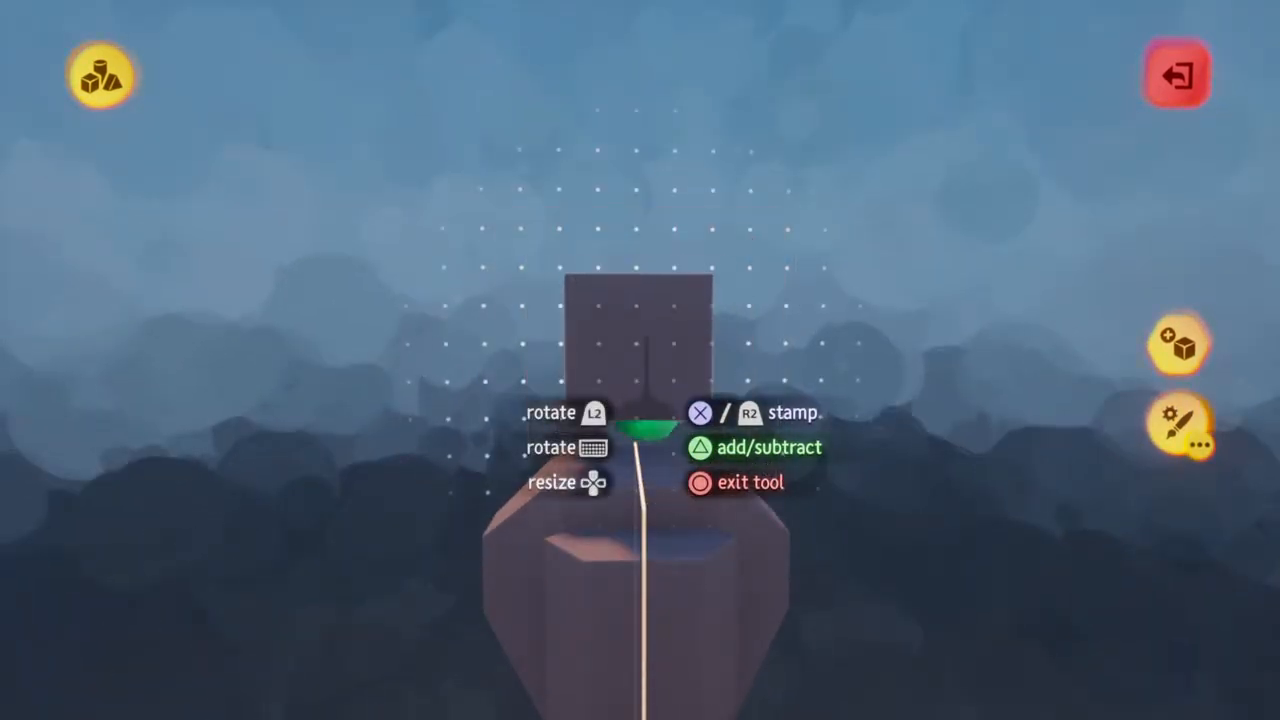
mouse_move(590, 432)
middle_down()
mouse_move(620, 420)
mouse_move(608, 430)
middle_up()
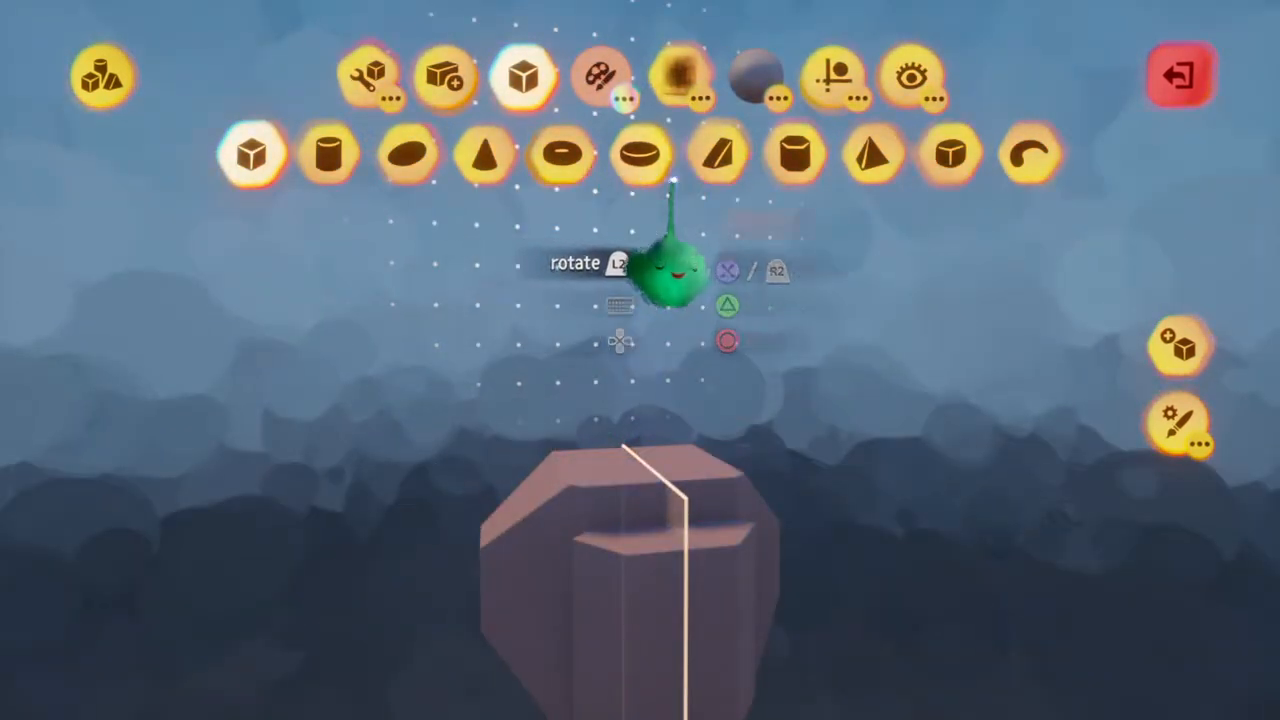
click(795, 153)
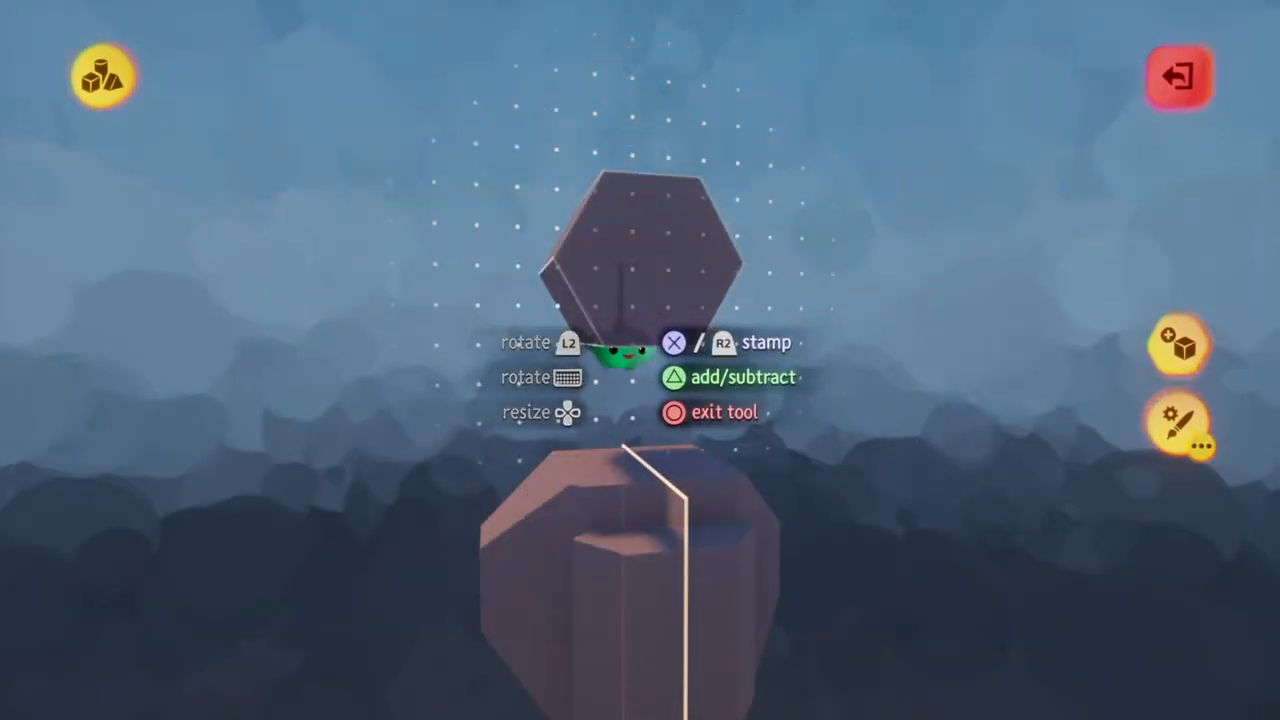
middle_drag(622, 352, 621, 345)
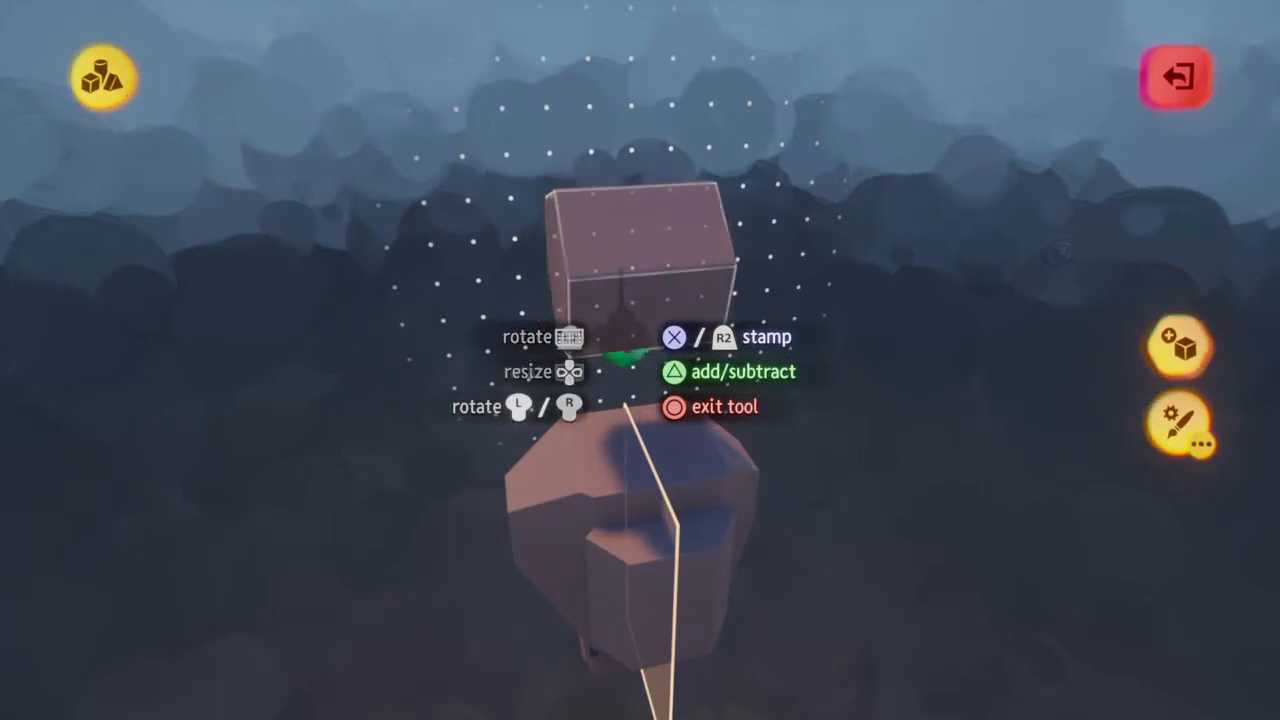
middle_drag(622, 330, 621, 335)
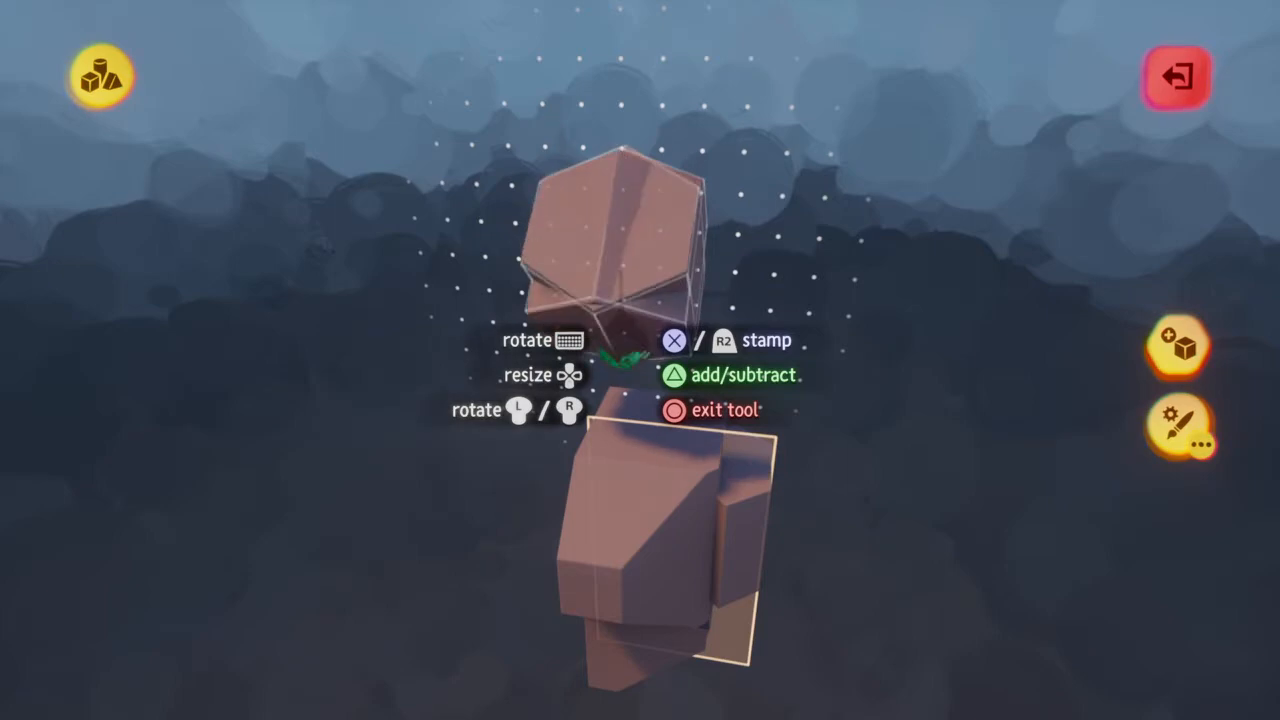
mouse_move(622, 340)
middle_down()
mouse_move(622, 355)
mouse_move(572, 354)
mouse_move(600, 355)
mouse_move(604, 314)
middle_up()
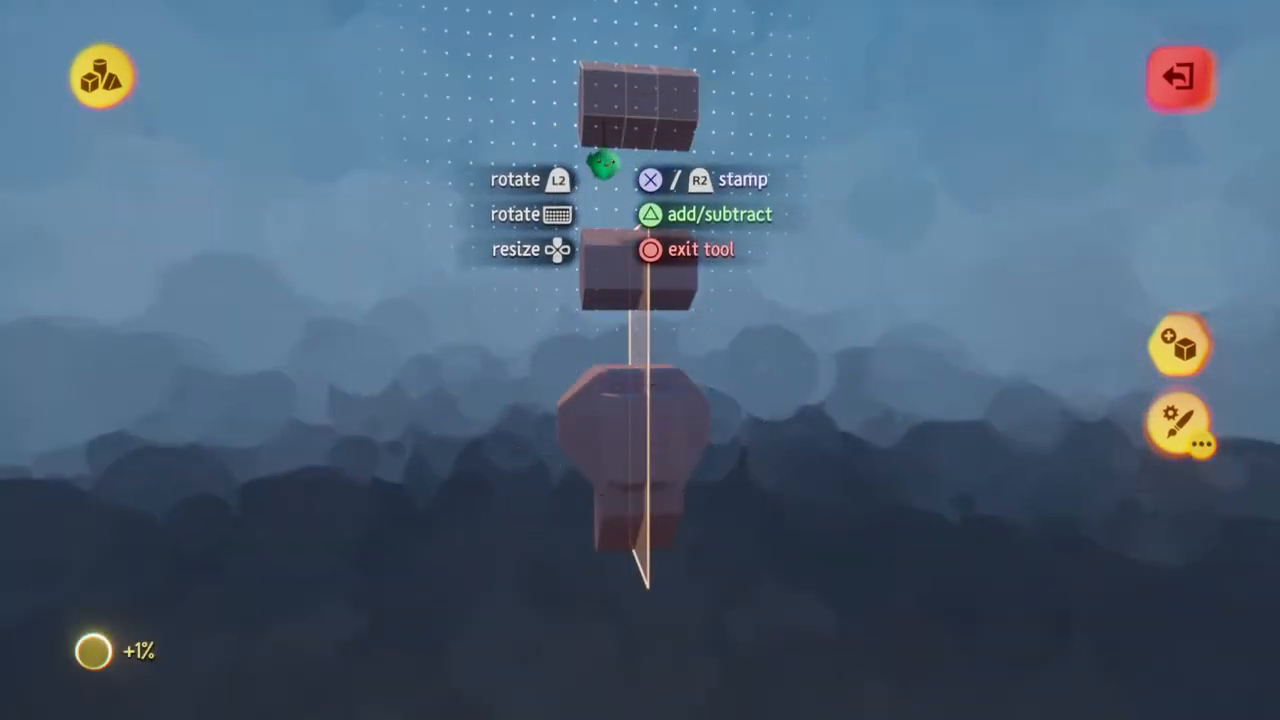
Stamp a second crosswise hexagonal prism above the first one, aligned on the mirror plane
middle_drag(603, 183, 603, 185)
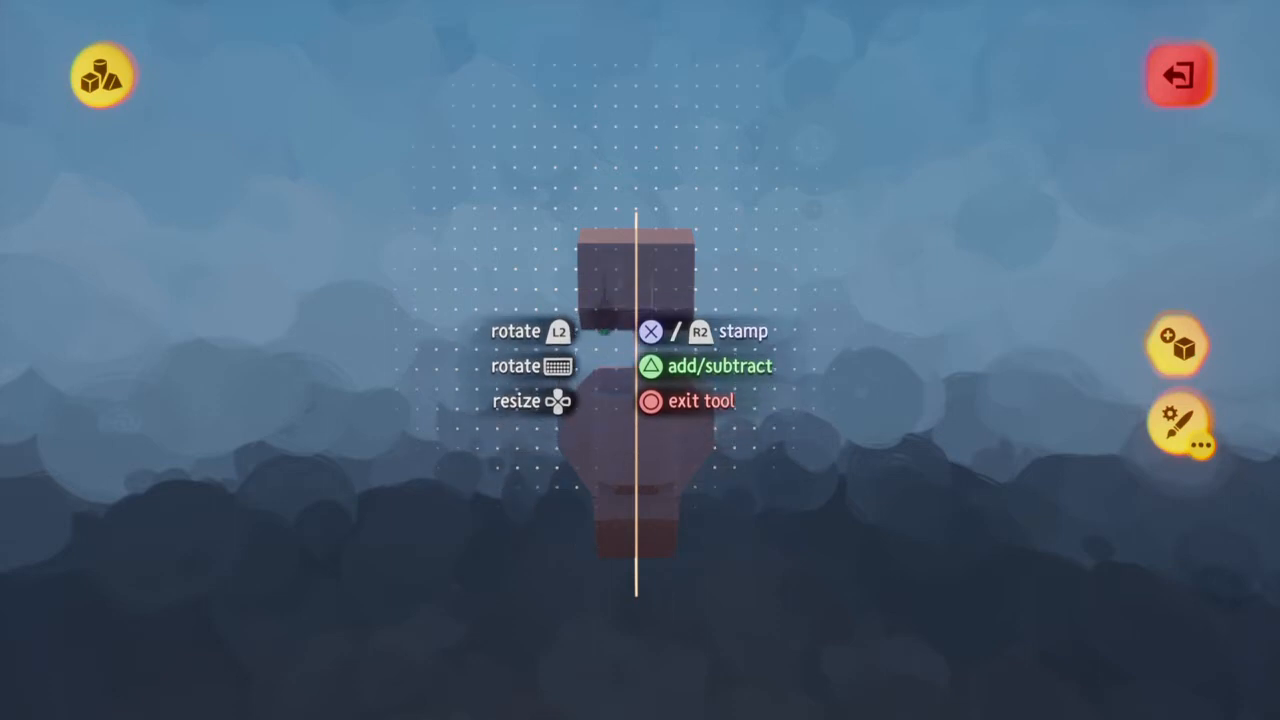
middle_drag(604, 187, 604, 190)
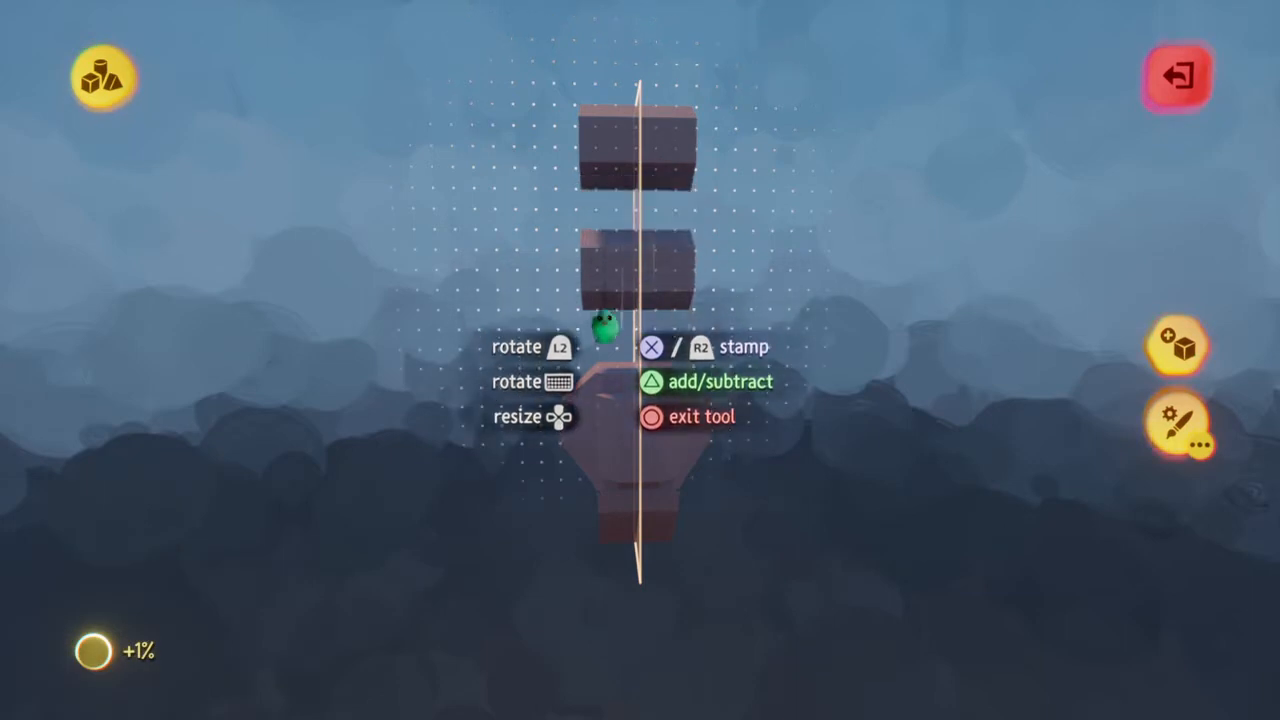
key(Escape)
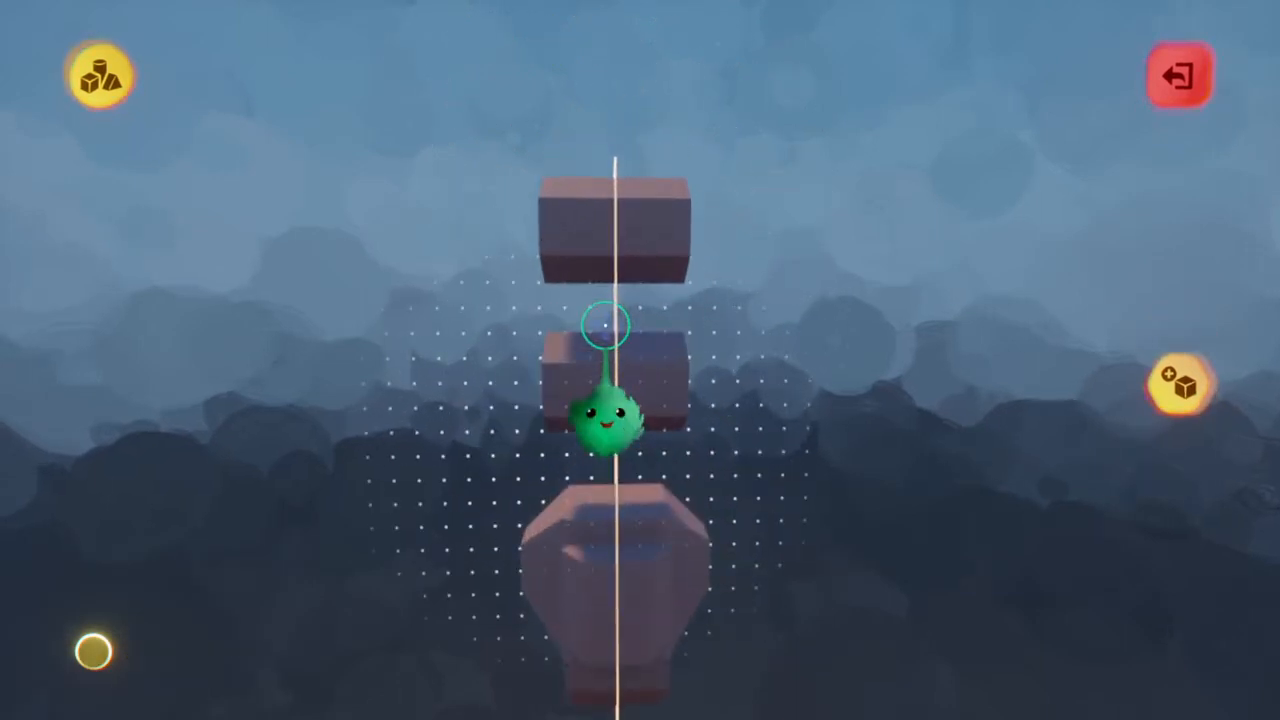
Leave sculpt mode, clone the whole sculpture directly above itself, and reopen the original for sculpting
key(Escape)
click(616, 365)
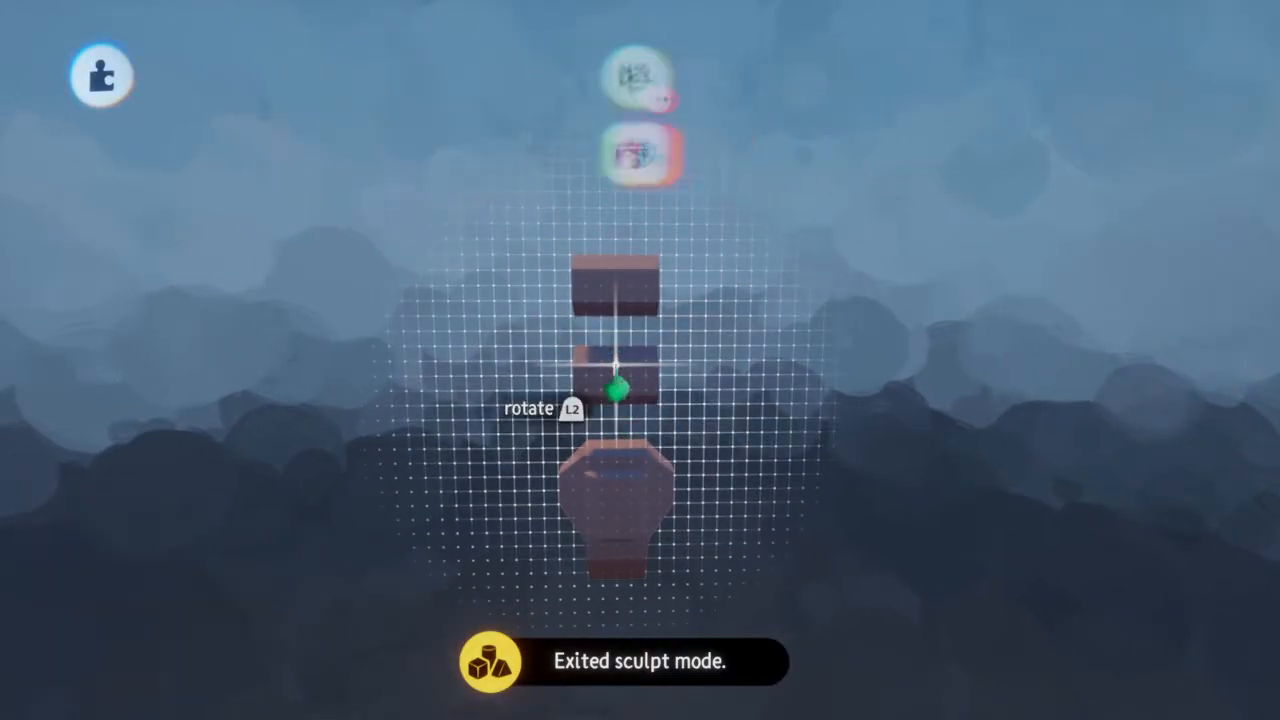
drag(616, 262, 616, 180)
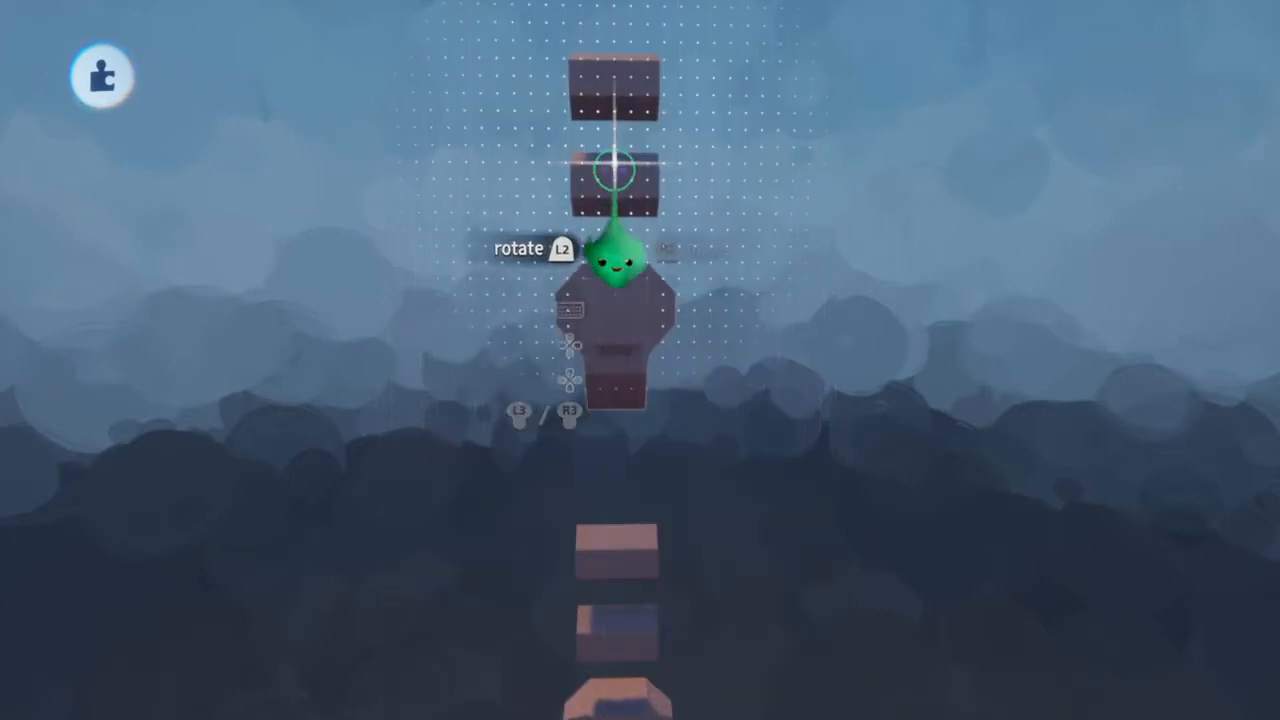
double_click(614, 270)
scroll(615, 267, up, 5)
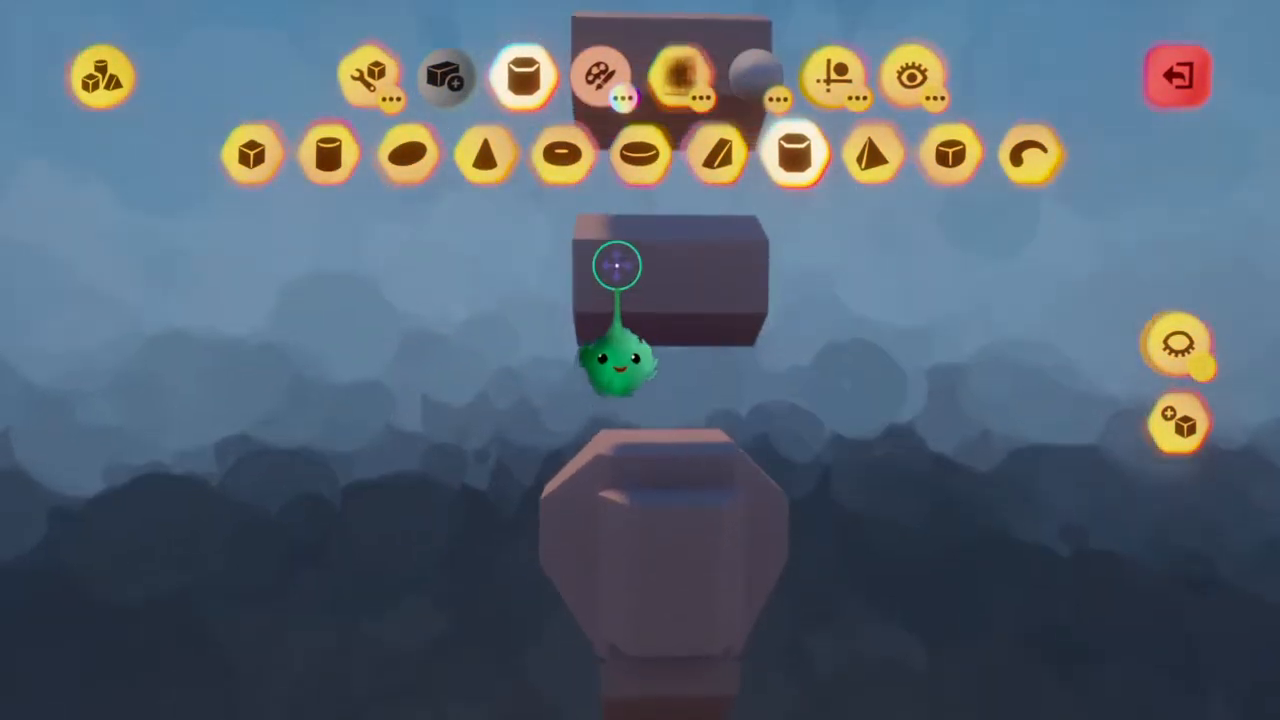
Select the hexagonal prism shape again and narrow it into a slim upright column in the shape editor
click(795, 153)
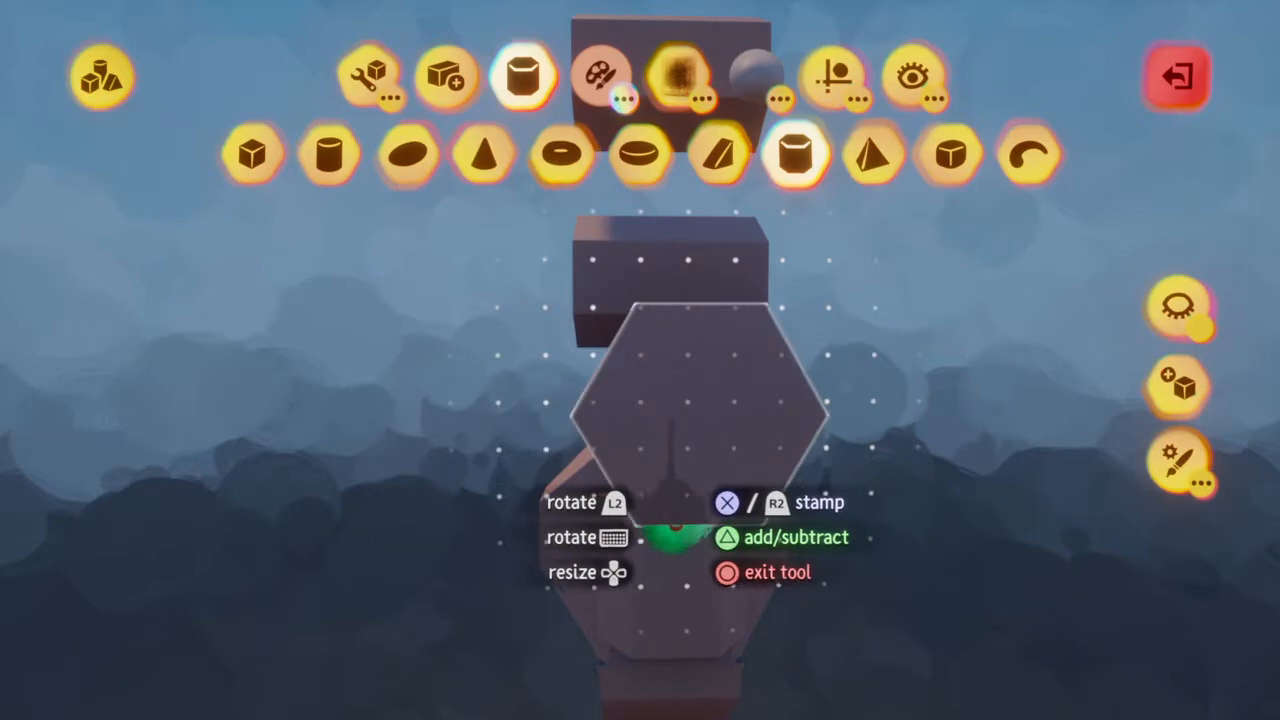
key(s)
middle_drag(665, 508, 690, 505)
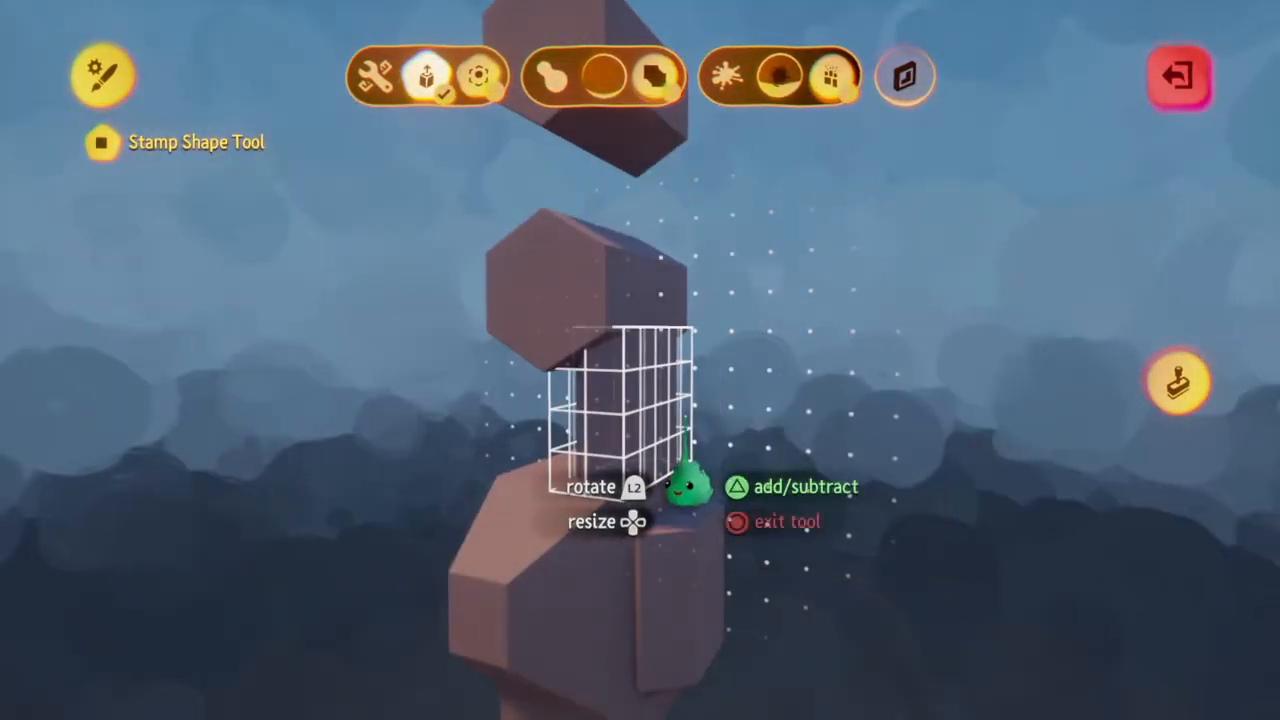
key(Escape)
middle_drag(602, 425, 560, 420)
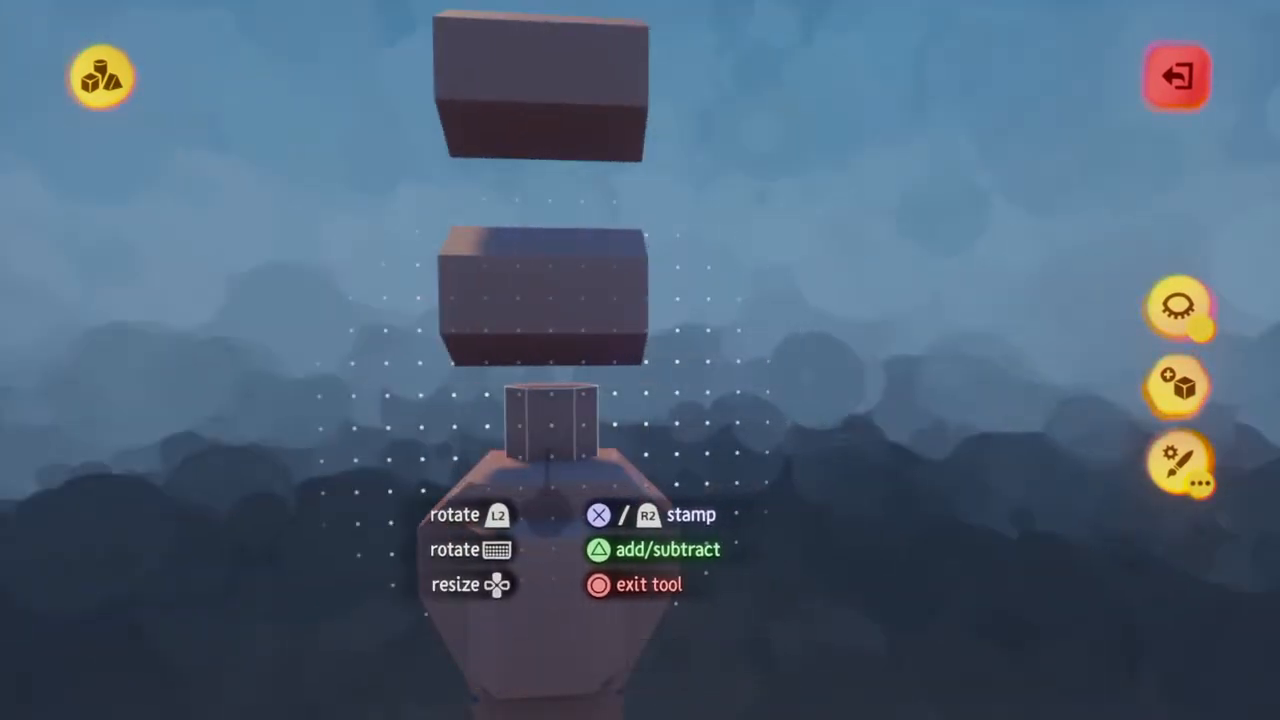
Stamp the slim column on the mirror plane to connect the wide top block with both crosswise prisms
middle_drag(548, 470, 545, 455)
middle_drag(575, 508, 579, 432)
key(Tab)
drag(580, 420, 571, 220)
middle_drag(571, 220, 568, 210)
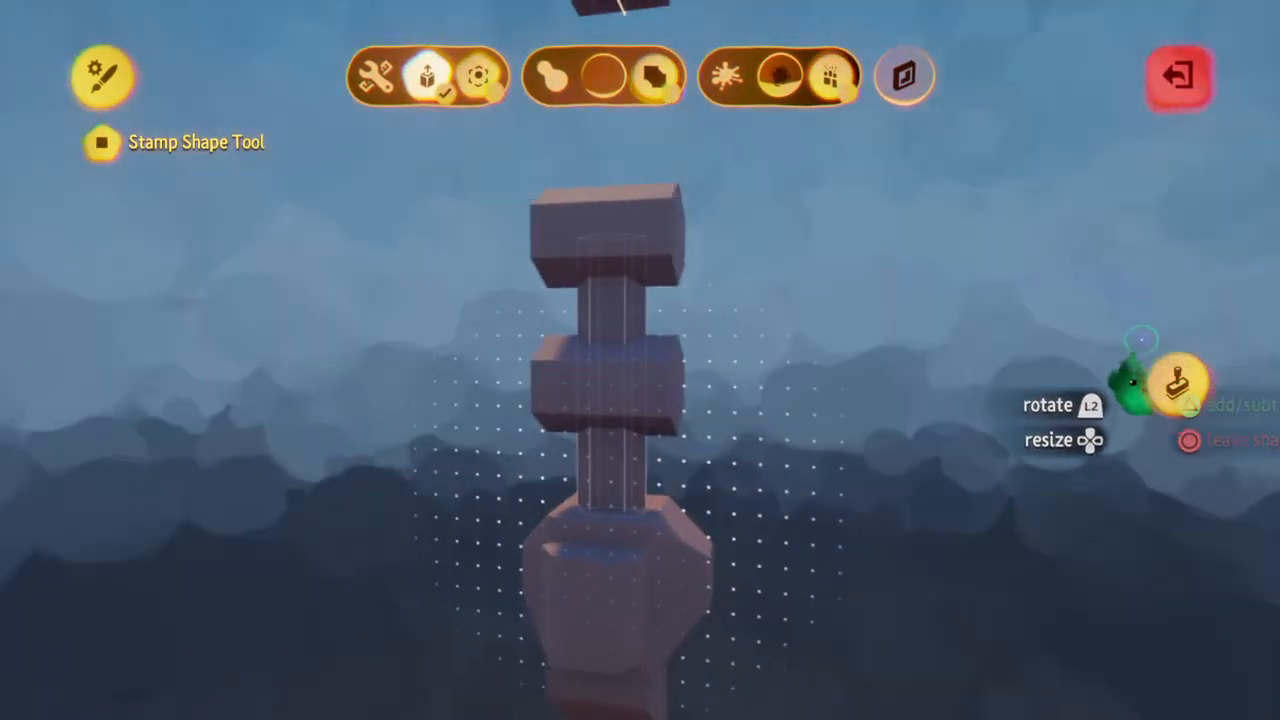
click(1176, 384)
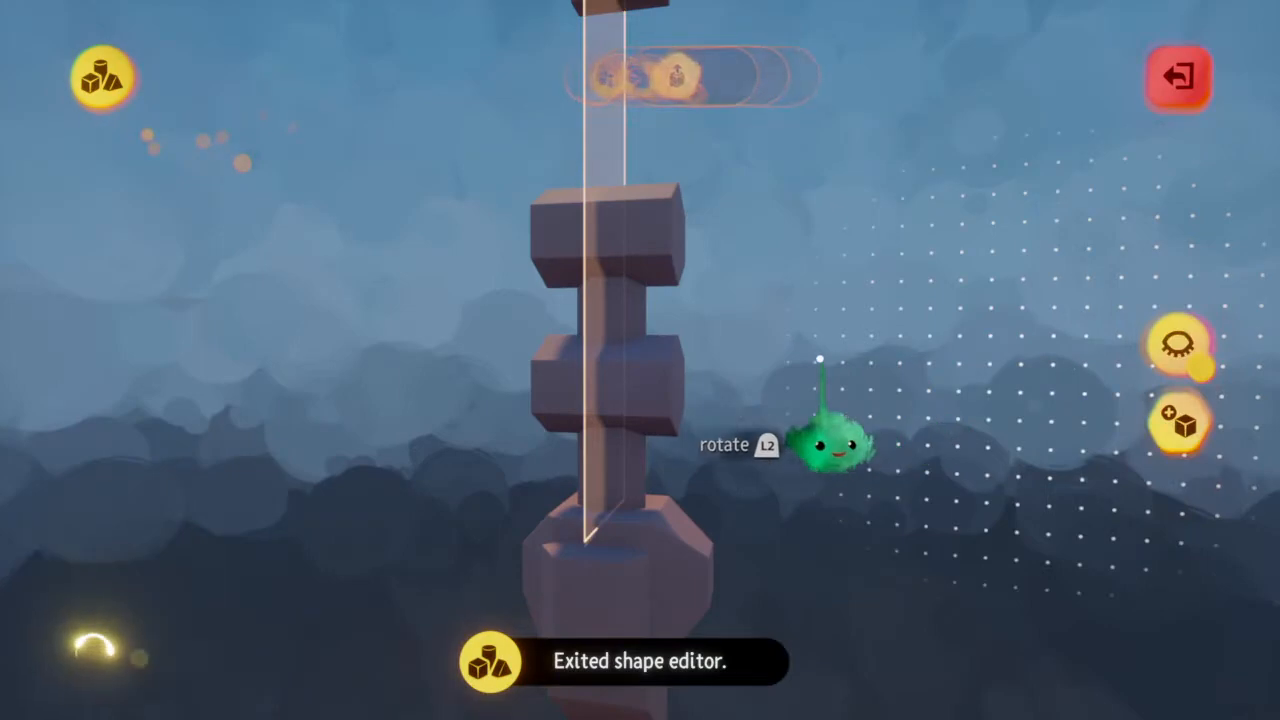
Switch to a cylinder, stretch it into a wide flat disc, and stamp it mirrored against the ends of the lower crosswise prism
middle_drag(620, 380, 623, 380)
click(521, 80)
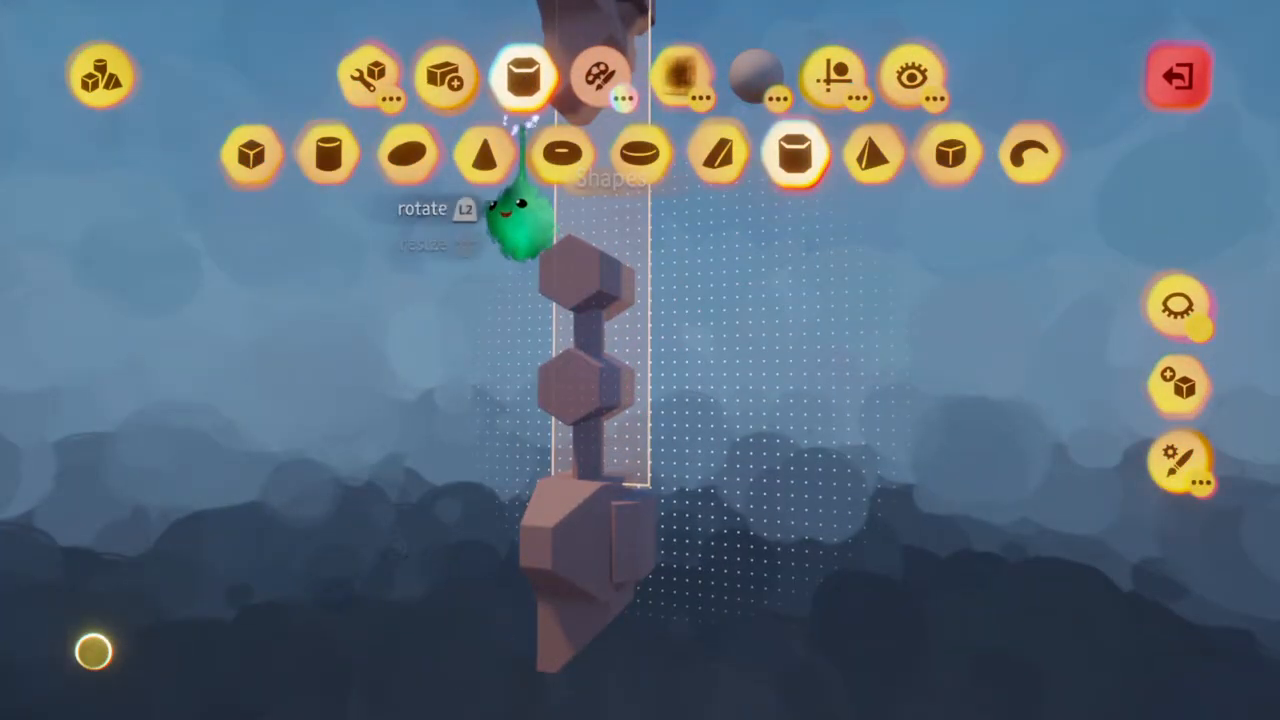
click(328, 153)
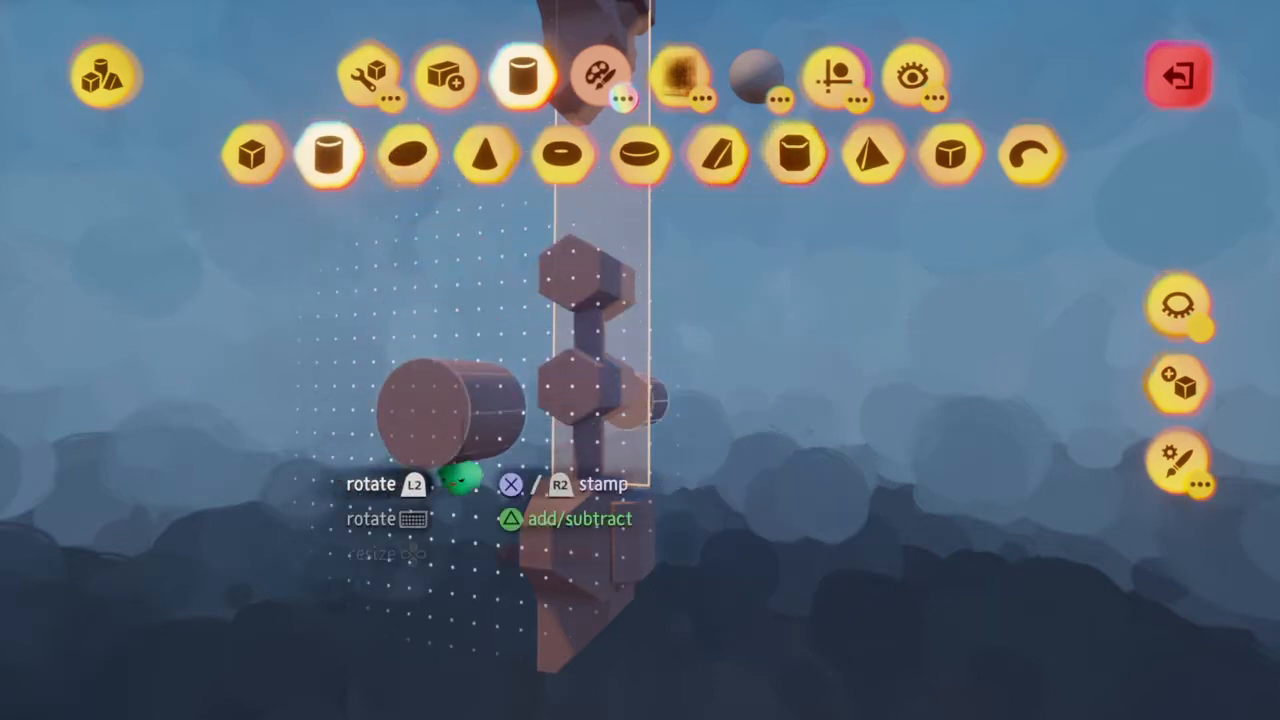
middle_drag(486, 484, 530, 472)
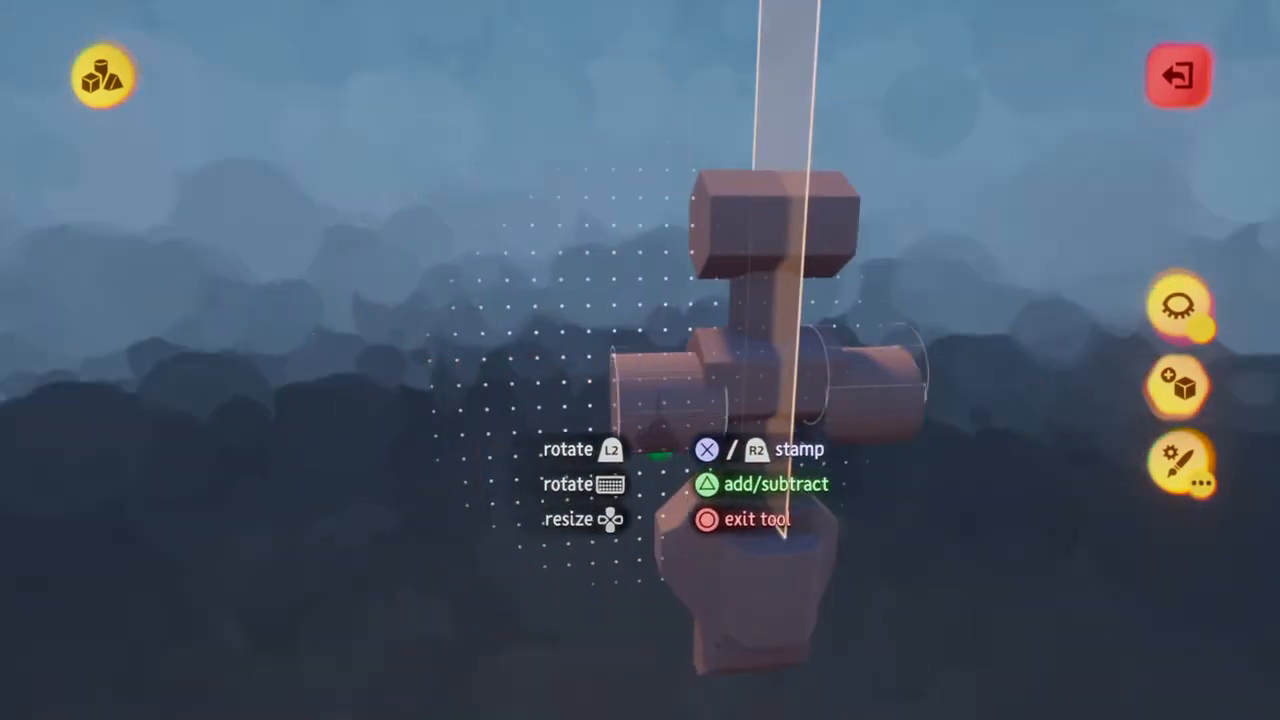
key(square)
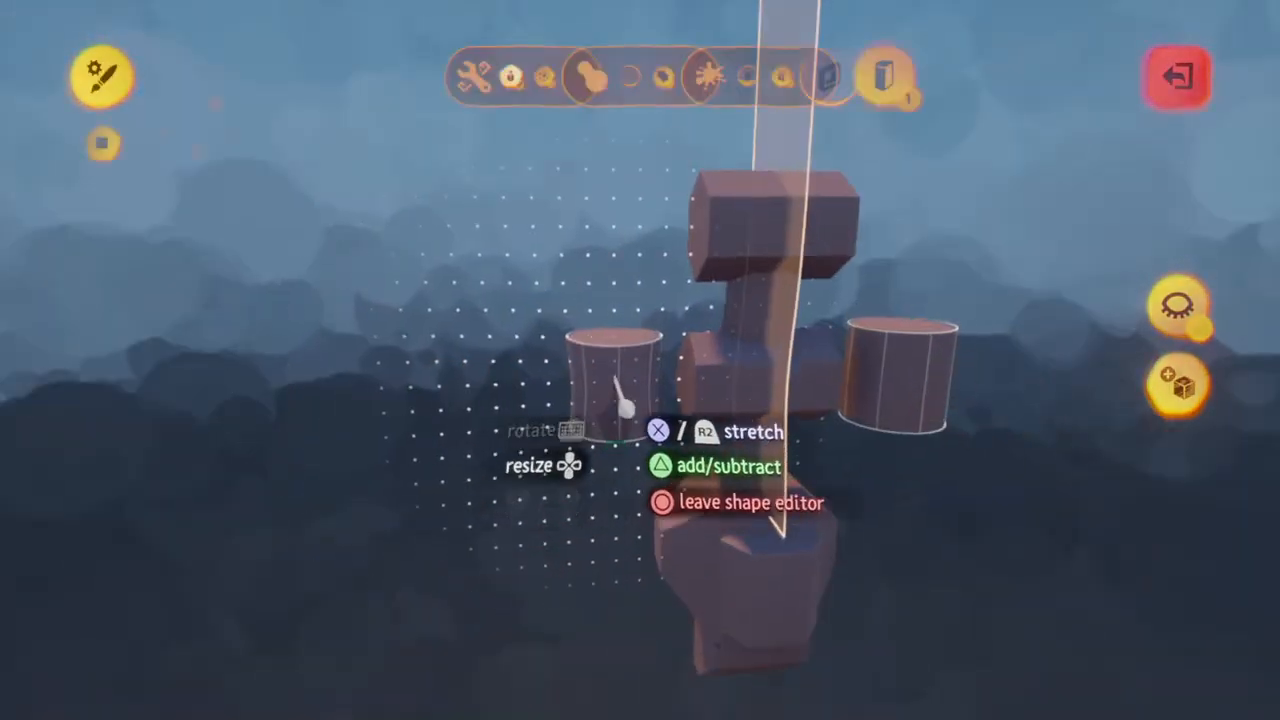
drag(614, 380, 617, 453)
key(circle)
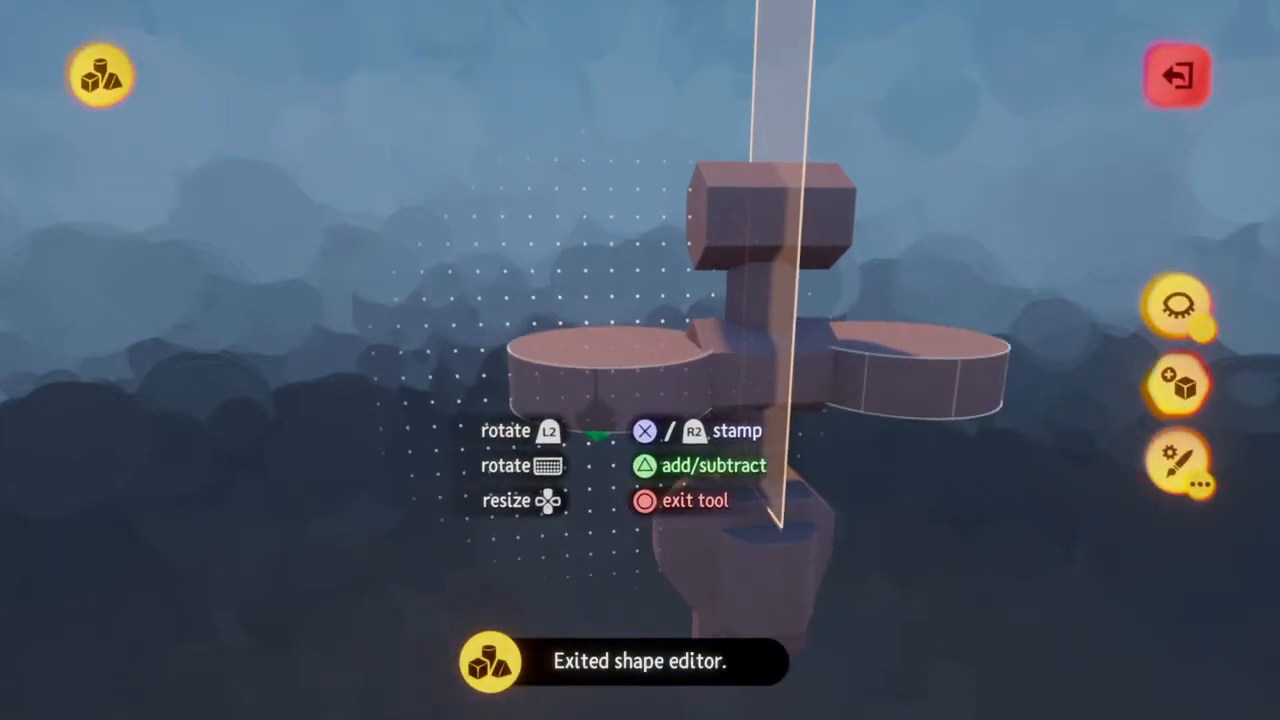
middle_drag(600, 431, 600, 432)
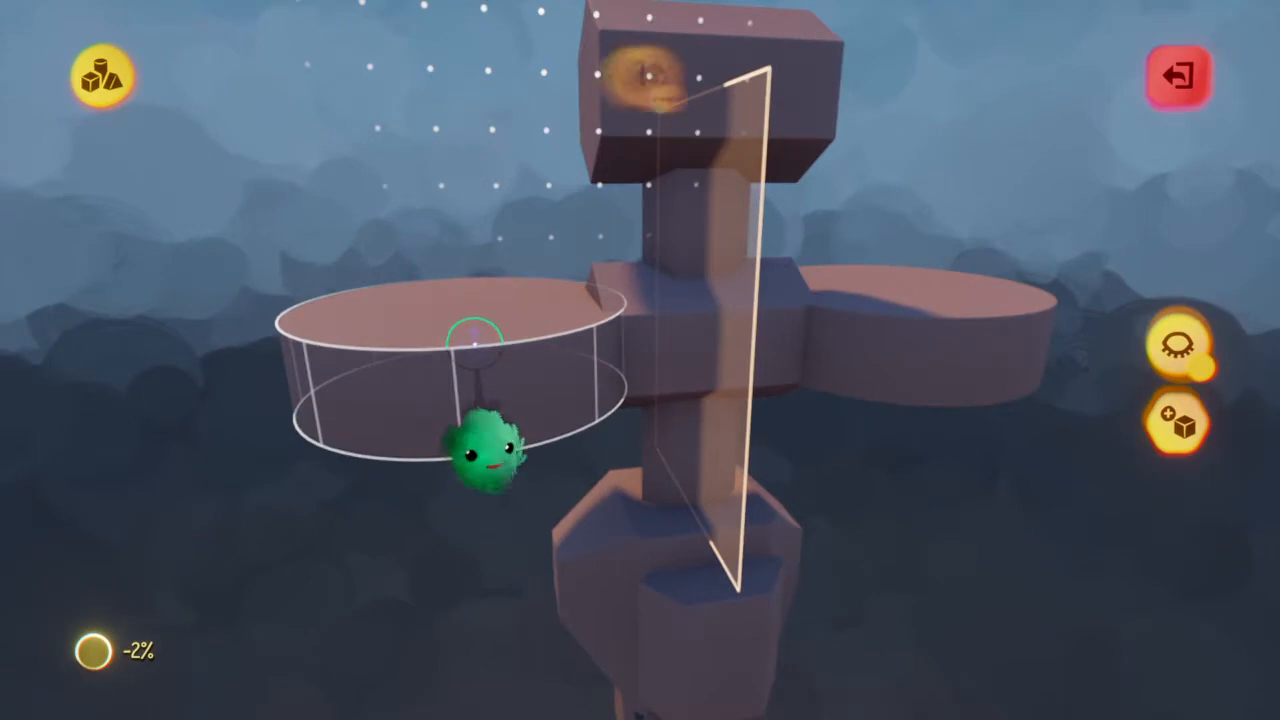
Clone the mirrored flat discs and place the copies at the ends of the upper crosswise prism
click(522, 80)
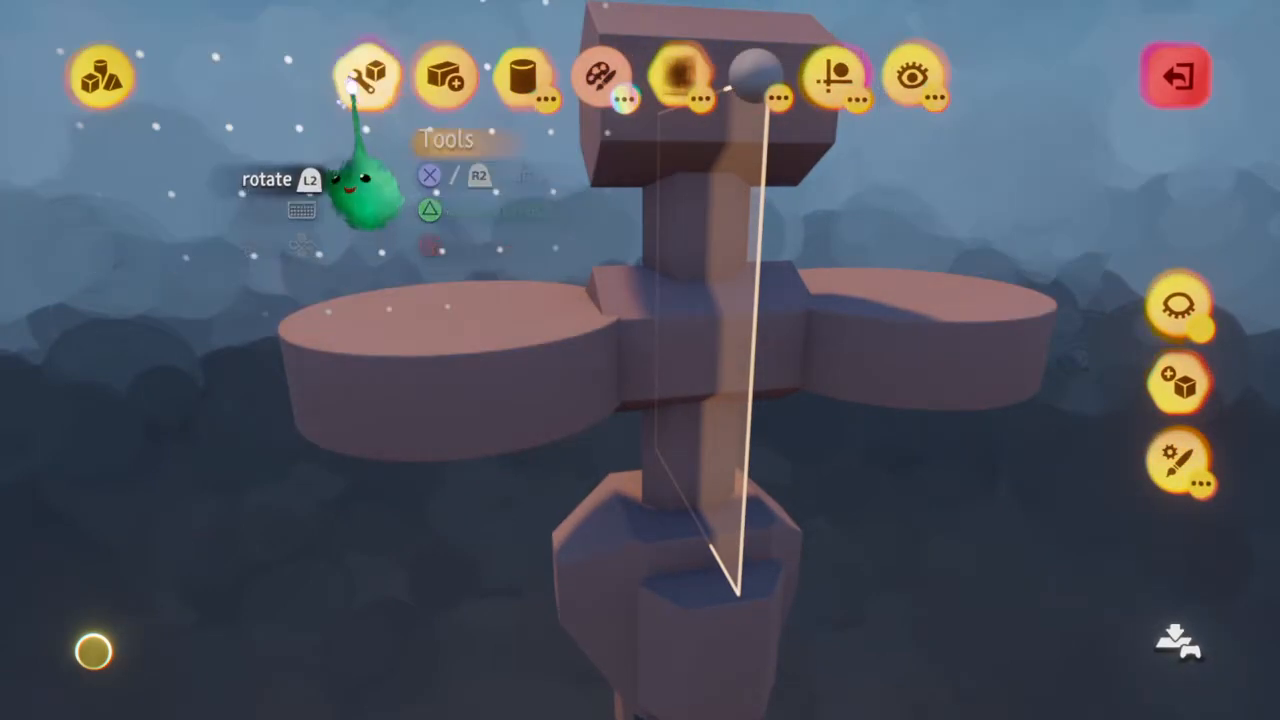
click(360, 80)
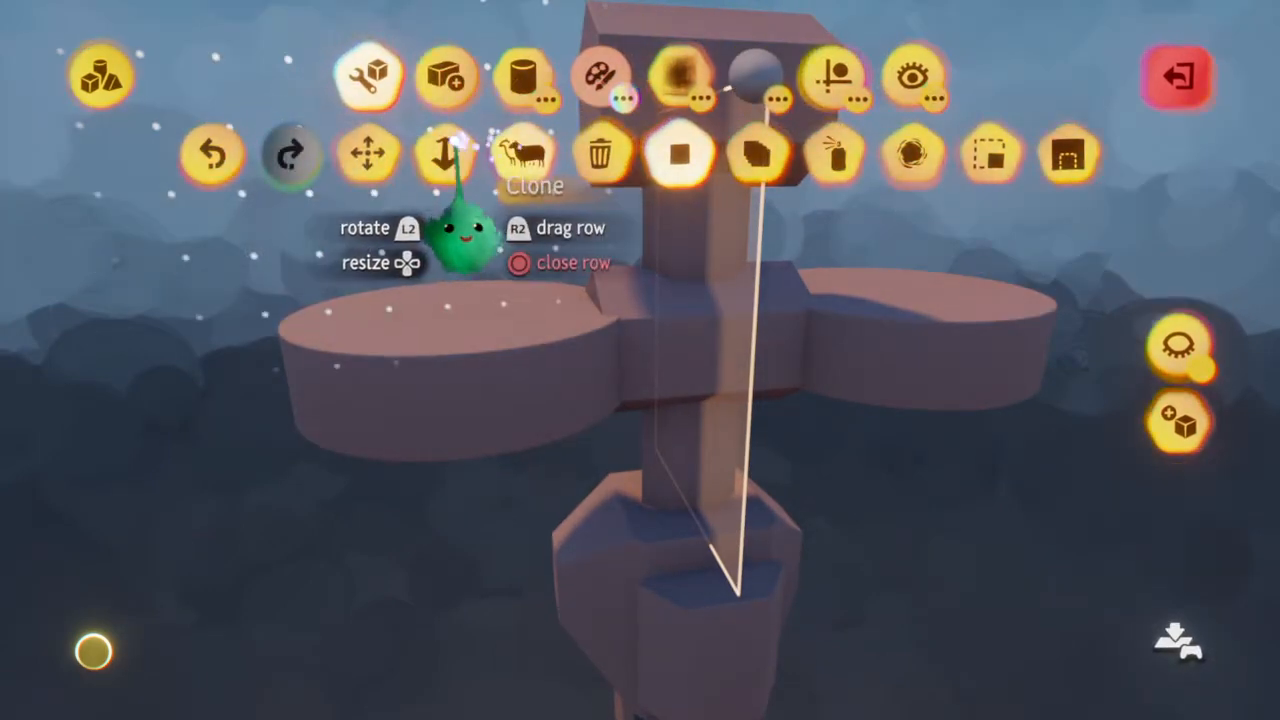
mouse_move(460, 462)
mouse_down()
mouse_move(463, 482)
mouse_move(462, 447)
mouse_up()
middle_drag(460, 450, 451, 342)
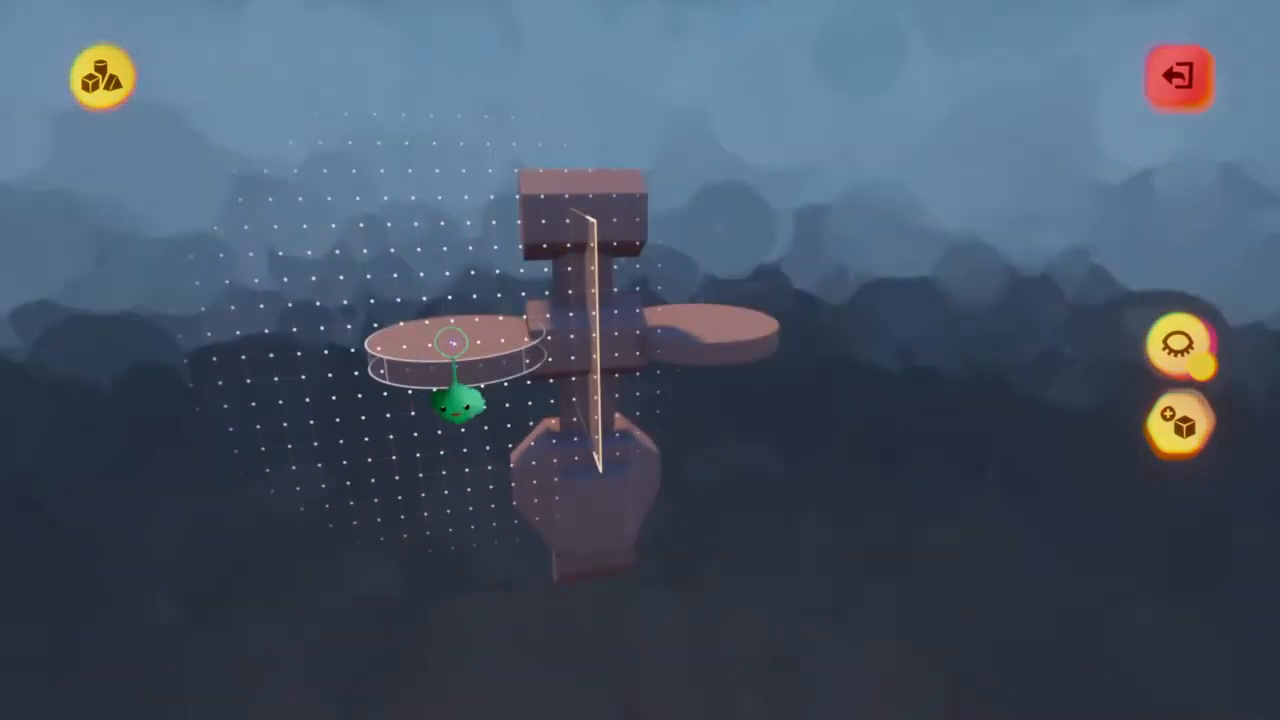
middle_drag(618, 238, 618, 238)
scroll(618, 238, down, 3)
scroll(618, 238, up, 5)
scroll(618, 238, down, 5)
scroll(618, 238, up, 5)
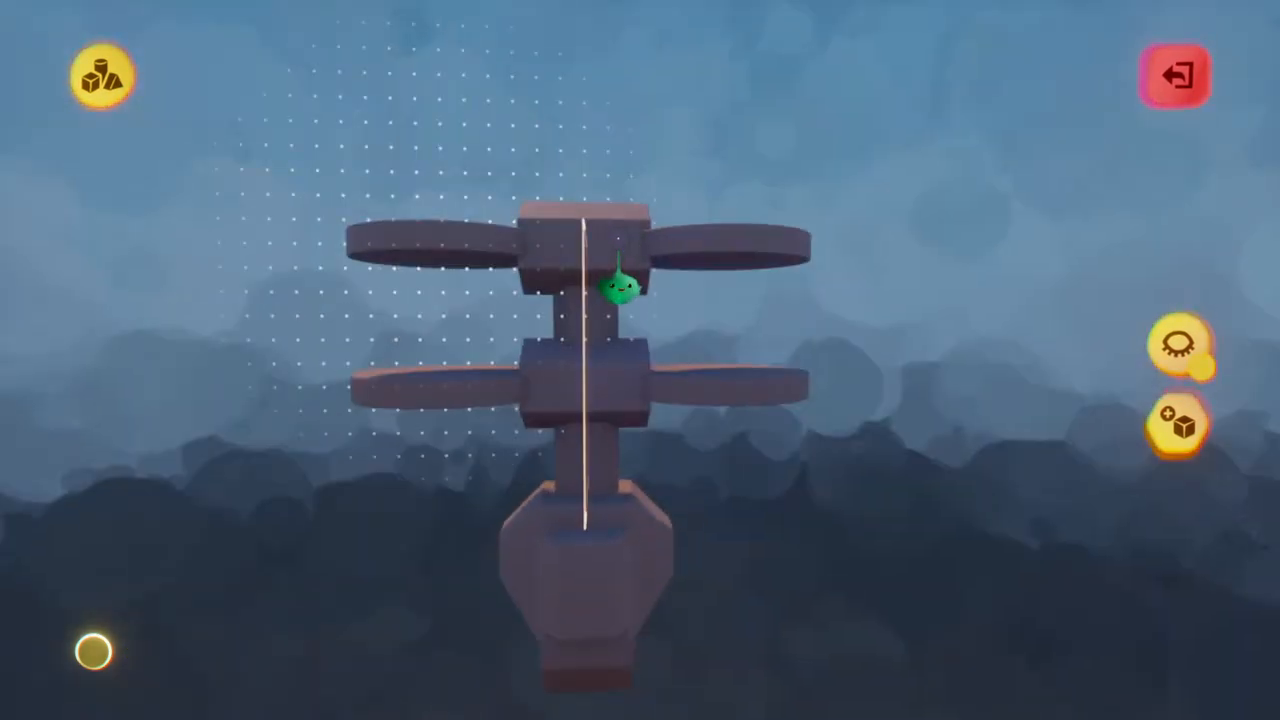
middle_drag(620, 287, 620, 288)
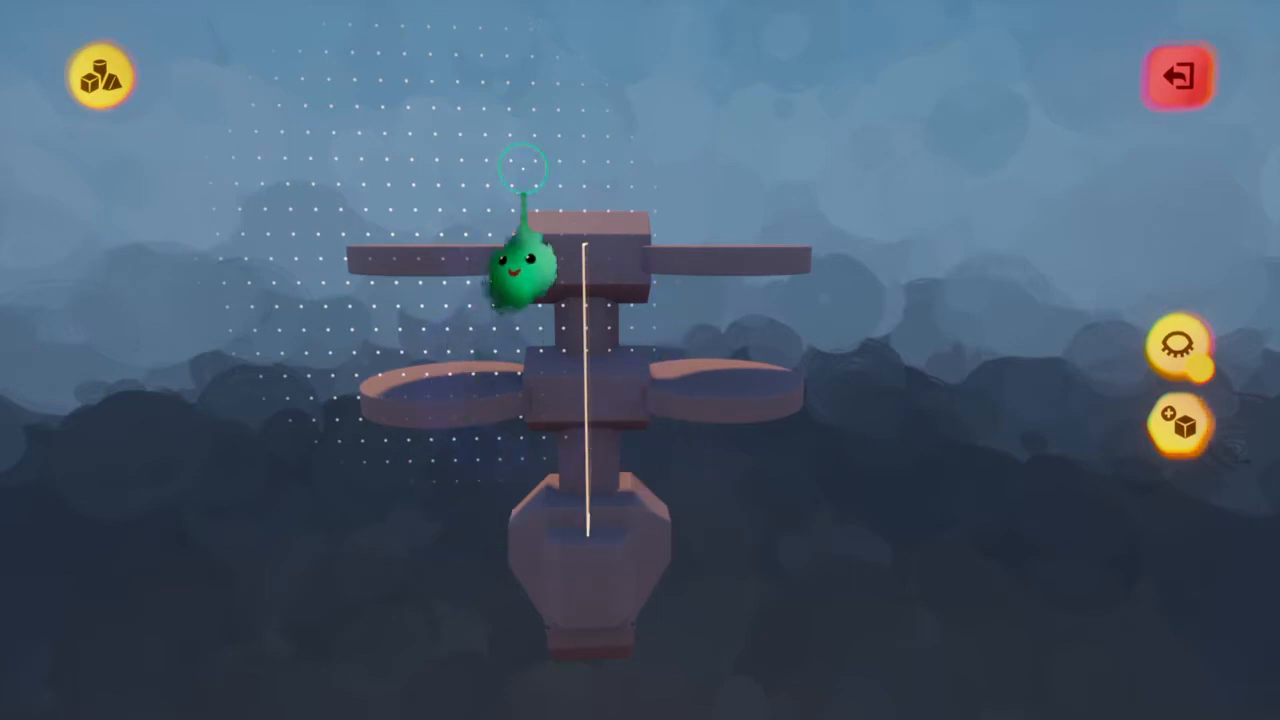
Select the sphere shape, bring it to the upper crosswise prism, and cut it down to a half-sphere in the shape editor
middle_drag(571, 169, 572, 206)
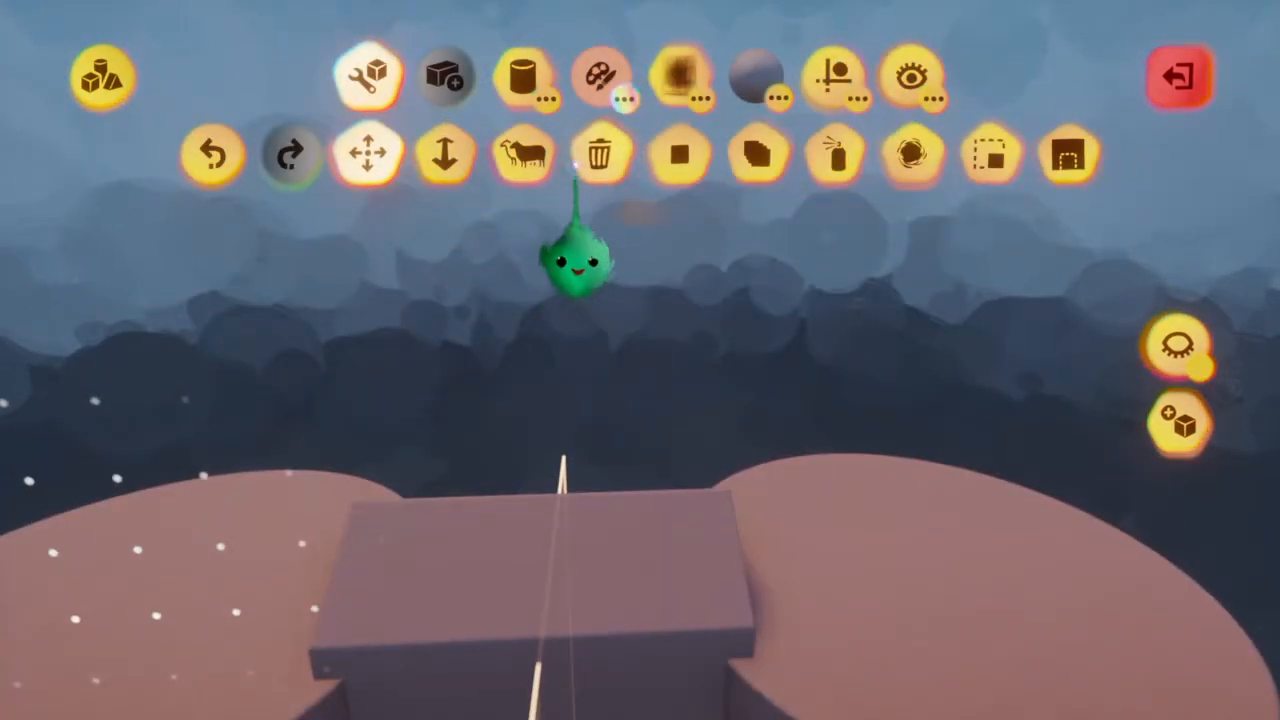
click(518, 72)
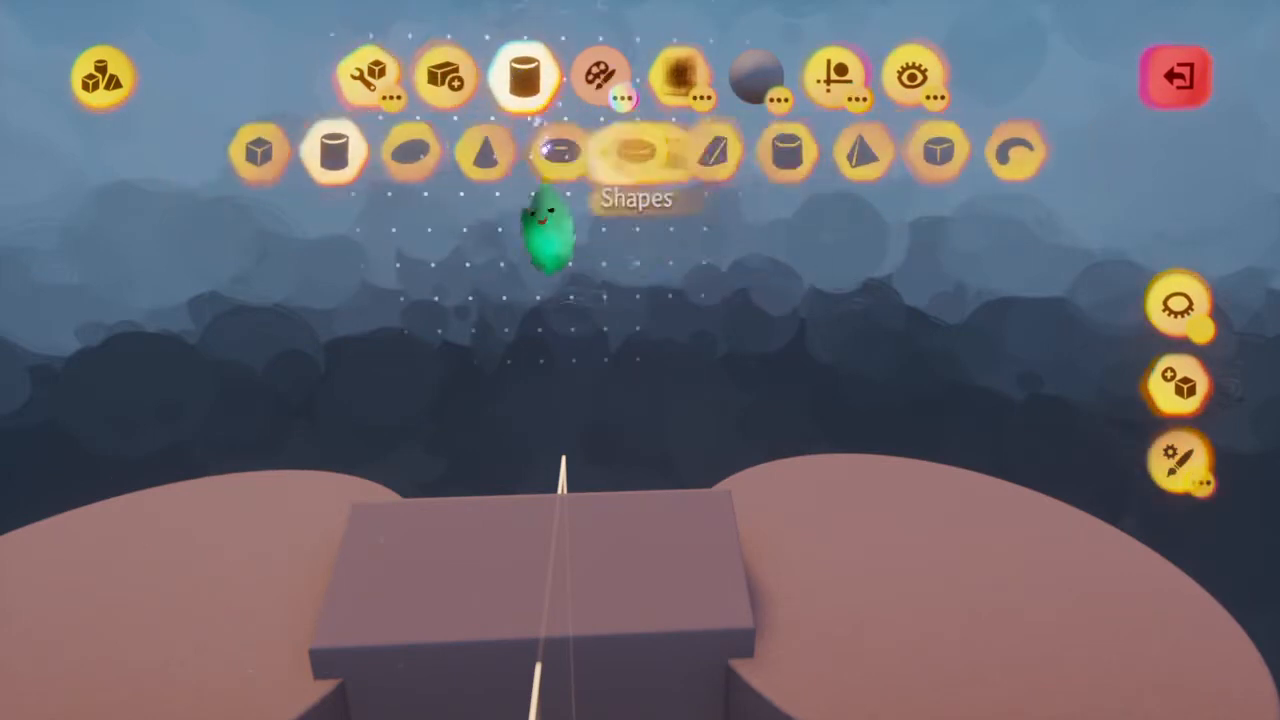
click(407, 152)
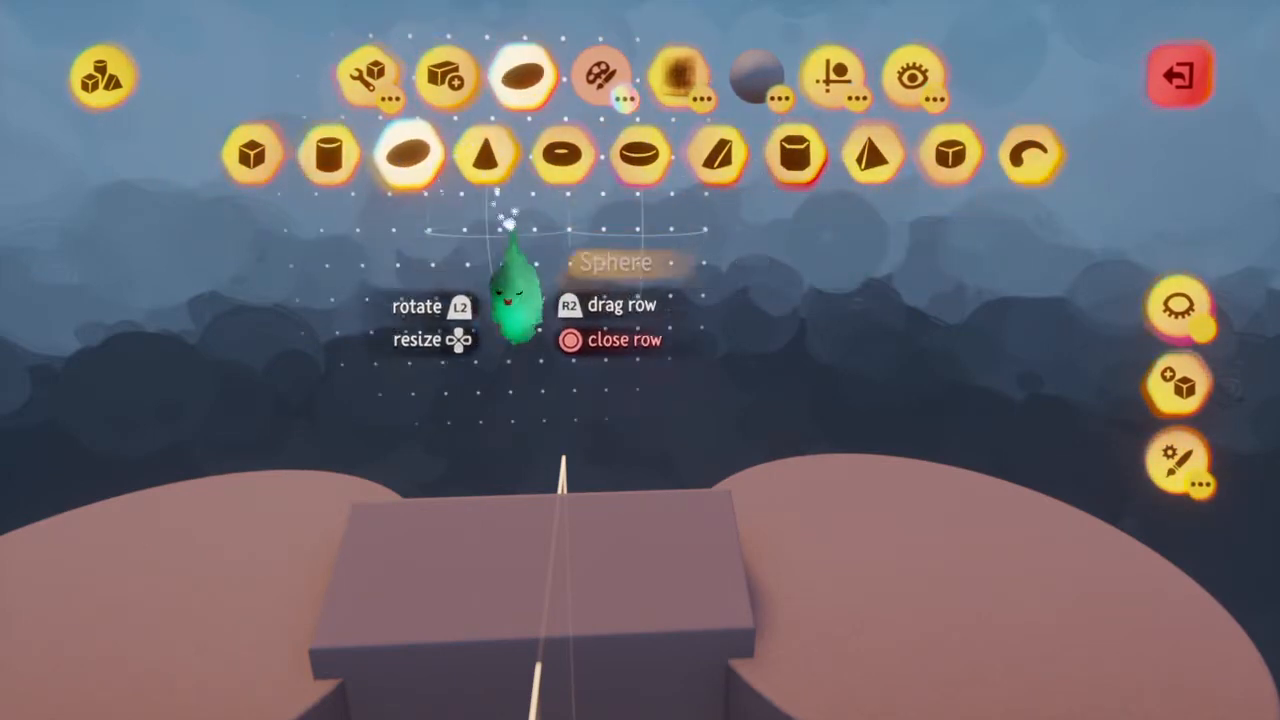
scroll(587, 470, down, 2)
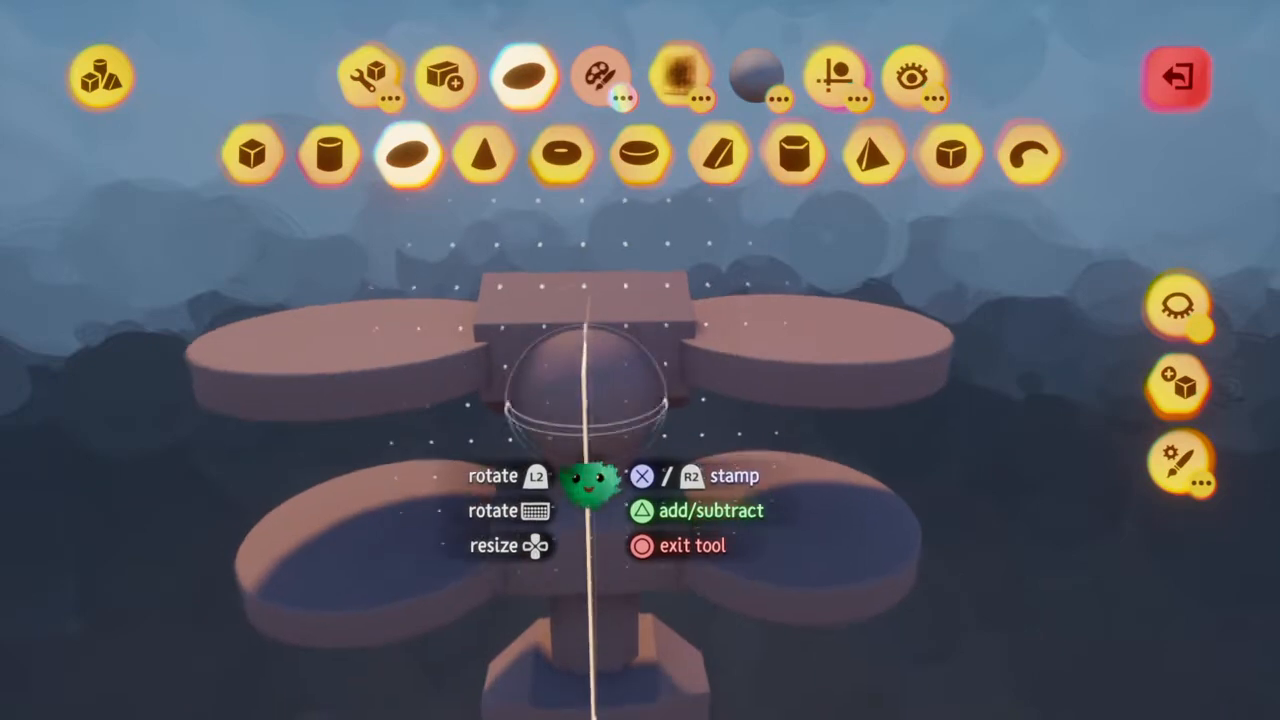
key(Tab)
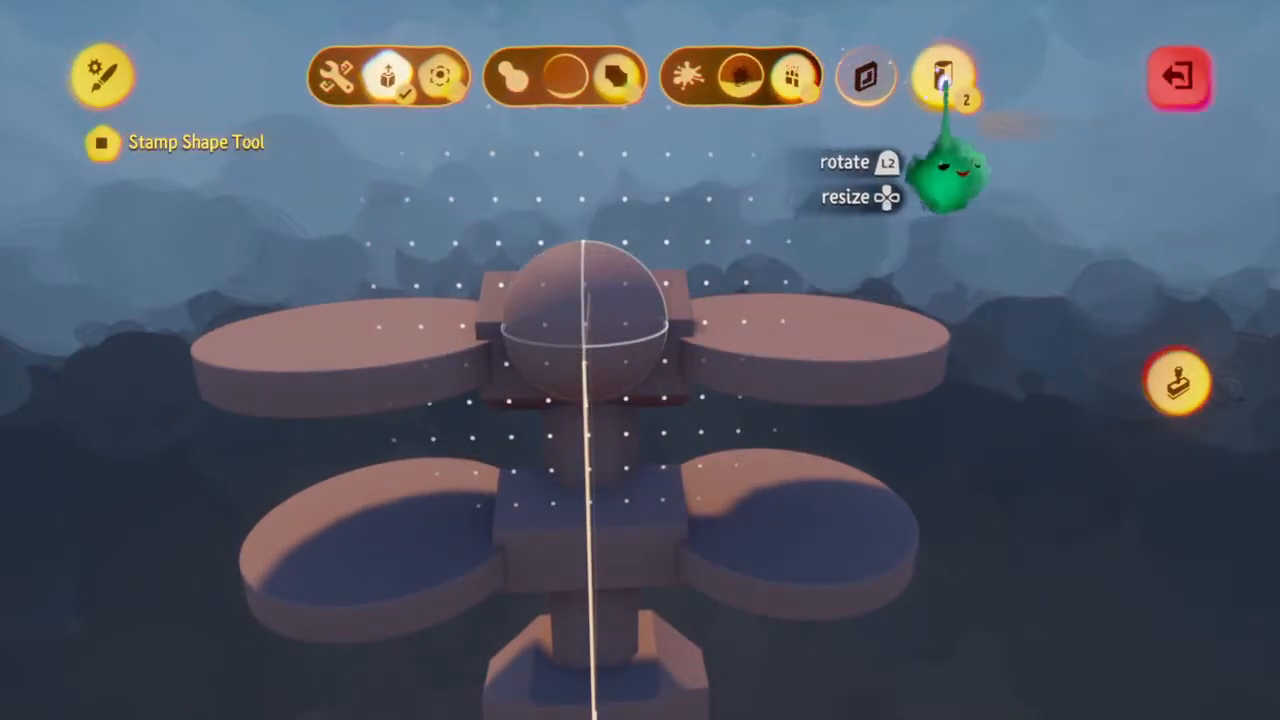
click(945, 75)
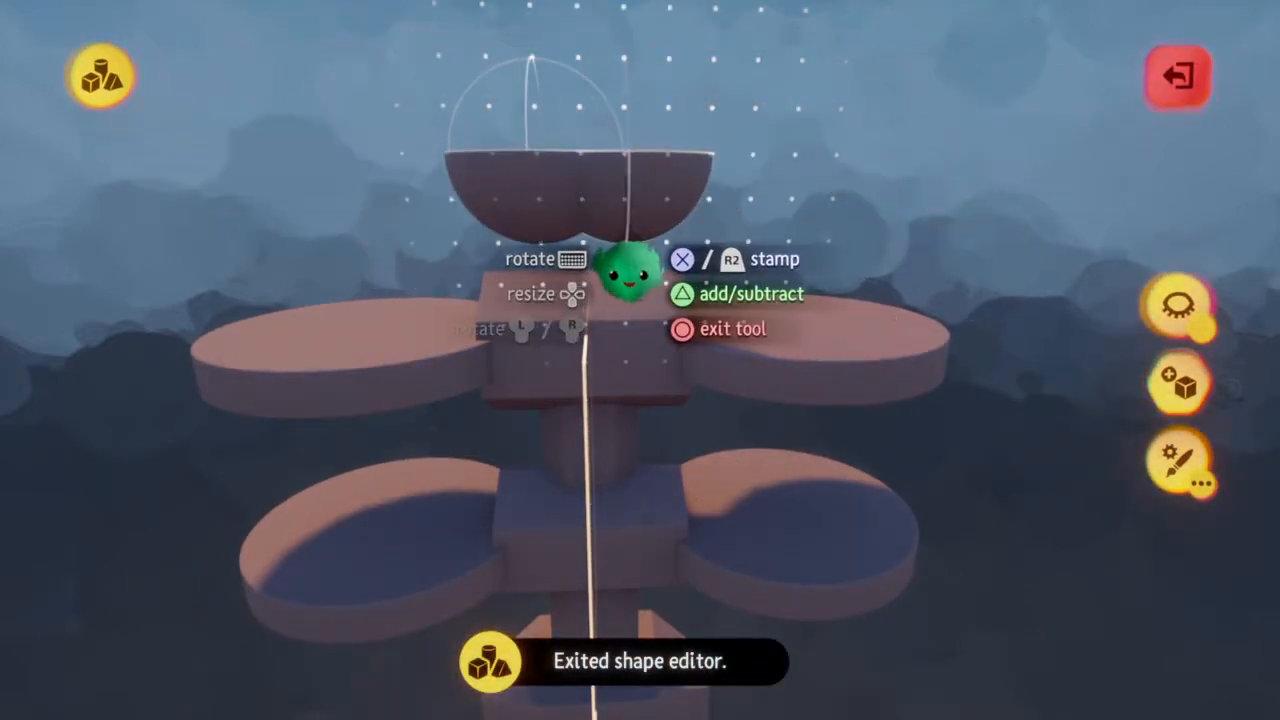
Stamp the half-sphere on the mirror plane as a flat-topped bowl above the upper crosswise prism
middle_drag(595, 271, 597, 268)
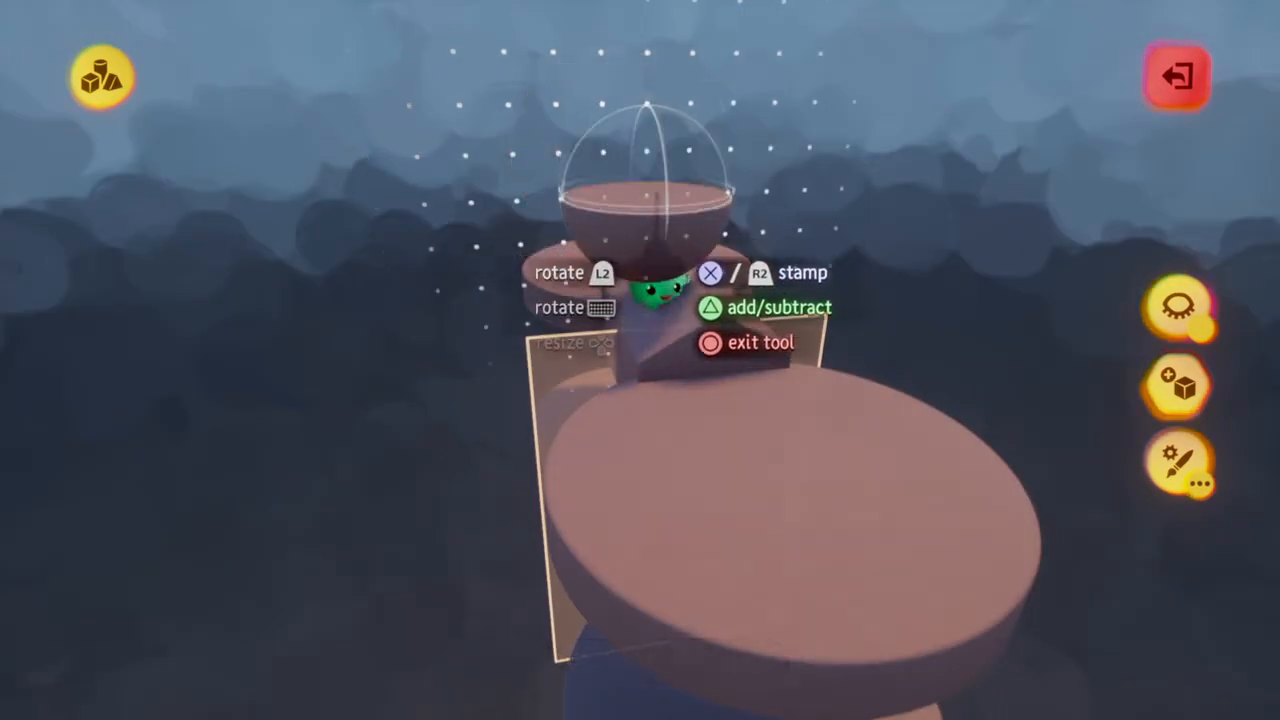
middle_drag(680, 330, 680, 325)
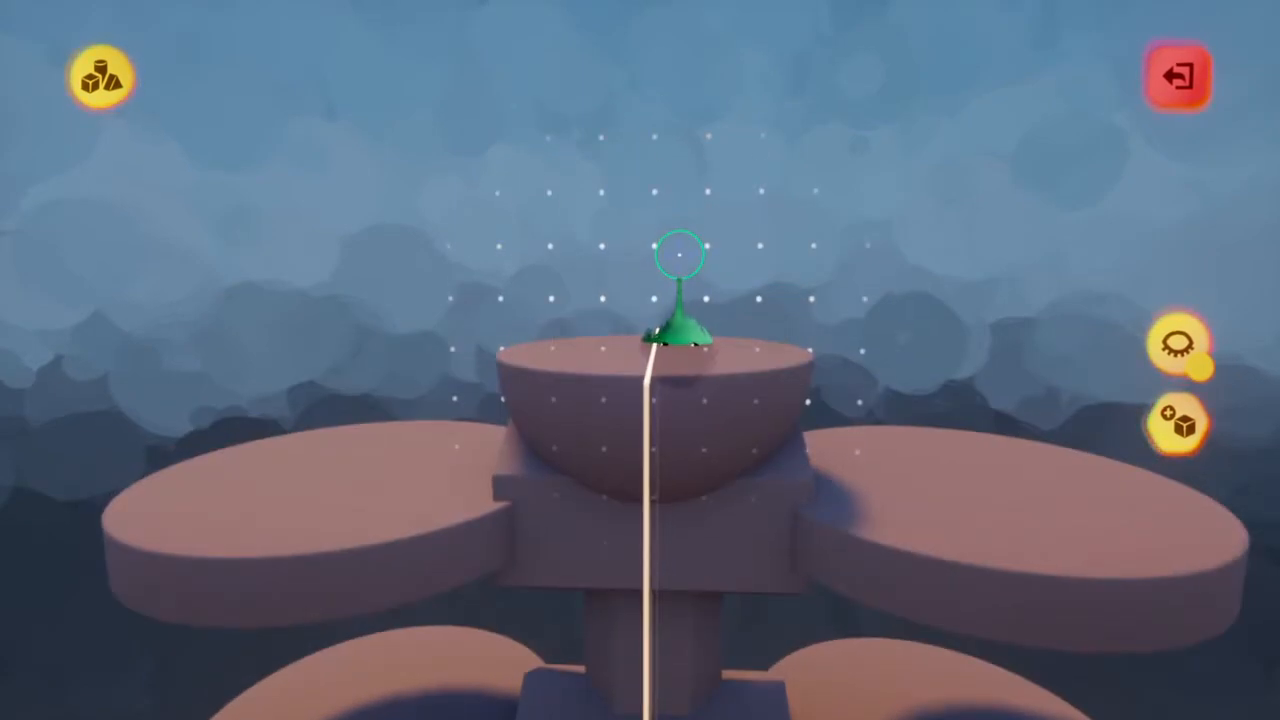
middle_drag(677, 343, 673, 585)
middle_drag(700, 355, 639, 408)
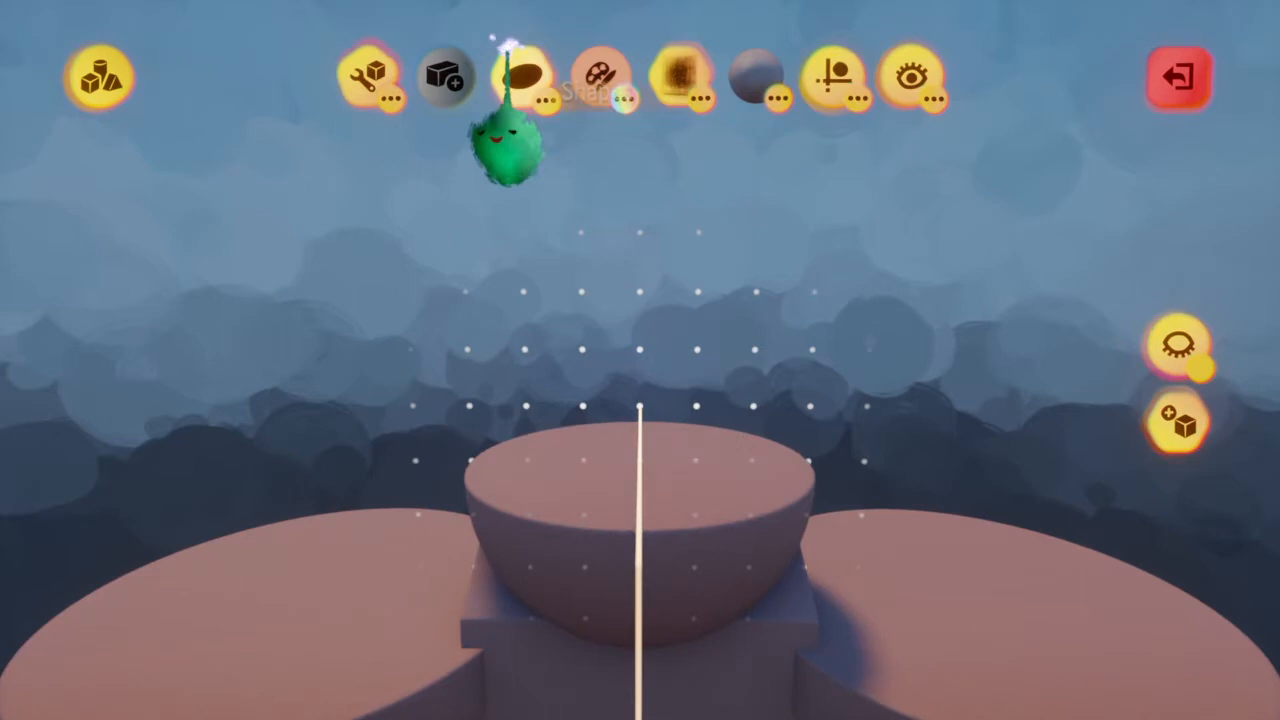
Switch to a cylinder, stretch it to slightly less than the bowl's width, and stamp it upright on the bowl
click(510, 60)
click(326, 153)
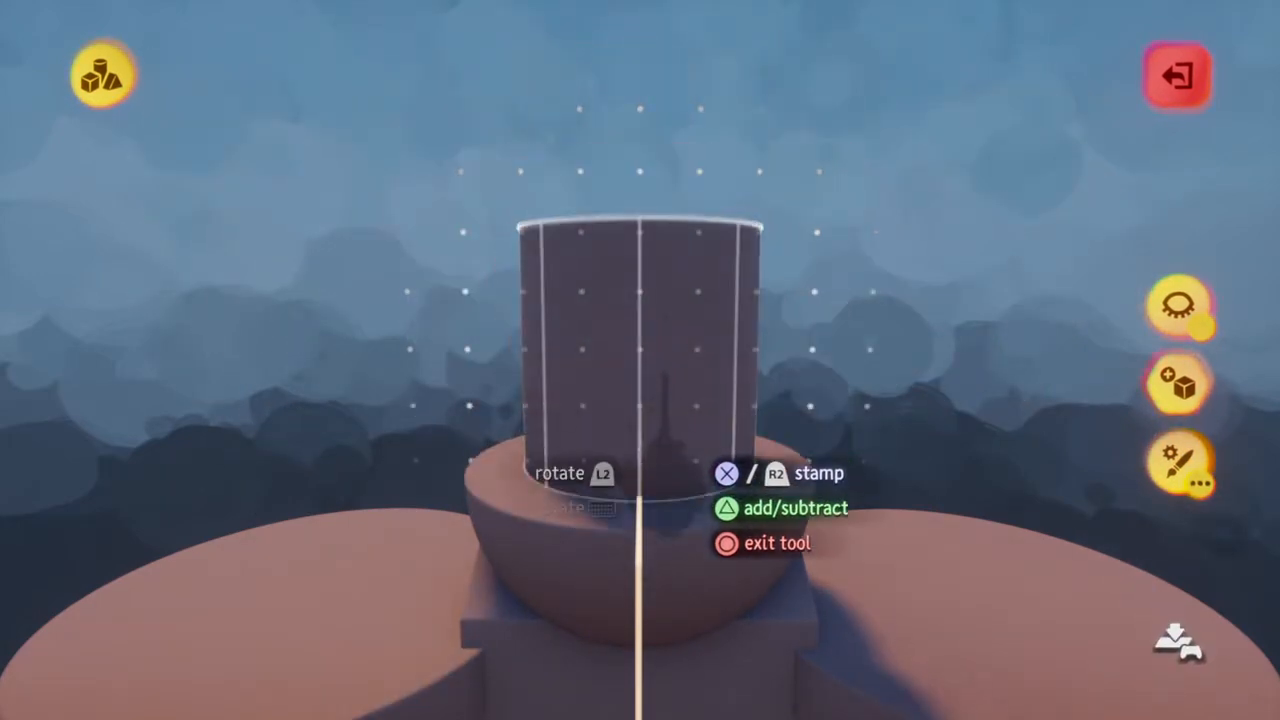
middle_drag(642, 412, 711, 448)
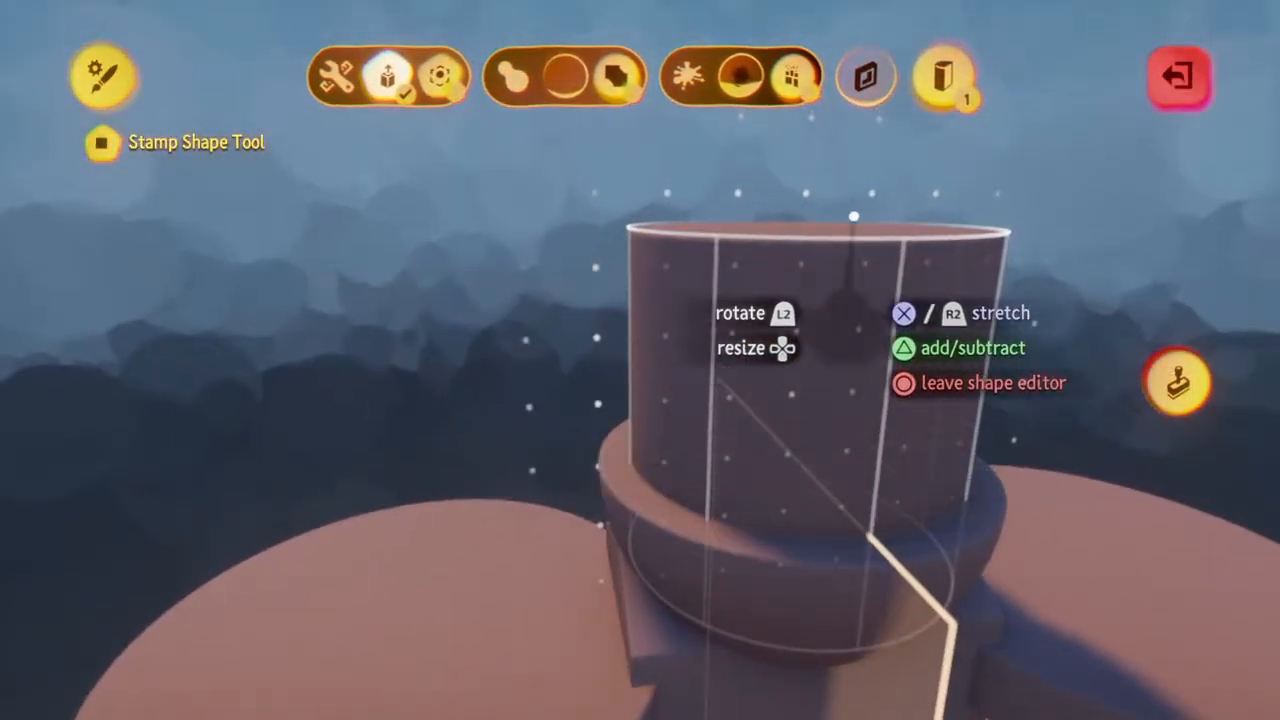
middle_drag(851, 216, 854, 204)
drag(854, 204, 833, 318)
key(Escape)
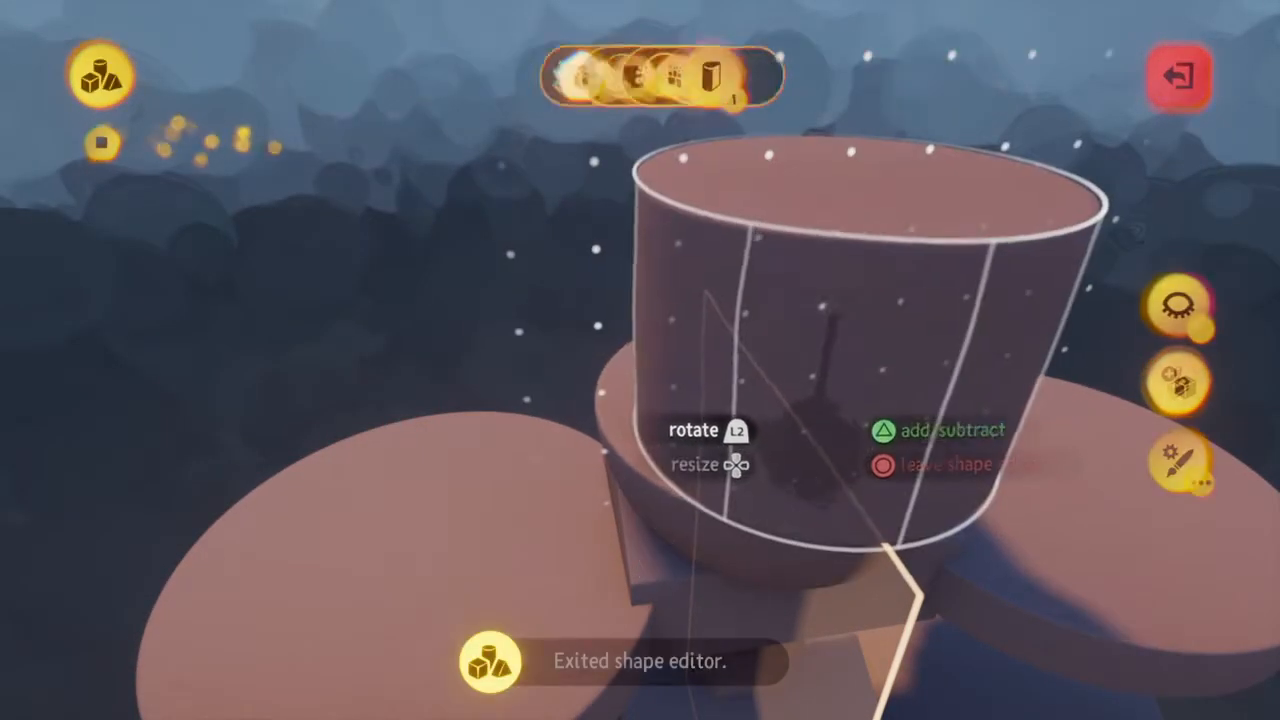
middle_drag(831, 310, 836, 298)
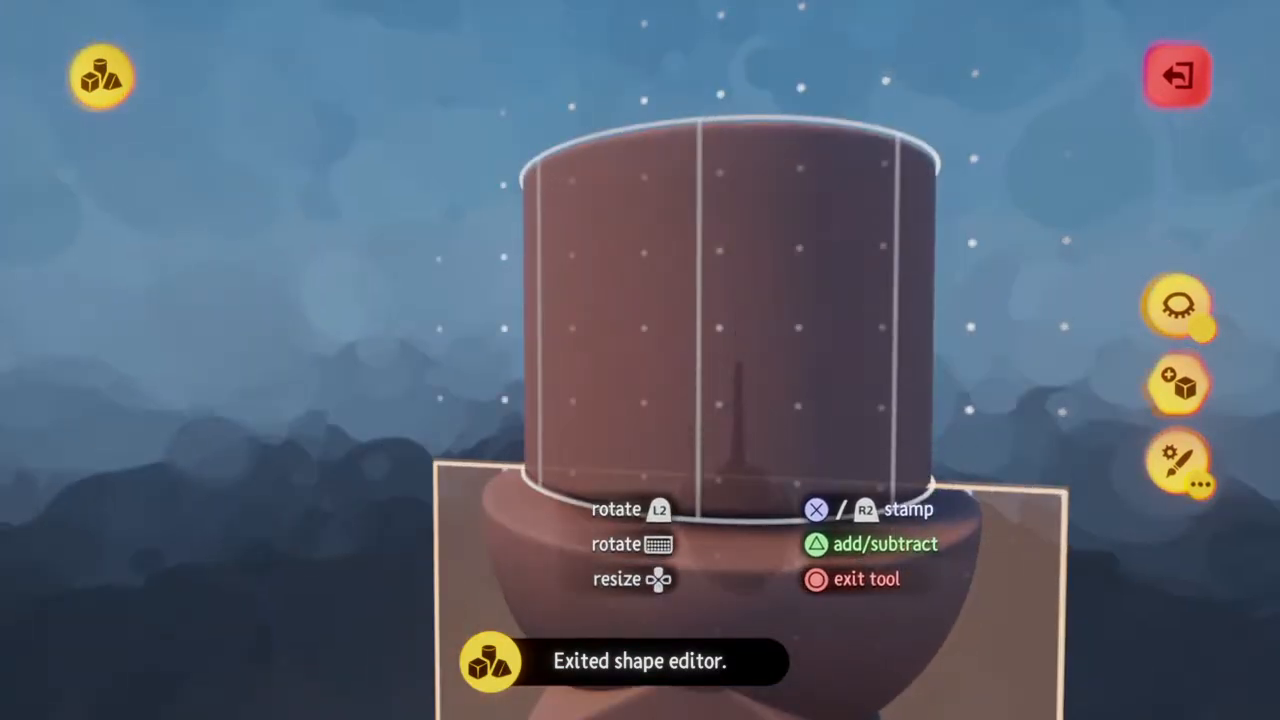
middle_drag(737, 386, 742, 395)
middle_drag(758, 348, 738, 400)
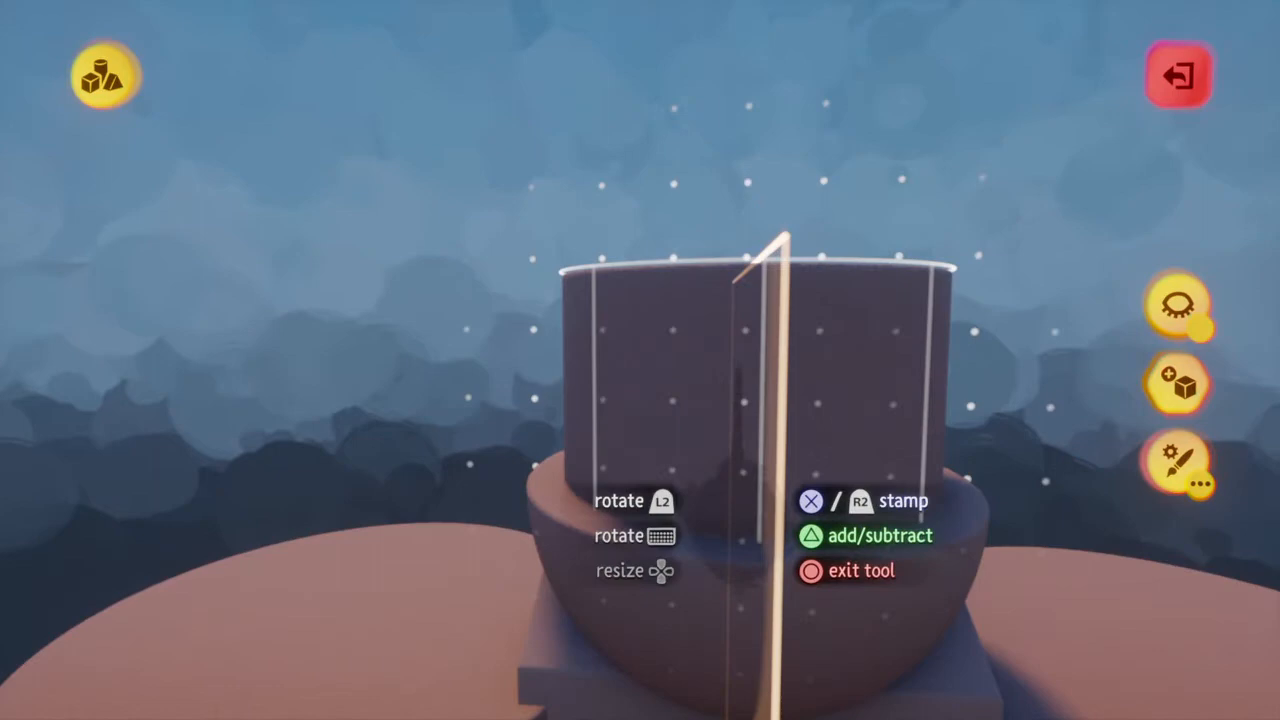
Reshape the cylinder into a shorter, wider band and stamp it around the upper part of the upright cylinder
key(Up)
key(e)
middle_drag(738, 417, 730, 345)
drag(730, 345, 716, 580)
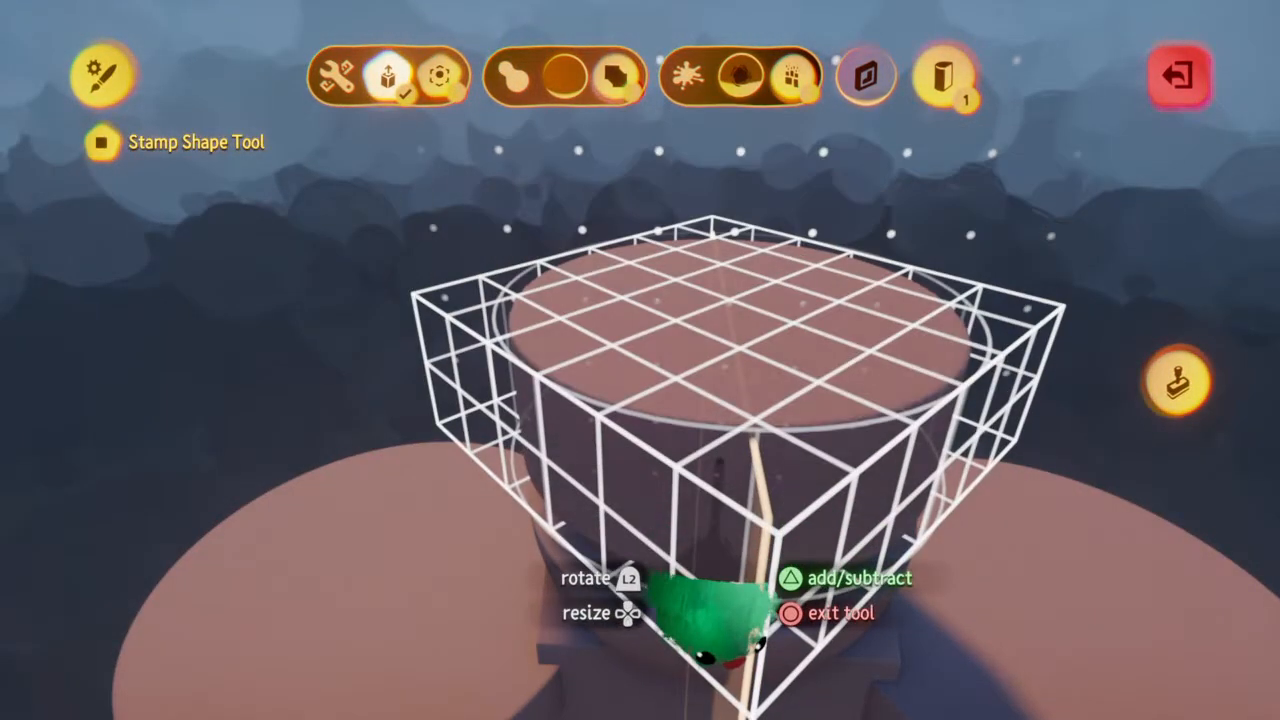
key(Escape)
mouse_move(716, 492)
middle_down()
mouse_move(800, 480)
mouse_move(840, 360)
middle_up()
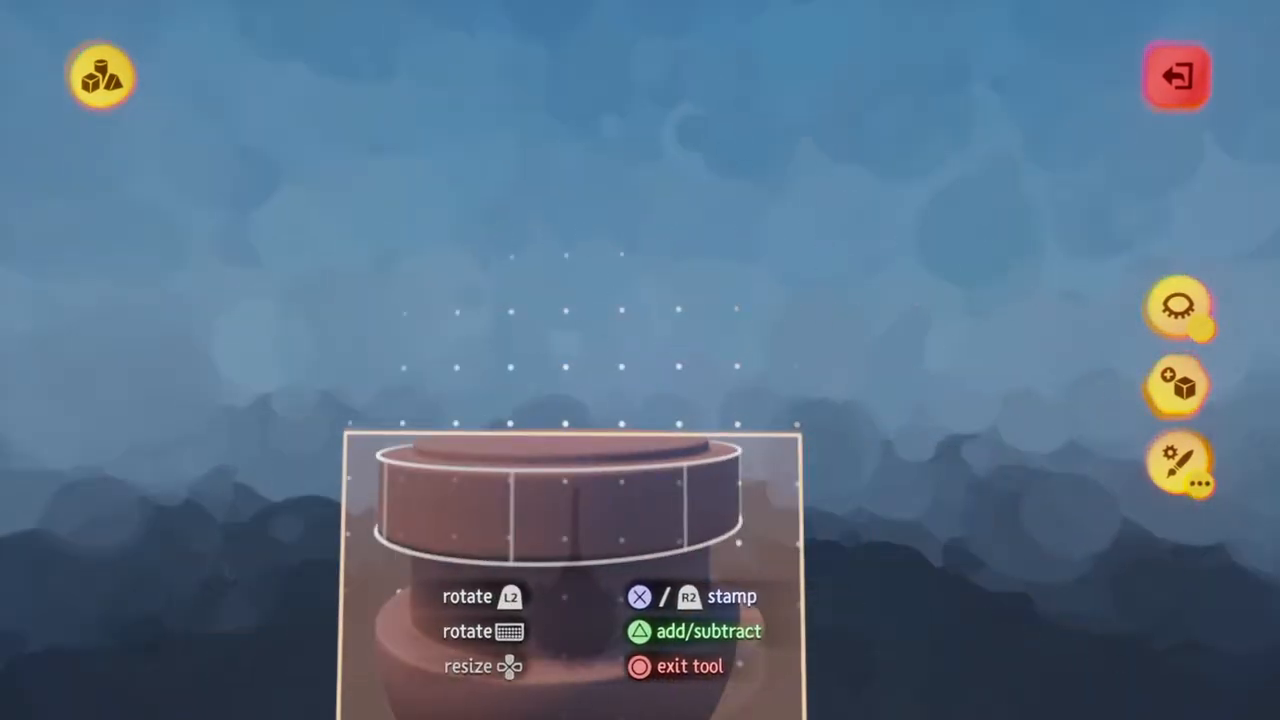
middle_drag(557, 585, 584, 573)
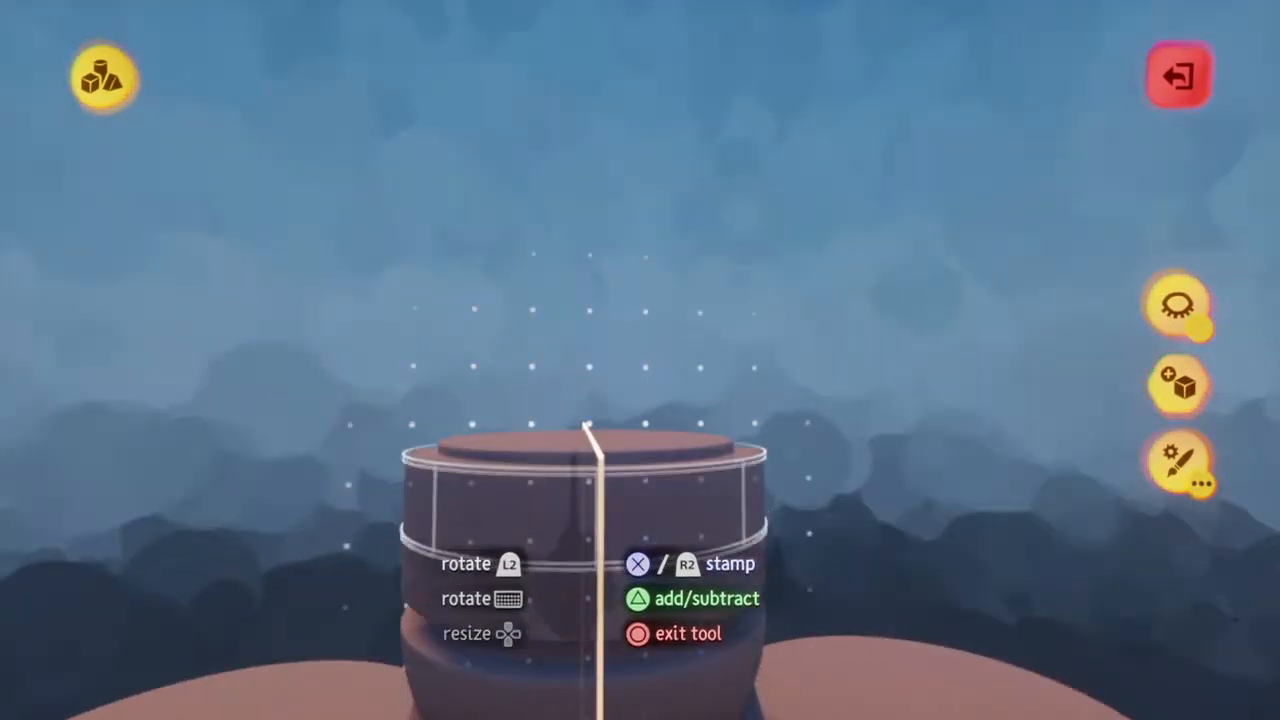
key(Escape)
middle_drag(588, 424, 574, 420)
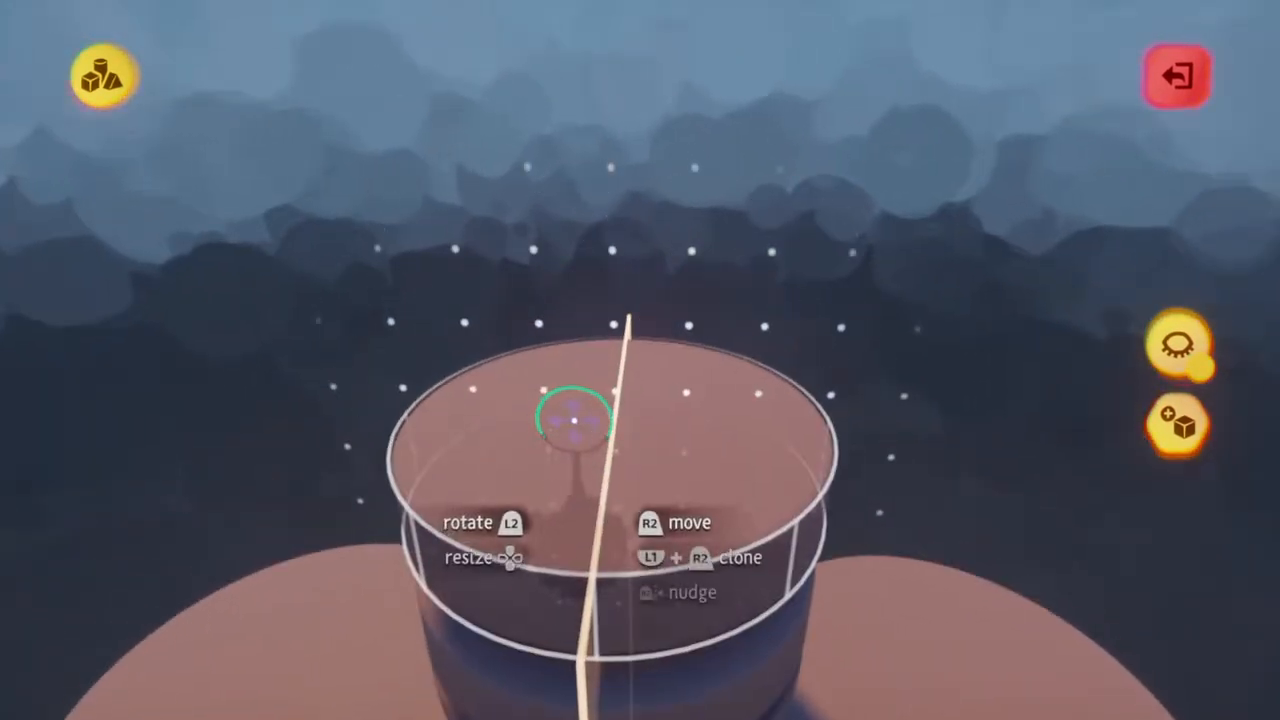
Select the cylinder again, shape it narrower than the band, and use it to hollow out the top of the stack
click(533, 88)
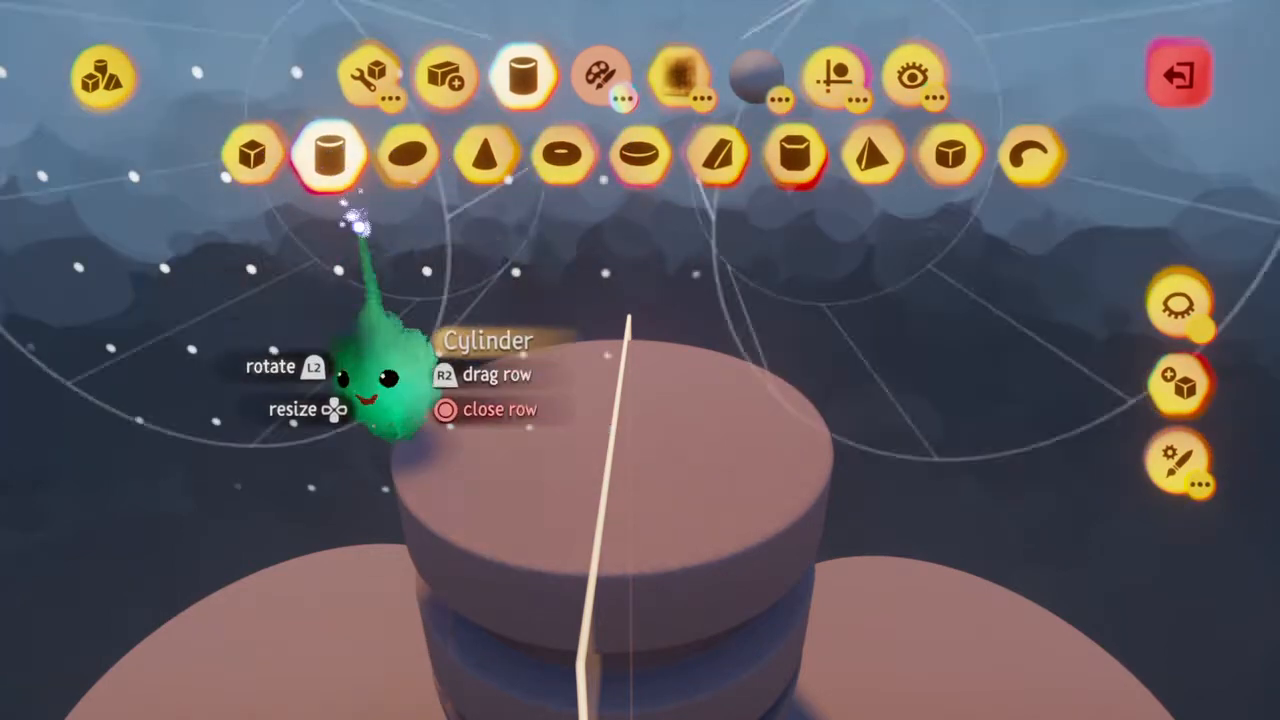
click(329, 152)
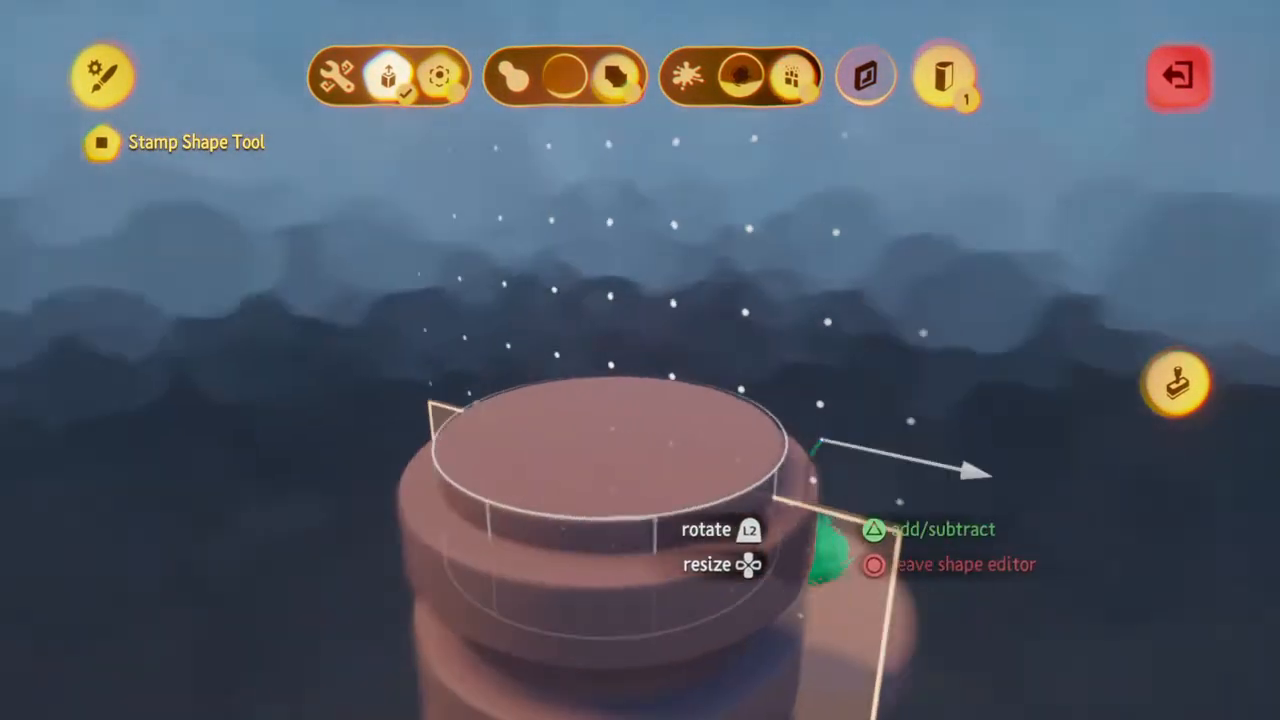
click(1177, 382)
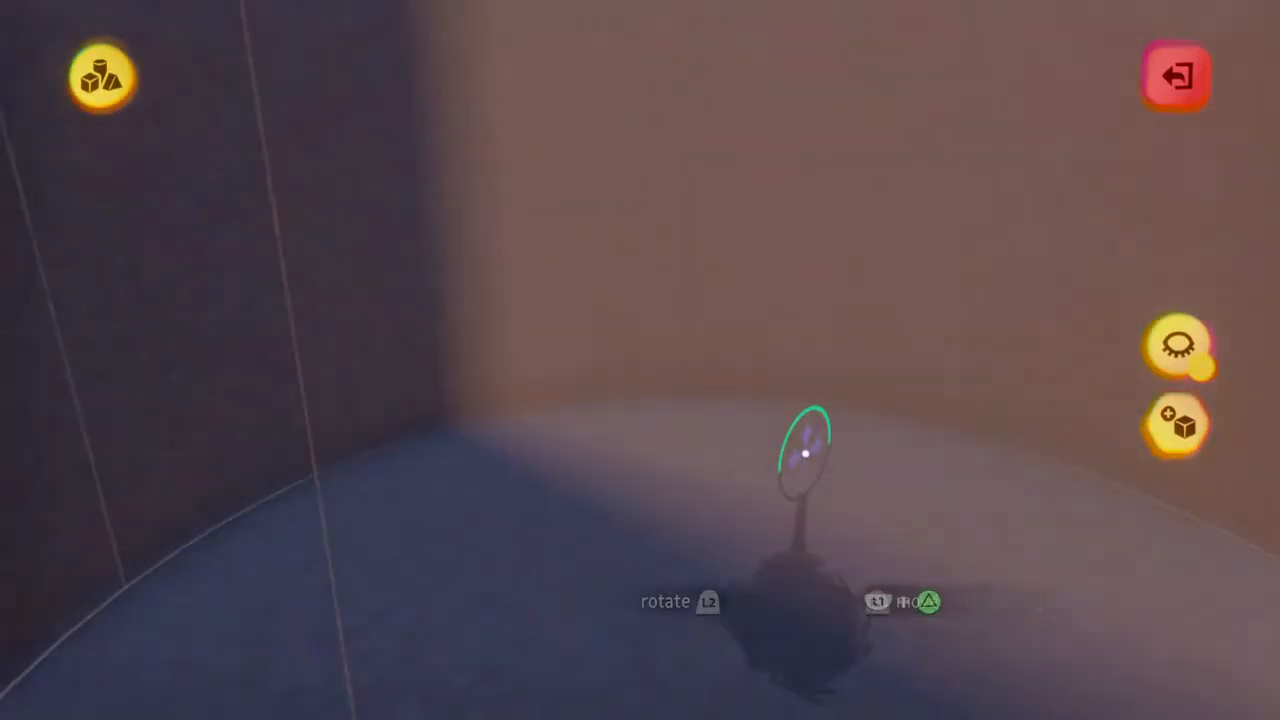
drag(866, 488, 827, 163)
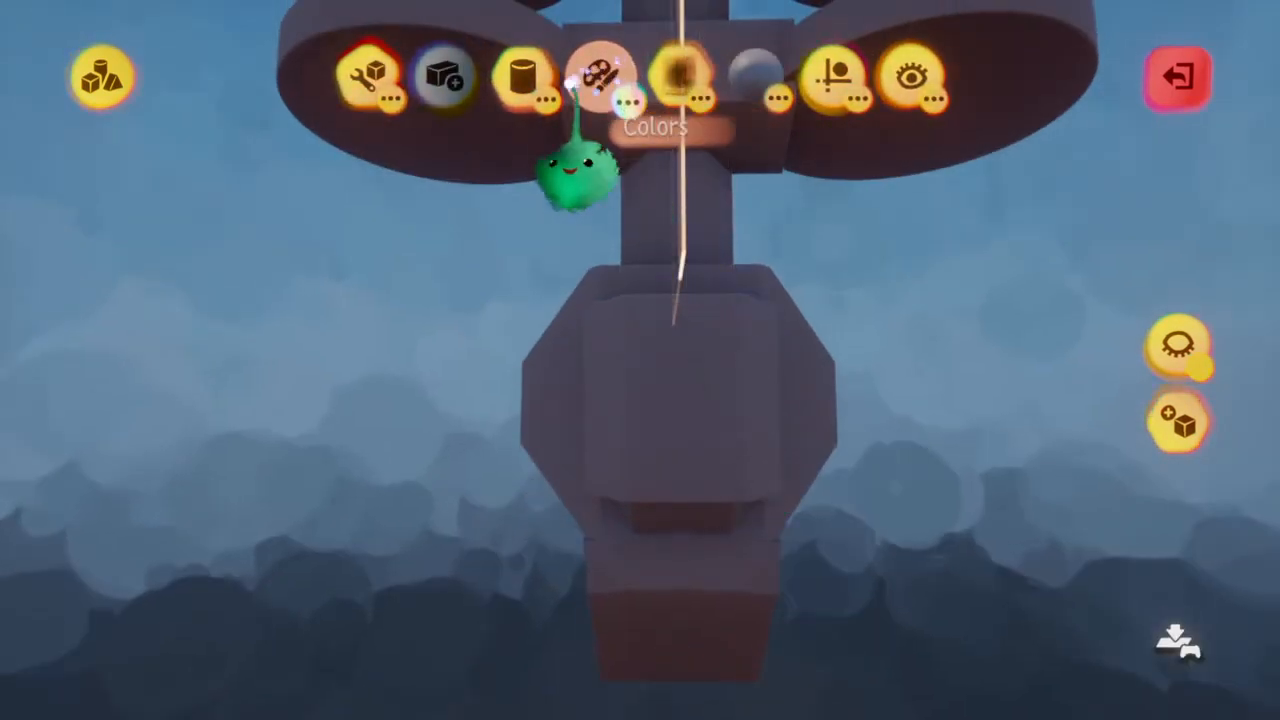
Select the wedge shape, stretch it outward into a long tapering wing, and stamp it mirrored on the sides of the lower body
click(308, 212)
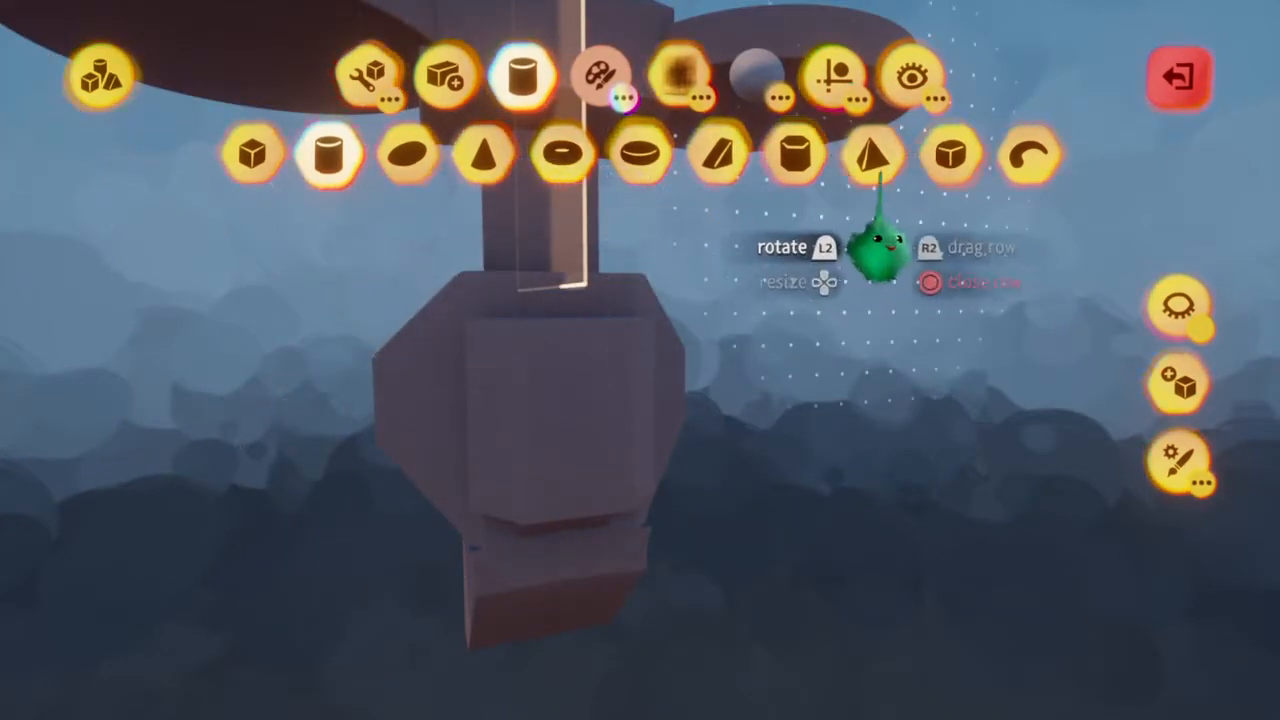
click(718, 153)
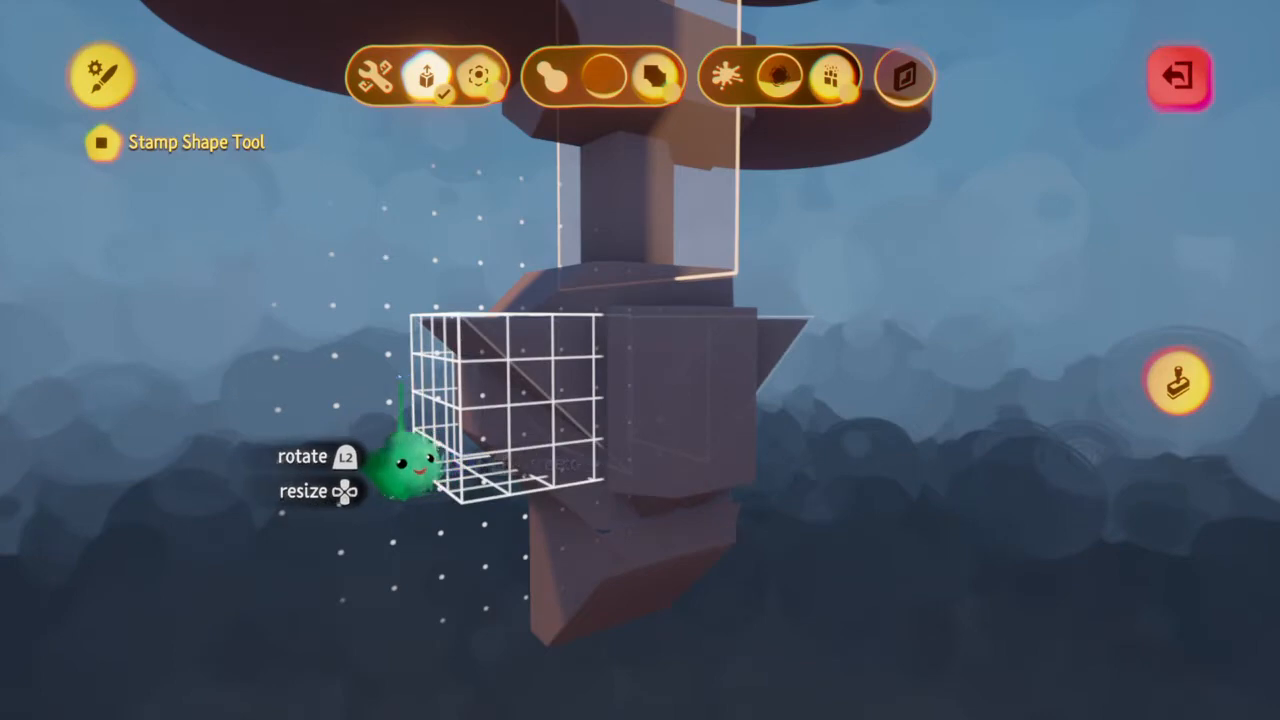
drag(400, 378, 211, 386)
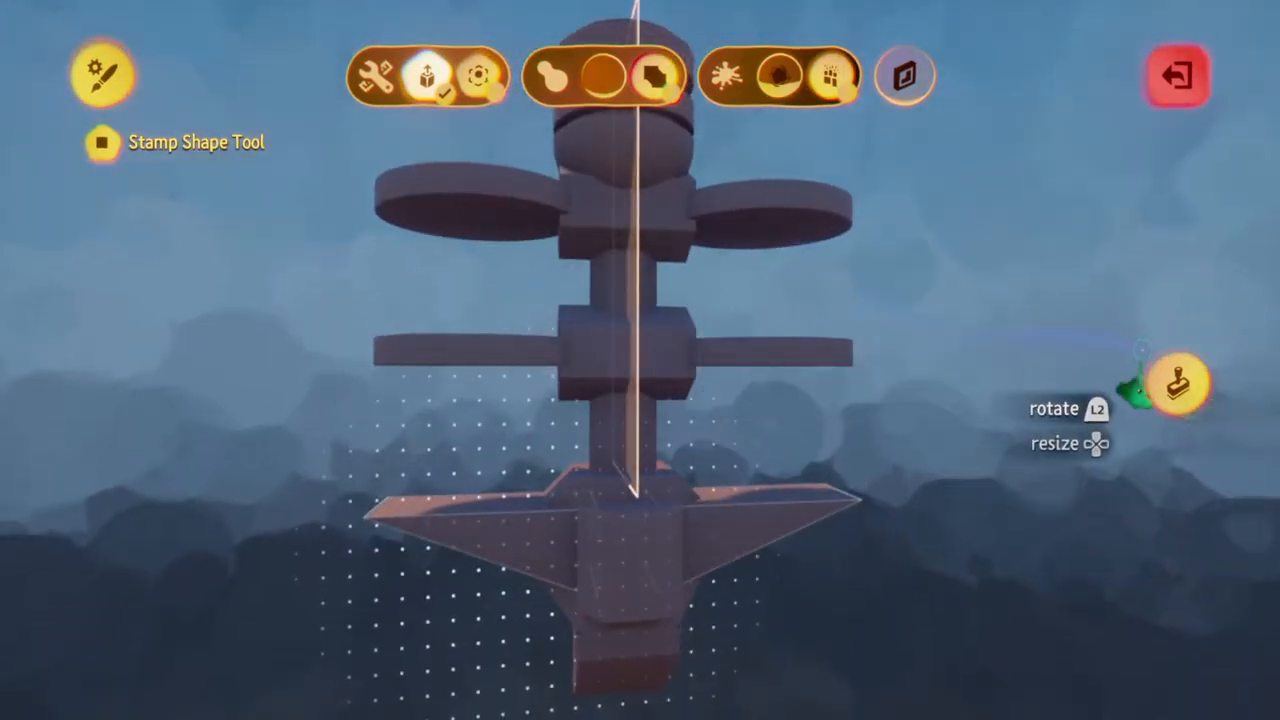
click(1180, 384)
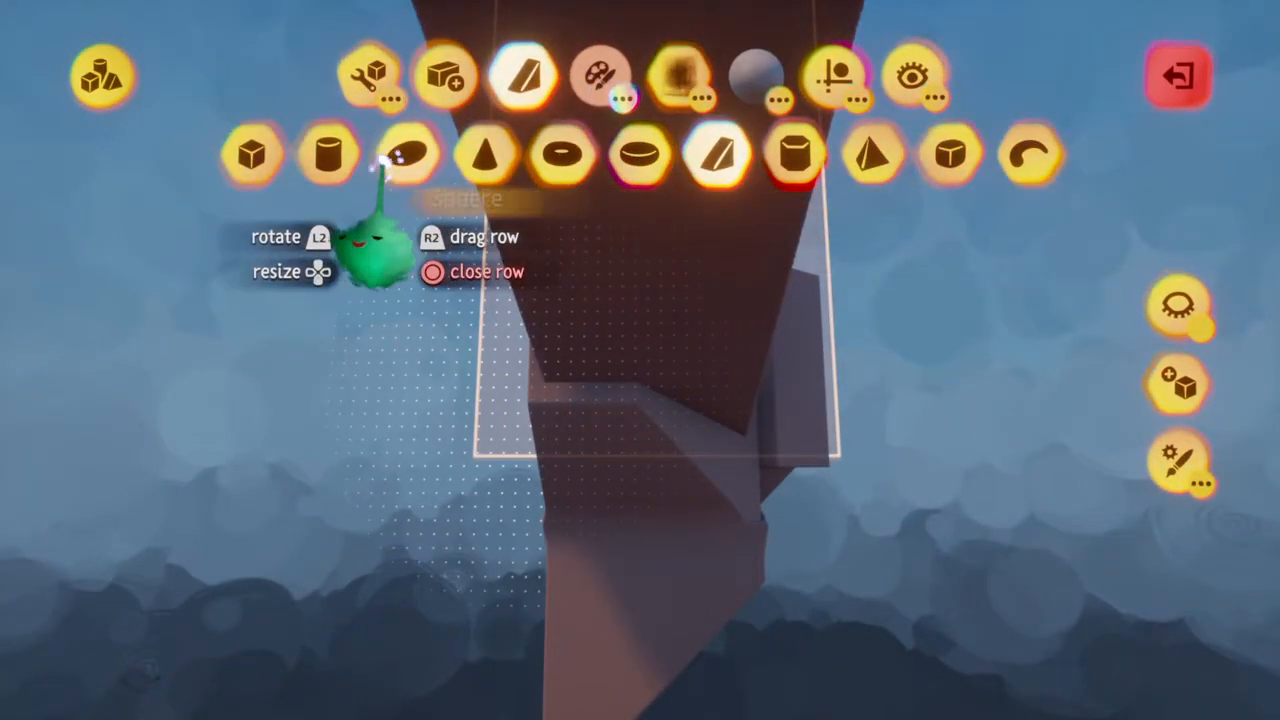
Stamp a stretched crosswise cylinder mirrored beneath the wings and round off its outer ends with spheres
click(328, 155)
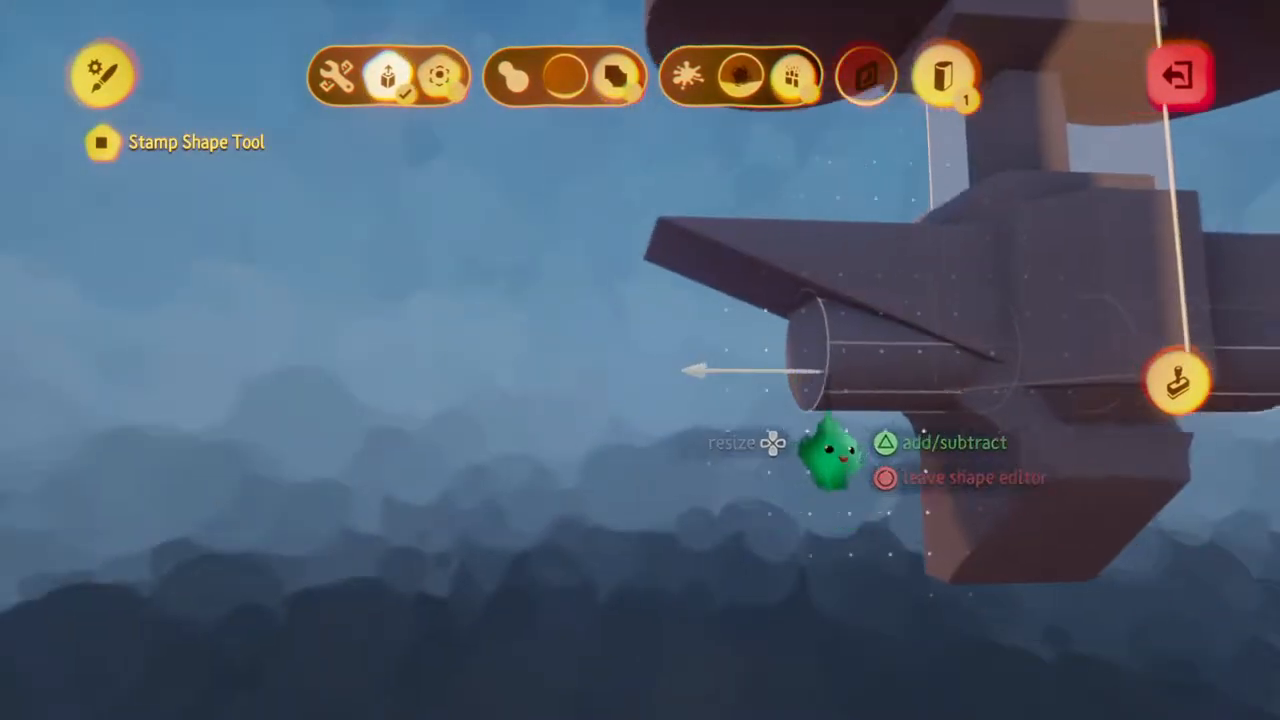
click(1190, 378)
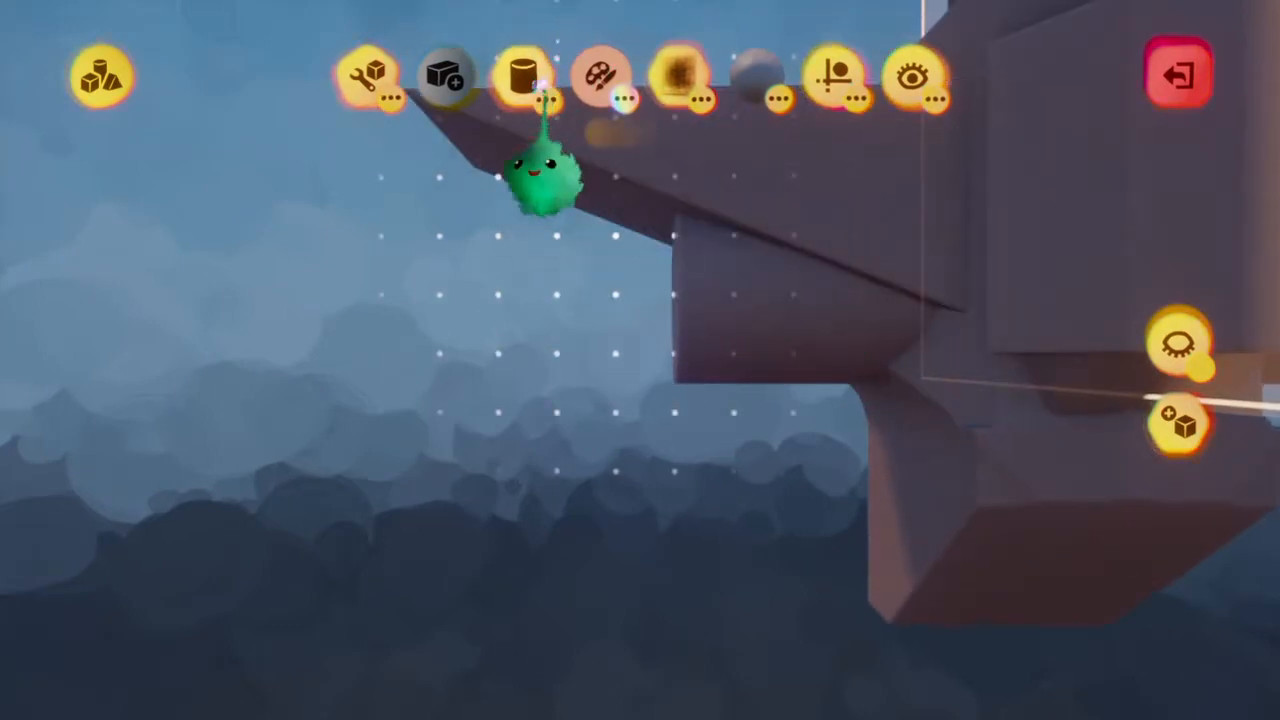
click(522, 75)
click(408, 153)
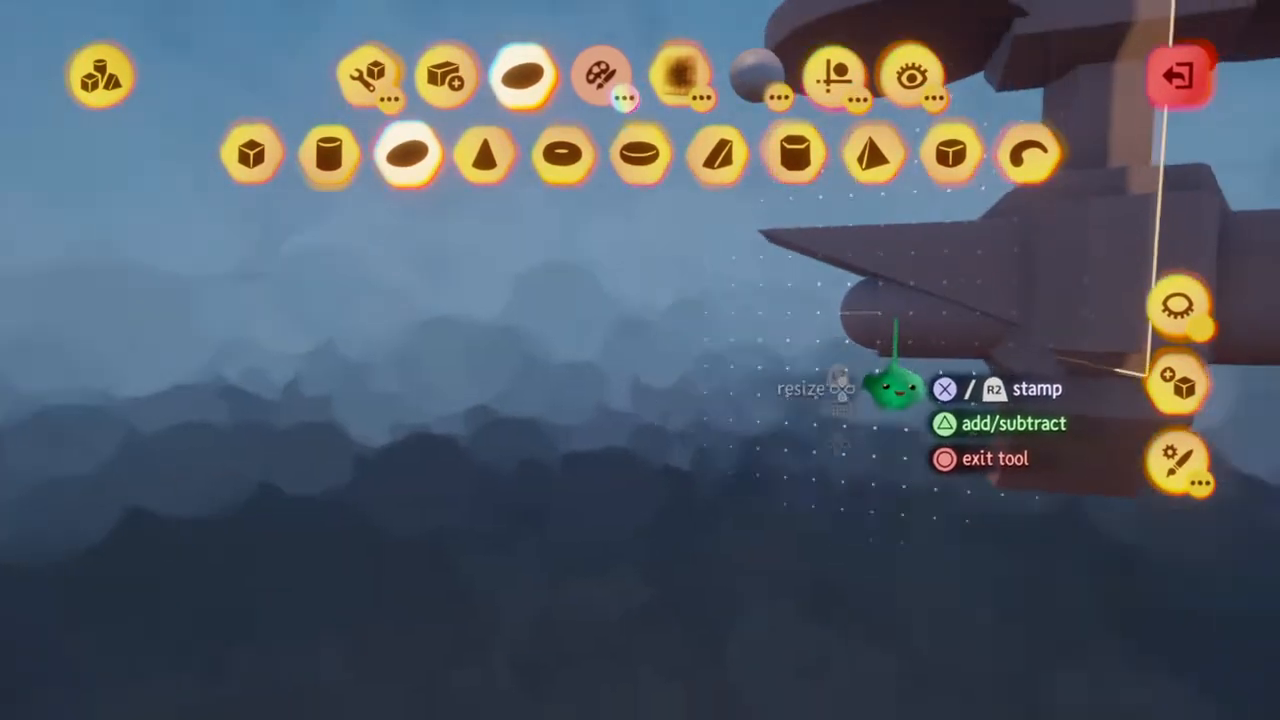
key(Escape)
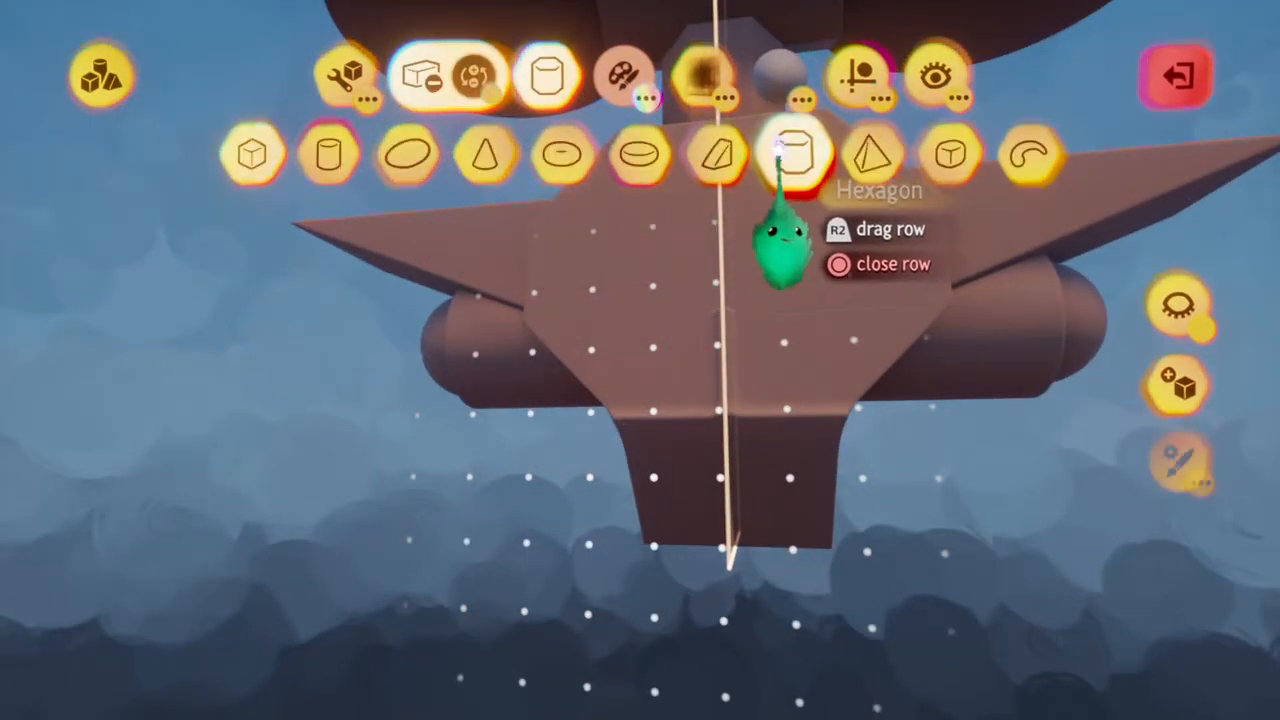
Subtract a hexagonal prism, stretched in the shape editor, from the lower body, and leave sculpt mode
click(795, 153)
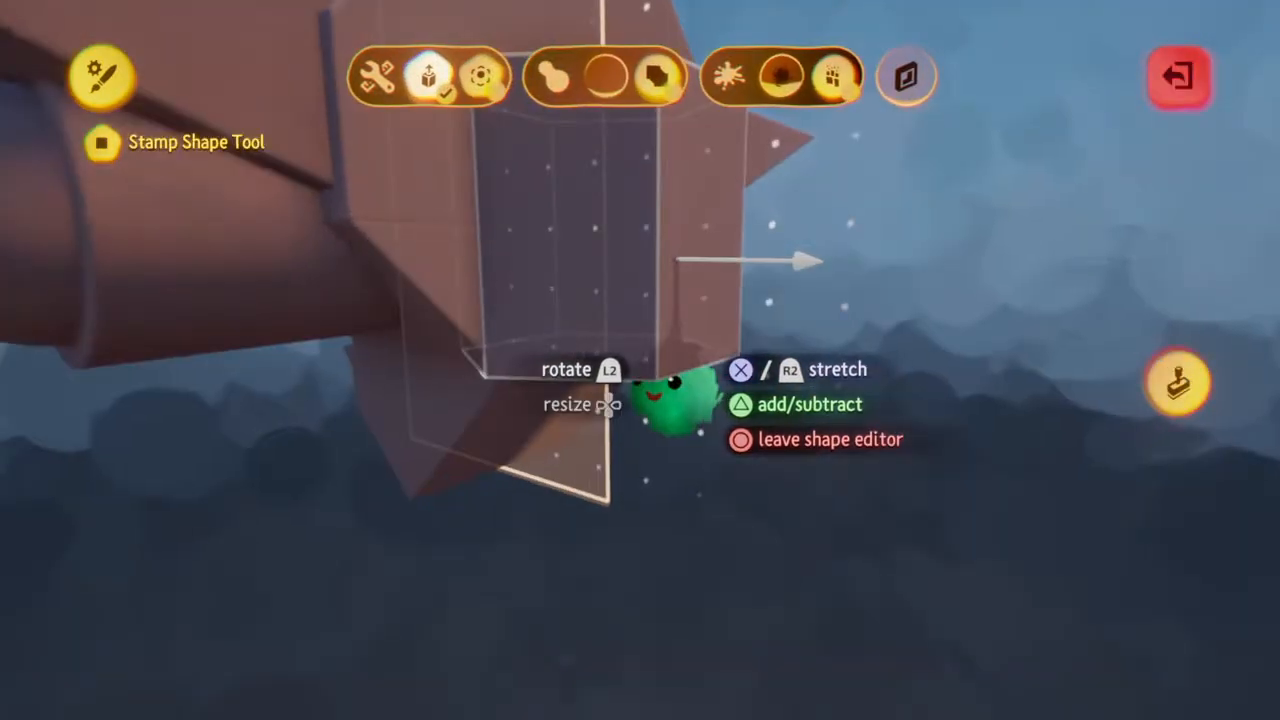
key(Escape)
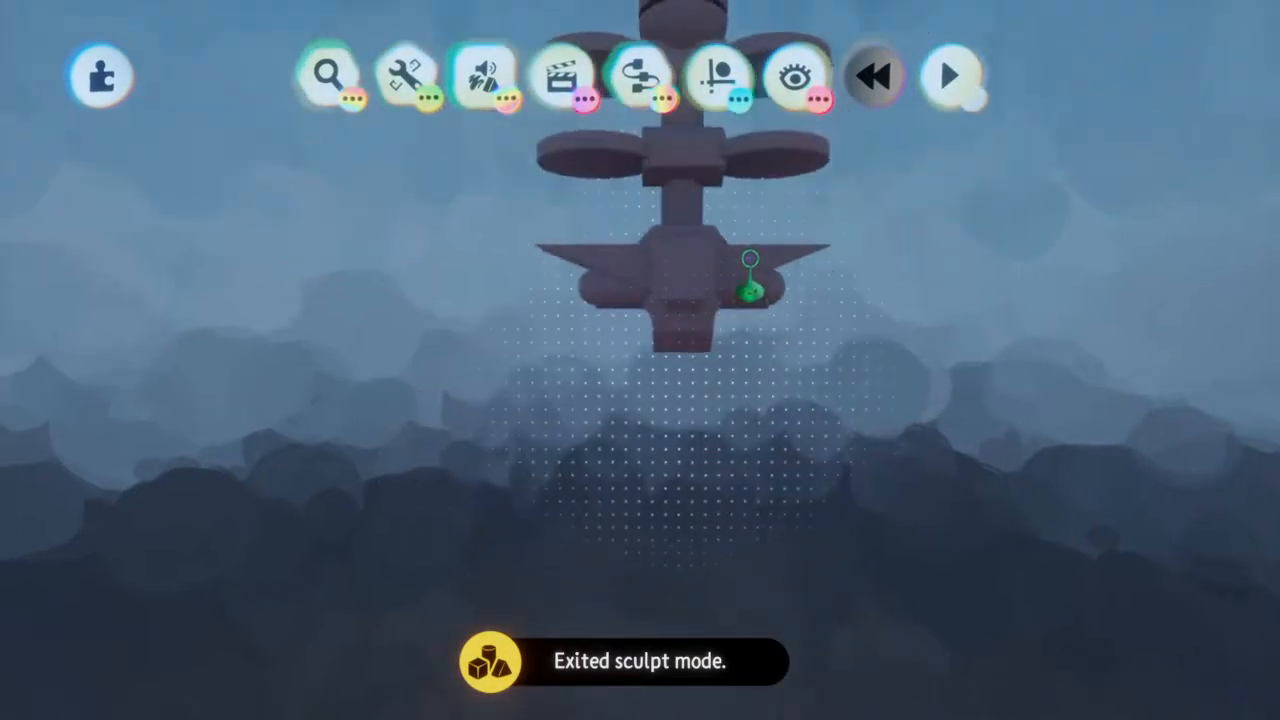
Re-enter the sculpture, select the hexagonal prism, enlarge it, and stamp it crosswise beneath the lower body
mouse_move(750, 260)
mouse_down()
mouse_move(918, 256)
mouse_move(618, 250)
mouse_move(619, 566)
mouse_move(614, 557)
mouse_up()
mouse_move(609, 516)
middle_down()
mouse_move(531, 280)
mouse_move(533, 315)
middle_up()
click(792, 152)
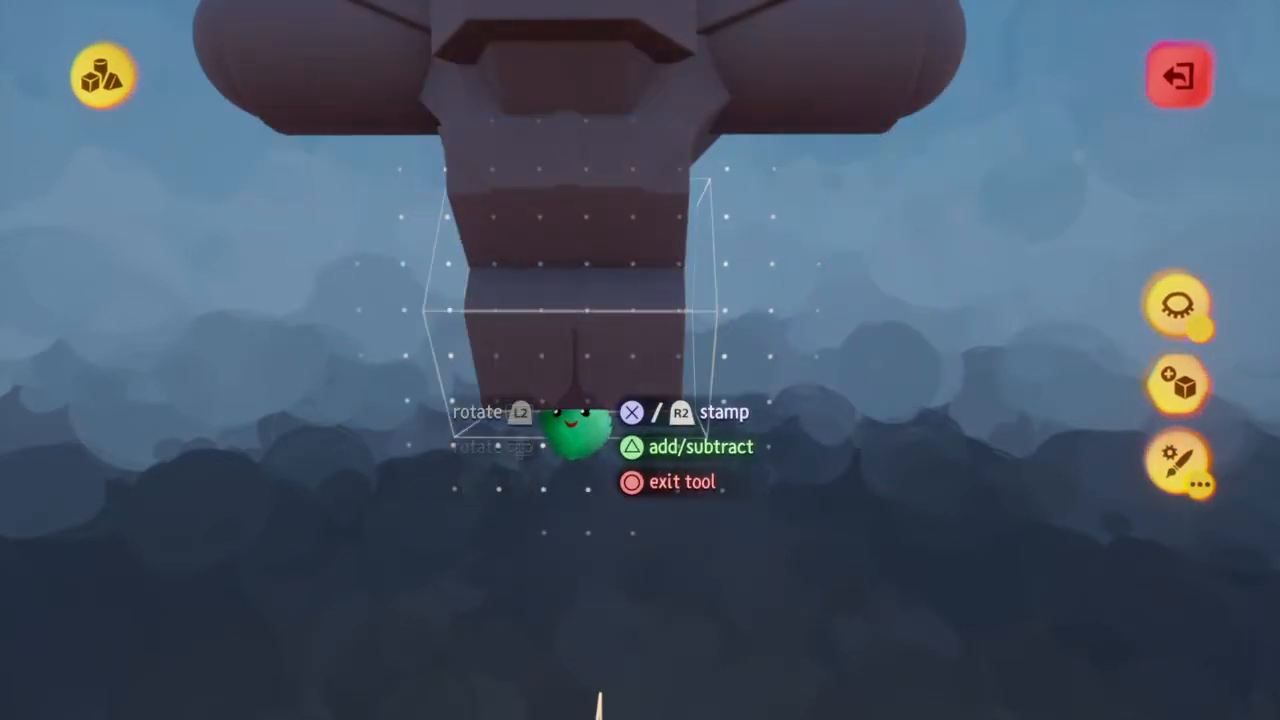
middle_drag(720, 420, 718, 425)
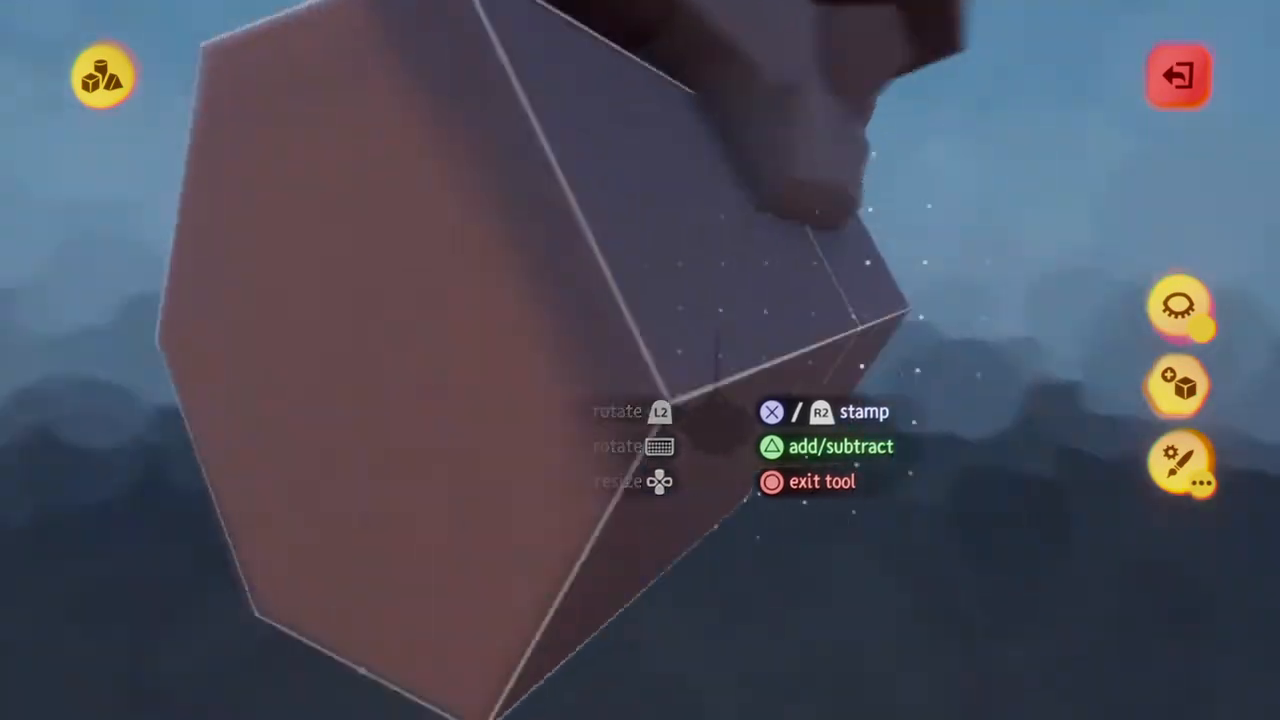
scroll(718, 425, down, 5)
middle_drag(755, 362, 754, 371)
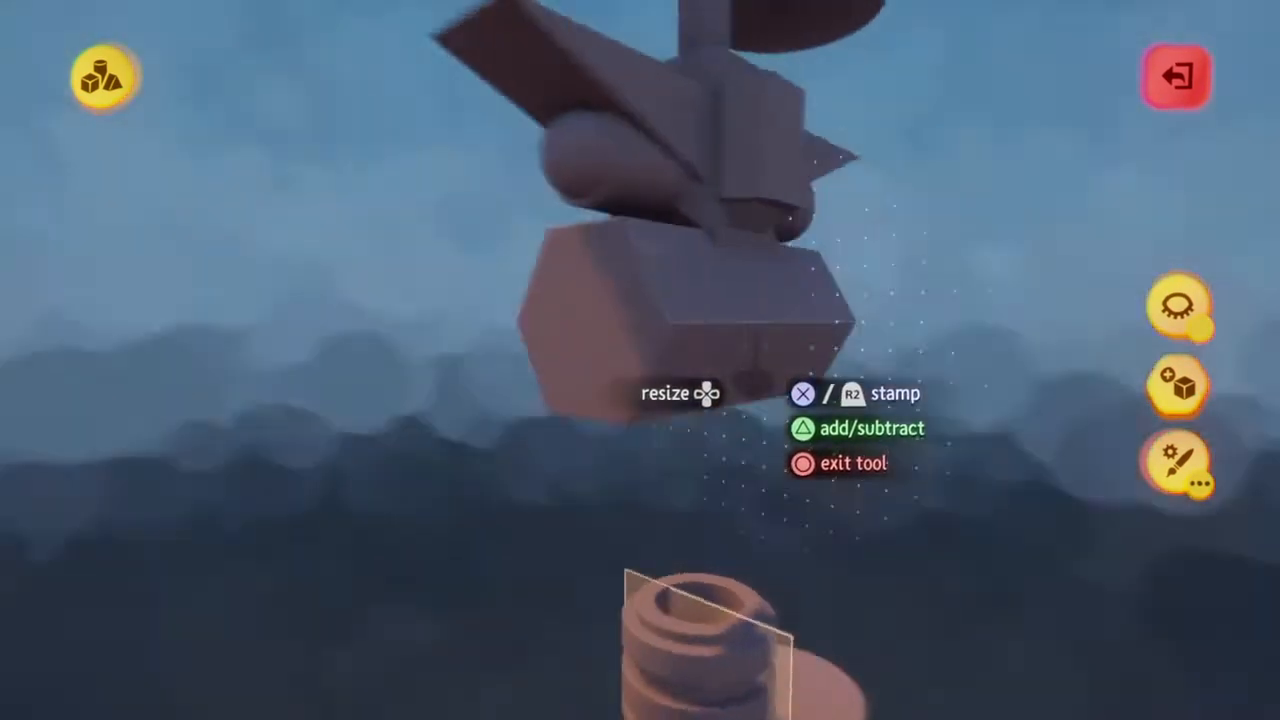
scroll(757, 371, down, 5)
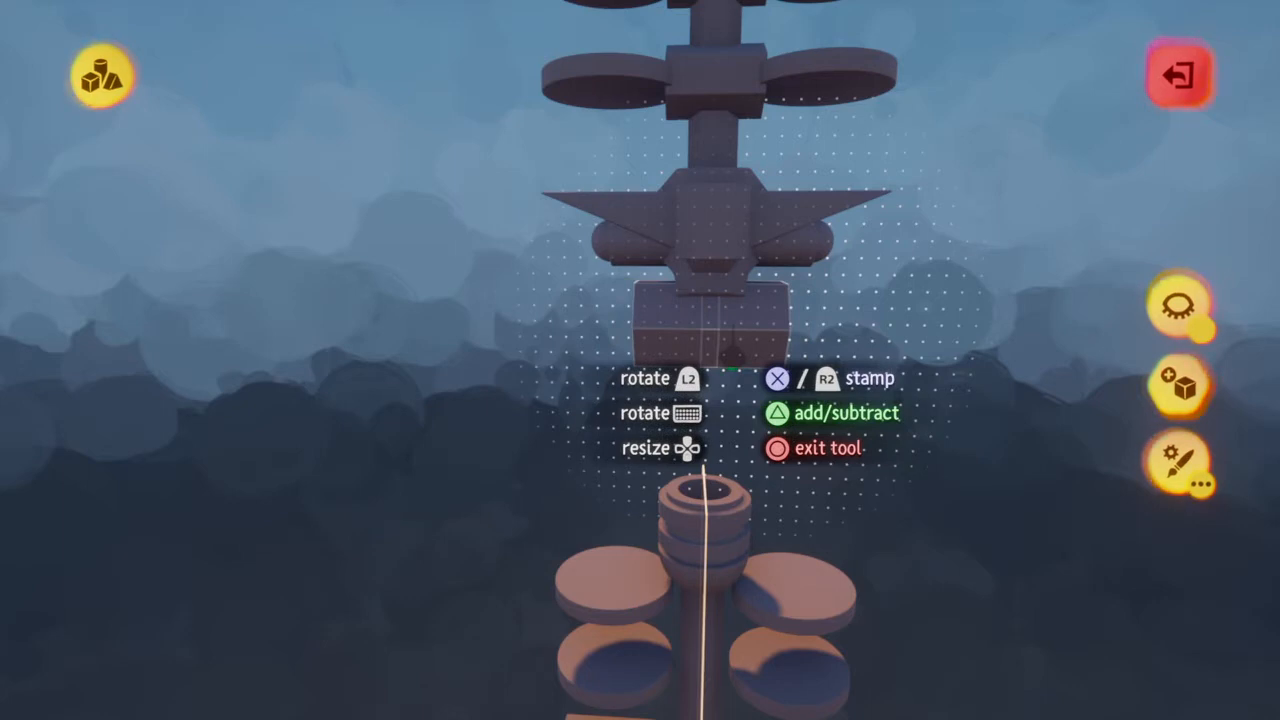
click(733, 357)
Exit the stamp tool and delete leftover pieces of the duplicate structure below the body
key(Escape)
middle_drag(734, 428, 732, 453)
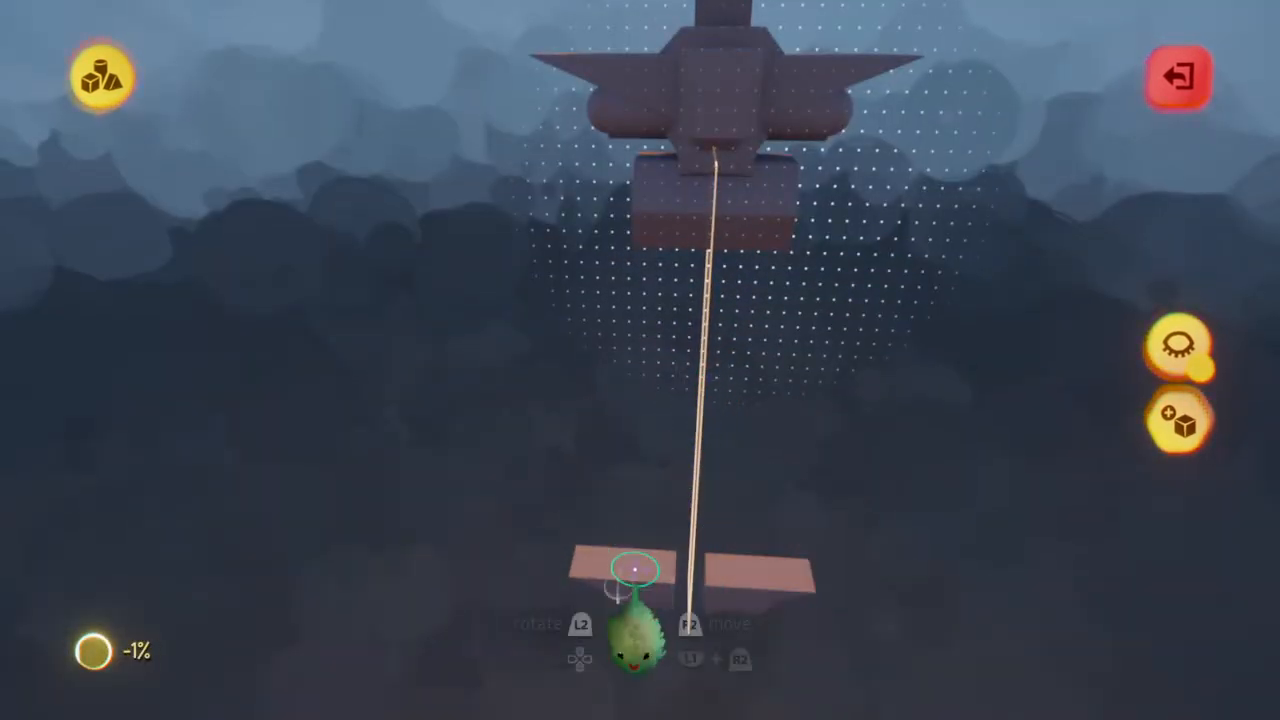
mouse_move(761, 594)
middle_down()
mouse_move(754, 543)
mouse_move(646, 514)
mouse_move(646, 491)
mouse_move(638, 503)
middle_up()
Place mirrored hexagonal prisms lengthwise and tilted around the lower body, flanking the bottom prism
click(638, 503)
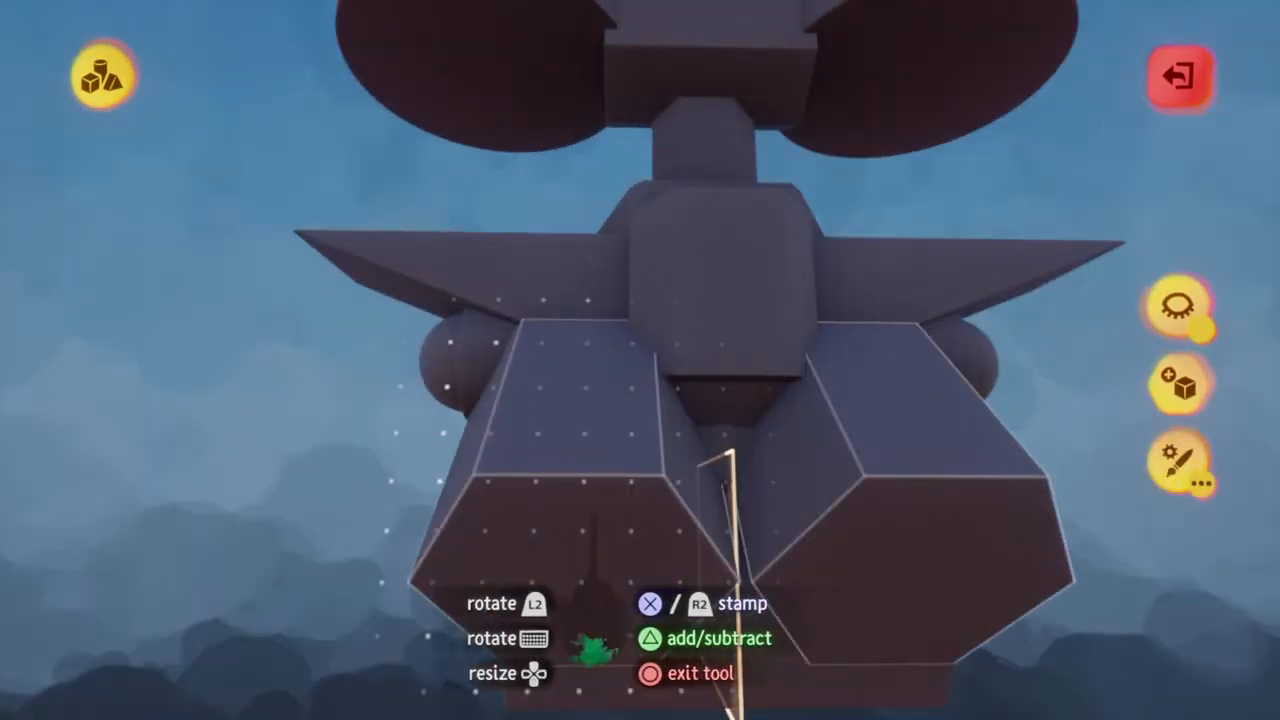
middle_drag(623, 649, 659, 575)
middle_drag(663, 638, 622, 662)
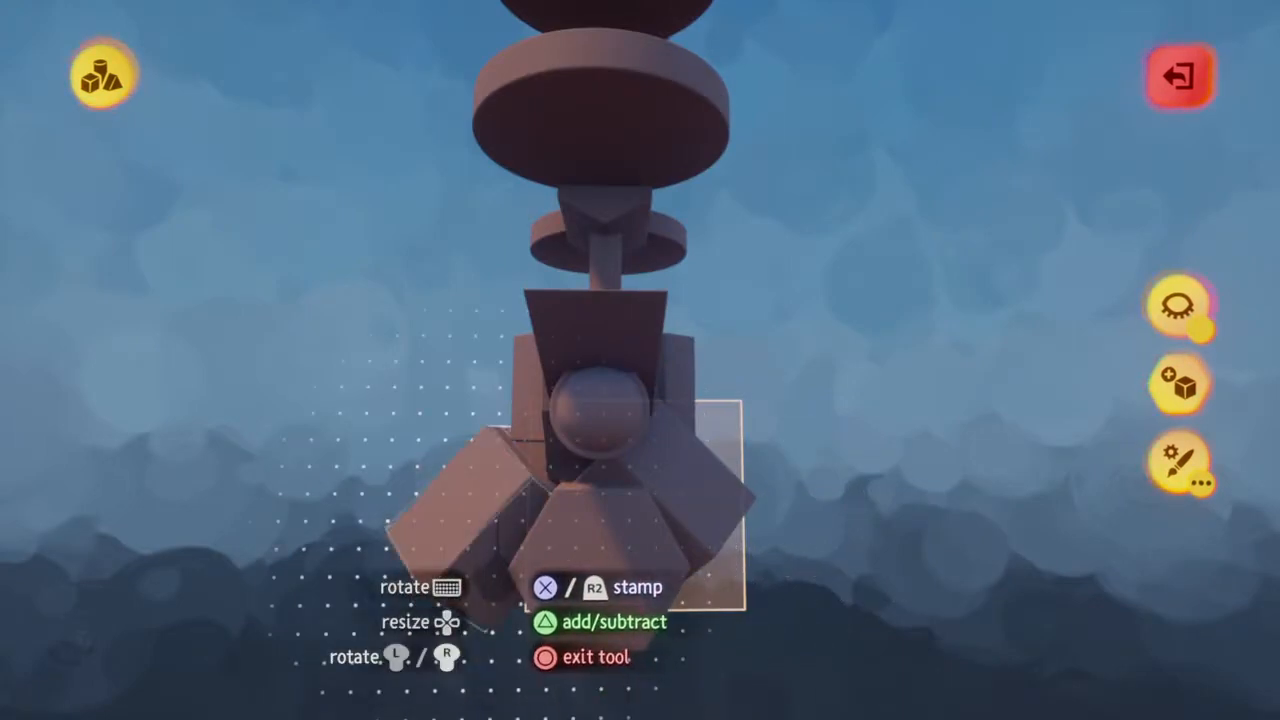
mouse_move(550, 548)
middle_down()
mouse_move(549, 580)
mouse_move(551, 534)
mouse_move(551, 586)
mouse_move(526, 591)
mouse_move(625, 650)
mouse_move(600, 657)
mouse_move(680, 670)
middle_up()
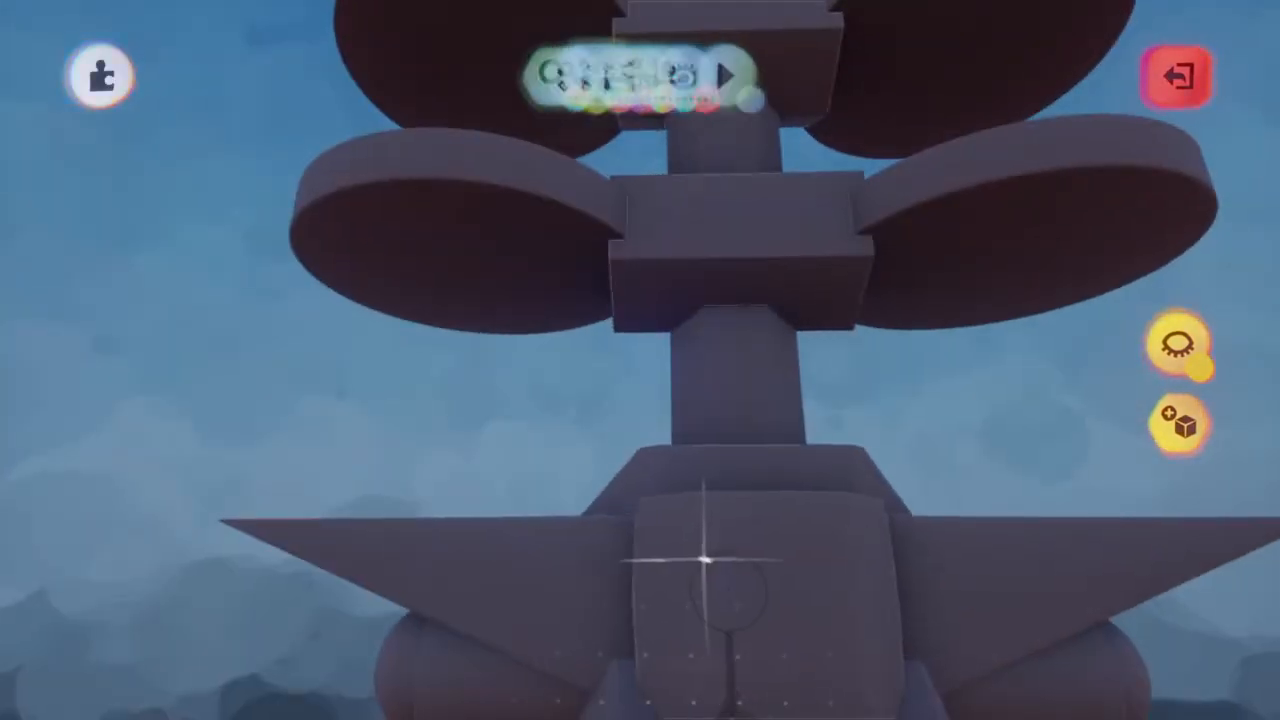
Select the cube, shrink it to about the central body's width, switch it between add and subtract there, and leave sculpt mode
key(Escape)
click(705, 509)
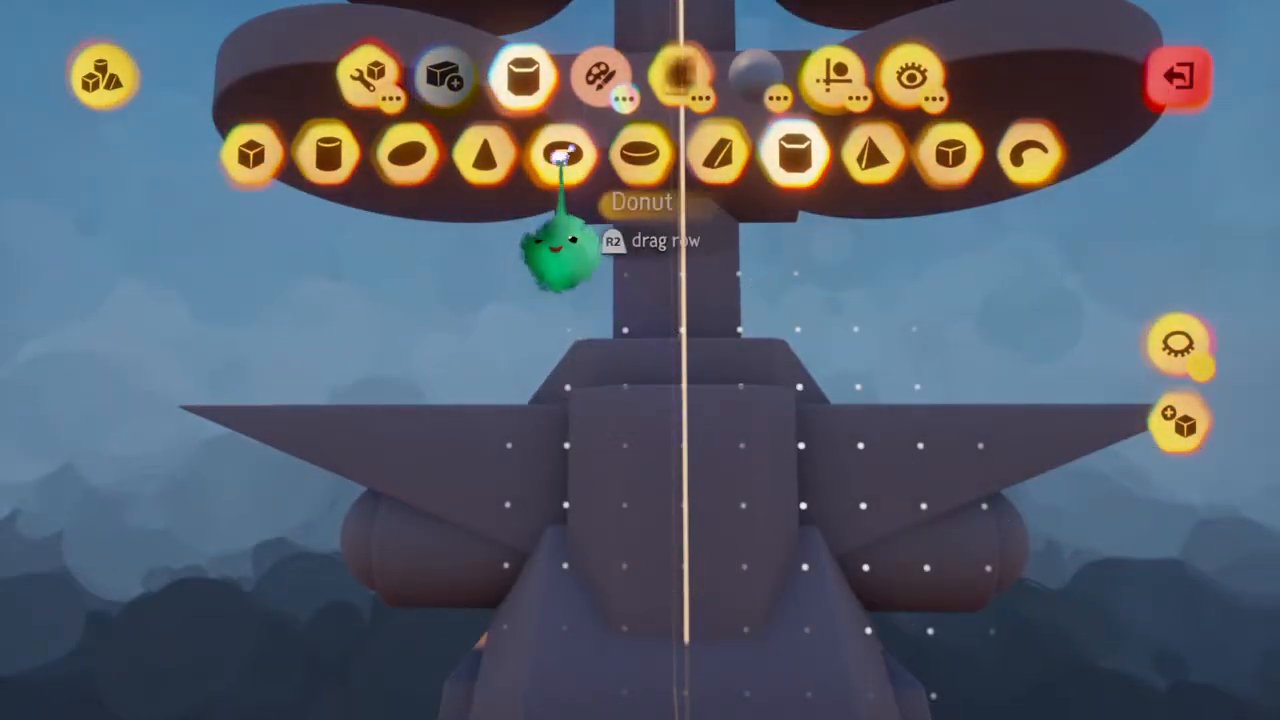
click(251, 152)
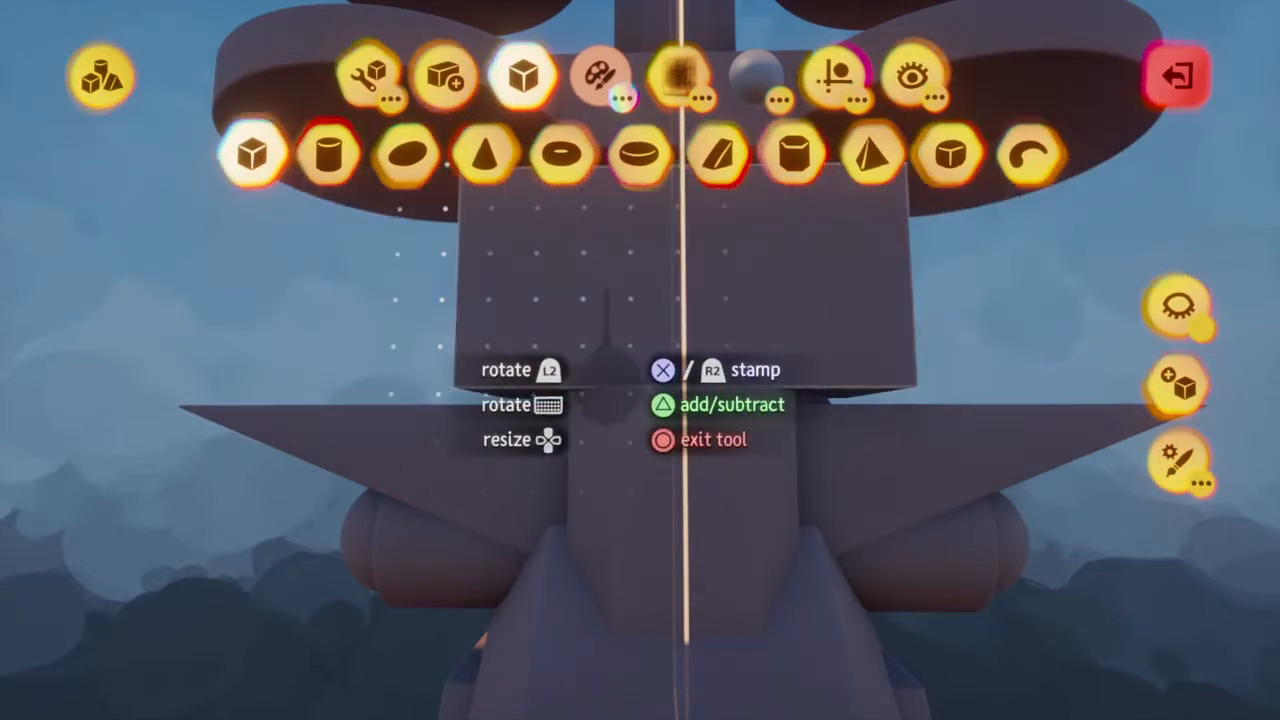
scroll(685, 388, down, 3)
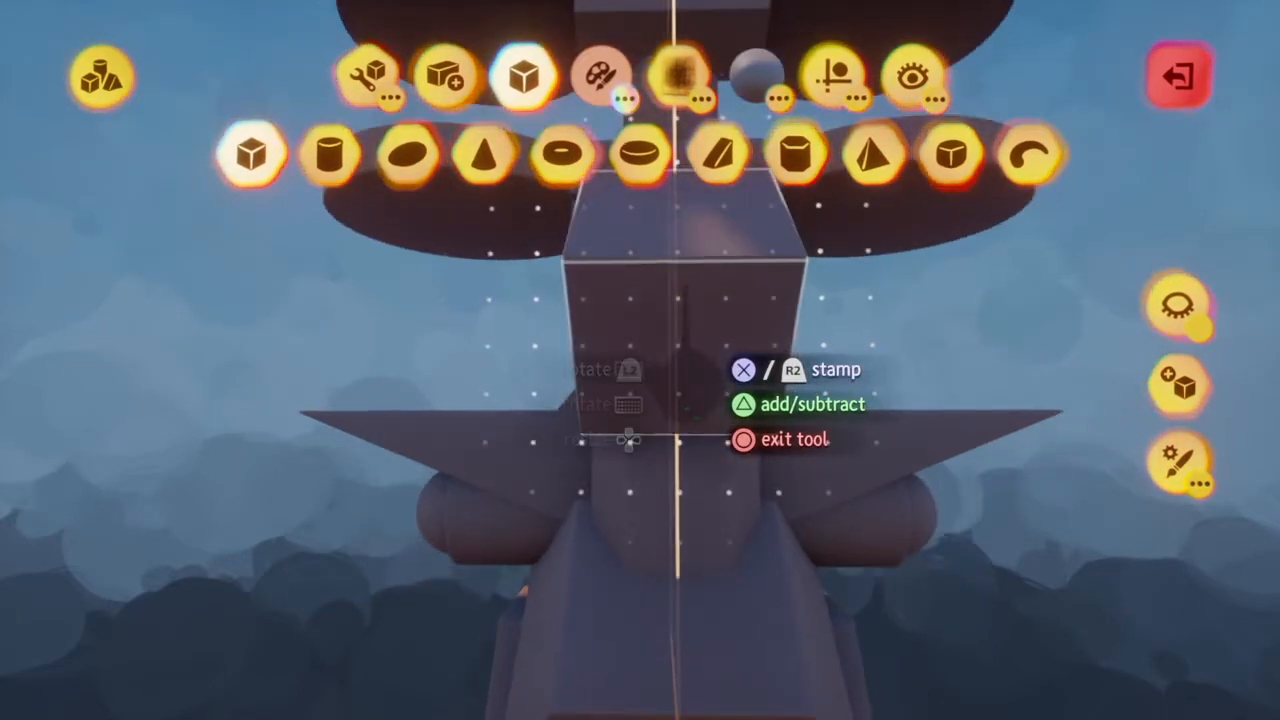
key(triangle)
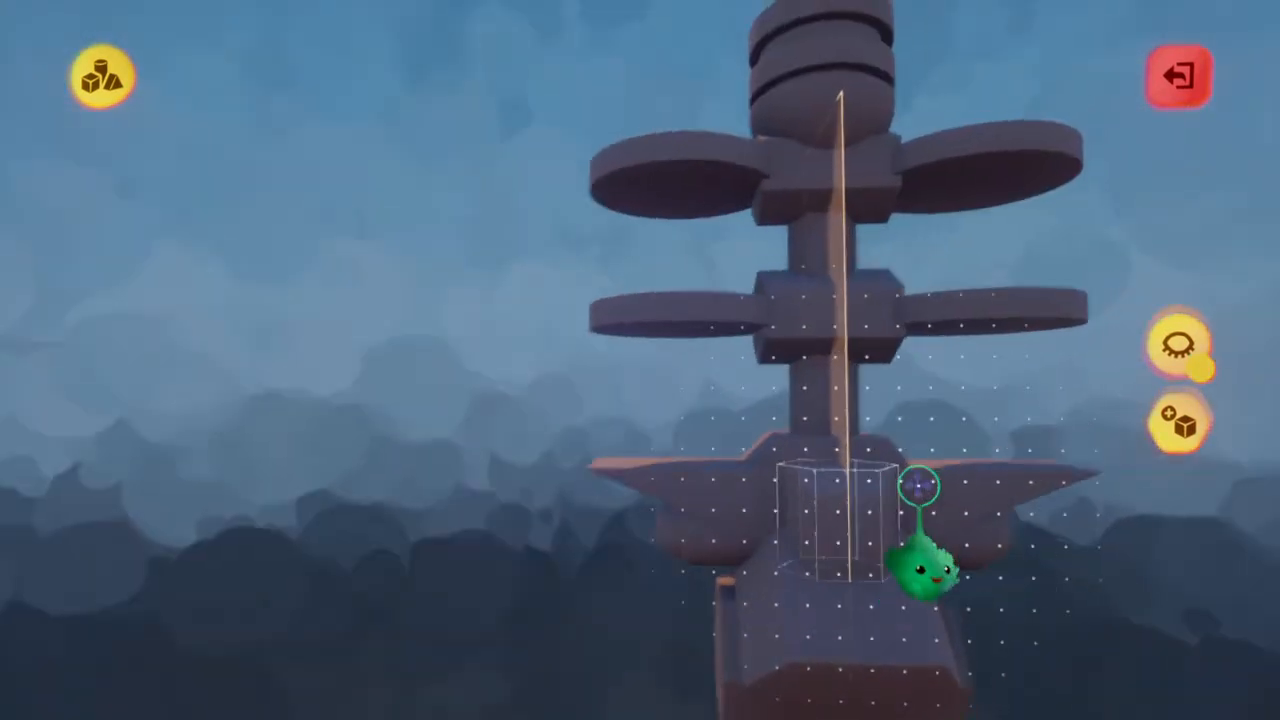
key(Escape)
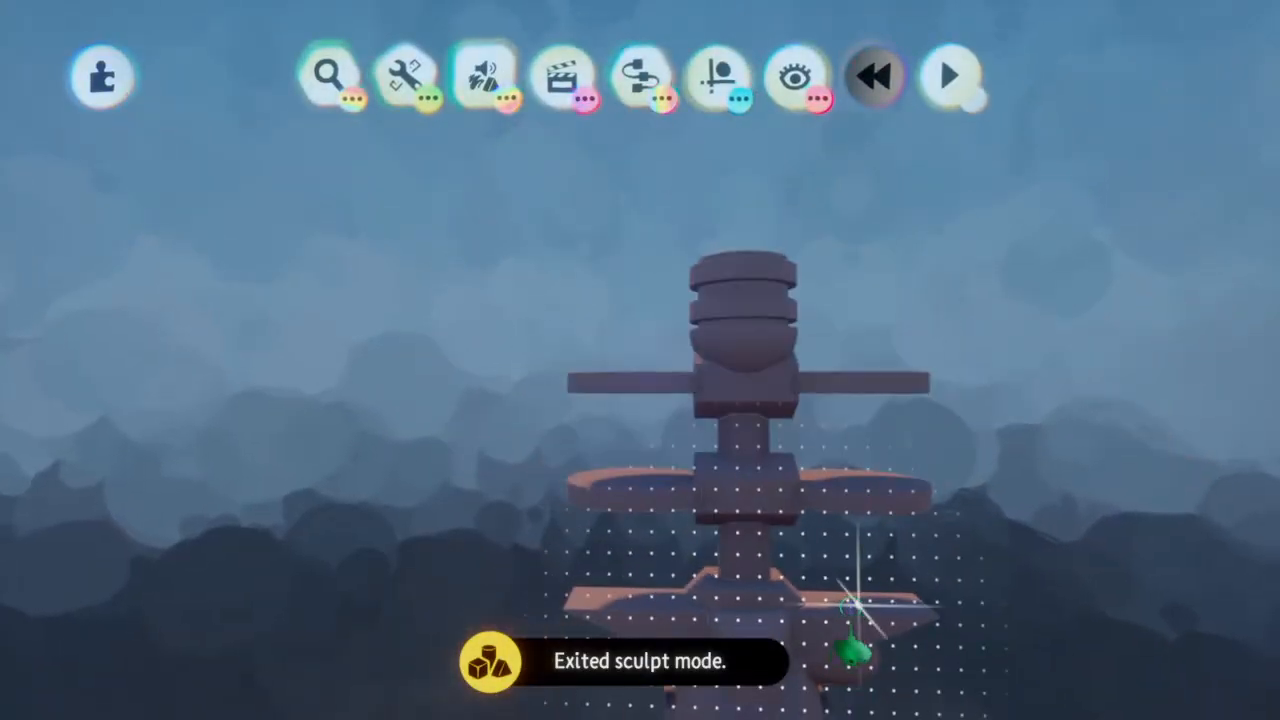
Re-enter the sculpture, select the curve shape in add mode, enlarge its ball, and centre it mirrored on the lower pair of discs
drag(852, 607, 847, 192)
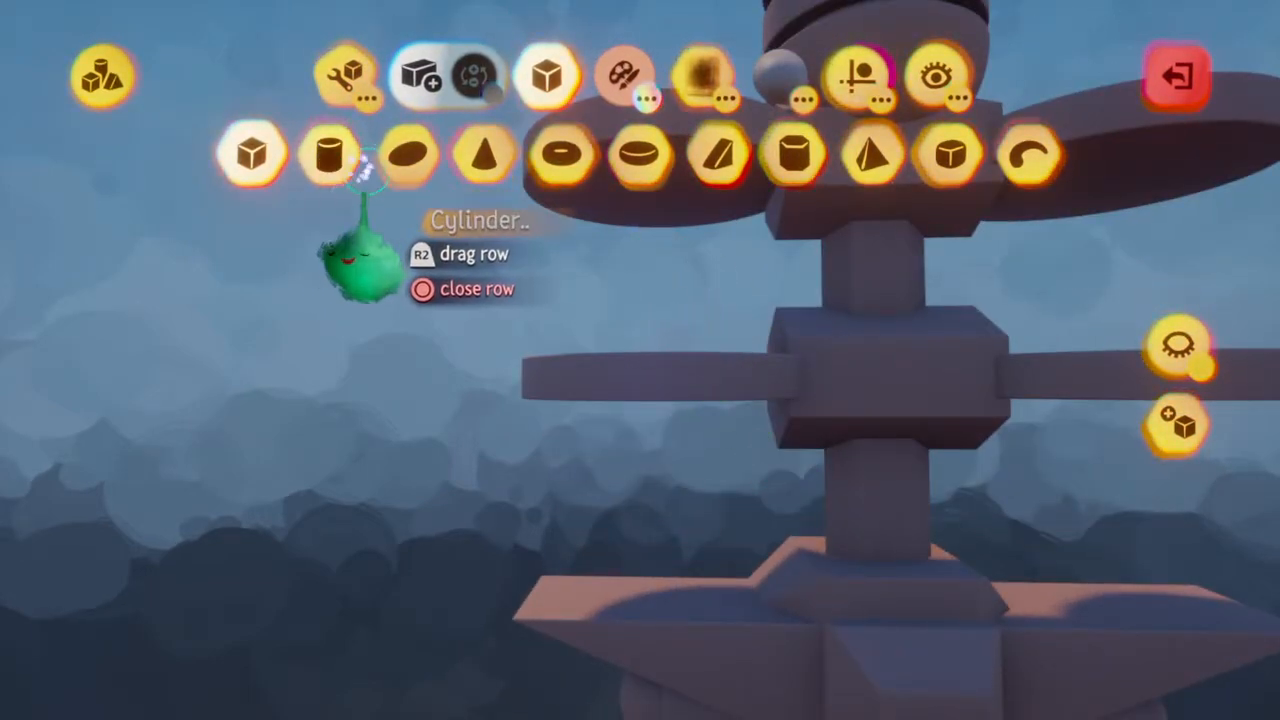
click(1030, 152)
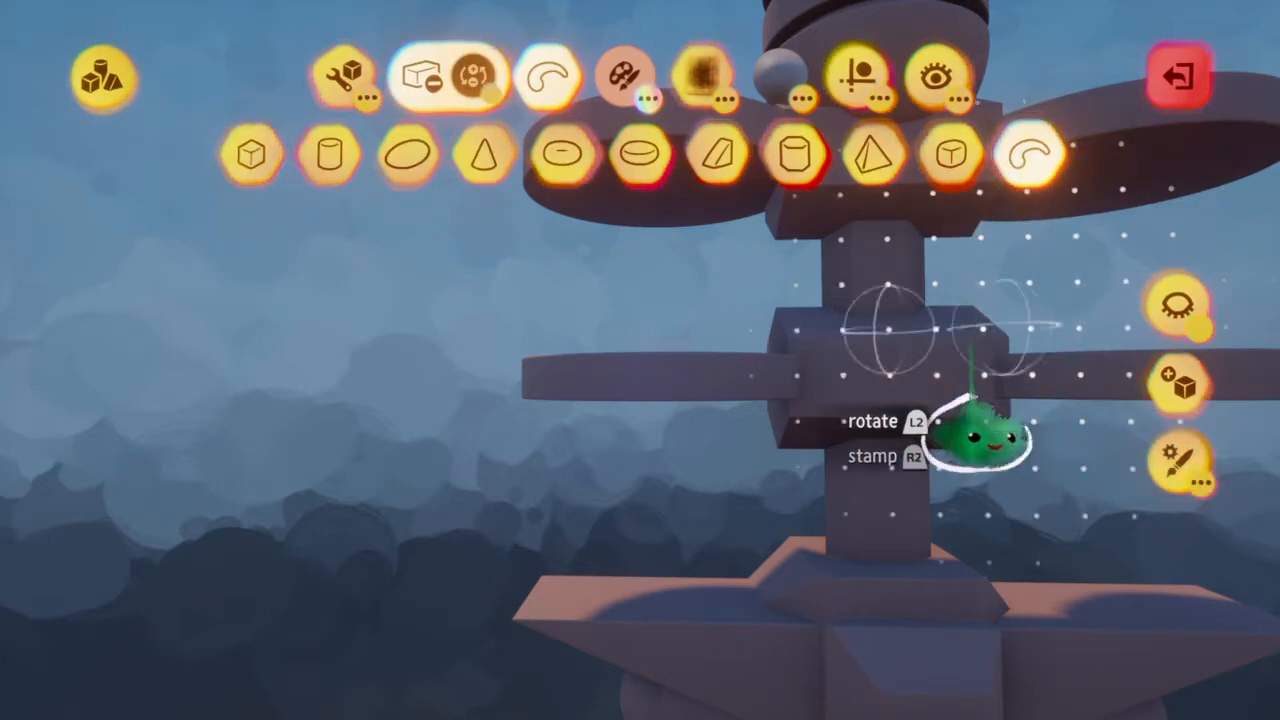
scroll(605, 434, up, 3)
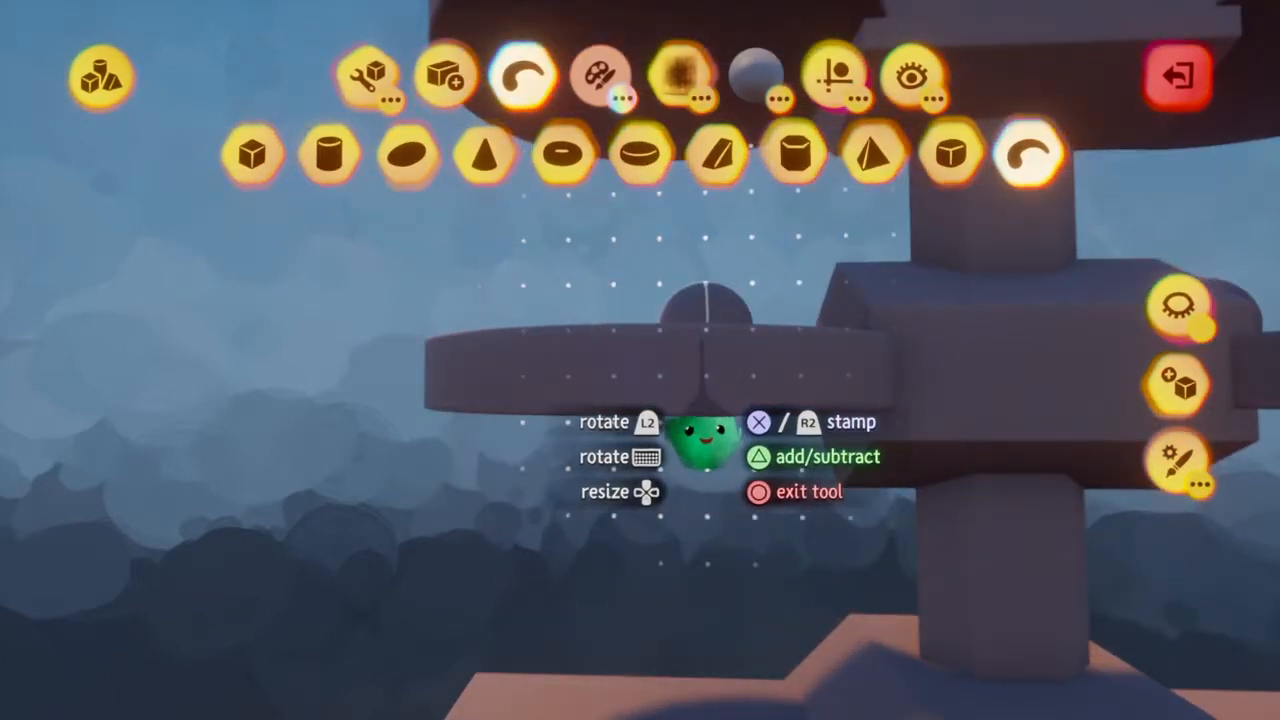
middle_drag(706, 441, 698, 425)
scroll(705, 342, down, 3)
middle_drag(705, 342, 703, 349)
scroll(705, 342, down, 1)
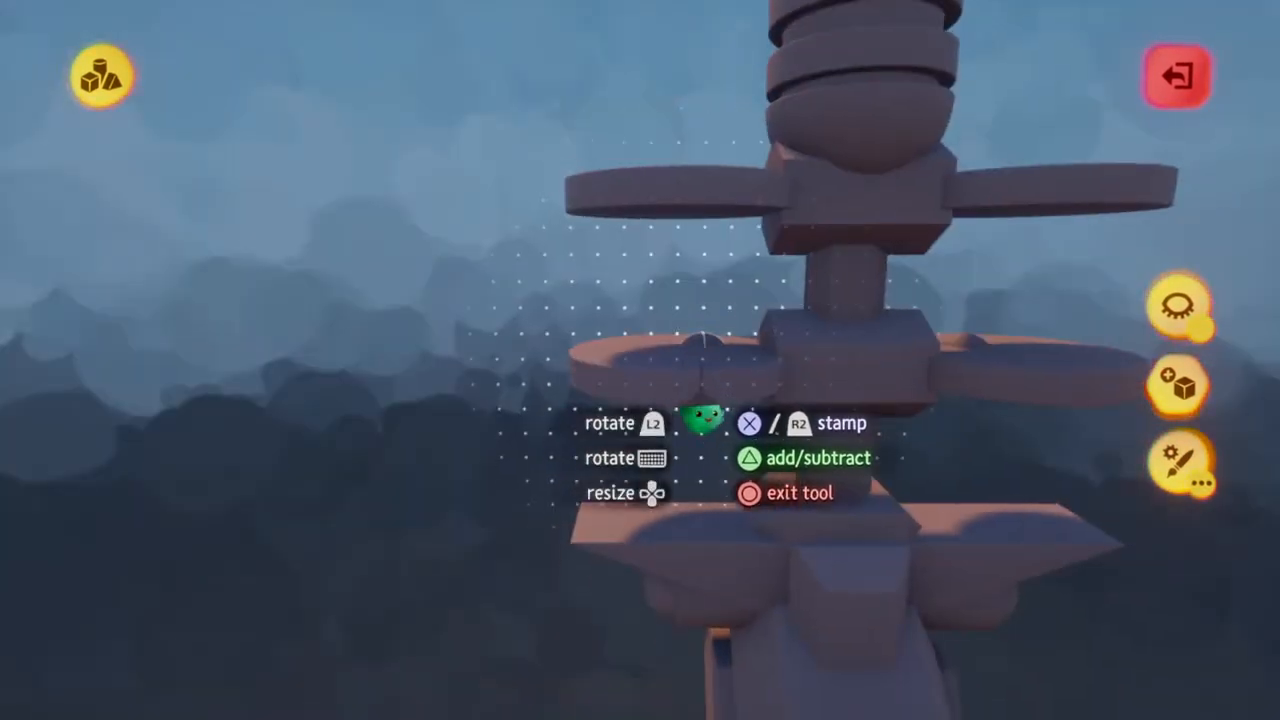
middle_drag(674, 418, 699, 417)
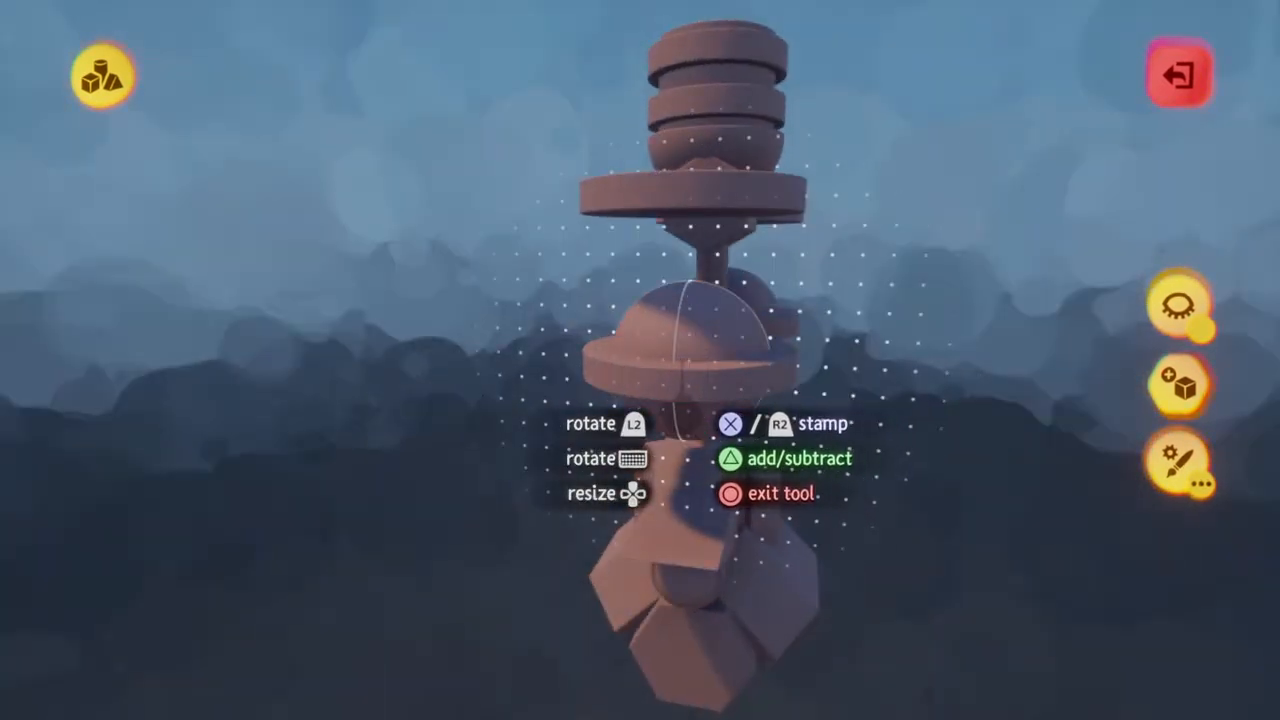
middle_drag(680, 458, 678, 457)
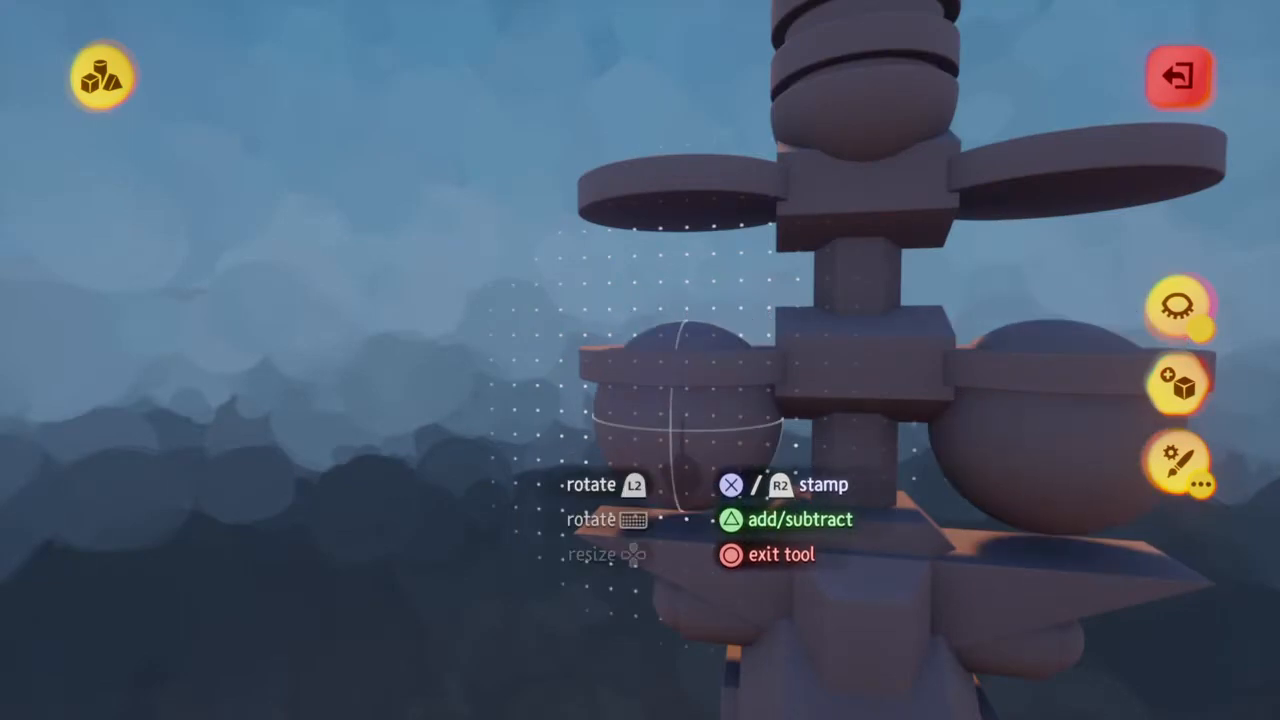
Stretch the curve upright in the shape editor into mirrored capsule tanks running through both pairs of discs, and leave the editor
drag(684, 468, 684, 170)
middle_drag(683, 113, 678, 152)
middle_drag(683, 266, 683, 266)
mouse_move(682, 315)
middle_down()
mouse_move(750, 315)
mouse_move(714, 297)
middle_up()
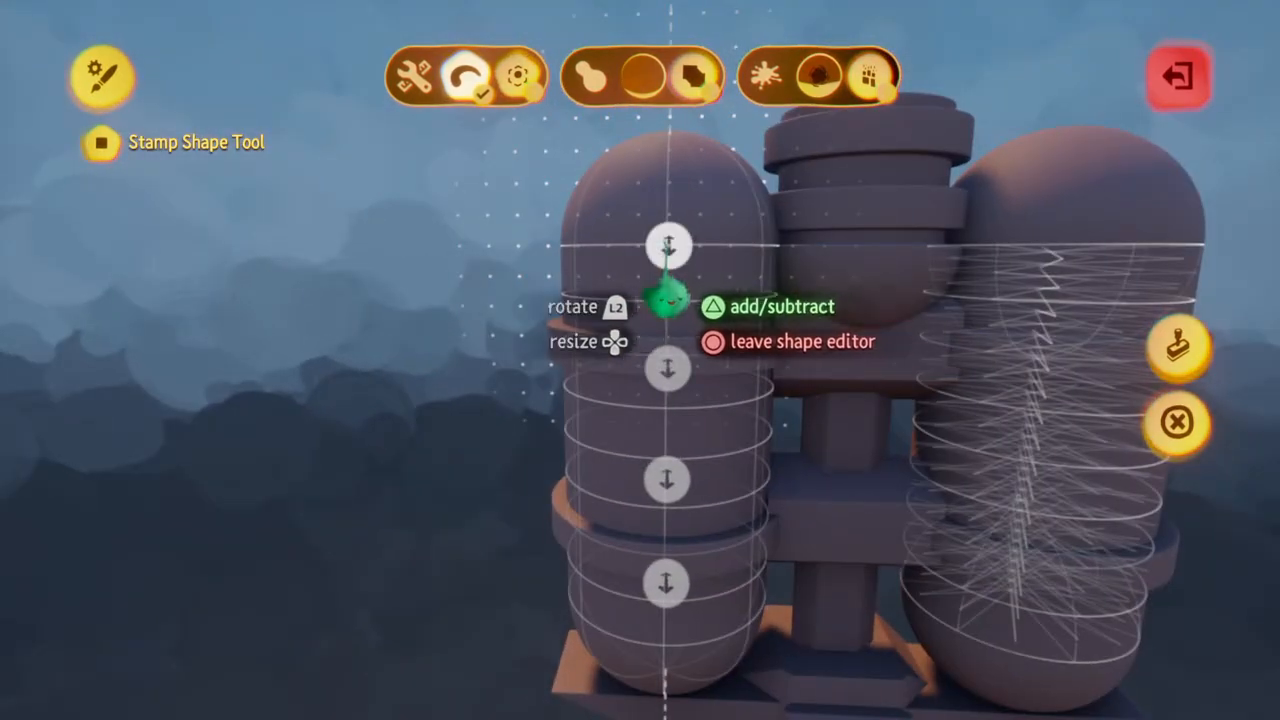
drag(684, 318, 682, 385)
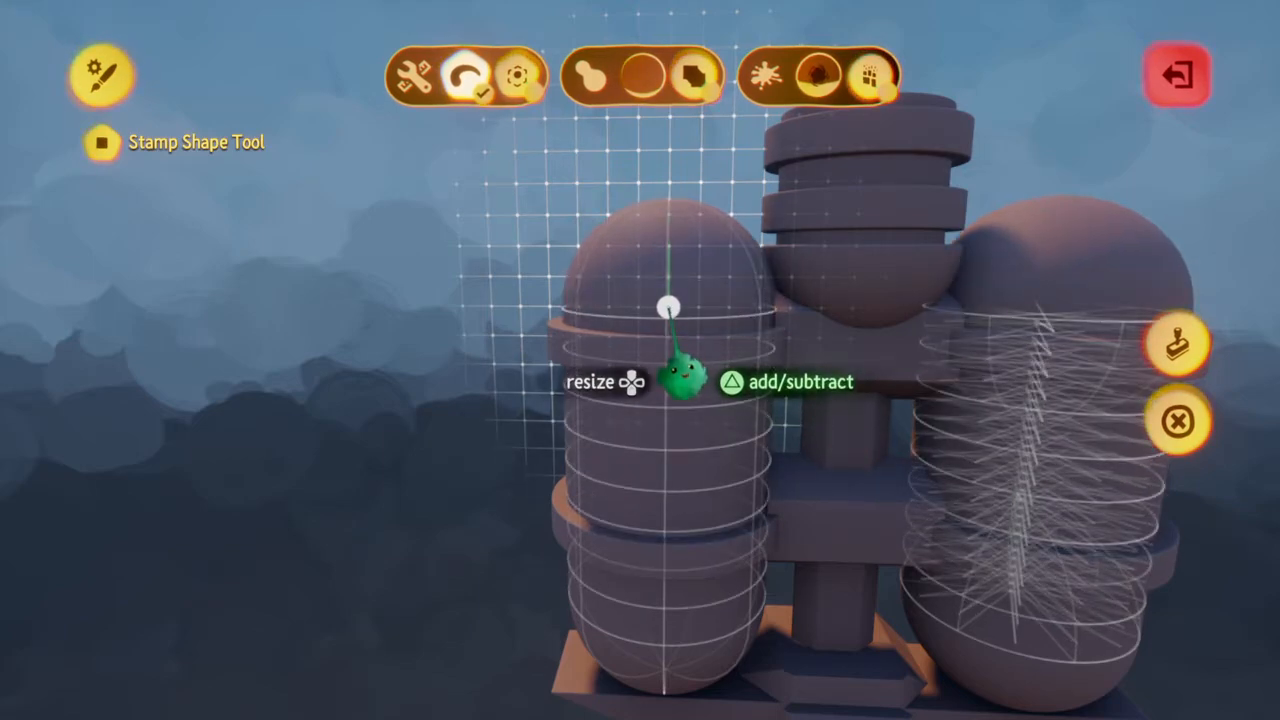
drag(668, 307, 668, 337)
mouse_move(668, 337)
middle_down()
mouse_move(680, 345)
mouse_move(687, 329)
middle_up()
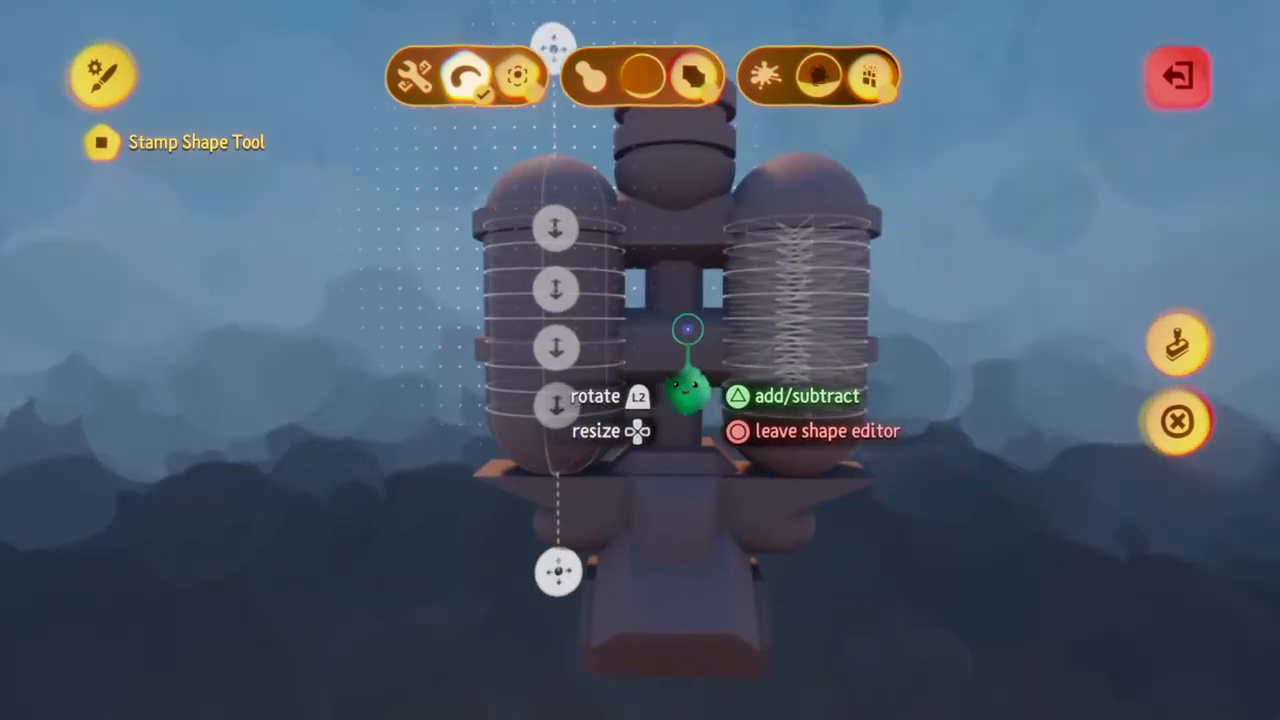
middle_drag(1036, 332, 1022, 323)
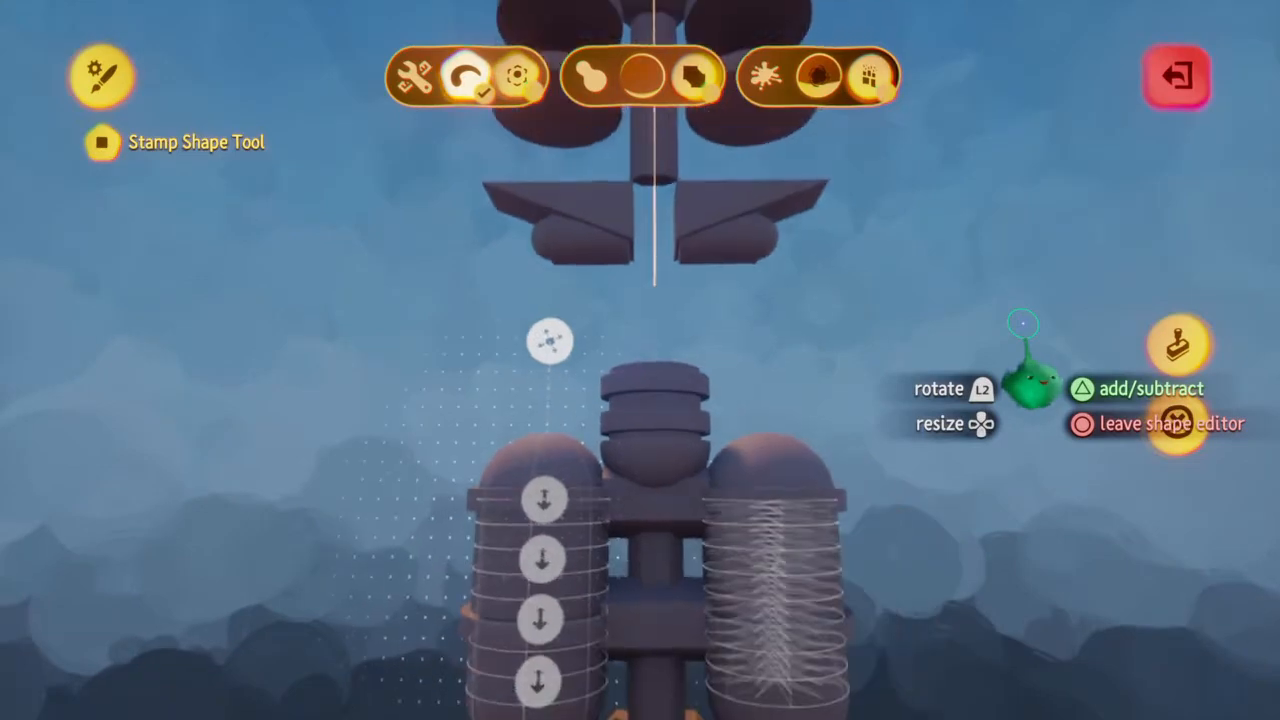
click(1180, 420)
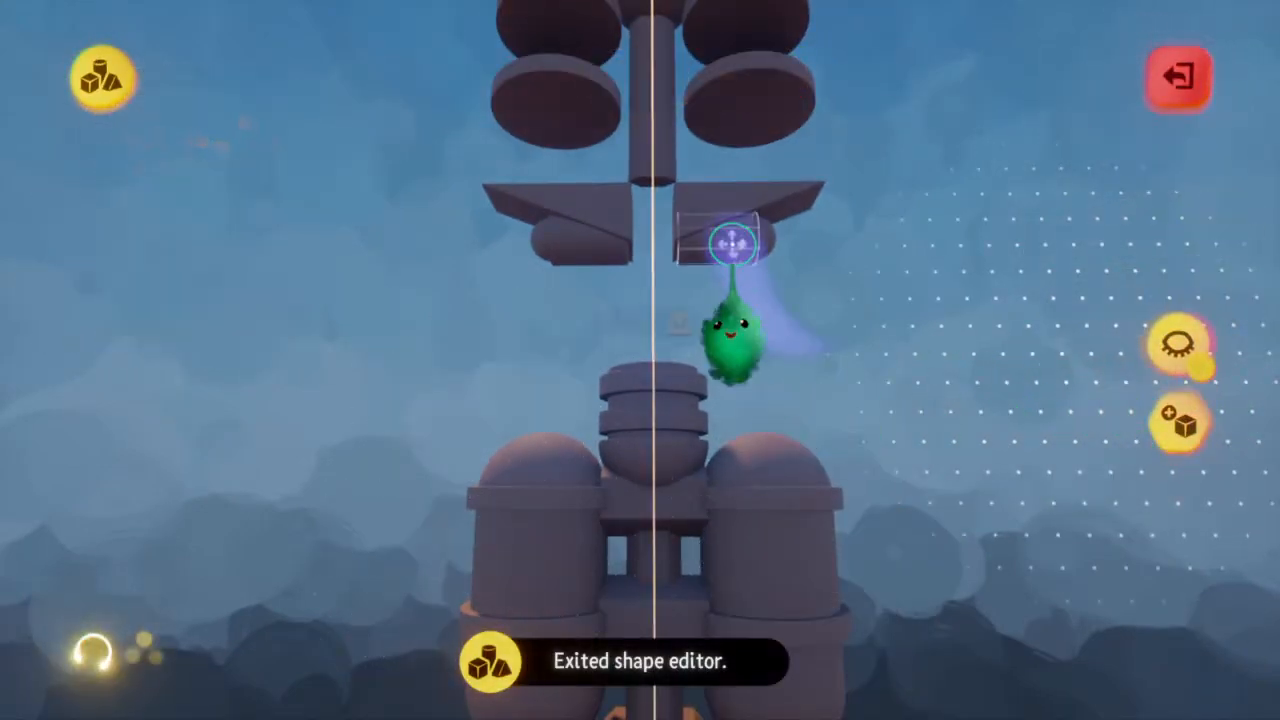
Delete the stray wings, cylinders and discs floating above the tanks
middle_drag(755, 213, 753, 191)
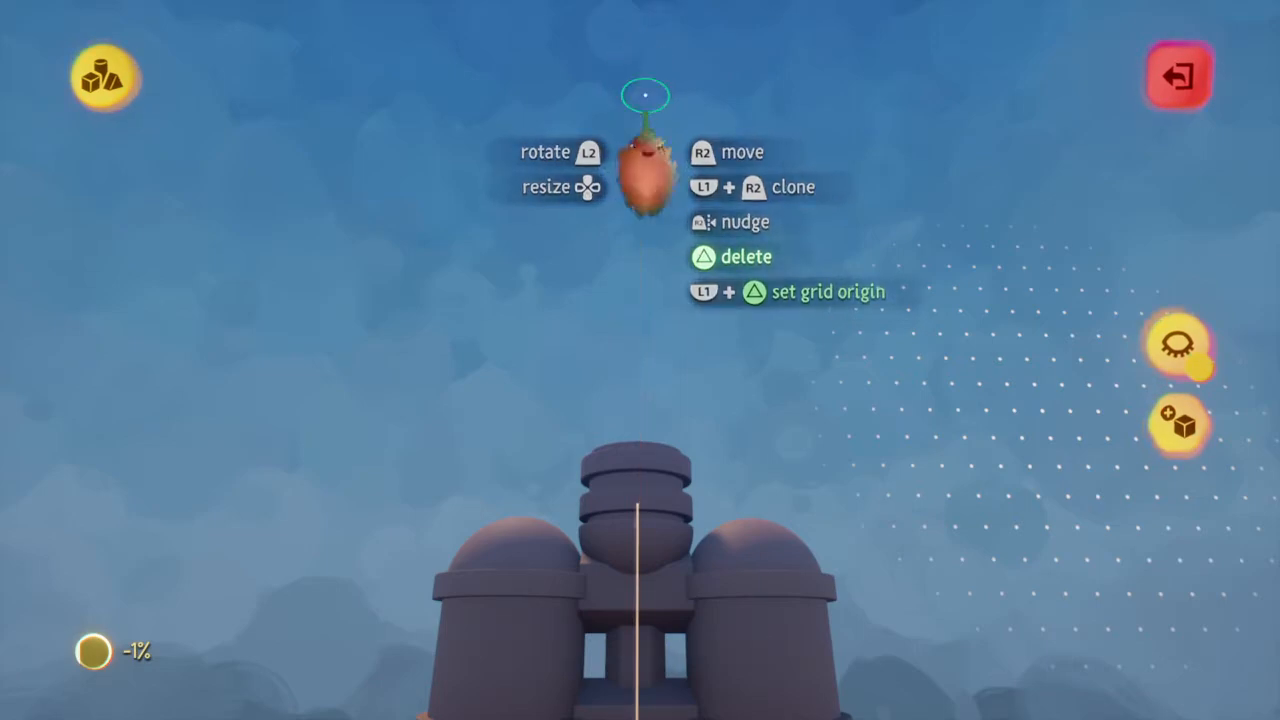
middle_drag(645, 95, 646, 237)
scroll(554, 378, up, 4)
middle_drag(554, 378, 555, 379)
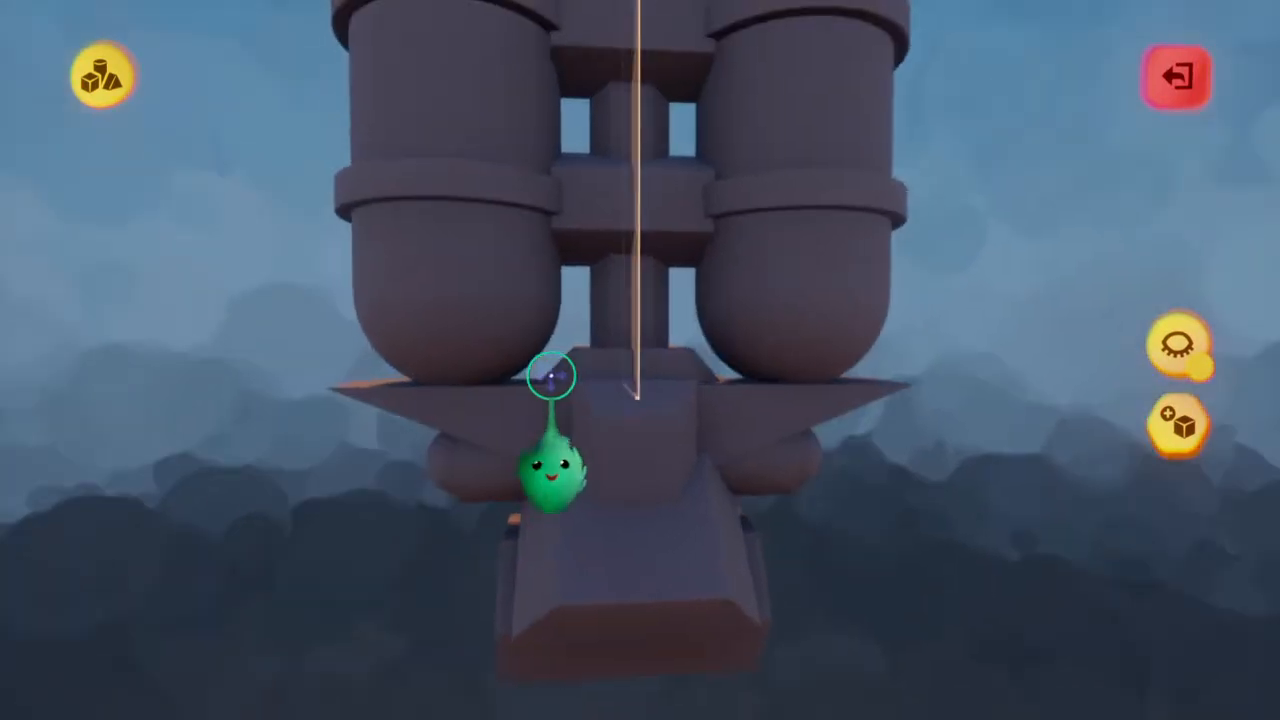
key(Escape)
click(551, 375)
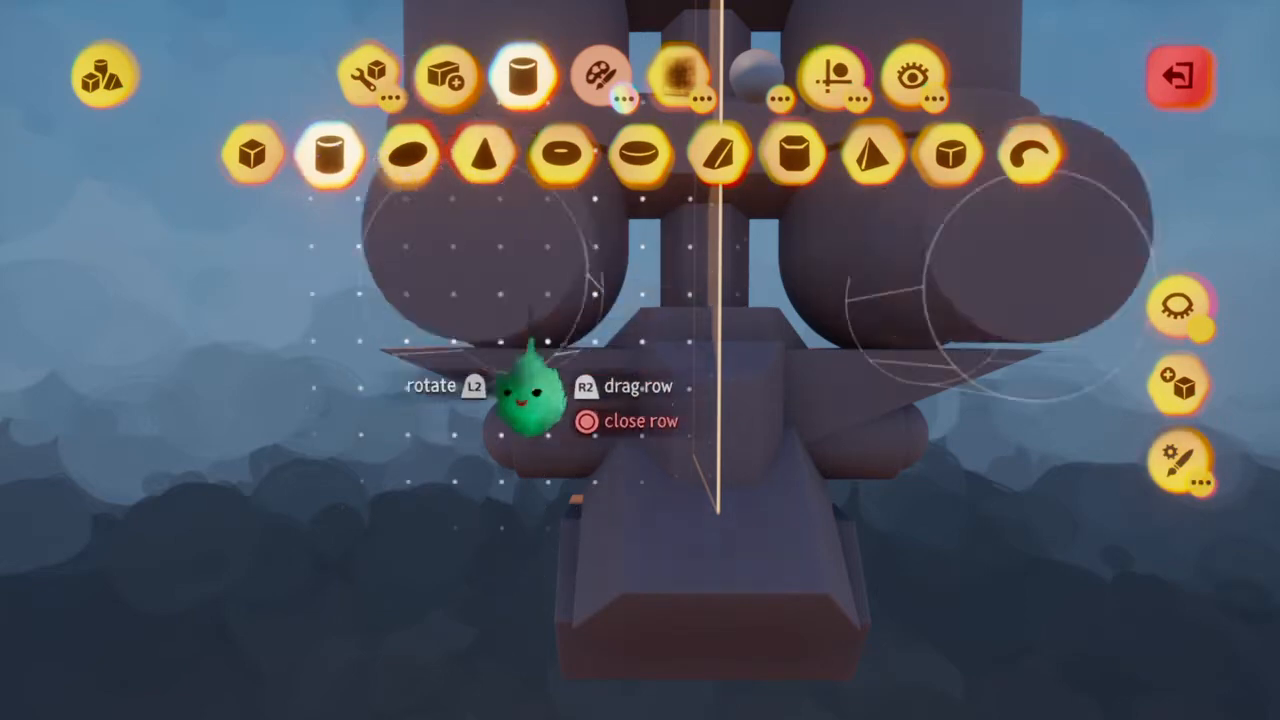
key(Up)
middle_drag(528, 472, 533, 463)
key(Up)
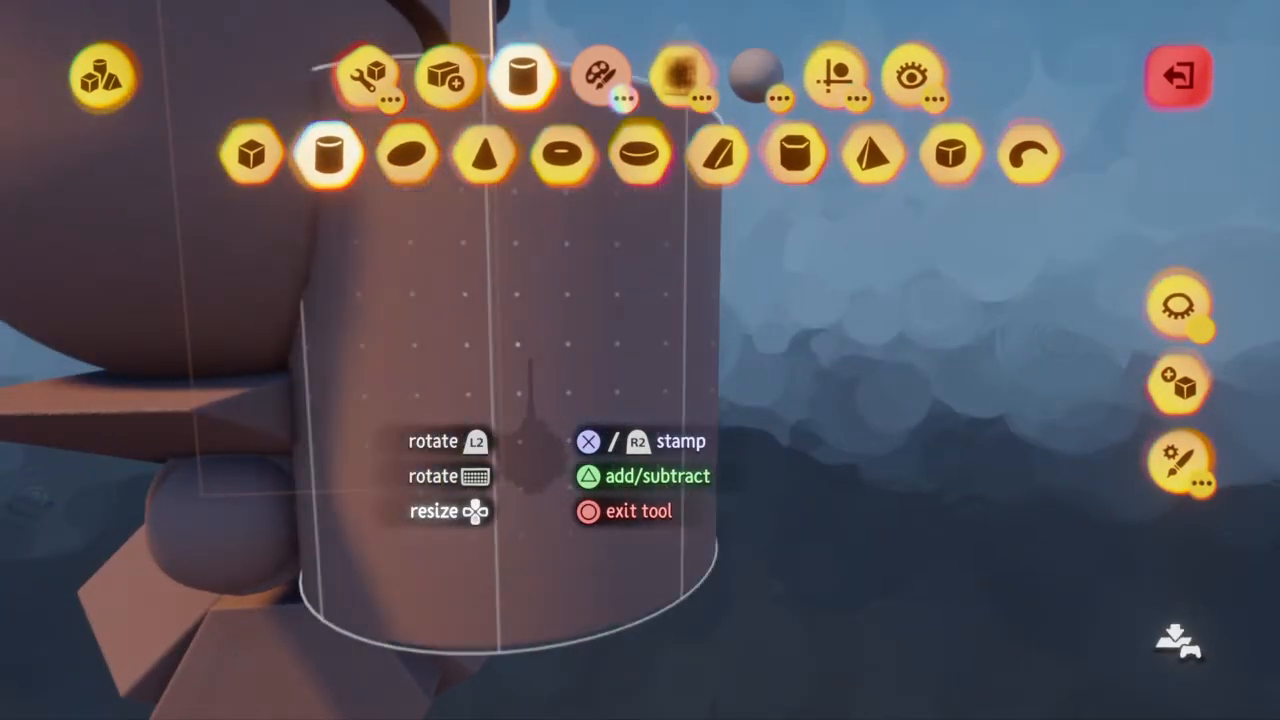
key(Tab)
middle_drag(640, 458, 637, 508)
key(Escape)
key(Escape)
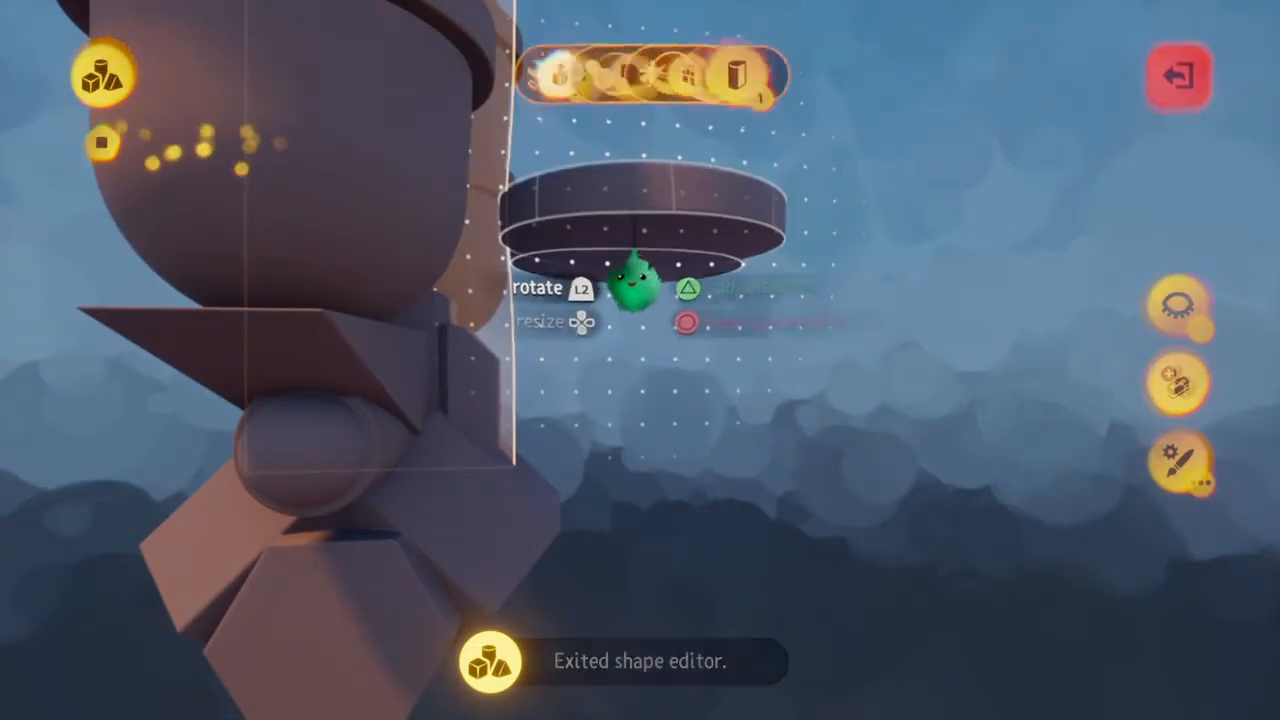
mouse_move(483, 309)
middle_down()
mouse_move(363, 357)
mouse_move(366, 402)
mouse_move(382, 391)
mouse_move(373, 400)
mouse_move(357, 363)
mouse_move(369, 366)
mouse_move(365, 410)
mouse_move(386, 400)
mouse_move(363, 411)
mouse_move(372, 400)
middle_up()
key(Escape)
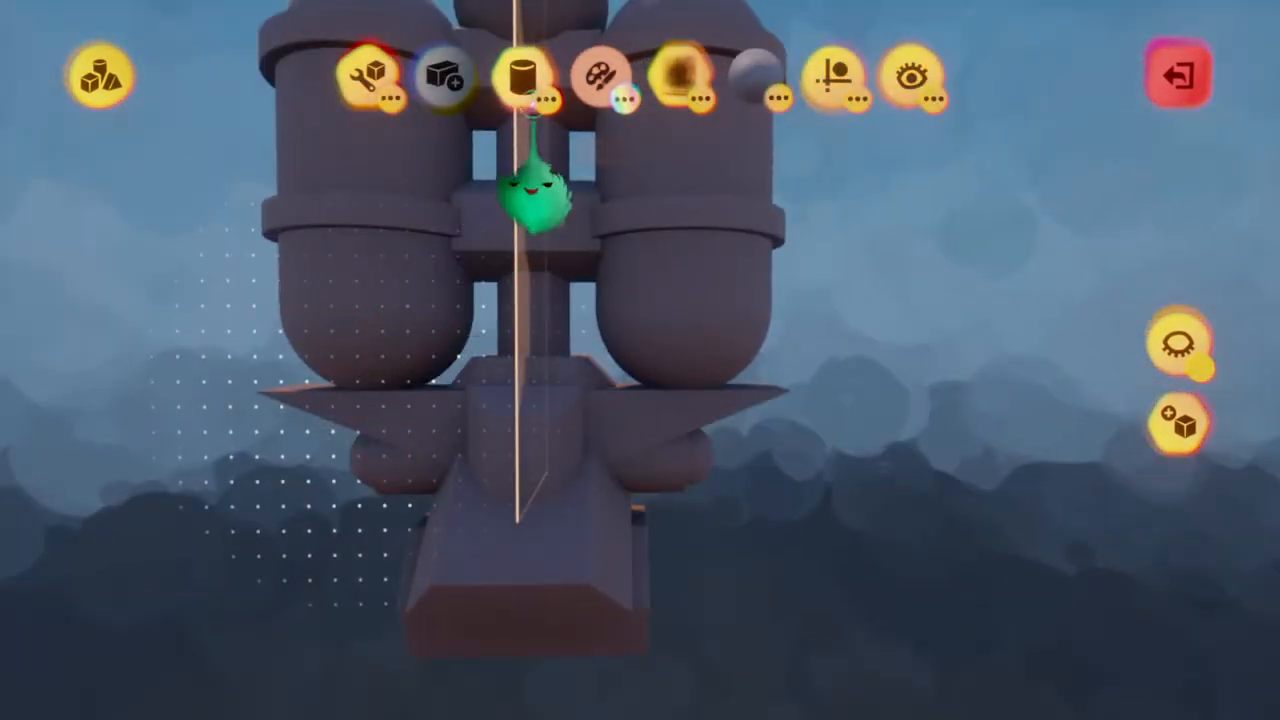
Select the ellipsoid shape in add mode and size it as a mirrored ball around the lower ends of the two tanks
click(523, 80)
click(408, 153)
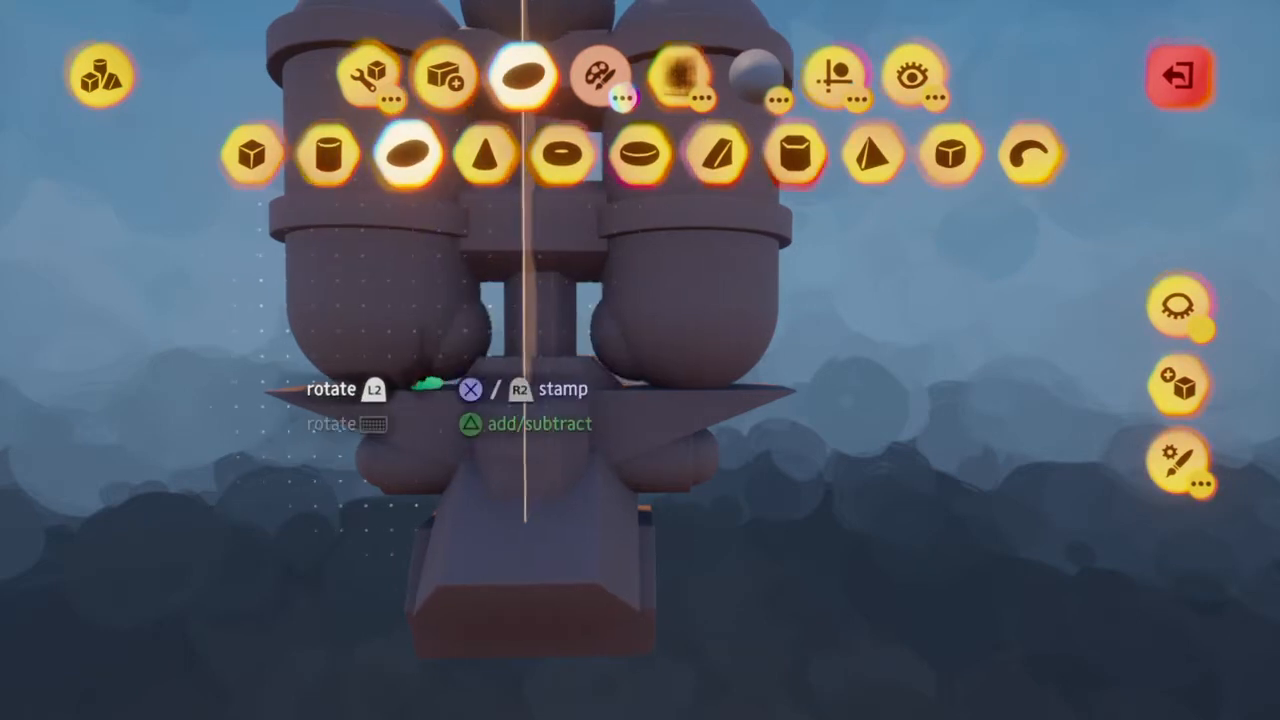
middle_drag(428, 383, 436, 383)
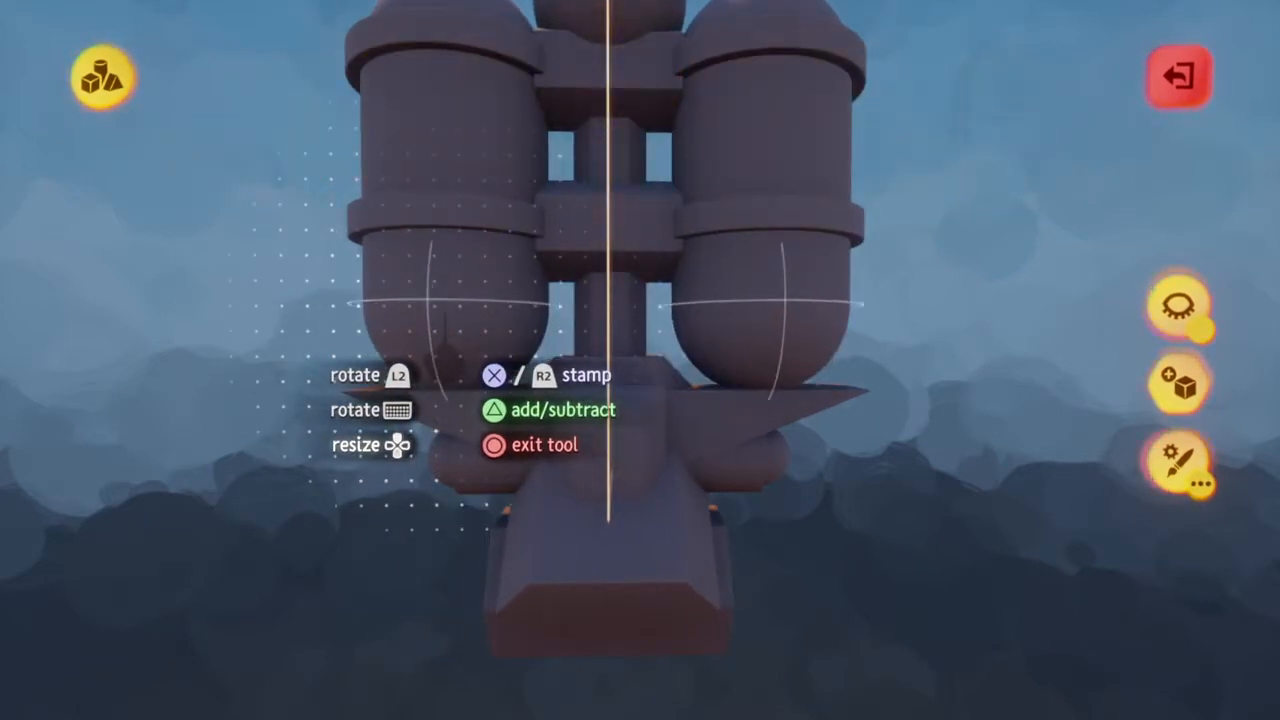
middle_drag(447, 364, 447, 362)
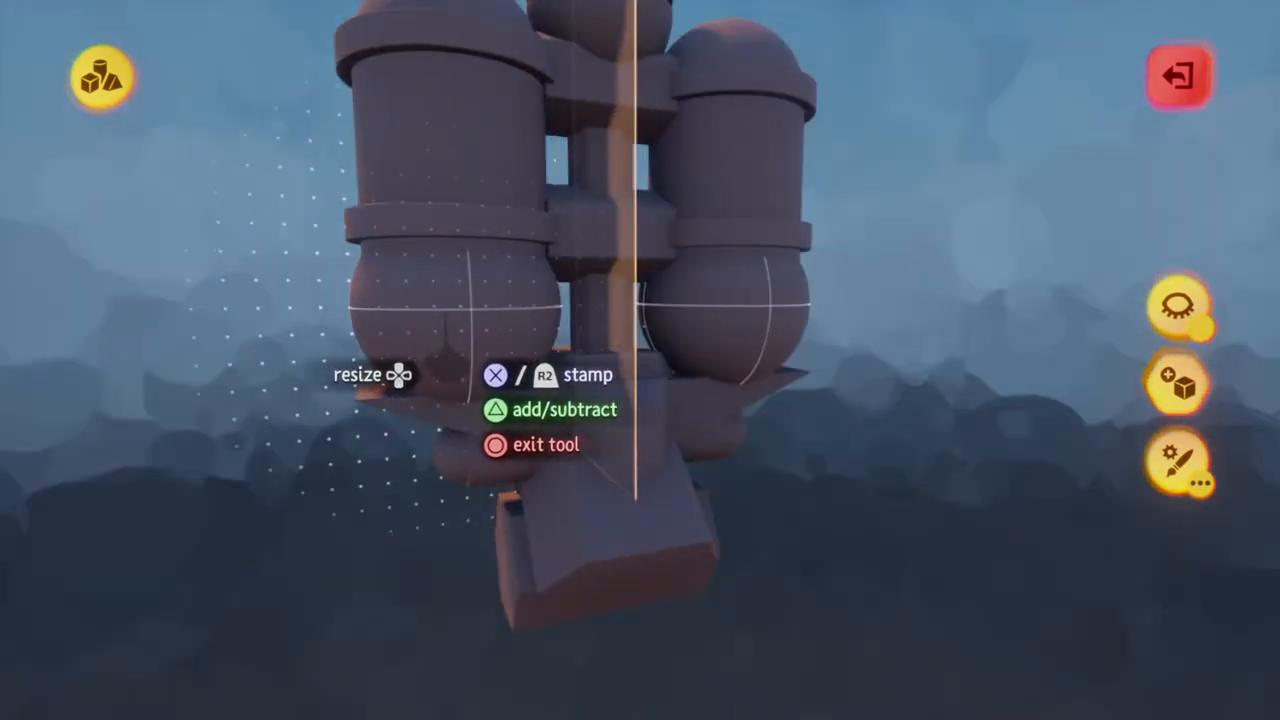
Rework the ball in the shape editor into mirrored half-sphere bowls around the tanks' lower ends, and leave the editor
key(Tab)
key(Escape)
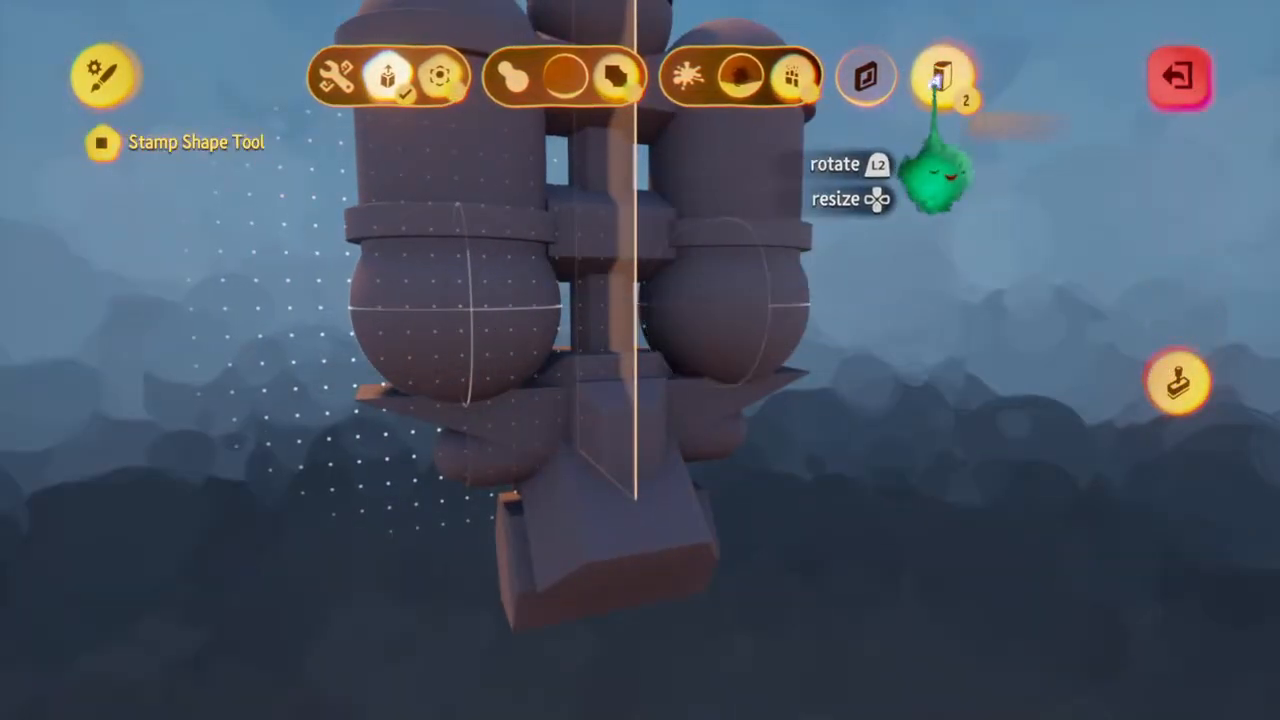
key(Escape)
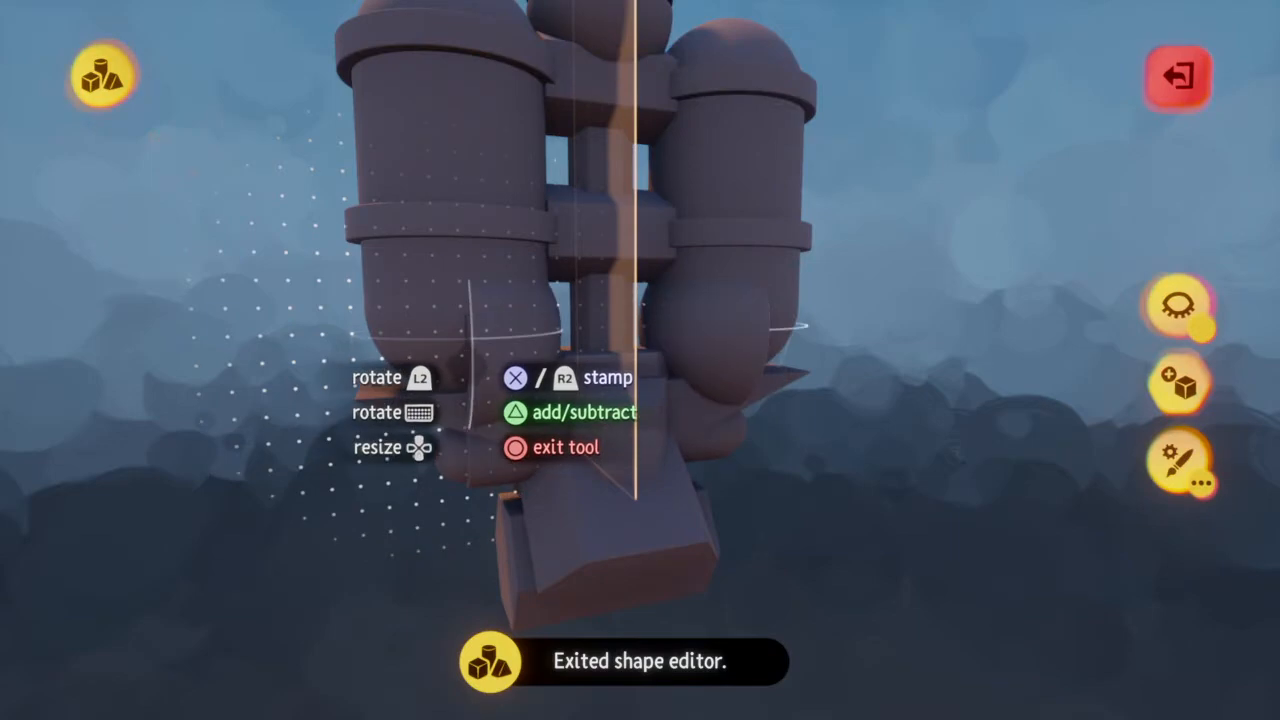
middle_drag(466, 350, 463, 347)
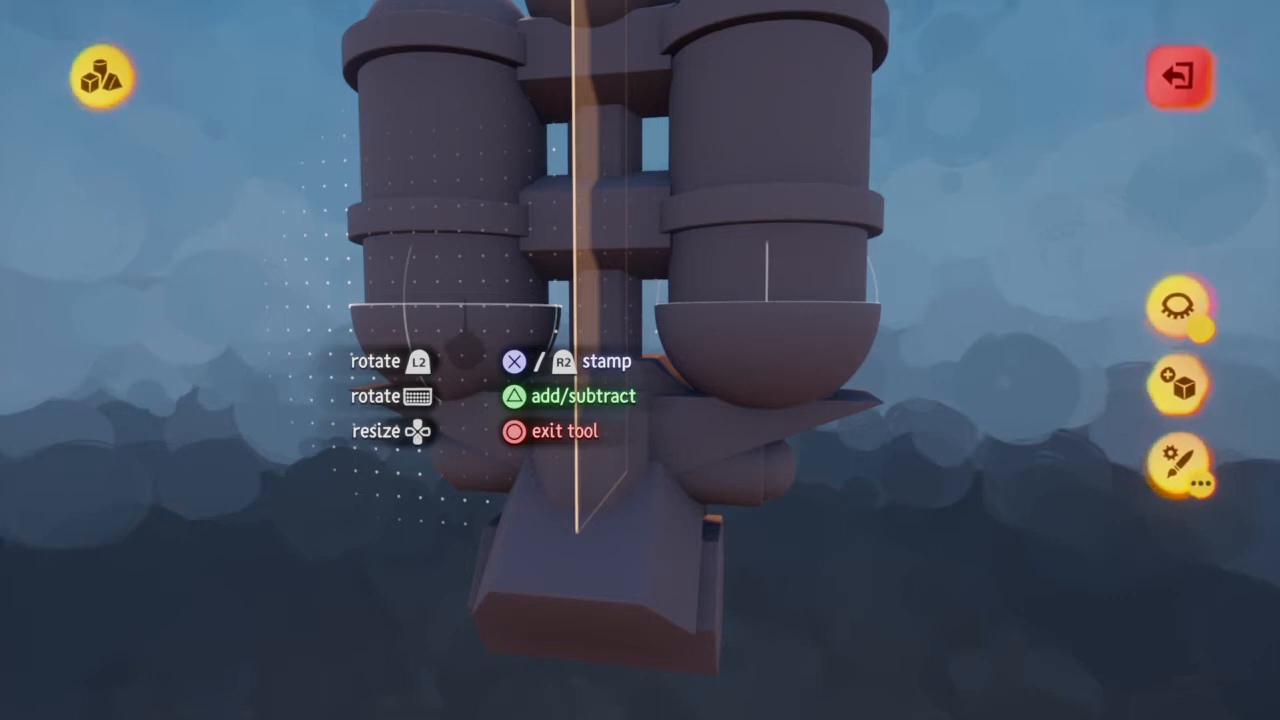
key(l1+square)
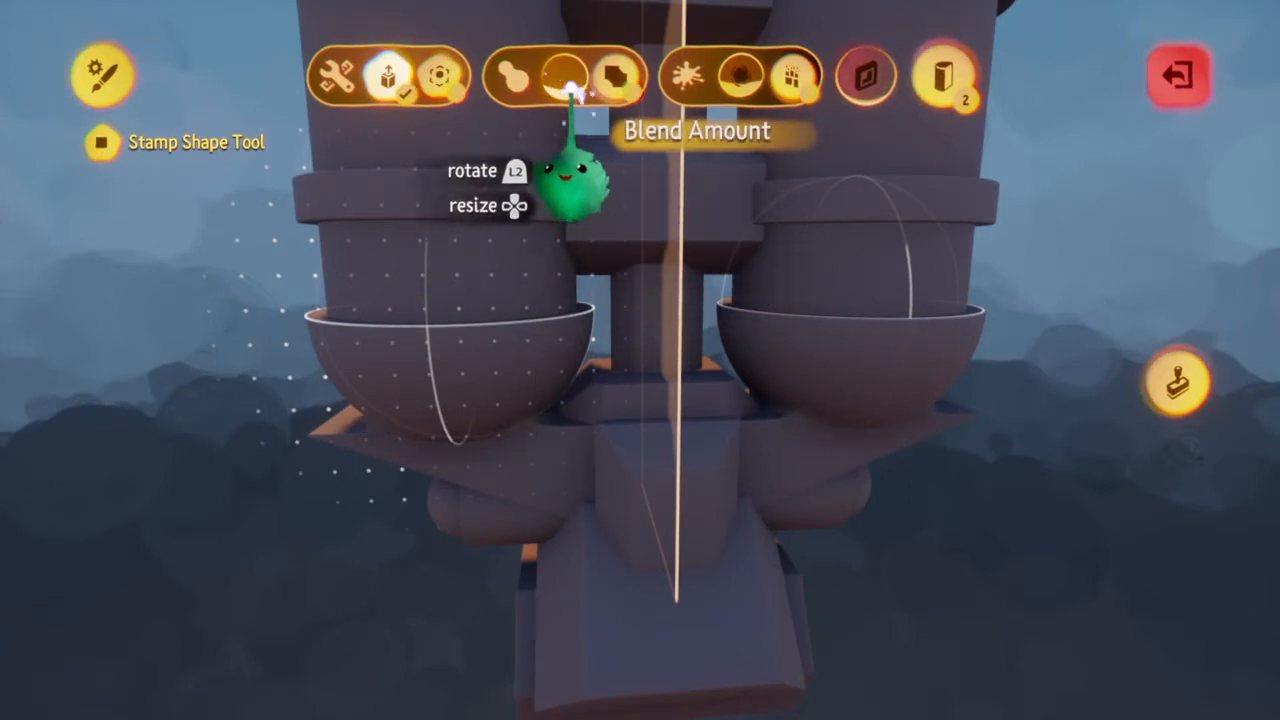
key(circle)
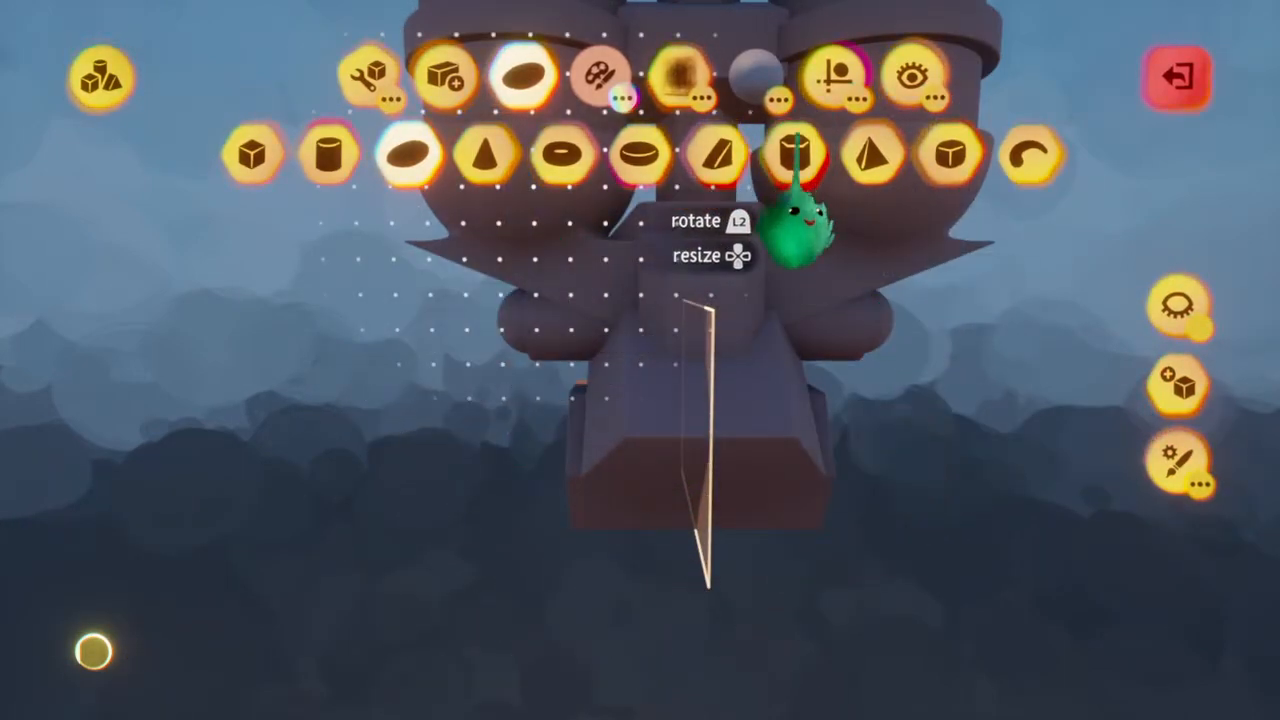
Add a mirrored, stretched hexagonal prism between the bowls and the wings, and leave sculpt mode
click(794, 153)
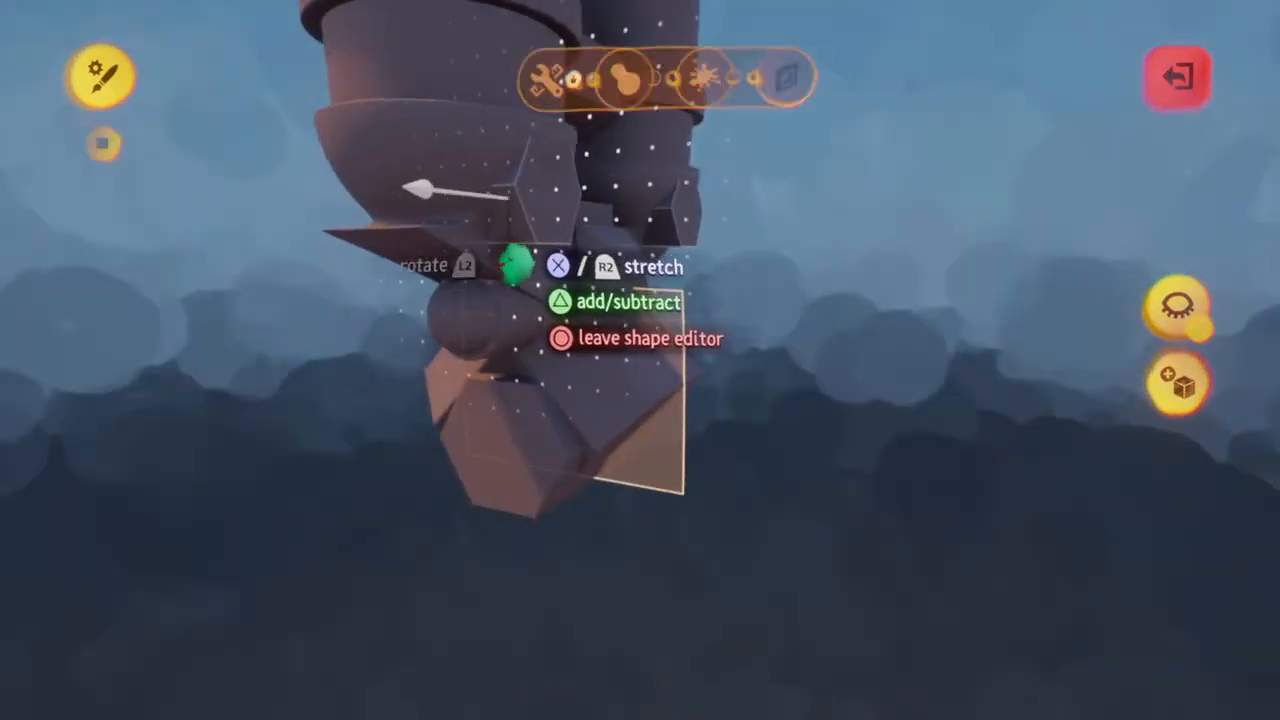
key(Escape)
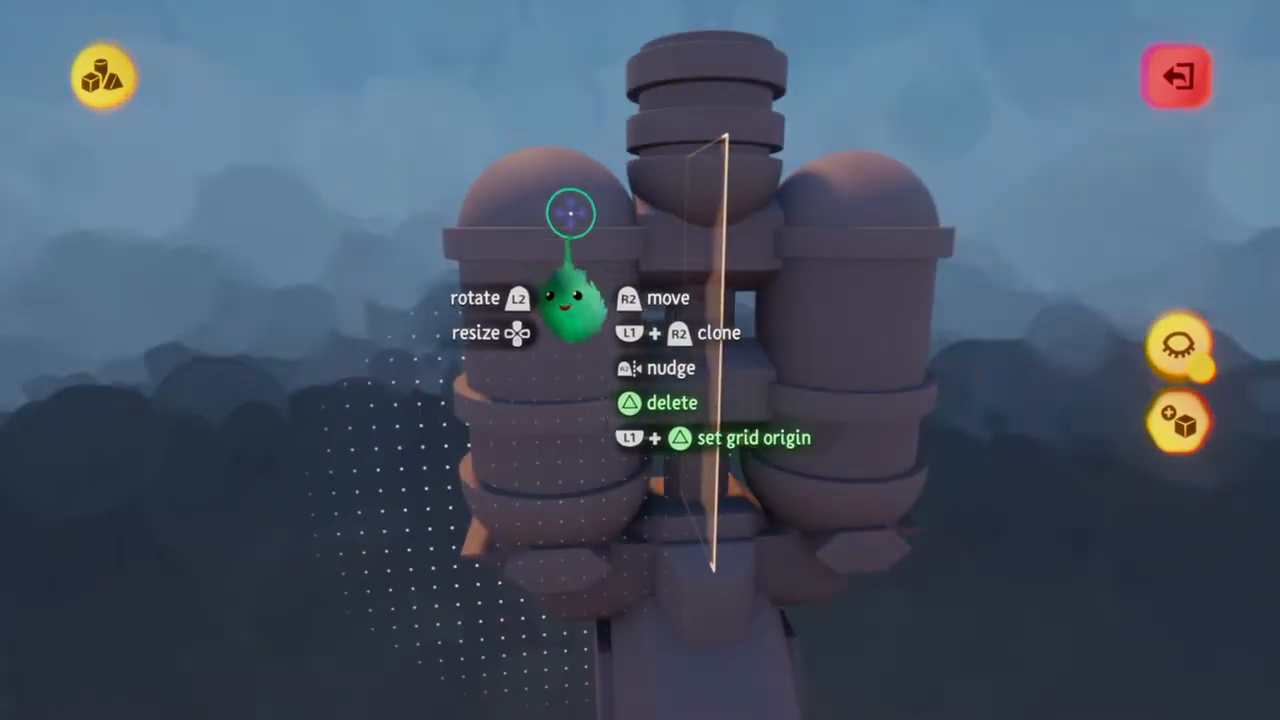
key(Escape)
click(686, 180)
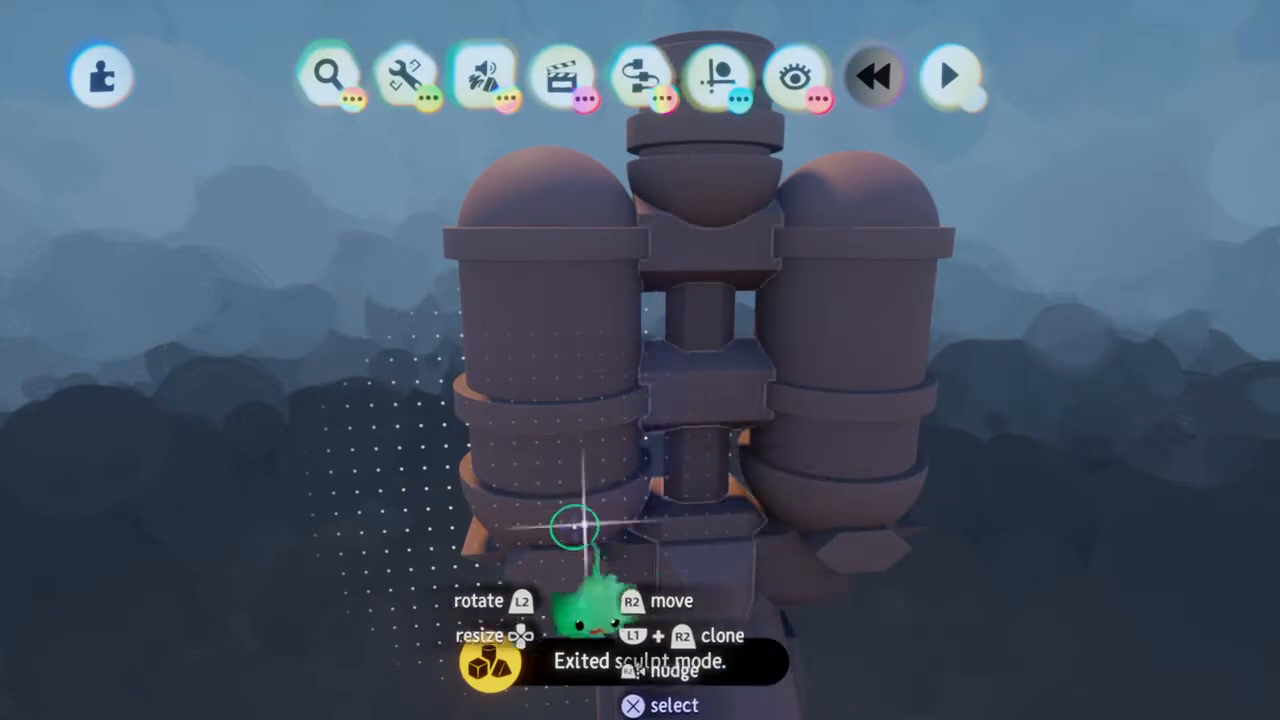
Re-enter the sculpture, cap the mirrored tank domes with the donut shape, and add a small cylinder on top for editing
click(557, 564)
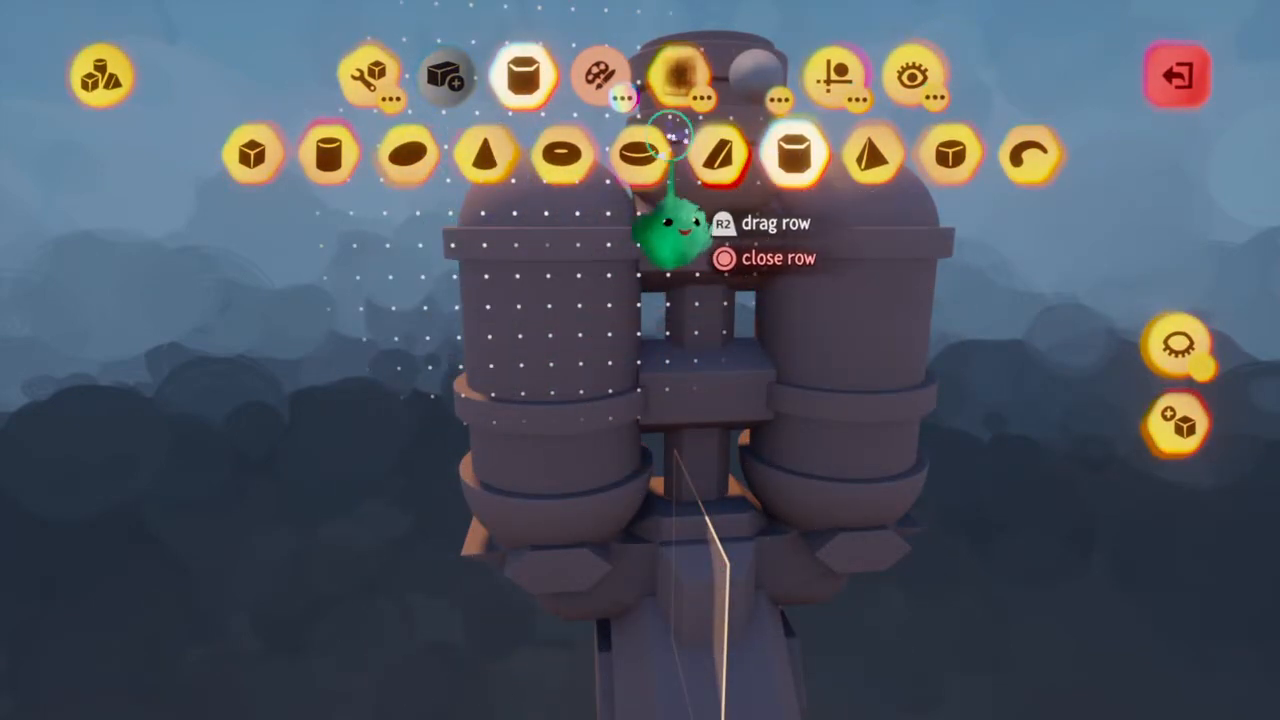
click(640, 152)
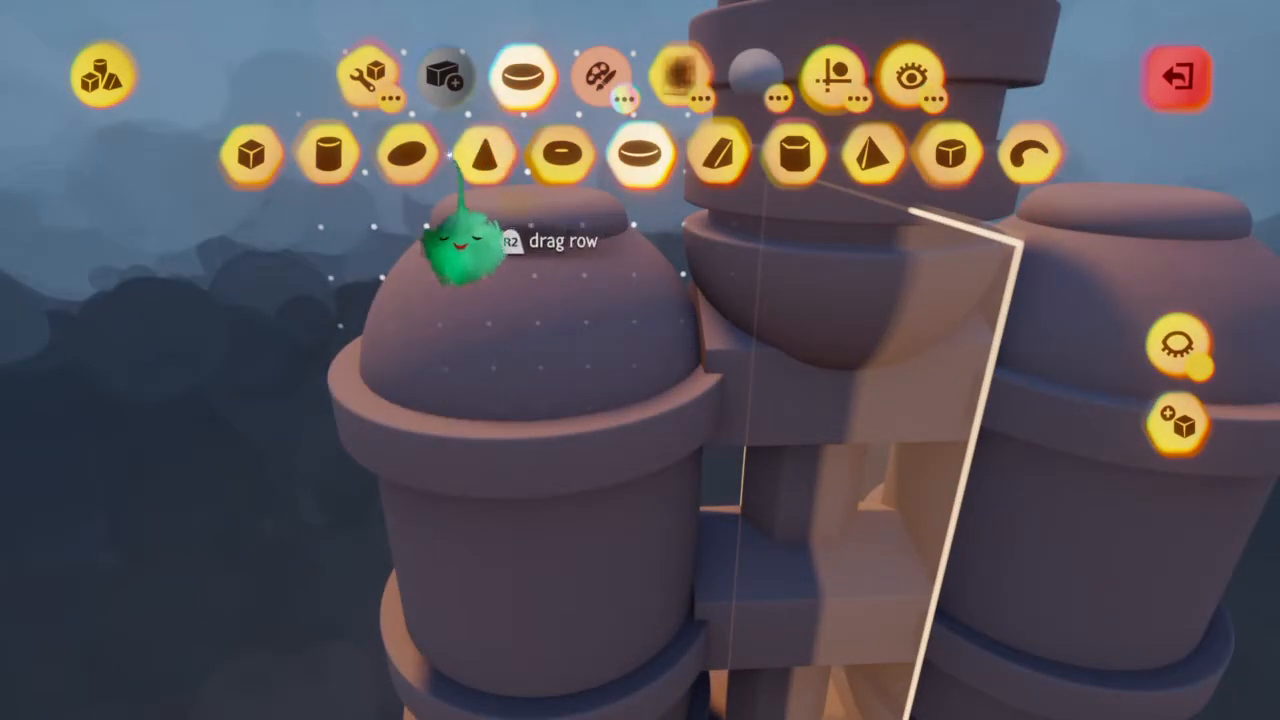
click(330, 155)
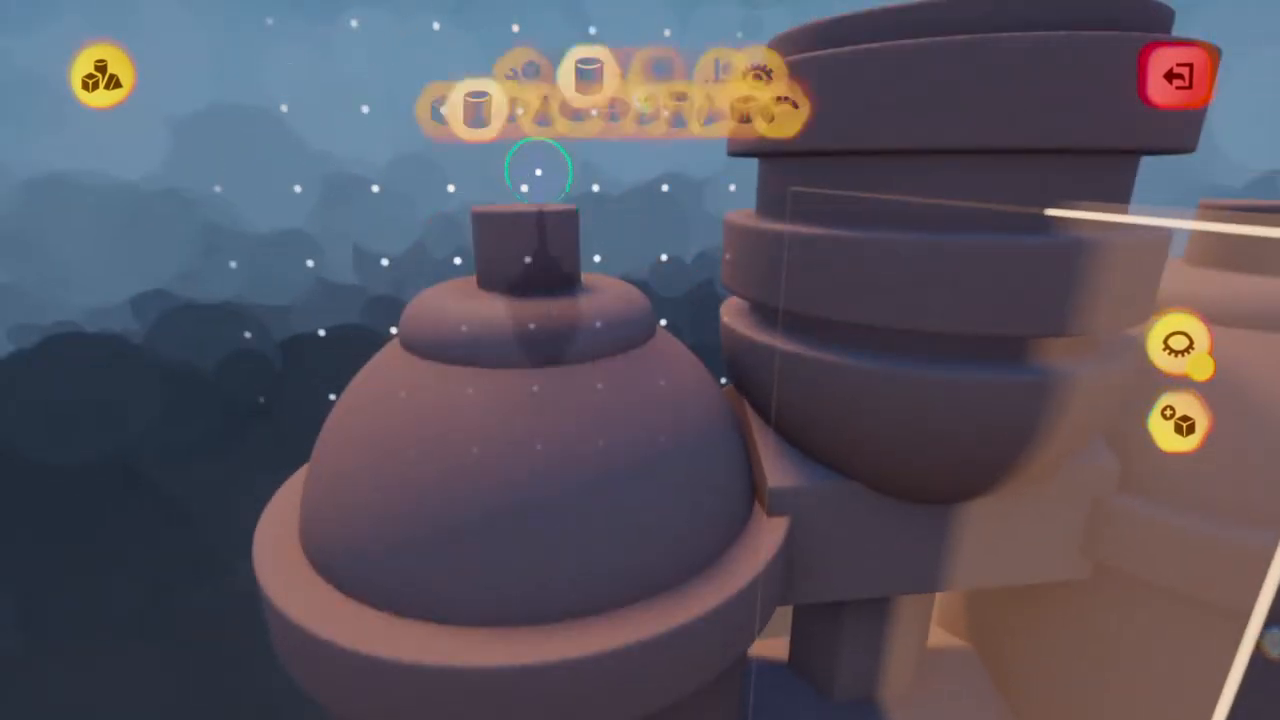
click(368, 78)
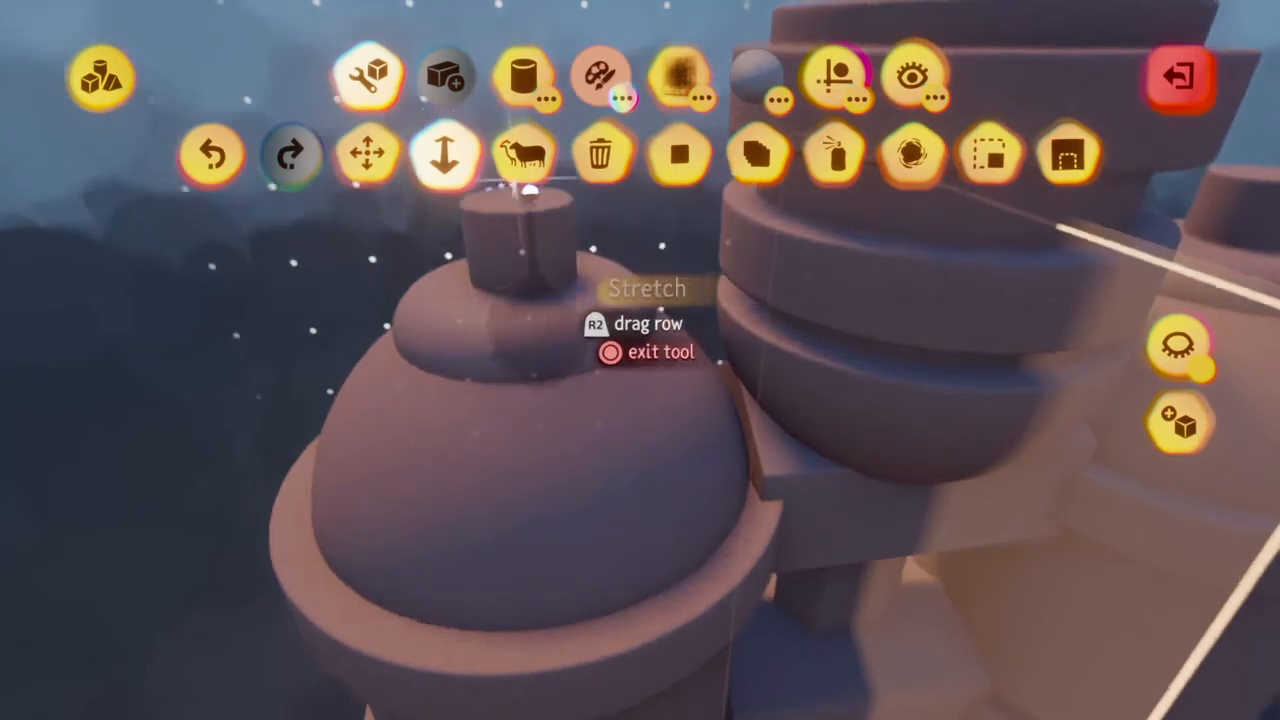
click(443, 152)
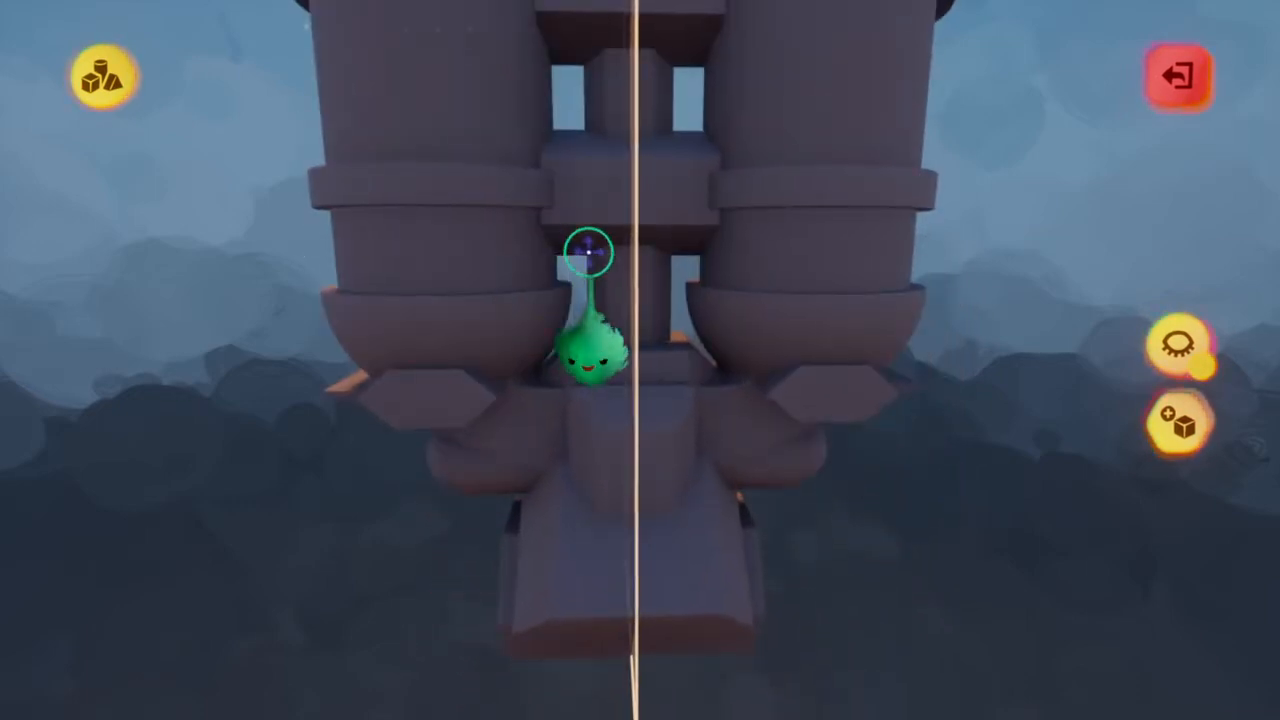
Leave sculpt mode and open the sculpture around the lower base block for sculpting
key(Escape)
scroll(628, 300, down, 3)
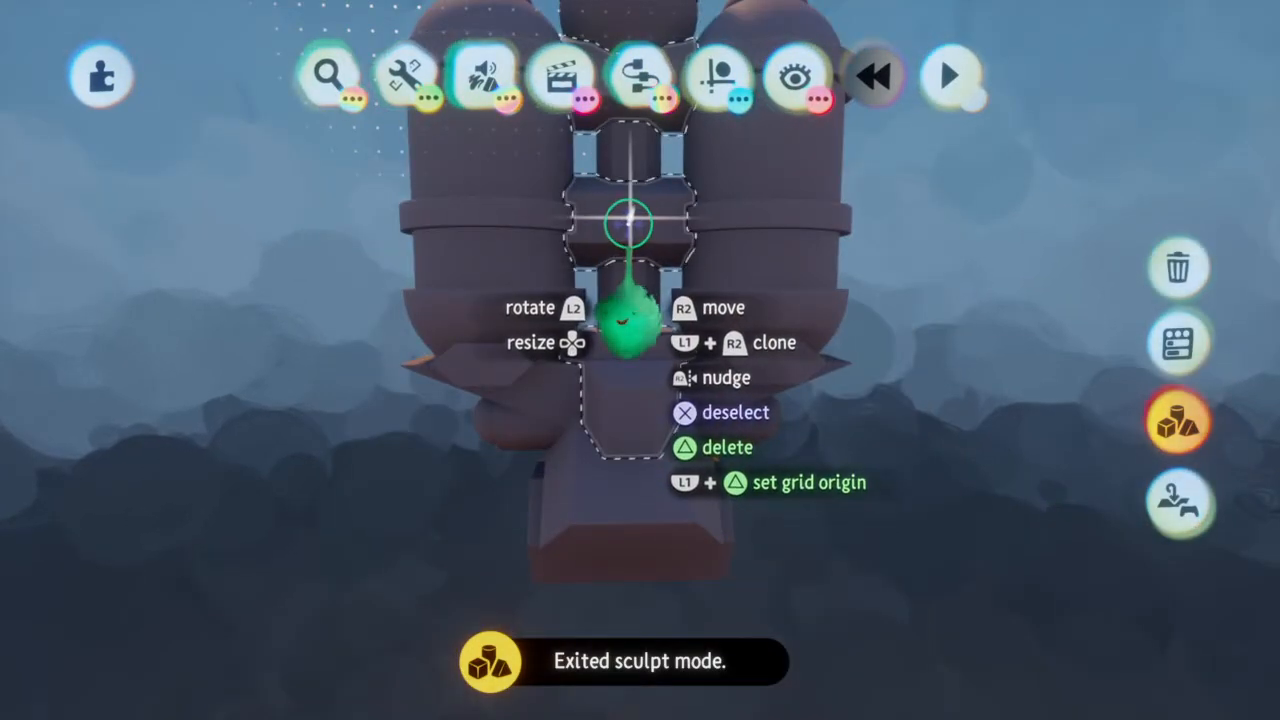
mouse_move(631, 417)
middle_down()
mouse_move(629, 474)
mouse_move(630, 417)
mouse_move(666, 383)
mouse_move(672, 336)
middle_up()
click(670, 425)
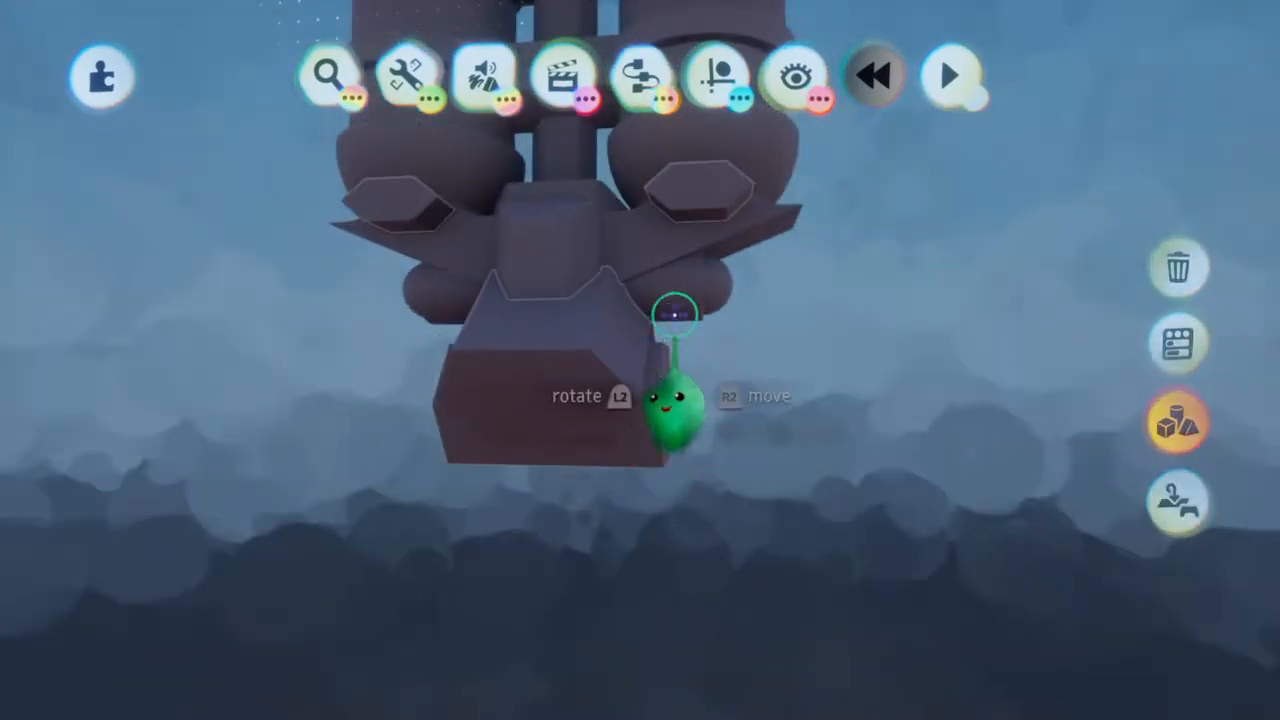
click(533, 240)
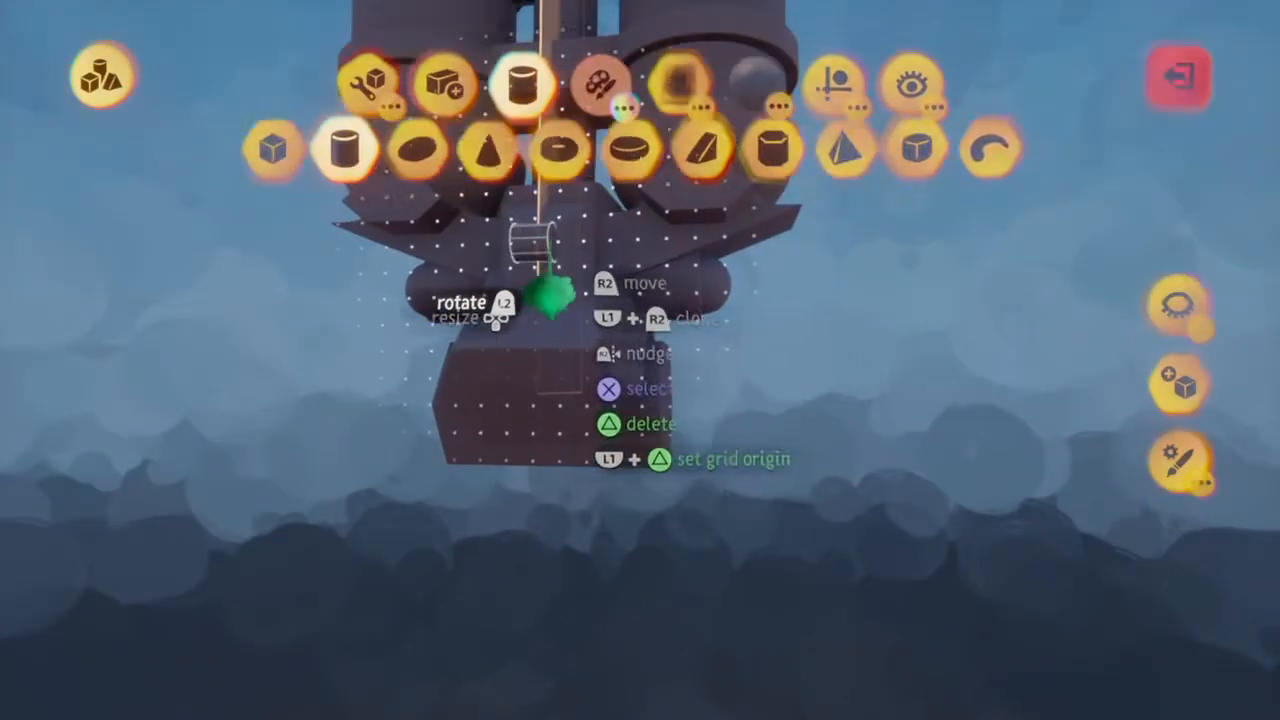
Select the hexagonal prism, shrink and turn it, and stamp it mirrored on both sides of the base block
mouse_move(690, 378)
middle_down()
mouse_move(691, 405)
mouse_move(690, 380)
middle_up()
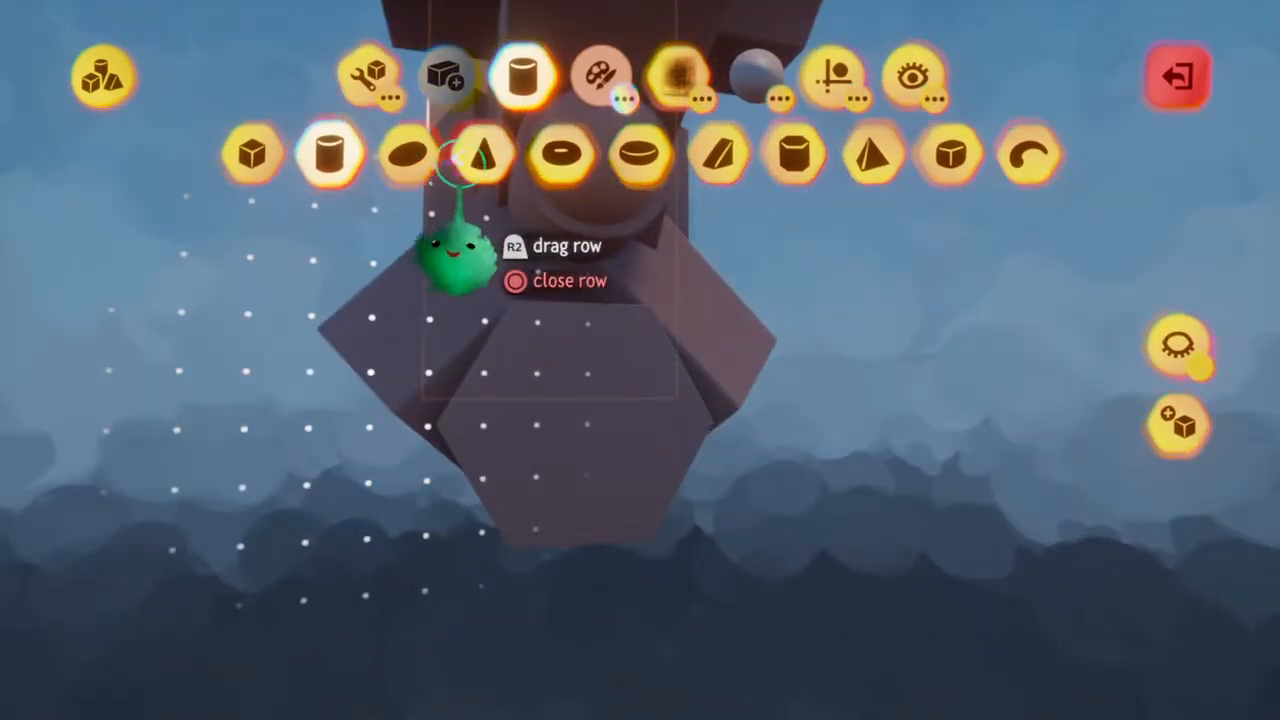
click(794, 155)
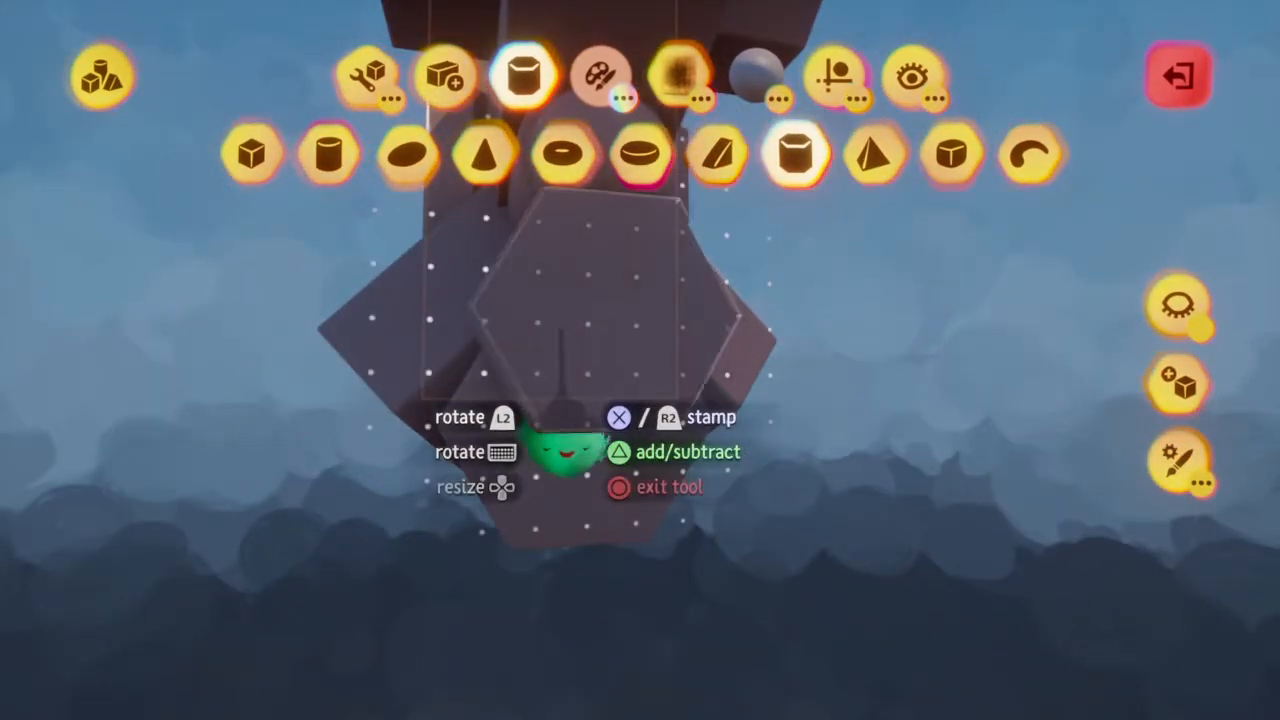
middle_drag(563, 358, 563, 350)
middle_drag(563, 447, 520, 435)
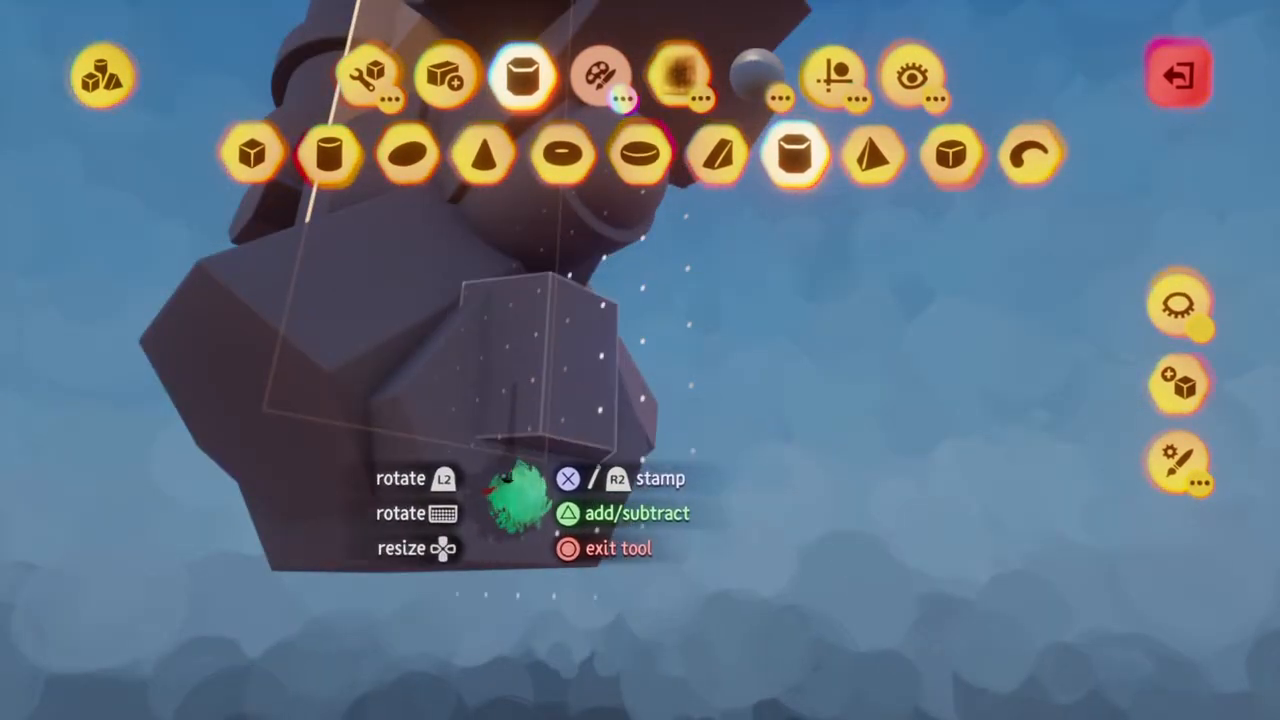
middle_drag(517, 520, 525, 466)
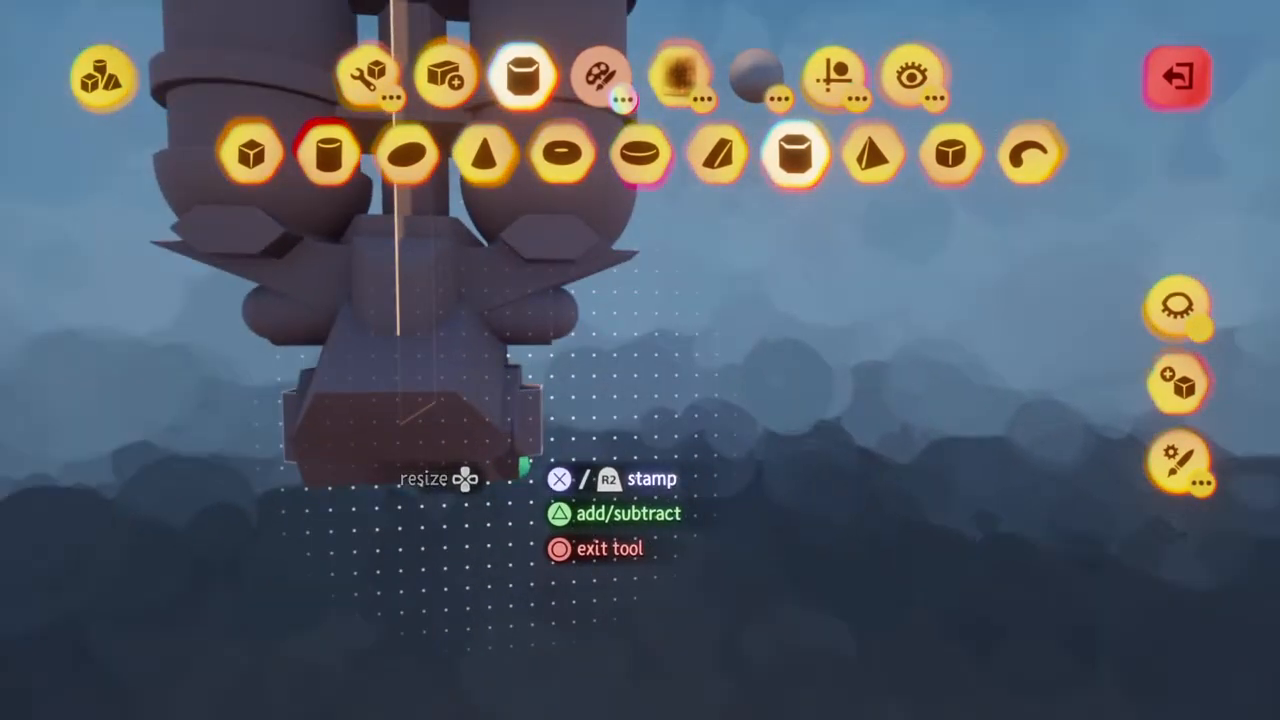
click(525, 466)
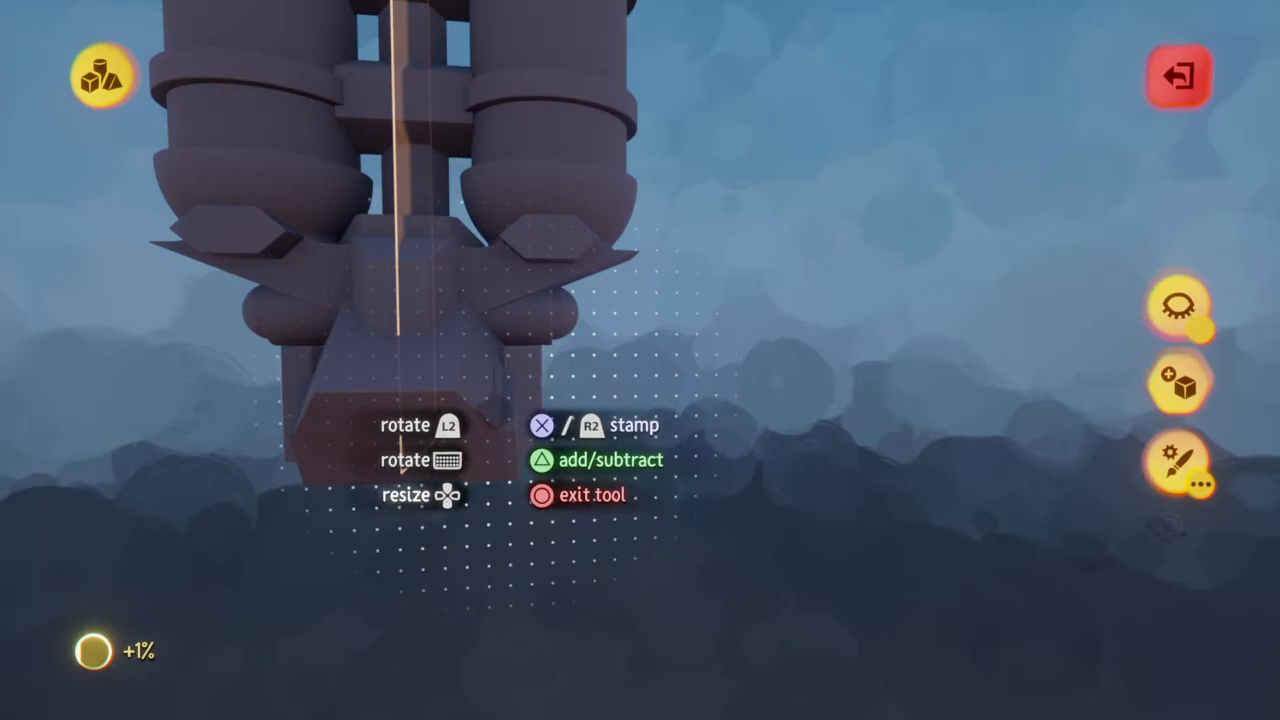
Extend the mirrored side prisms upward towards the rounded pods under the wings, and leave sculpt mode
middle_drag(497, 460, 495, 400)
key(Escape)
mouse_move(471, 306)
middle_down()
mouse_move(520, 343)
mouse_move(568, 340)
middle_up()
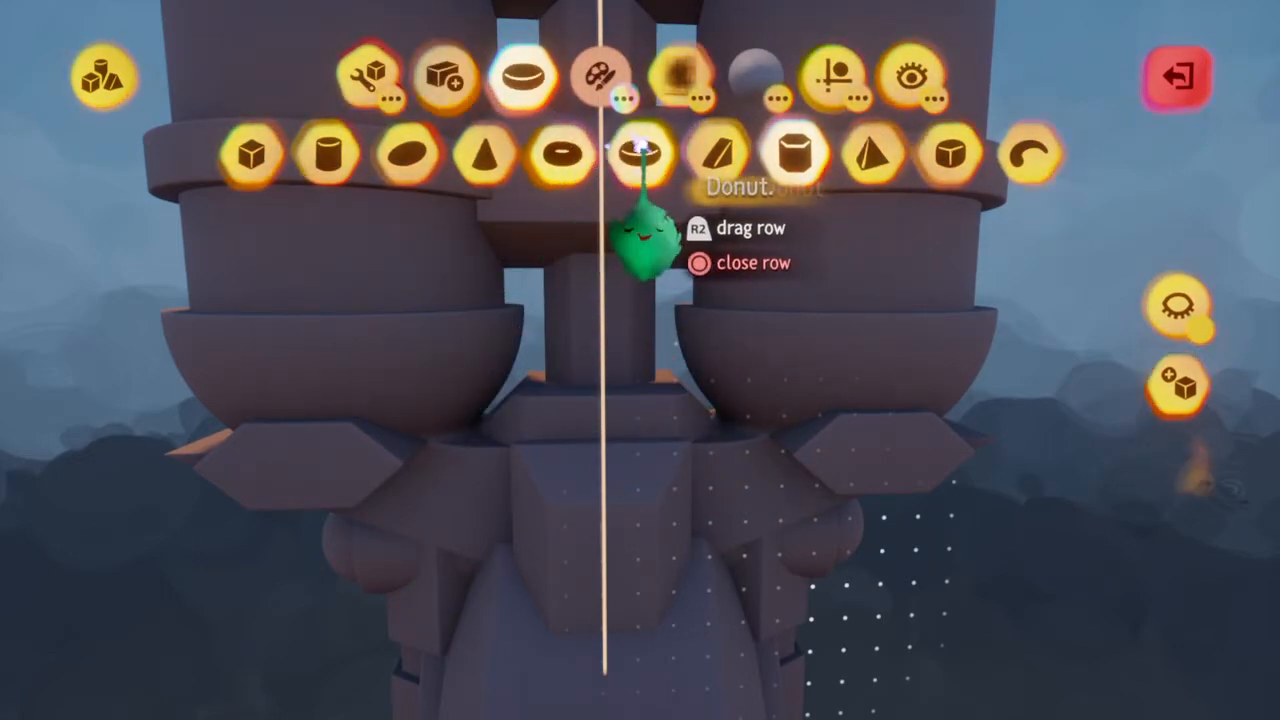
key(Escape)
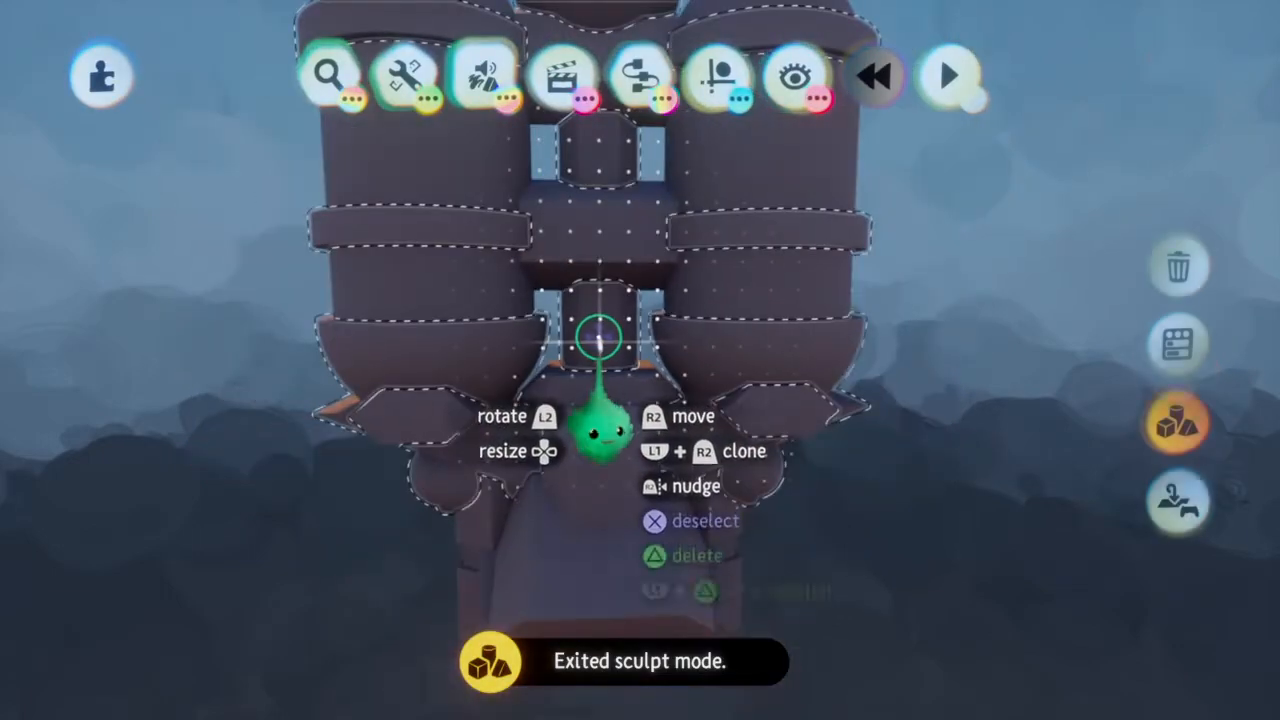
Re-enter the sculpture between the tanks, select the hexagonal prism, and position it enlarged and mirrored in front of the middle connector
click(599, 337)
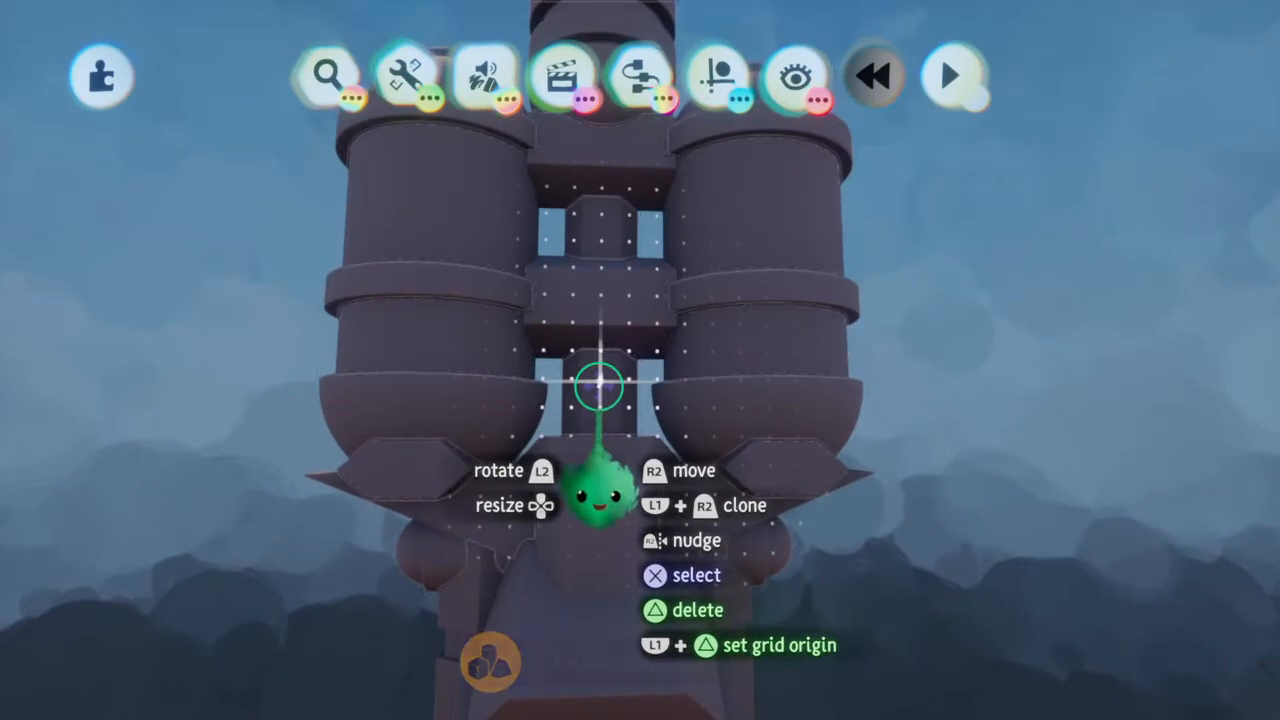
double_click(599, 385)
scroll(597, 311, up, 5)
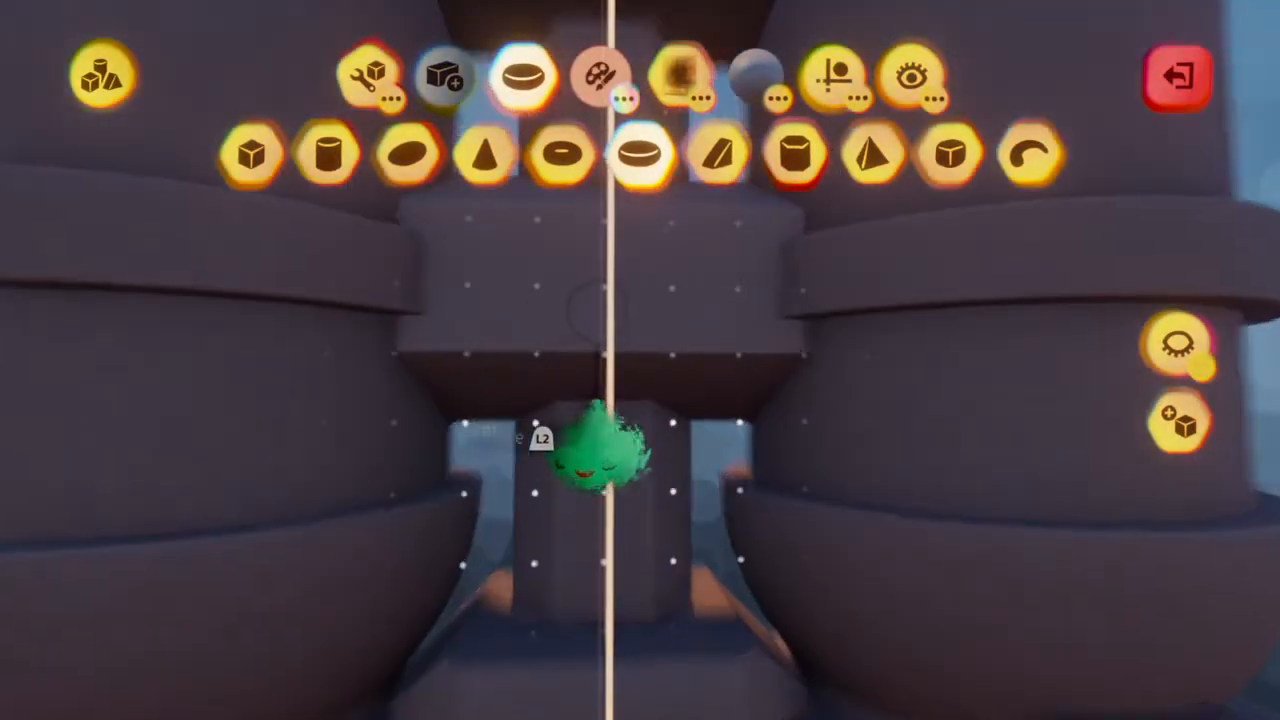
click(795, 152)
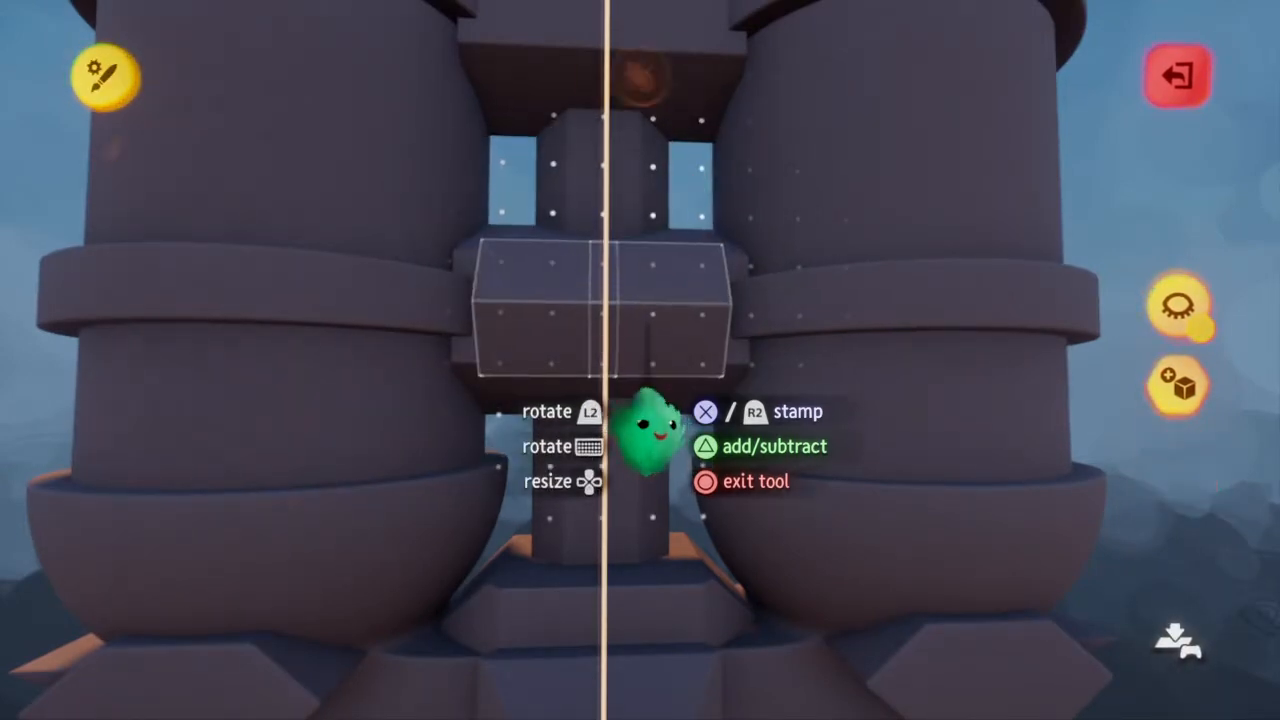
drag(660, 308, 648, 325)
key(Escape)
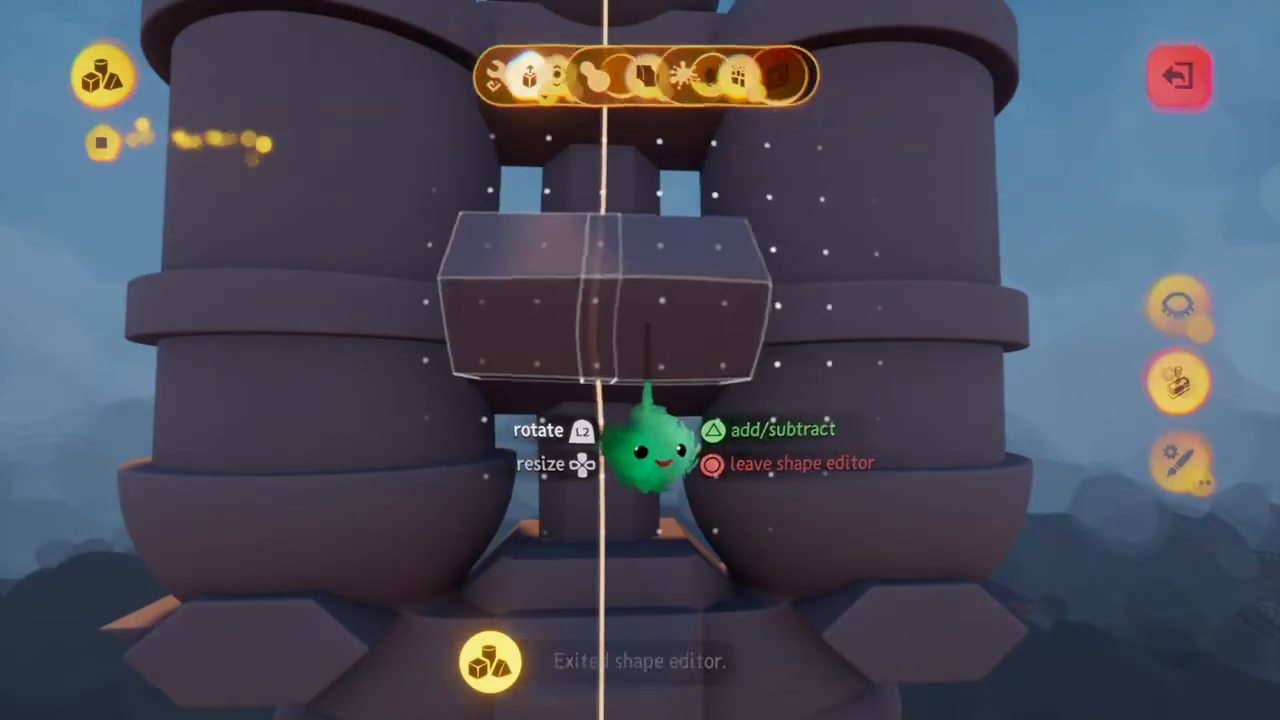
middle_drag(648, 325, 646, 320)
Stretch the mirrored prism sideways in the shape editor into a wide bar reaching over the tanks, and leave the editor
key(Tab)
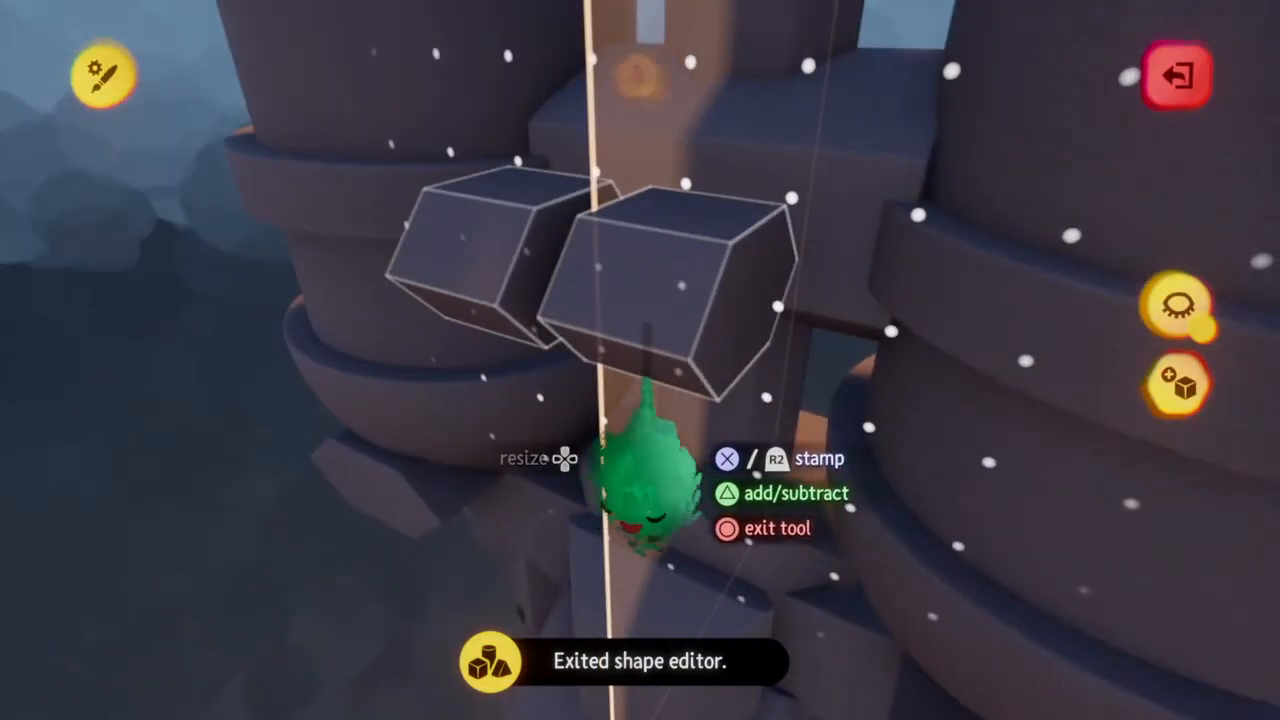
drag(714, 398, 1083, 305)
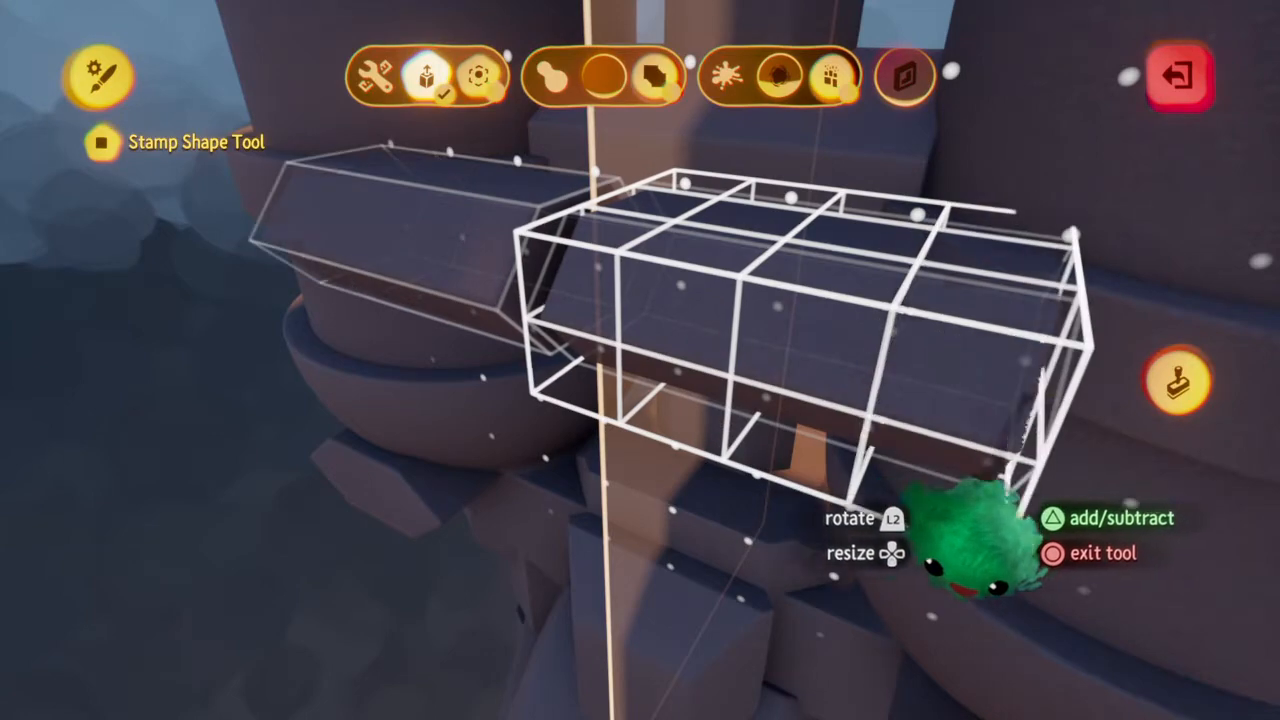
key(Escape)
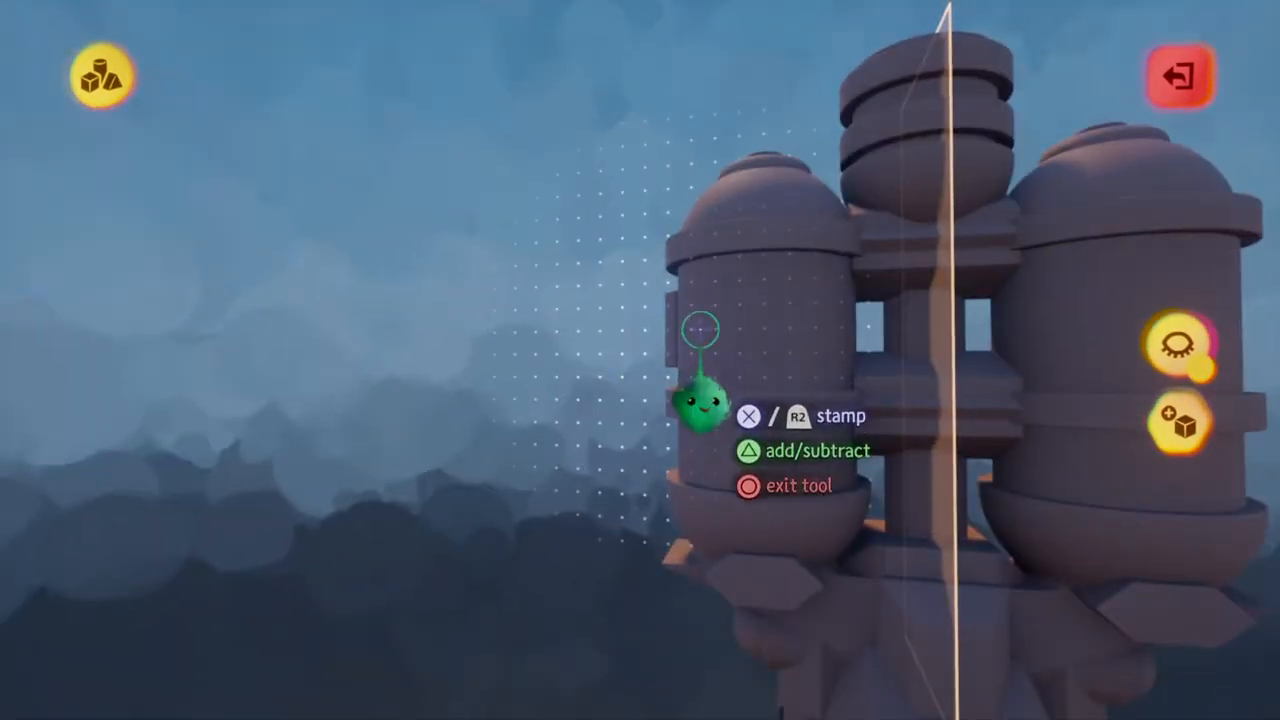
Leave sculpt mode, deselect the ringed sculpture, and select the sculpture with the cross-connectors between the tanks
key(Escape)
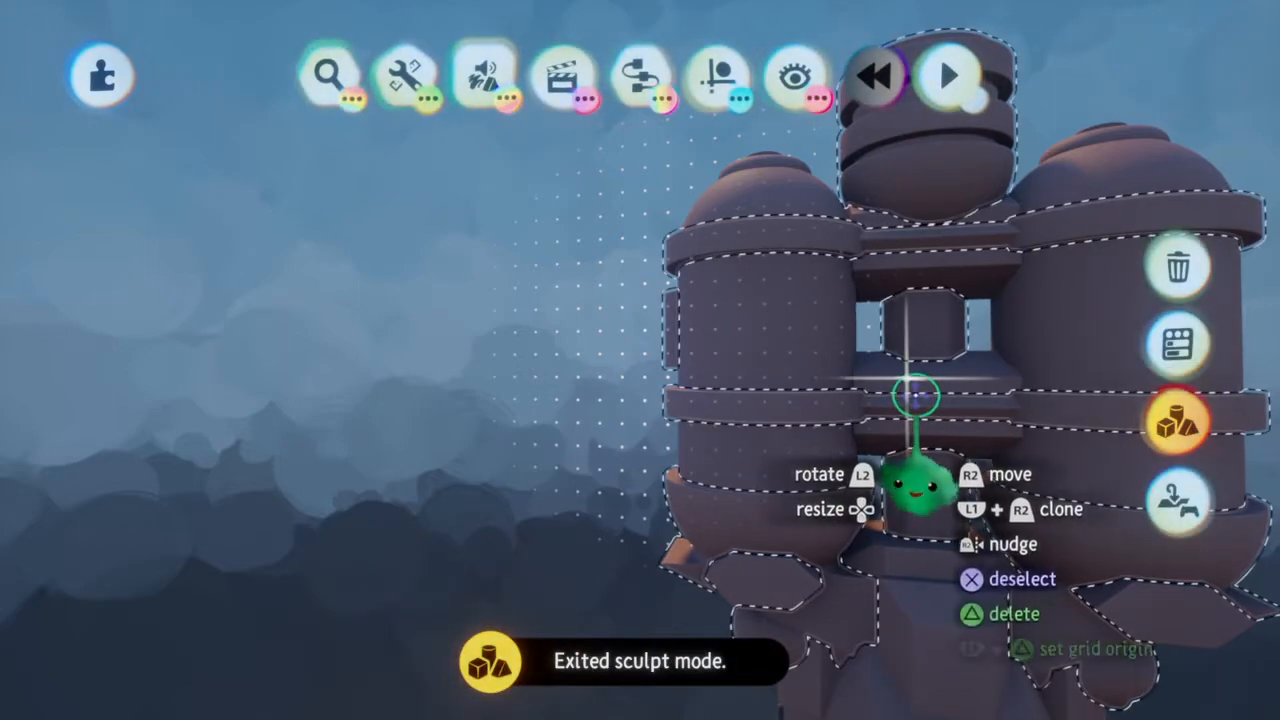
click(915, 395)
click(862, 372)
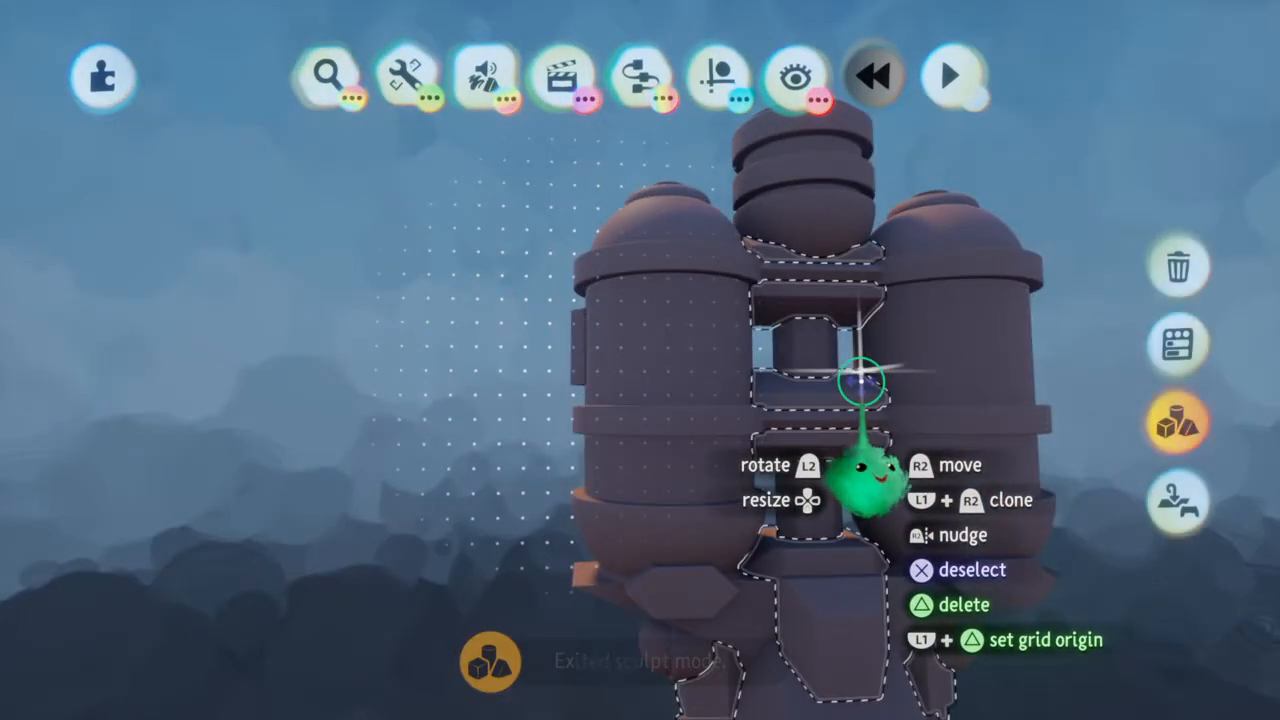
Deselect the cross-connector sculpture, inspect the ship from several sides, and select the sculpture containing the twin tanks
click(862, 381)
click(765, 230)
click(765, 230)
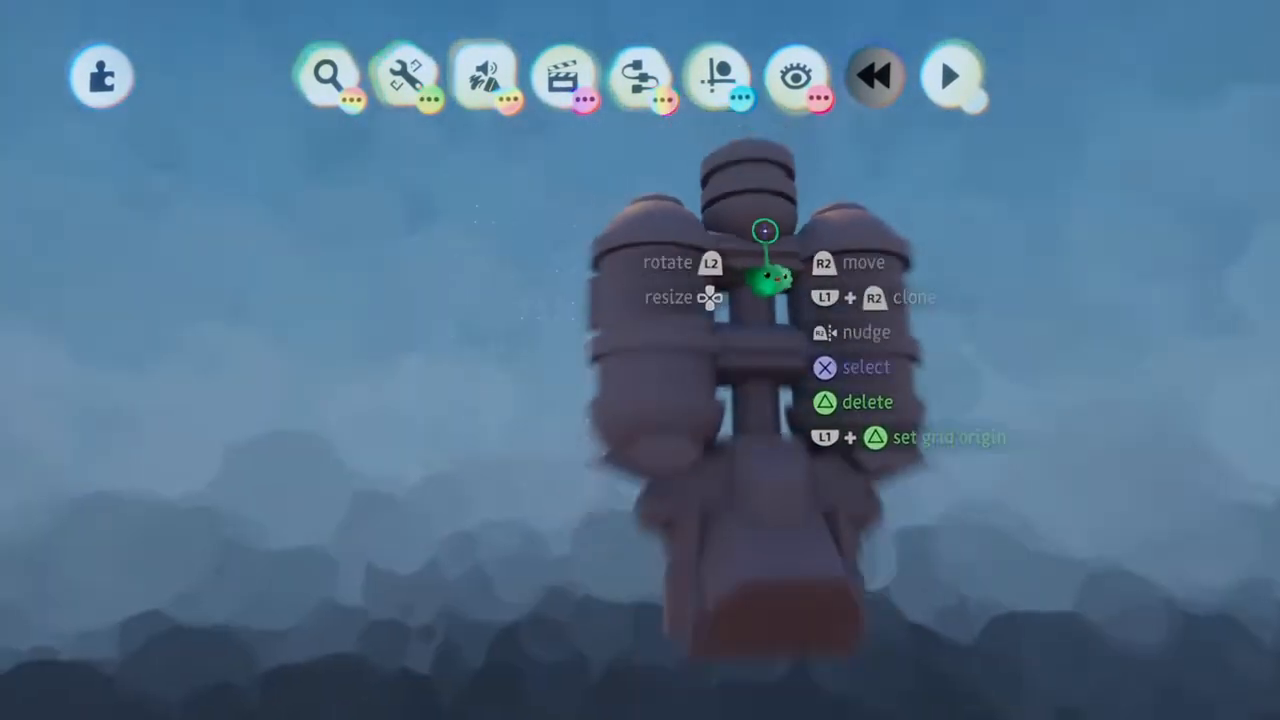
scroll(765, 231, up, 3)
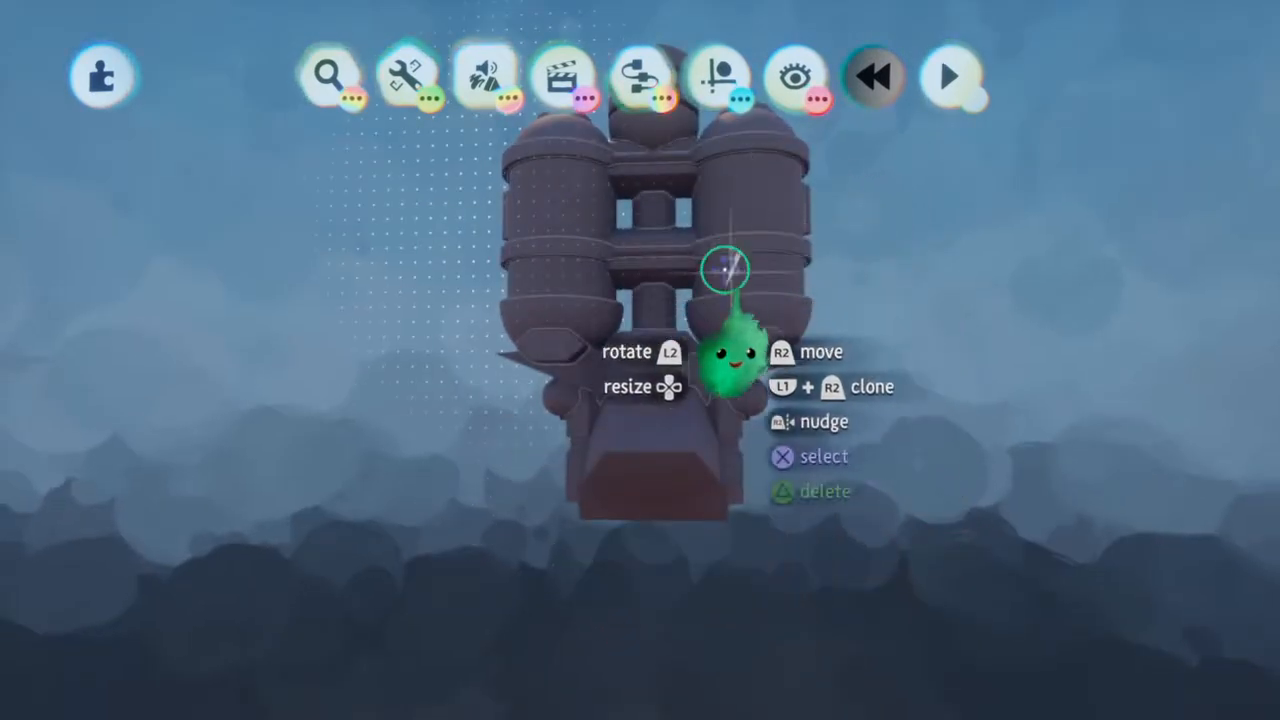
scroll(559, 375, up, 5)
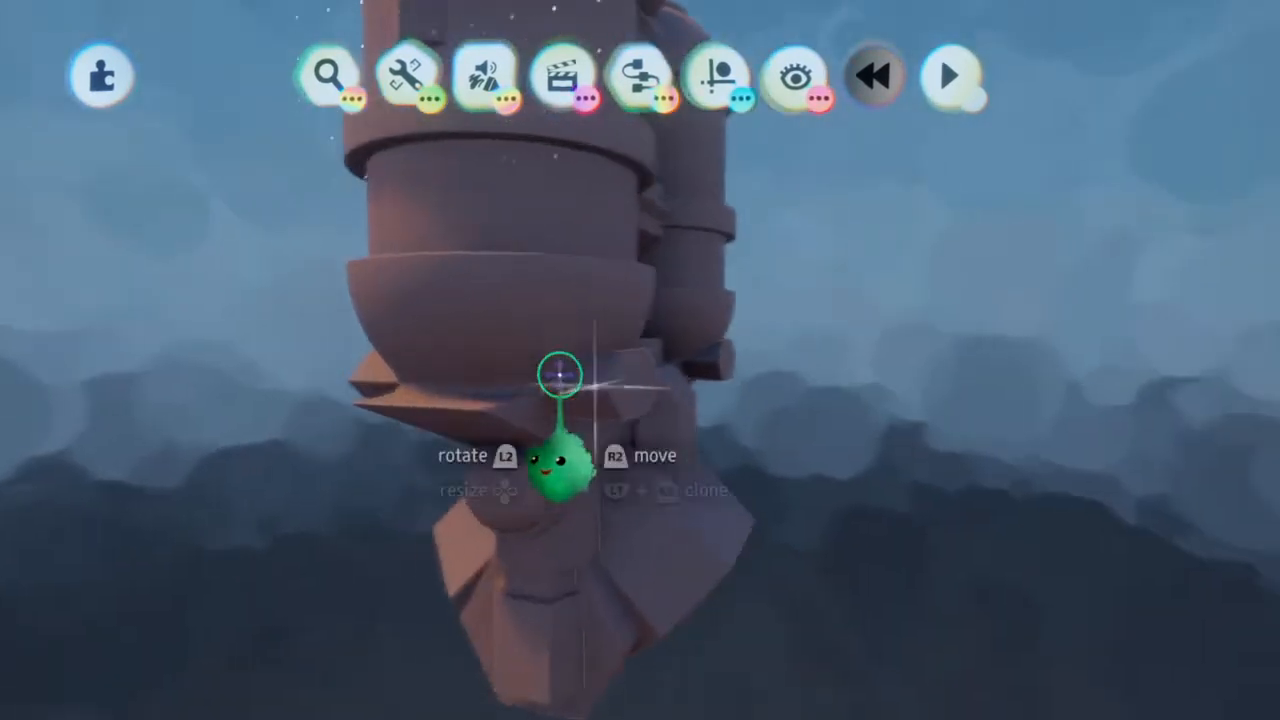
click(559, 375)
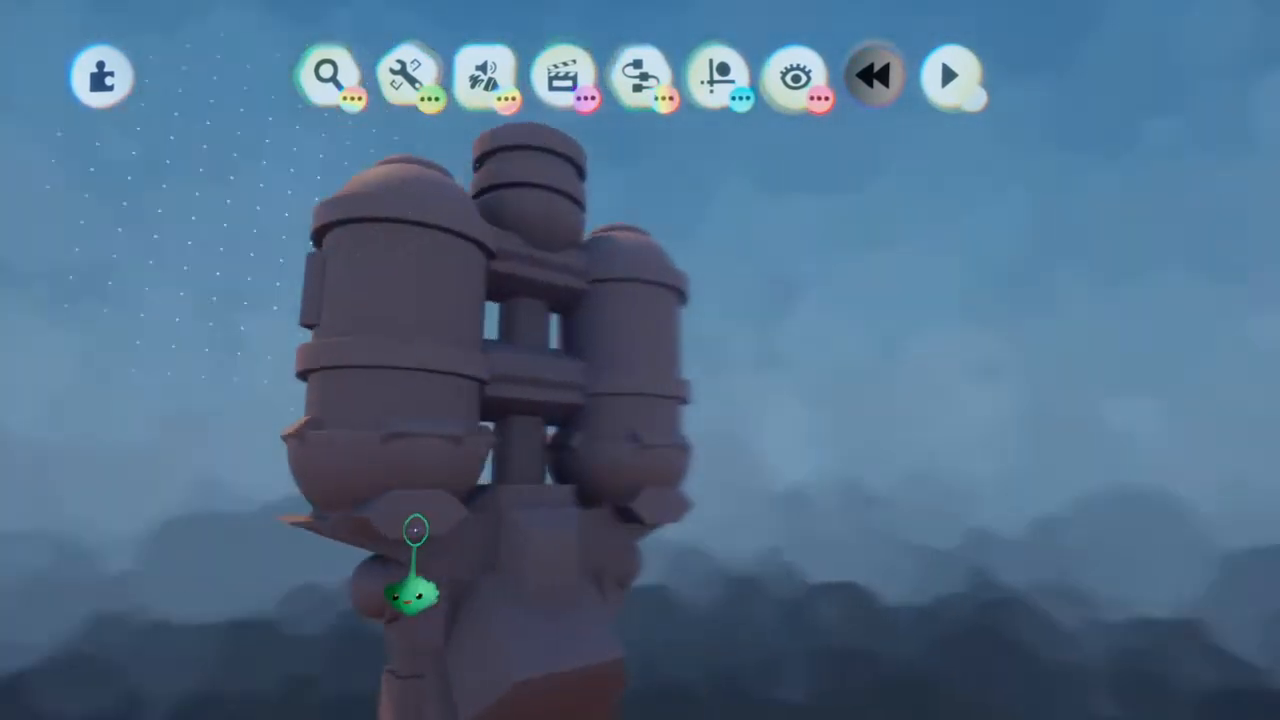
click(463, 538)
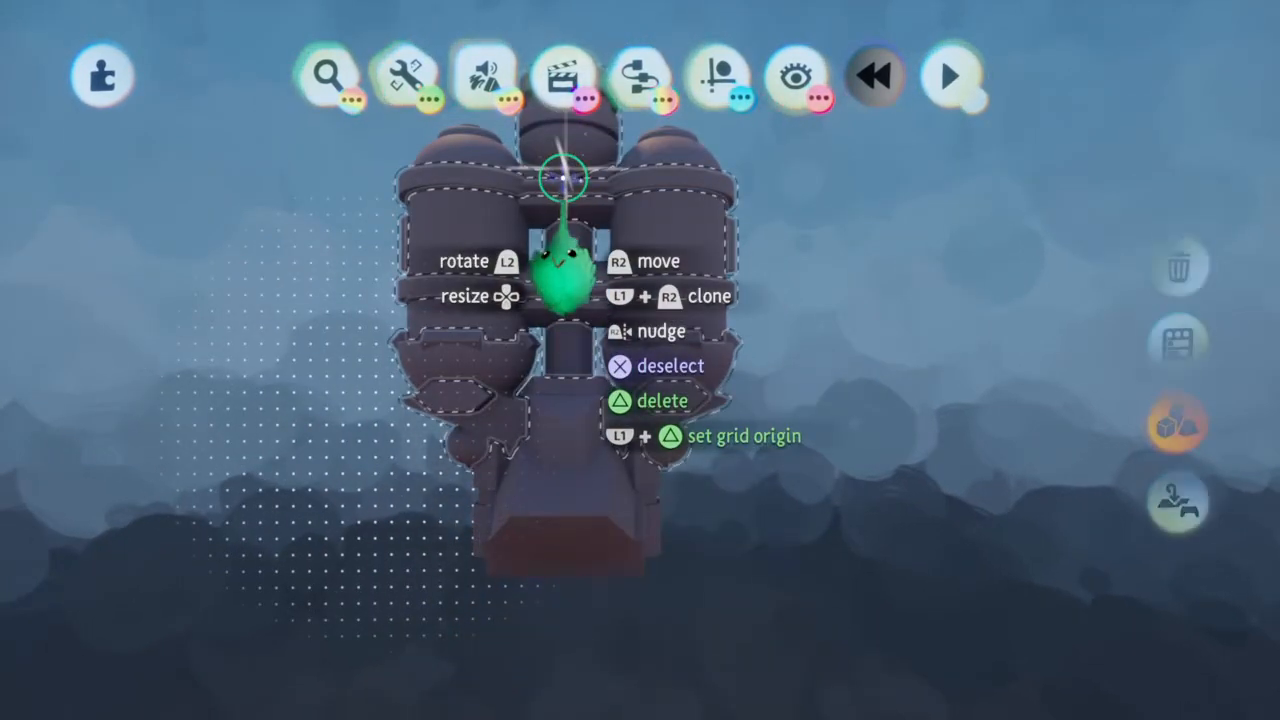
Enter sculpt mode and try a flattened hexagonal prism as a wide block on the sloped front hull
drag(563, 140, 569, 591)
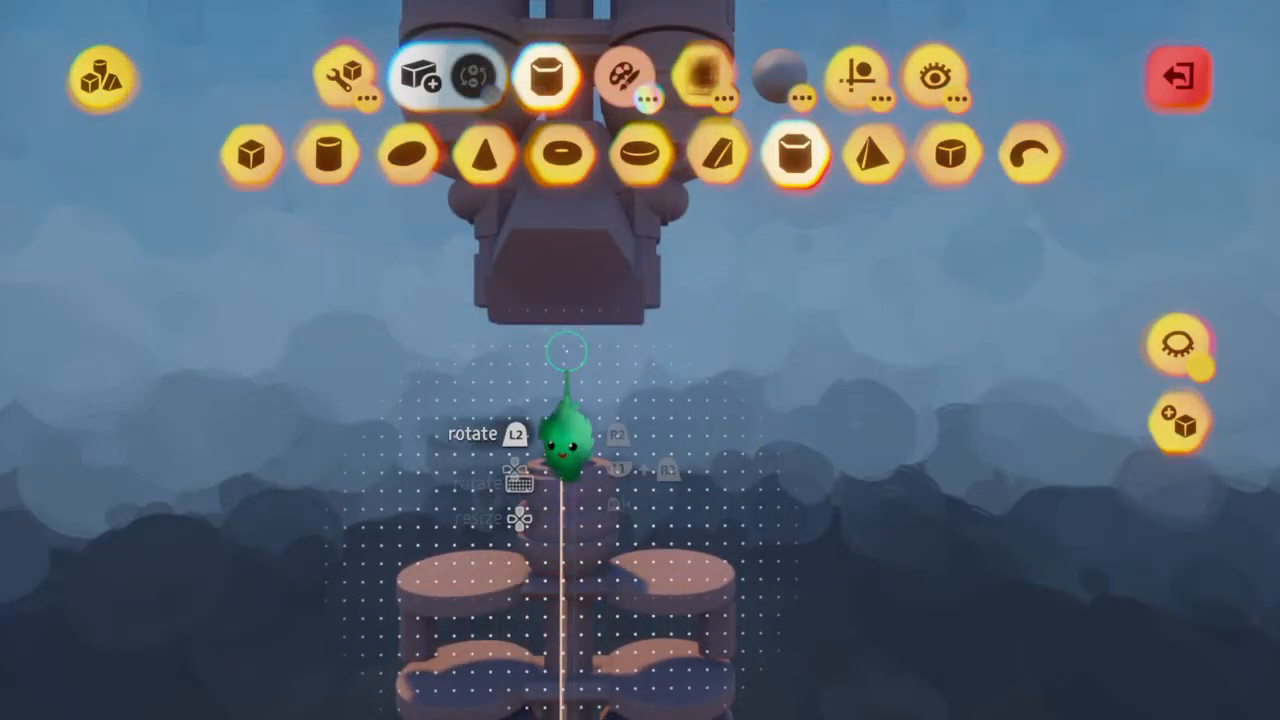
scroll(566, 240, up, 5)
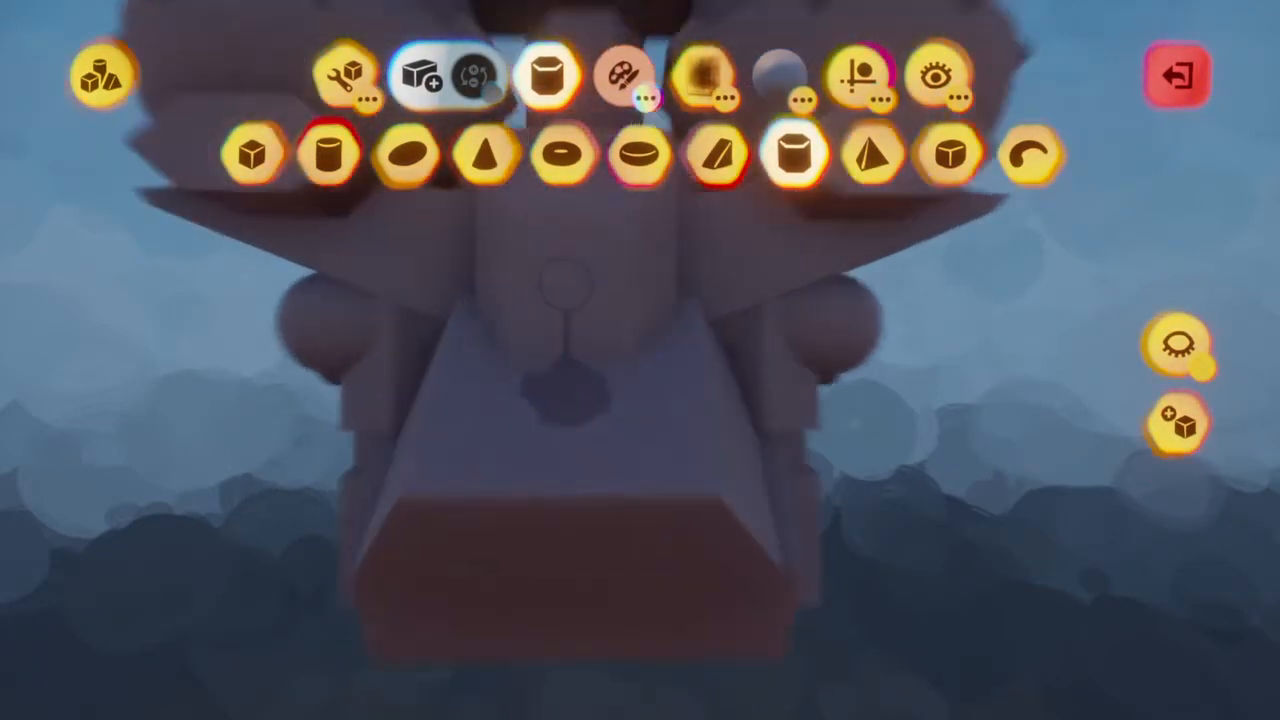
key(triangle)
scroll(597, 330, down, 1)
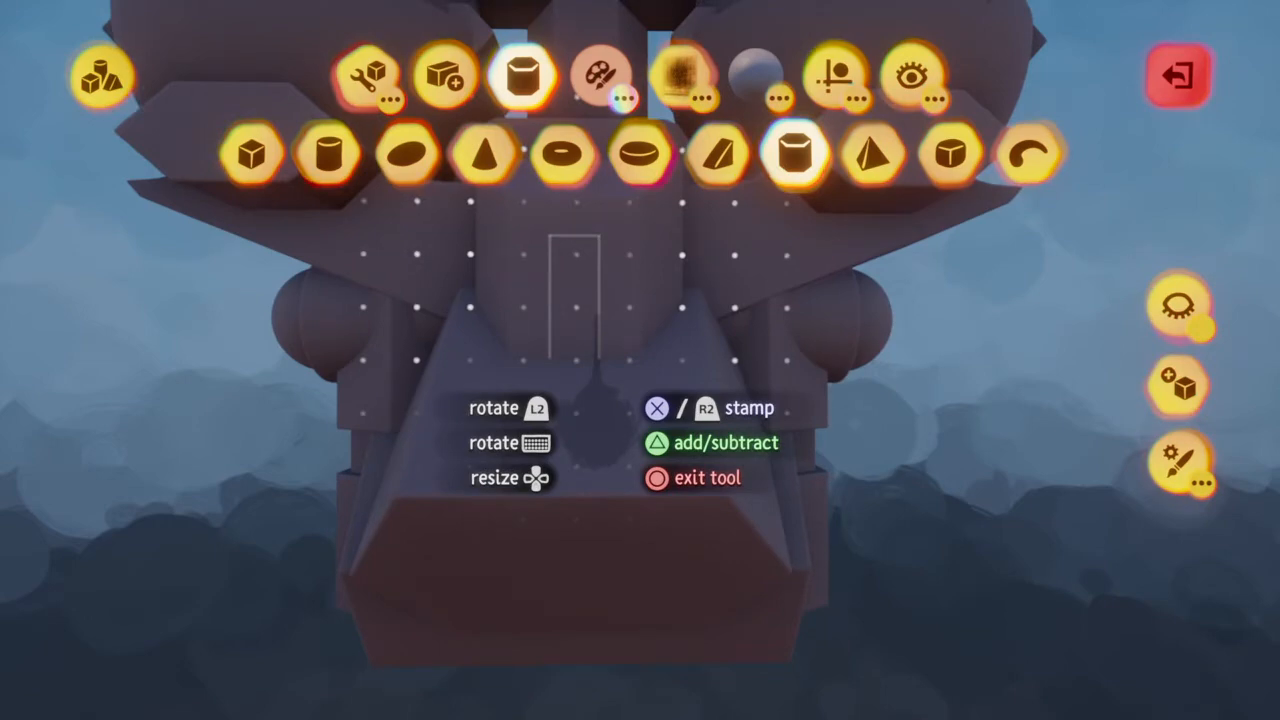
scroll(597, 330, down, 1)
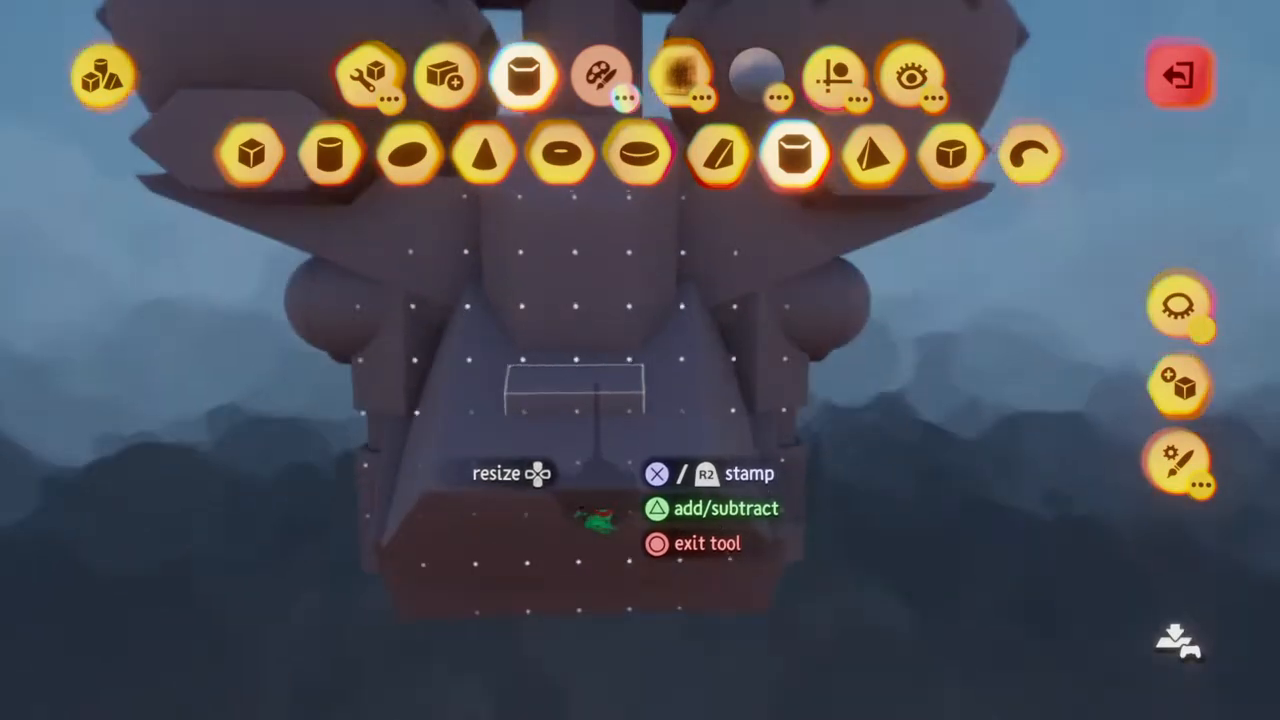
middle_drag(597, 518, 599, 490)
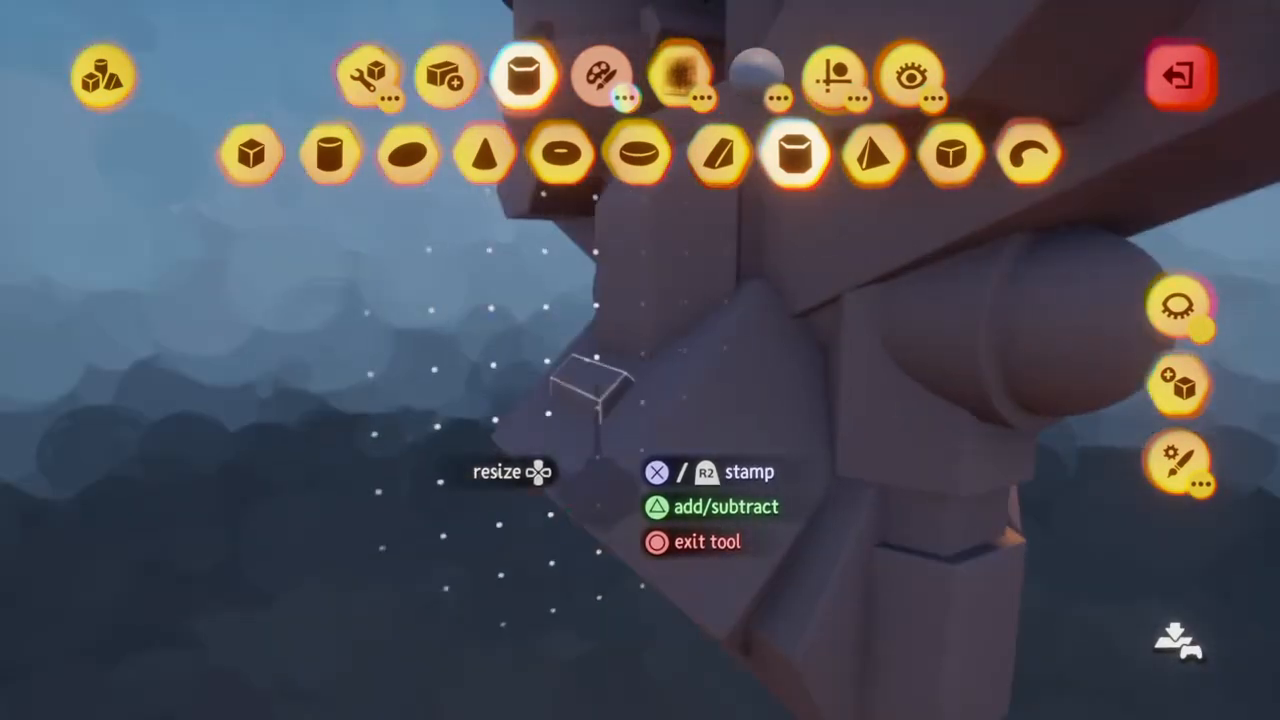
middle_drag(649, 400, 622, 400)
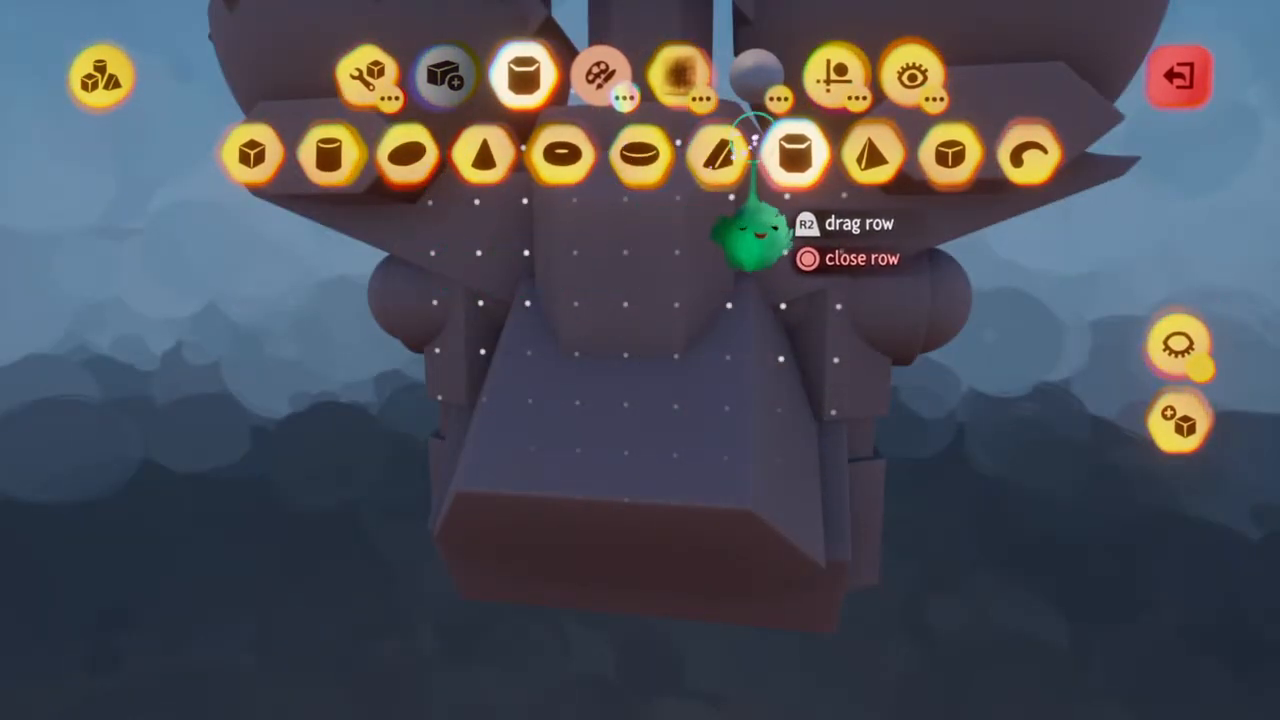
Place mirrored wedges as pointed facets on the front hull panel and along both of its sides
click(718, 153)
scroll(624, 400, down, 2)
drag(626, 400, 728, 400)
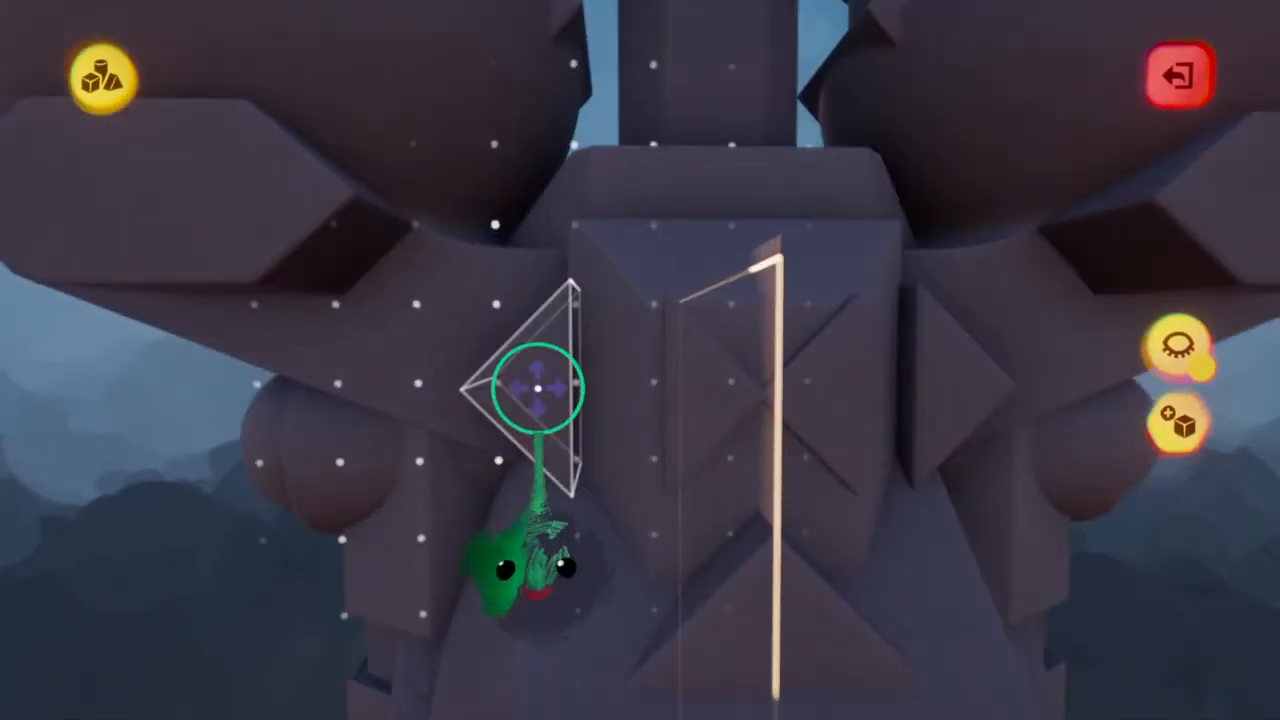
click(538, 388)
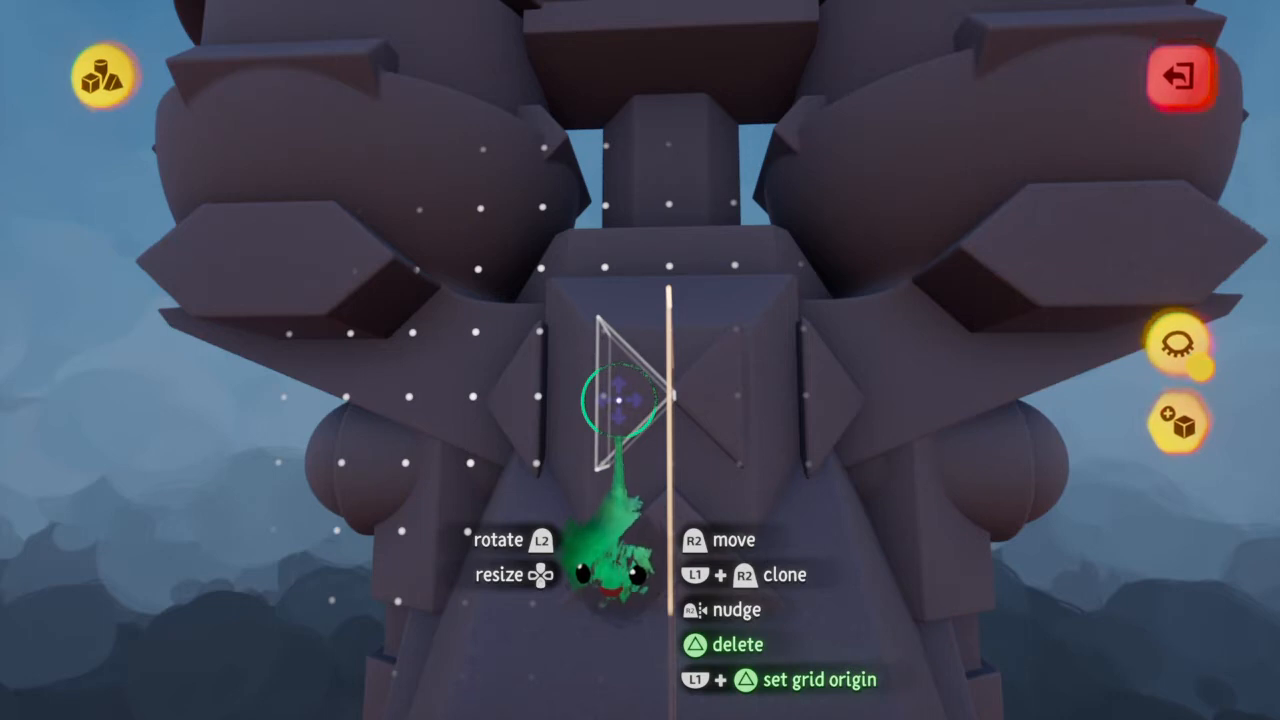
Delete the unwanted shapes around the flat discs and their connectors in the separate group beneath the ship
scroll(618, 400, up, 3)
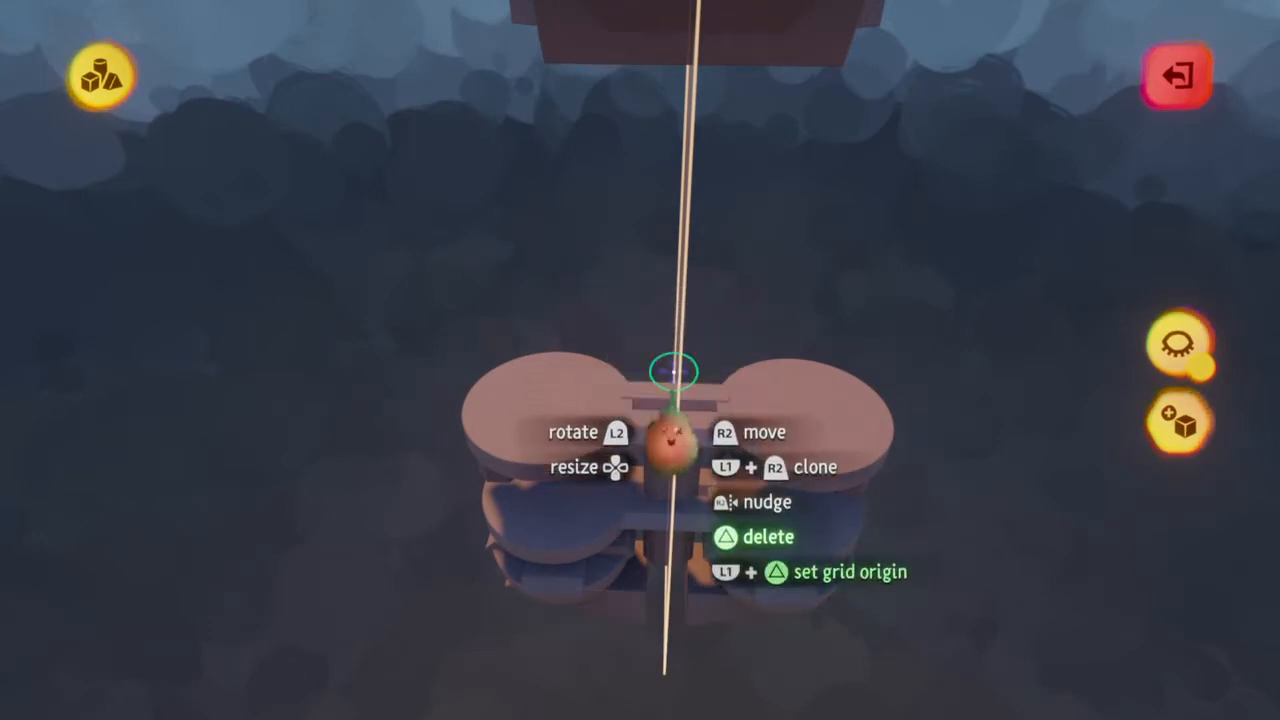
key(Delete)
key(Delete)
key(Delete)
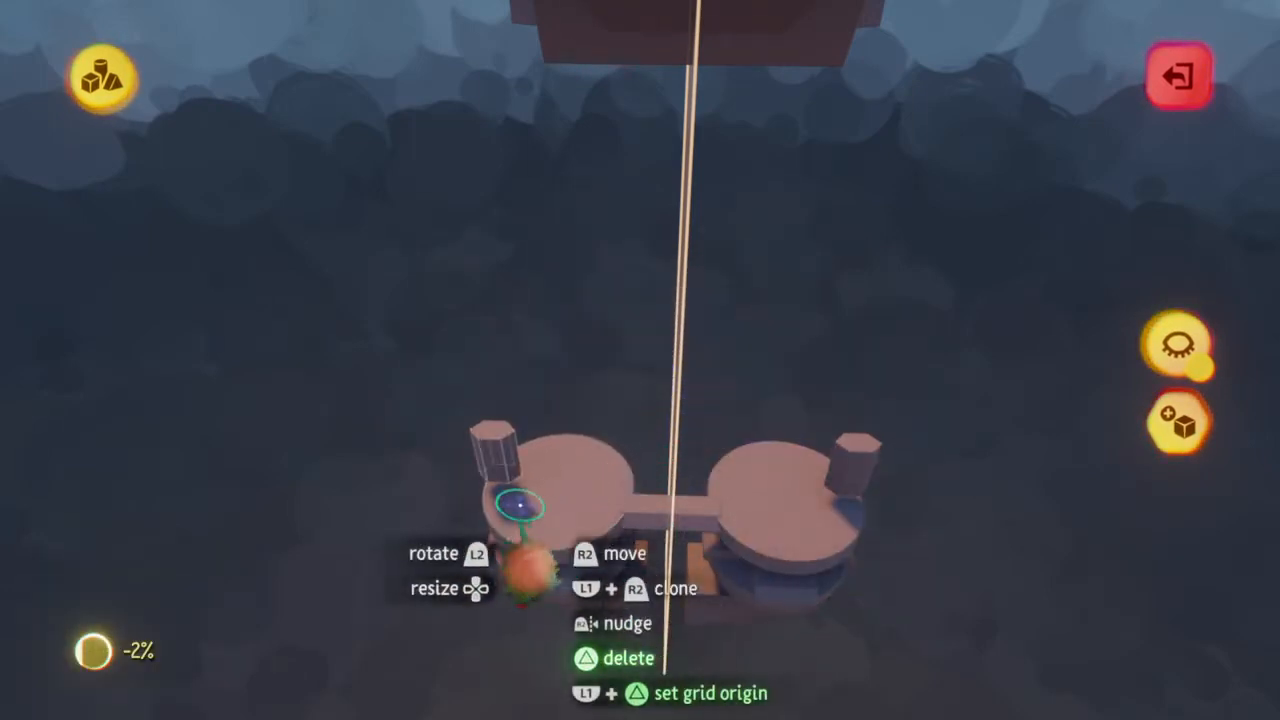
key(Delete)
key(Delete)
key(Delete)
key(Delete)
key(Delete)
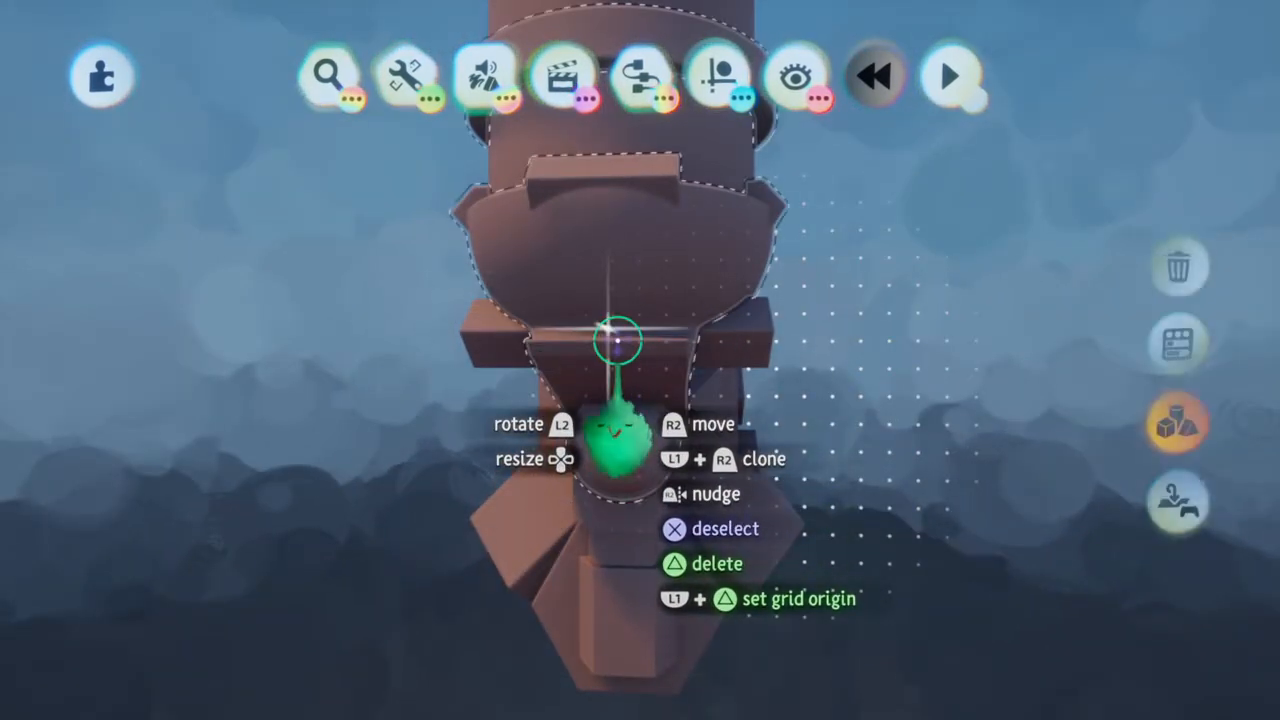
Enter sculpt mode and stamp mirrored upright capsules onto the front of the tanks' lower domes
click(741, 516)
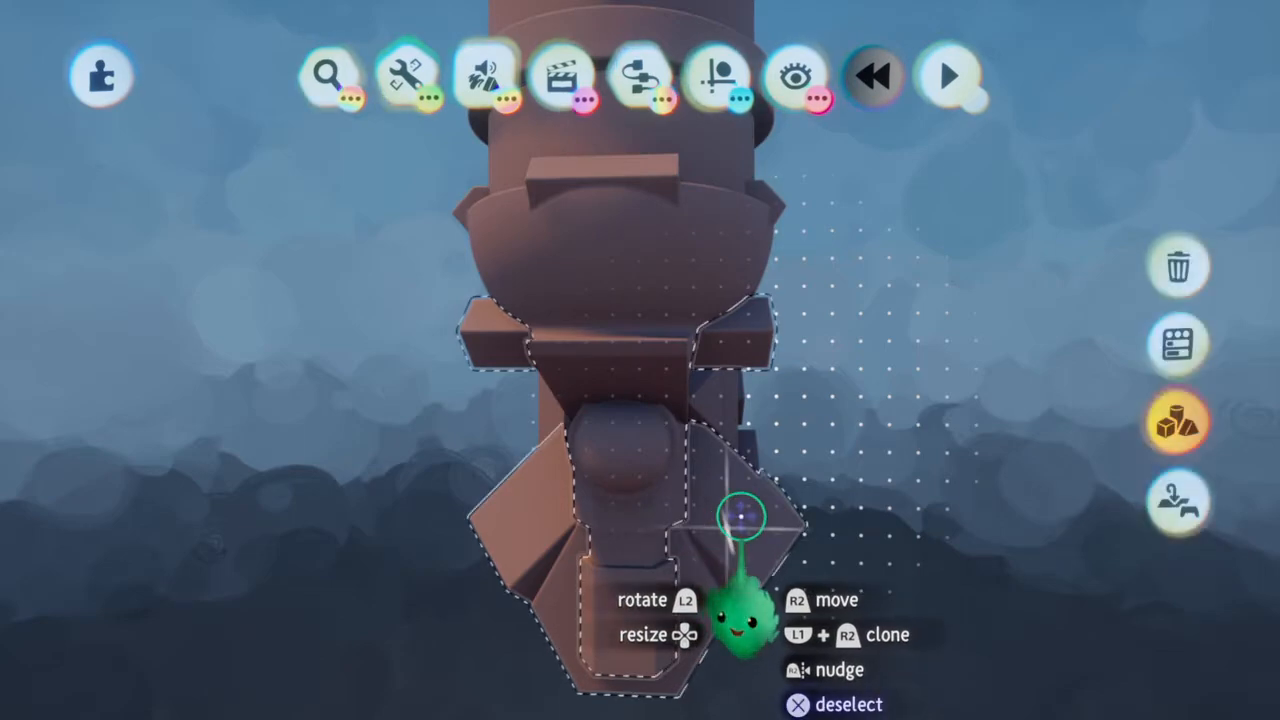
click(741, 516)
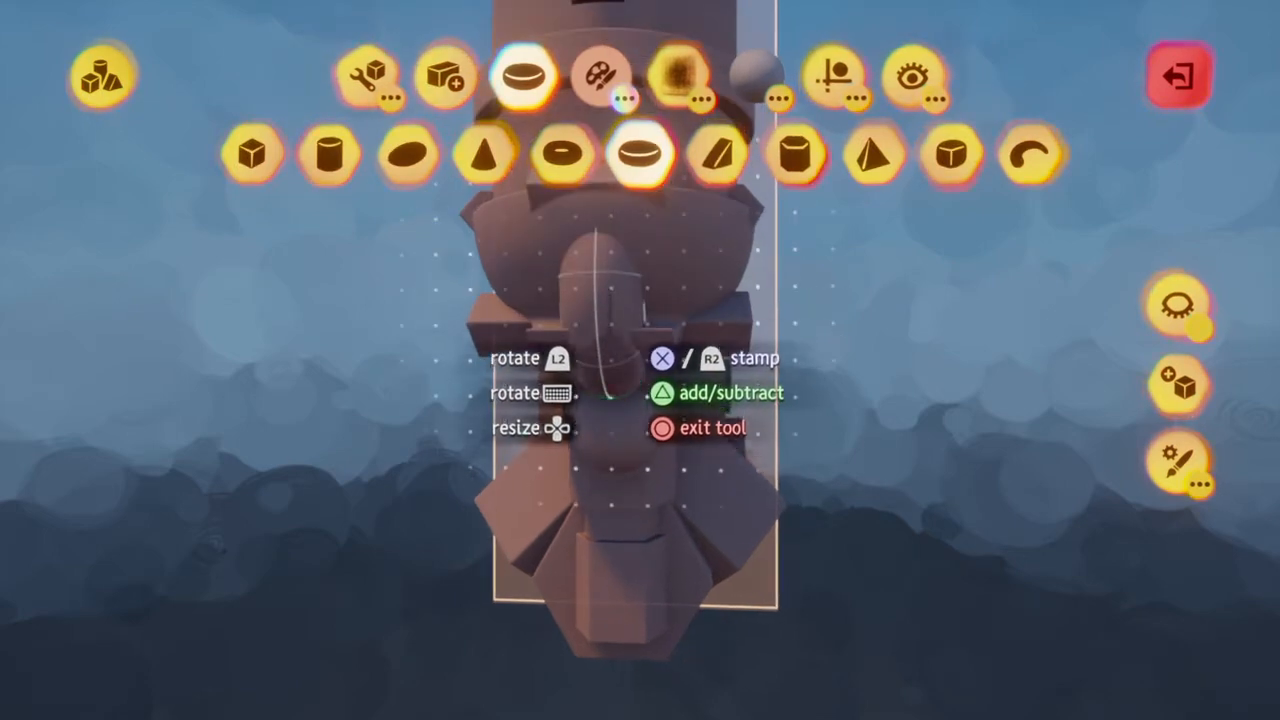
middle_drag(606, 275, 560, 255)
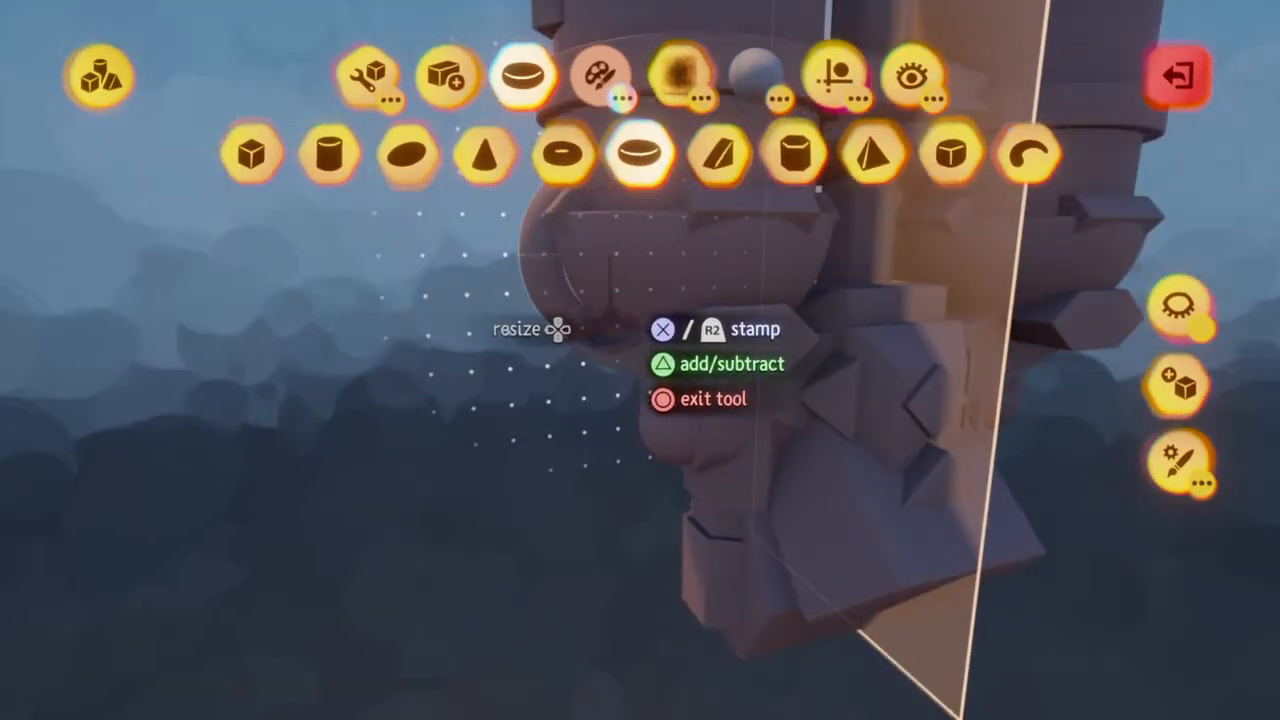
mouse_move(578, 332)
middle_down()
mouse_move(595, 297)
mouse_move(482, 303)
mouse_move(528, 342)
middle_up()
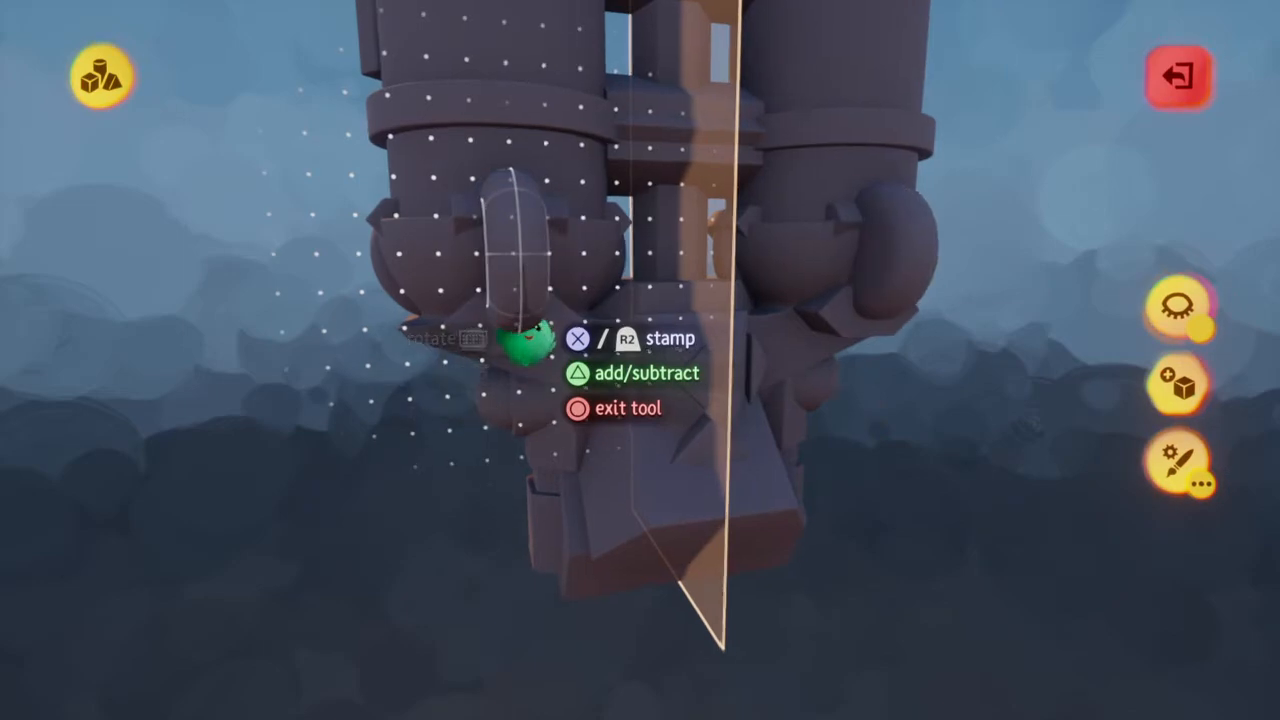
mouse_move(526, 335)
middle_down()
mouse_move(538, 340)
mouse_move(527, 353)
mouse_move(567, 266)
mouse_move(569, 322)
mouse_move(566, 265)
middle_up()
key(Escape)
scroll(566, 265, up, 4)
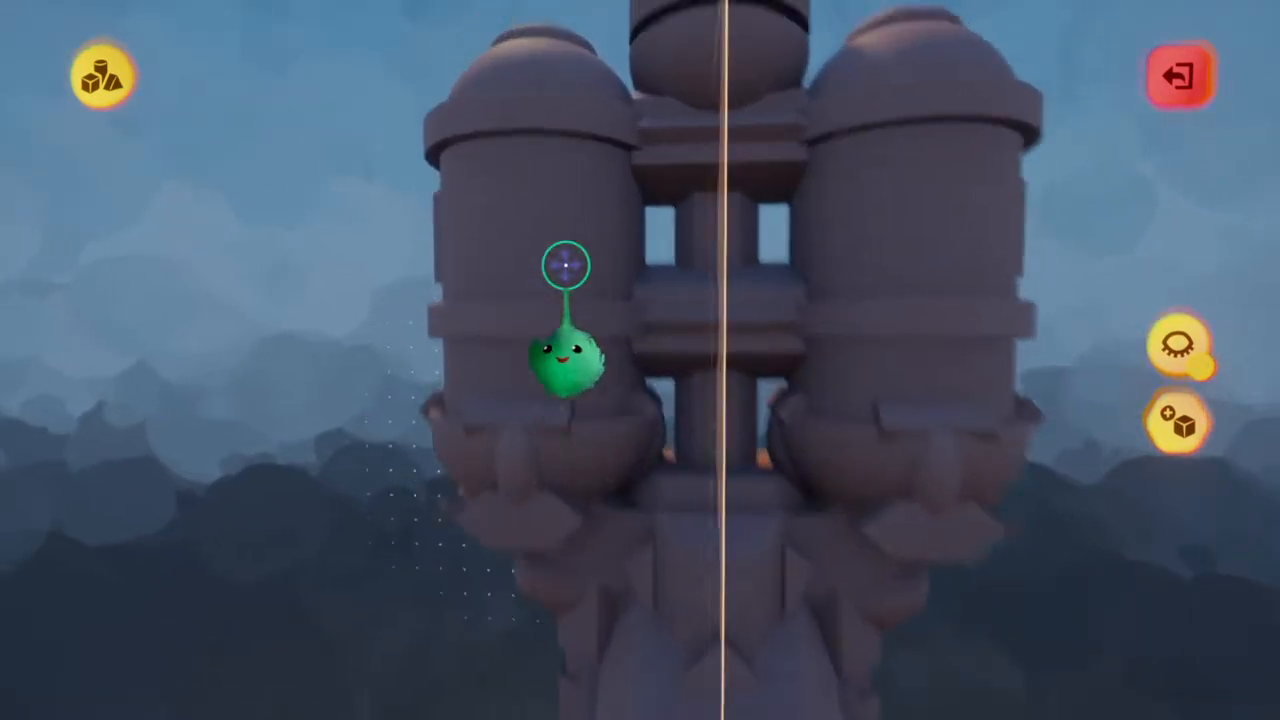
scroll(548, 174, down, 3)
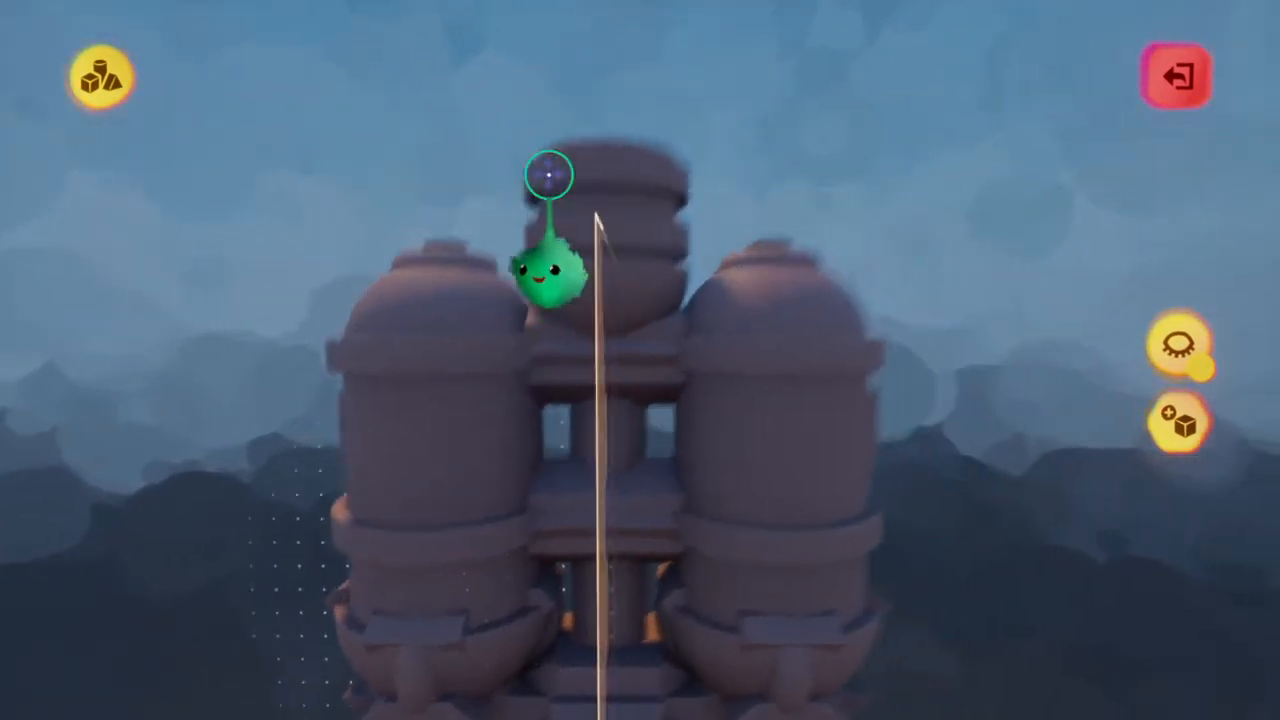
middle_drag(549, 175, 752, 394)
key(Escape)
scroll(547, 177, down, 3)
drag(752, 394, 770, 158)
drag(768, 210, 766, 206)
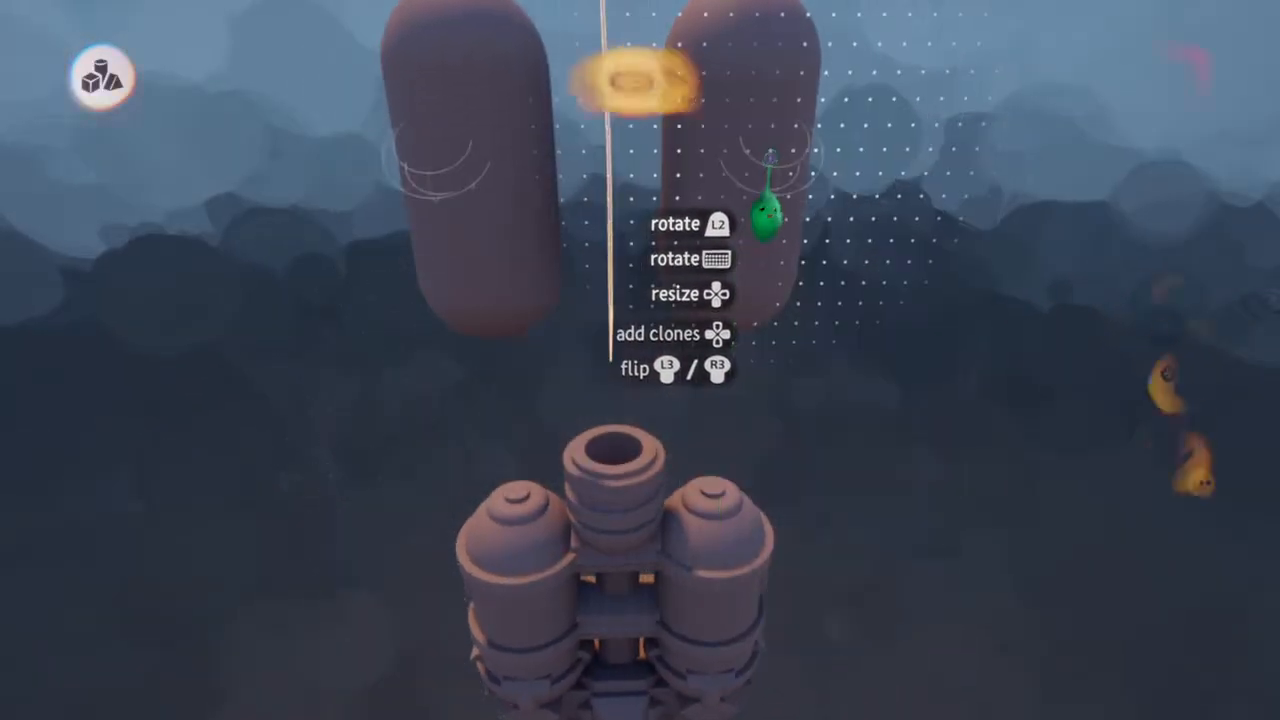
Choose the cylinder shape, shrink it, and lower it into the opening of the central top nozzle
scroll(614, 520, up, 5)
middle_drag(613, 503, 612, 467)
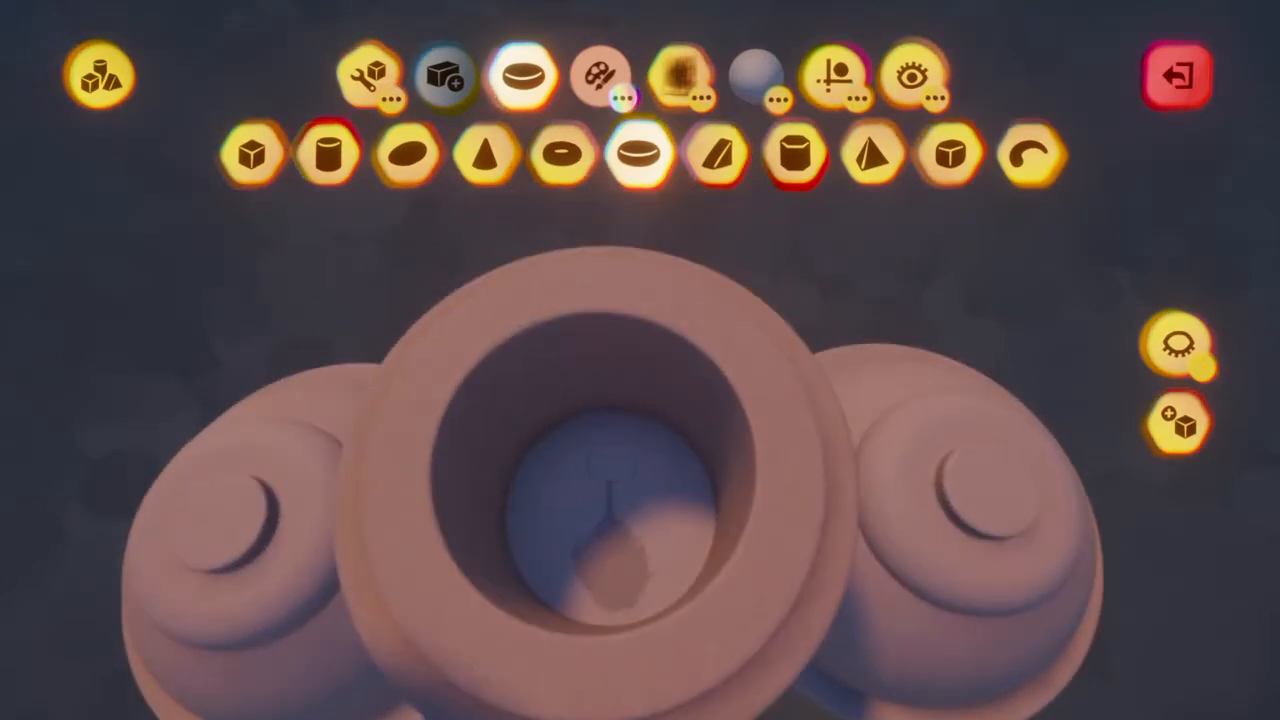
click(328, 153)
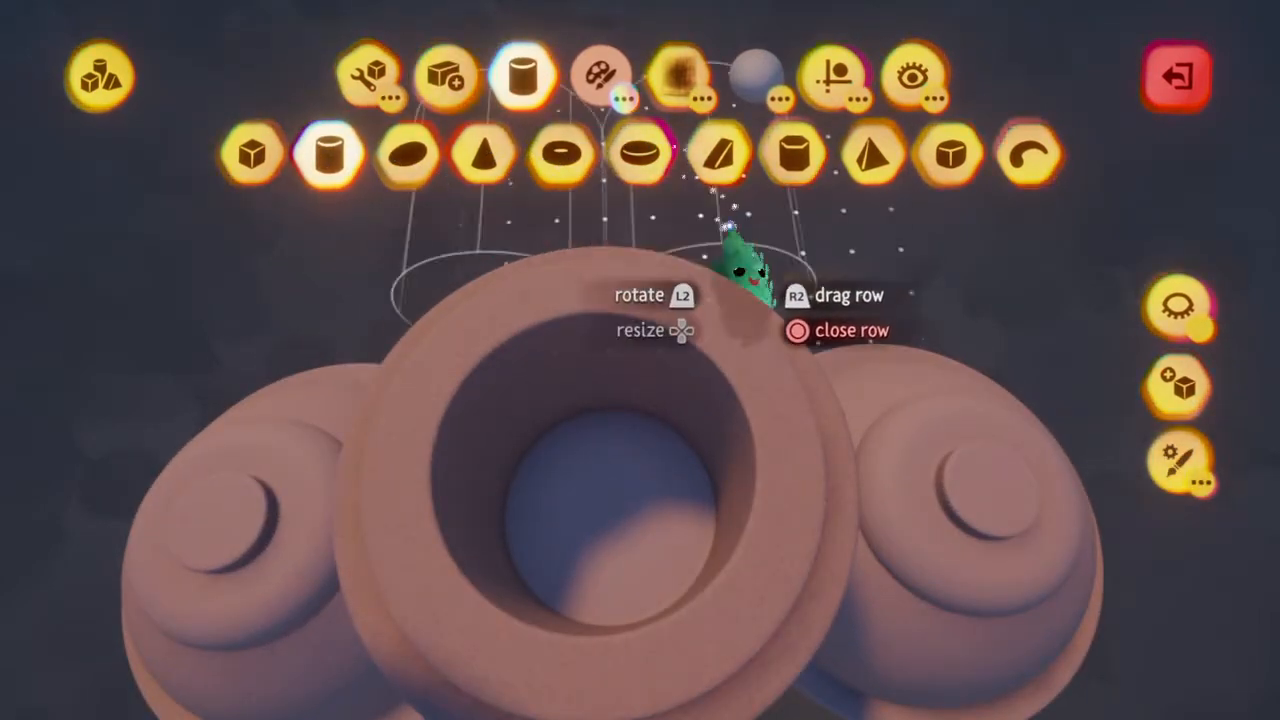
scroll(600, 588, down, 1)
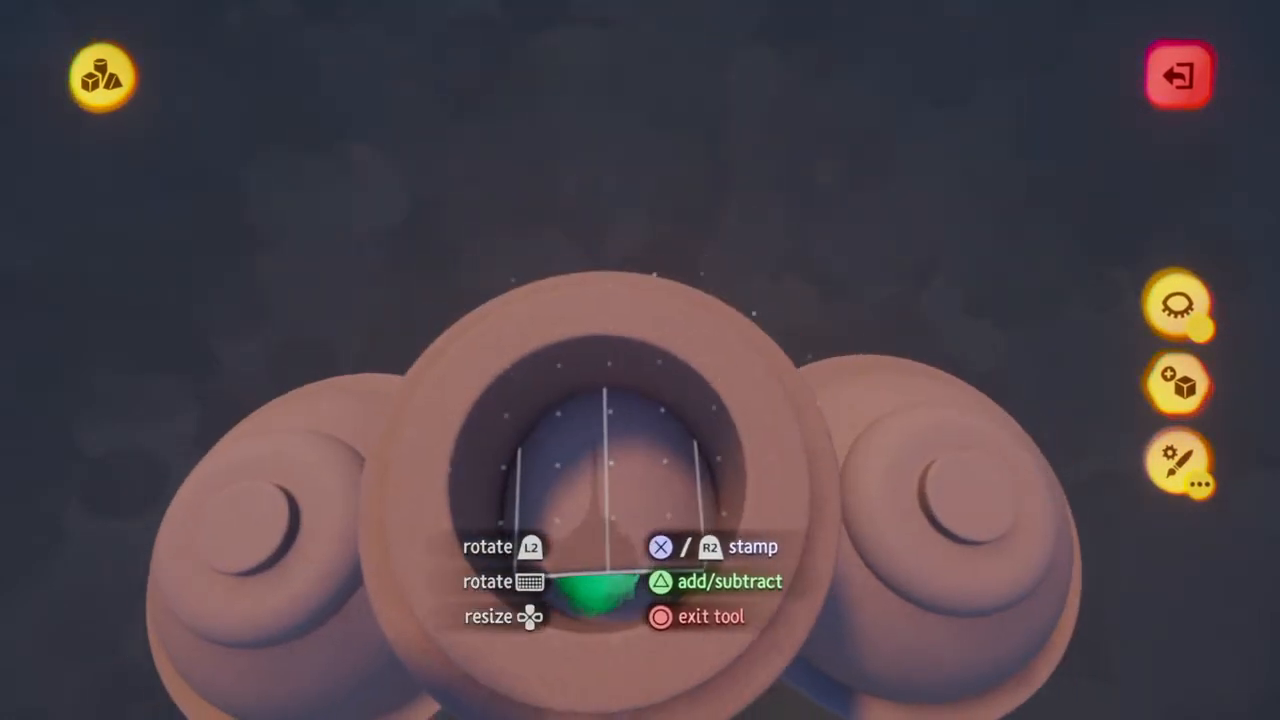
middle_drag(598, 588, 594, 540)
scroll(600, 540, down, 2)
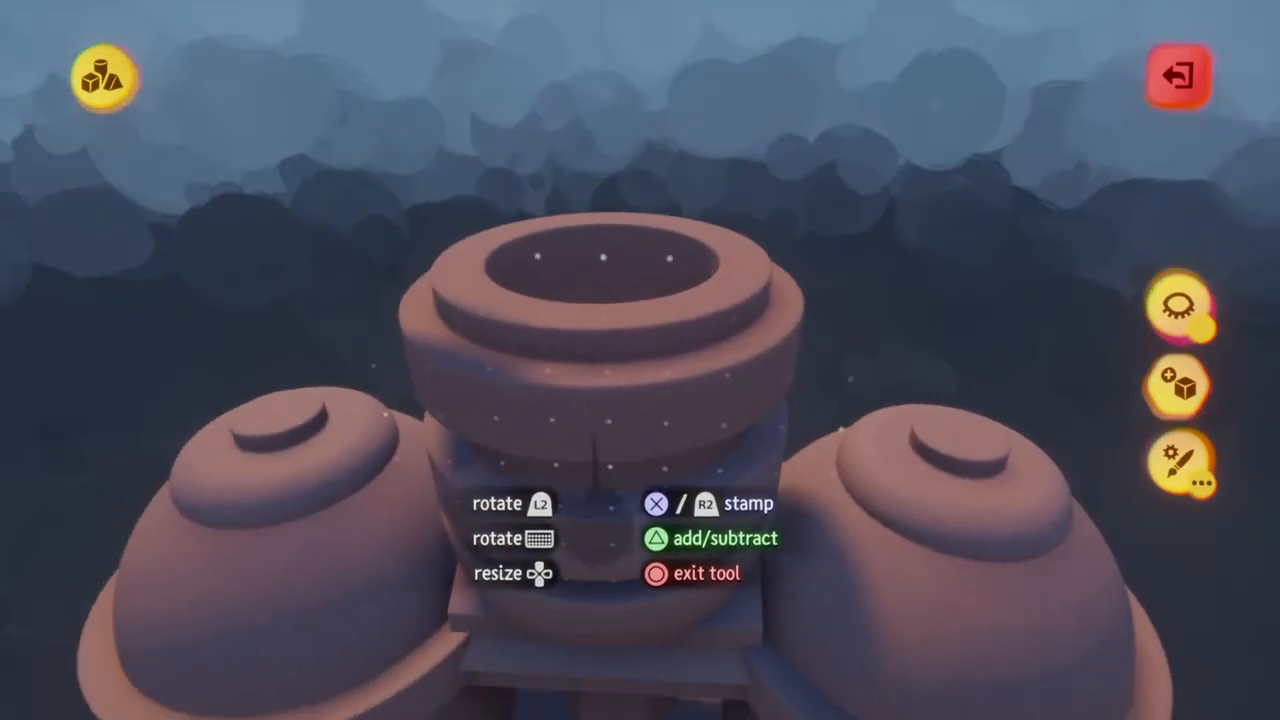
Reshape the cylinder for the central nozzle in the shape editor, and leave the editor
middle_drag(598, 478, 597, 527)
scroll(594, 540, up, 3)
key(Up)
scroll(597, 527, down, 3)
scroll(598, 520, down, 1)
key(Escape)
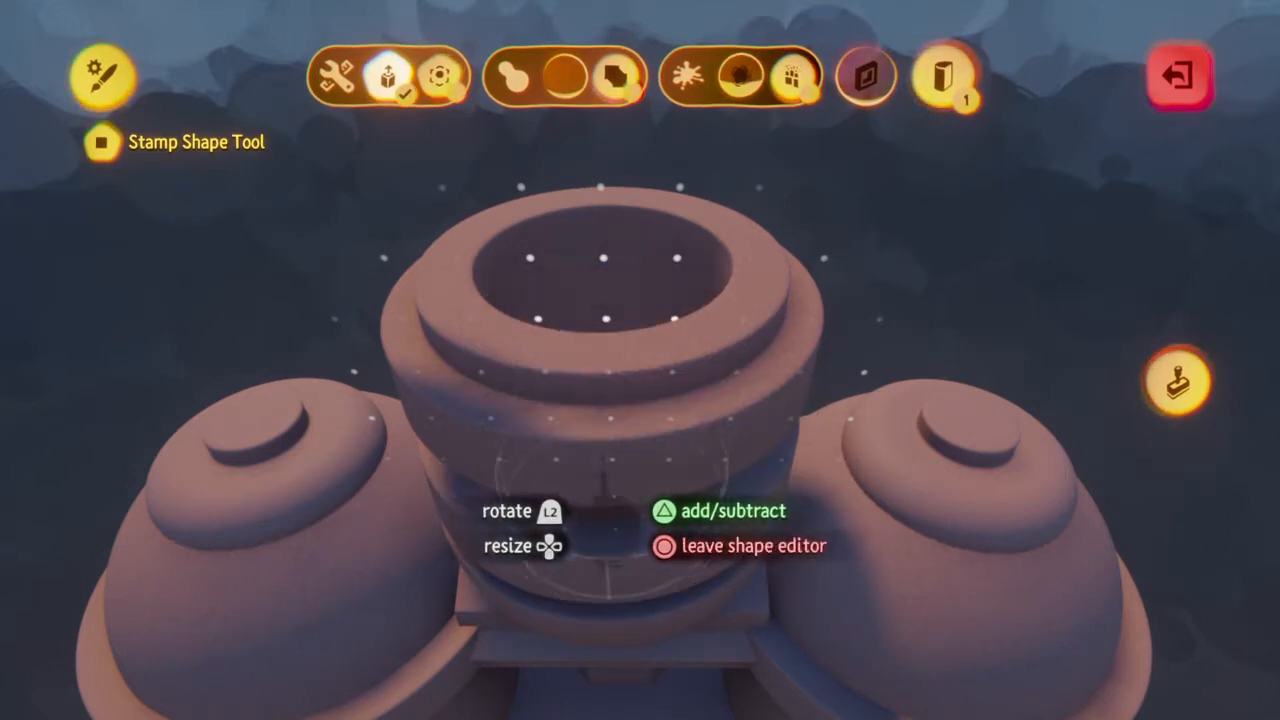
key(Escape)
Try centring the reshaped cylinder inside the nozzle opening, and undo the last placement
scroll(610, 470, down, 1)
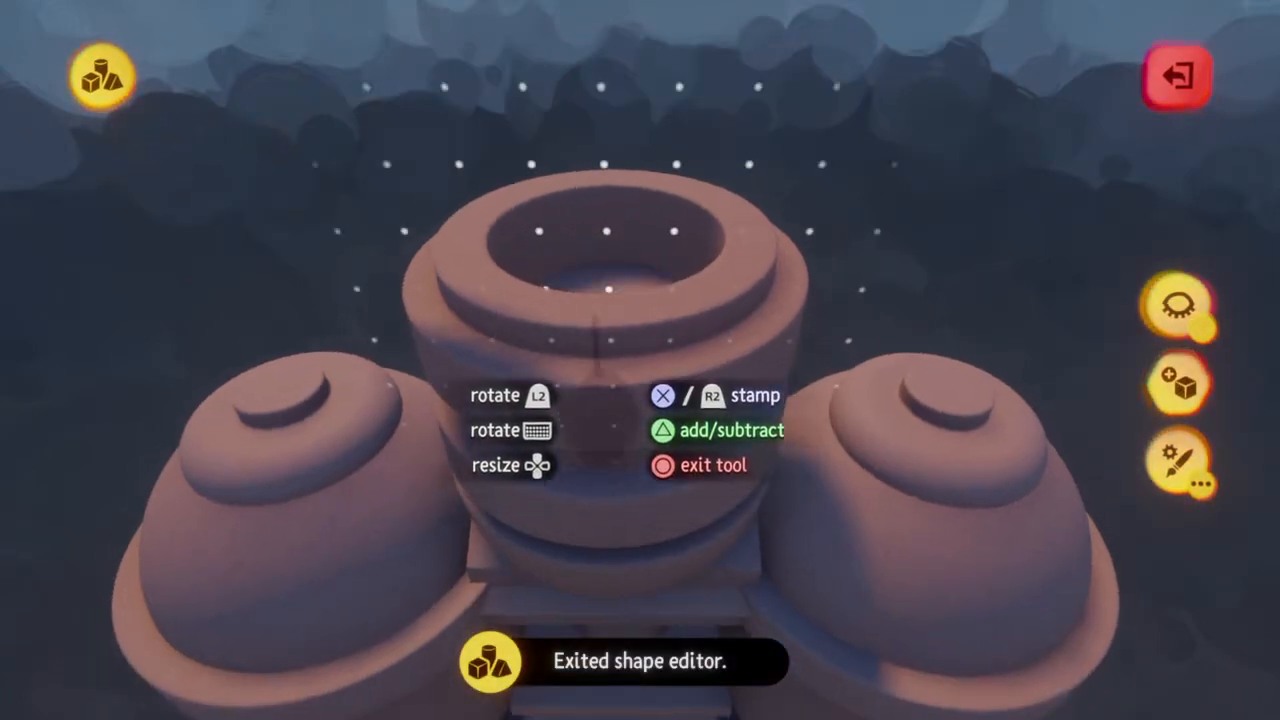
middle_drag(598, 462, 598, 500)
scroll(598, 530, up, 3)
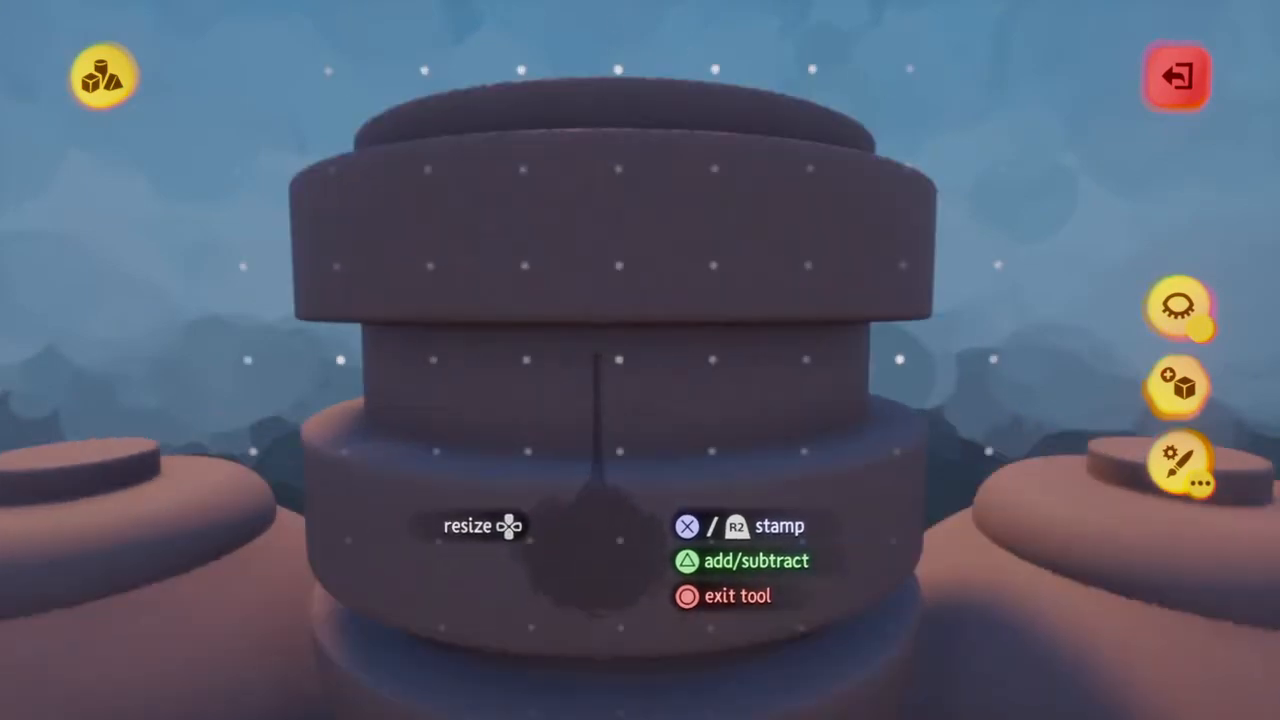
middle_drag(597, 433, 597, 440)
key(Escape)
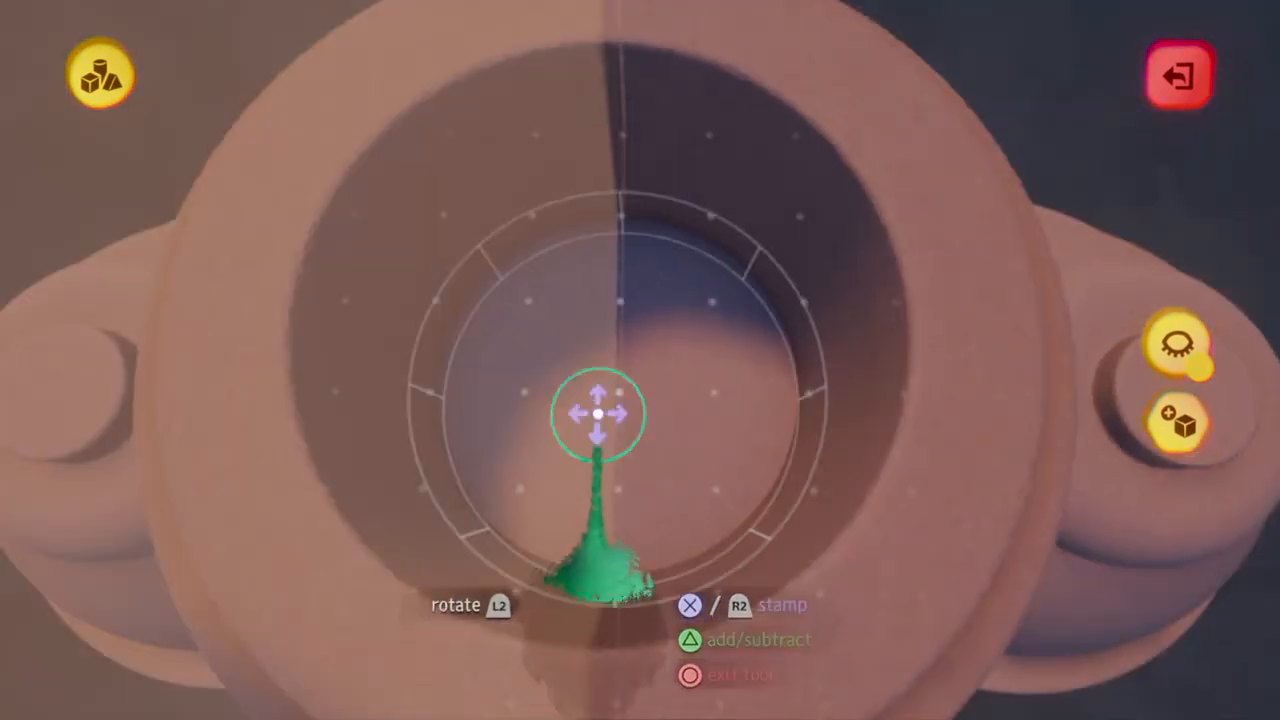
scroll(599, 380, down, 8)
middle_drag(598, 379, 586, 360)
key(ctrl+z)
Examine the front hull facets, the mirrored capsules and the connectors between the two tanks
mouse_move(537, 295)
middle_down()
mouse_move(586, 477)
mouse_move(615, 450)
mouse_move(643, 477)
mouse_move(617, 462)
middle_up()
scroll(586, 452, up, 5)
scroll(643, 477, up, 3)
scroll(643, 476, up, 4)
scroll(643, 477, down, 4)
scroll(699, 379, up, 3)
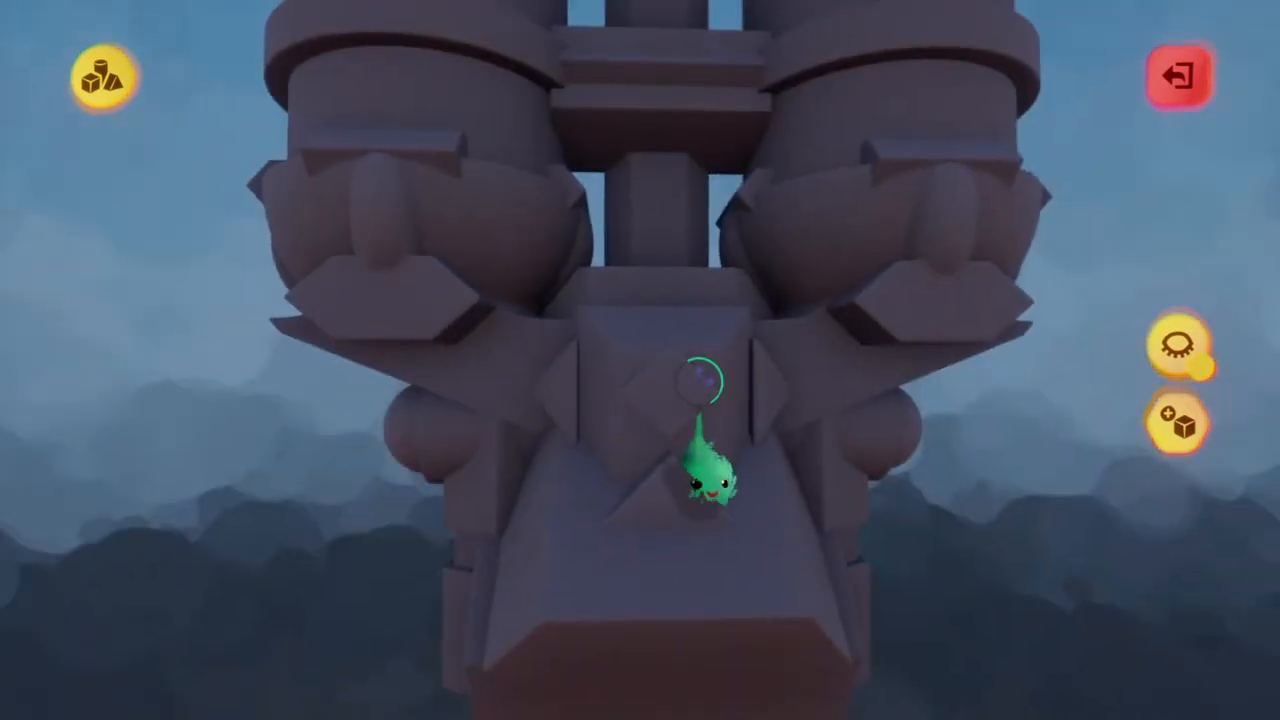
scroll(699, 381, up, 3)
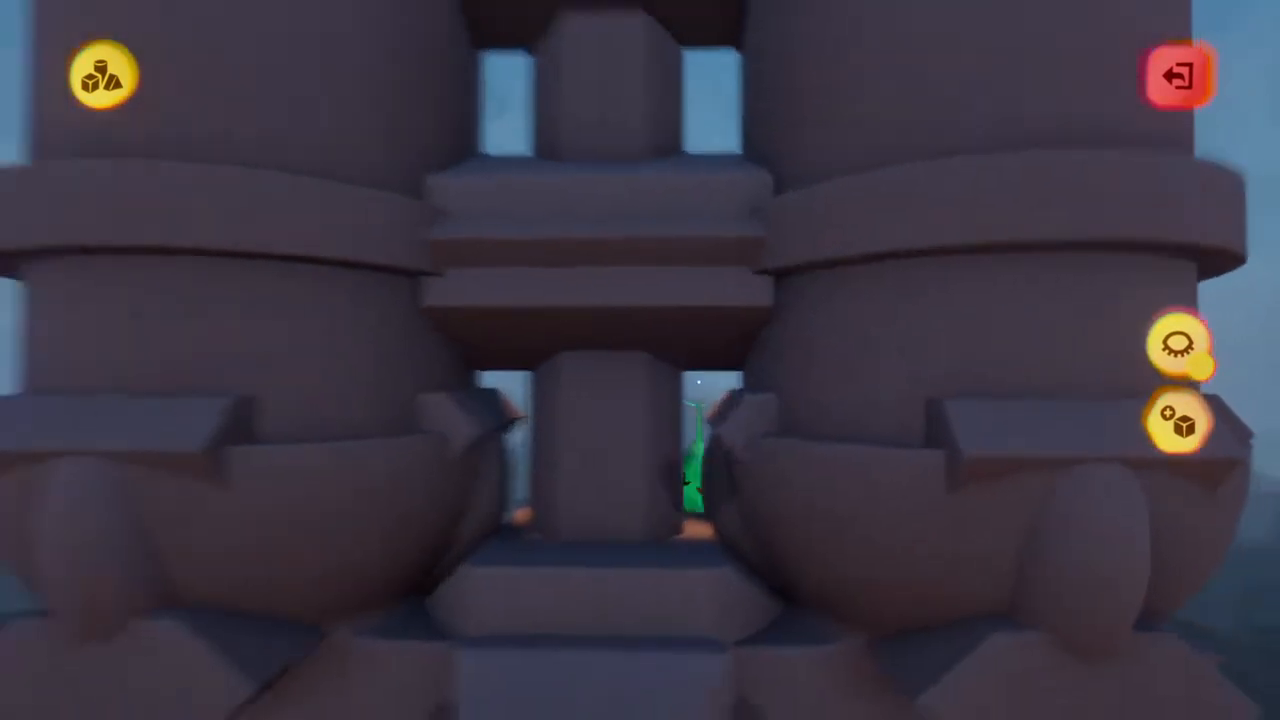
scroll(698, 380, down, 5)
scroll(709, 379, up, 3)
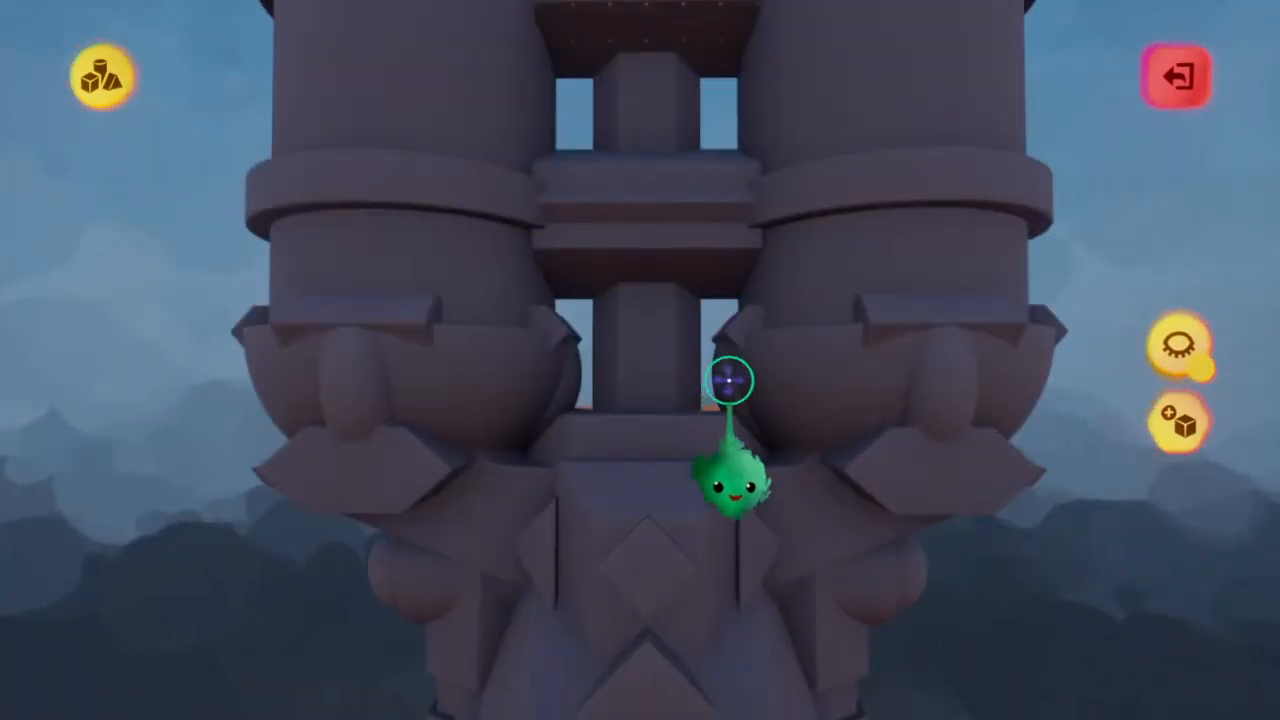
scroll(648, 465, up, 1)
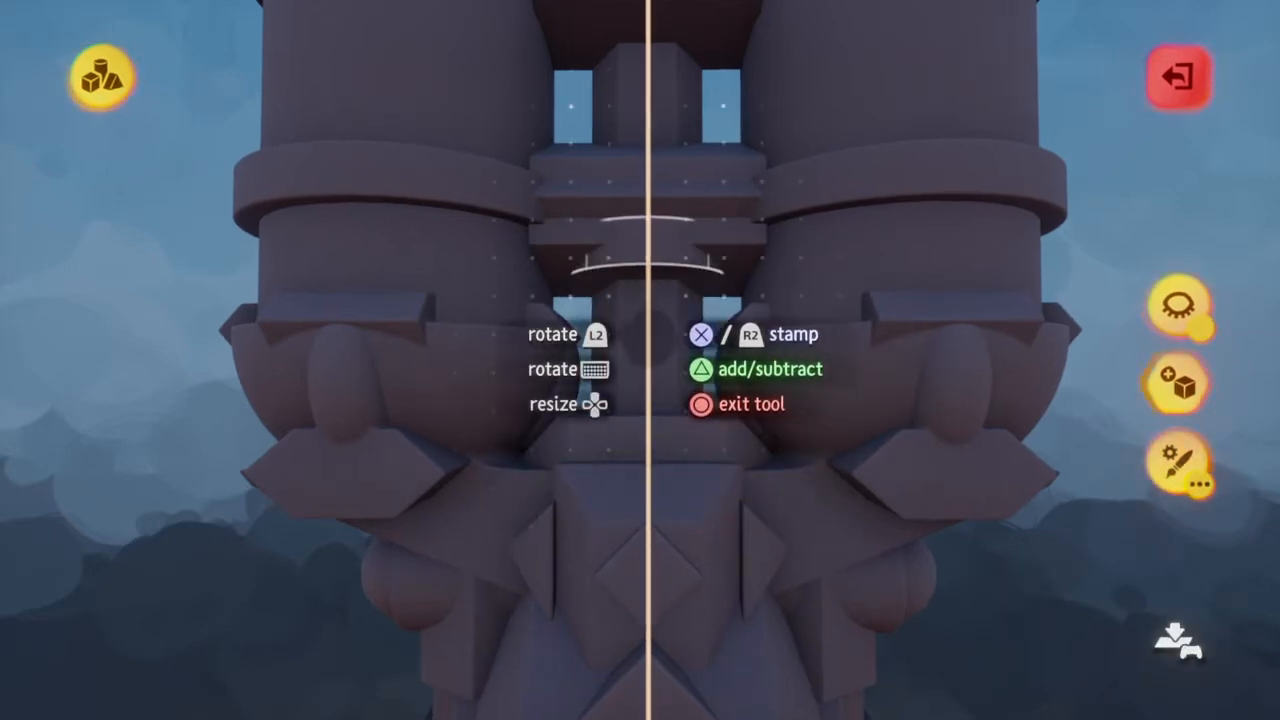
Replace the cylinder with the hexagonal prism and position it angled and mirrored in front of the lower connector between the tanks
mouse_move(648, 385)
middle_down()
mouse_move(620, 360)
mouse_move(642, 386)
middle_up()
click(526, 80)
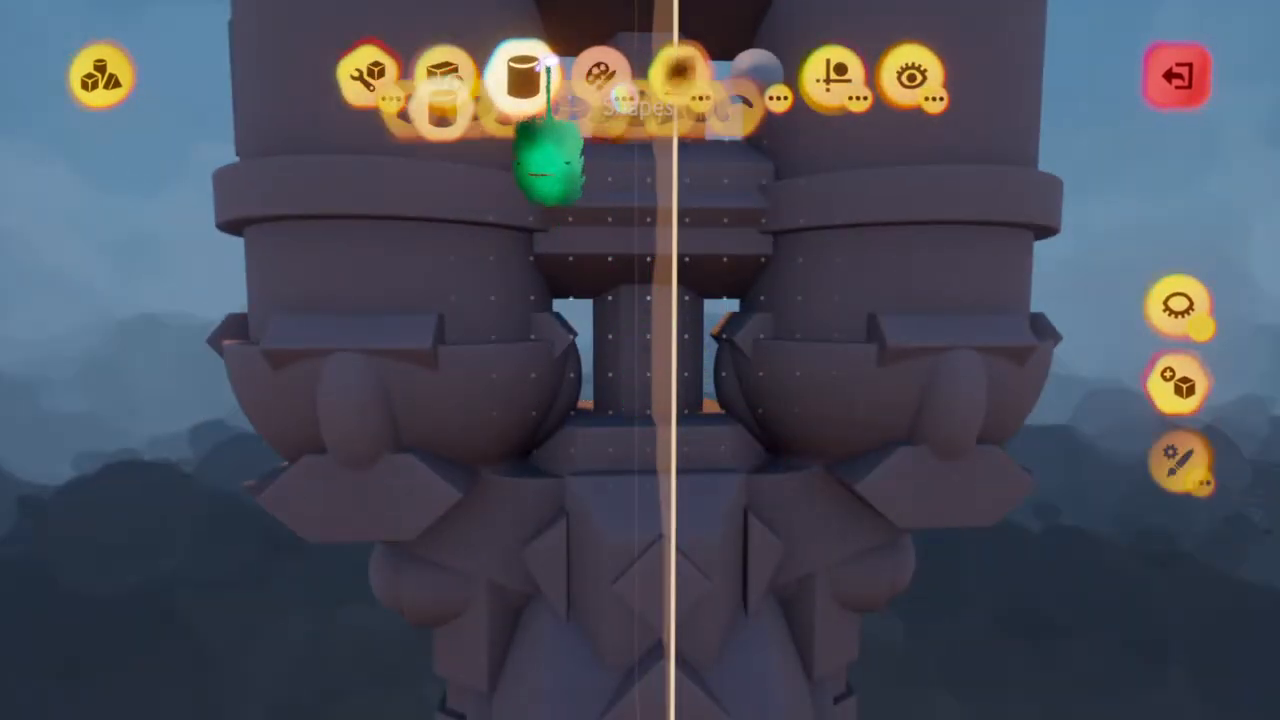
click(796, 152)
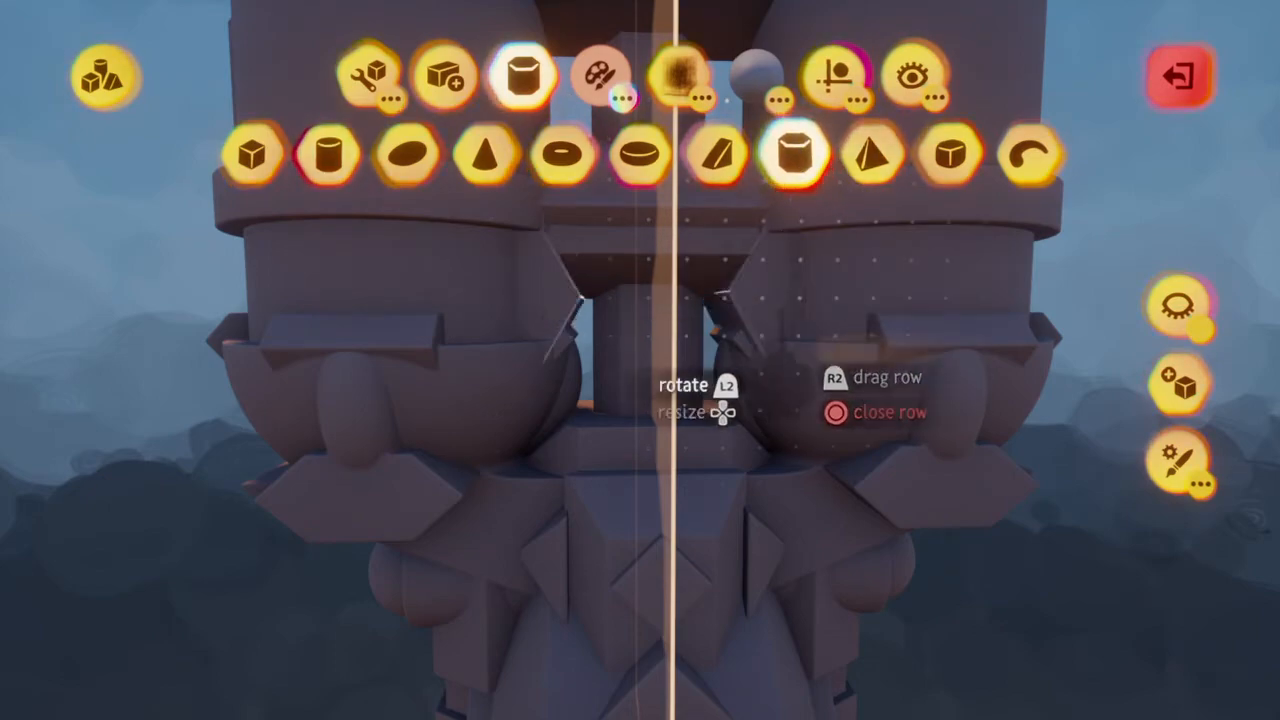
mouse_move(655, 390)
middle_down()
mouse_move(657, 371)
mouse_move(681, 380)
mouse_move(656, 367)
mouse_move(657, 380)
mouse_move(634, 372)
mouse_move(633, 385)
mouse_move(637, 361)
mouse_move(632, 396)
middle_up()
key(Tab)
key(Escape)
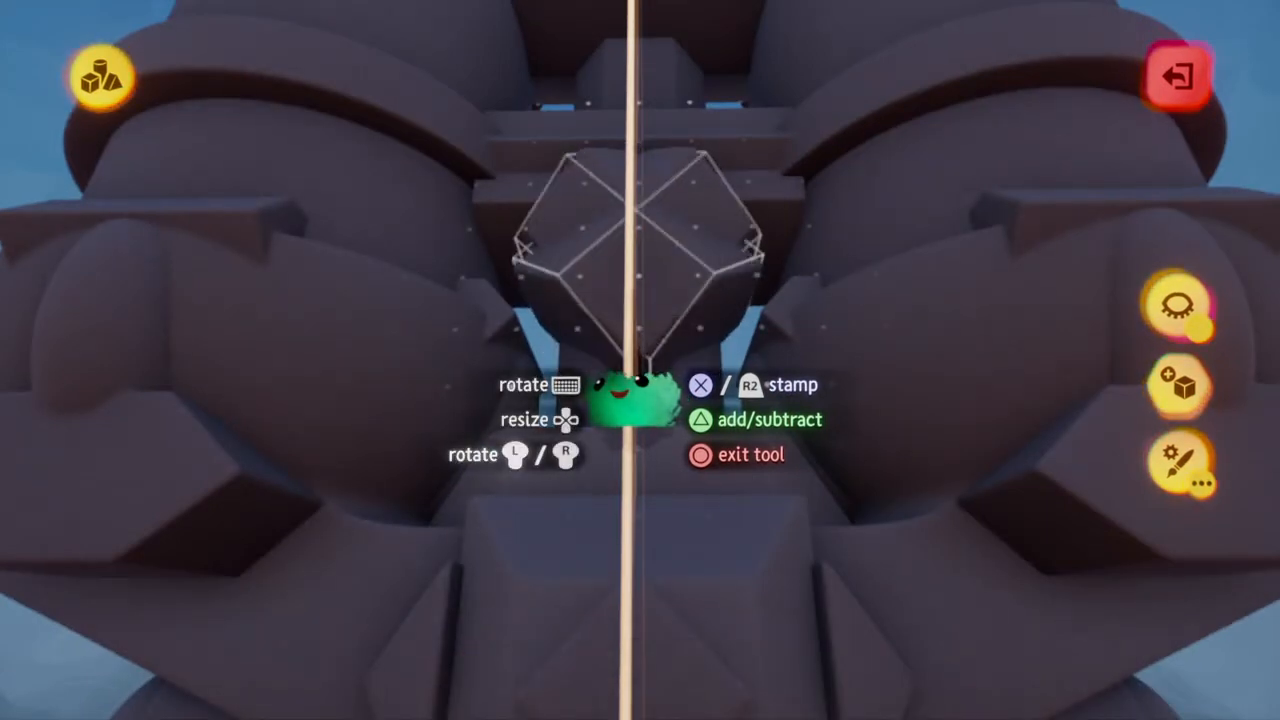
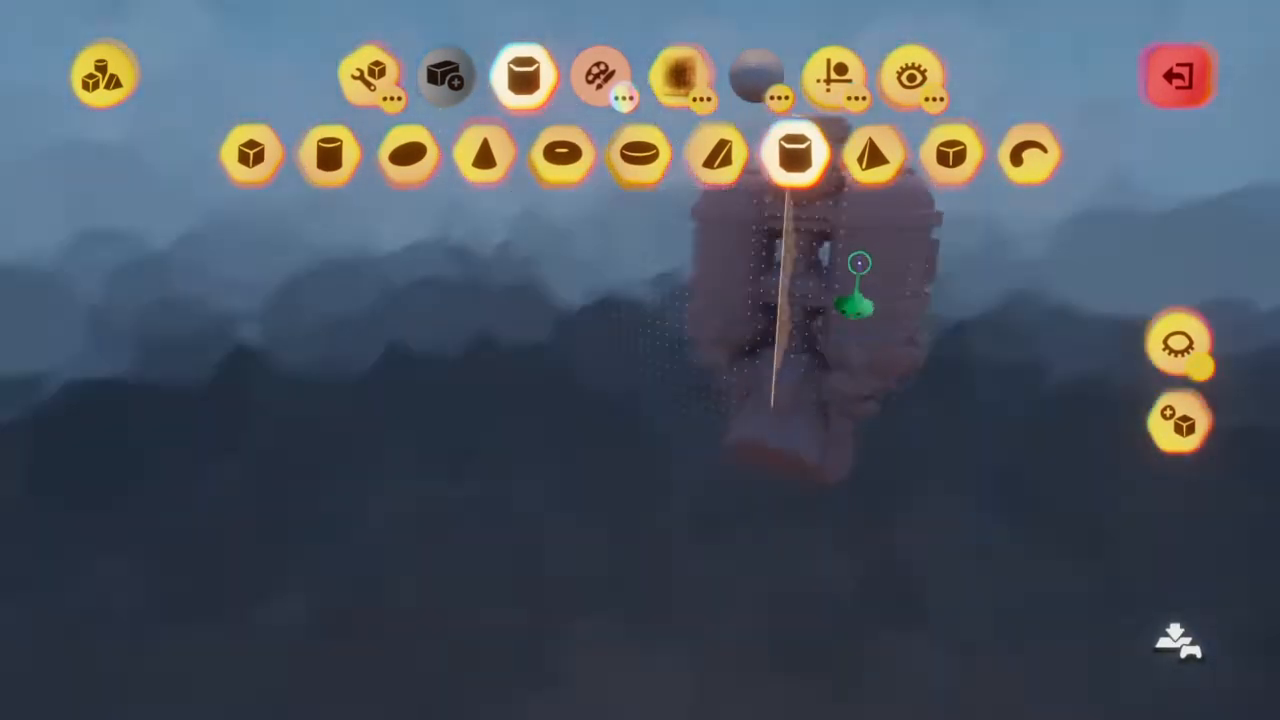
Leave sculpt mode and set the tint amount of the selected ship sculptures to 200%
key(Escape)
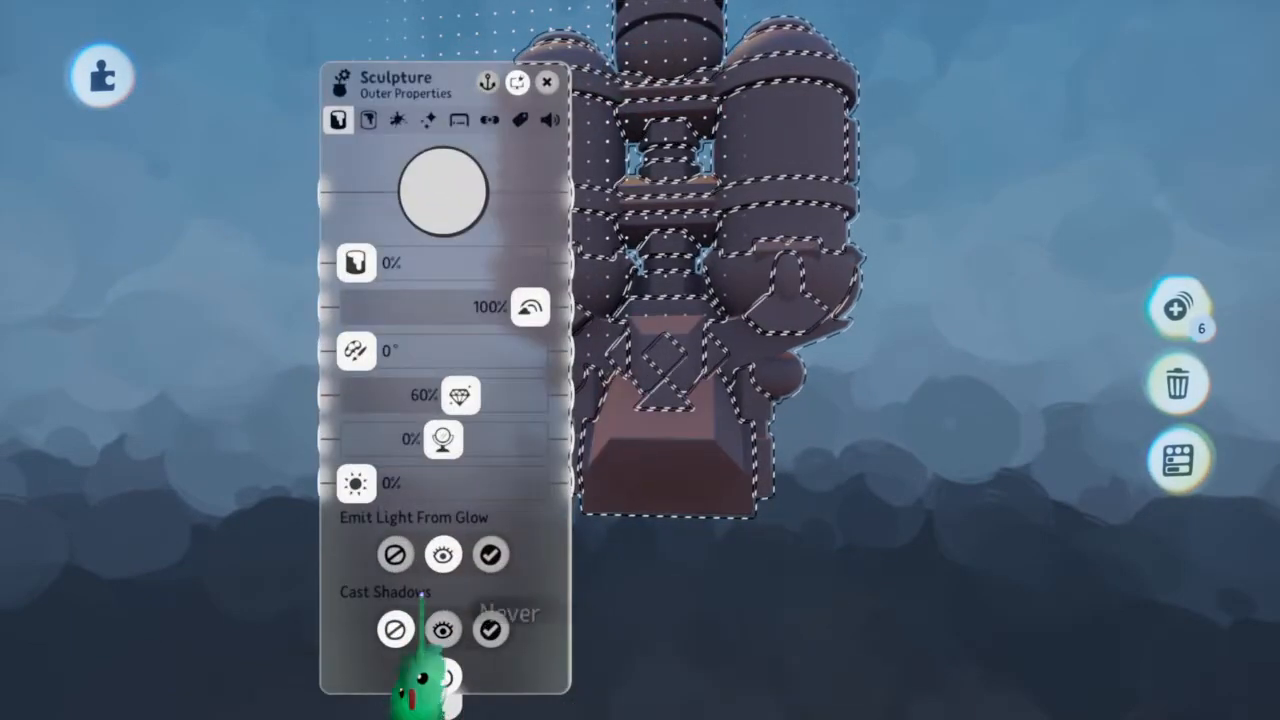
click(459, 119)
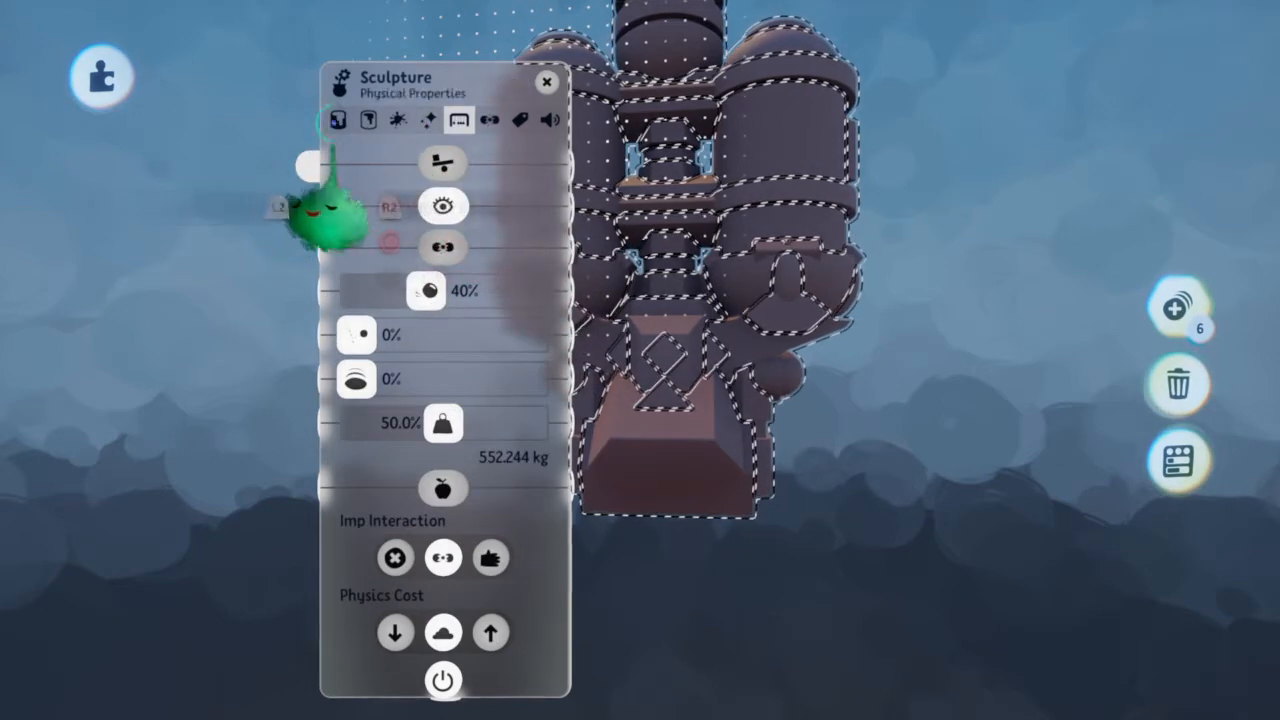
click(338, 119)
drag(358, 263, 378, 263)
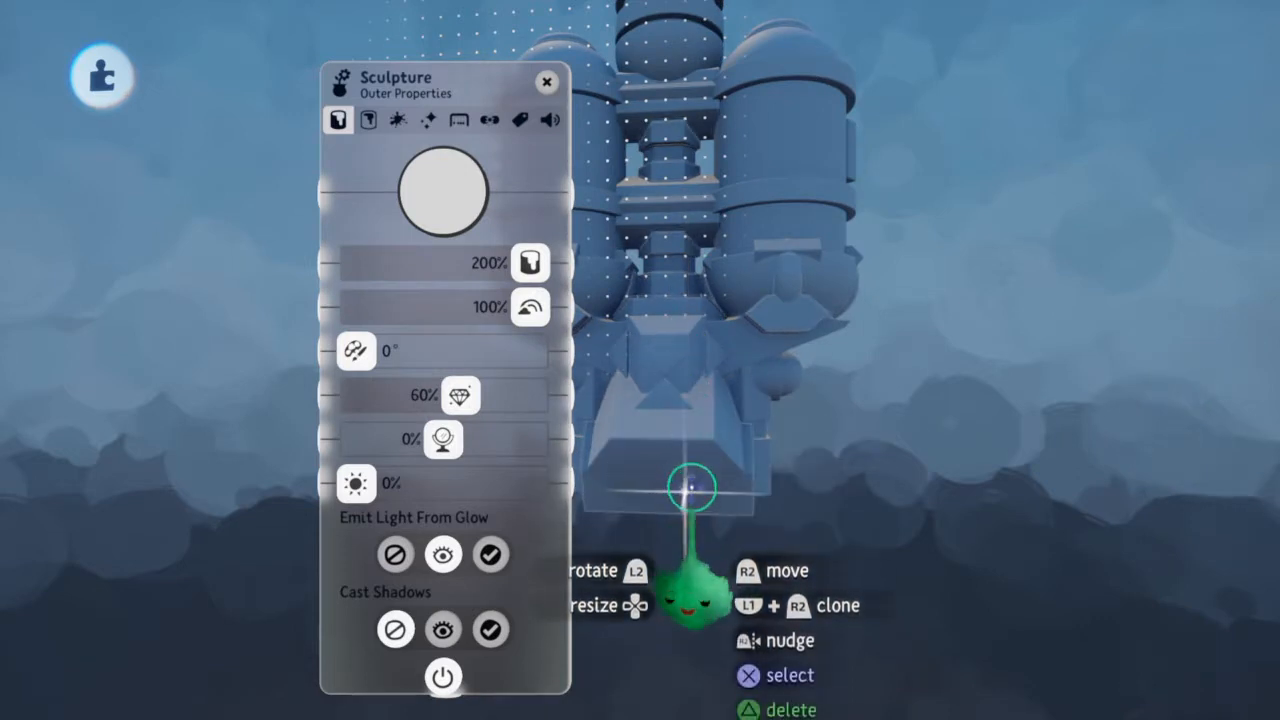
Open the outer properties of the tank bodies' sculpture and set its tint colour to red
scroll(691, 487, up, 3)
click(704, 480)
click(750, 444)
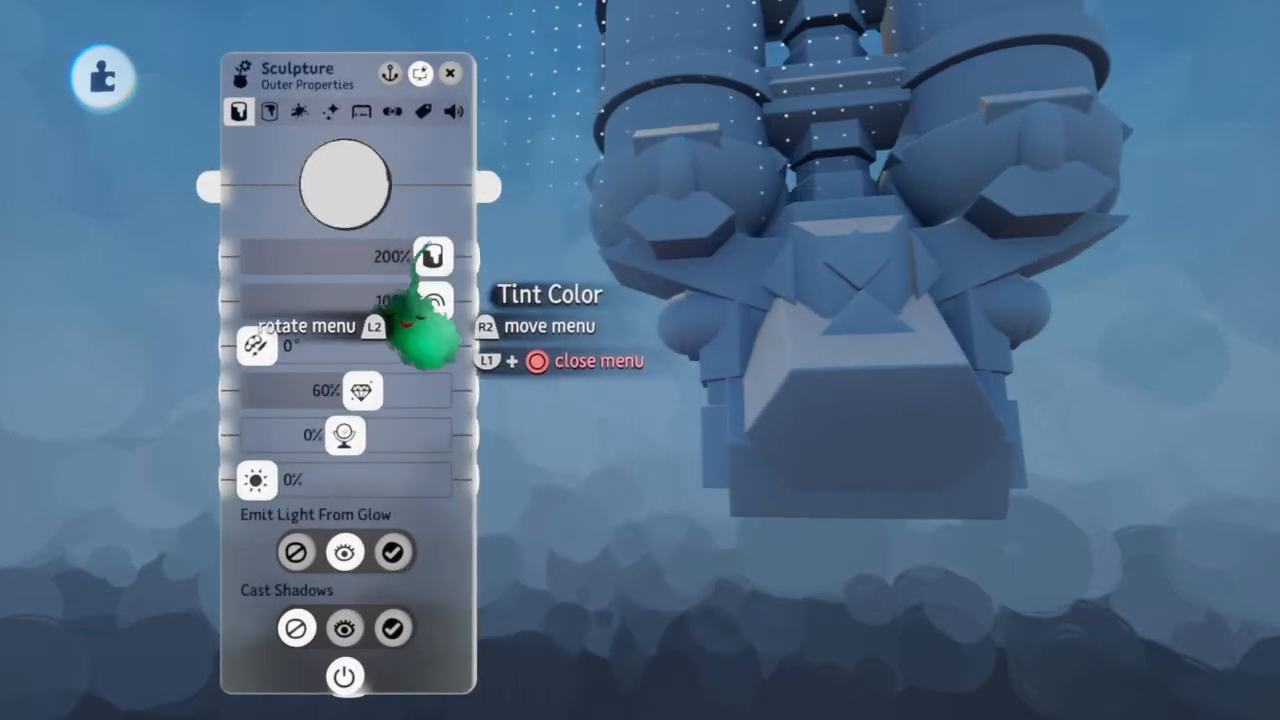
drag(423, 331, 455, 330)
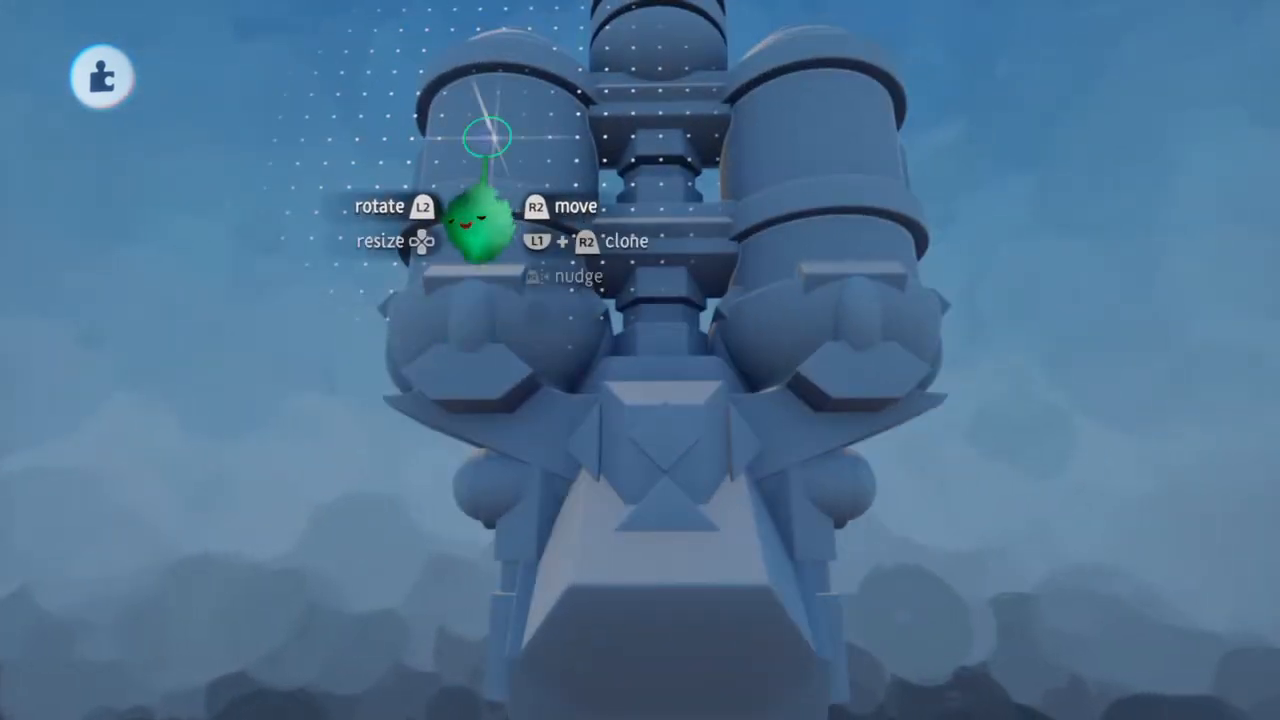
click(486, 233)
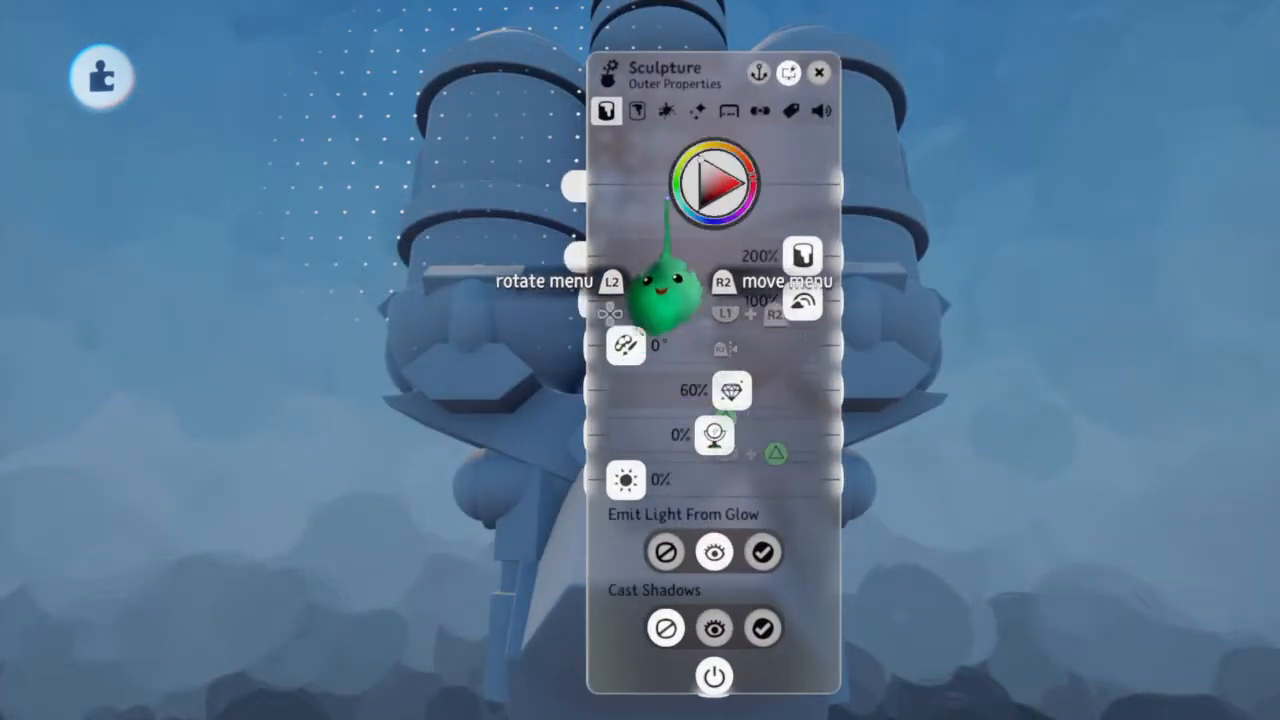
click(714, 190)
click(790, 300)
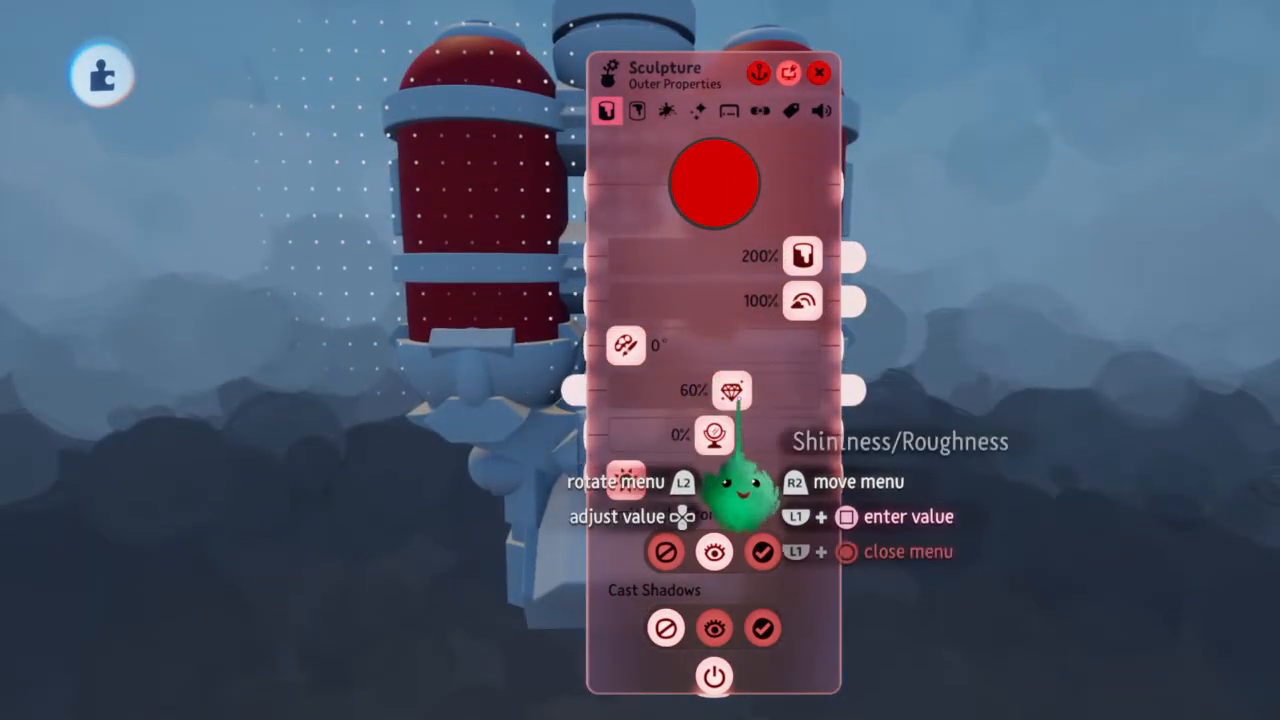
Set the red tanks' shininess/roughness to 50% and metalness to 30%, fine-tune the red tint, and close their properties
drag(731, 390, 754, 392)
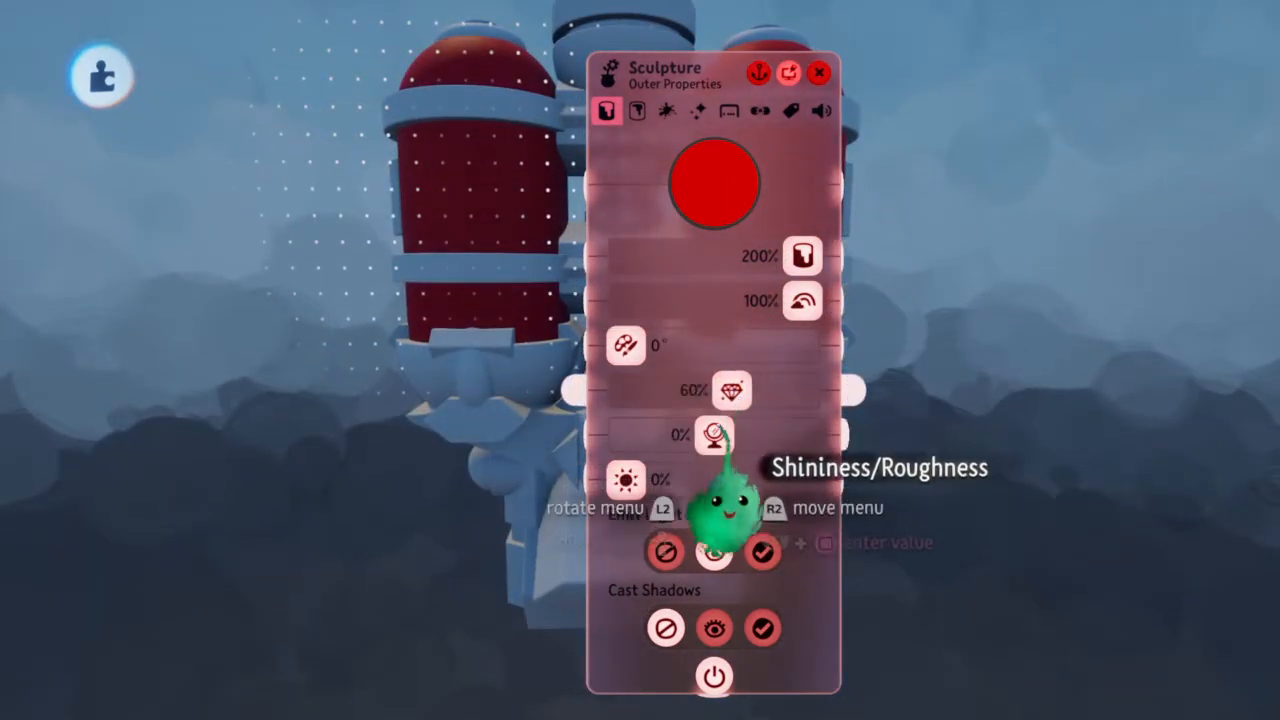
drag(714, 434, 741, 434)
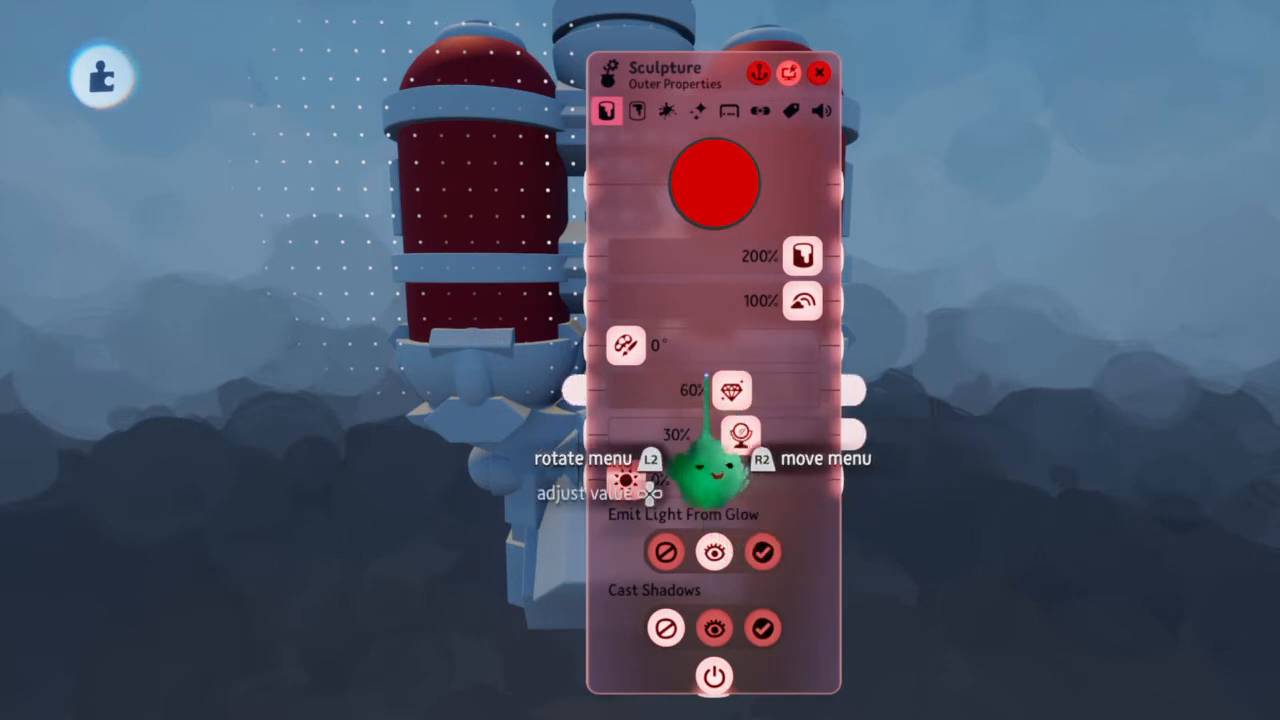
drag(731, 390, 697, 392)
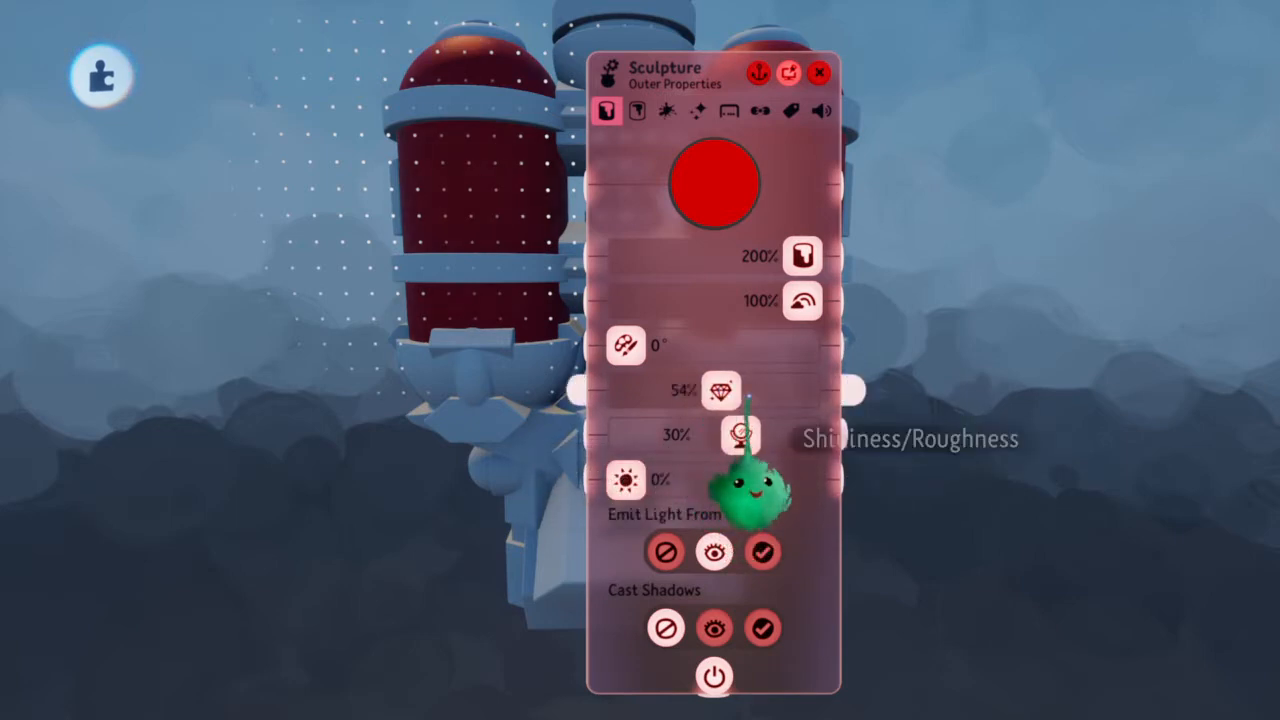
drag(748, 397, 744, 398)
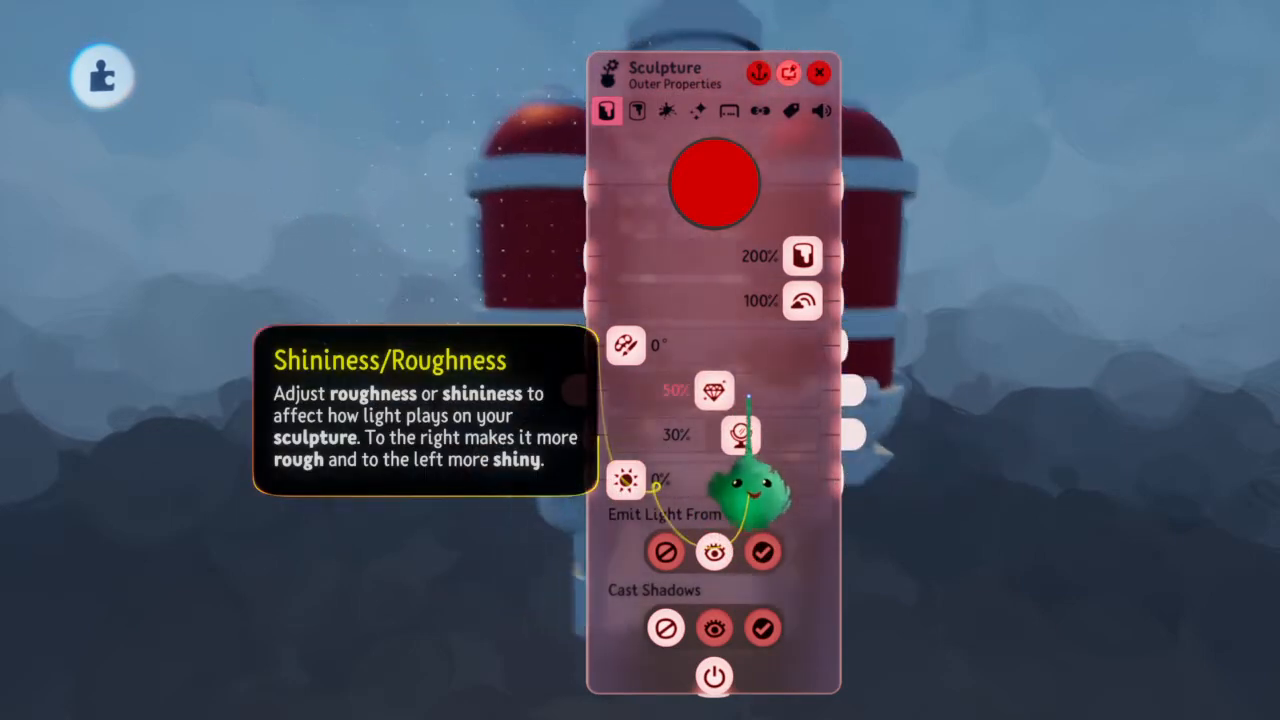
click(718, 210)
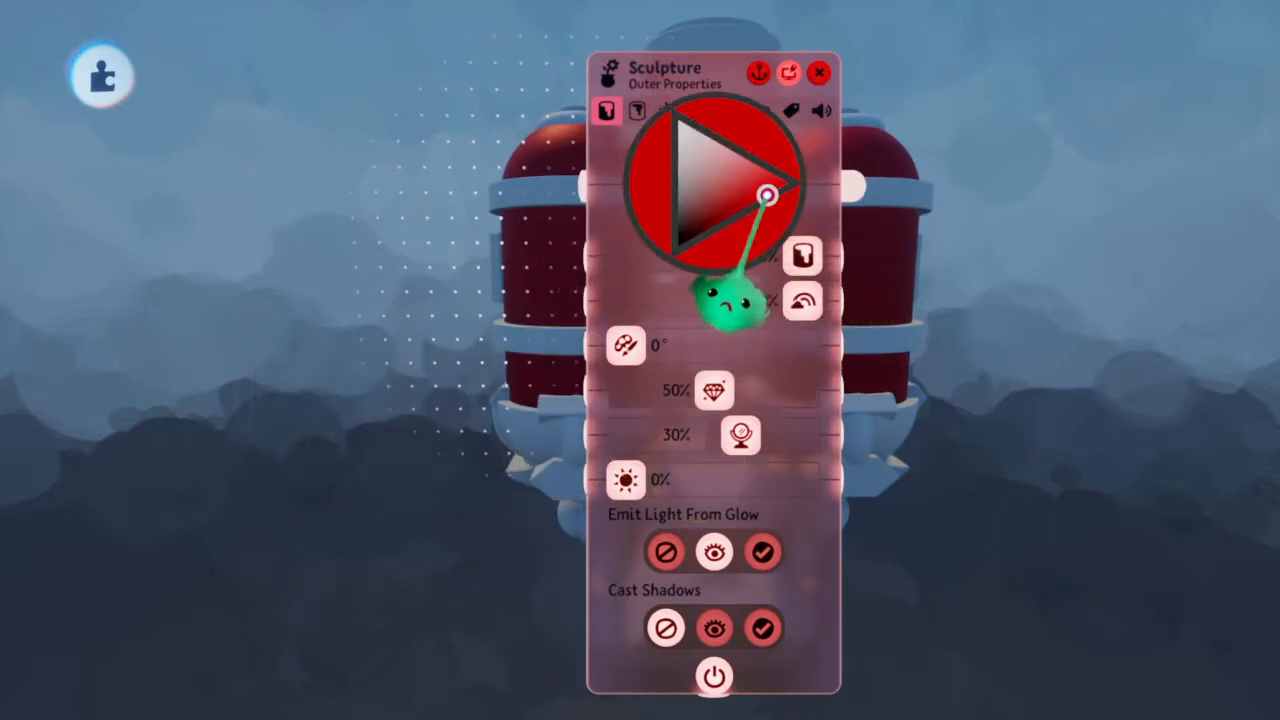
key(Escape)
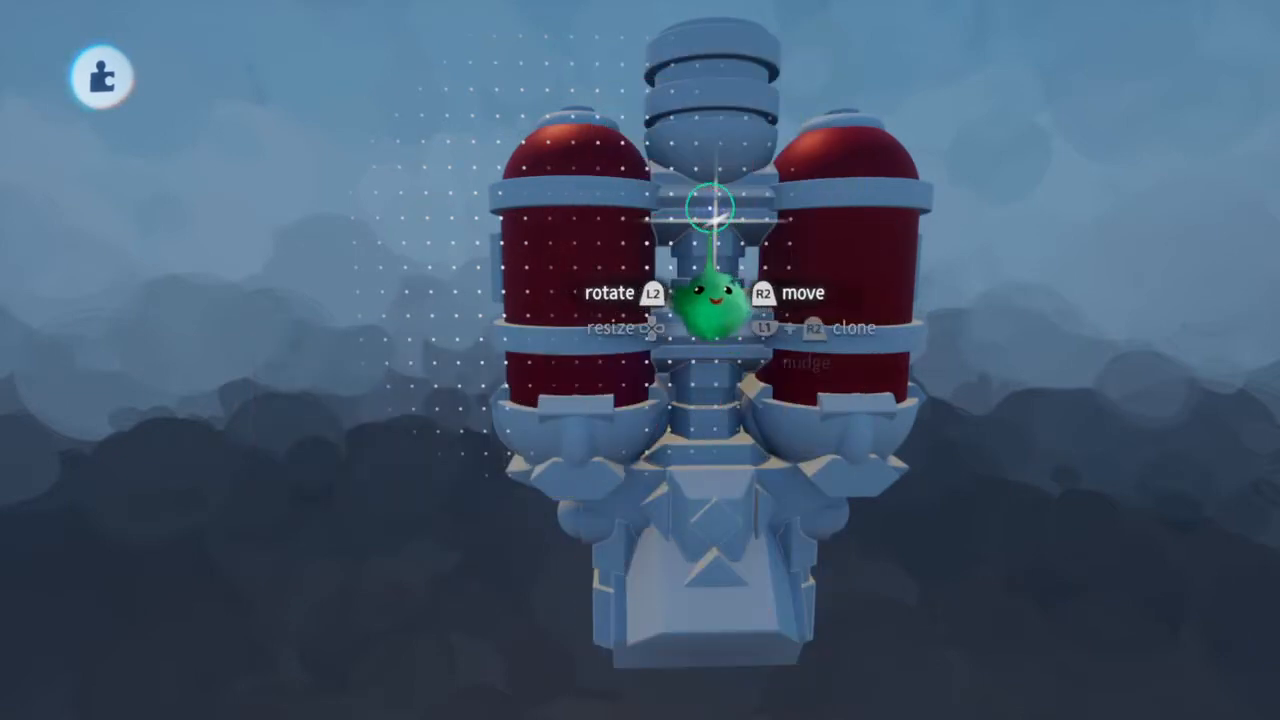
Tint the sculpture of tank bands and lower cups a warm off-white with 80% shininess/roughness and 30% metalness
click(591, 187)
click(795, 188)
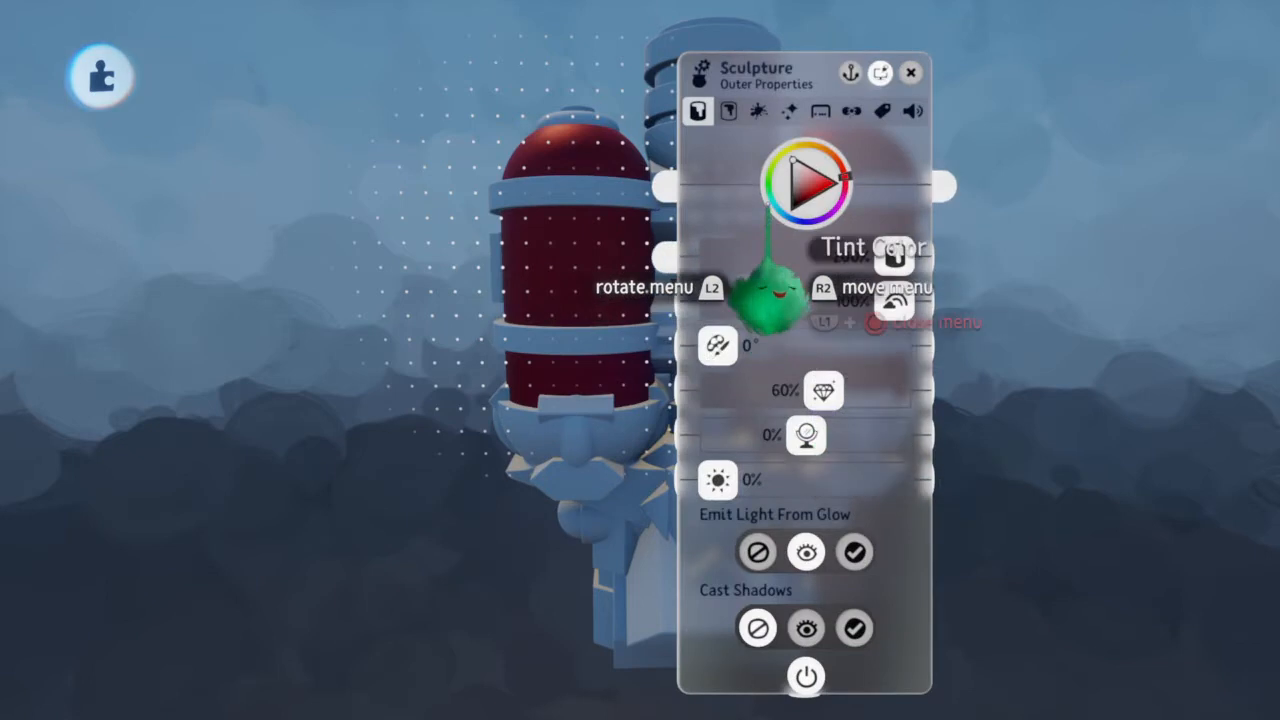
drag(798, 176, 790, 167)
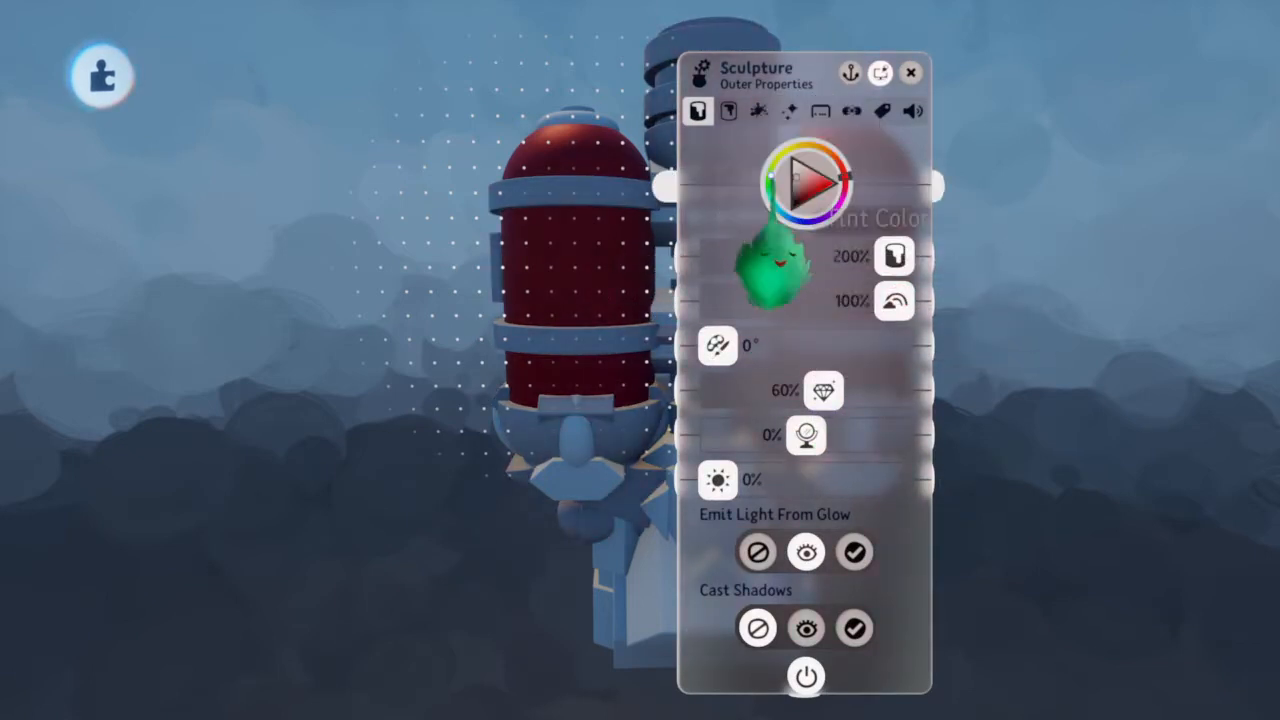
drag(823, 391, 864, 392)
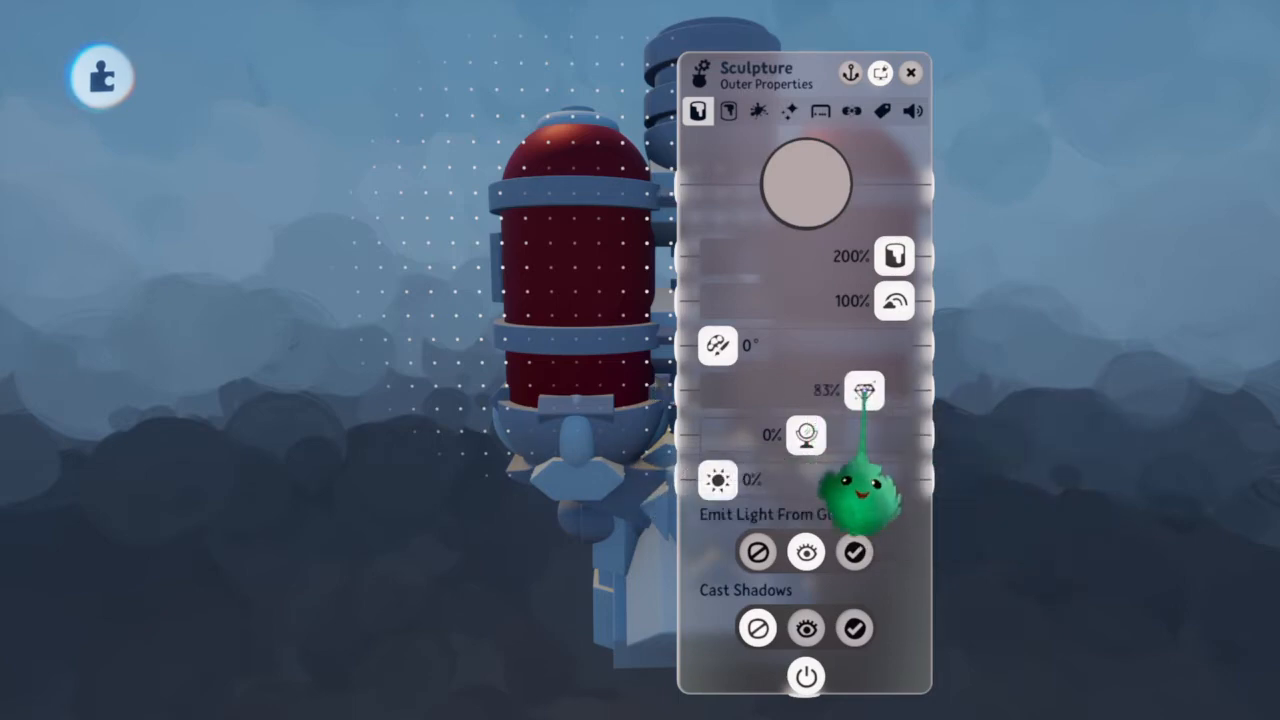
drag(806, 433, 832, 436)
mouse_move(803, 186)
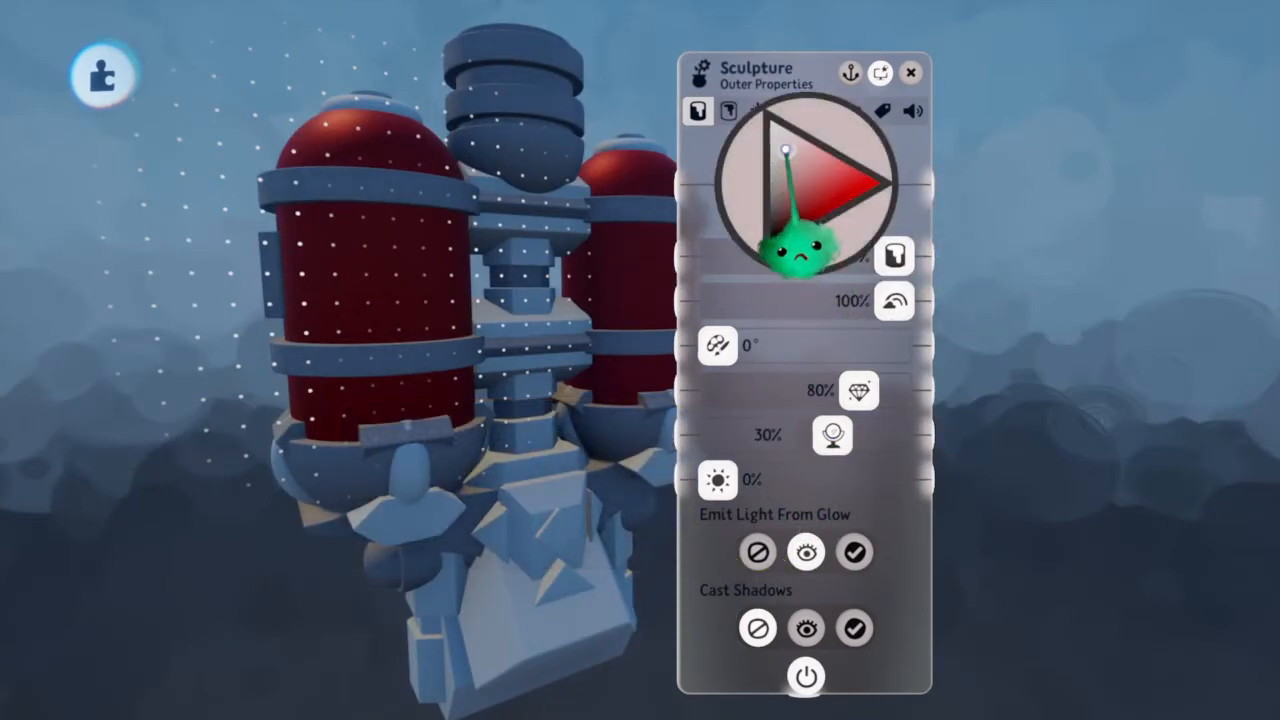
drag(786, 150, 787, 152)
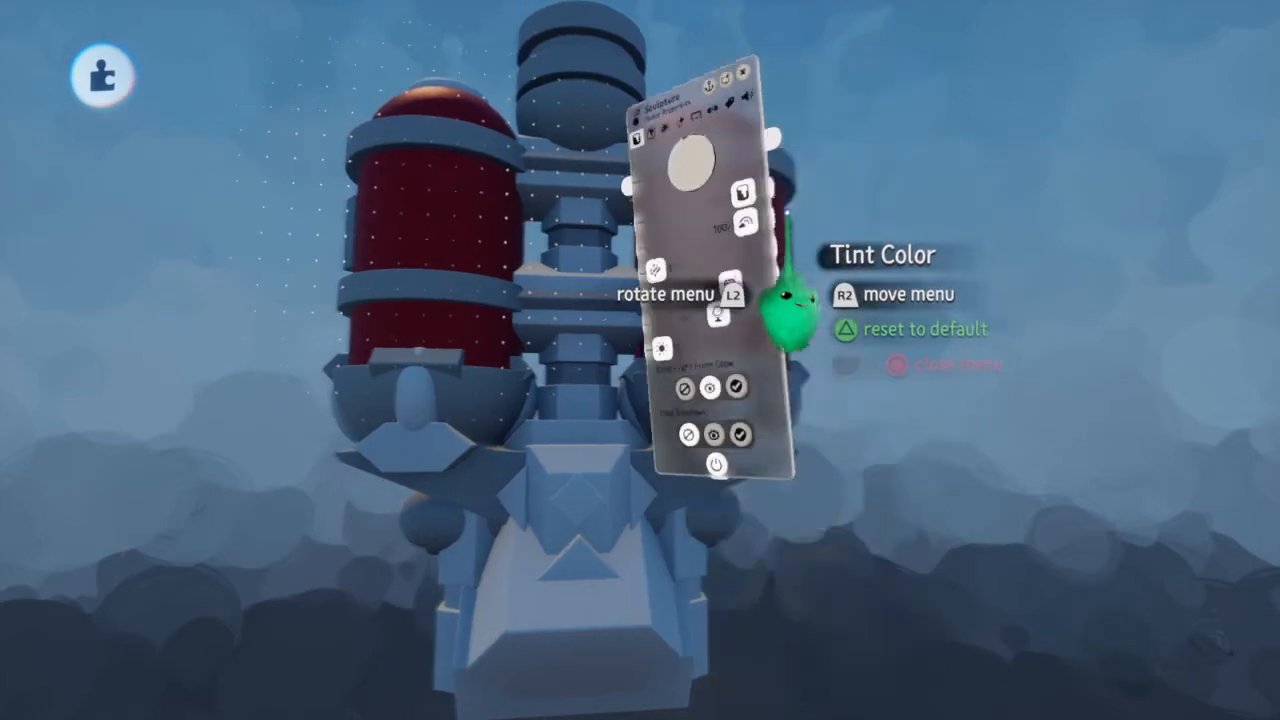
key(Escape)
Try fitting a flattened, mirrored cylinder around the lower end of the tanks in sculpt mode
click(630, 351)
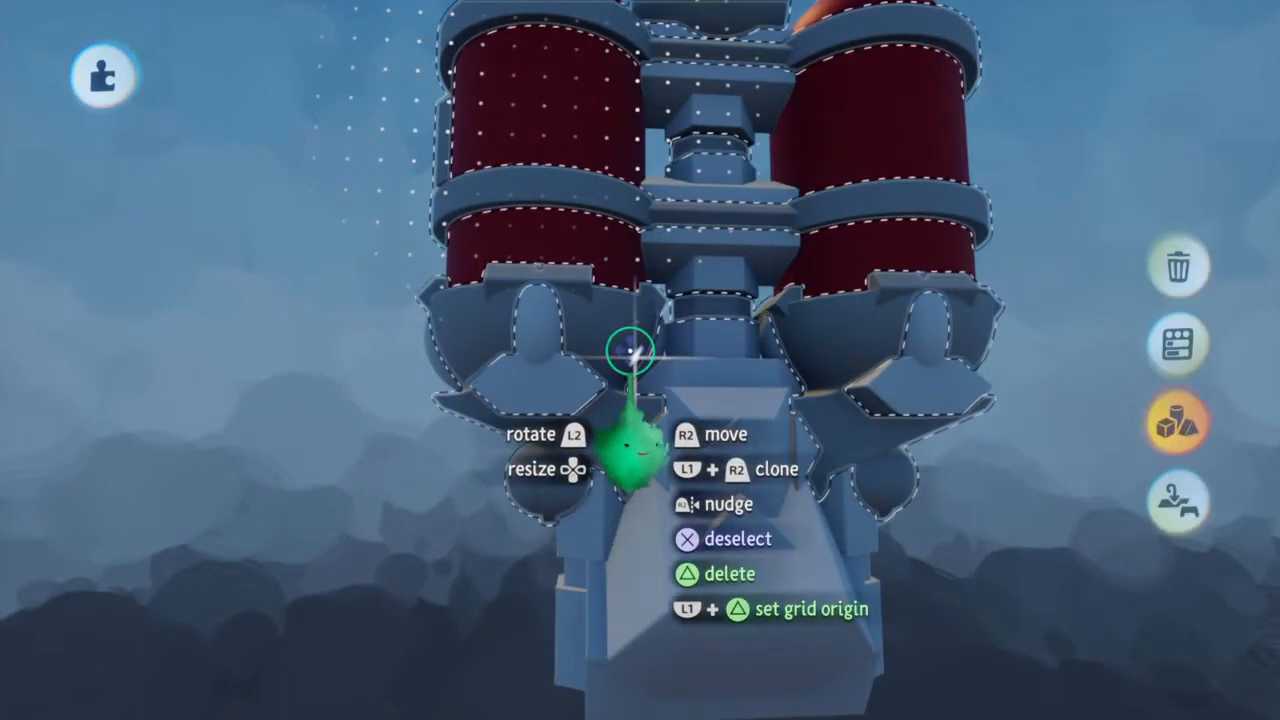
click(533, 393)
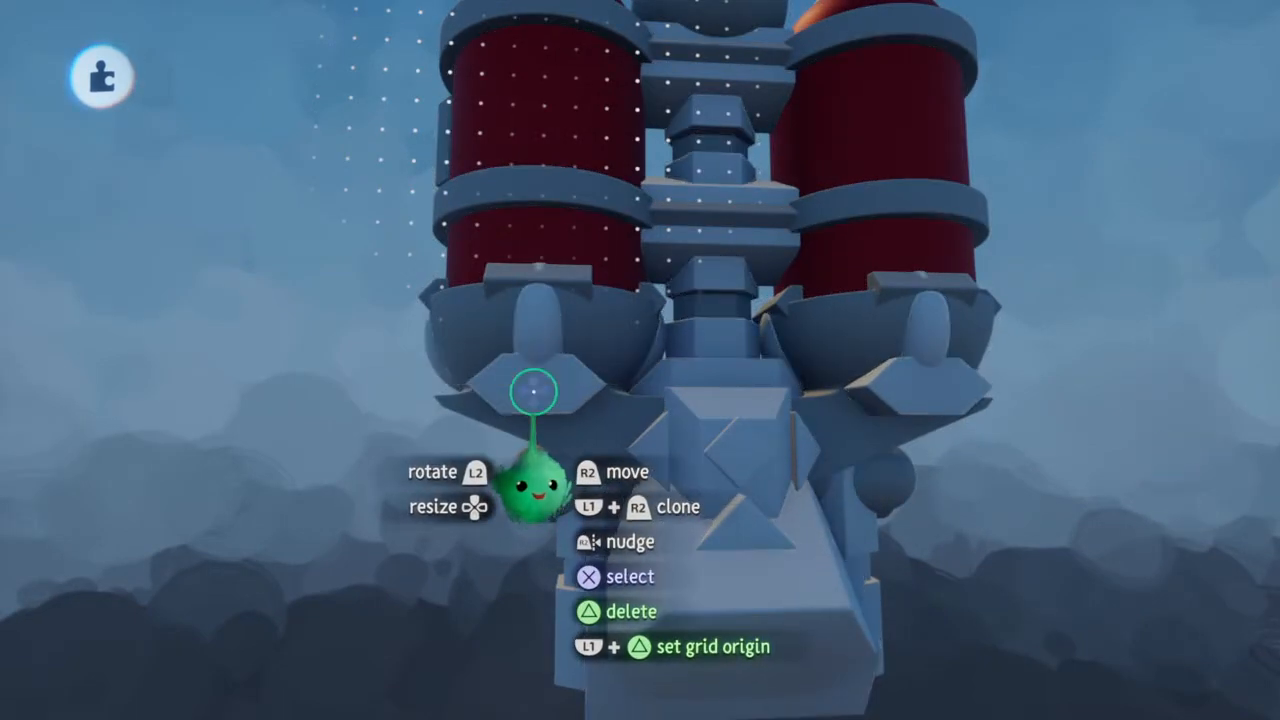
click(534, 383)
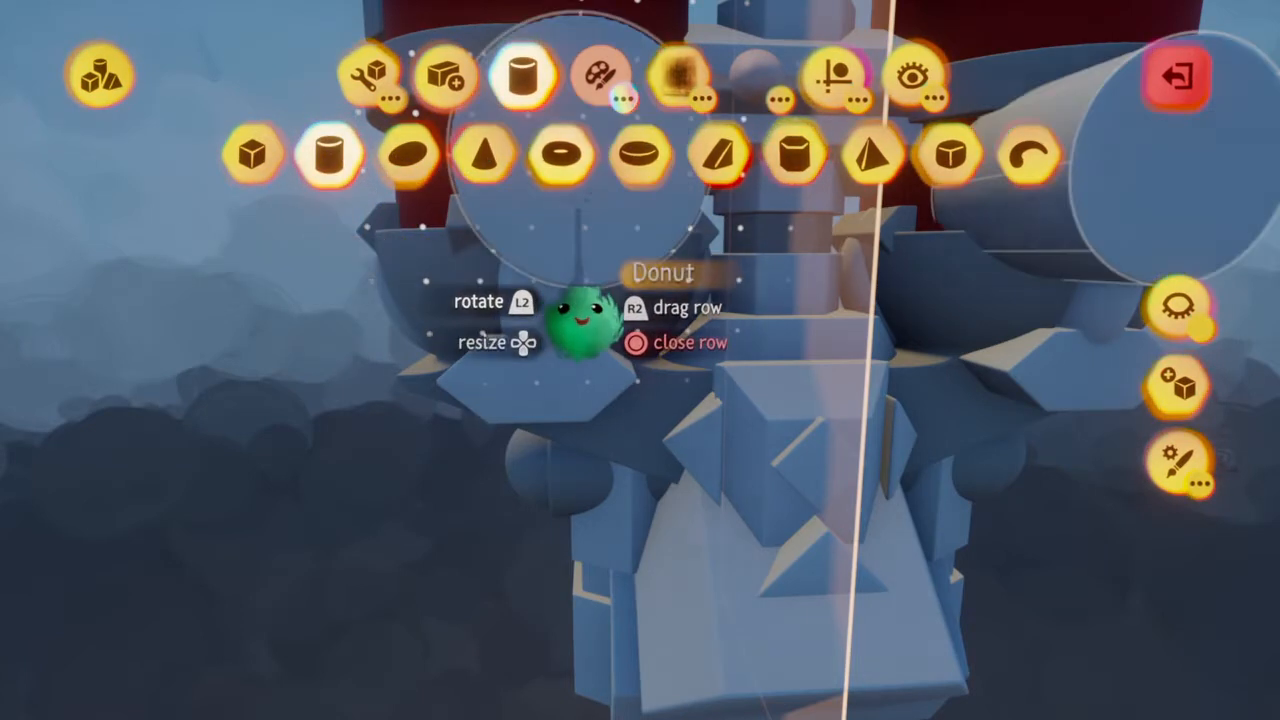
click(580, 175)
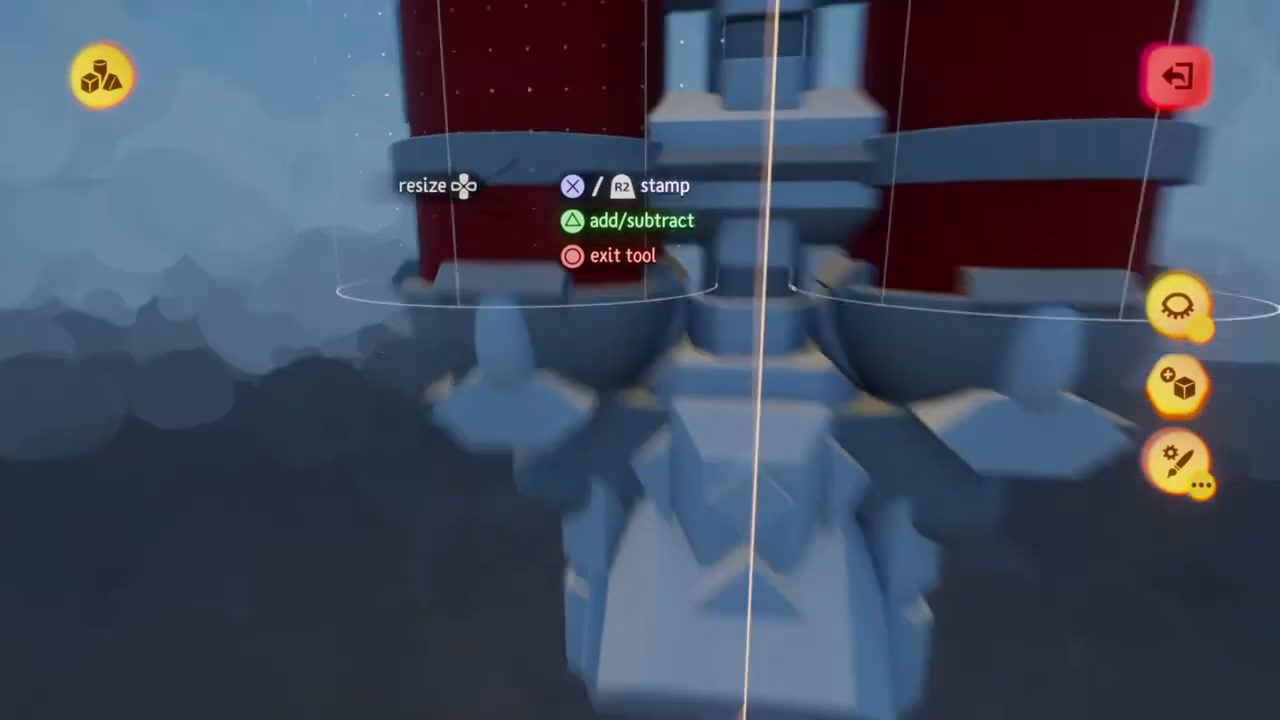
key(Escape)
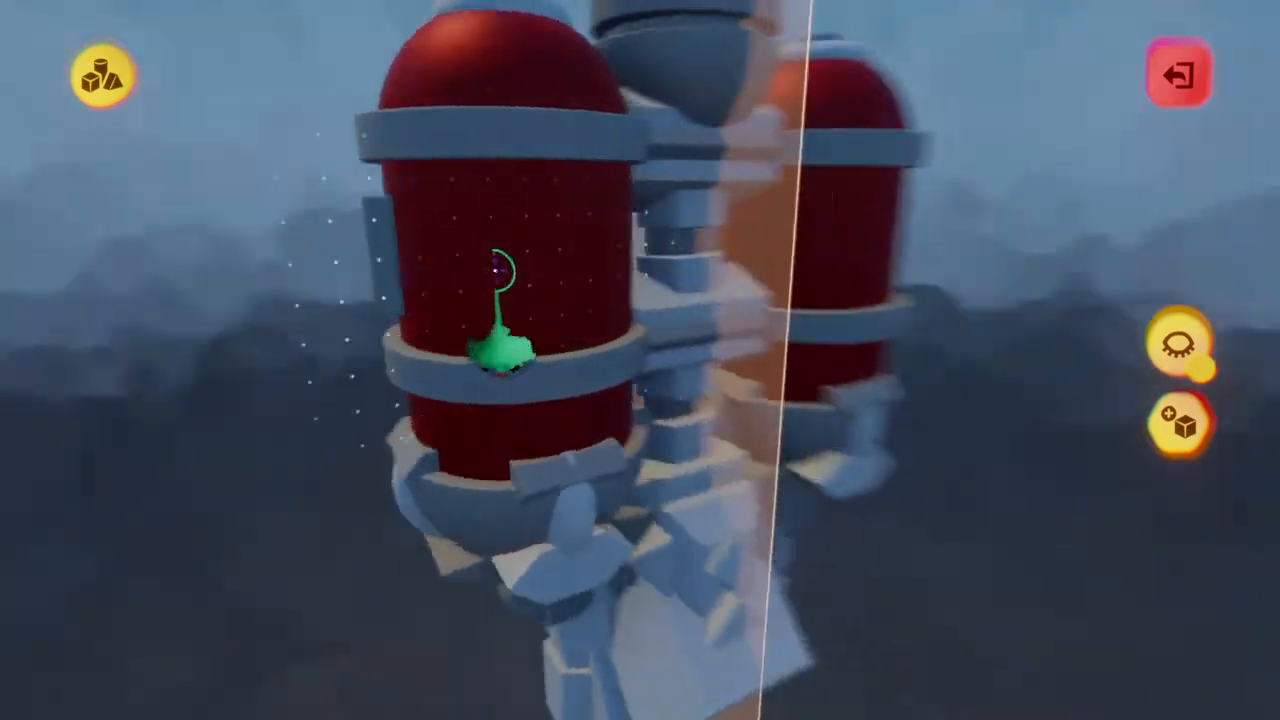
click(500, 269)
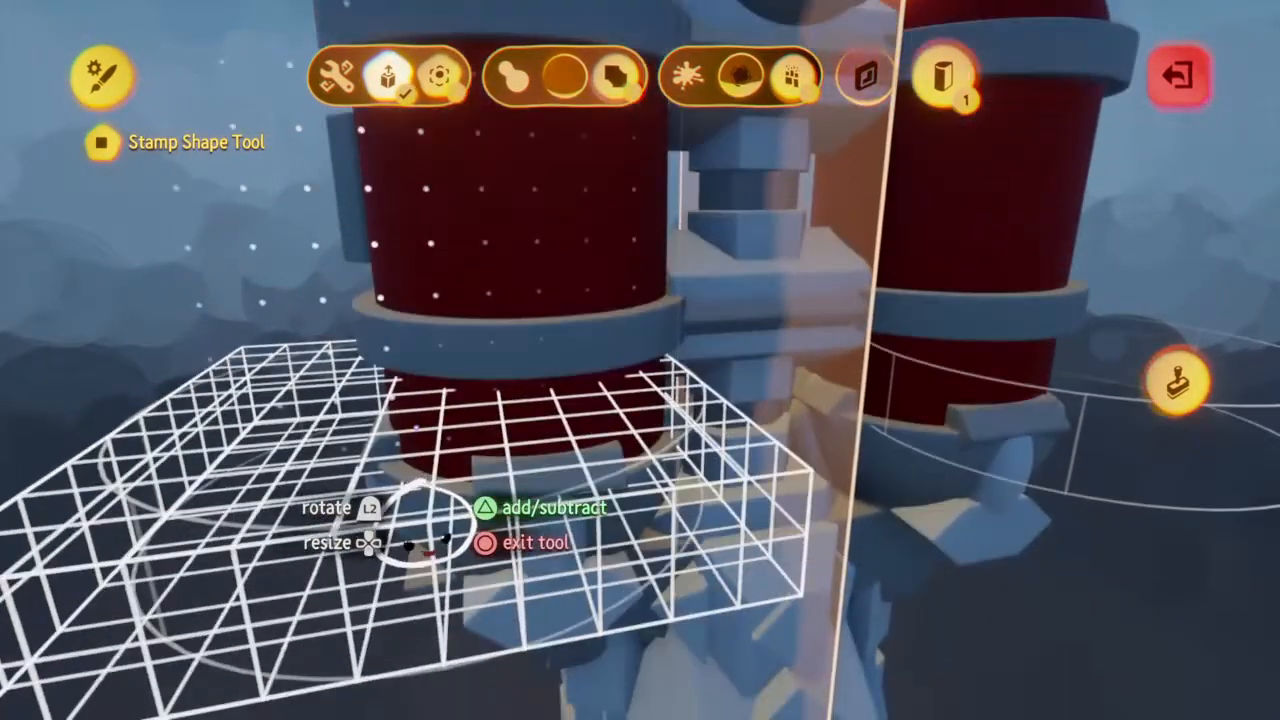
key(Escape)
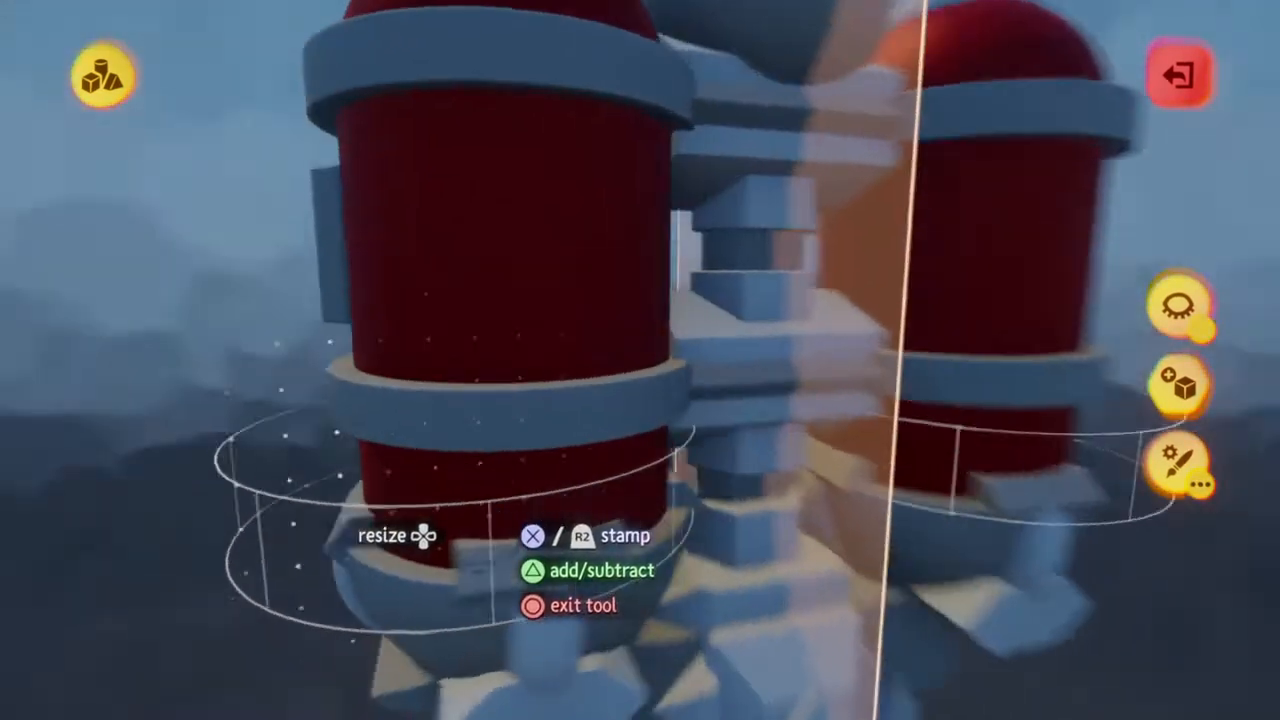
key(Escape)
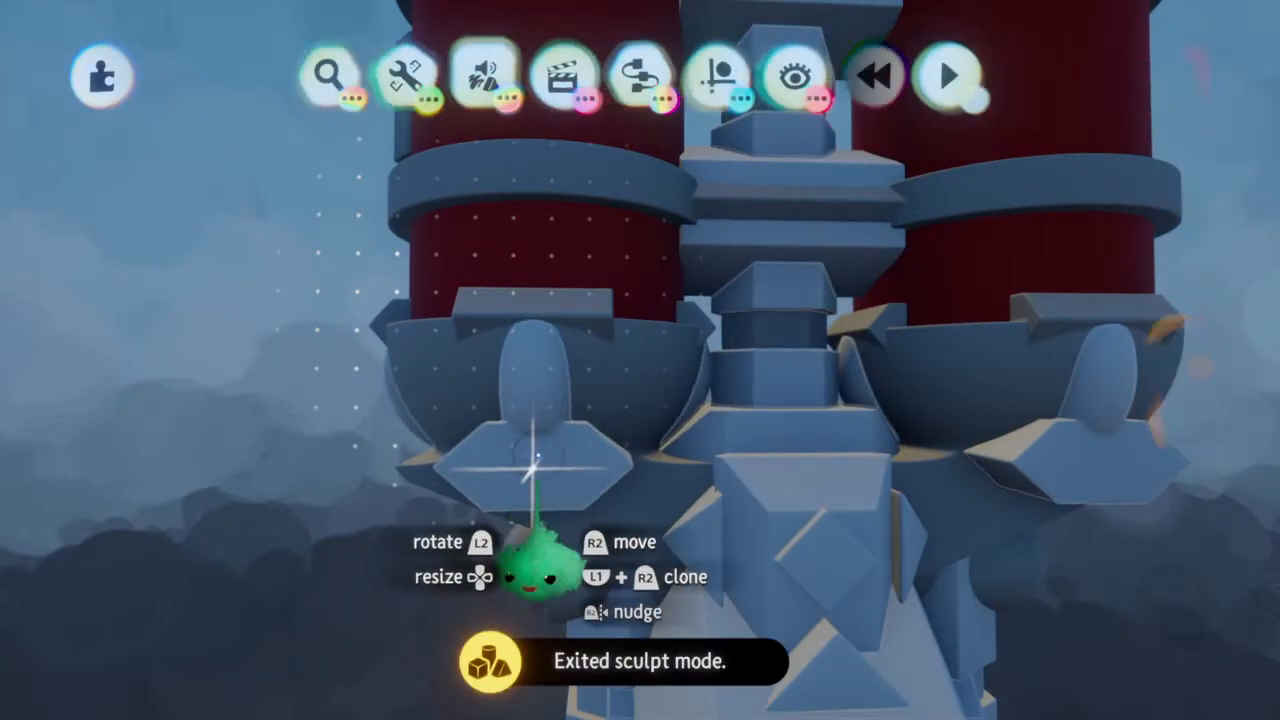
Tint the sculpture with the capsules and hexagonal prisms muted yellow, with 50% shininess/roughness and 50% metalness
right_click(532, 468)
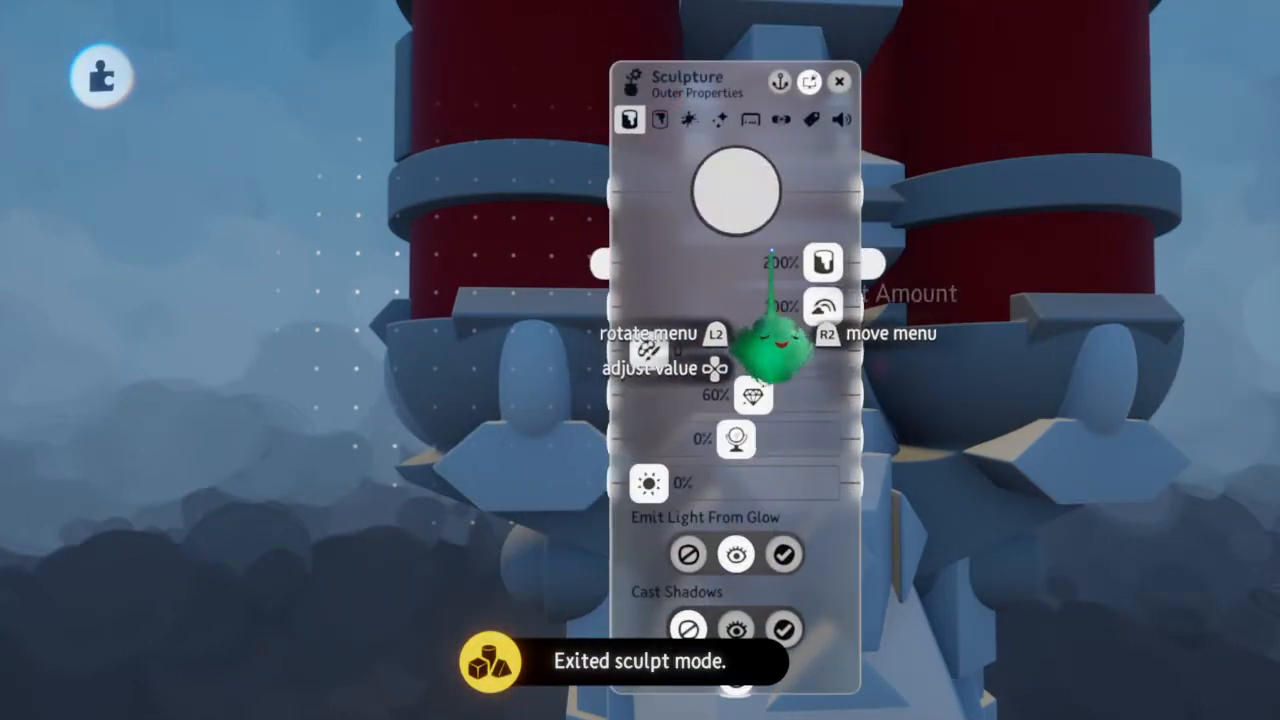
click(730, 188)
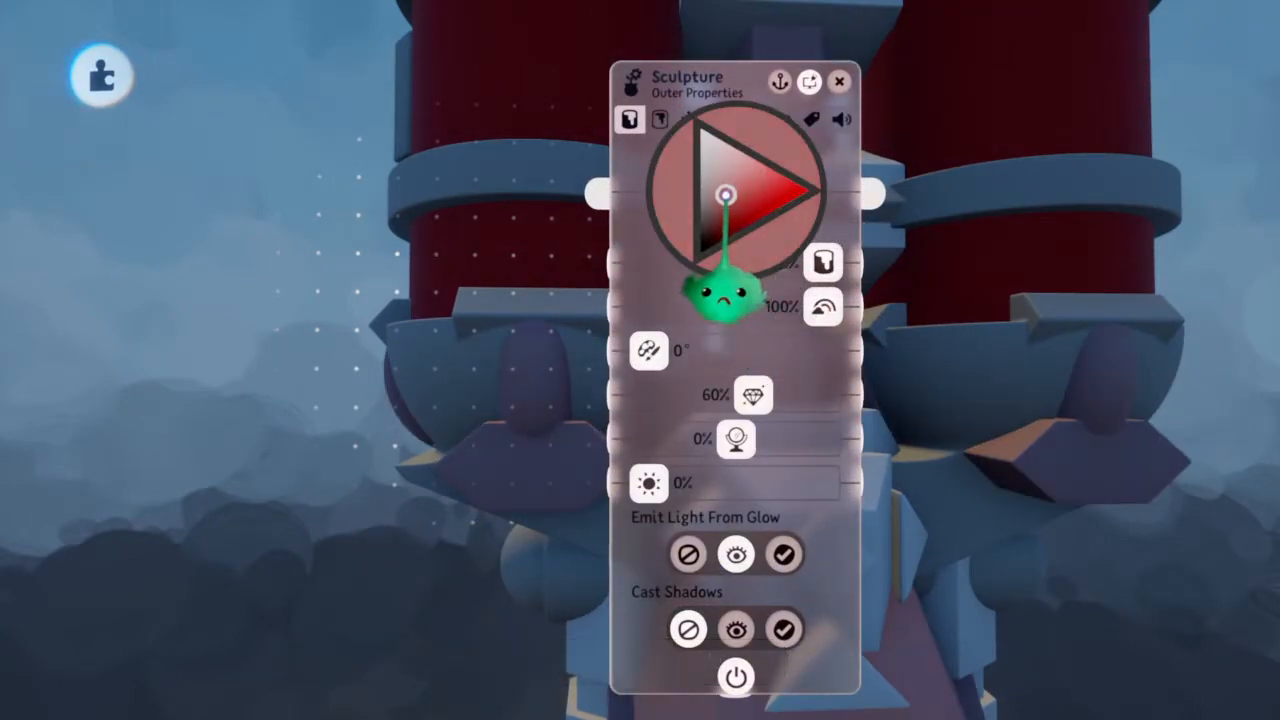
click(727, 153)
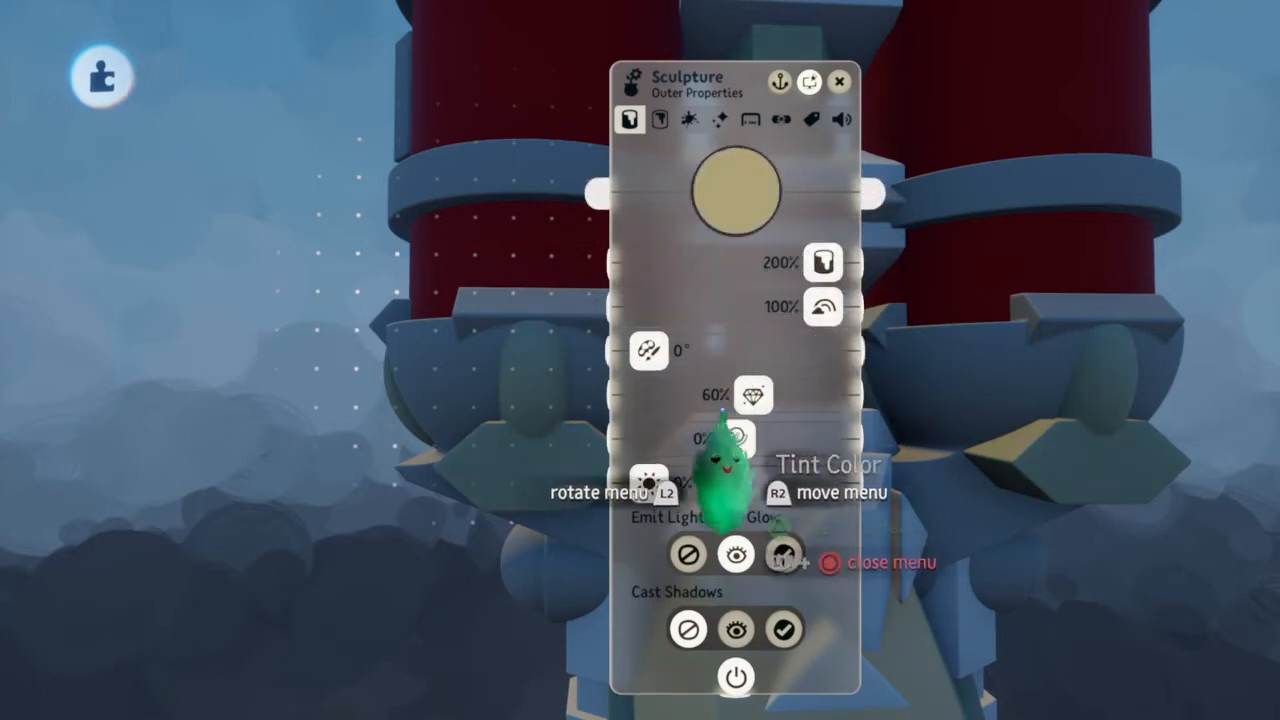
middle_drag(552, 416, 552, 416)
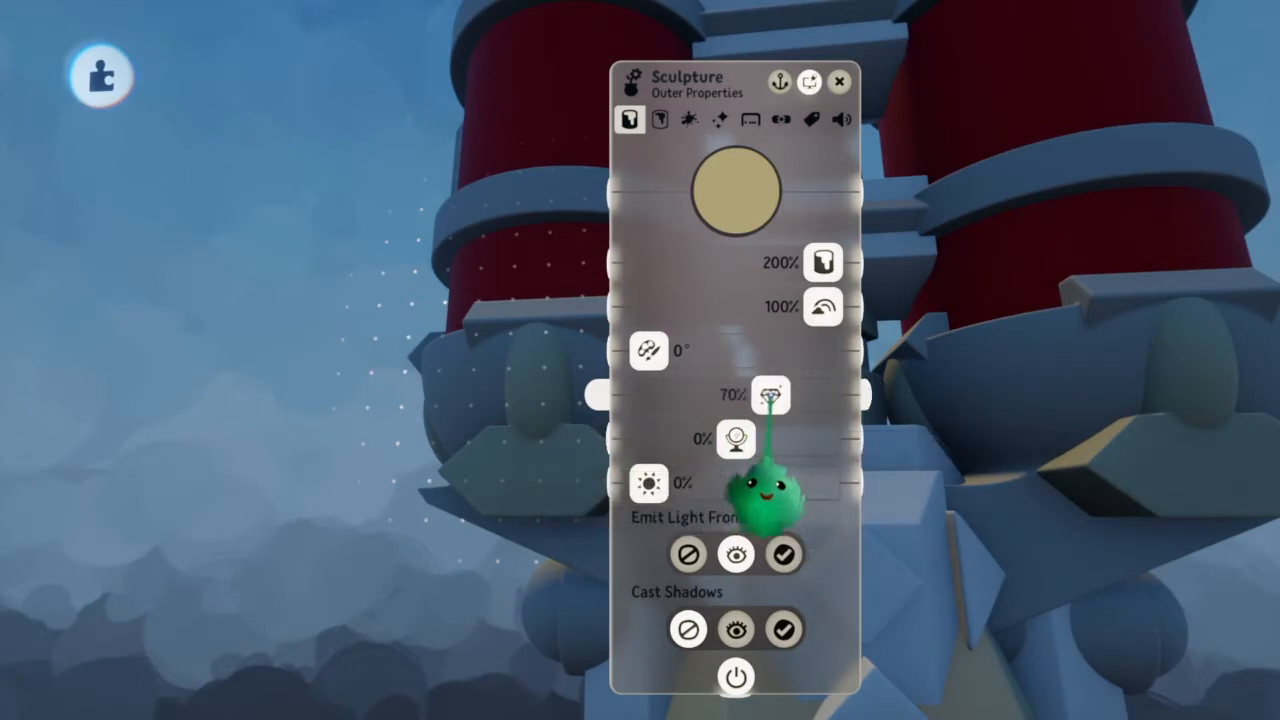
drag(737, 436, 772, 440)
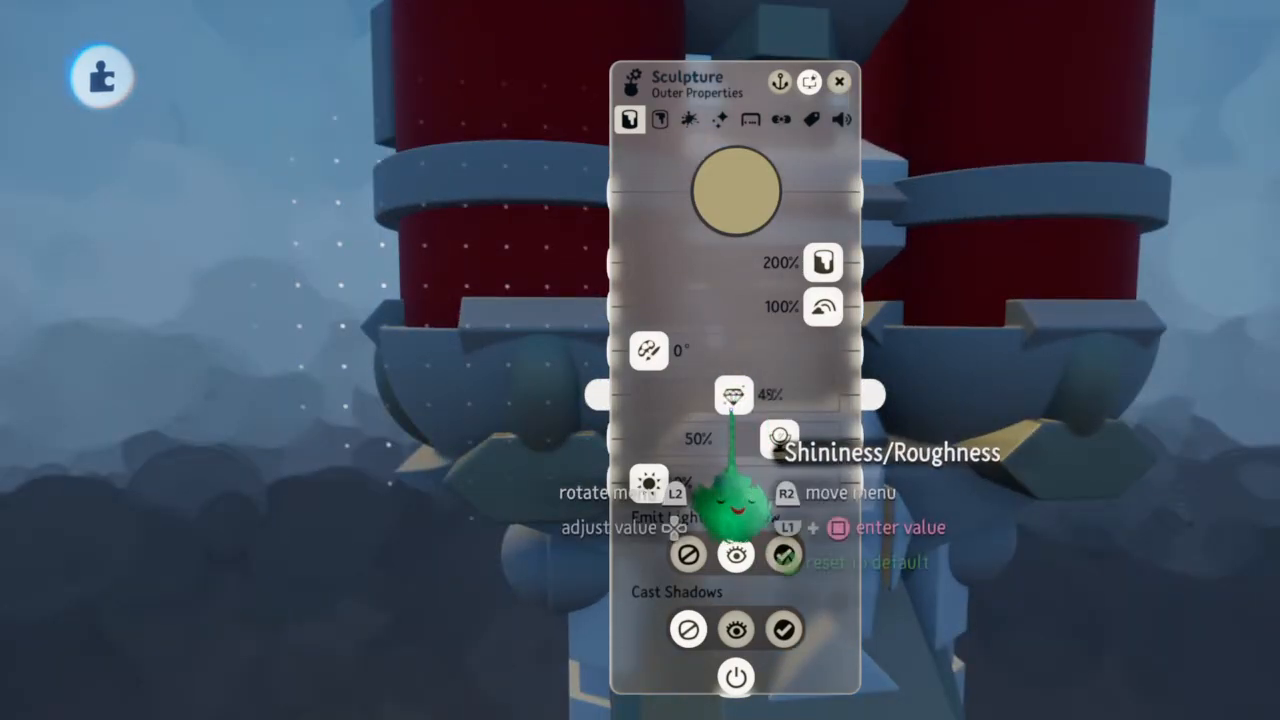
drag(733, 397, 737, 397)
Adjust the capsule and prism sculpture's tint to a darker, greyer yellow and close its properties
middle_drag(494, 414, 496, 413)
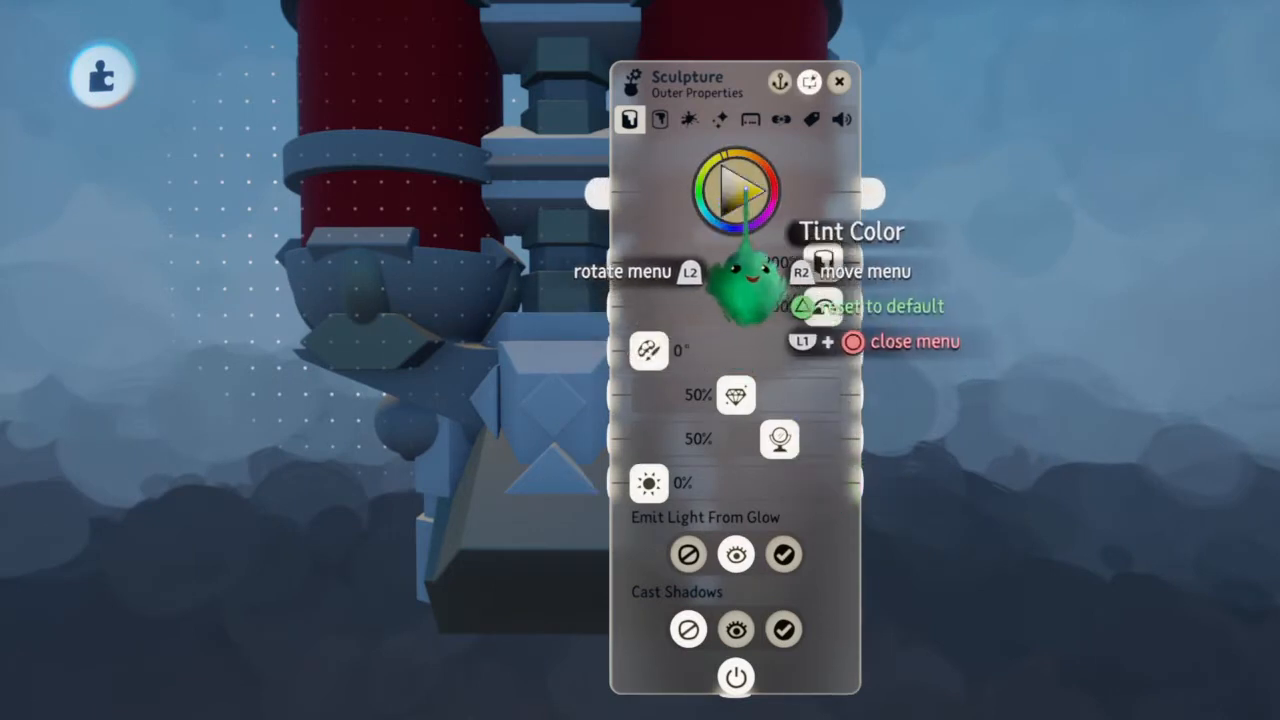
drag(727, 154, 730, 153)
drag(733, 203, 727, 191)
key(Escape)
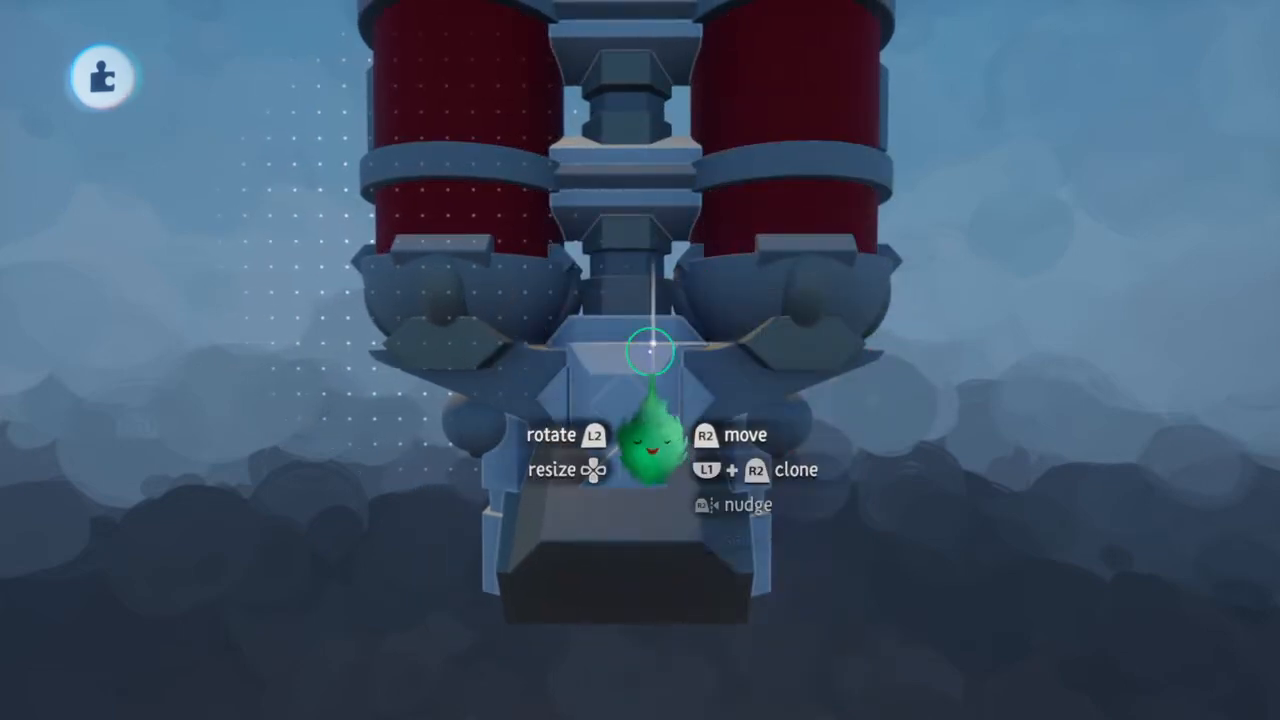
Open the outer properties of the sculpture with the connectors and front hull core, and tint it red
scroll(651, 352, up, 3)
click(651, 352)
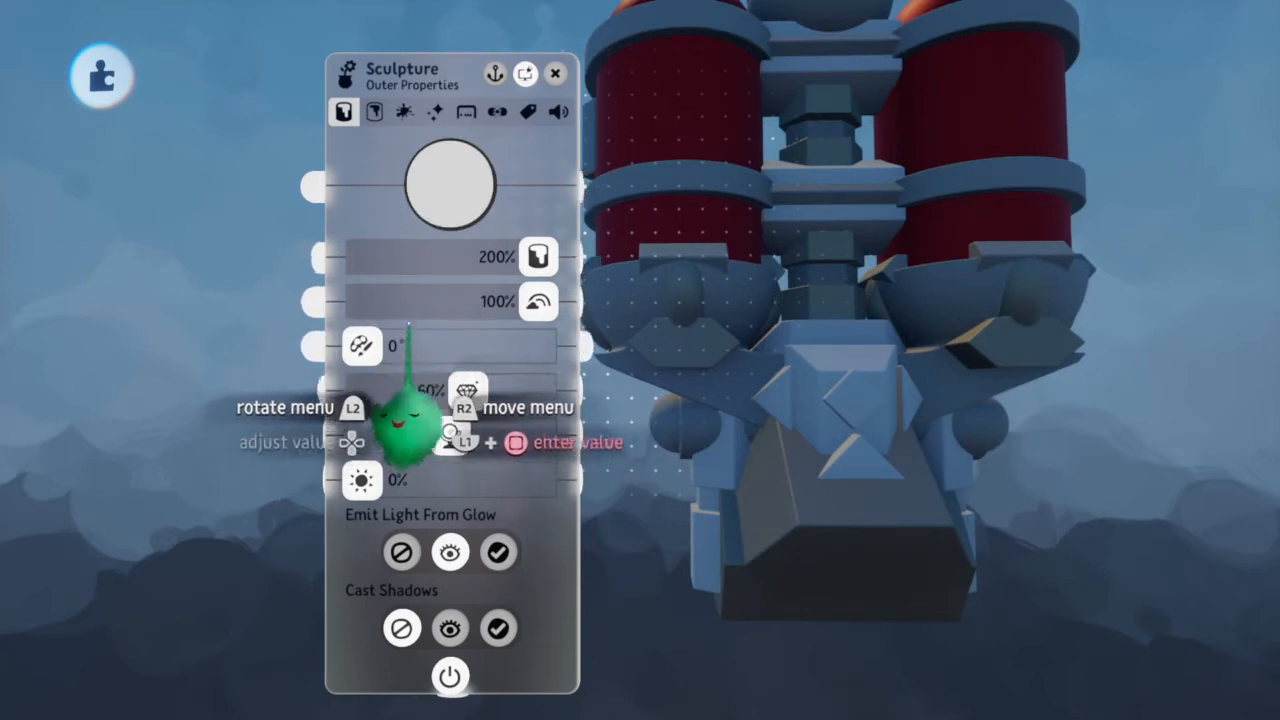
drag(446, 185, 446, 185)
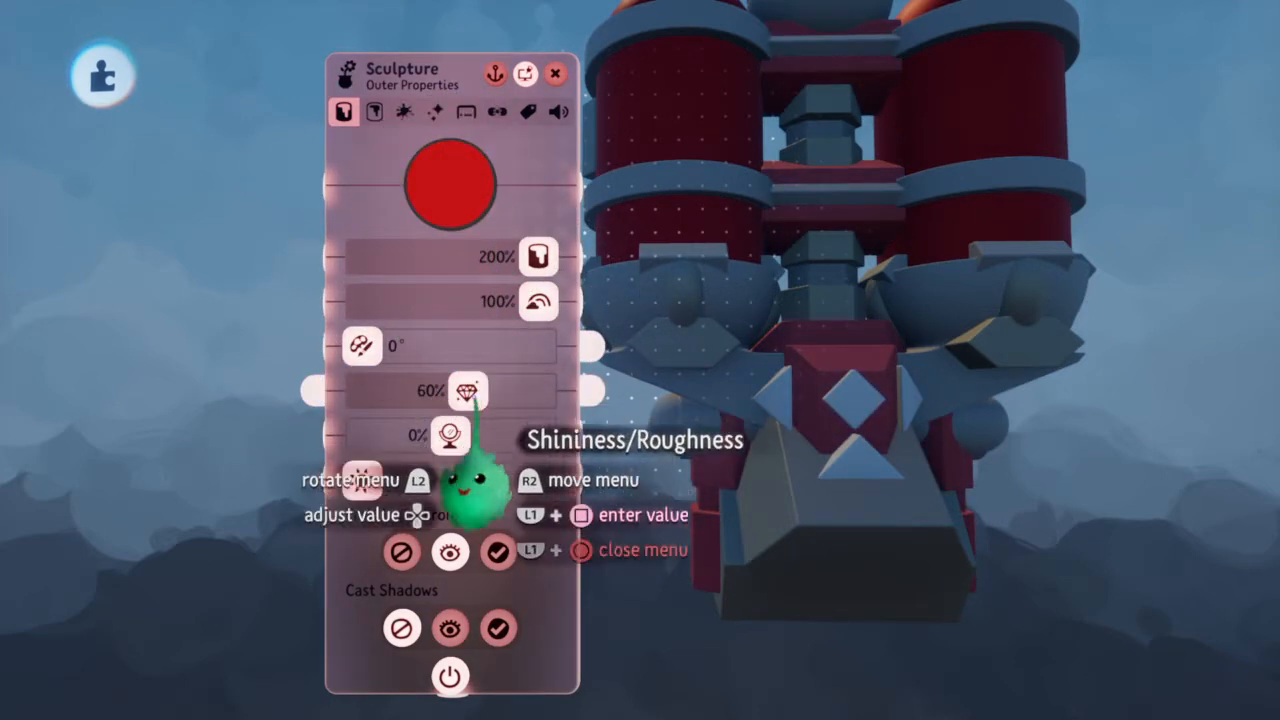
Set the connector and hull core sculpture to 50% shininess/roughness and 40% metalness, change its tint to golden yellow, and close its properties
drag(471, 471, 458, 488)
drag(450, 435, 489, 433)
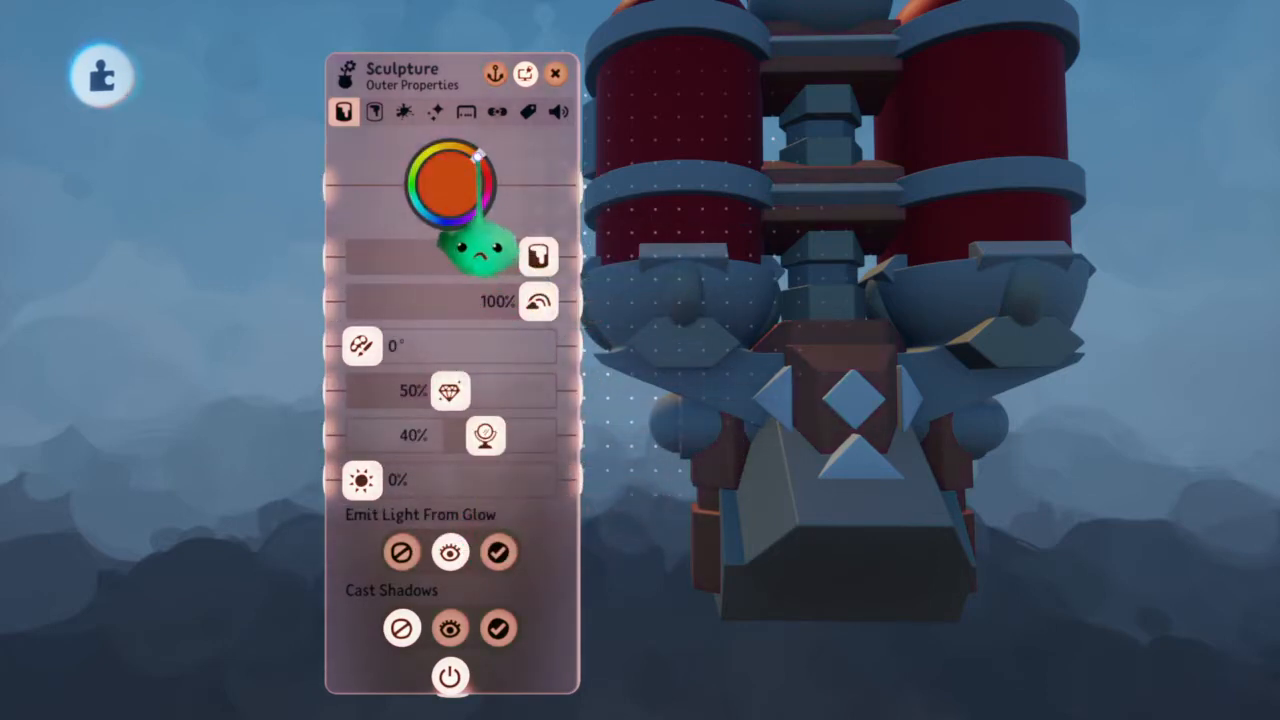
drag(468, 170, 501, 193)
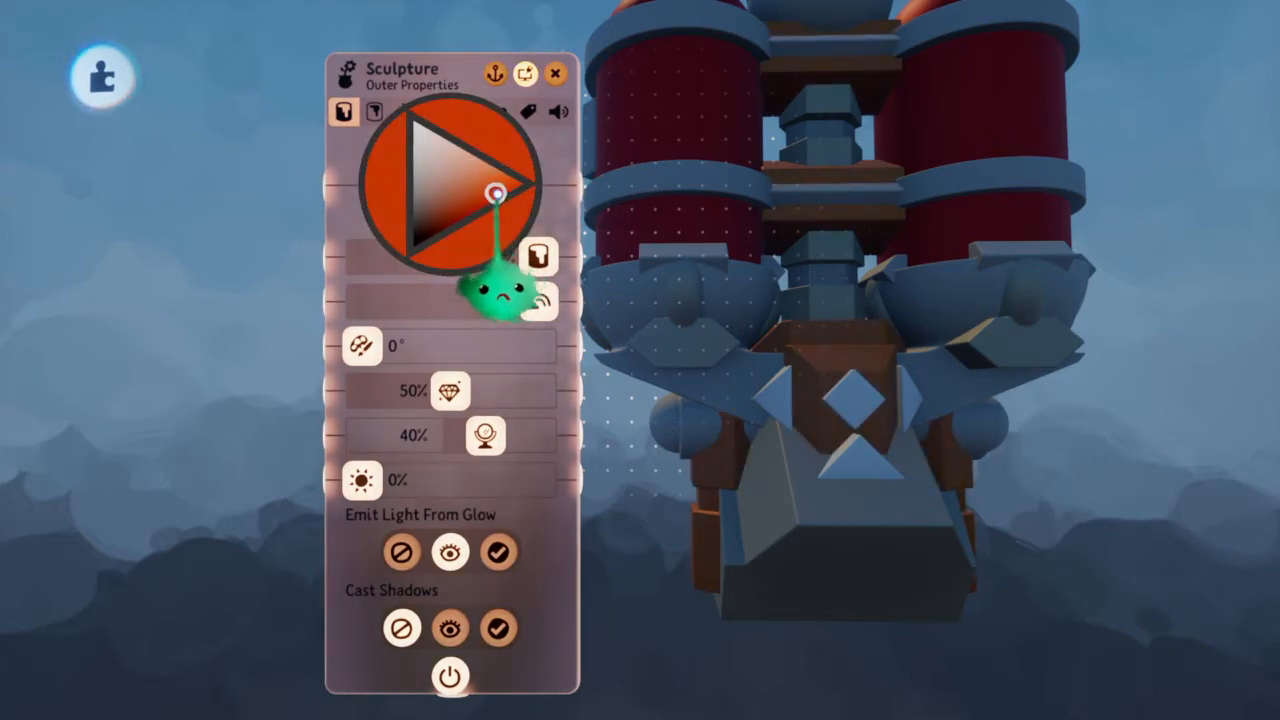
drag(490, 192, 471, 250)
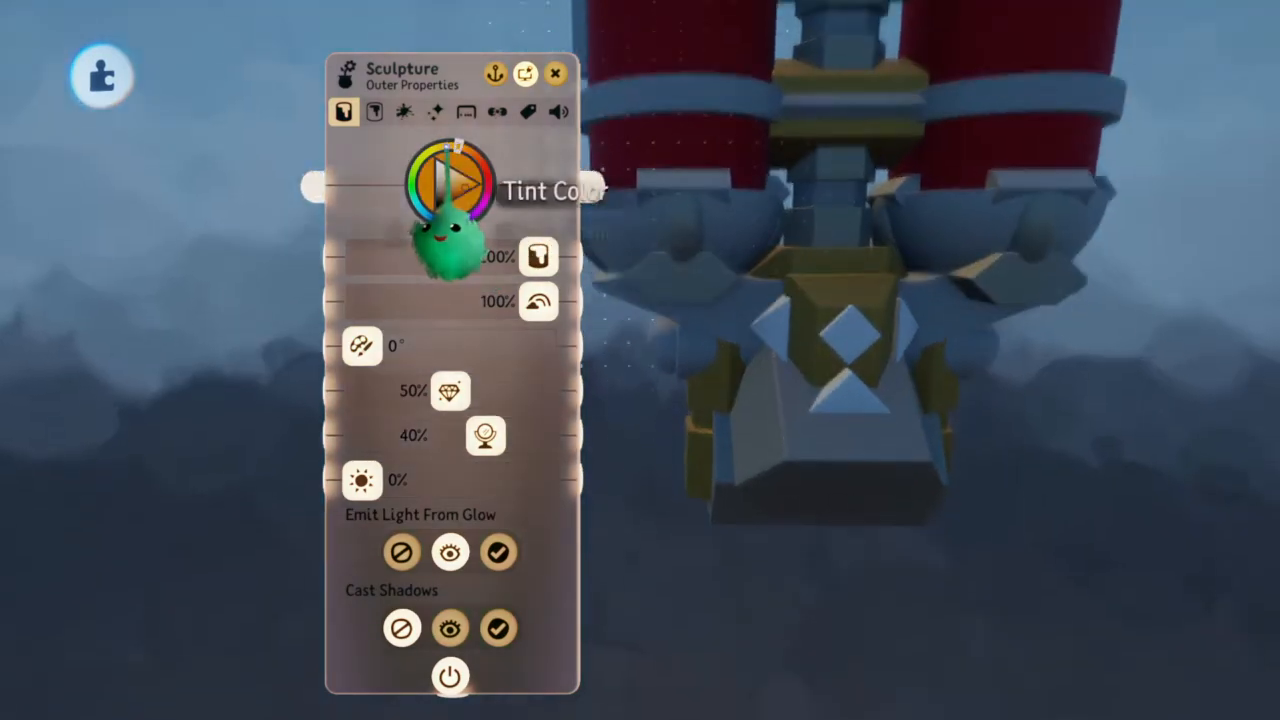
key(Escape)
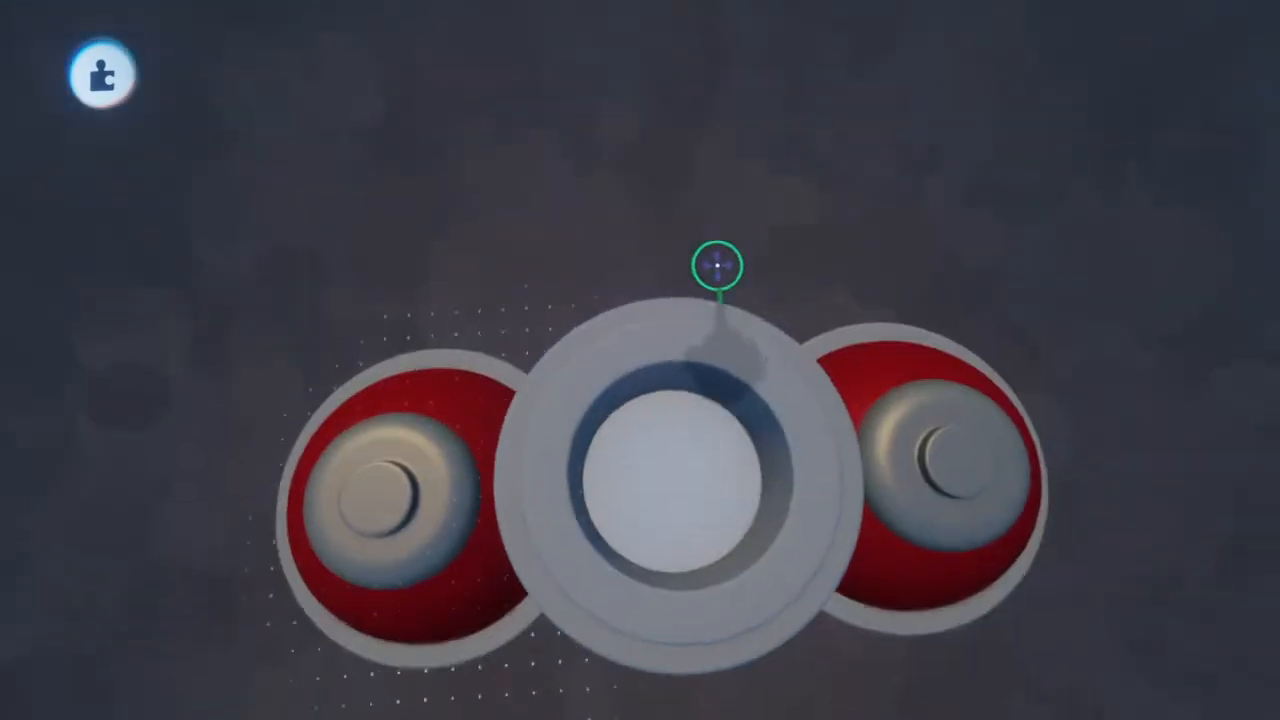
Tint the core inside the round nozzle black with 100% shininess/roughness and -100% waxiness/metalness
click(690, 438)
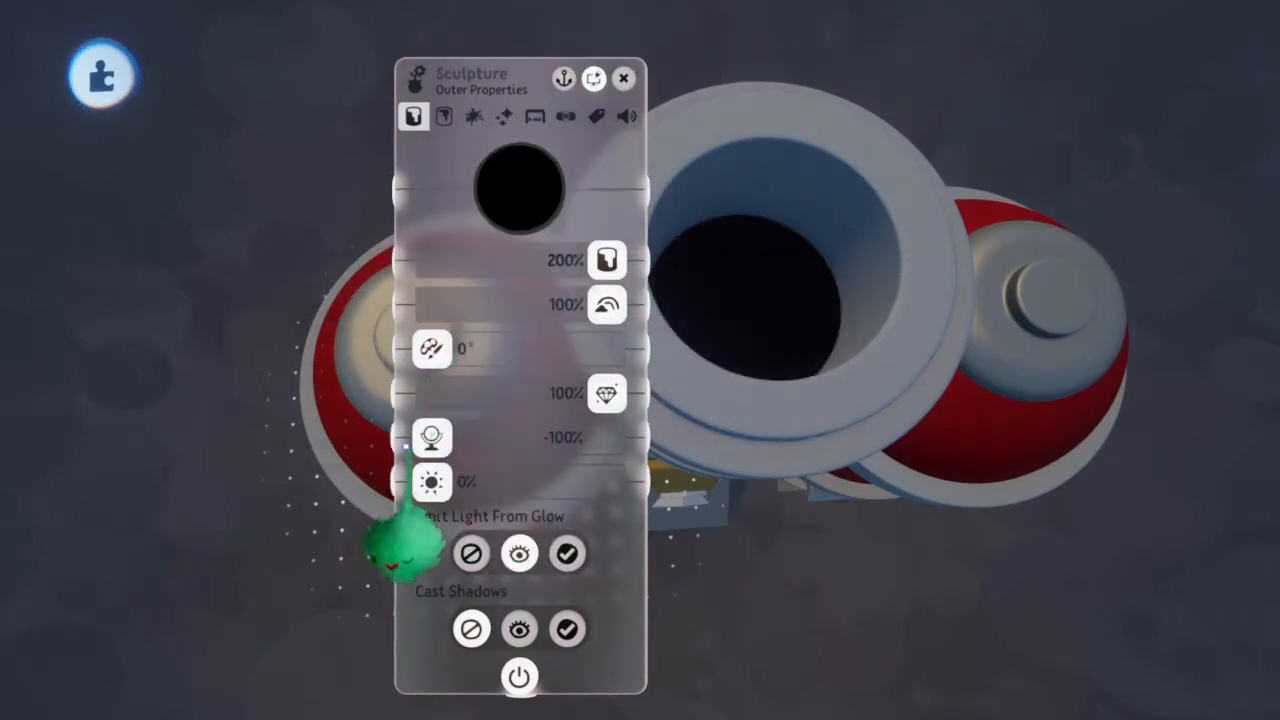
key(Escape)
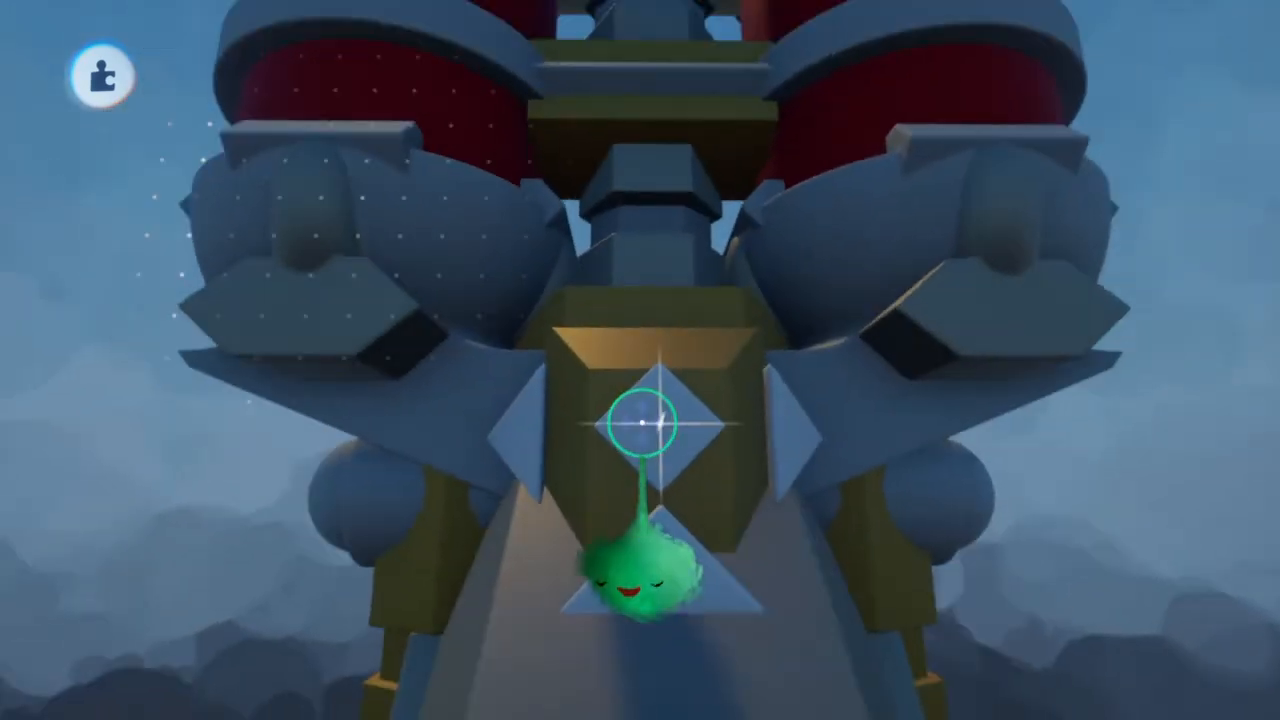
Tint the sculpture with the diamond-shaped accents cream, set 0% shininess/roughness and 100% metalness, and close its properties
click(642, 425)
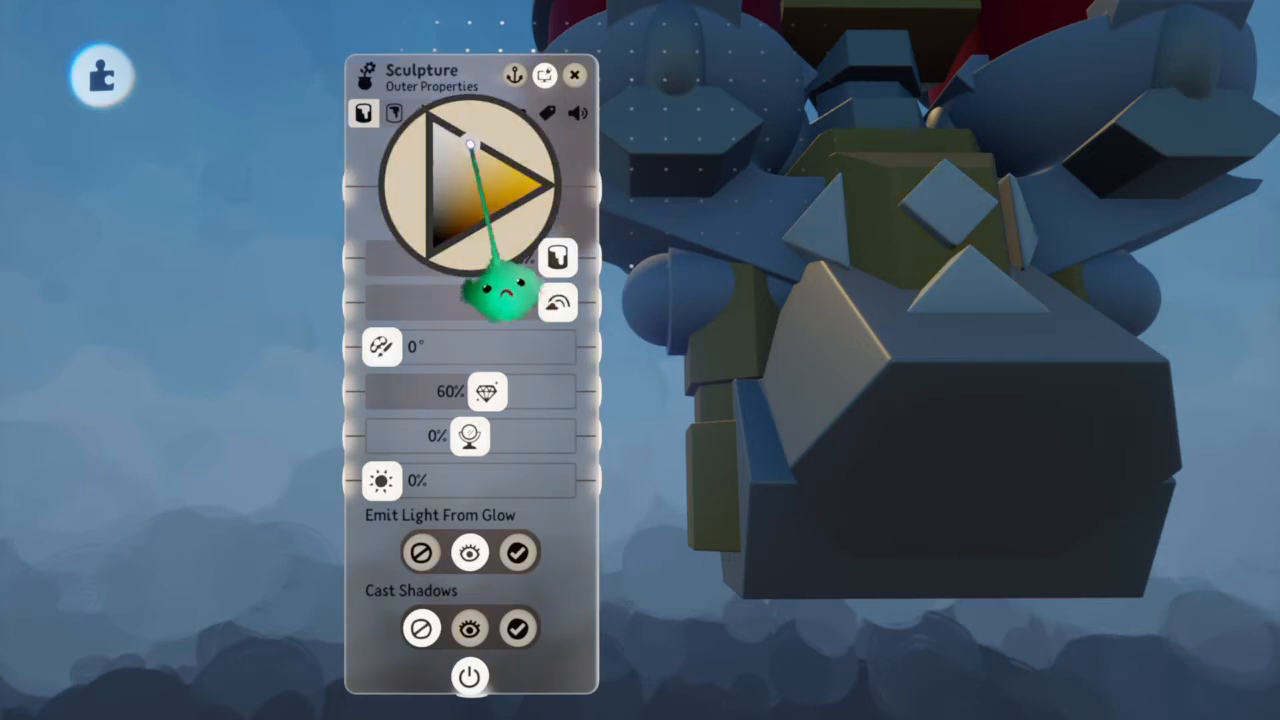
drag(469, 435, 533, 435)
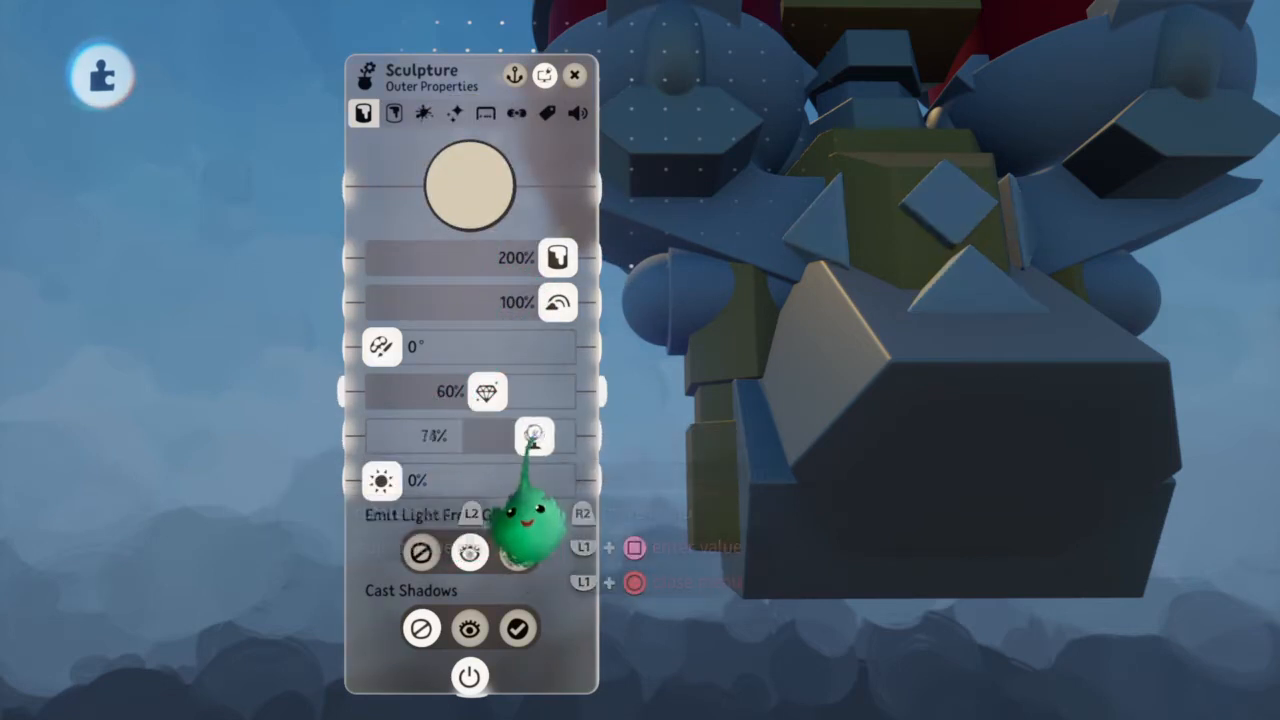
drag(505, 492, 440, 488)
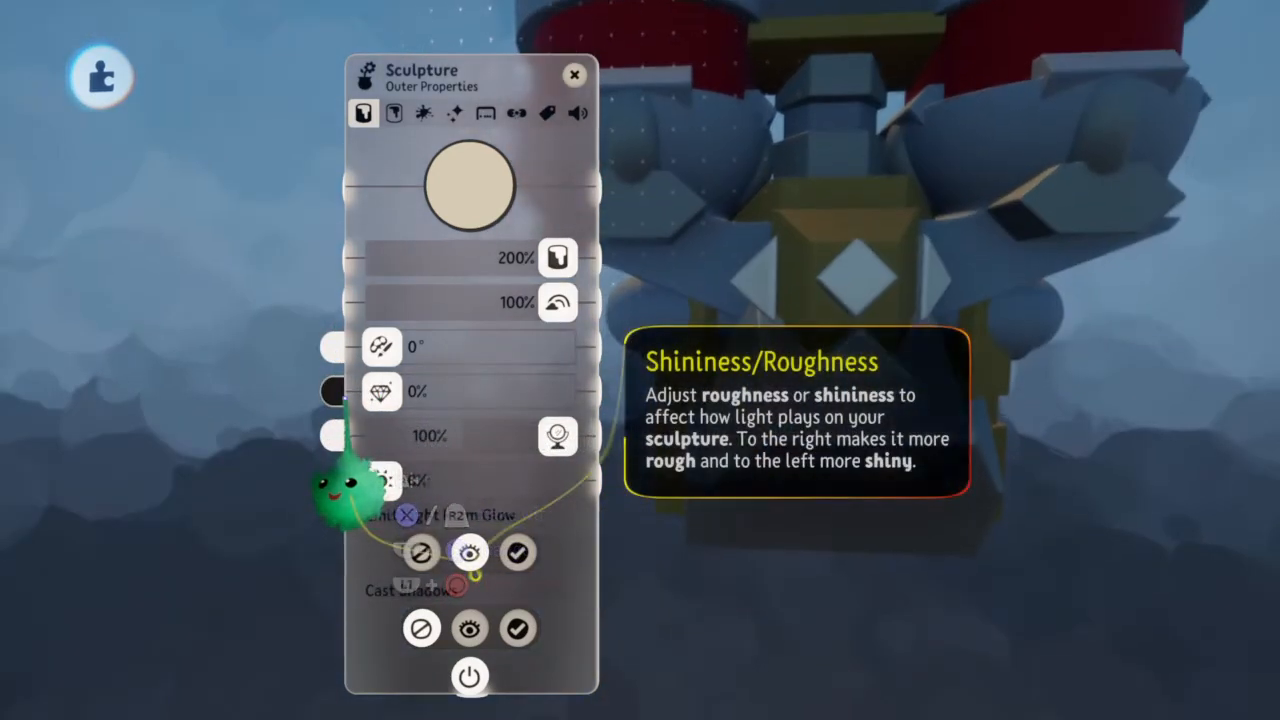
drag(344, 430, 452, 407)
click(634, 357)
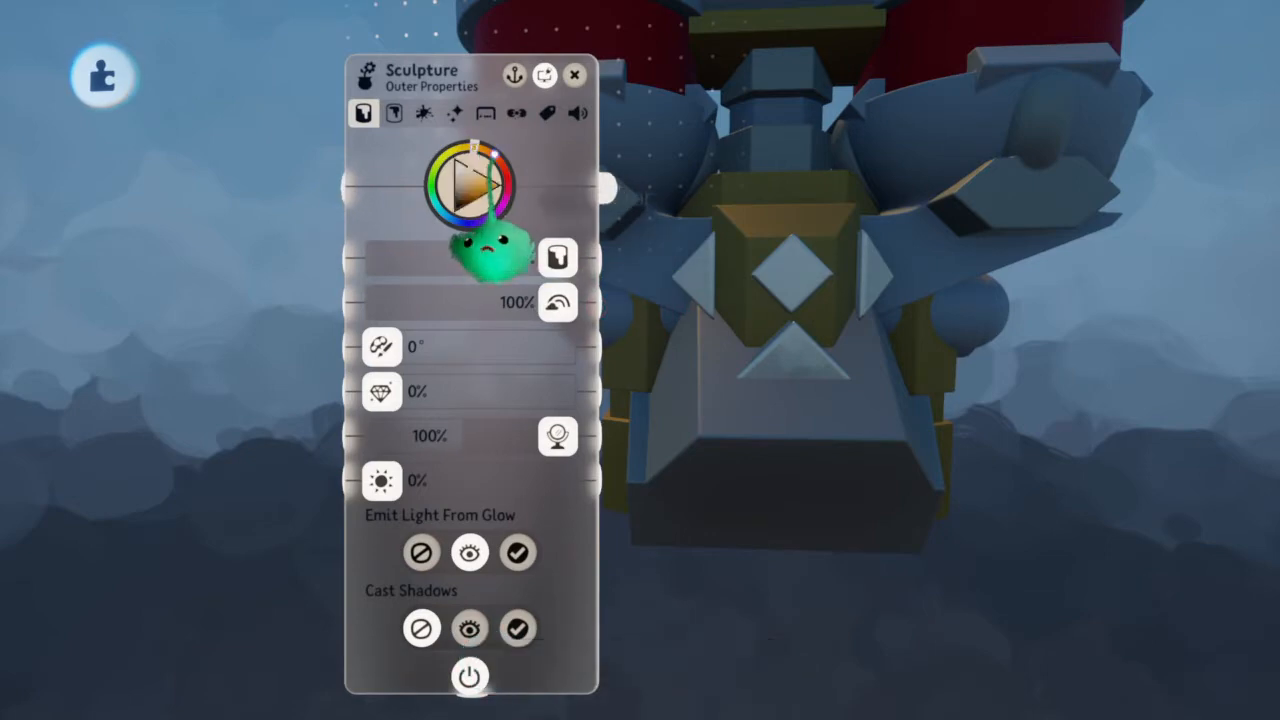
key(Escape)
Enter paint mode at the nozzle opening, pick the vertical hatch brush, and turn on the Kaleidoscope guide with 5 segments
mouse_move(517, 214)
middle_down()
mouse_move(694, 306)
mouse_move(690, 345)
mouse_move(740, 335)
mouse_move(691, 306)
mouse_move(723, 331)
mouse_move(721, 320)
mouse_move(723, 443)
mouse_move(714, 423)
mouse_move(733, 437)
mouse_move(734, 386)
mouse_move(714, 385)
mouse_move(714, 420)
mouse_move(714, 285)
middle_up()
scroll(722, 343, up, 2)
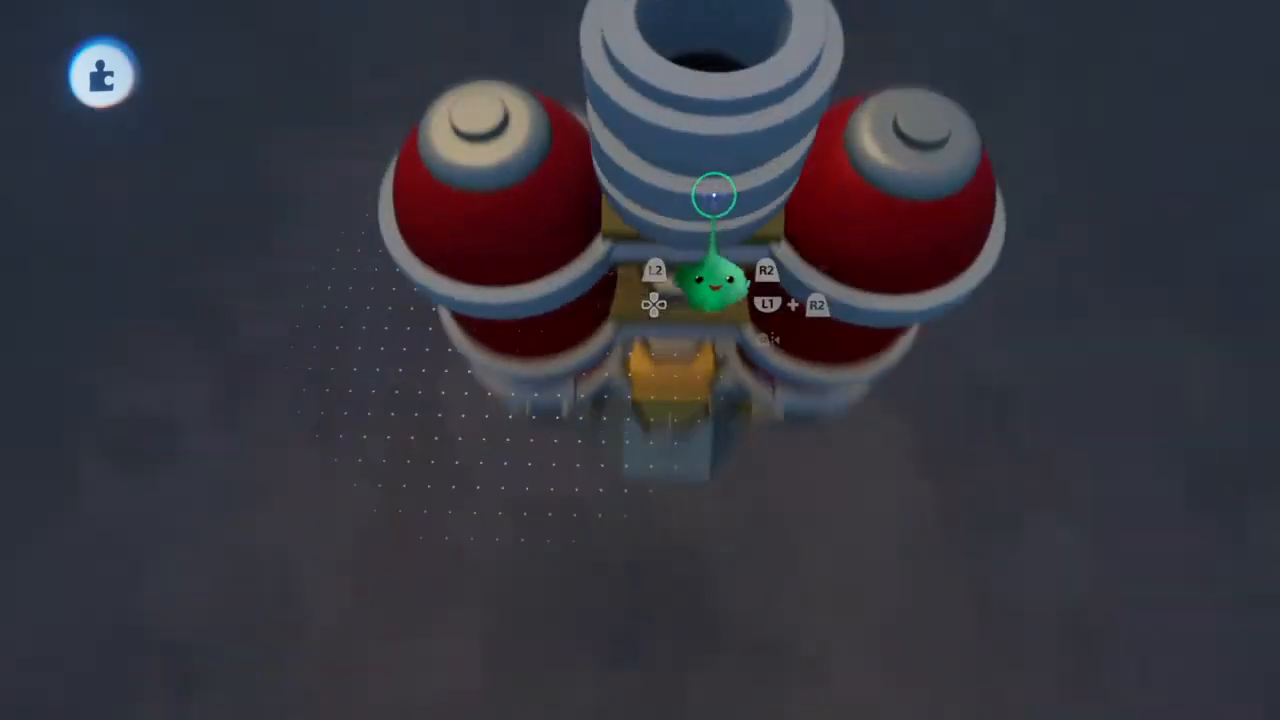
middle_drag(714, 195, 714, 195)
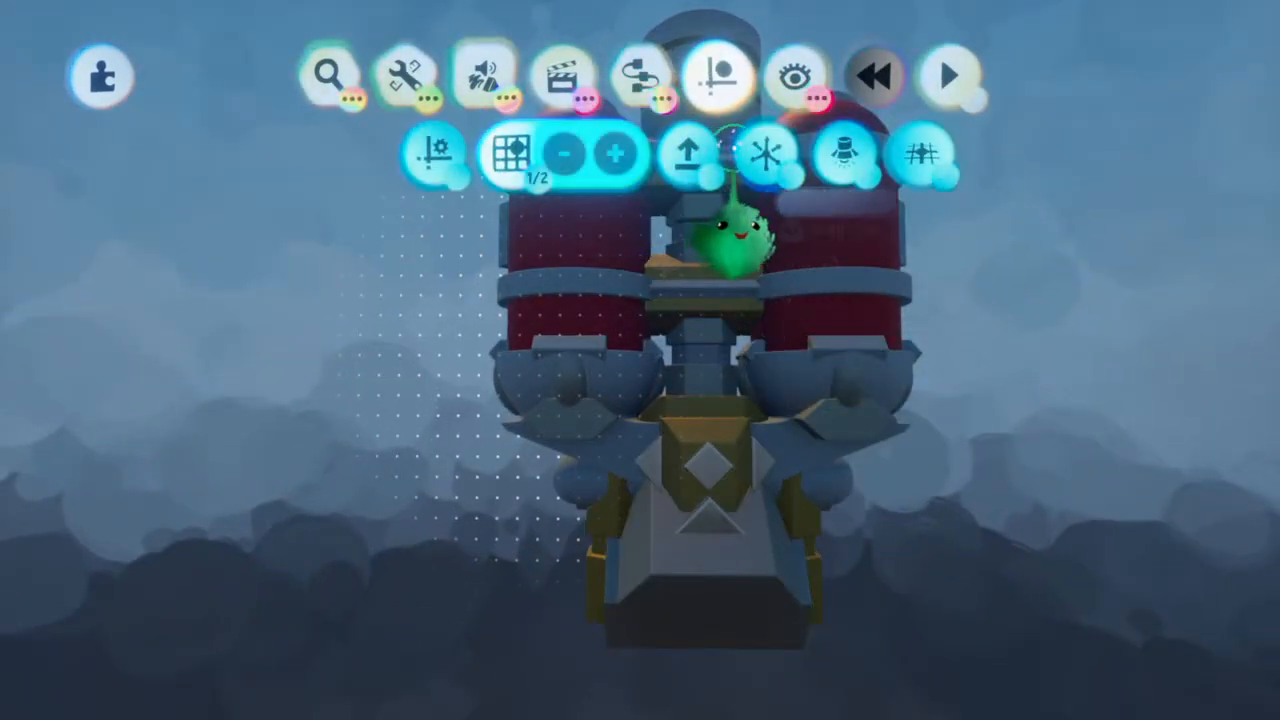
key(Escape)
middle_drag(660, 292, 660, 229)
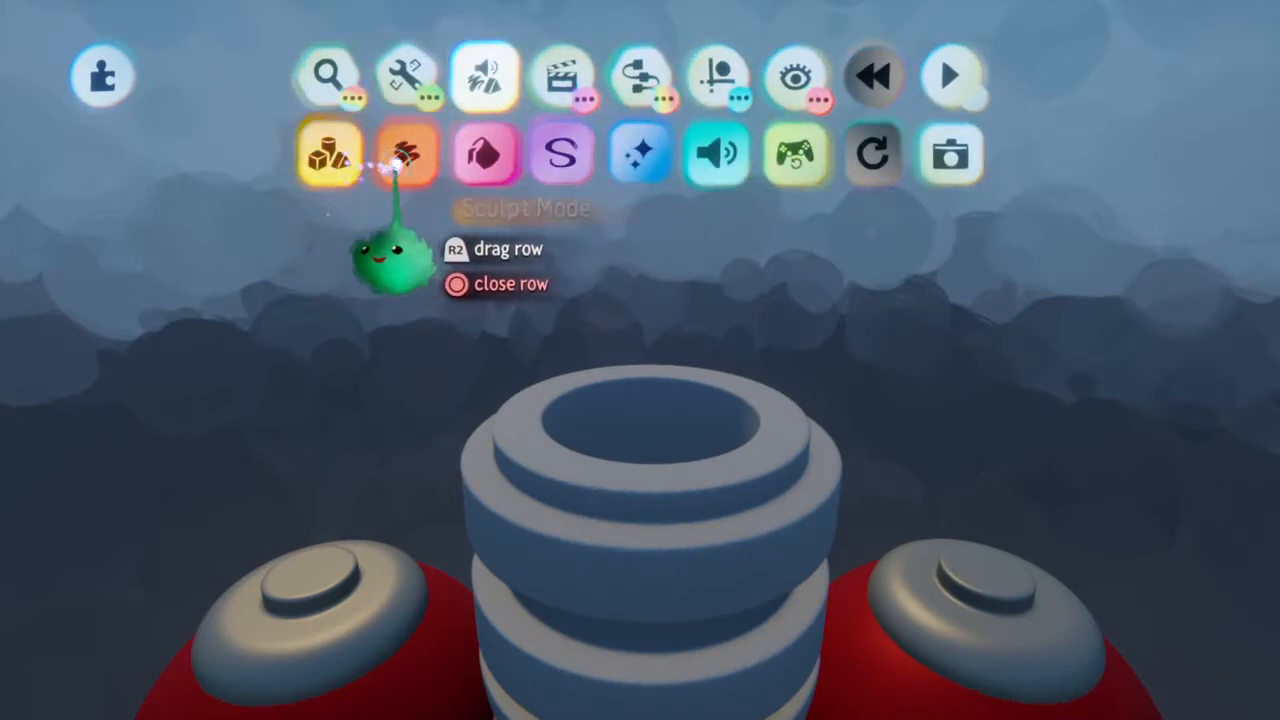
click(384, 165)
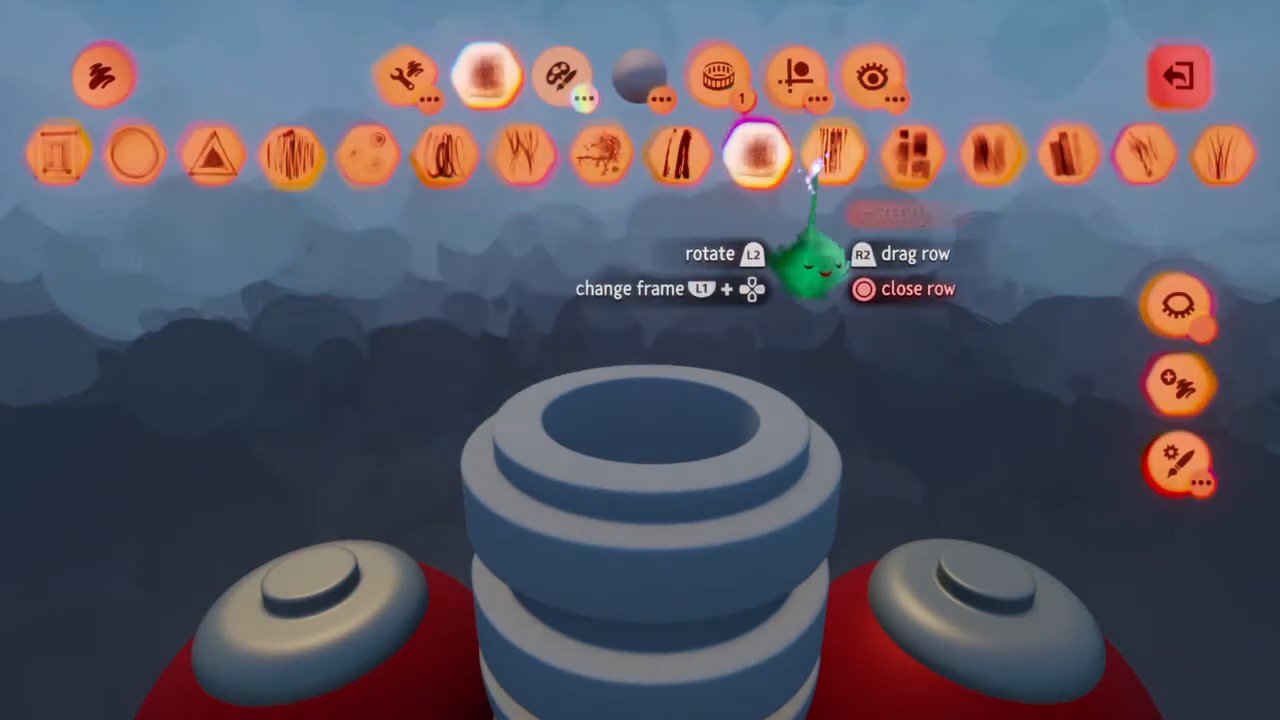
click(716, 80)
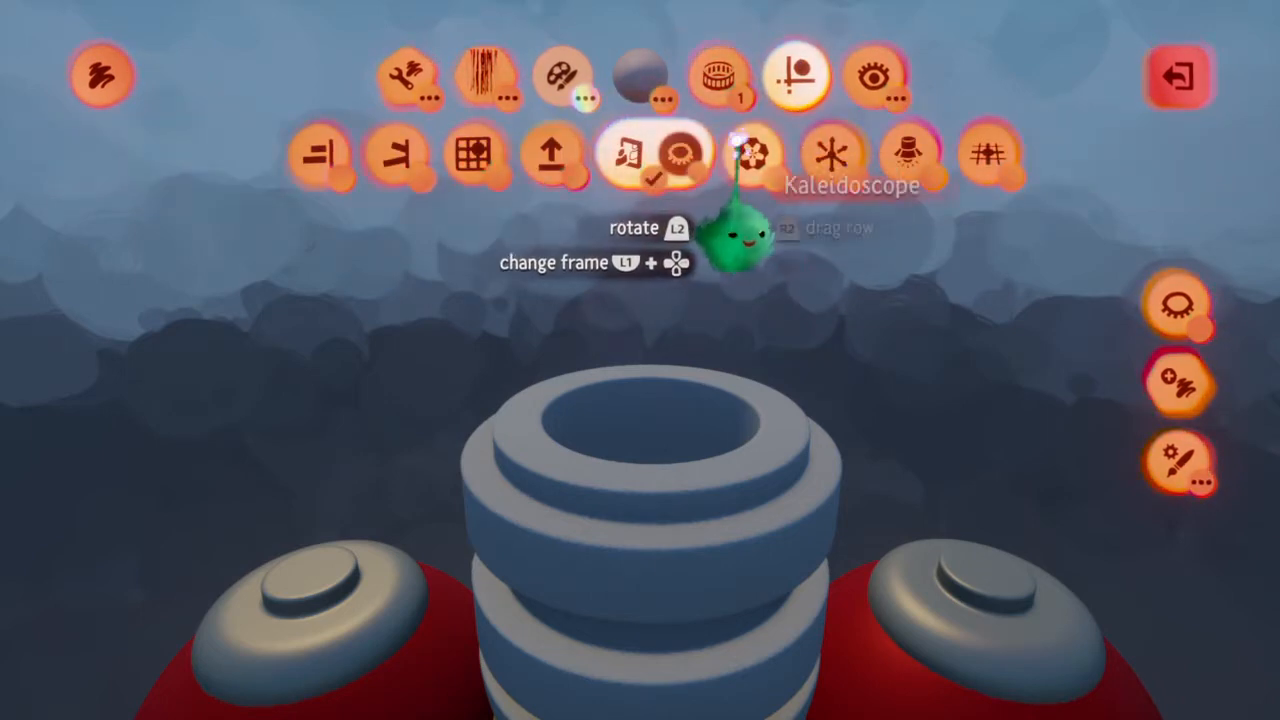
click(676, 150)
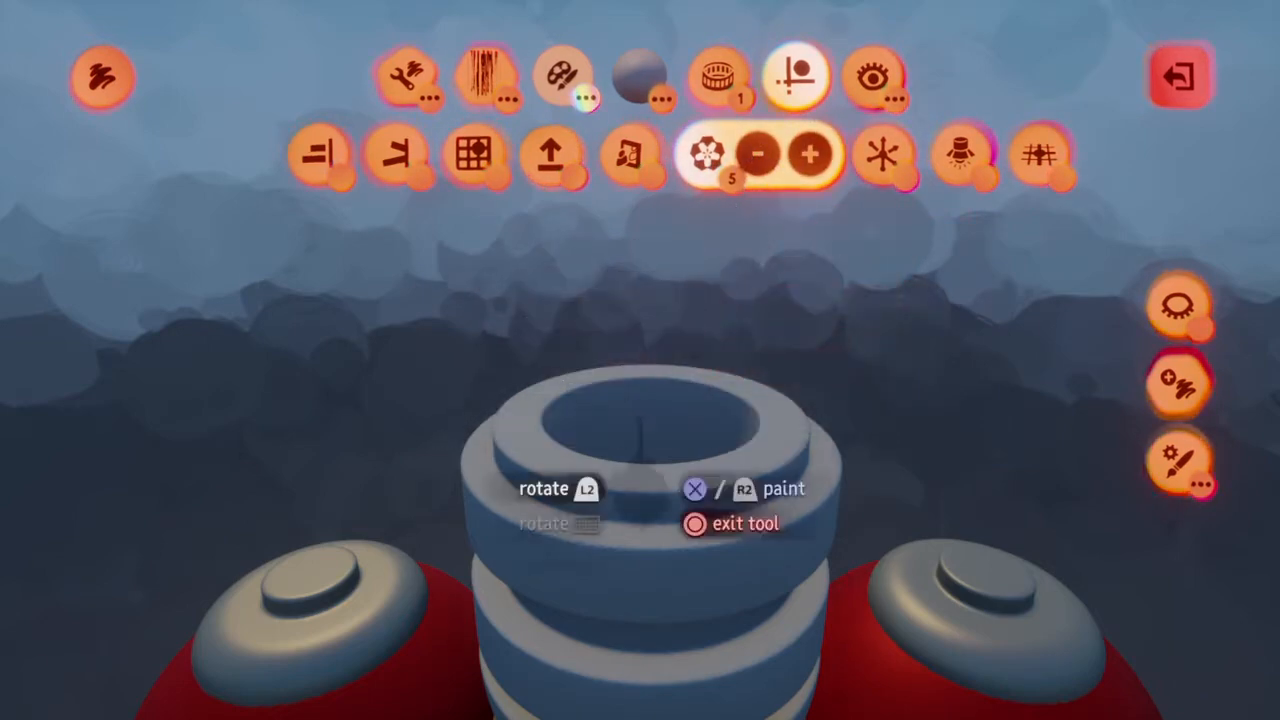
Paint a small starburst of kaleidoscope strokes centred inside the nozzle opening
scroll(646, 458, down, 3)
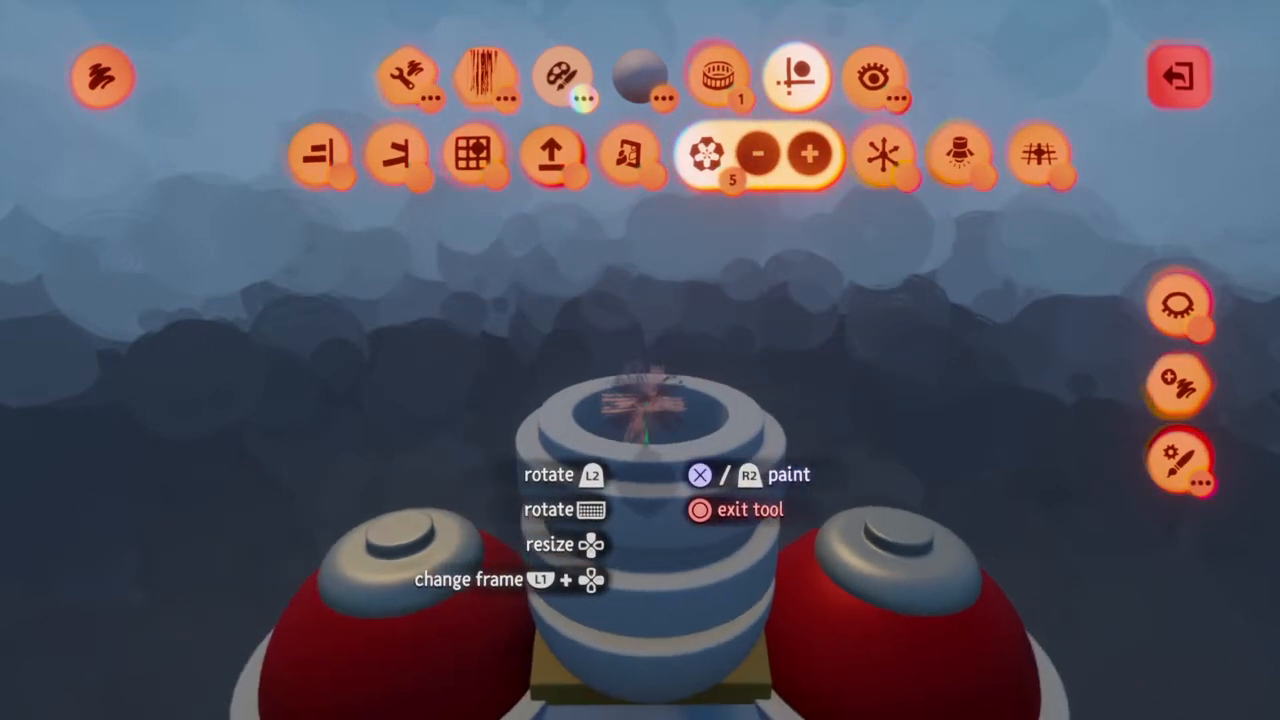
scroll(646, 440, up, 5)
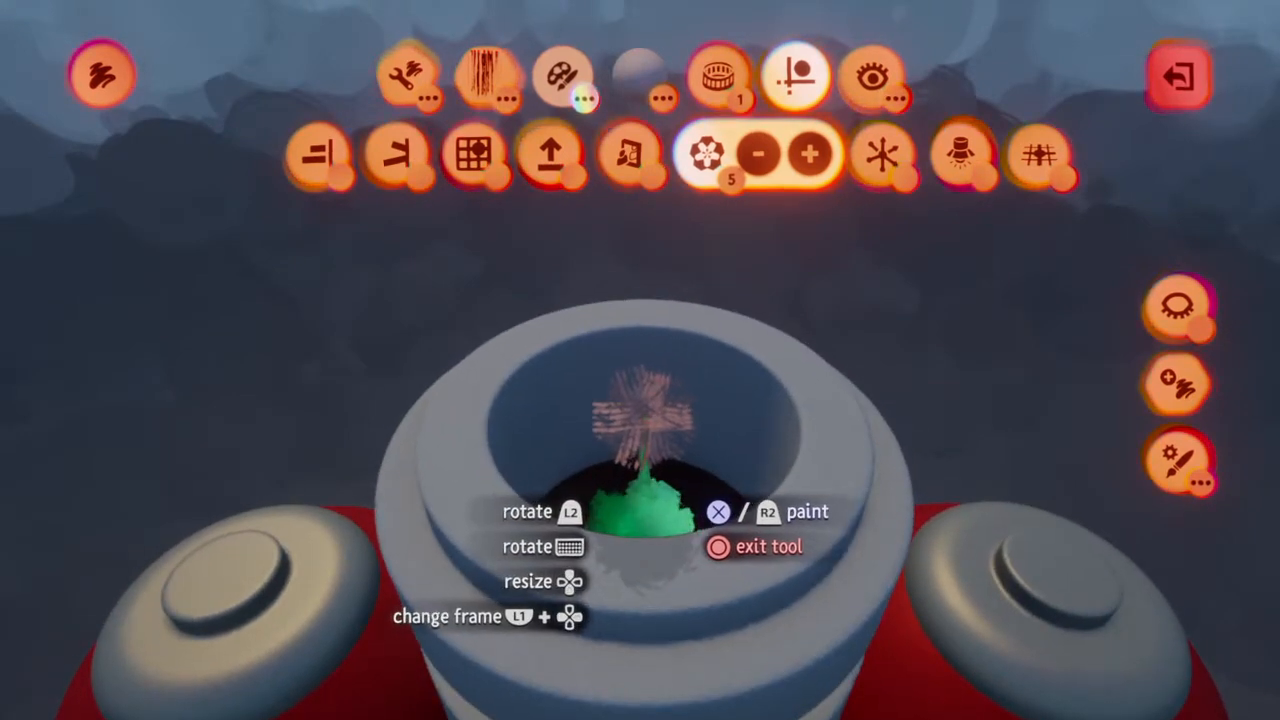
click(645, 460)
middle_drag(645, 462, 631, 437)
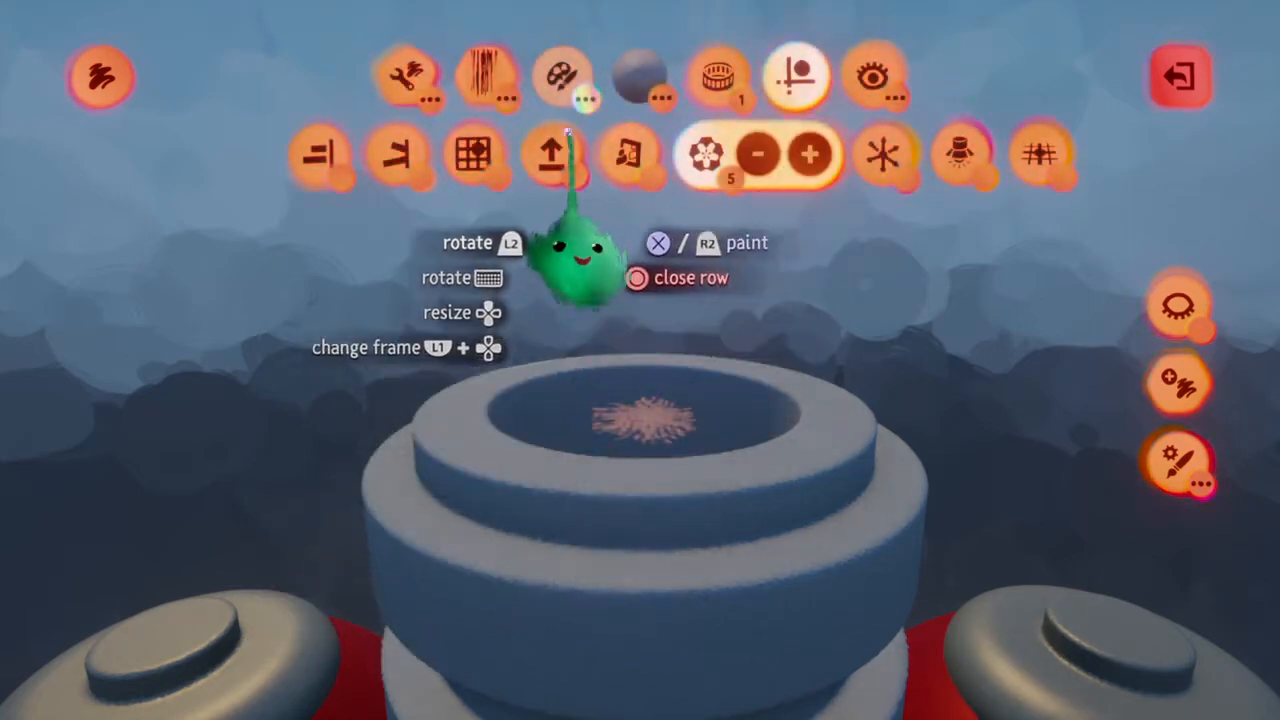
Paint straight Ruler strokes tapering upward from the nozzle opening into a flame-shaped cone, and leave paint mode
click(410, 76)
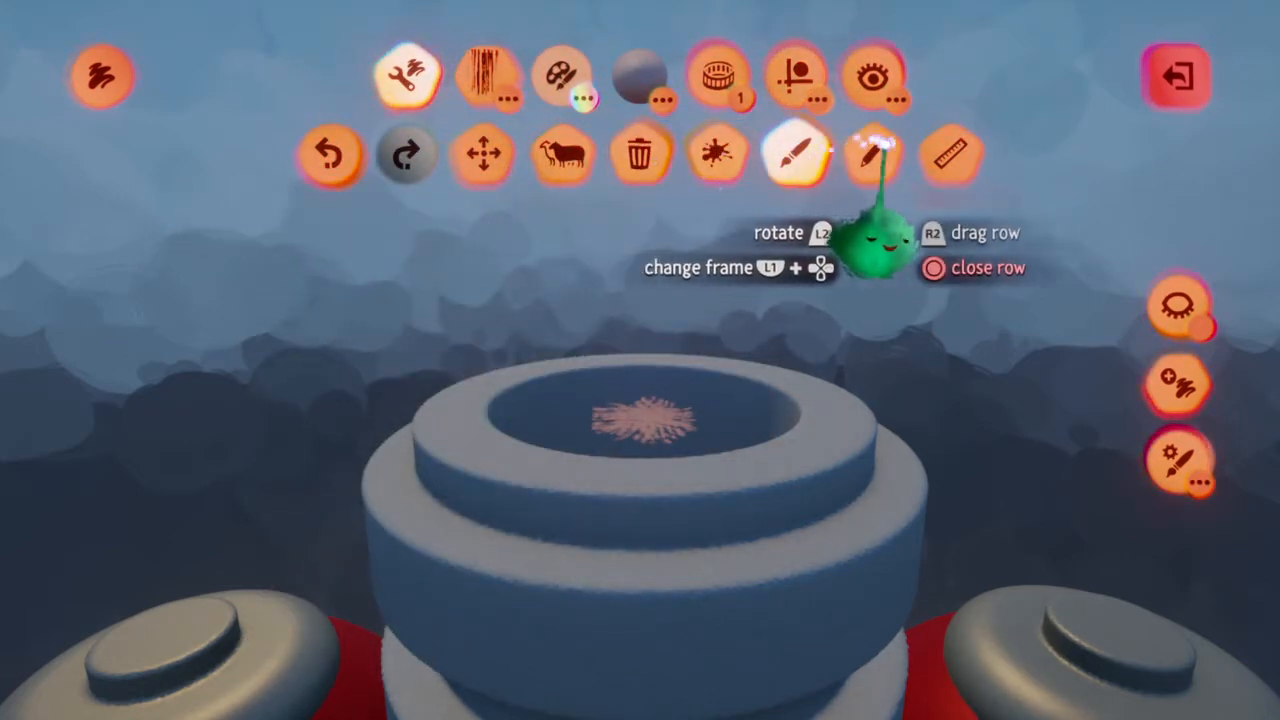
click(950, 153)
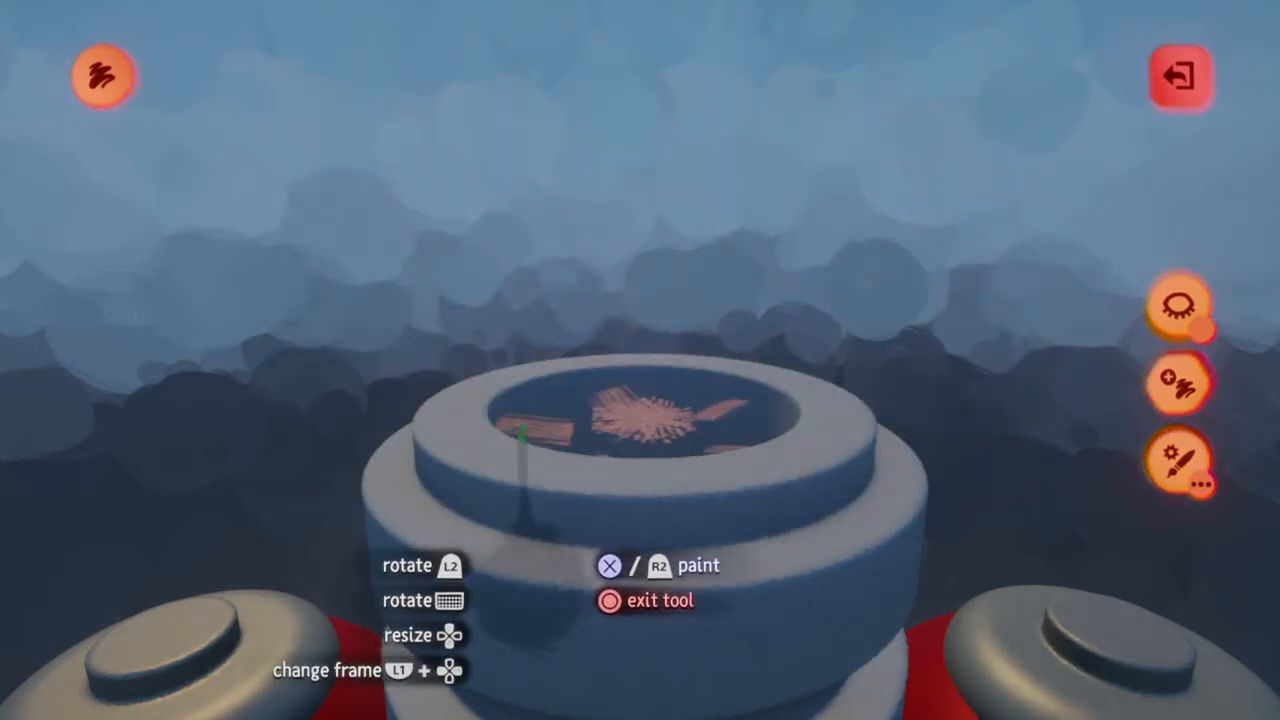
middle_drag(551, 429, 592, 438)
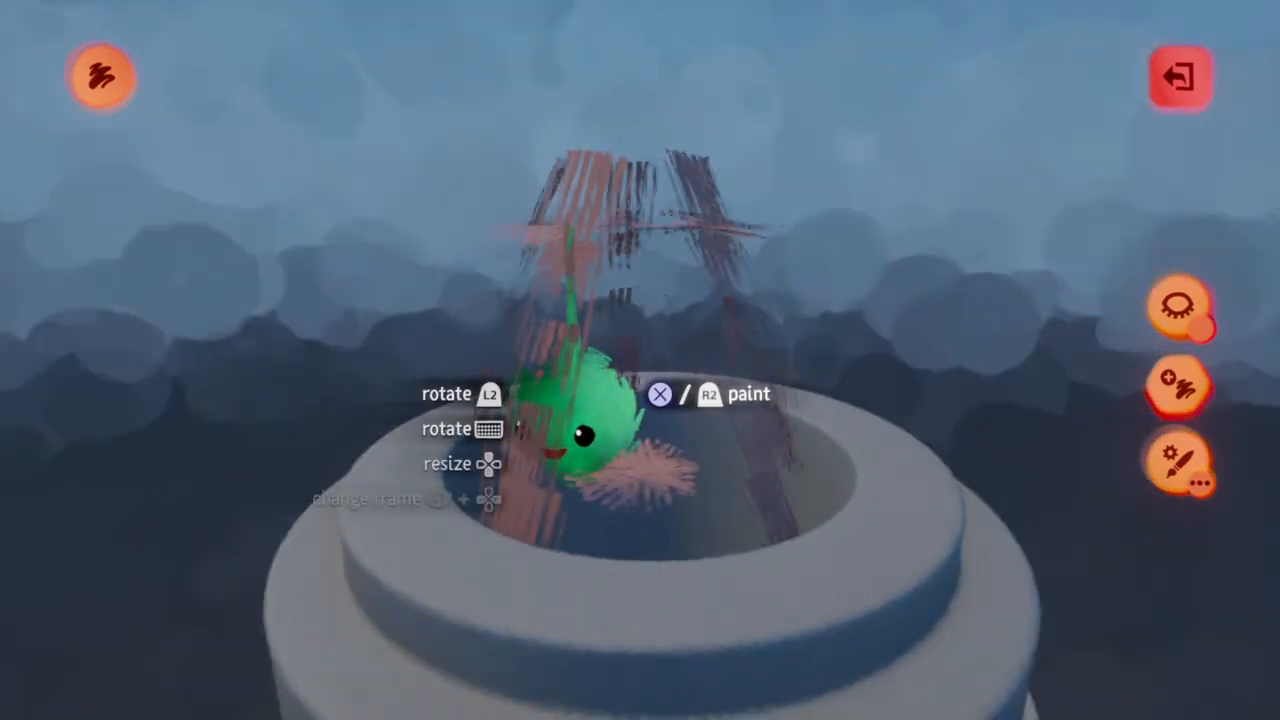
mouse_move(634, 548)
middle_down()
mouse_move(608, 625)
mouse_move(617, 558)
middle_up()
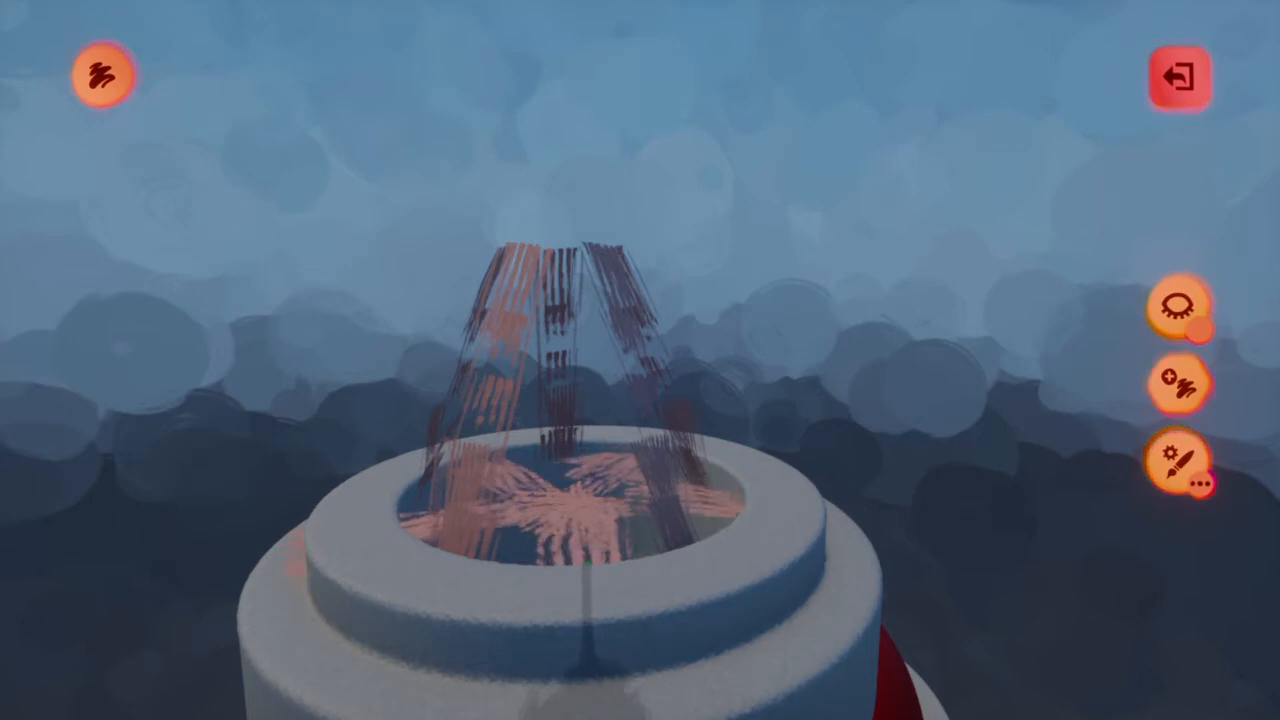
mouse_move(590, 540)
middle_down()
mouse_move(600, 530)
mouse_move(580, 520)
mouse_move(578, 545)
middle_up()
mouse_move(590, 600)
middle_down()
mouse_move(614, 614)
mouse_move(606, 571)
mouse_move(612, 580)
middle_up()
mouse_move(603, 417)
middle_down()
mouse_move(605, 460)
mouse_move(630, 426)
middle_up()
key(Escape)
Set the flame painting's tint amount to 200%, its stroke surface effect to 100%, and shininess/roughness and metalness to 30% each
middle_drag(685, 369, 435, 354)
right_click(680, 369)
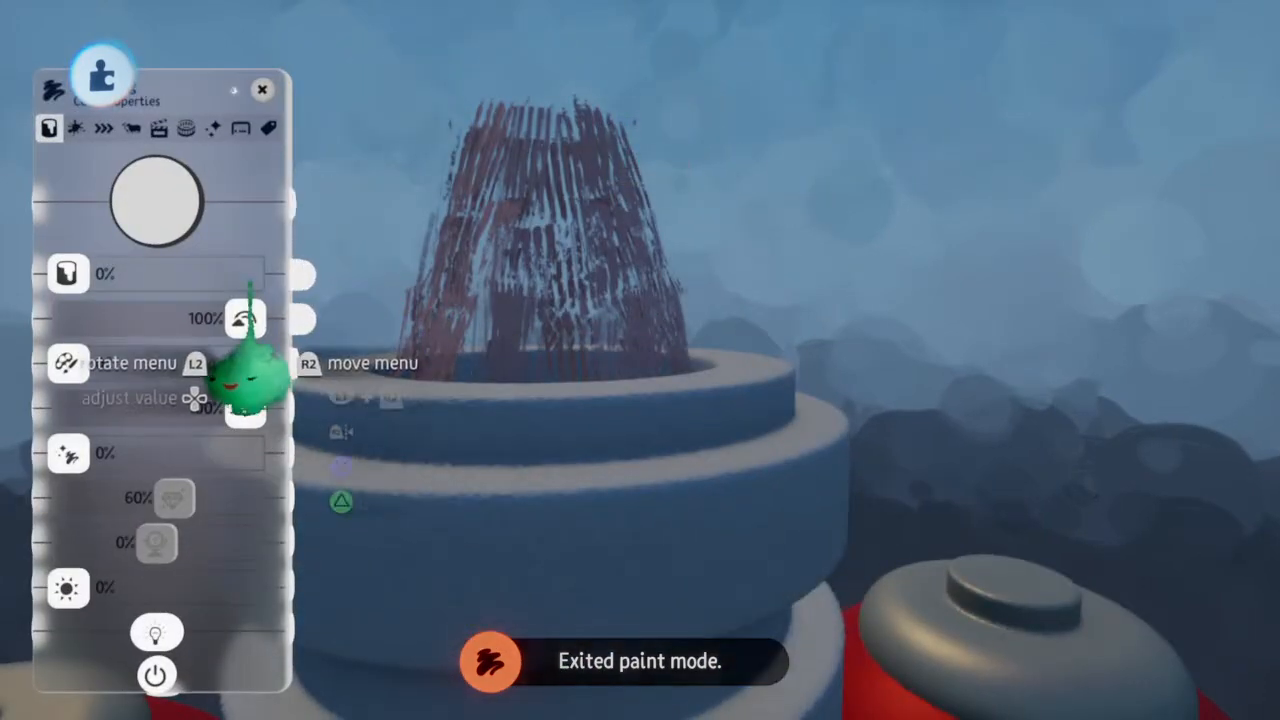
middle_drag(249, 277, 244, 278)
drag(78, 274, 255, 275)
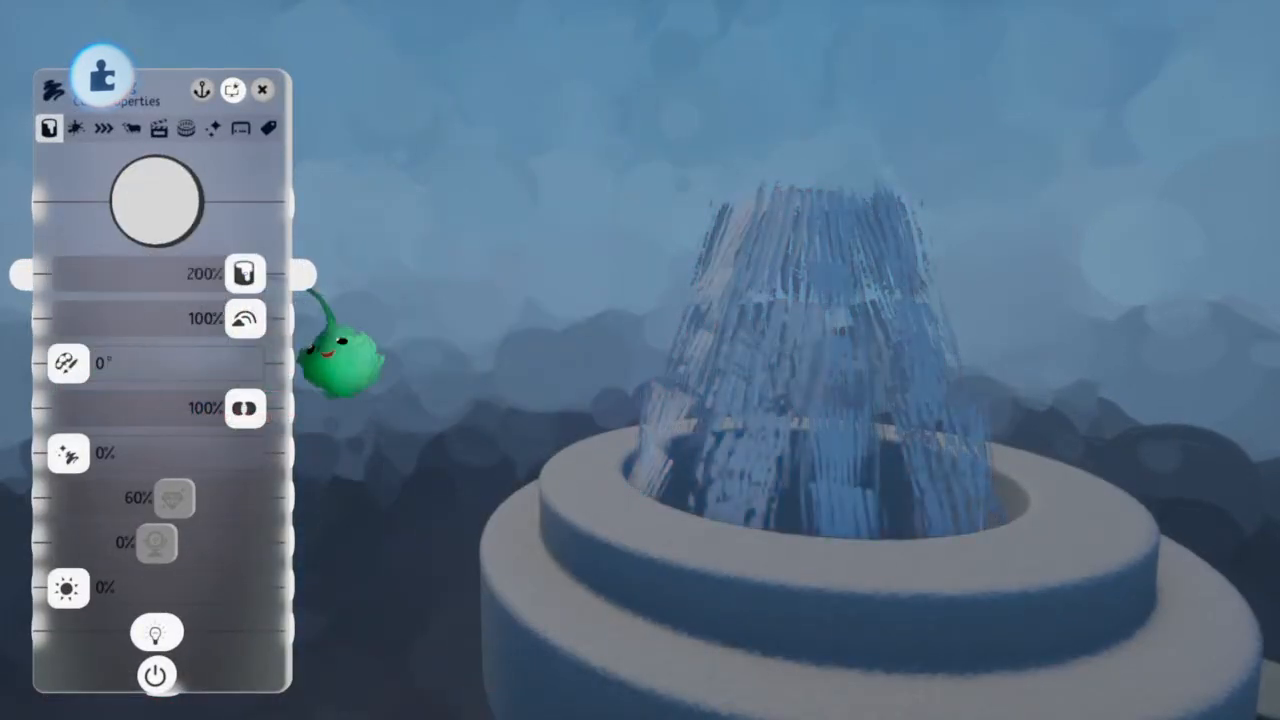
drag(69, 455, 250, 456)
drag(203, 492, 137, 499)
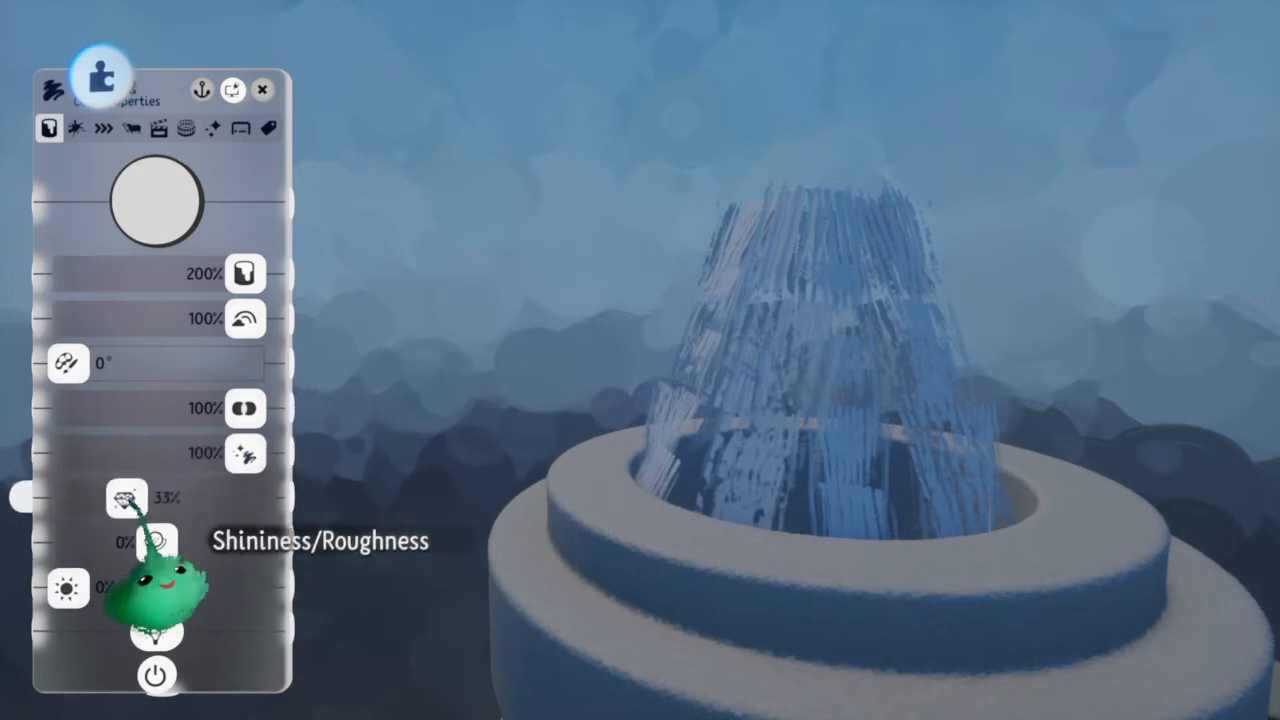
drag(155, 541, 183, 541)
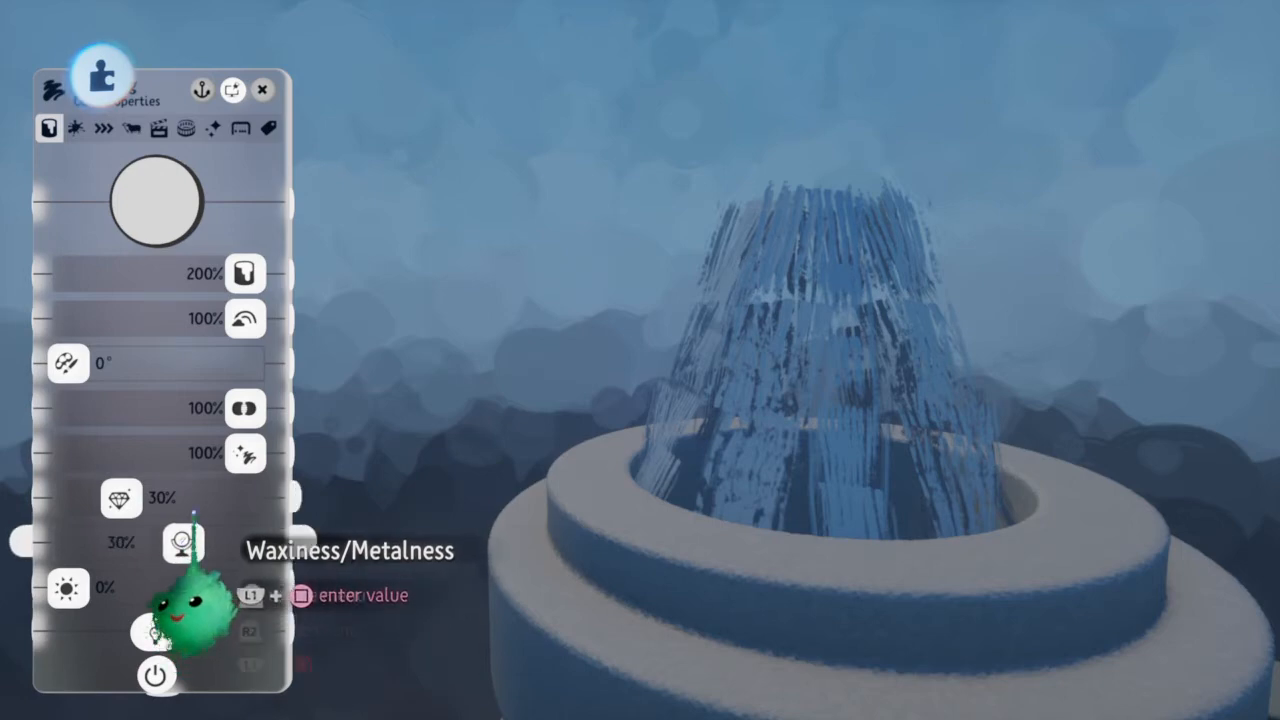
Tint the flame painting yellow and set its glow to 10%
mouse_move(194, 191)
mouse_down()
mouse_move(152, 161)
mouse_move(181, 199)
mouse_move(196, 178)
mouse_up()
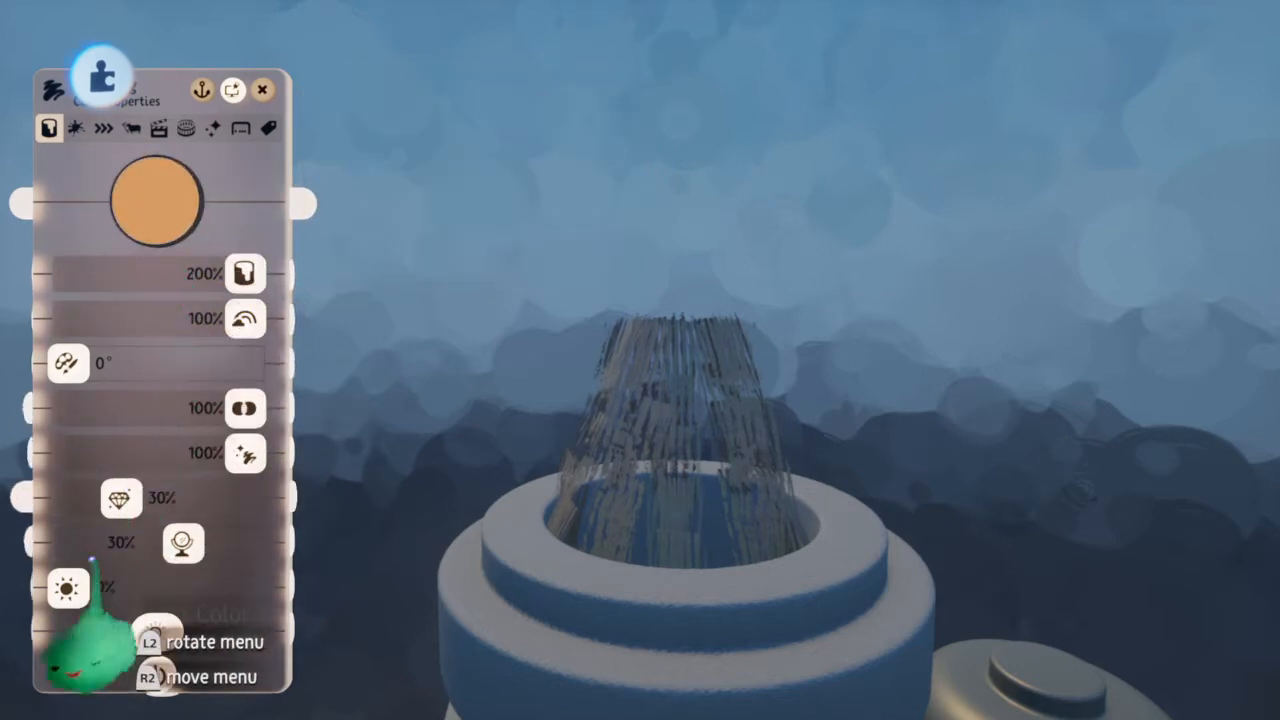
drag(67, 587, 93, 590)
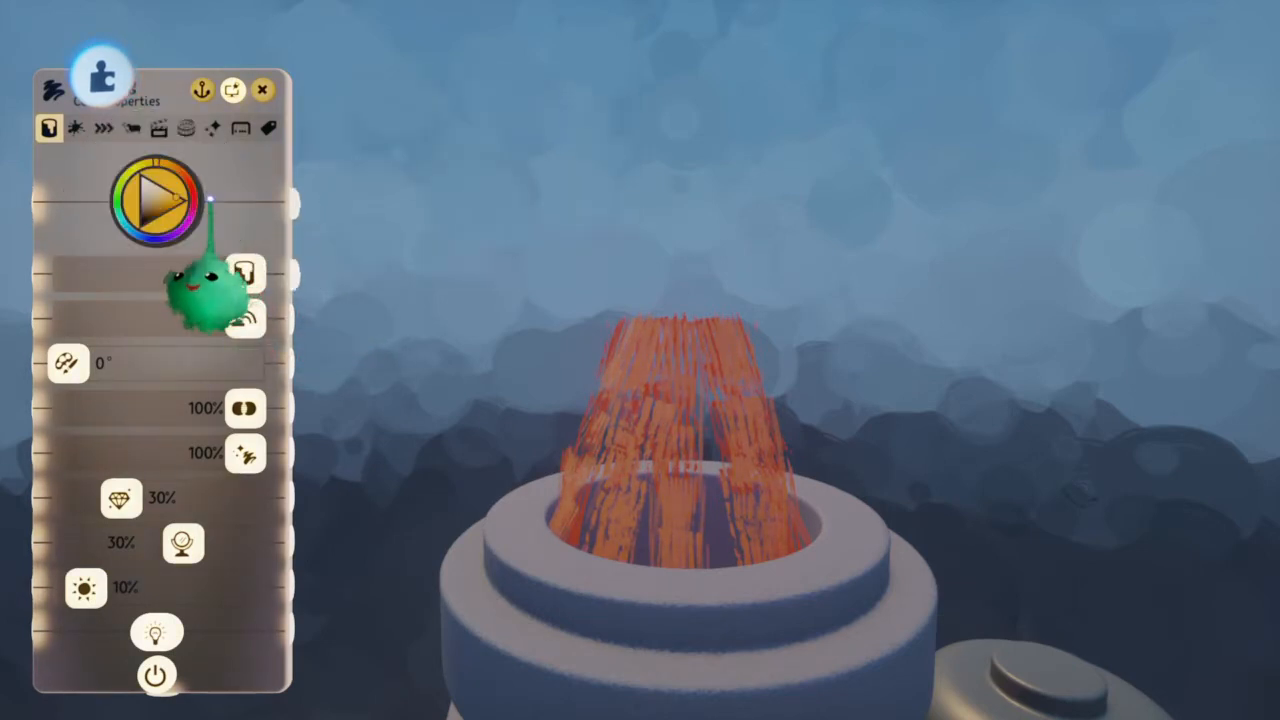
drag(172, 195, 146, 162)
scroll(150, 185, down, 5)
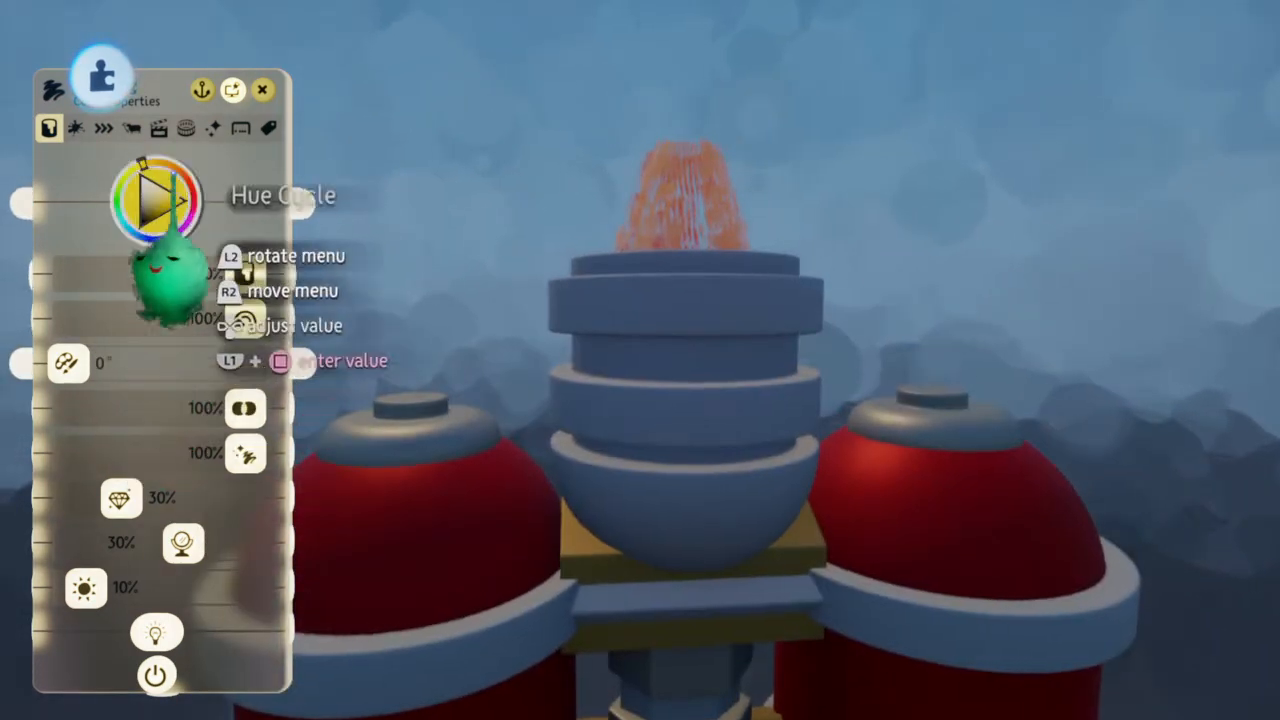
Animate the flame painting's flecks with Flow at 10% and Boil at 10%
click(212, 127)
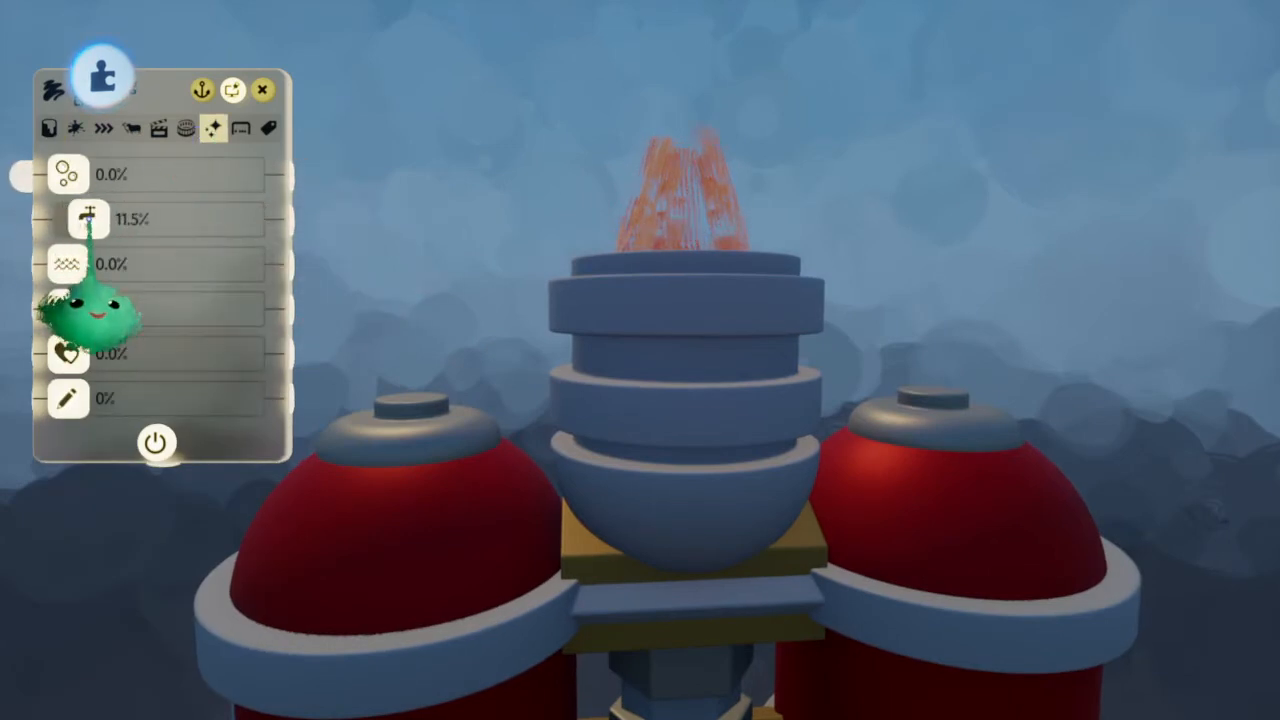
drag(88, 221, 86, 221)
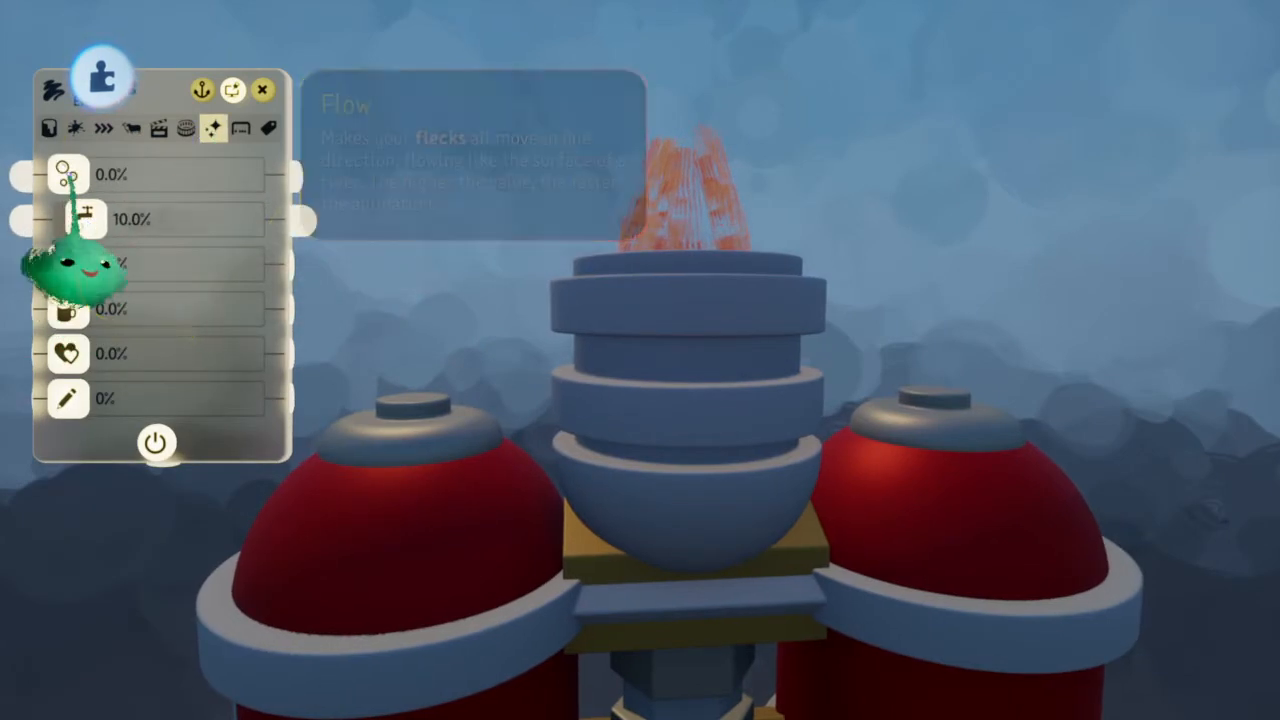
drag(69, 176, 105, 177)
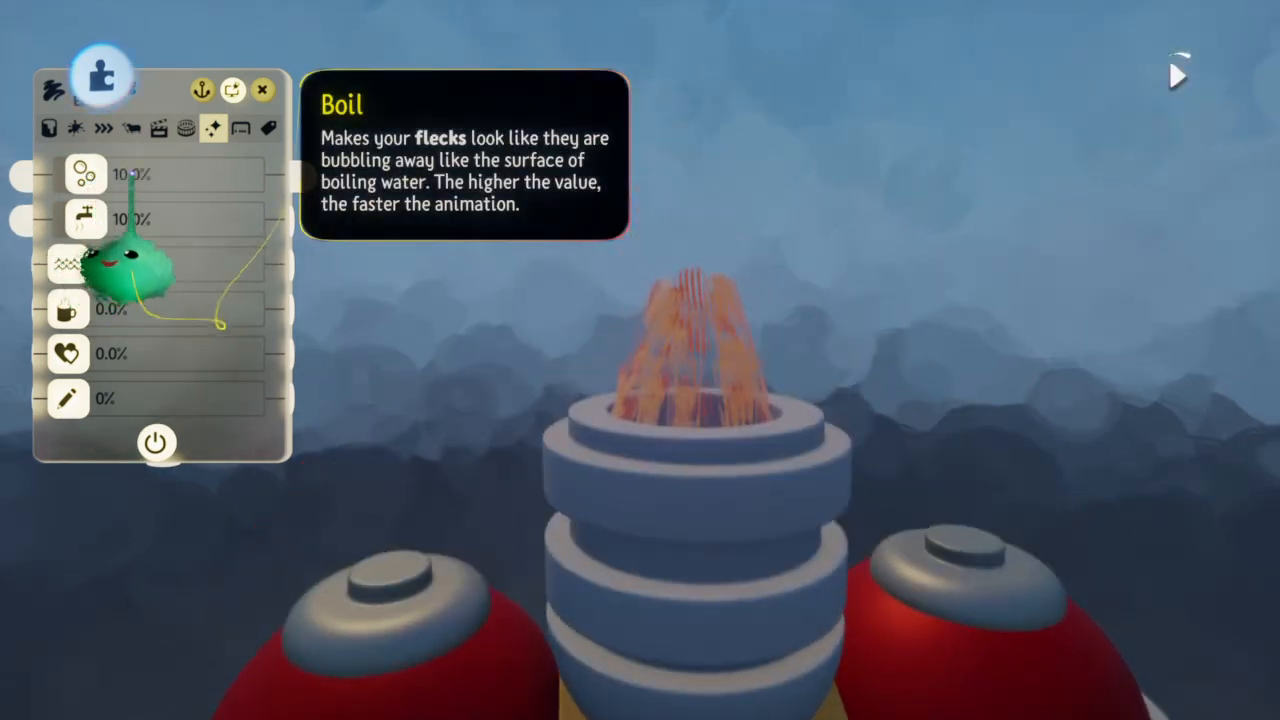
Set the flame painting's animation playback speed to 200% and time offset to 100%, and turn on its filmstrip setting
click(186, 128)
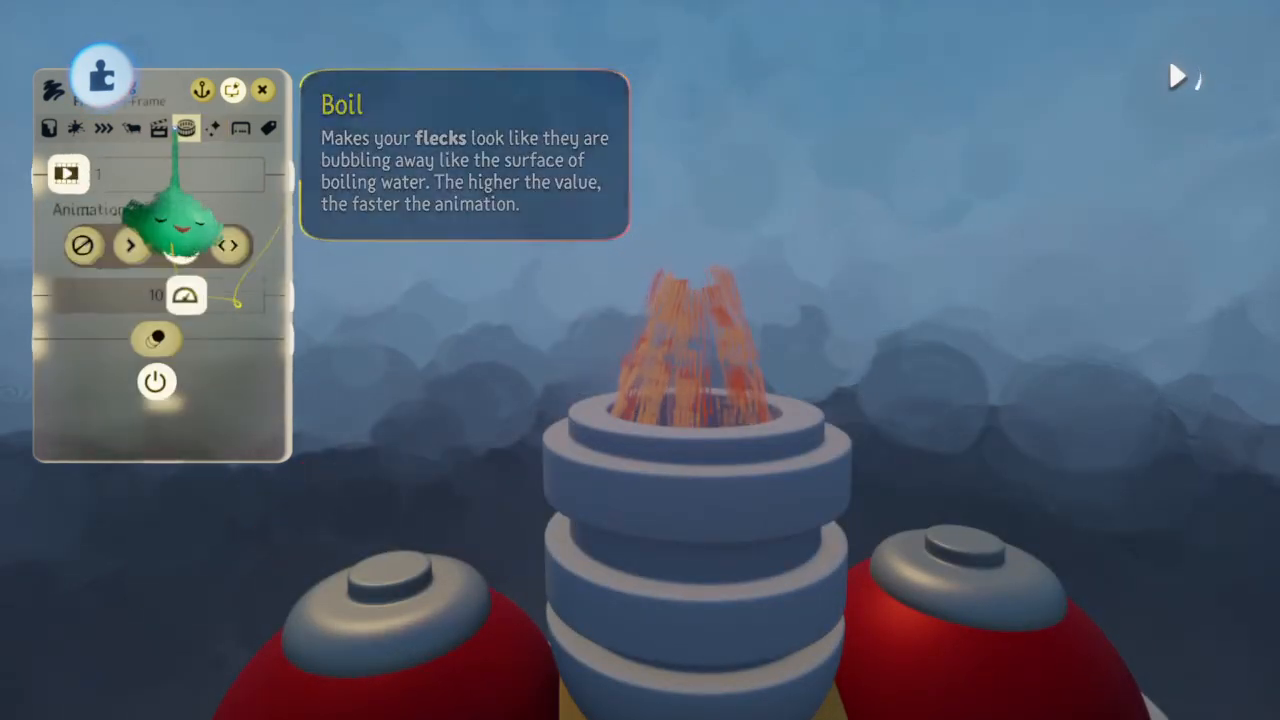
click(159, 128)
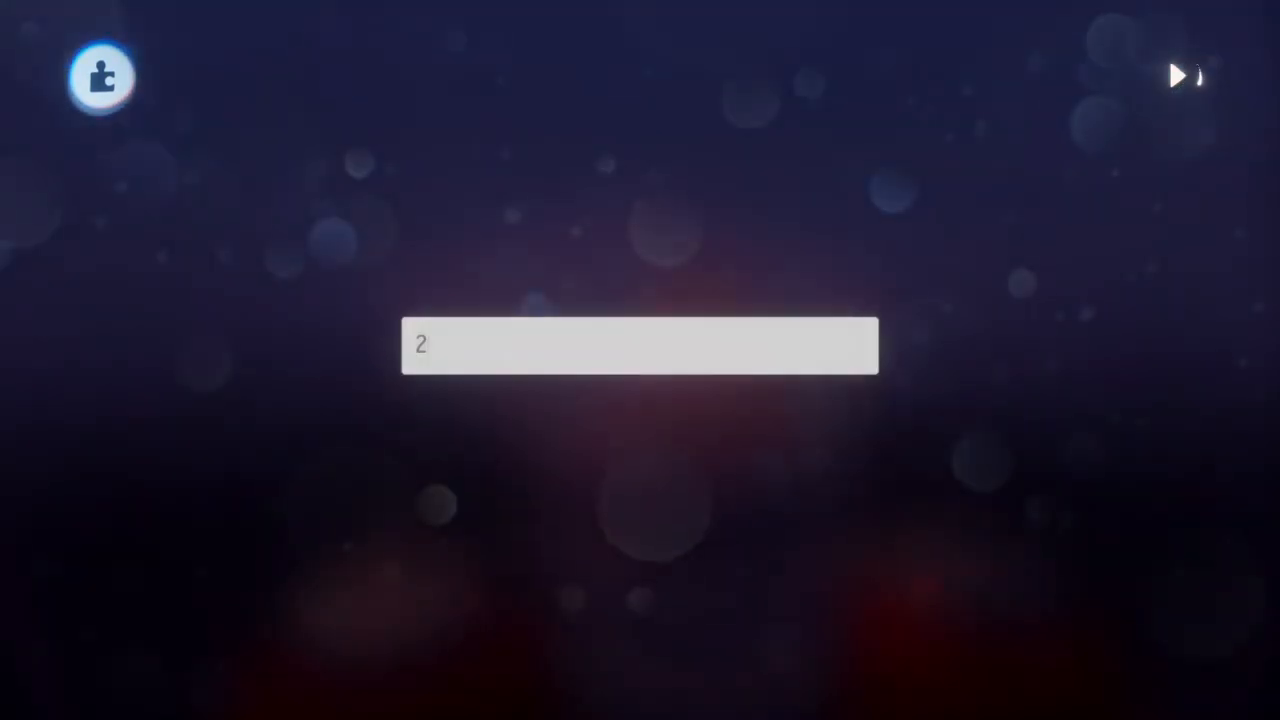
text(200)
key(Return)
click(142, 178)
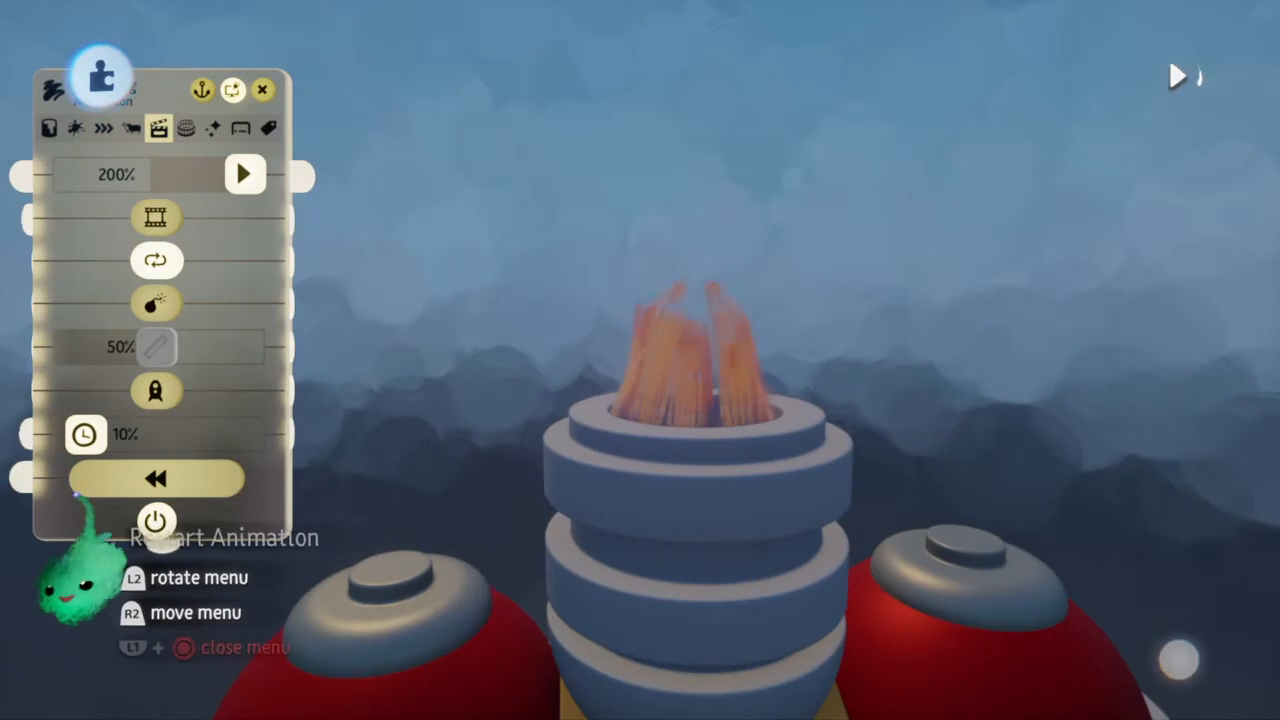
drag(84, 433, 245, 433)
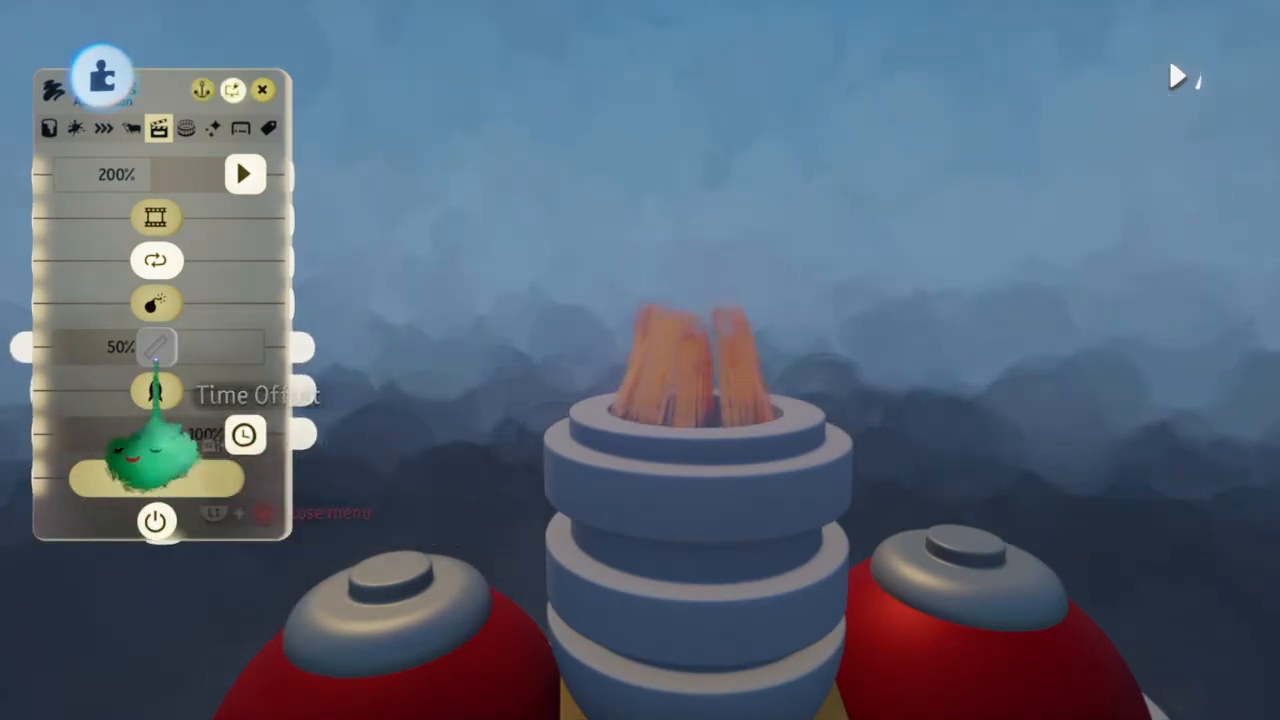
click(155, 304)
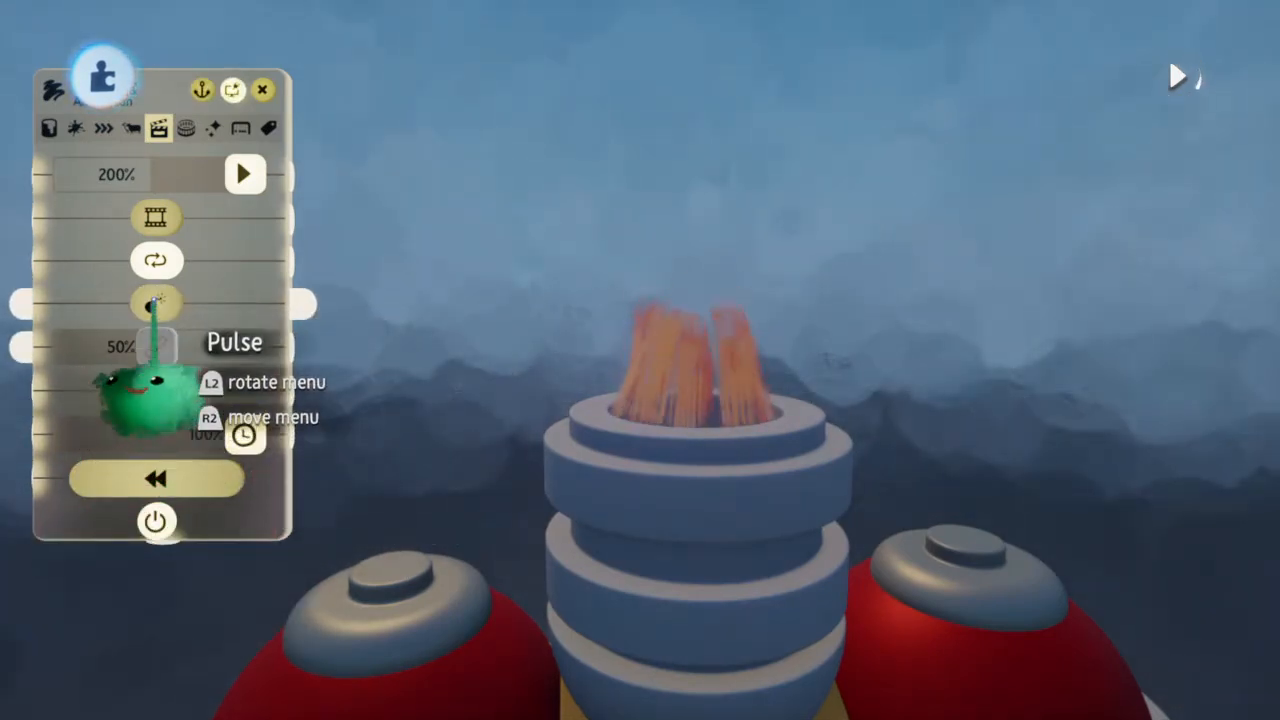
click(155, 218)
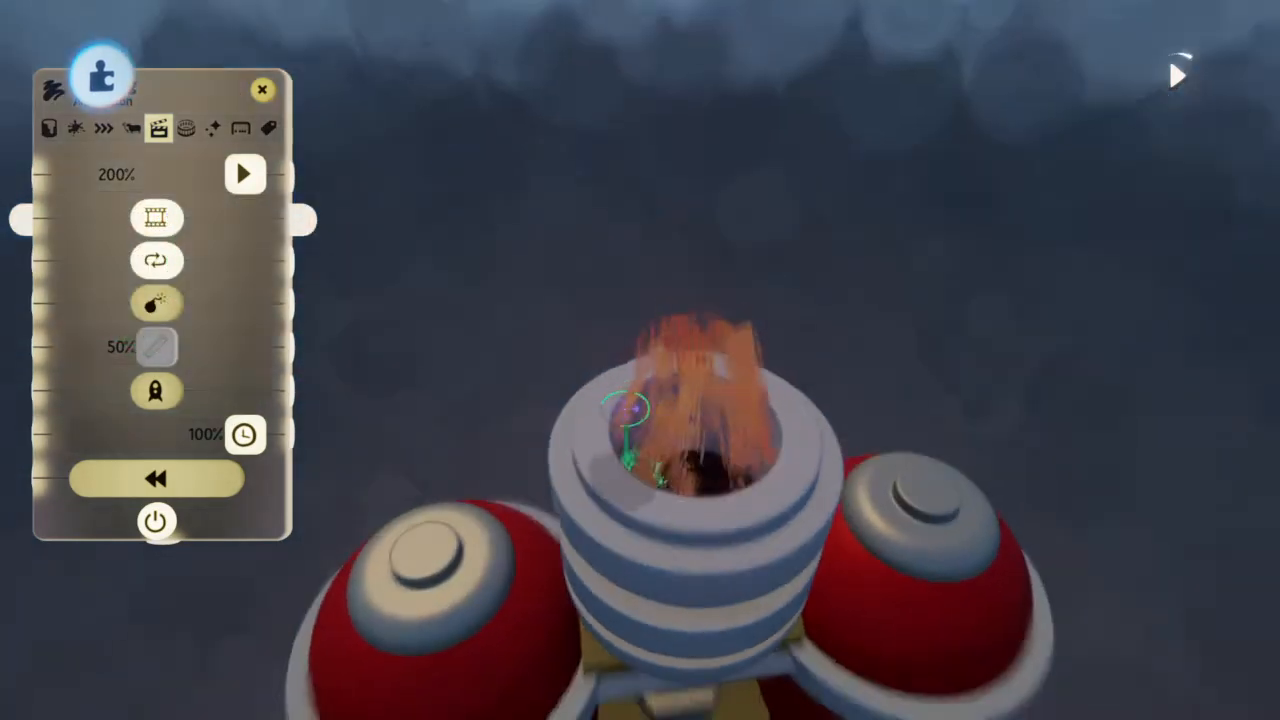
middle_drag(626, 409, 625, 408)
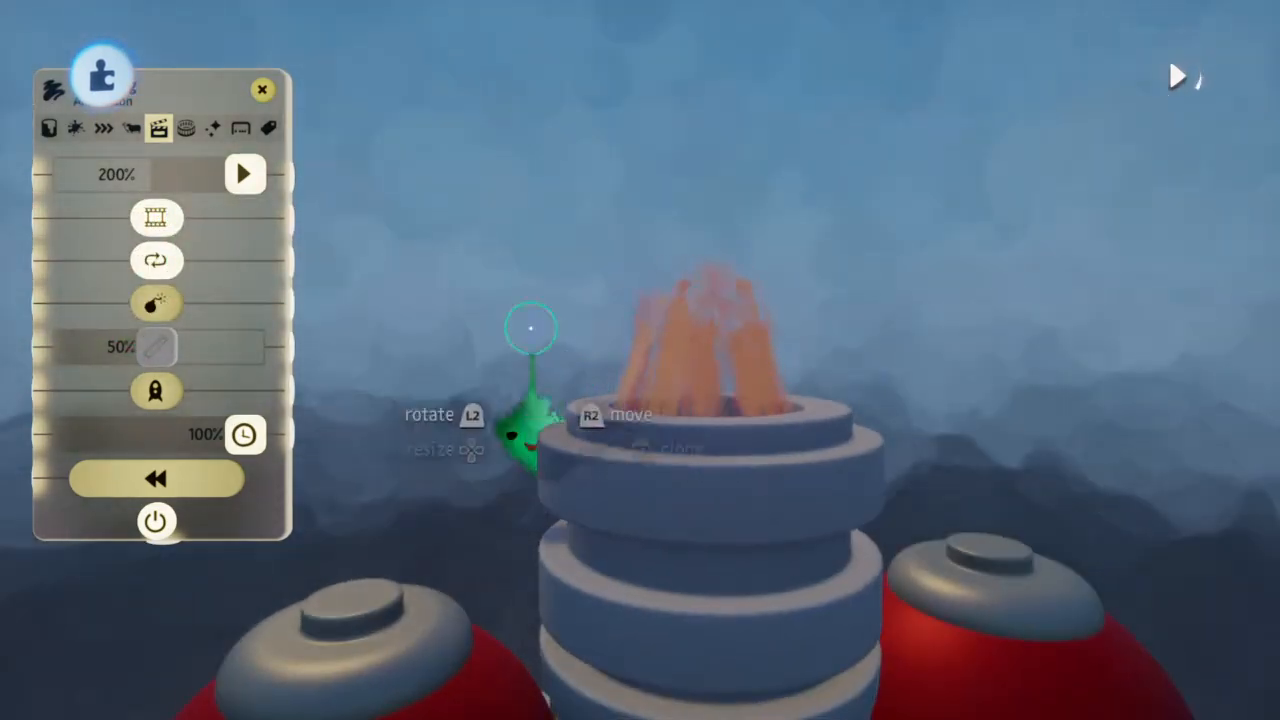
click(186, 129)
click(214, 129)
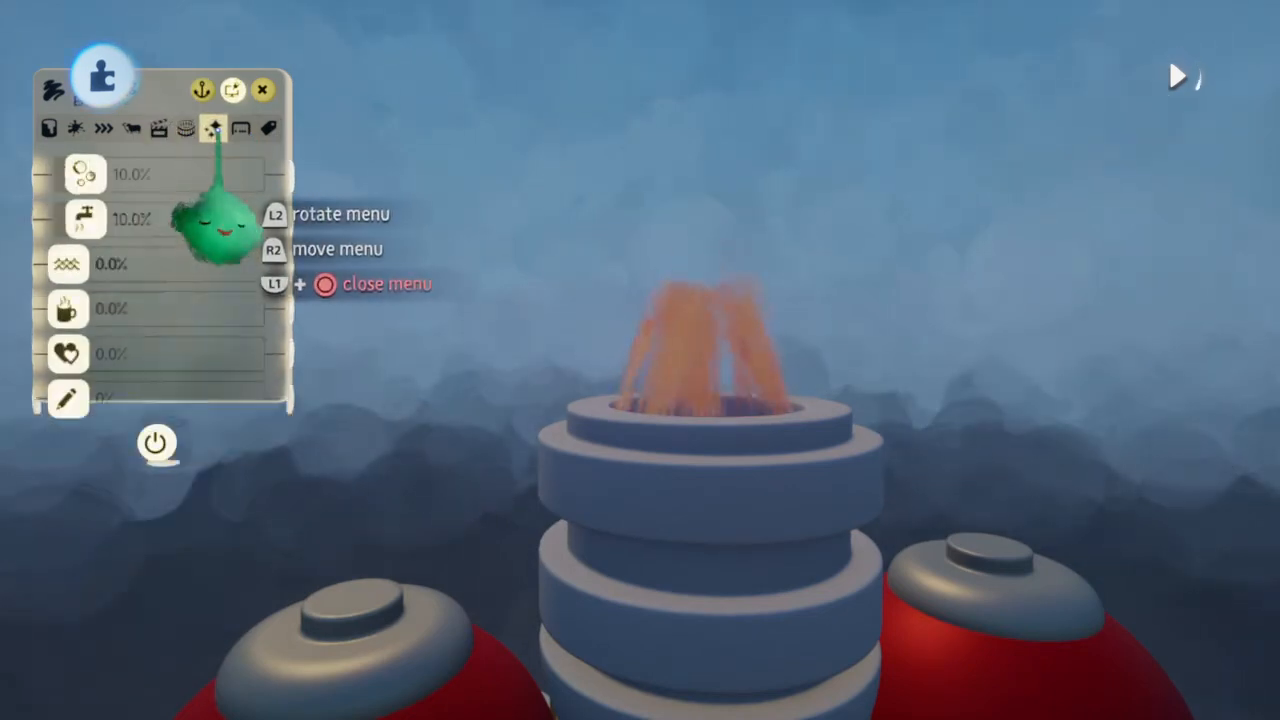
click(241, 129)
click(214, 129)
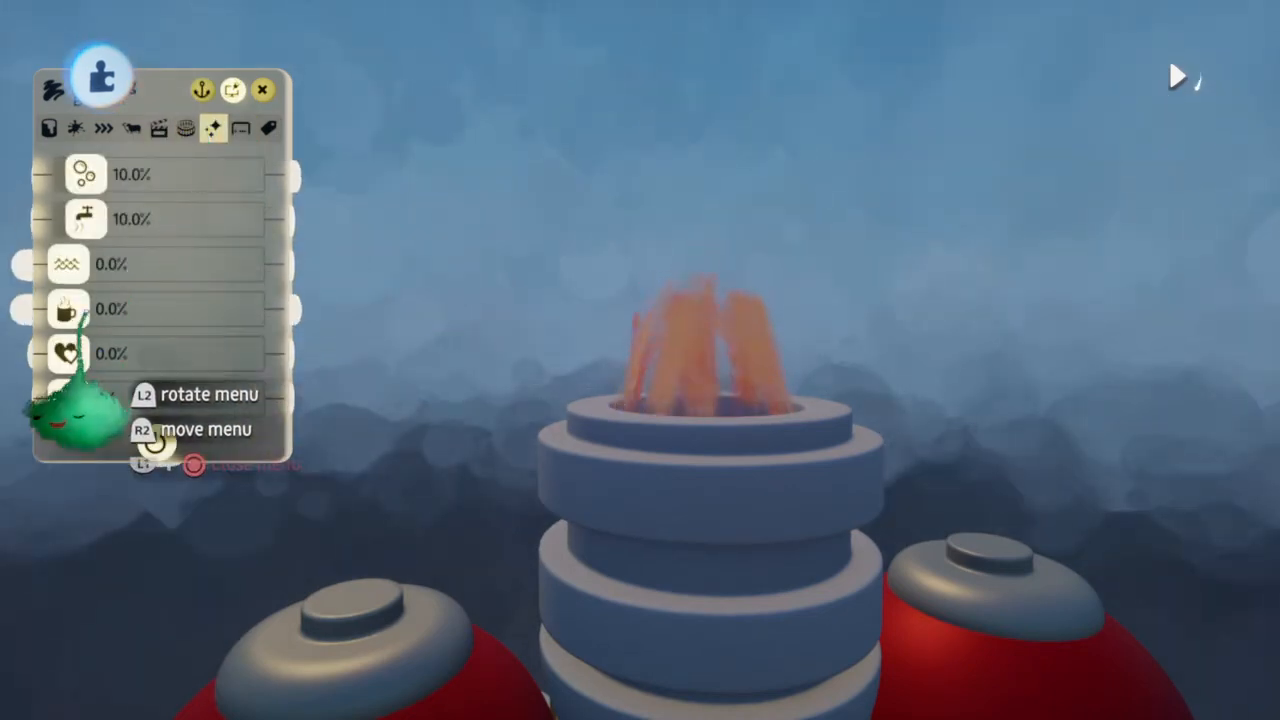
key(Escape)
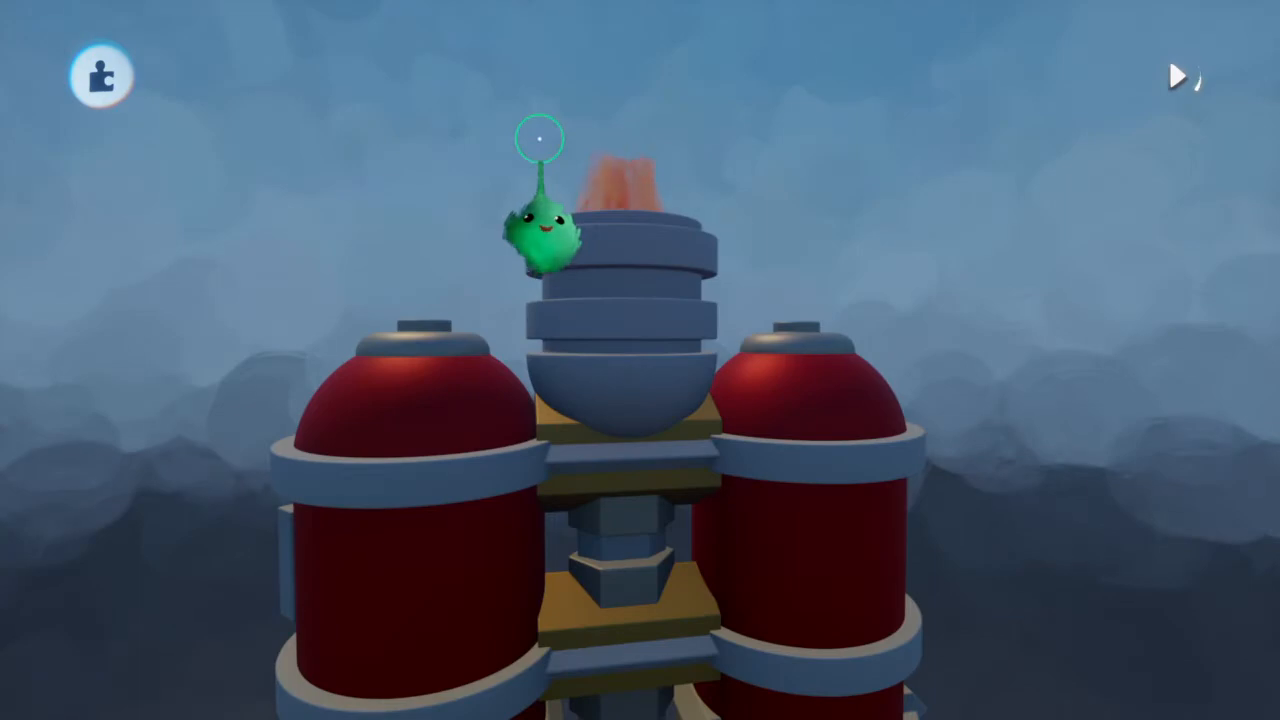
Raise the flame painting's glow slightly and close its properties
click(600, 177)
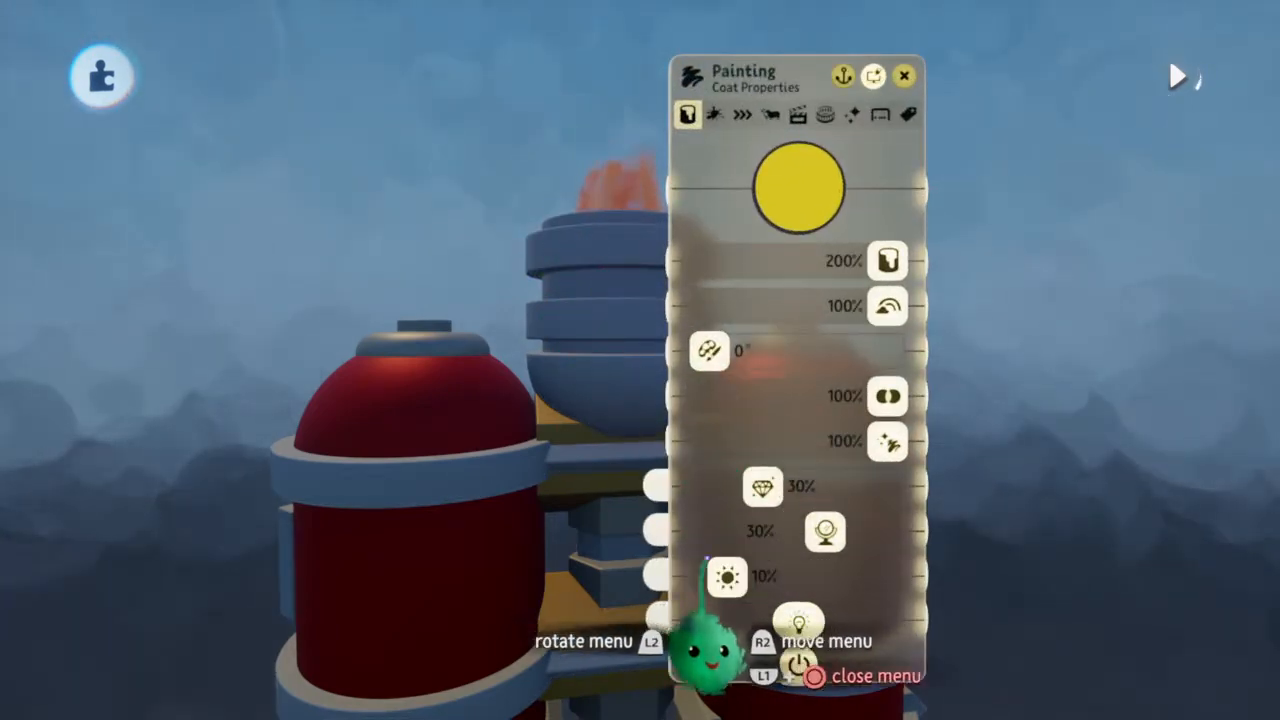
drag(727, 576, 741, 577)
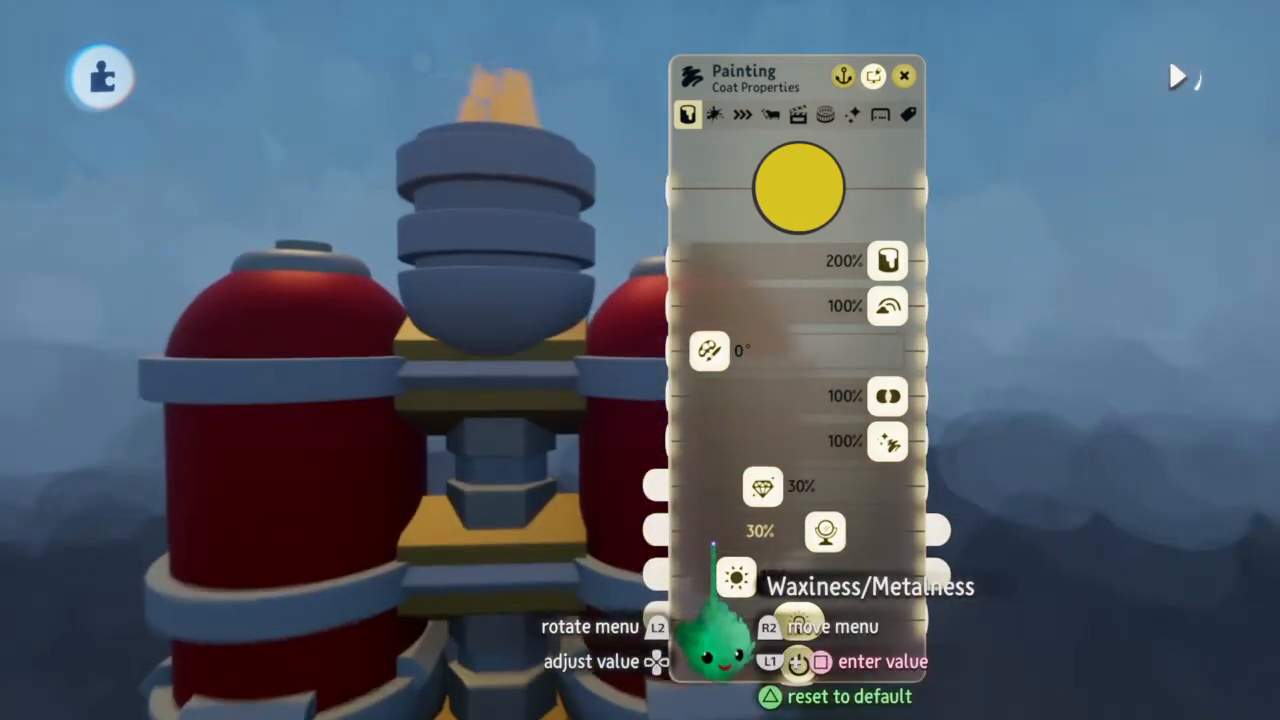
key(Escape)
scroll(713, 544, down, 5)
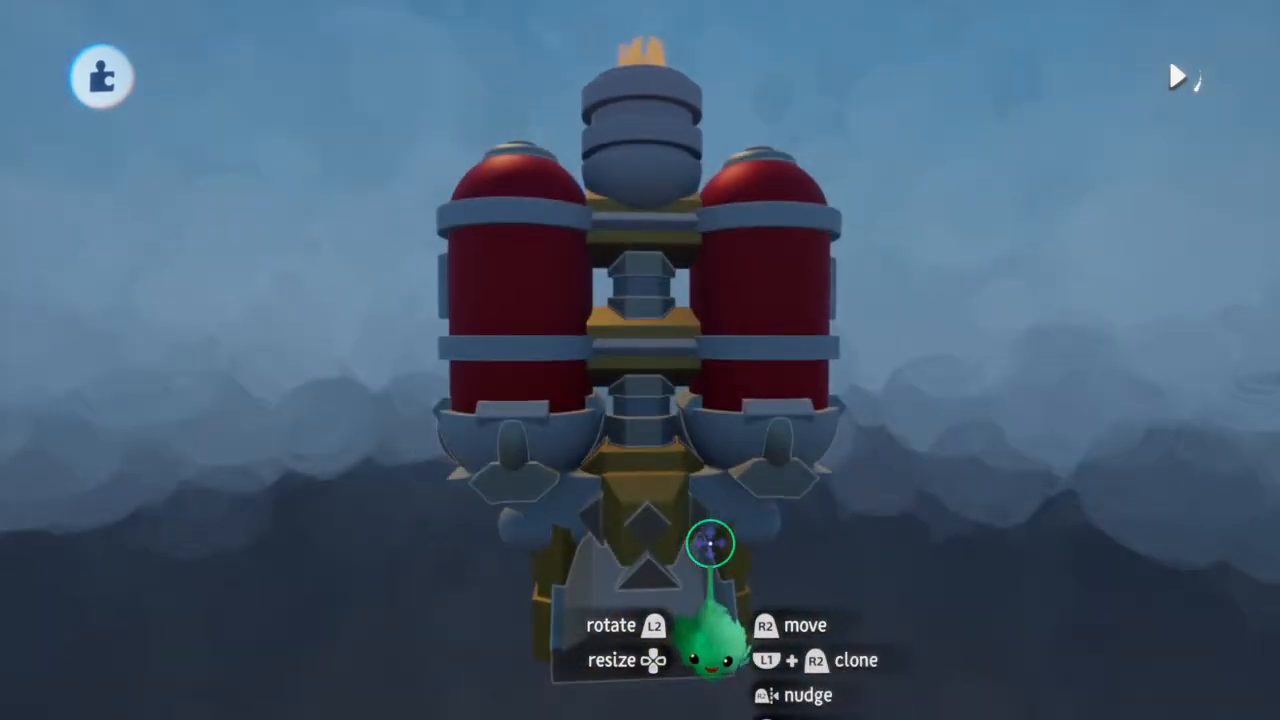
scroll(710, 543, down, 4)
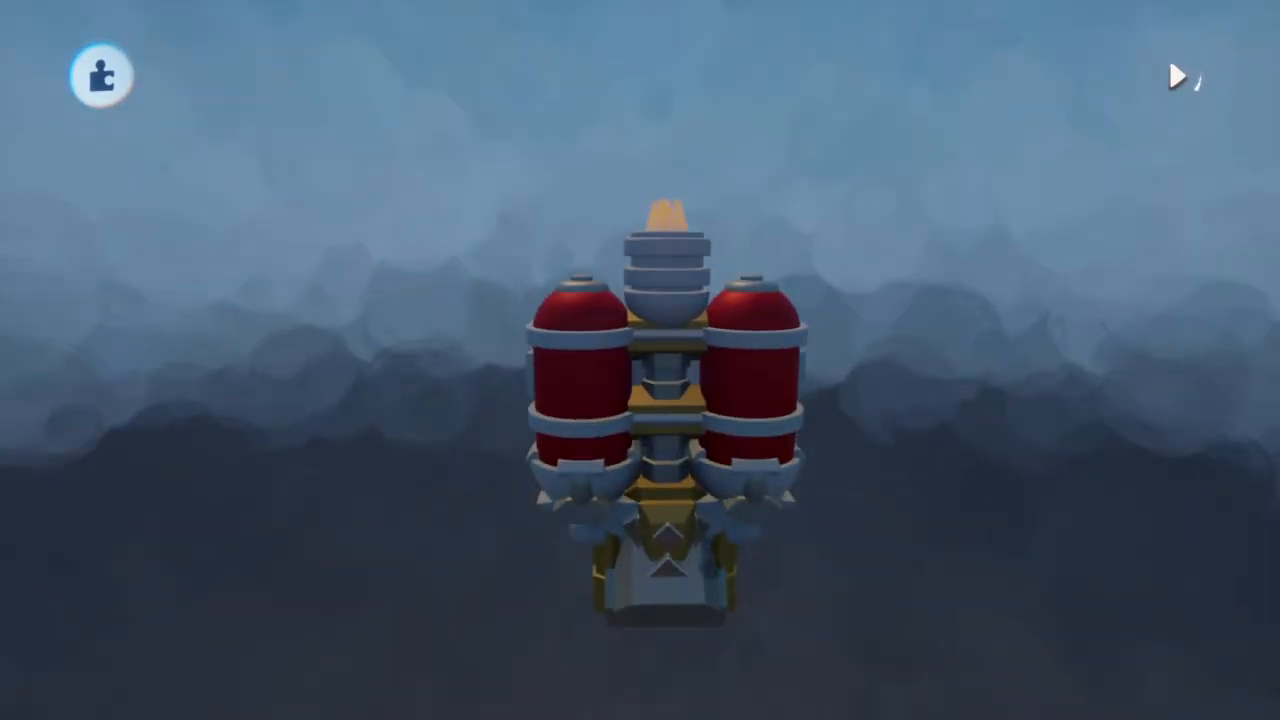
Shift the tint of the ship's red tank sculptures to a slightly darker crimson
scroll(710, 543, up, 2)
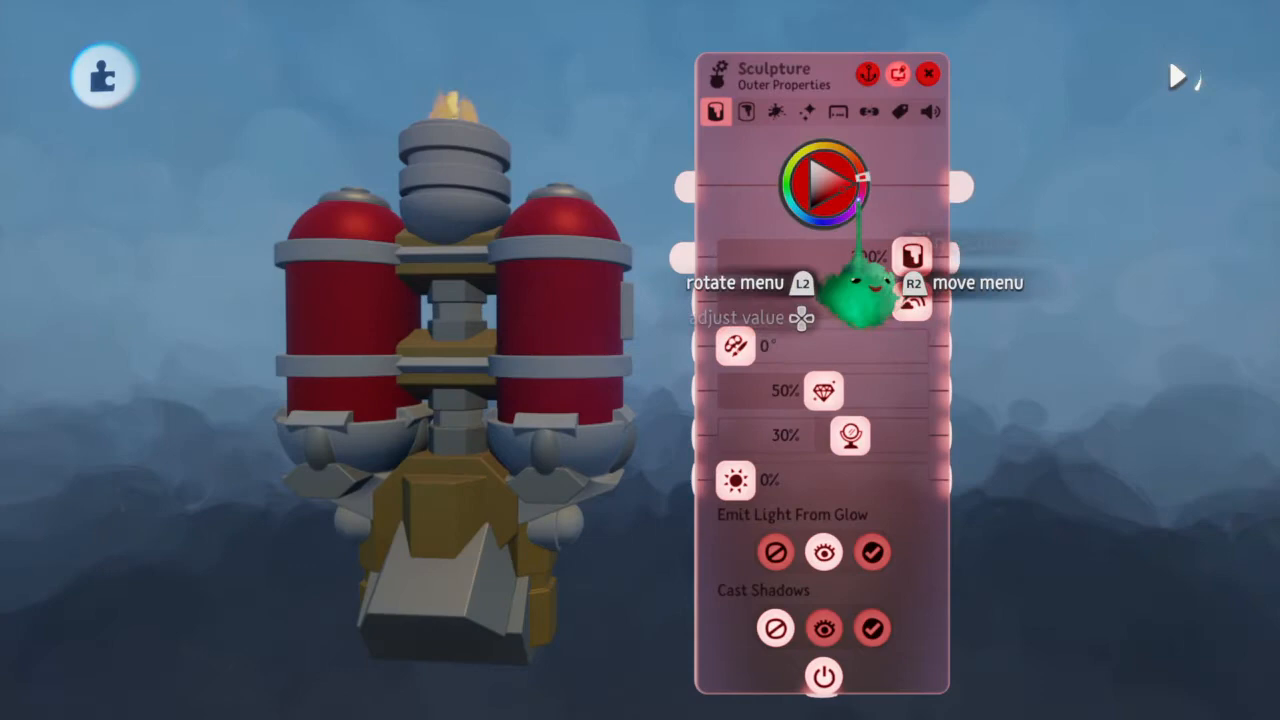
mouse_move(845, 192)
mouse_down()
mouse_move(863, 203)
mouse_move(851, 209)
mouse_up()
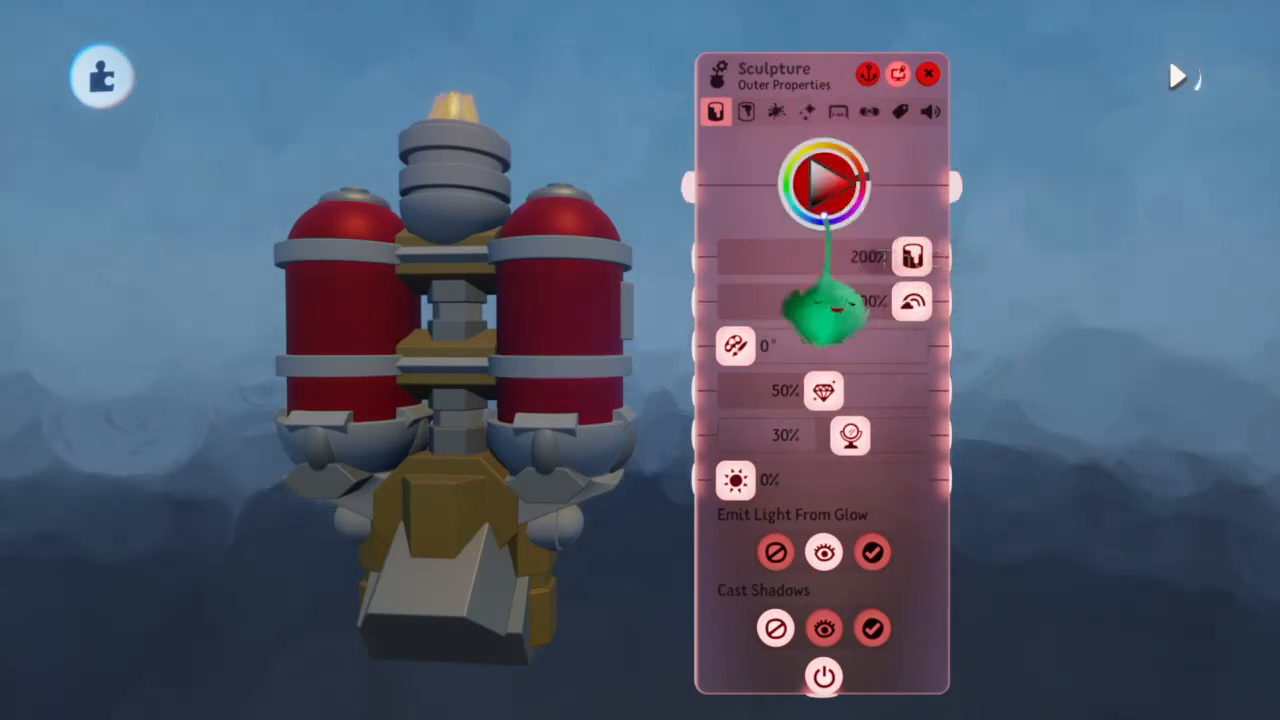
key(Escape)
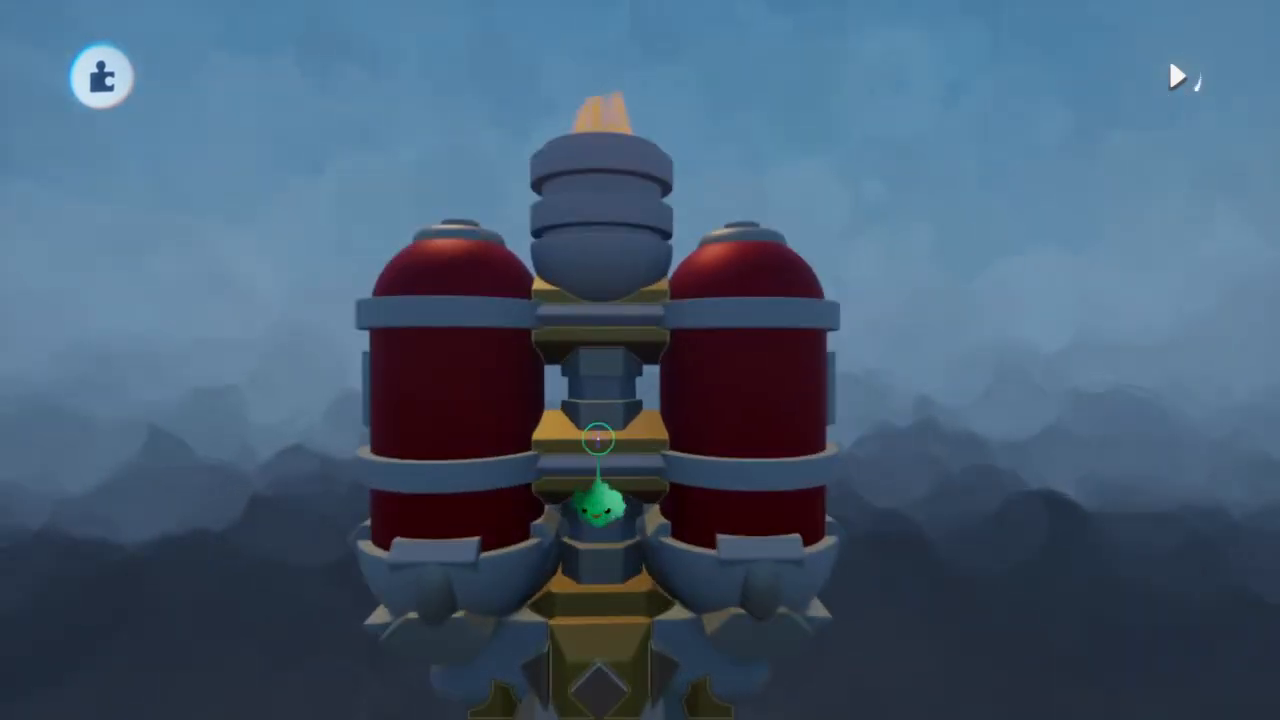
Save the ship as a new element in the Character category
key(Escape)
click(707, 527)
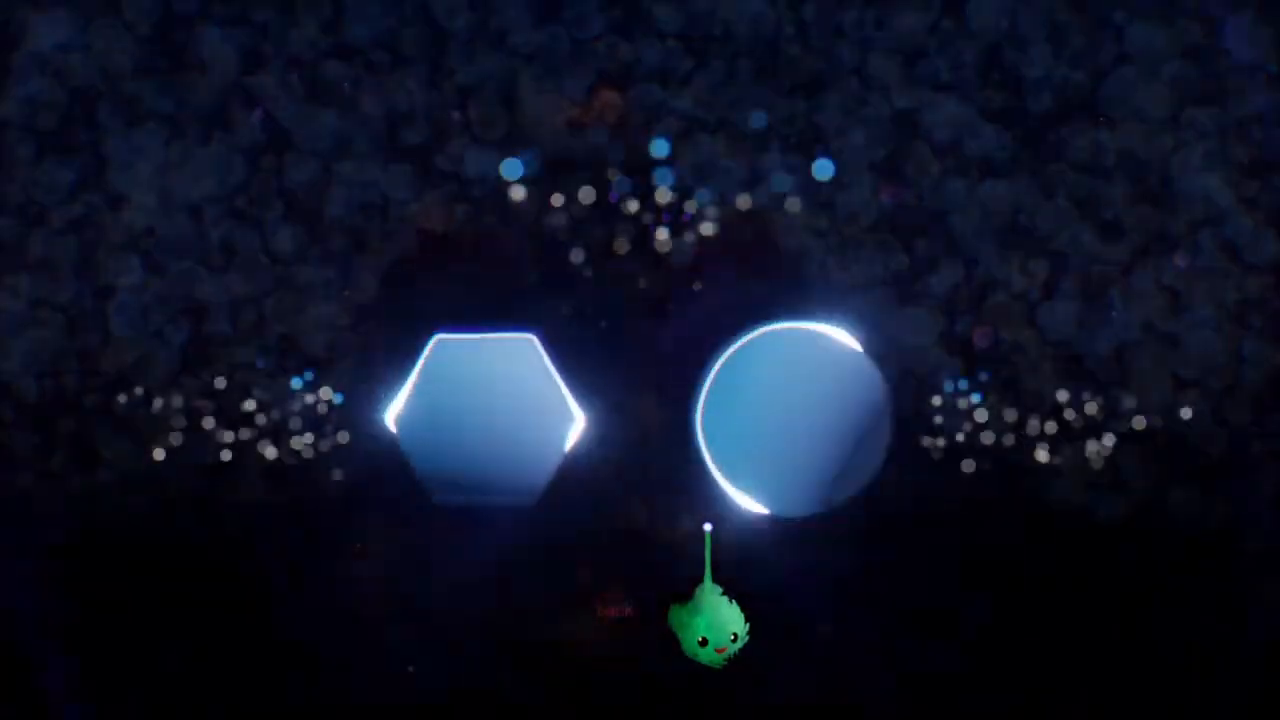
click(515, 482)
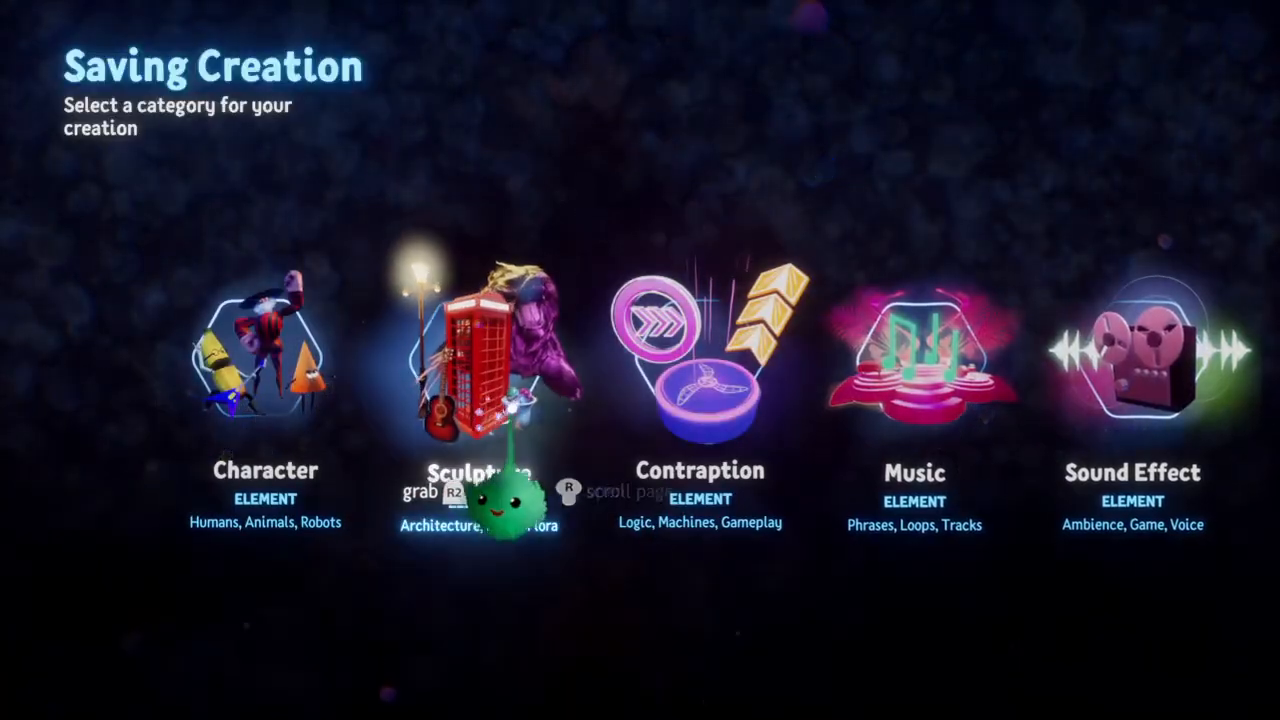
click(262, 490)
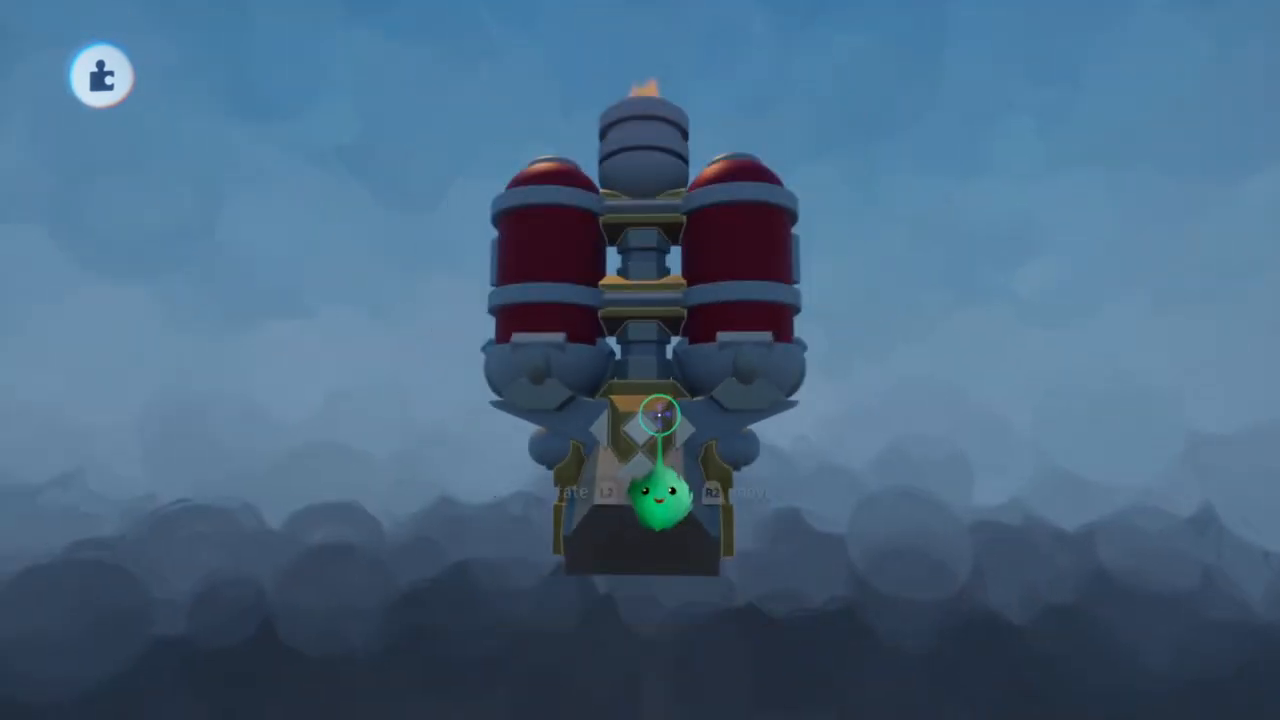
Turn on Grid Snap with a coarser spacing and move the ship so its base lines up with the grid
click(736, 82)
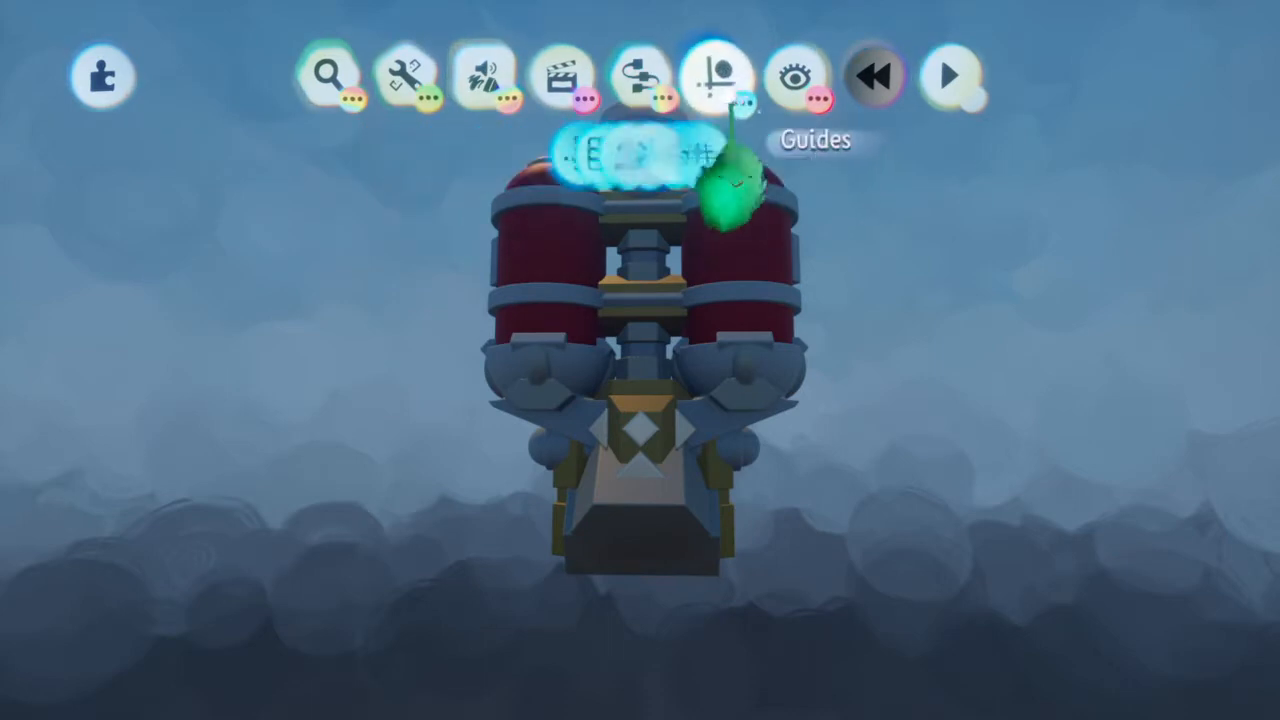
click(723, 255)
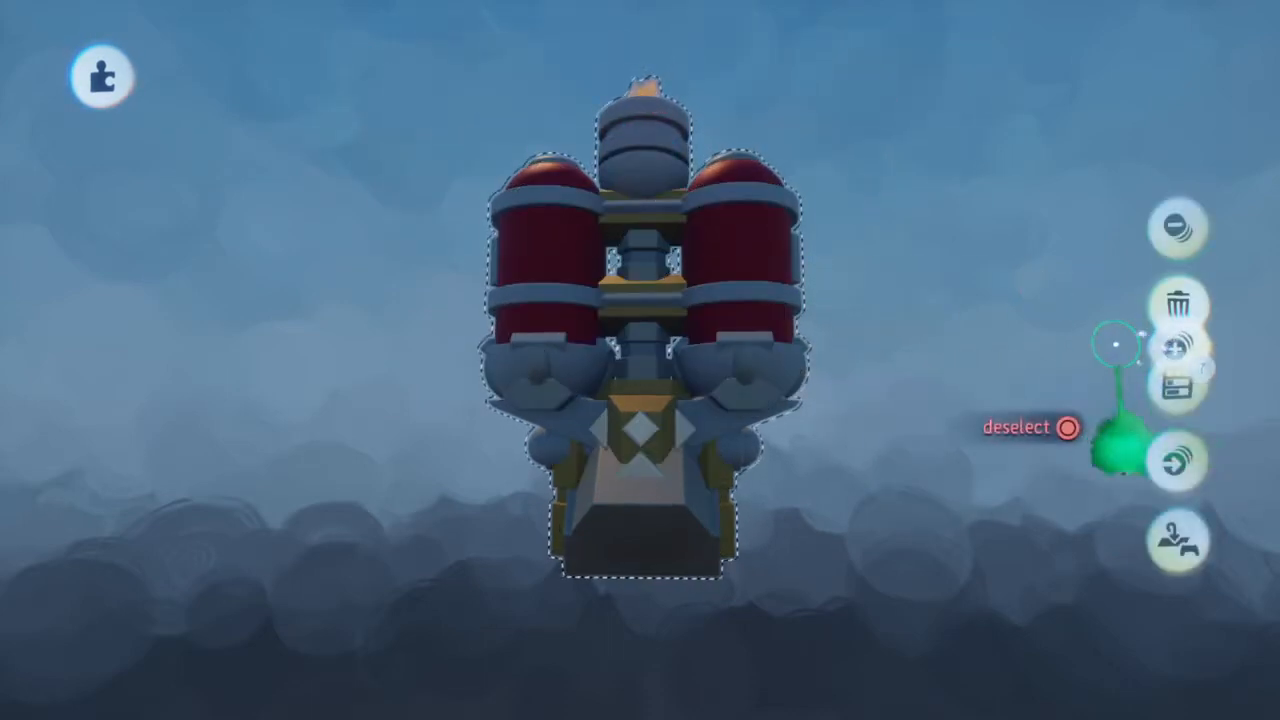
key(Escape)
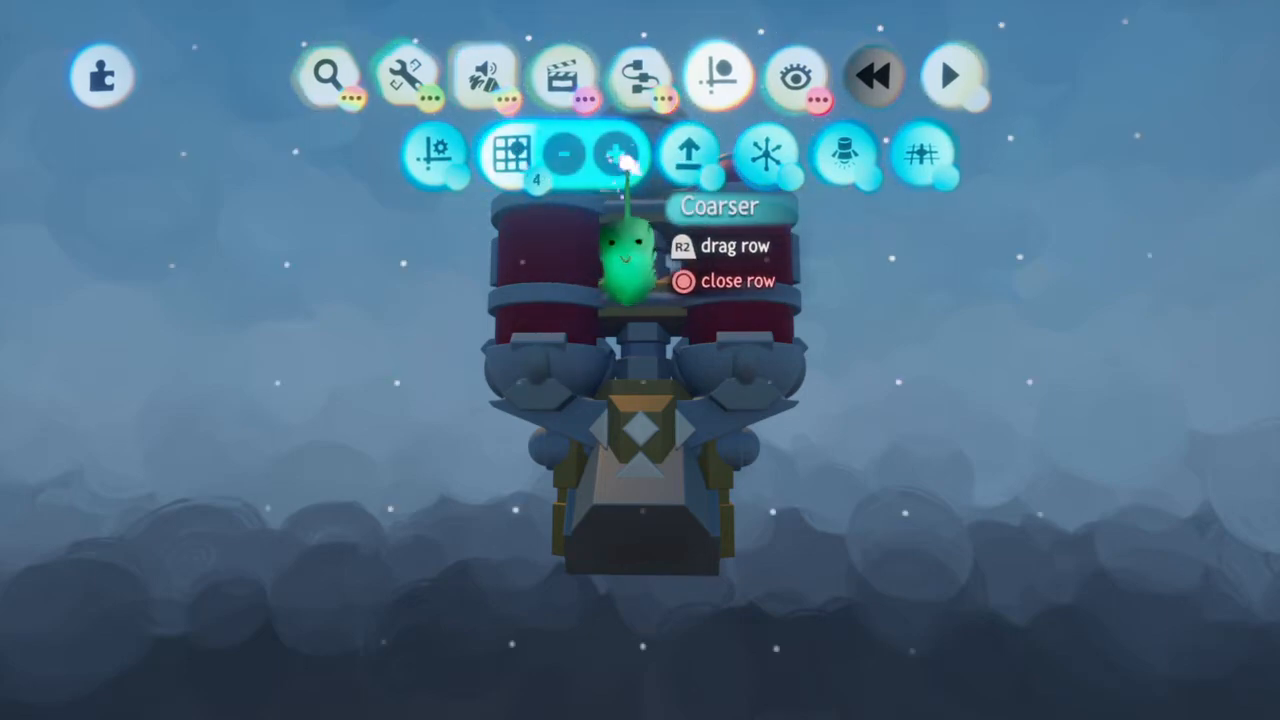
middle_drag(636, 318, 637, 352)
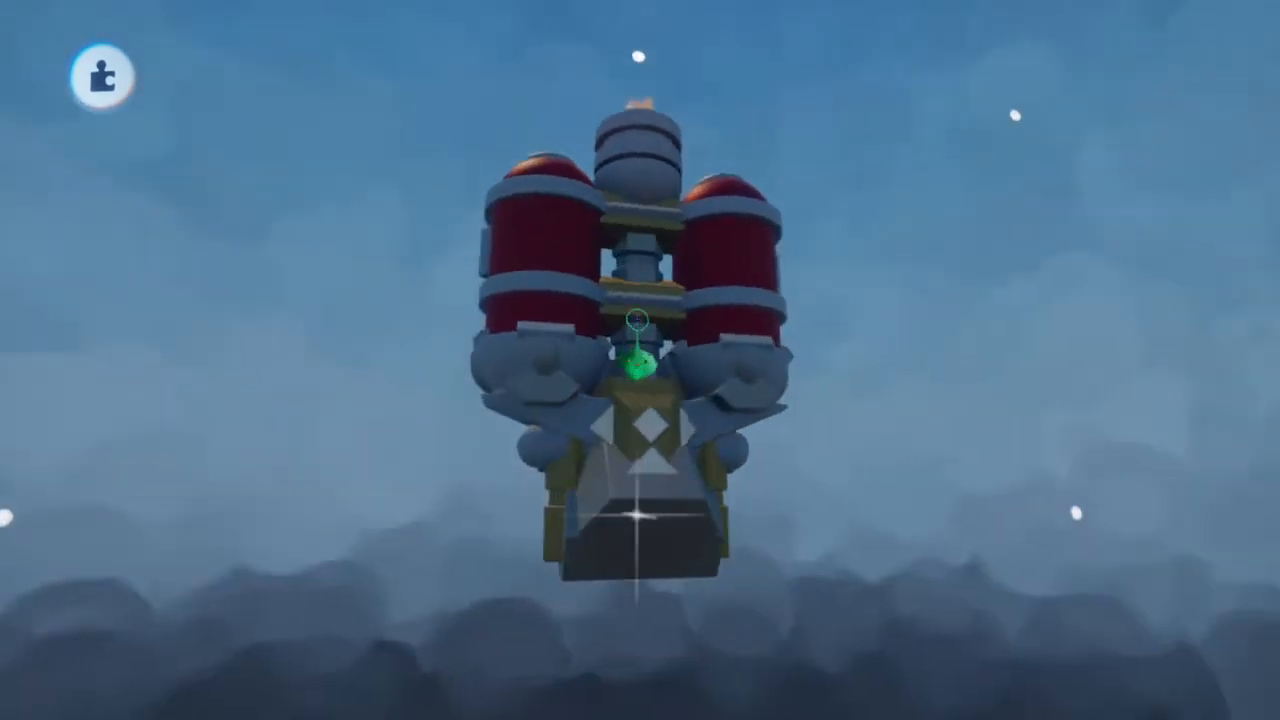
middle_drag(637, 557, 634, 503)
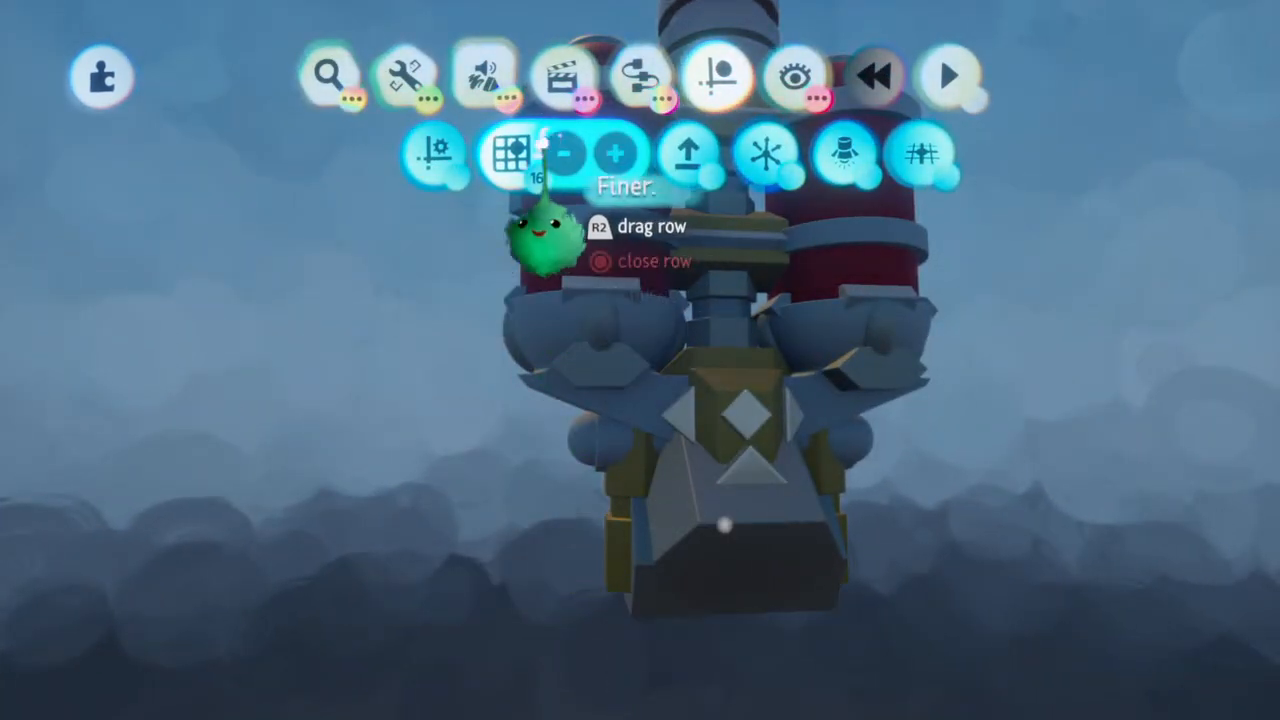
Try to stamp a small ellipsoid over the ship's side pod in sculpt mode, using a finer snapping grid
click(543, 145)
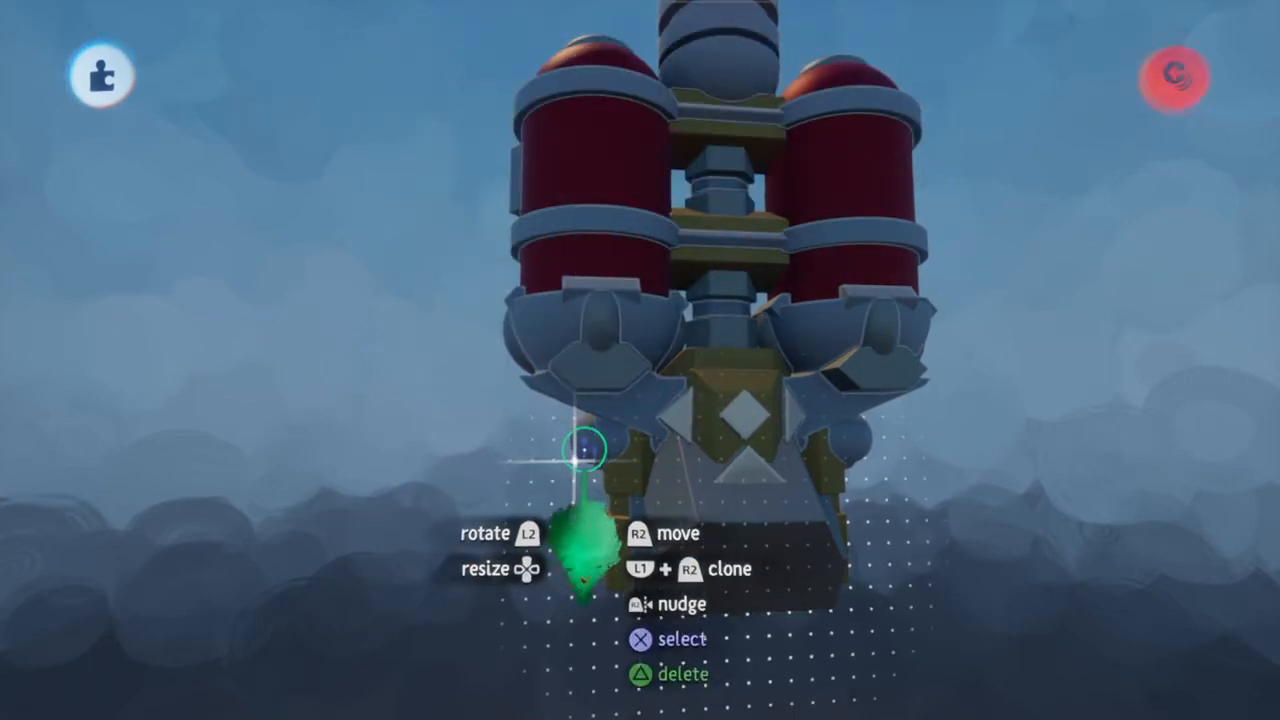
key(Escape)
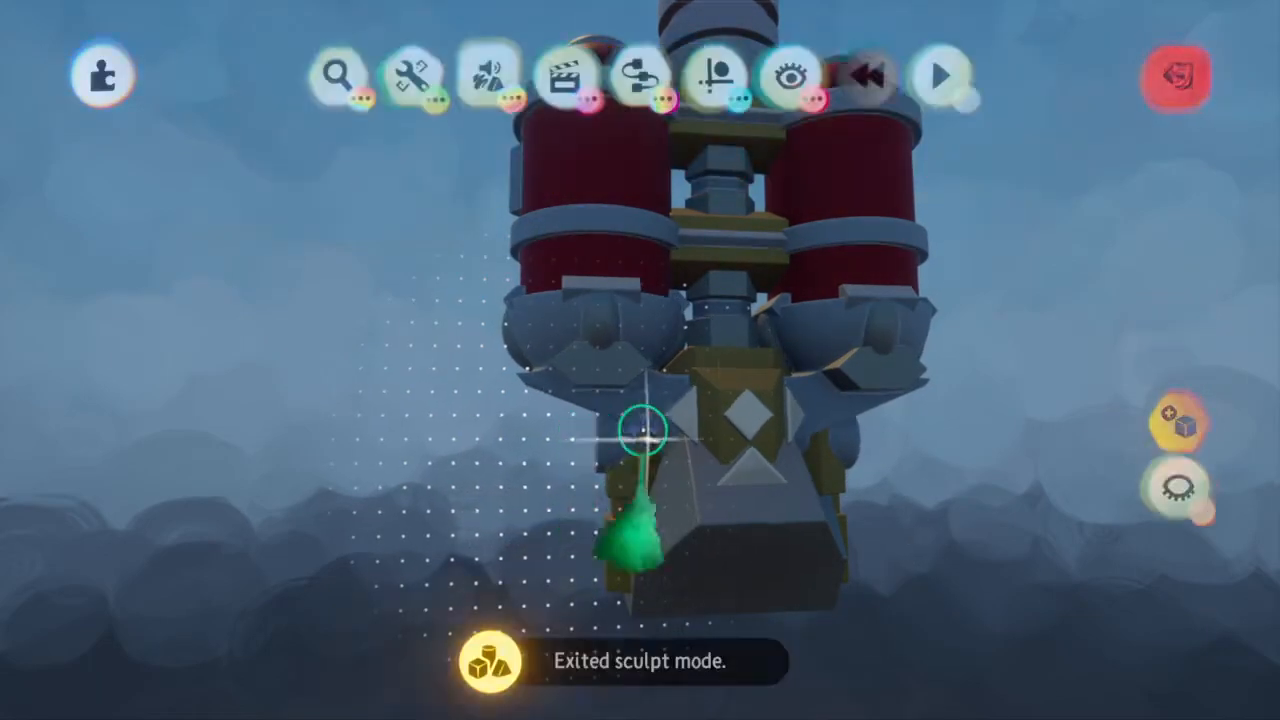
click(753, 421)
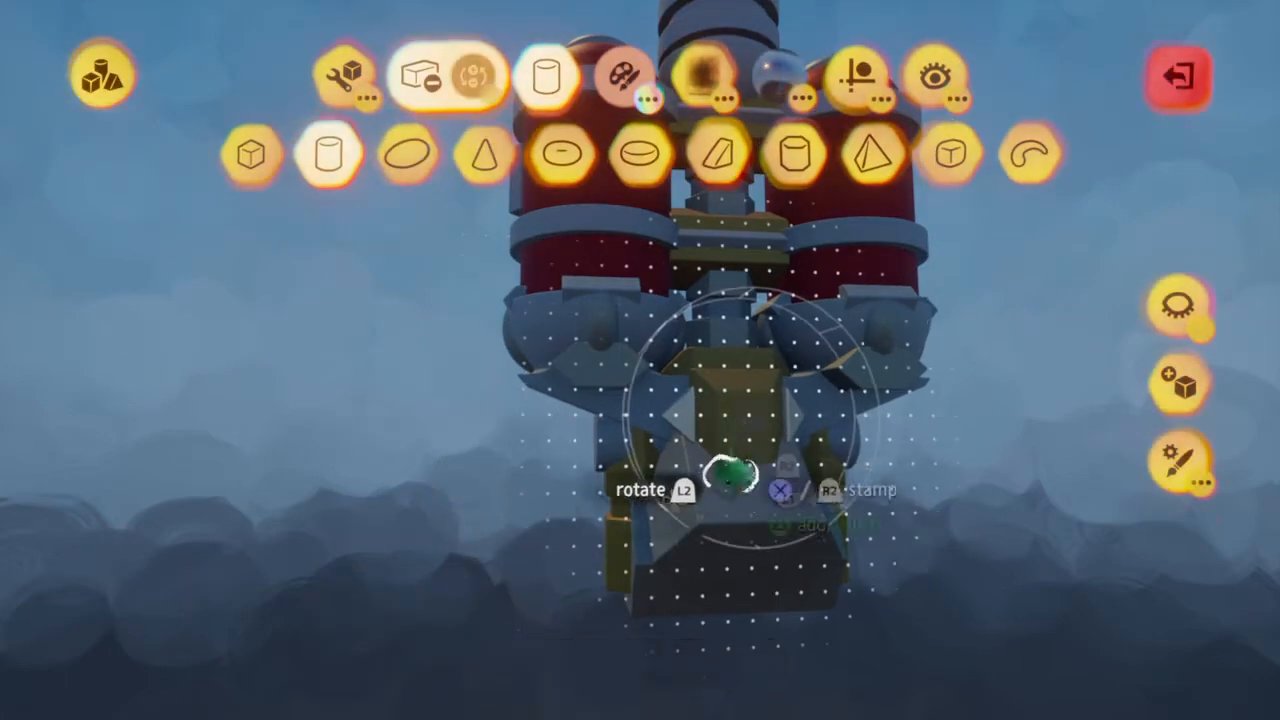
click(418, 162)
scroll(604, 567, up, 4)
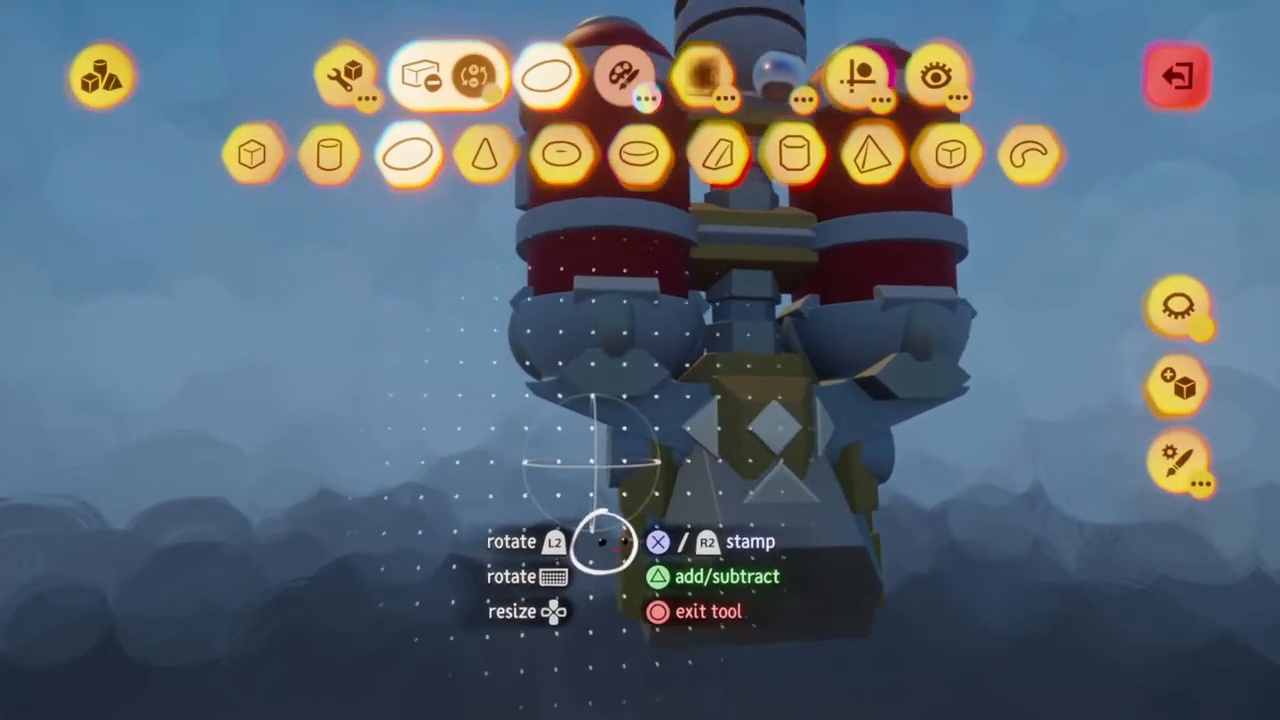
key(Down)
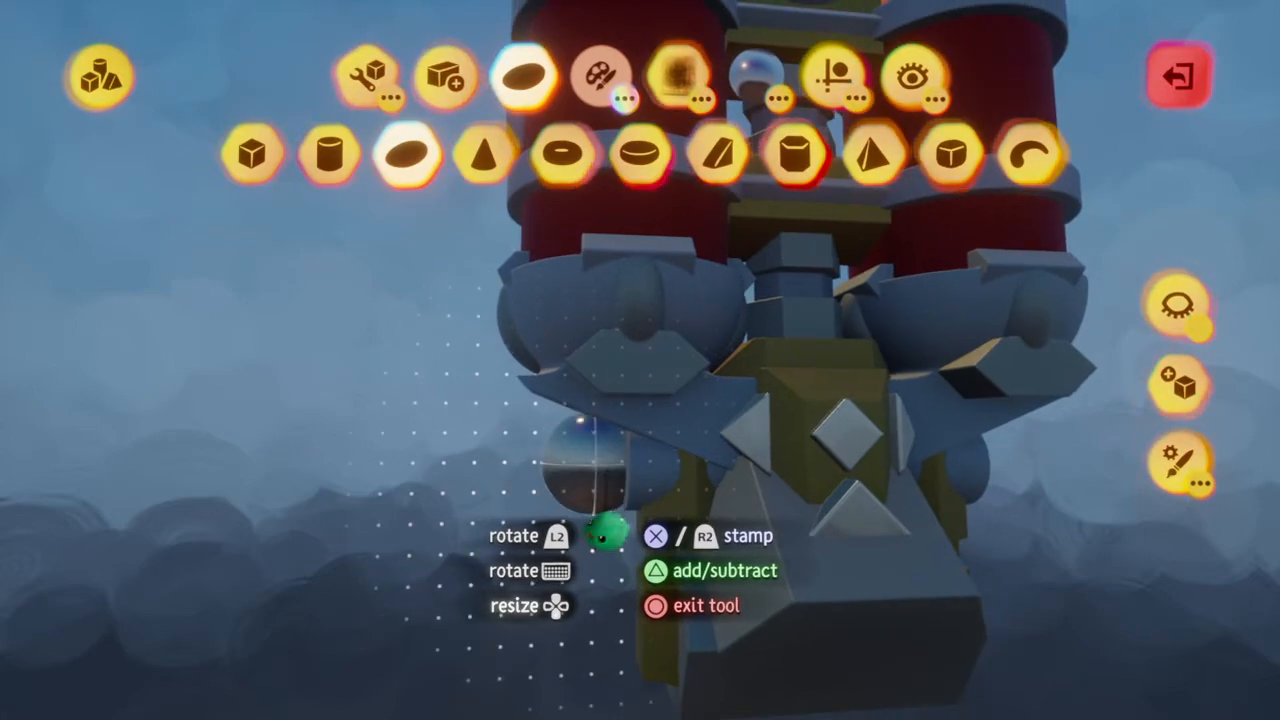
middle_drag(607, 530, 705, 572)
scroll(706, 573, down, 5)
key(Escape)
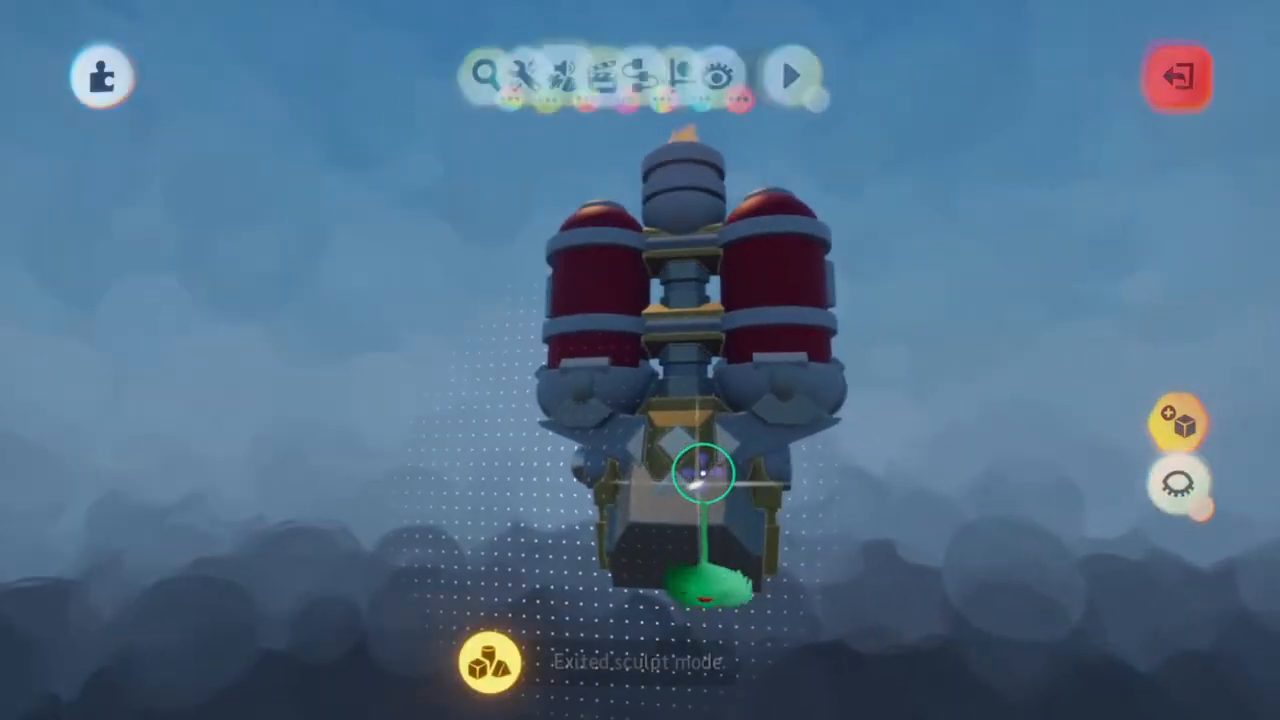
Stamp small mirrored ellipsoids onto the ship's two side pods on a 1/2 grid, exit sculpt mode, and make the scene grid coarser
scroll(703, 475, up, 5)
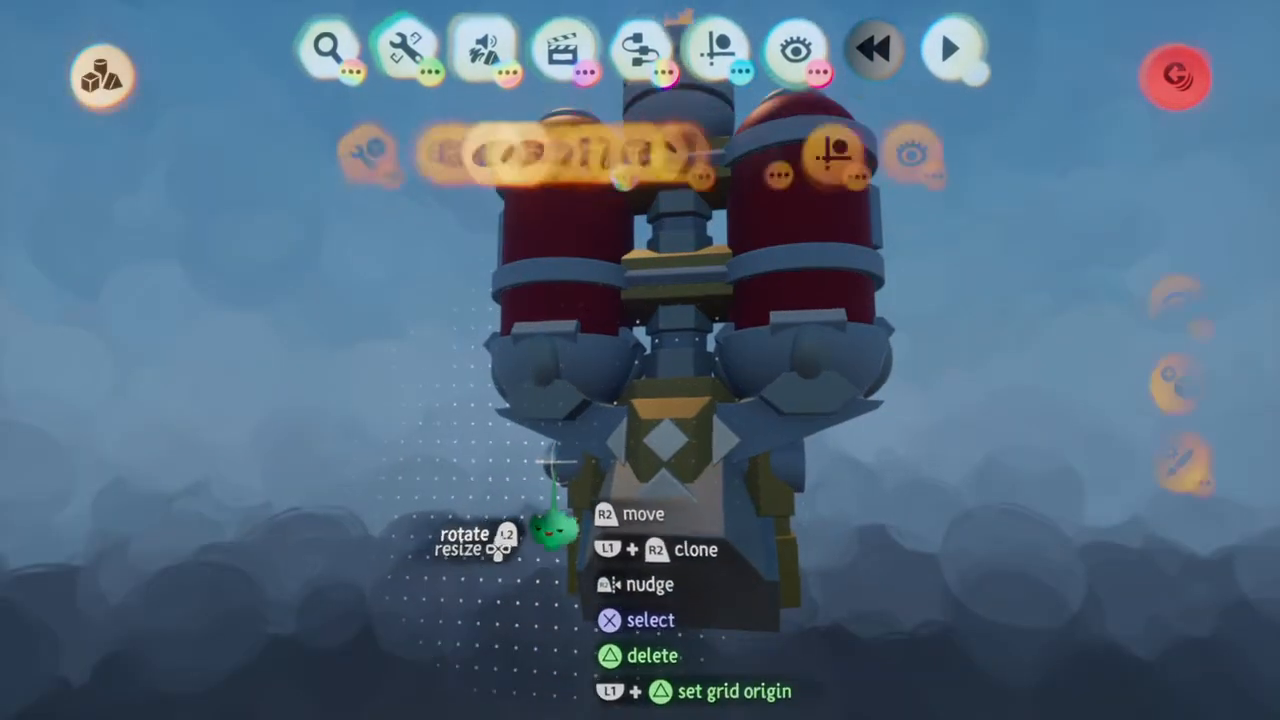
scroll(548, 465, up, 3)
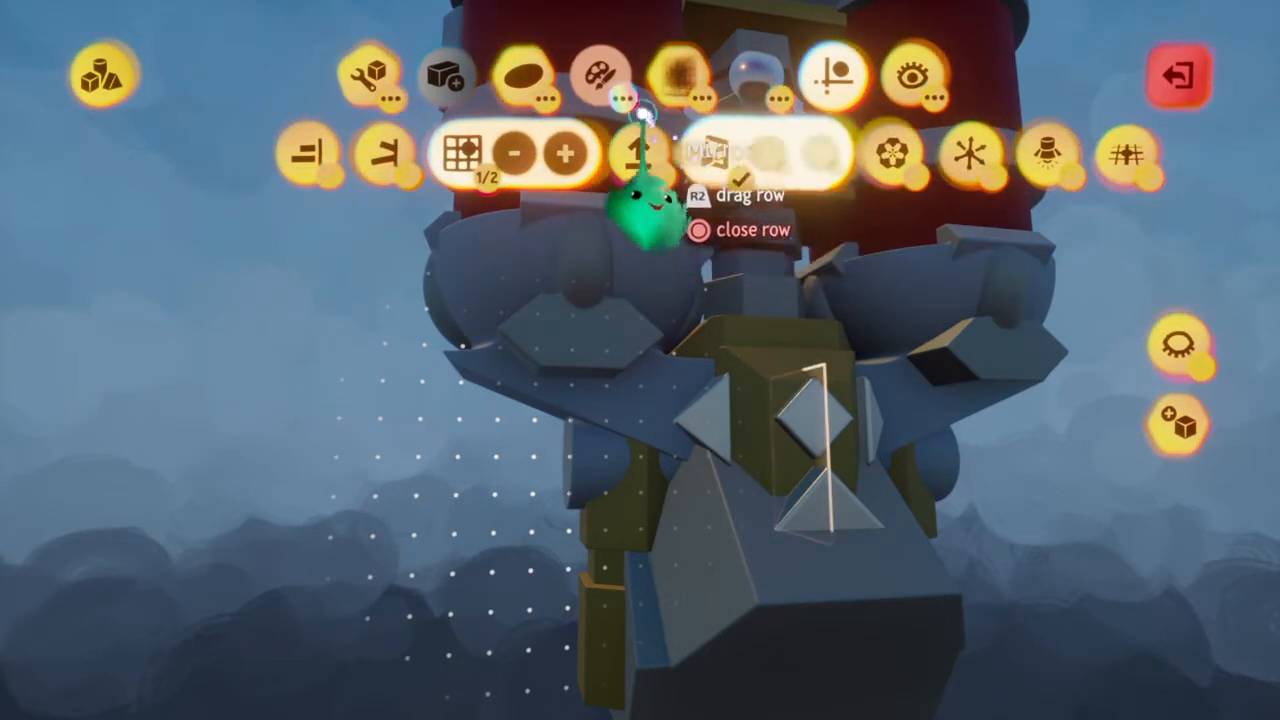
click(521, 76)
click(405, 150)
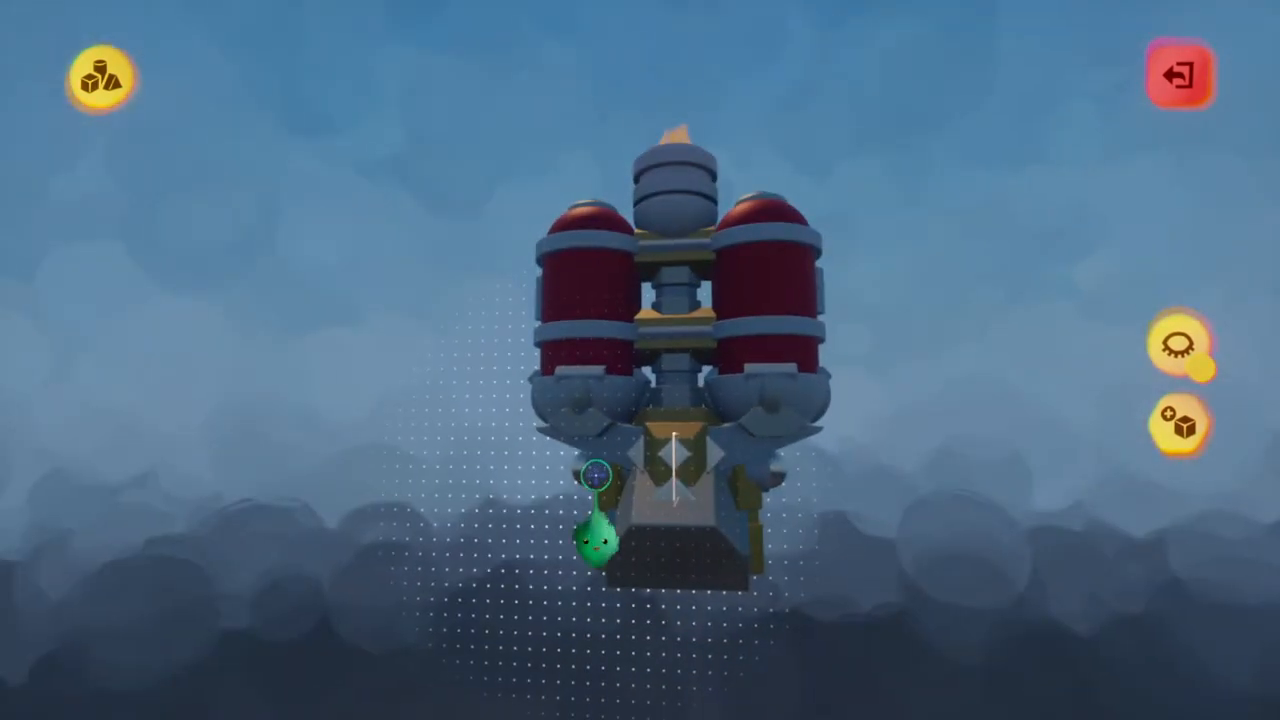
key(Escape)
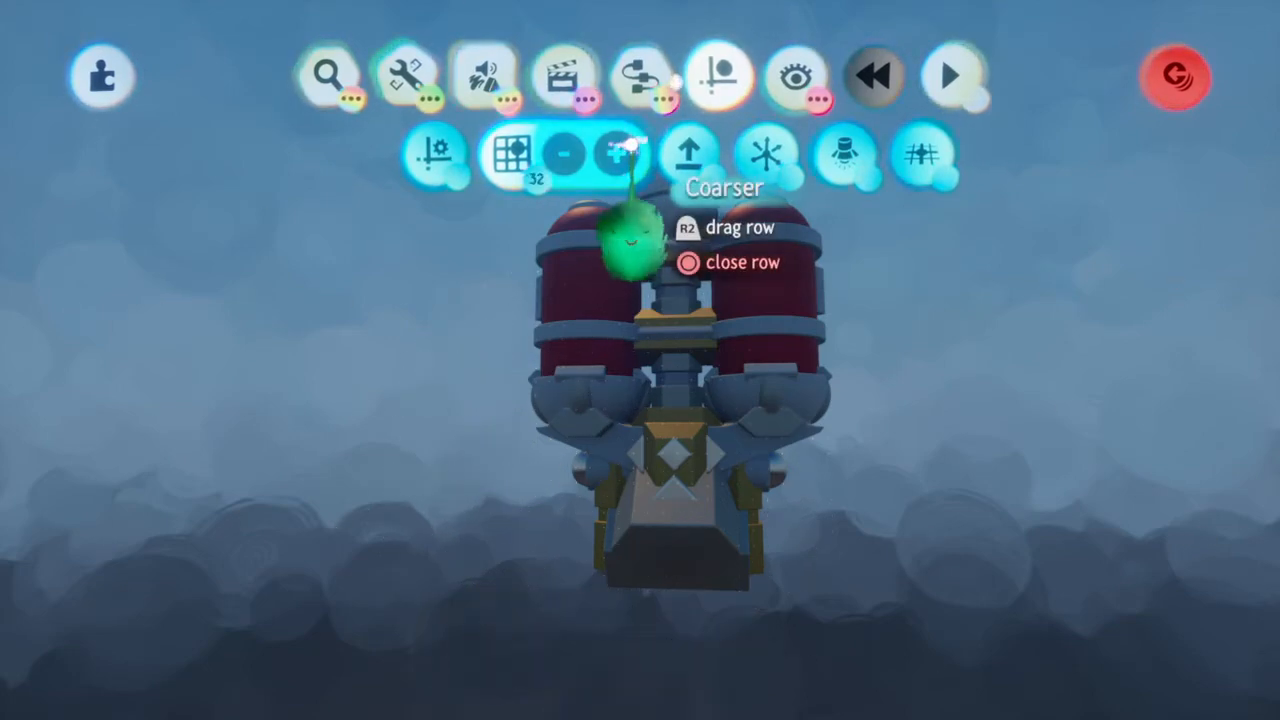
scroll(729, 398, down, 5)
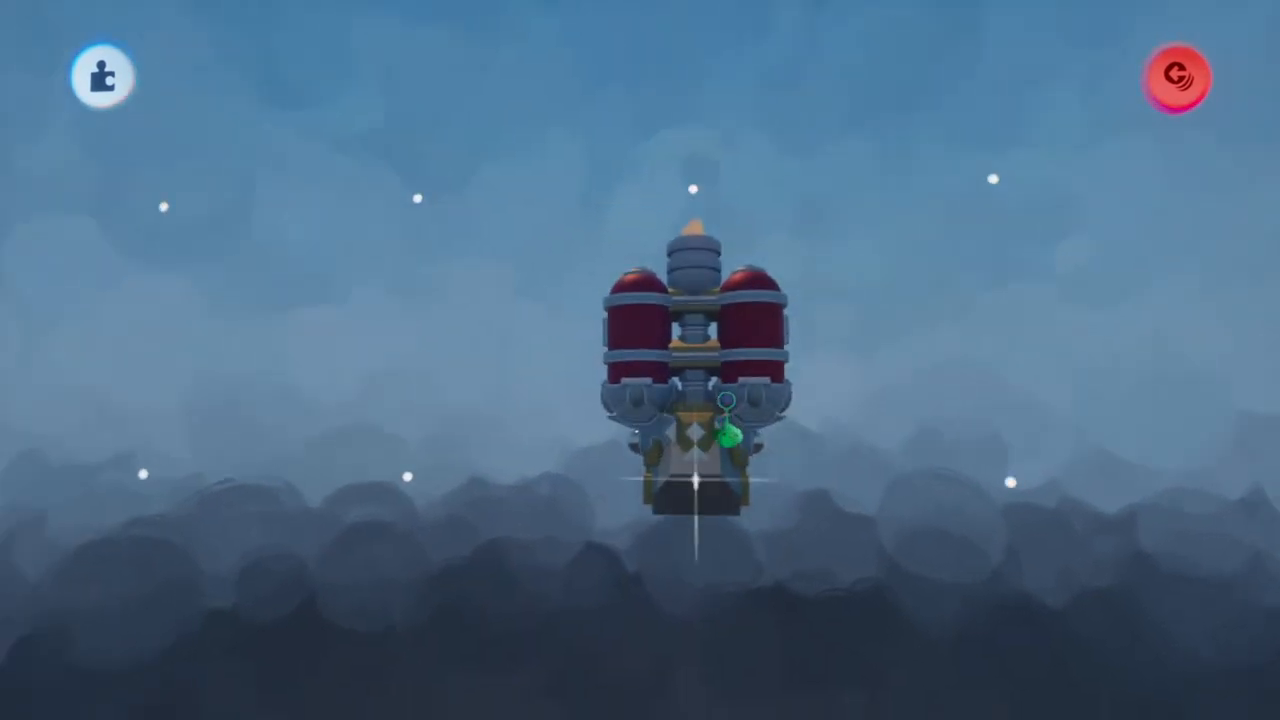
Look for something to stamp among your own creations, filtering the content to Collections
click(330, 76)
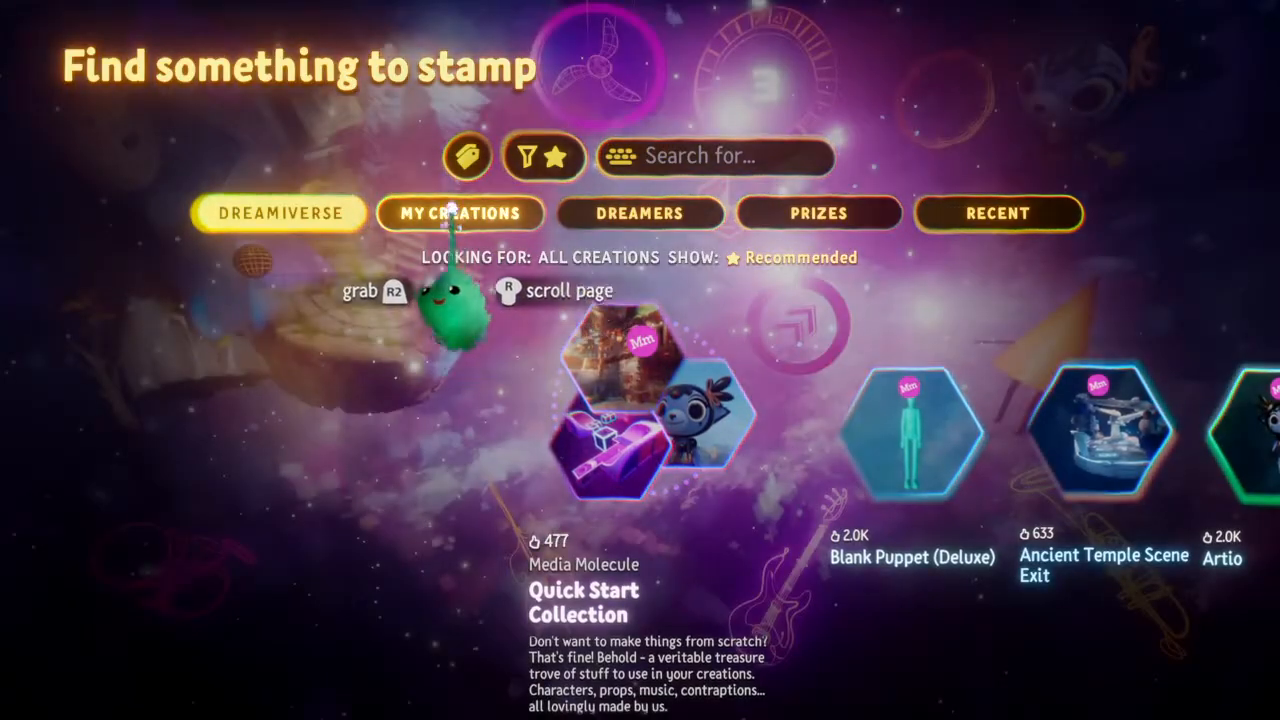
click(452, 211)
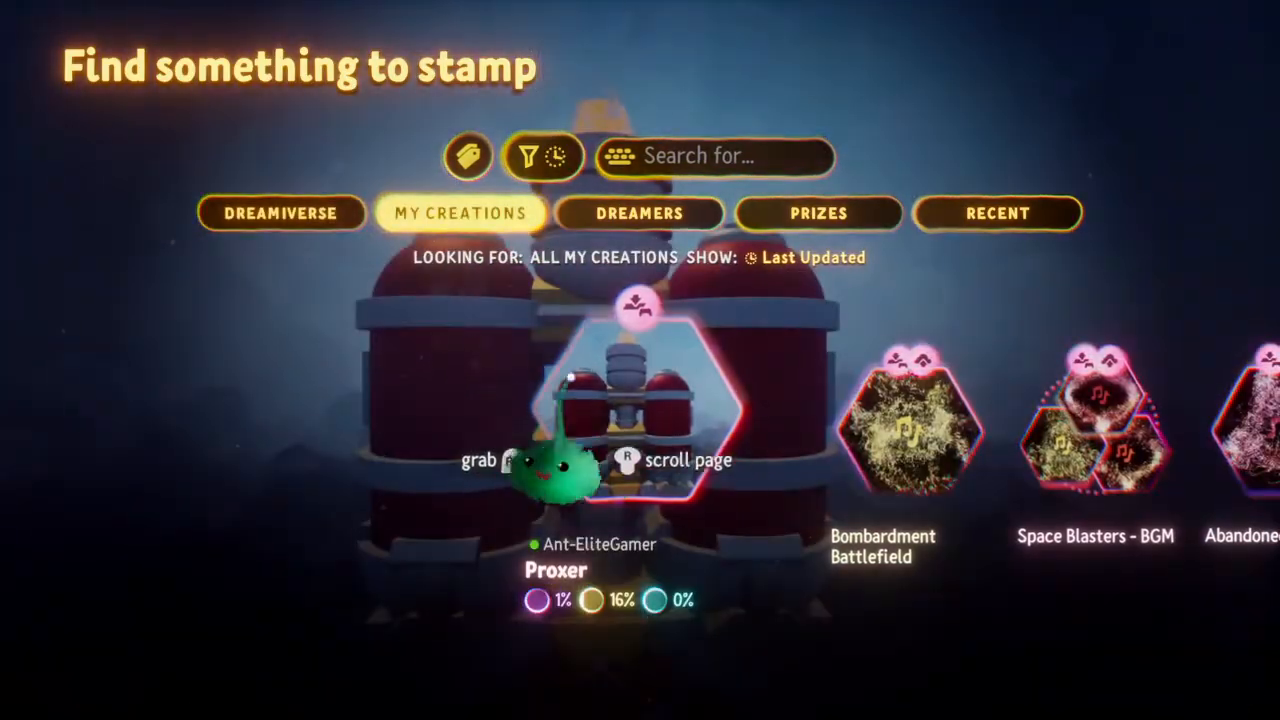
click(543, 156)
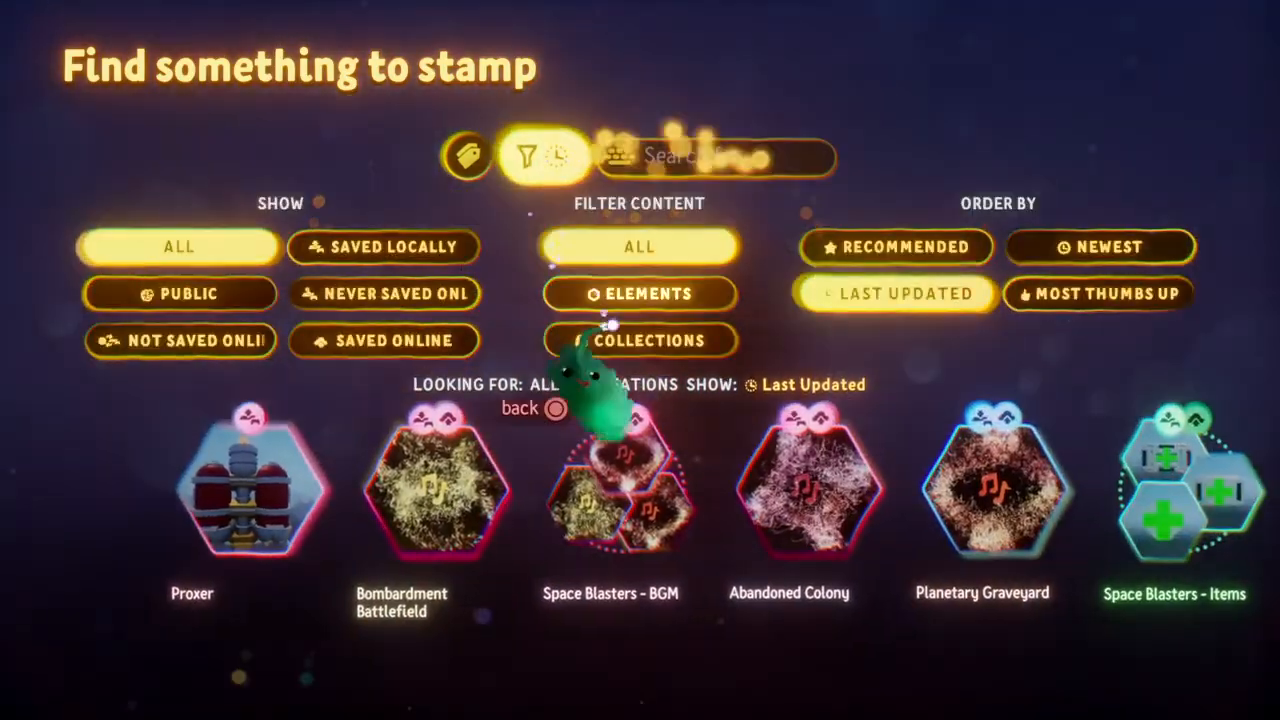
click(617, 293)
click(619, 338)
key(Escape)
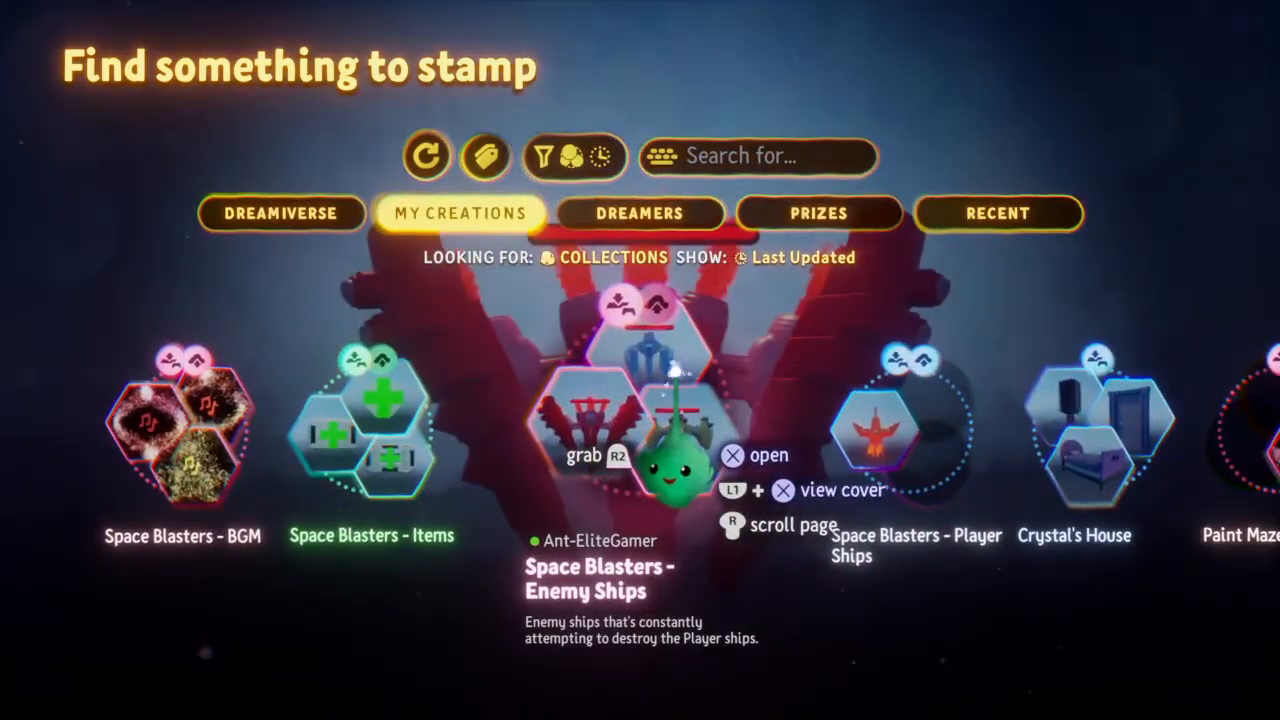
Stamp the red winged ship from the Space Blasters - Enemy Ships collection into the scene beside the new ship
click(676, 372)
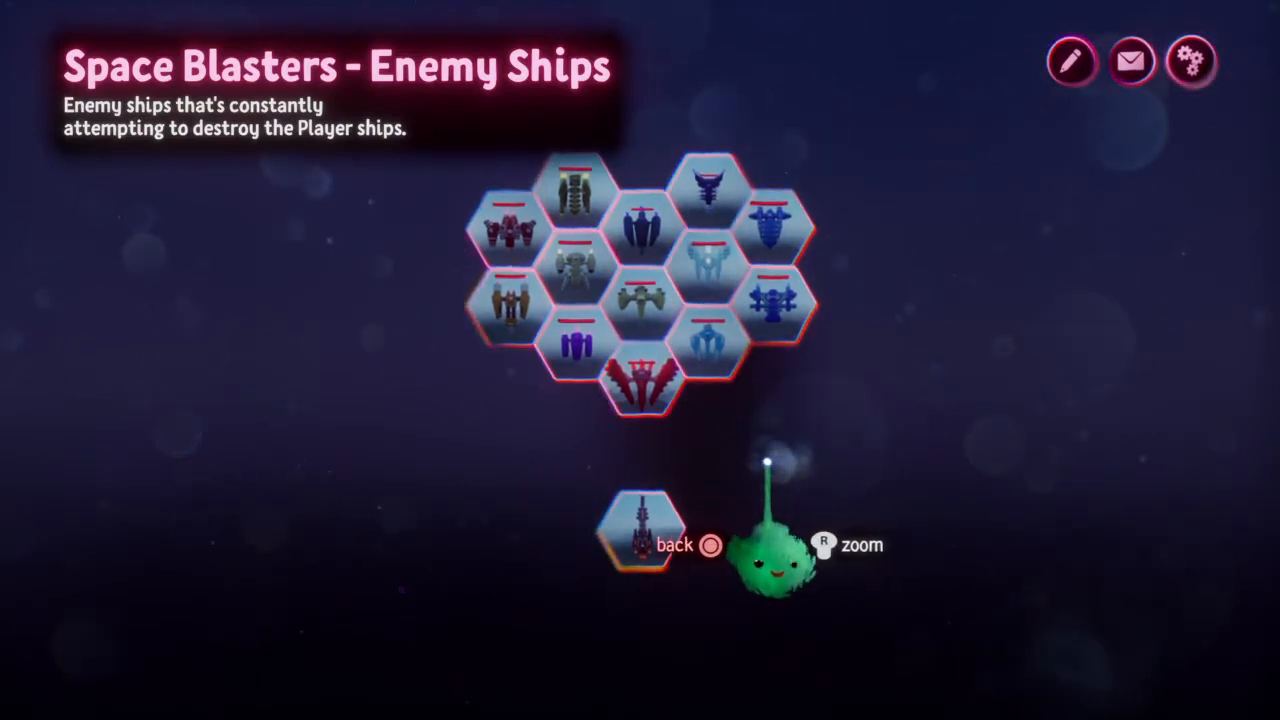
click(668, 413)
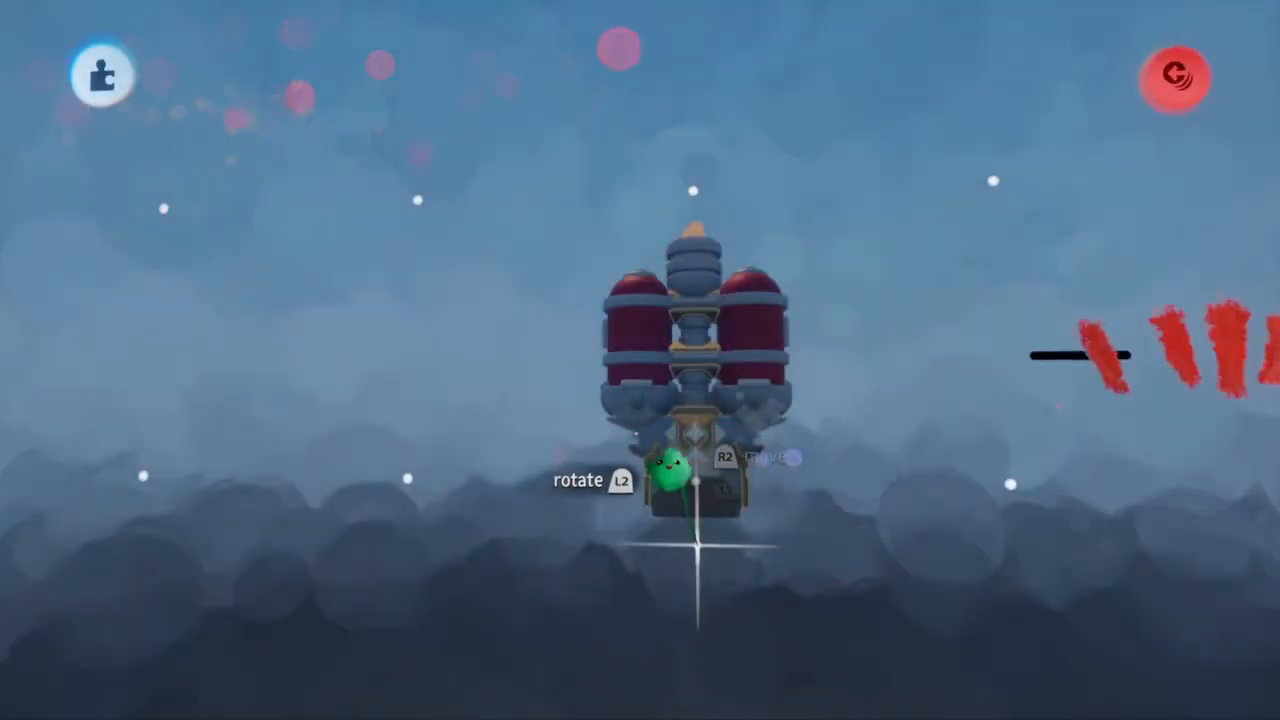
key(Escape)
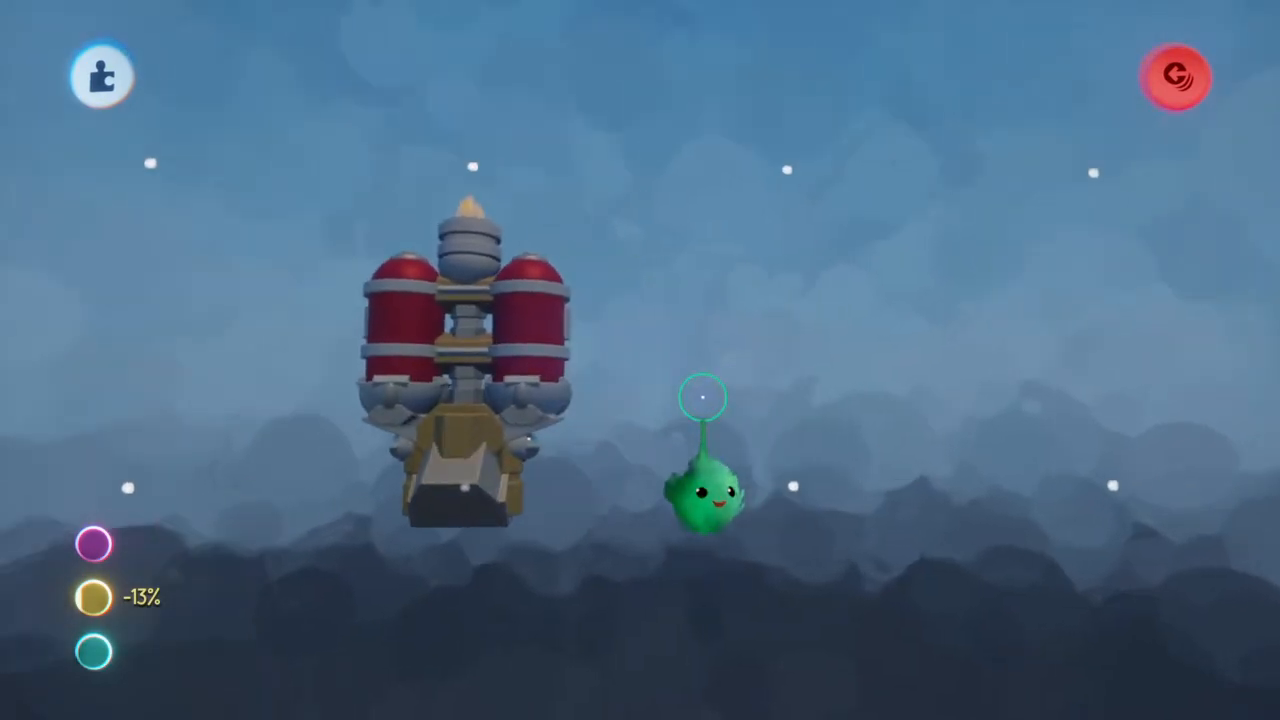
key(Tab)
click(328, 76)
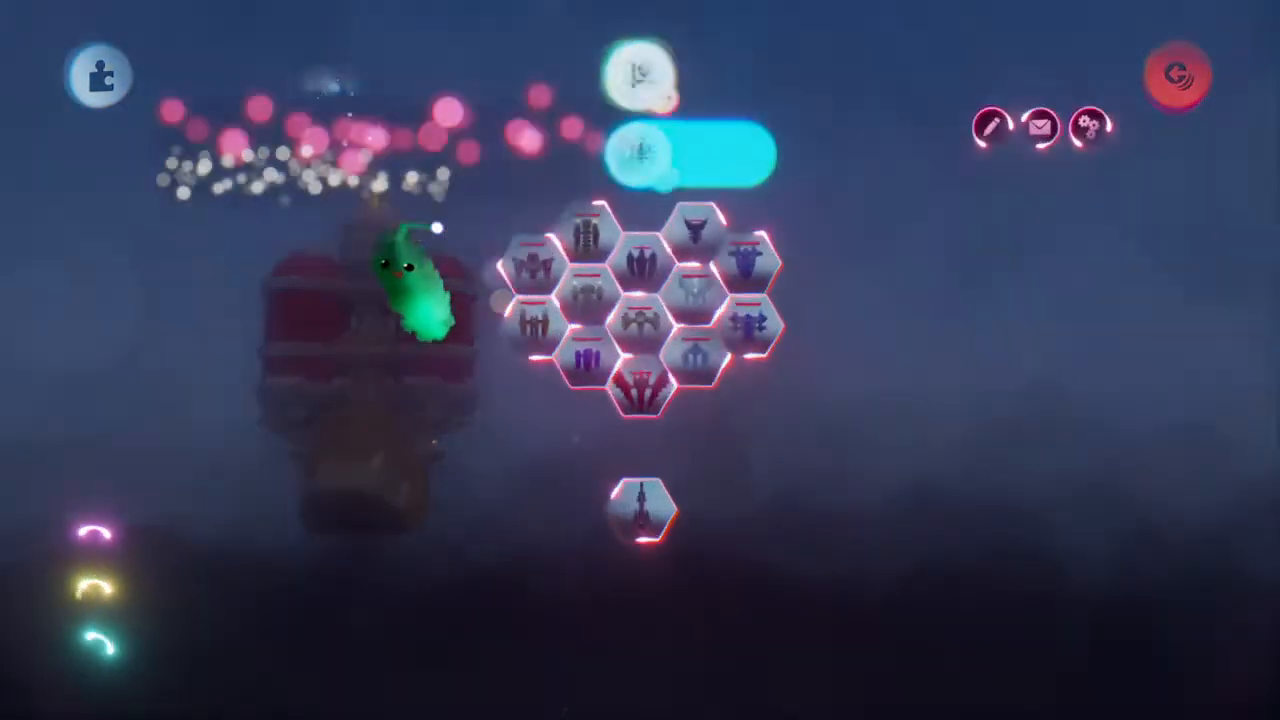
click(650, 520)
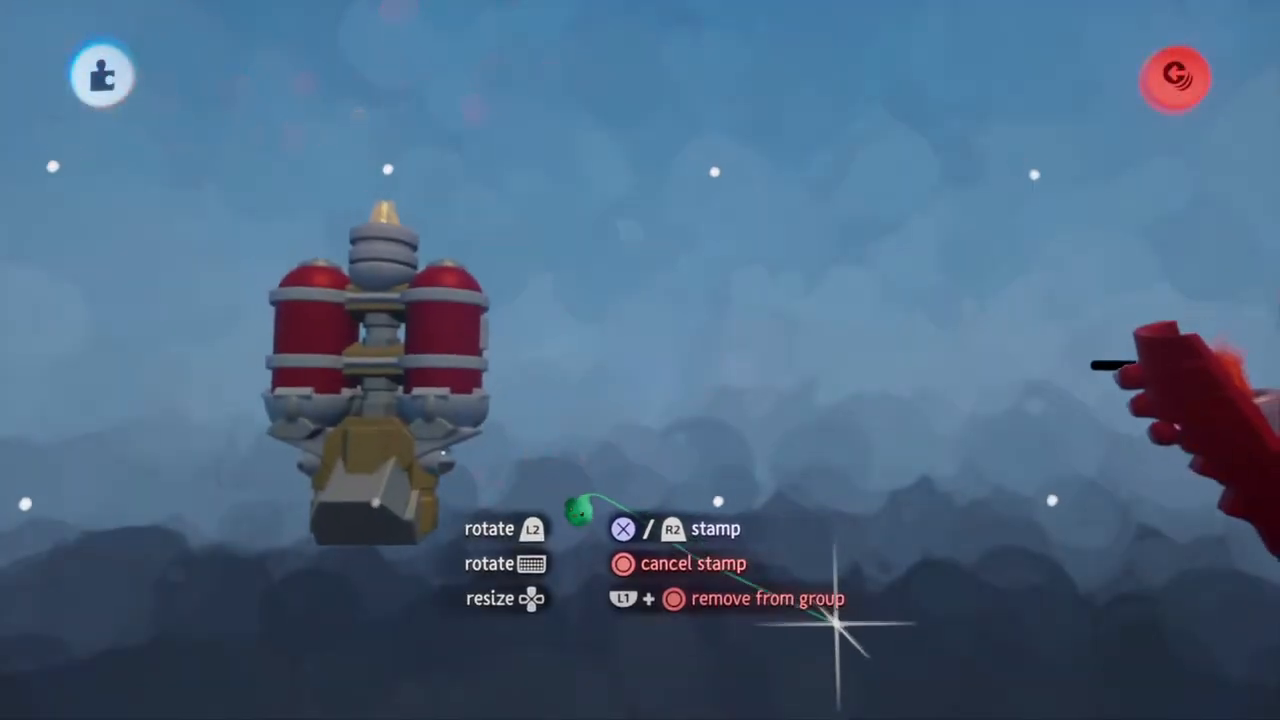
click(338, 502)
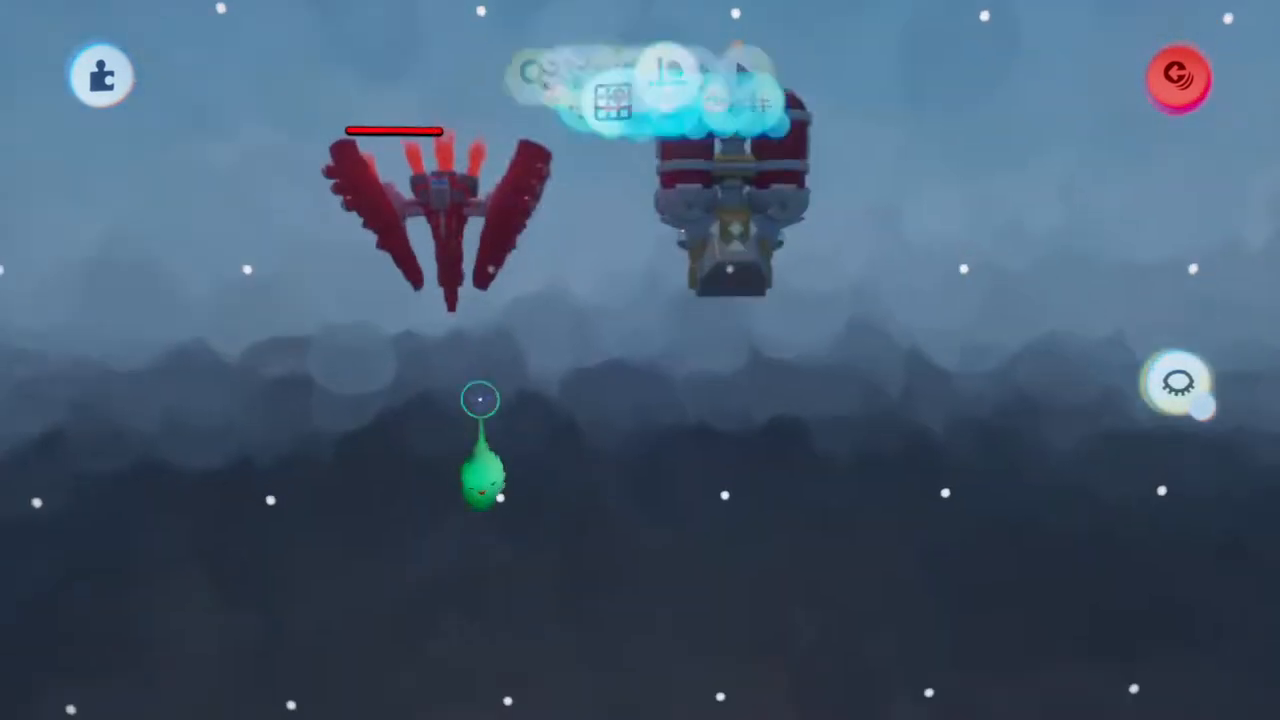
Turn off Preview Invisibility and move the red enemy ship's hidden explosion effect and small gadget away from both ships
click(793, 77)
click(251, 155)
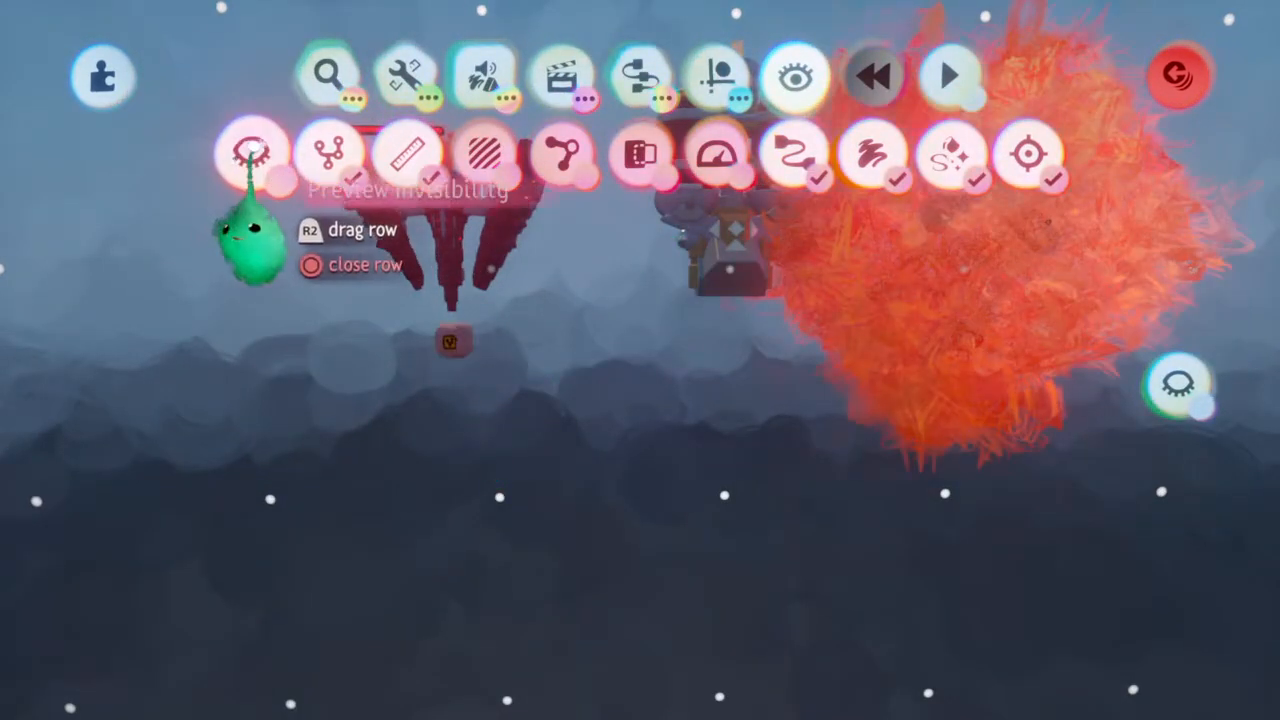
key(Escape)
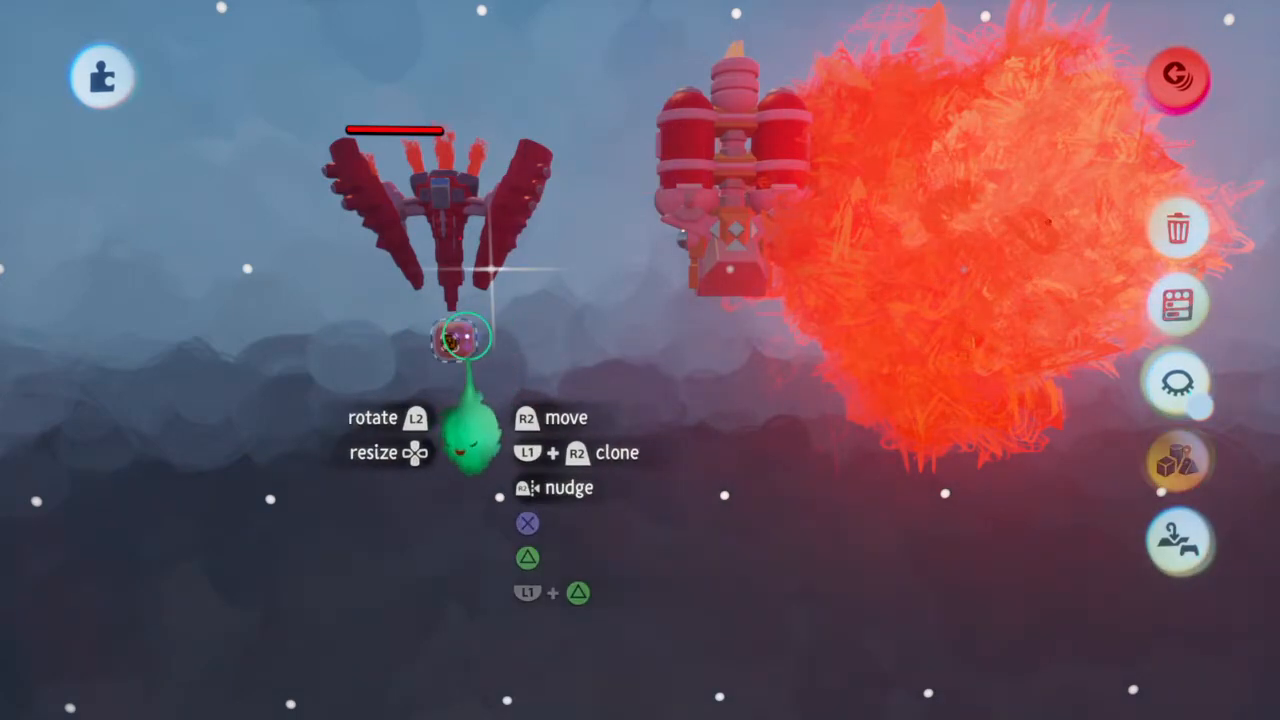
click(986, 251)
click(766, 294)
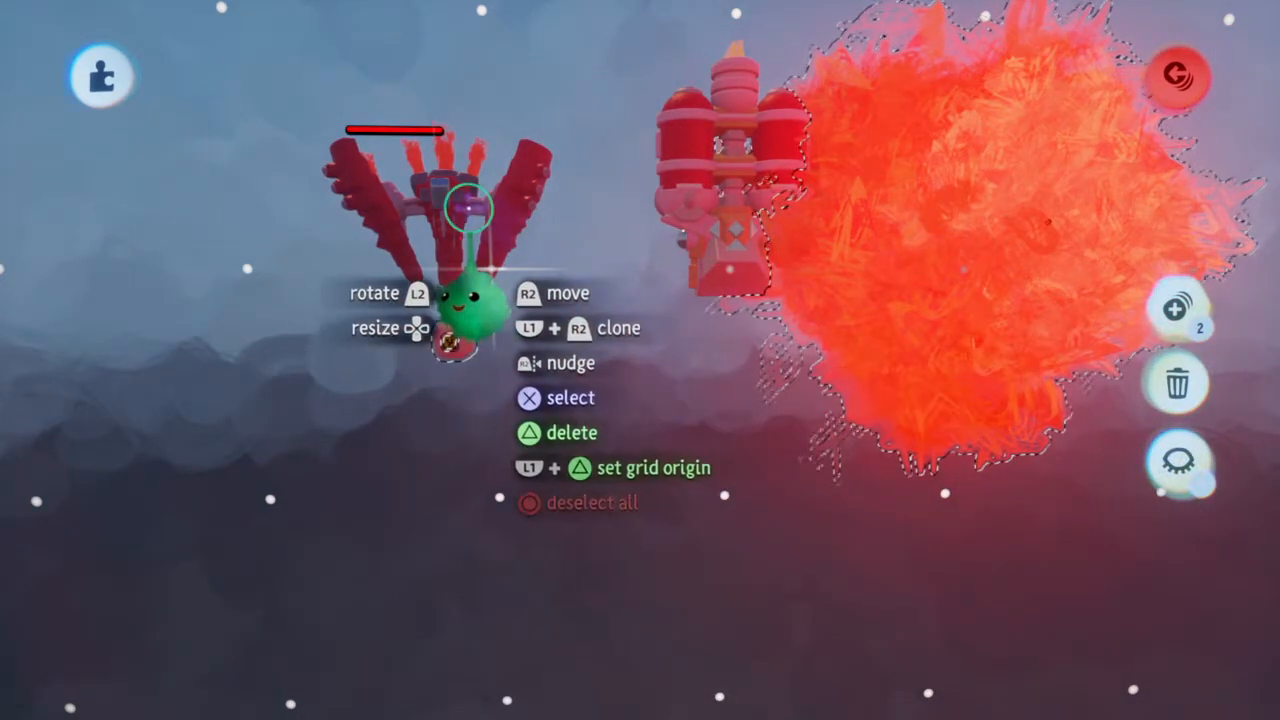
drag(454, 336, 696, 573)
scroll(424, 206, up, 3)
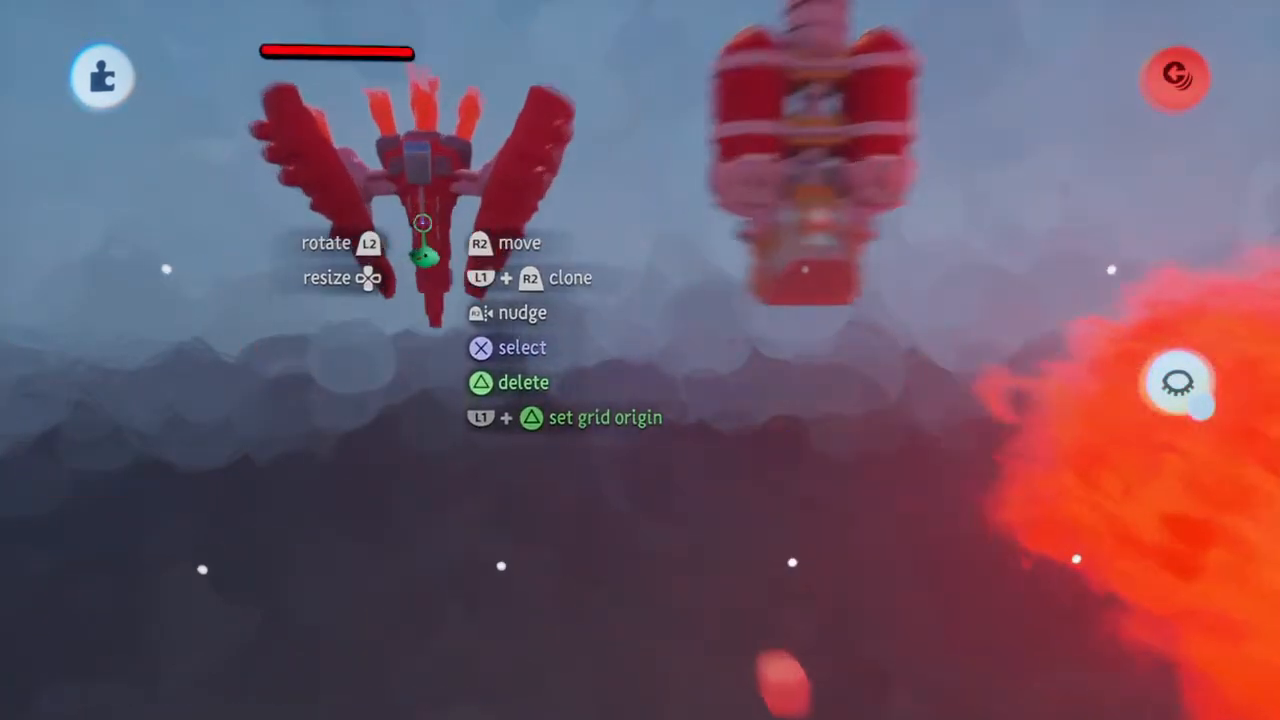
Make the electronics inside the red enemy ship visible in the scene
scroll(423, 222, up, 1)
middle_drag(423, 222, 423, 222)
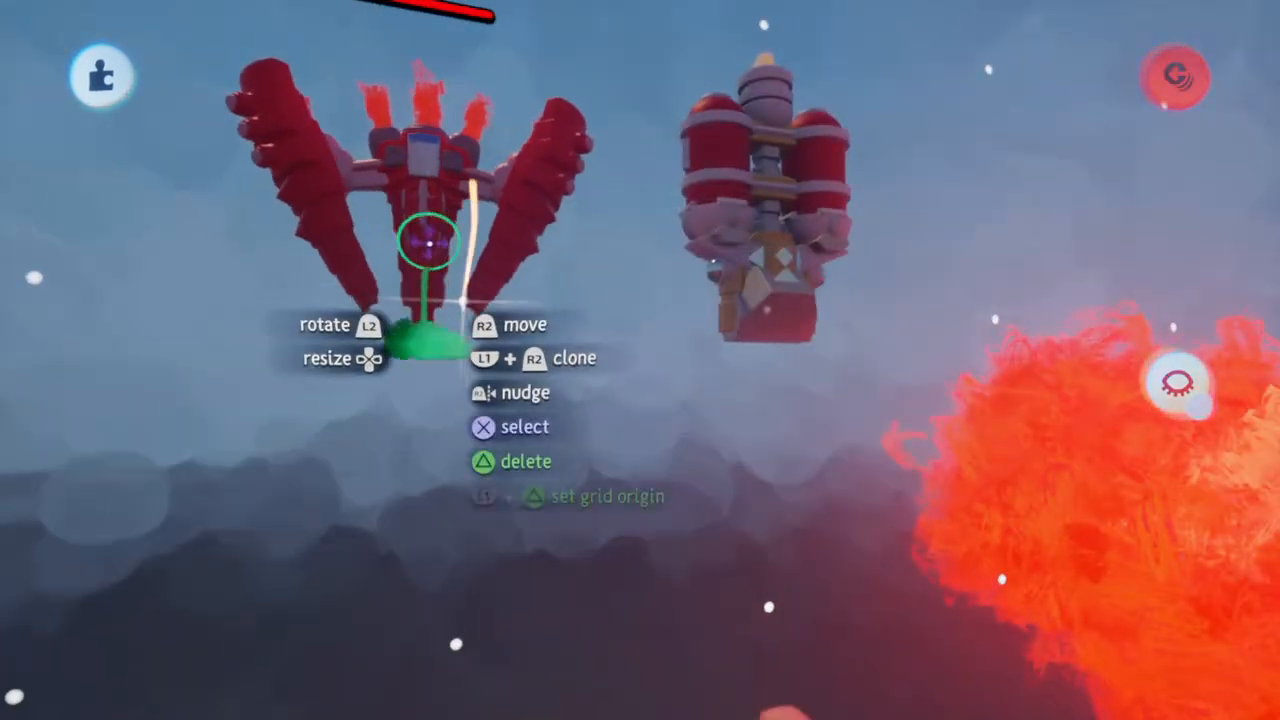
middle_drag(1034, 446, 540, 262)
key(h)
mouse_move(649, 98)
mouse_move(714, 98)
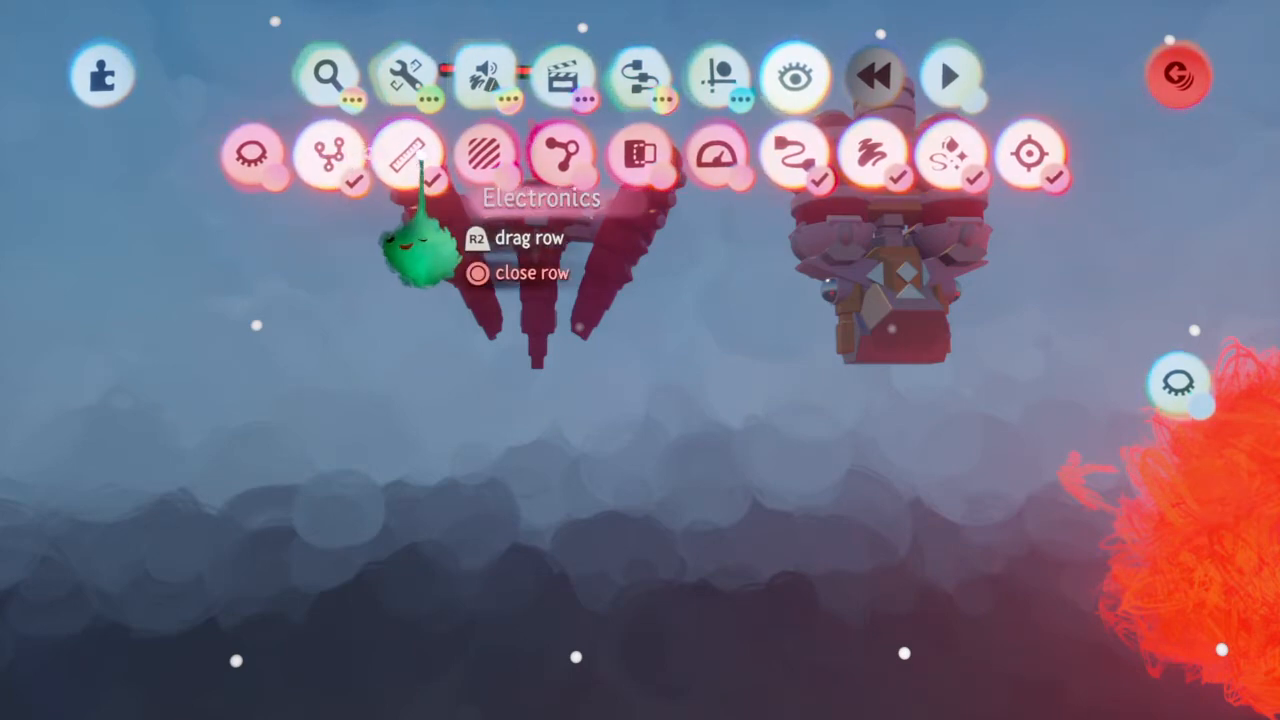
key(Escape)
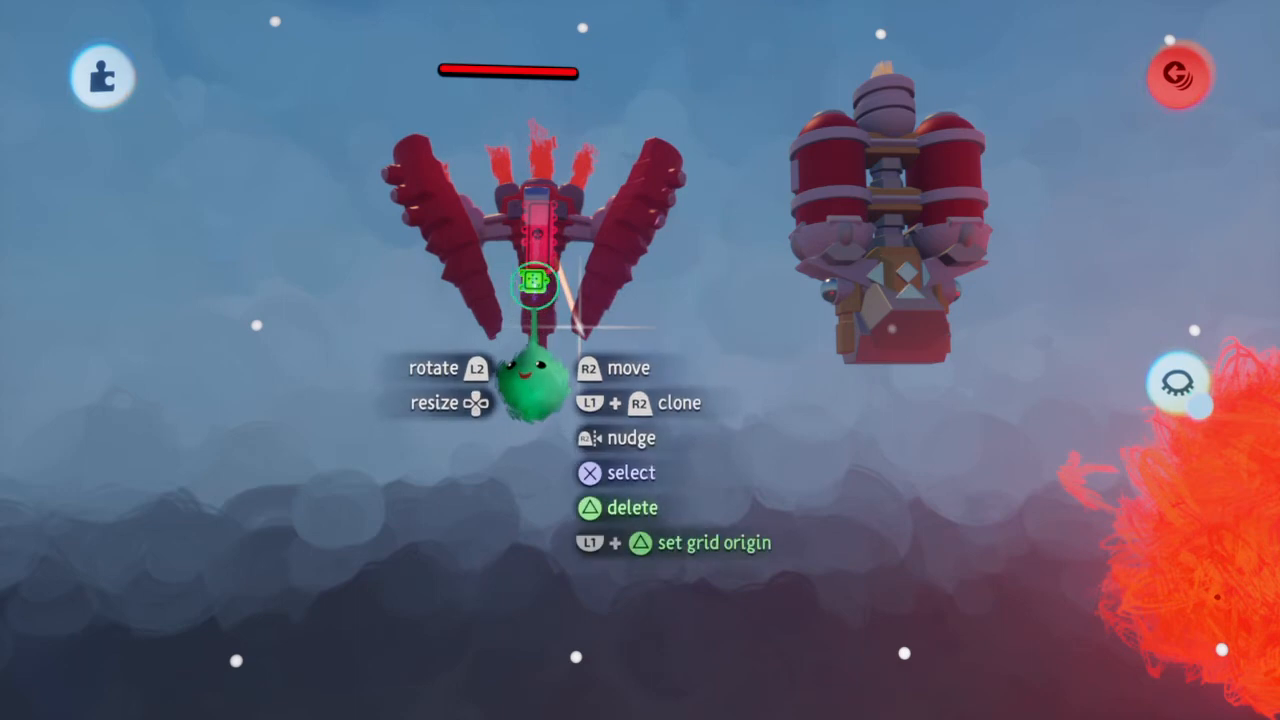
Try to move the microchip with the health bar from the red enemy ship onto the base of the new ship
click(534, 280)
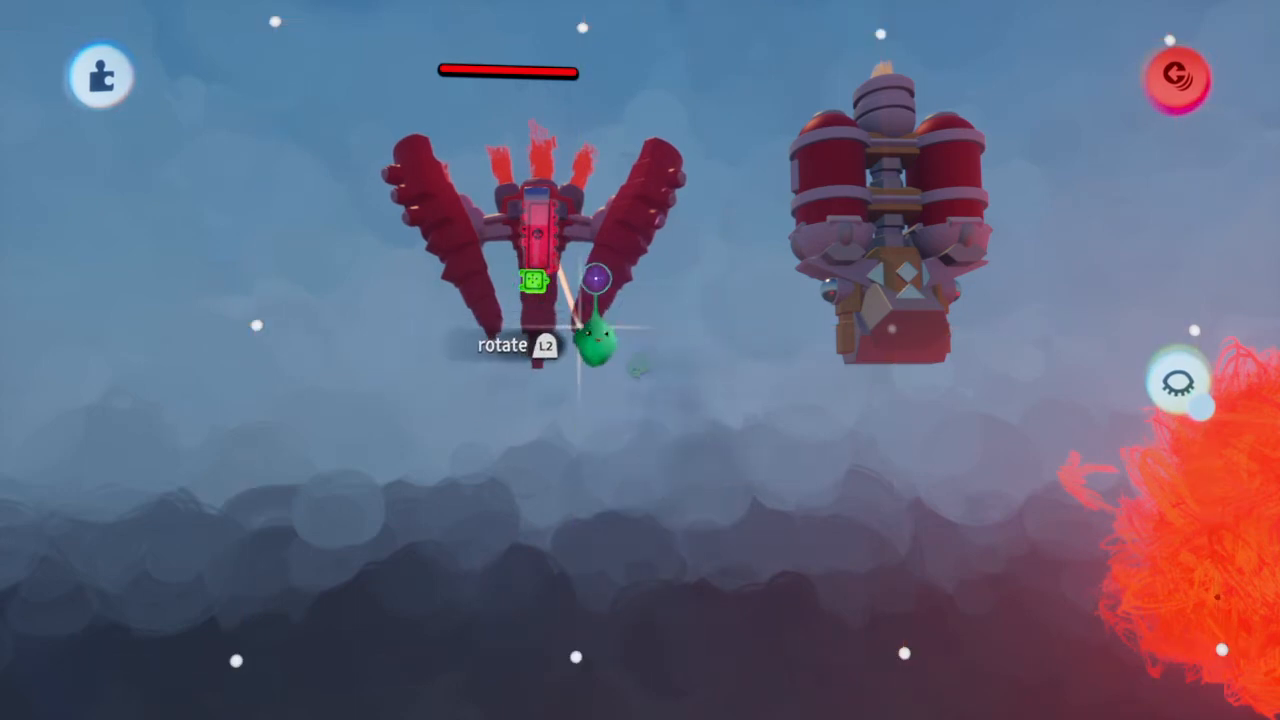
mouse_move(534, 282)
mouse_down()
mouse_move(543, 312)
mouse_move(923, 314)
mouse_up()
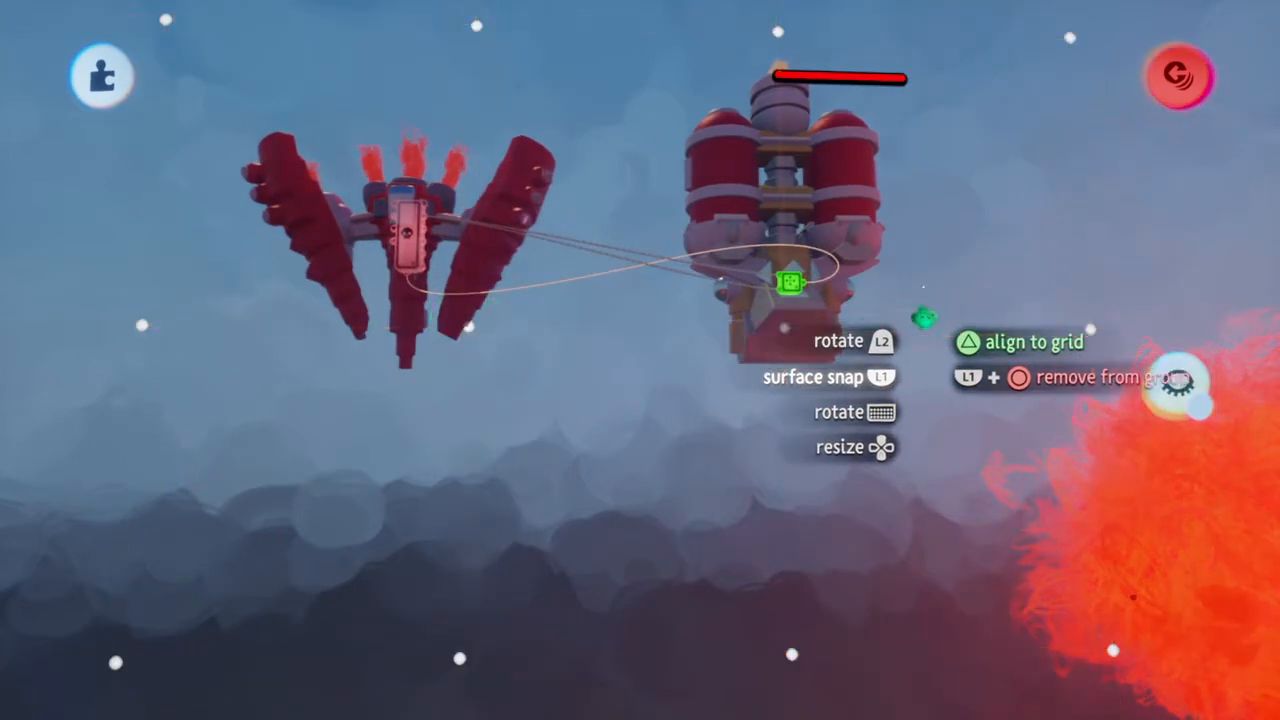
drag(751, 318, 766, 358)
drag(778, 455, 771, 357)
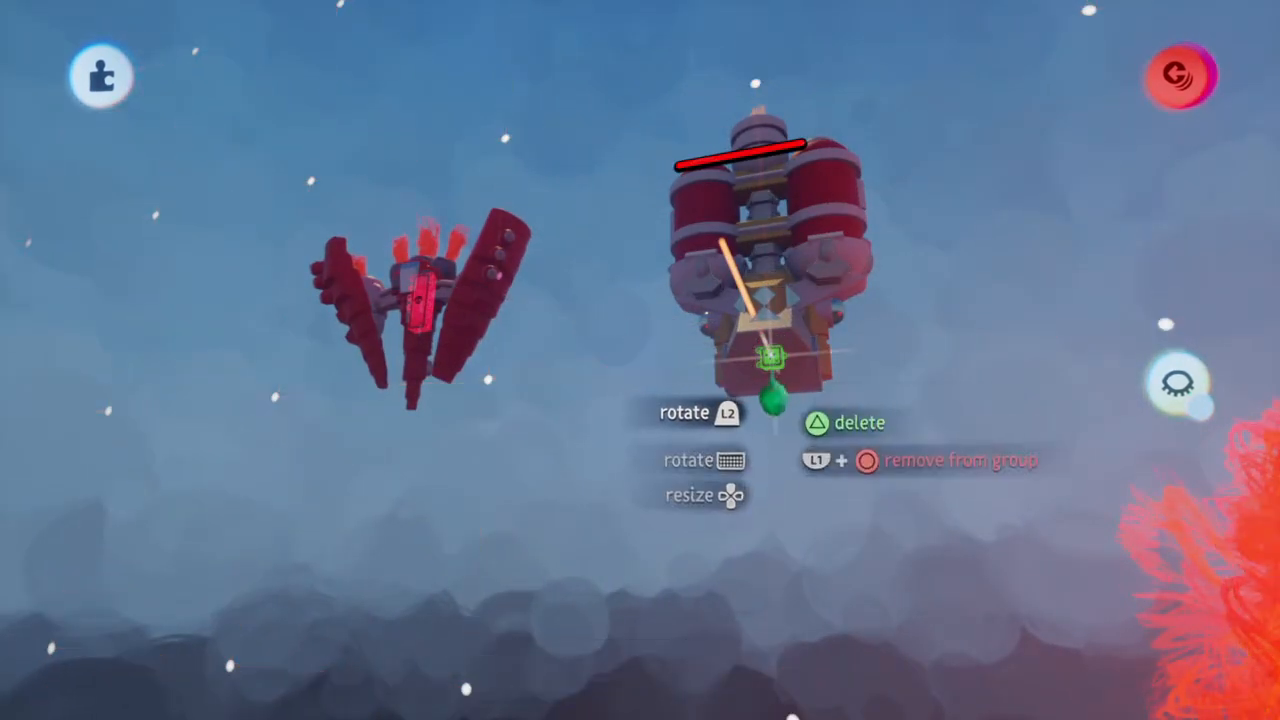
drag(774, 360, 775, 359)
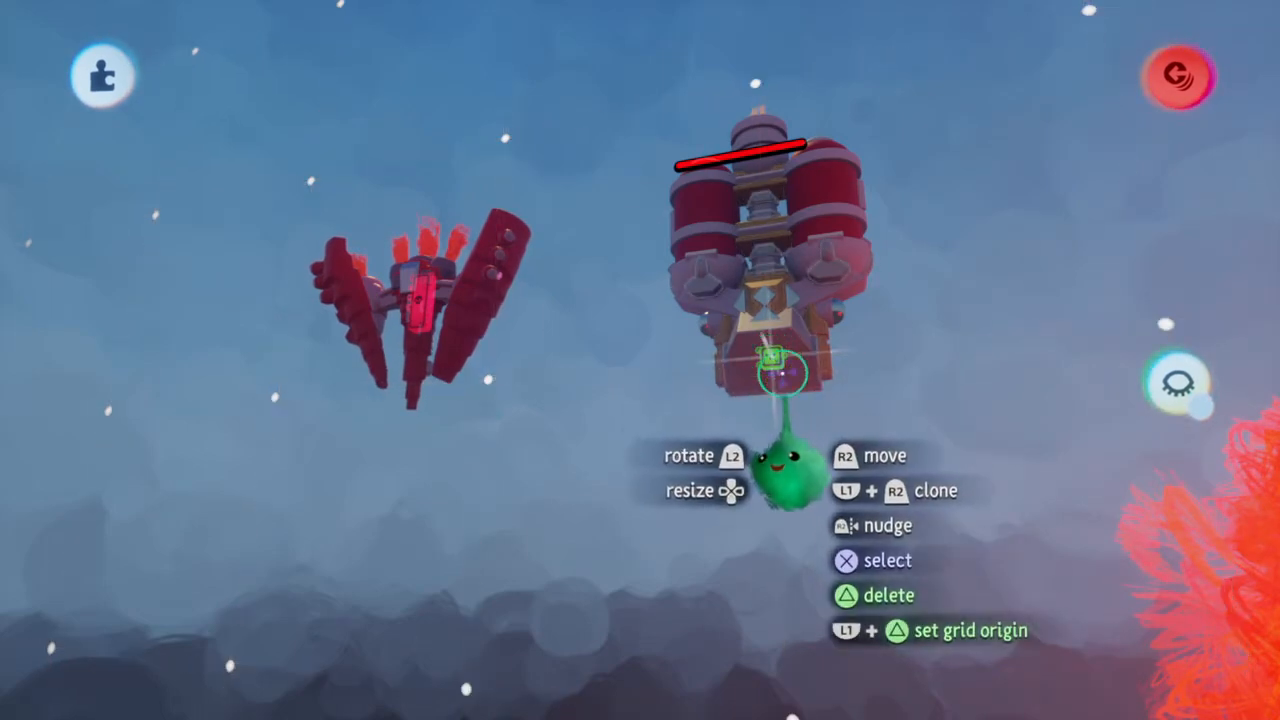
middle_drag(773, 357, 769, 354)
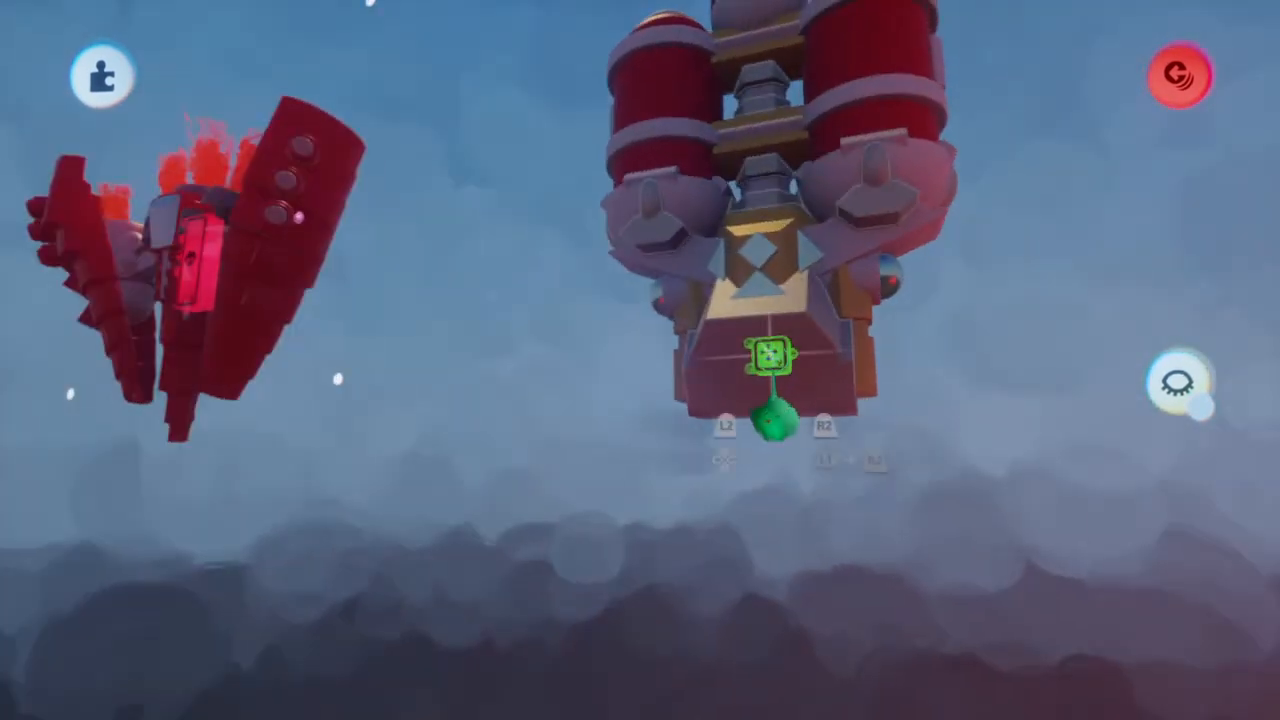
drag(769, 354, 770, 355)
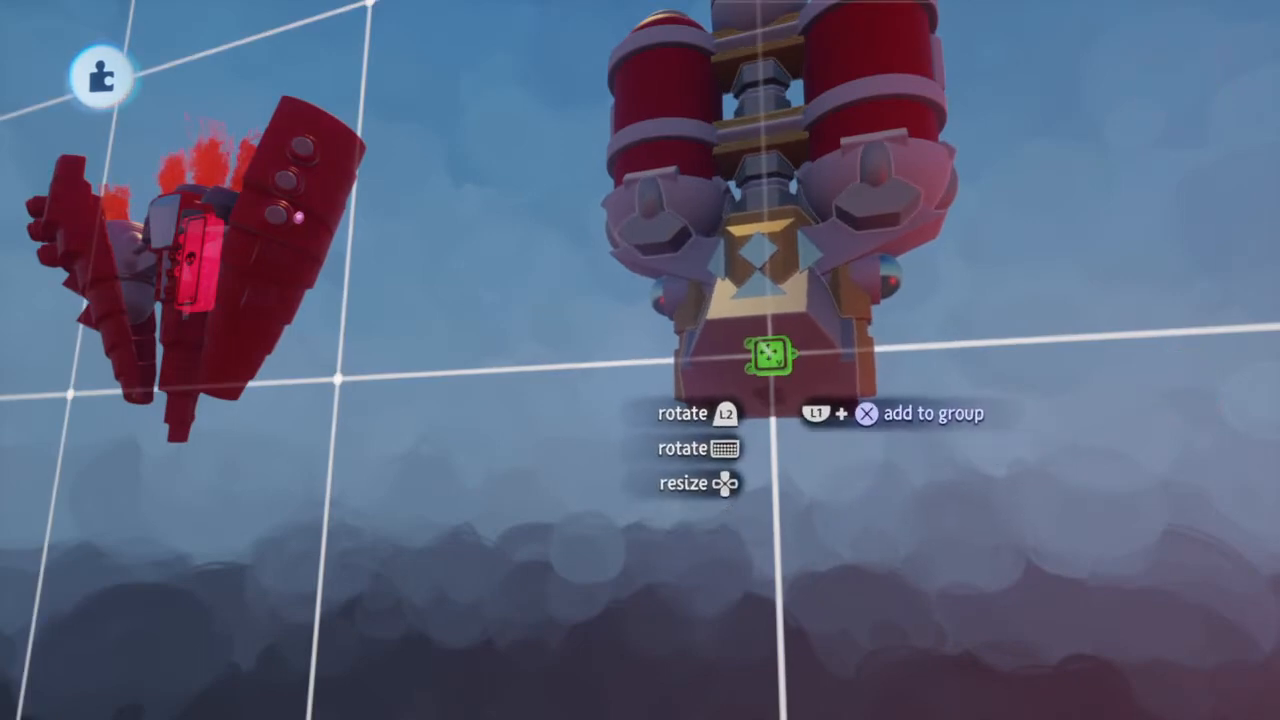
drag(770, 355, 771, 355)
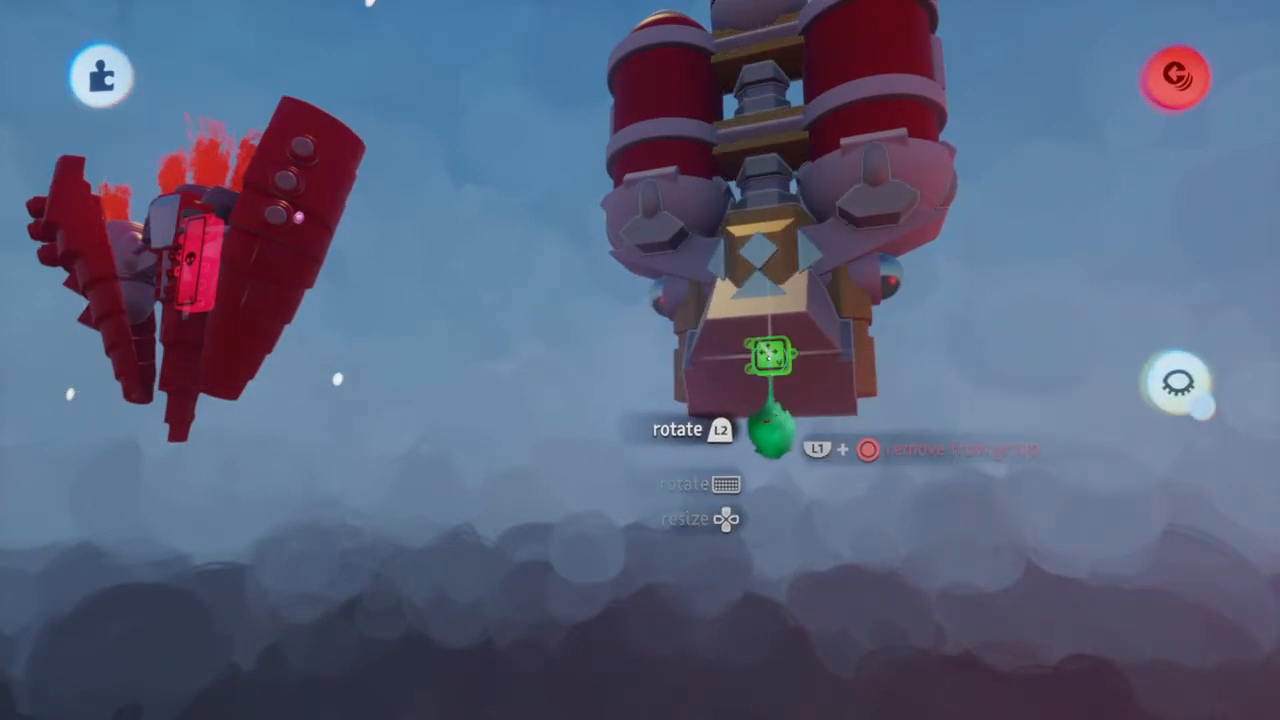
middle_drag(771, 355, 769, 356)
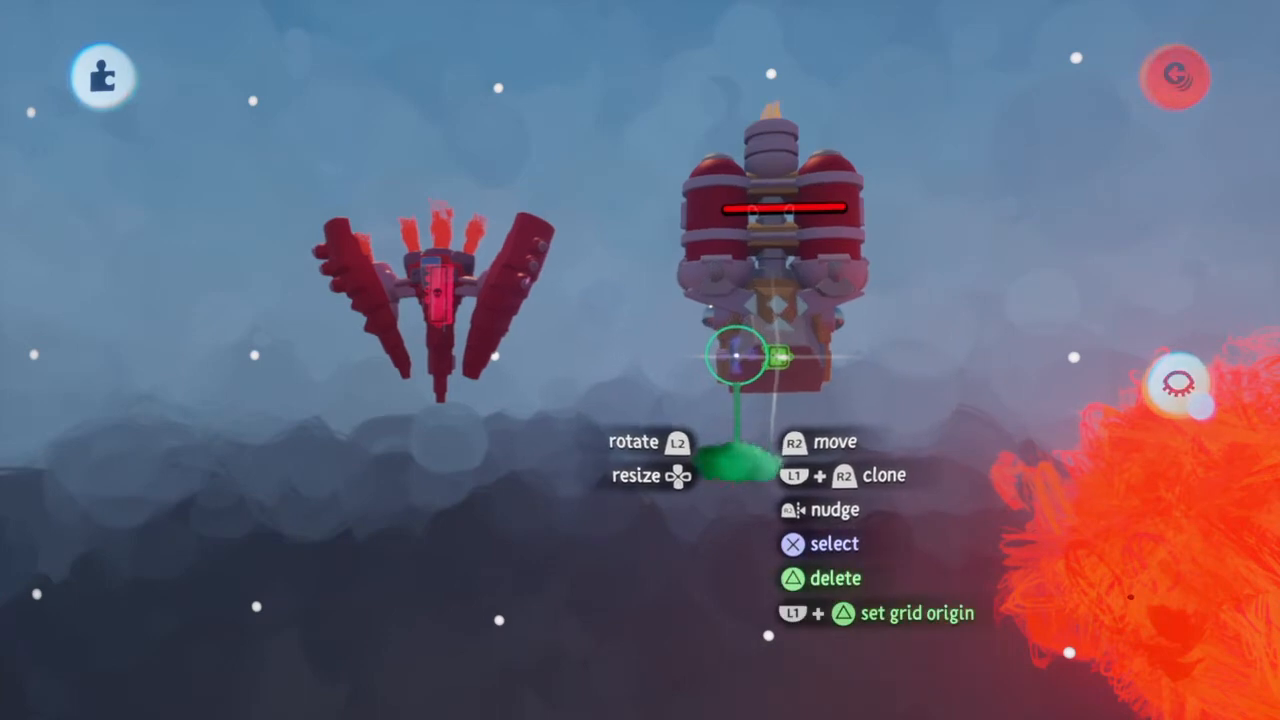
Try to fine-tune the placement of the health-bar microchip on the new ship's base
click(737, 355)
click(737, 355)
click(737, 355)
click(737, 355)
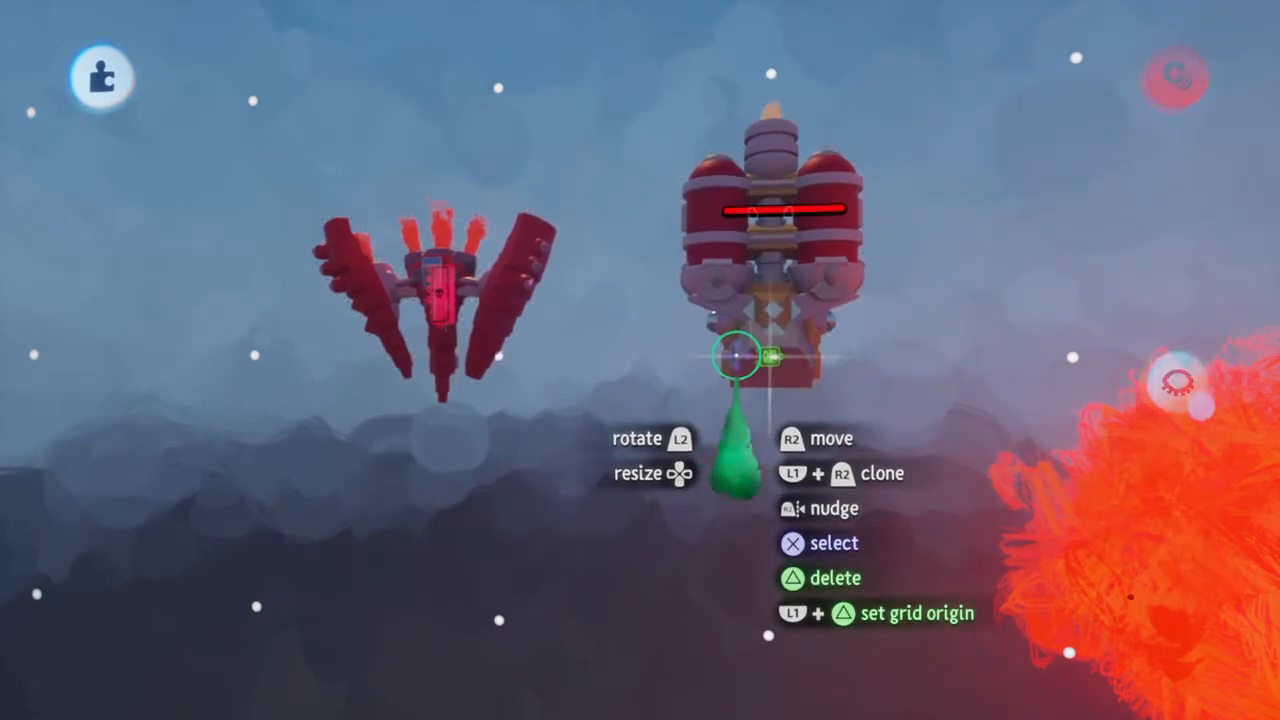
click(737, 355)
click(877, 308)
drag(743, 366, 743, 368)
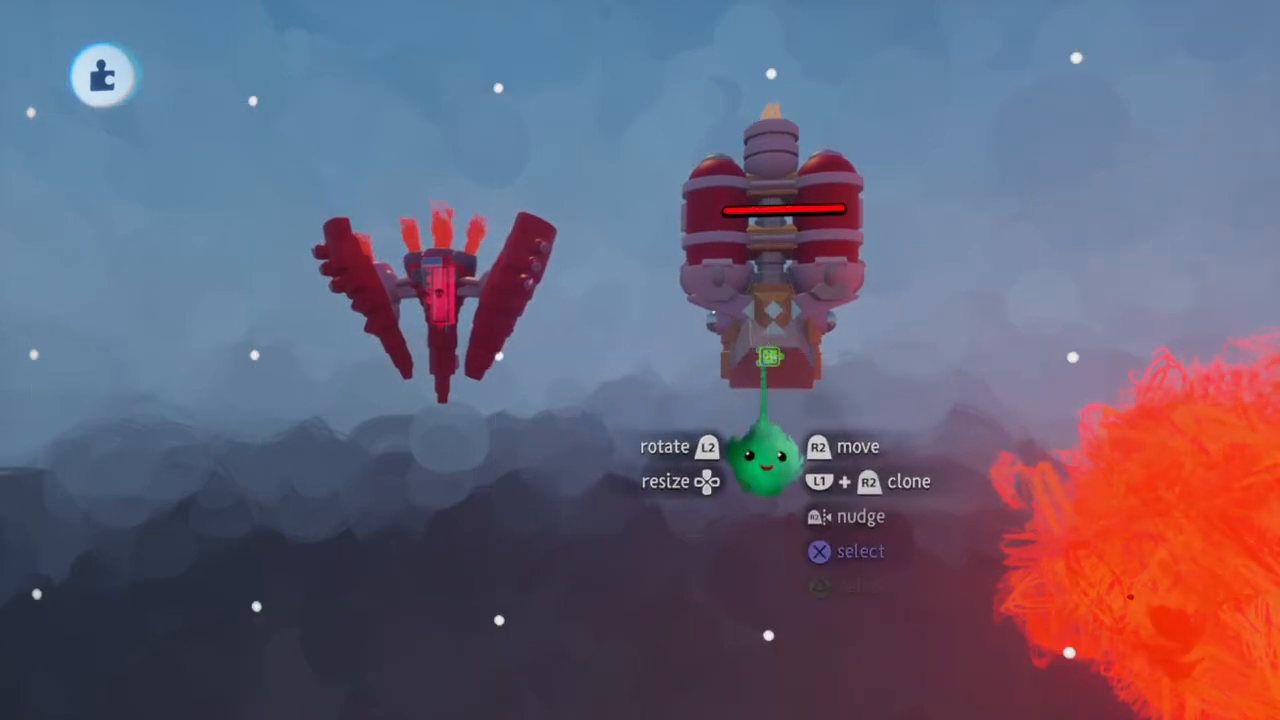
click(760, 358)
click(735, 364)
drag(729, 366, 420, 384)
Undo the microchip moves until it is back on the red enemy ship
key(ctrl+z)
key(ctrl+z)
key(ctrl+z)
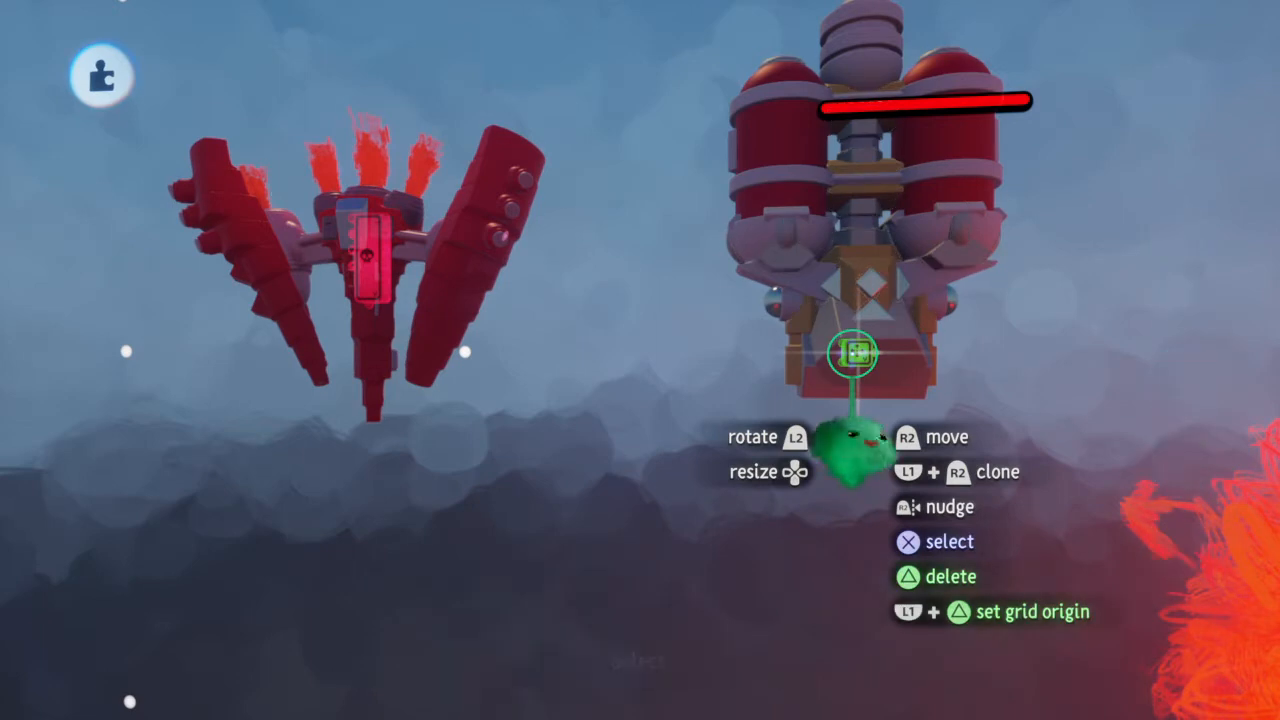
key(ctrl+z)
key(ctrl+z)
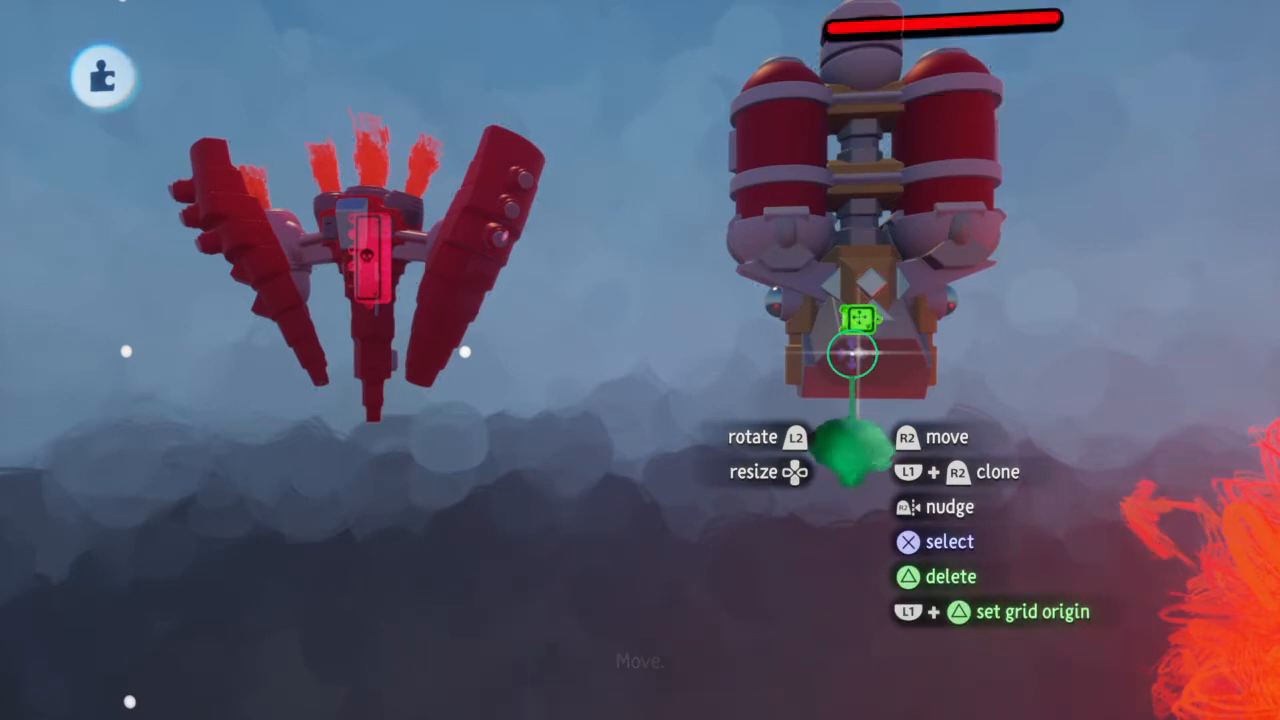
scroll(853, 353, down, 3)
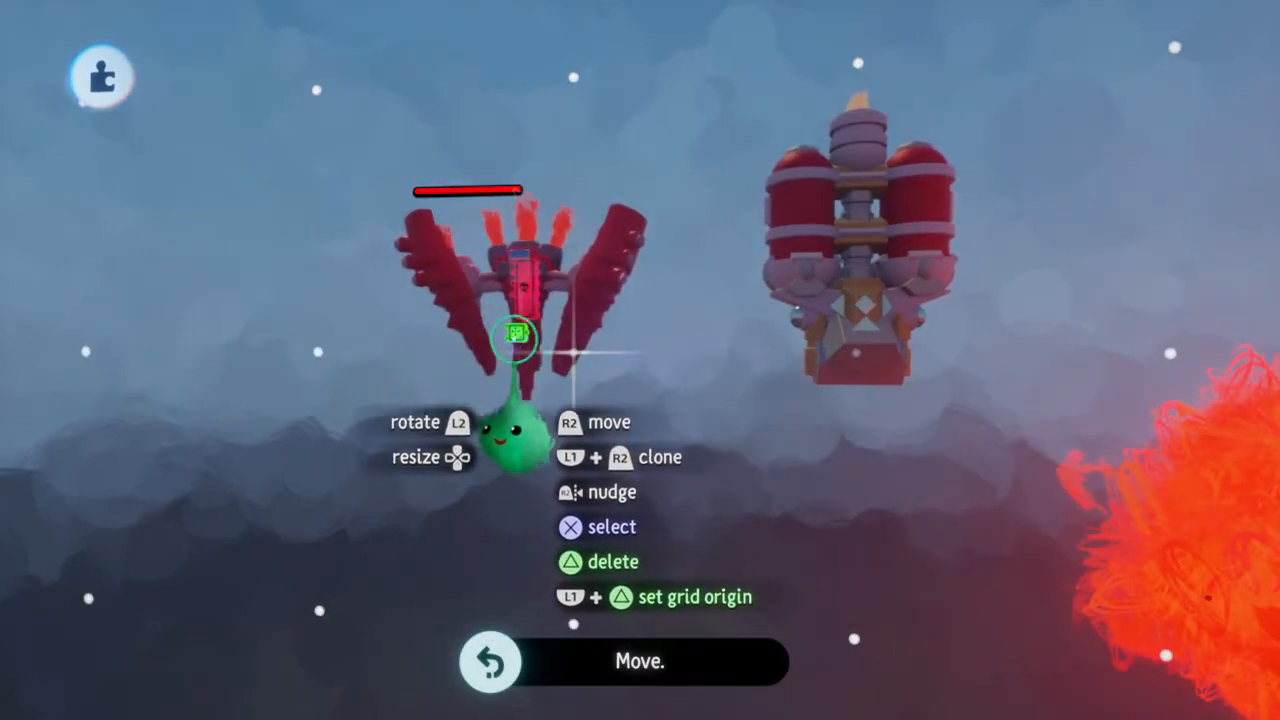
Move the health-bar microchip from the red enemy ship onto the new ship's base, snapped to the grid
mouse_move(513, 332)
mouse_down()
mouse_move(668, 353)
mouse_move(845, 354)
mouse_move(828, 365)
mouse_up()
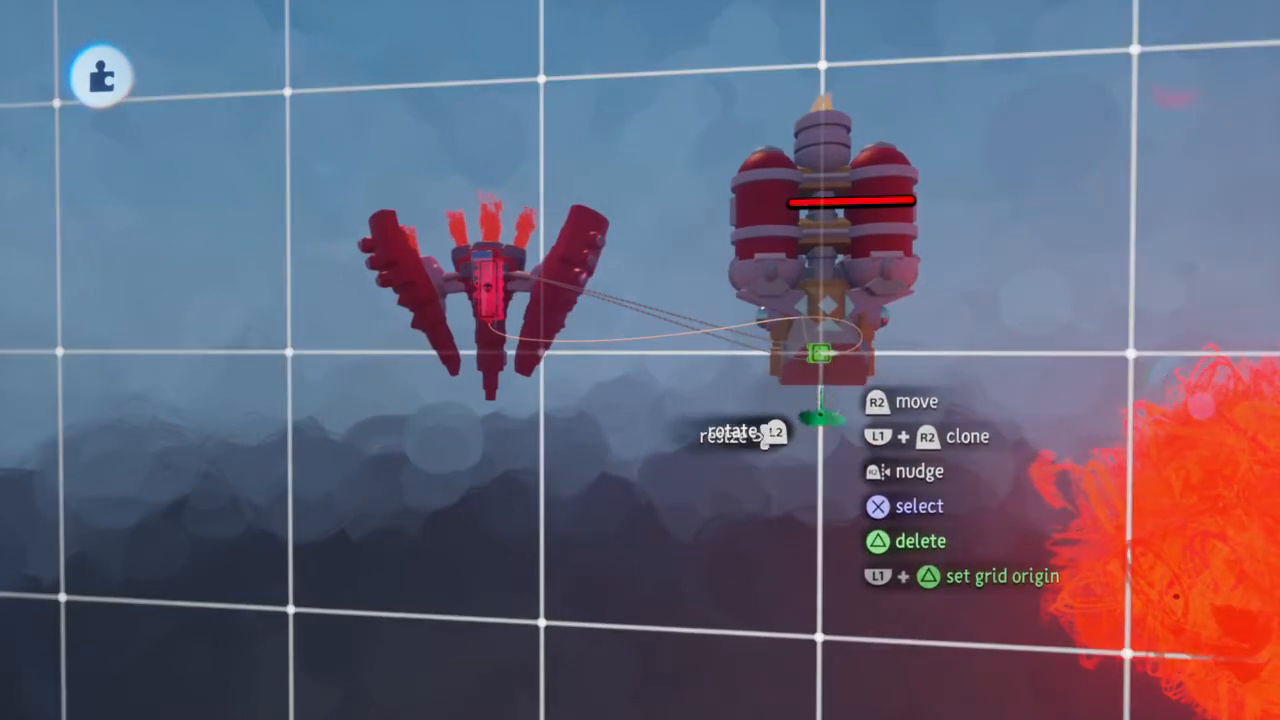
click(821, 372)
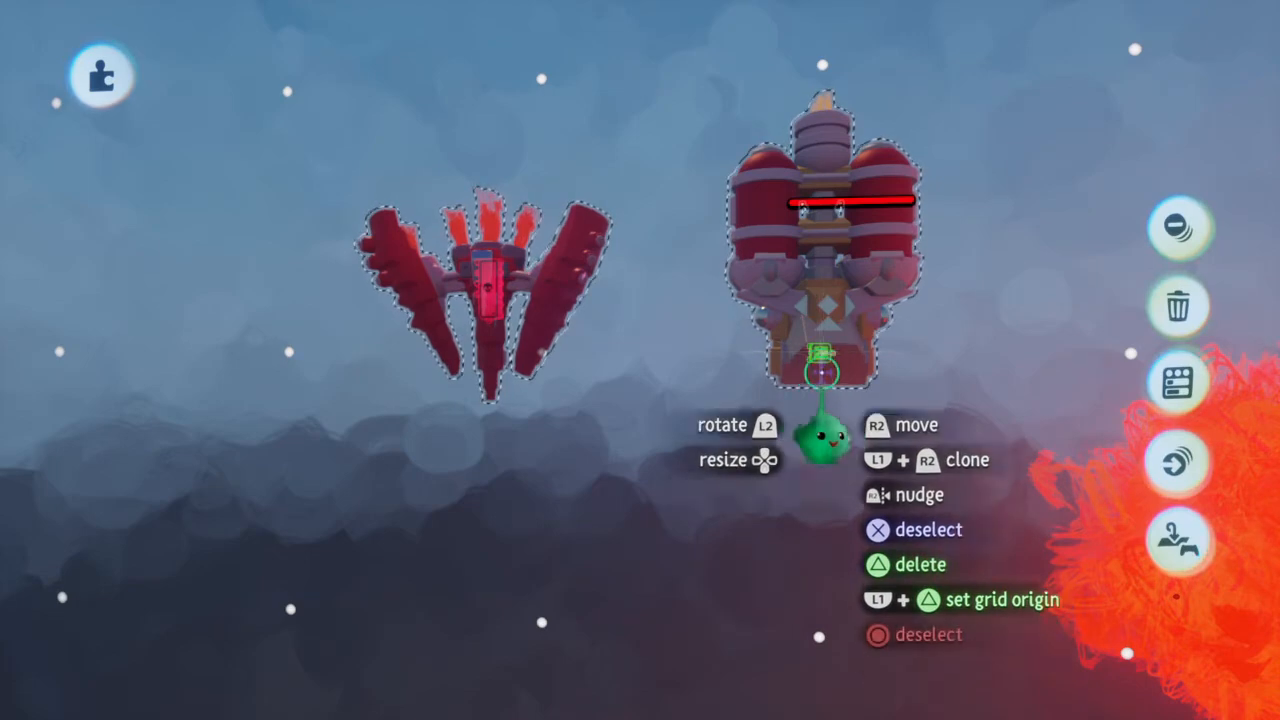
key(Escape)
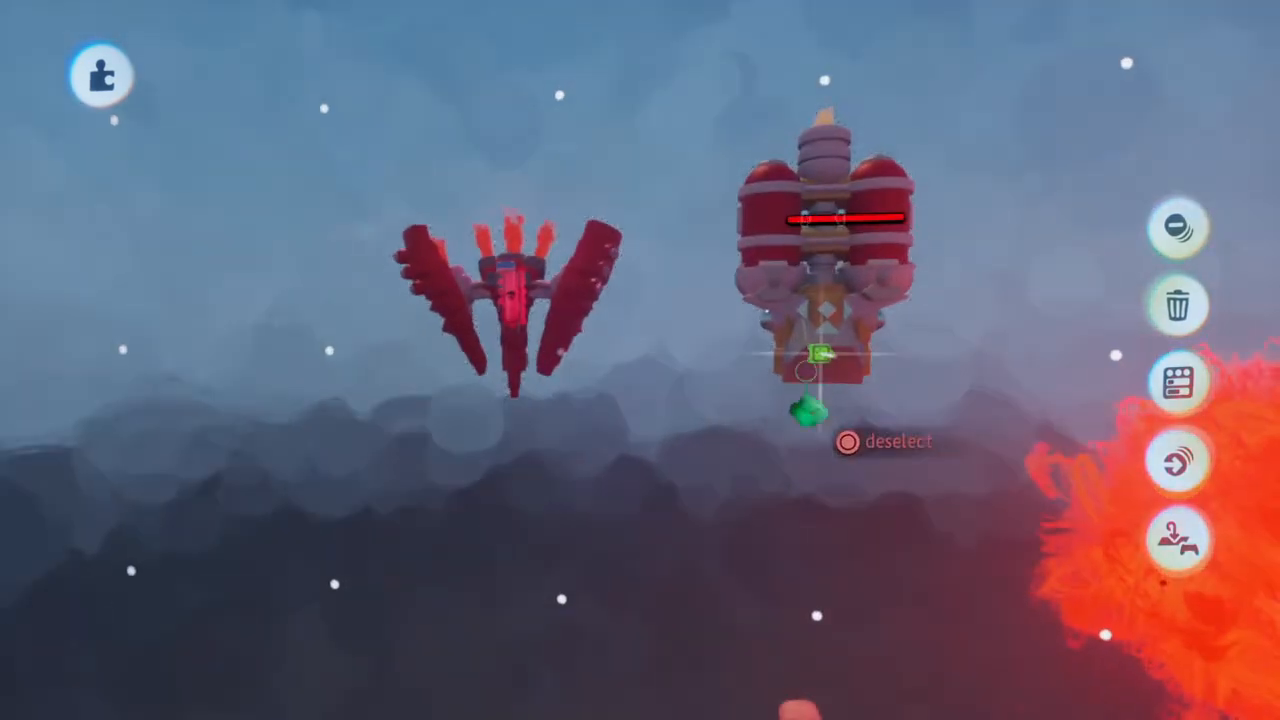
Try moving the red enemy ship farther away from the new ship, and undo the move
drag(550, 295, 334, 328)
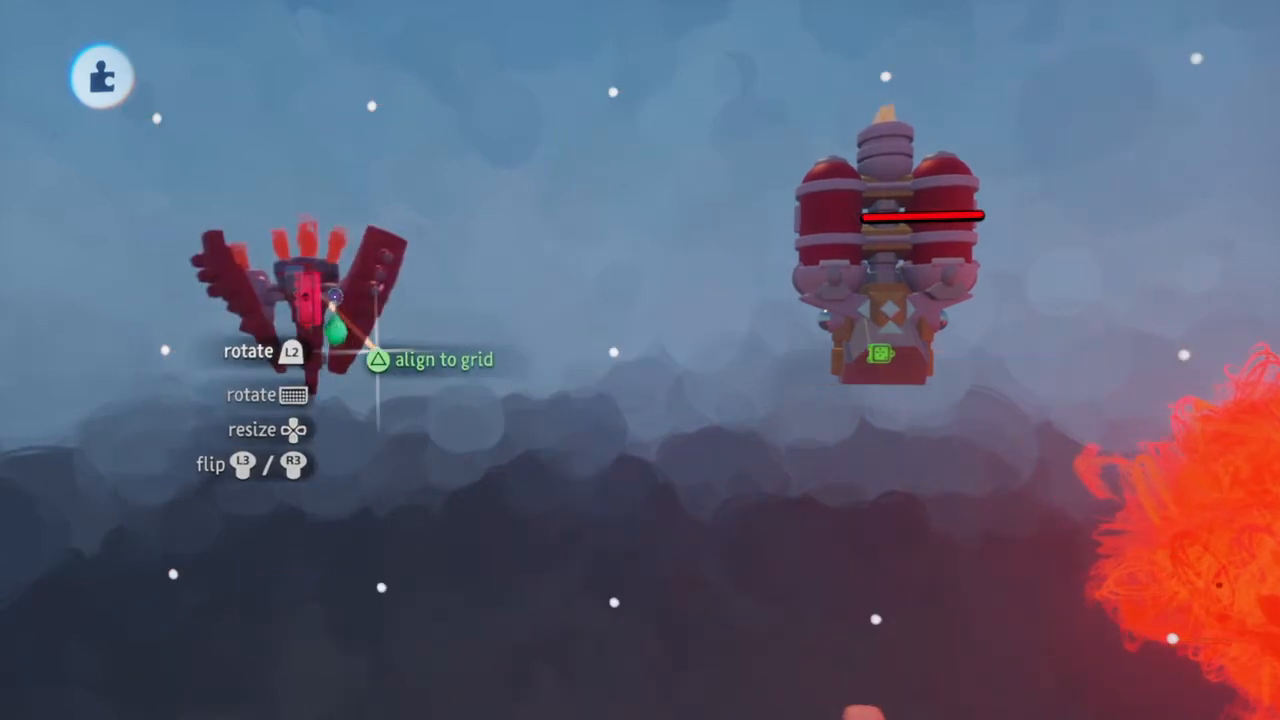
key(ctrl+z)
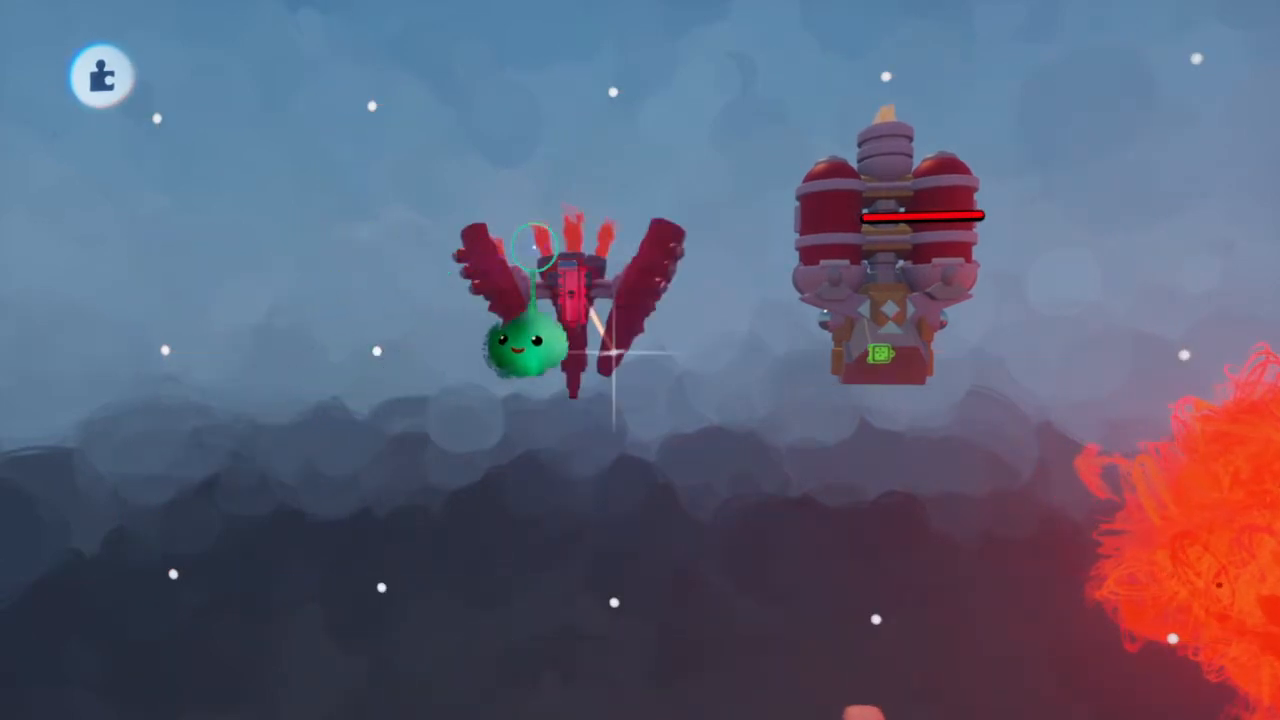
Try to move the Enemy microchip onto the new ship's base, and undo the move together with the stray wire
drag(568, 302, 723, 235)
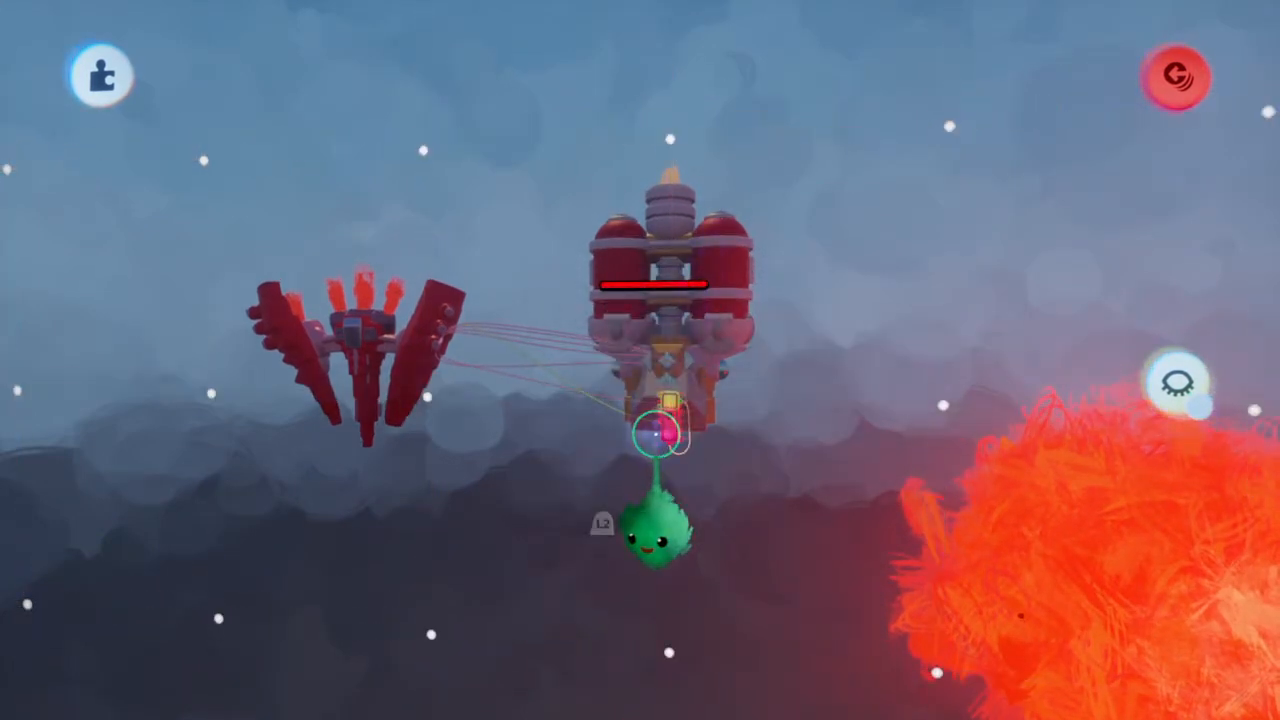
click(657, 424)
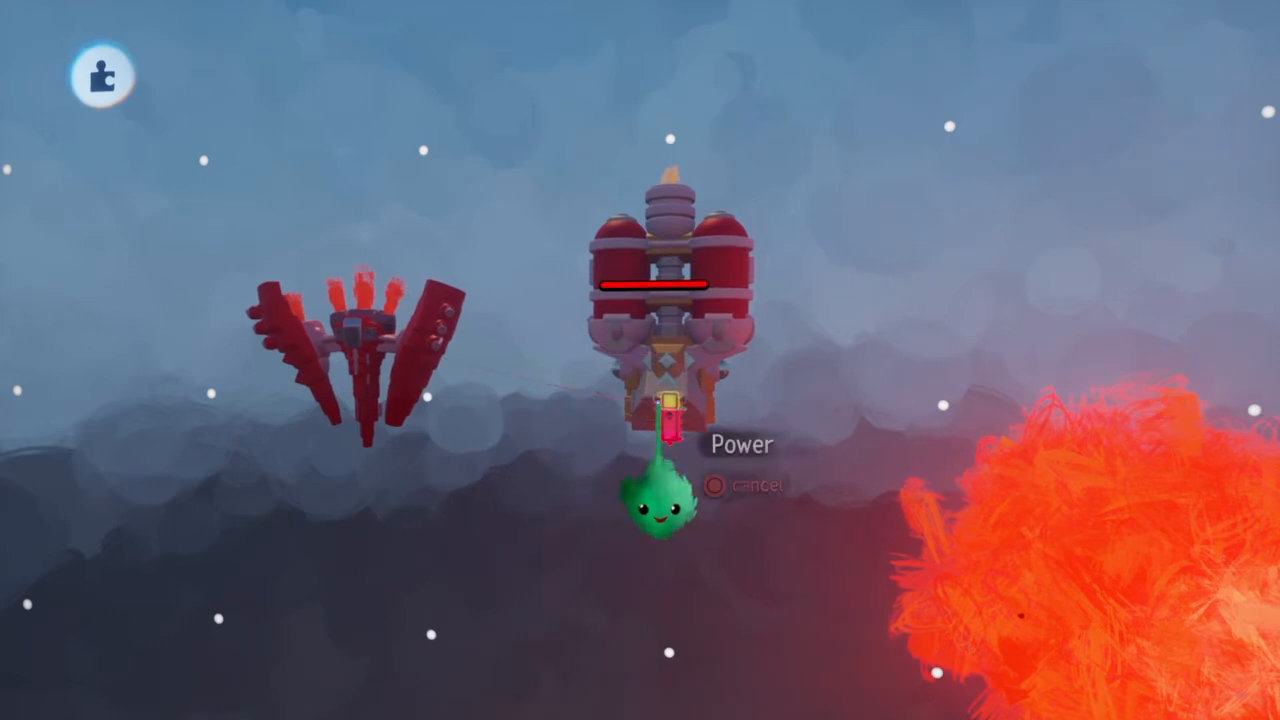
click(652, 458)
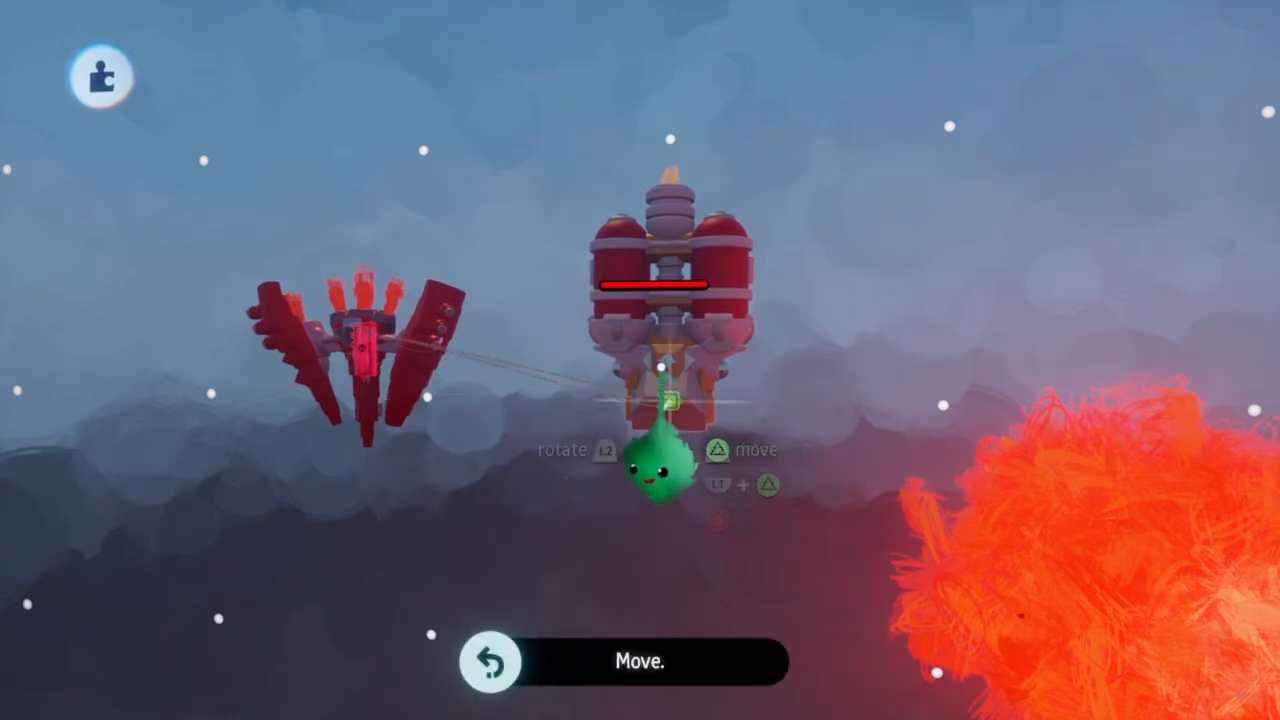
key(ctrl+z)
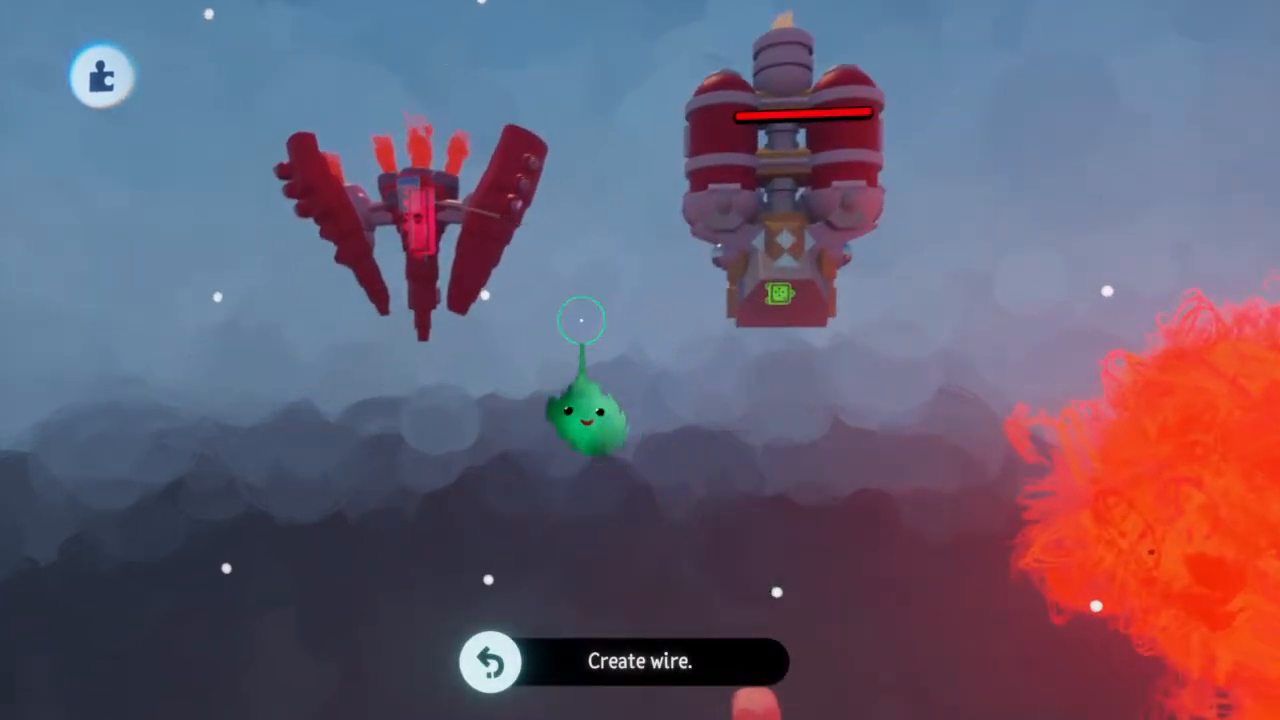
key(ctrl+z)
key(ctrl+shift+z)
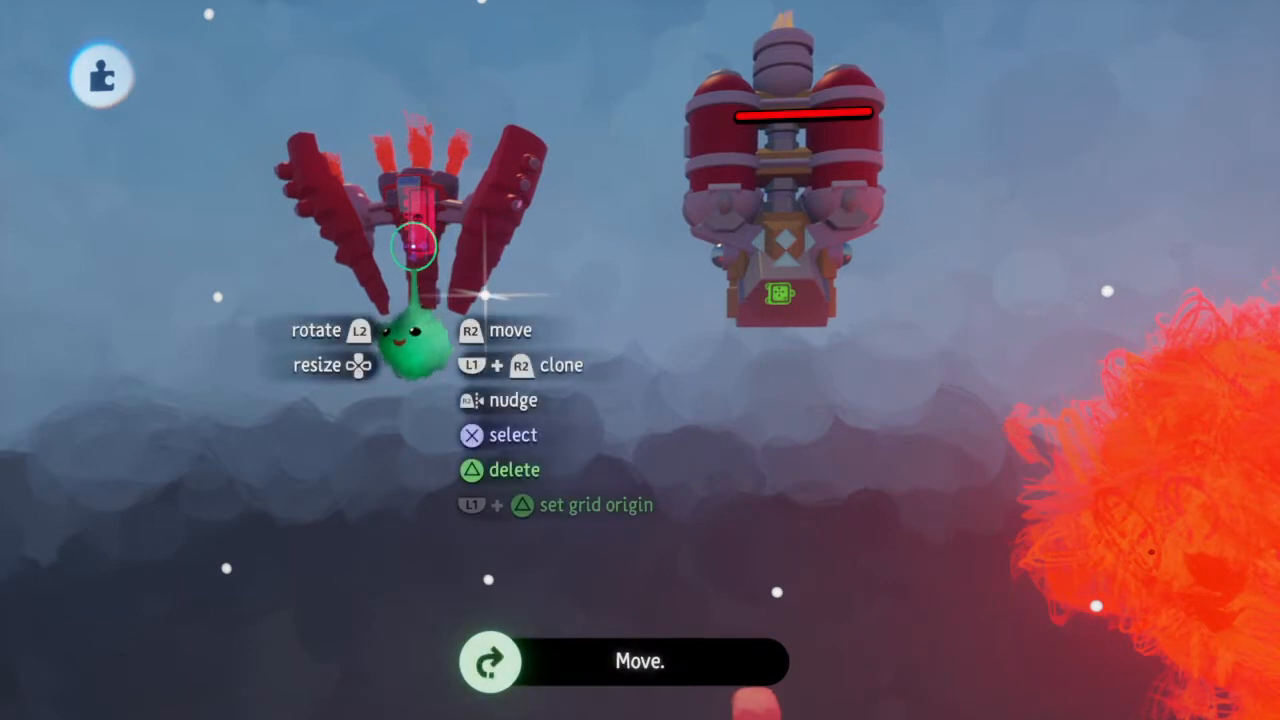
key(ctrl+z)
key(ctrl+shift+z)
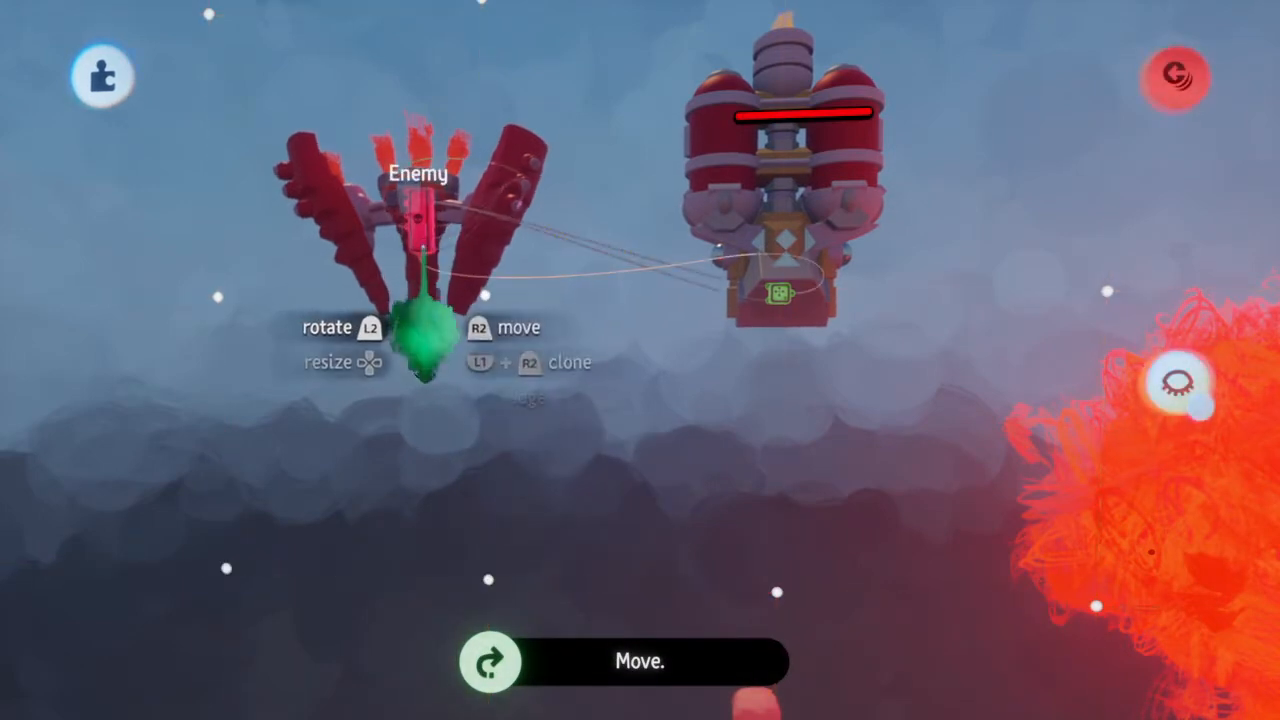
Move the Enemy microchip from the old red enemy ship onto the new ship's base, and delete the old ship
drag(425, 272, 795, 356)
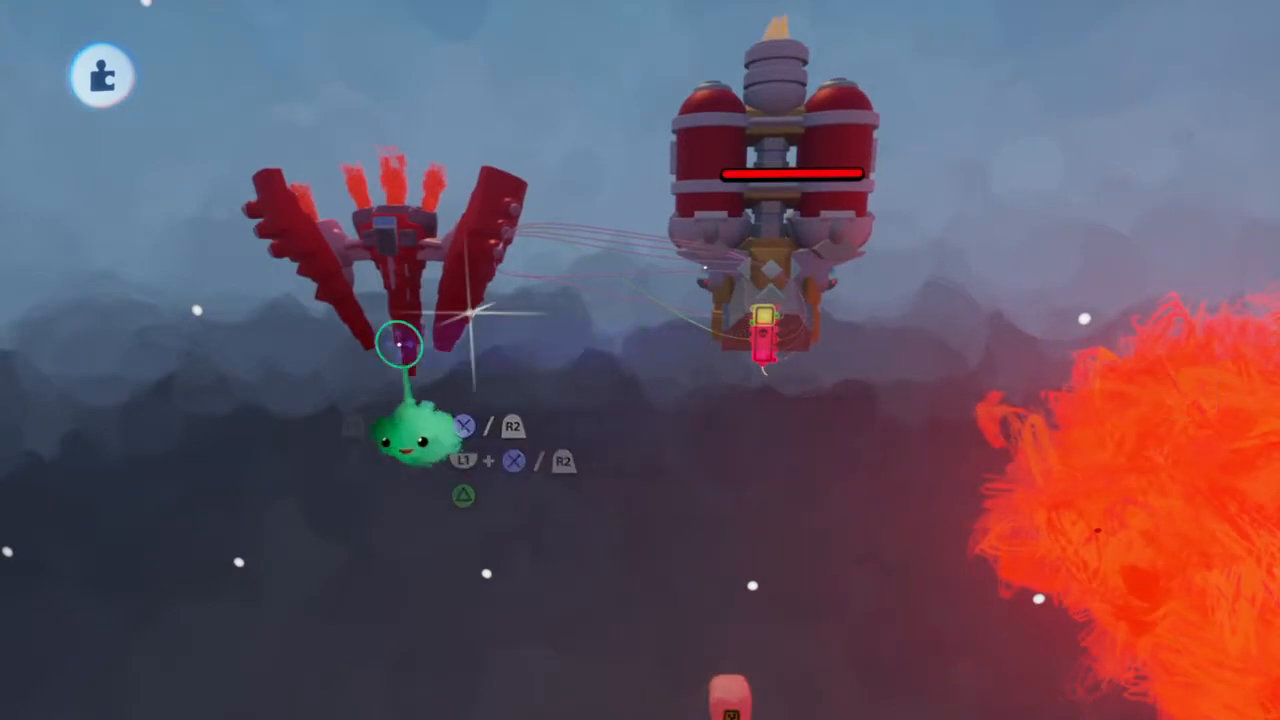
key(Delete)
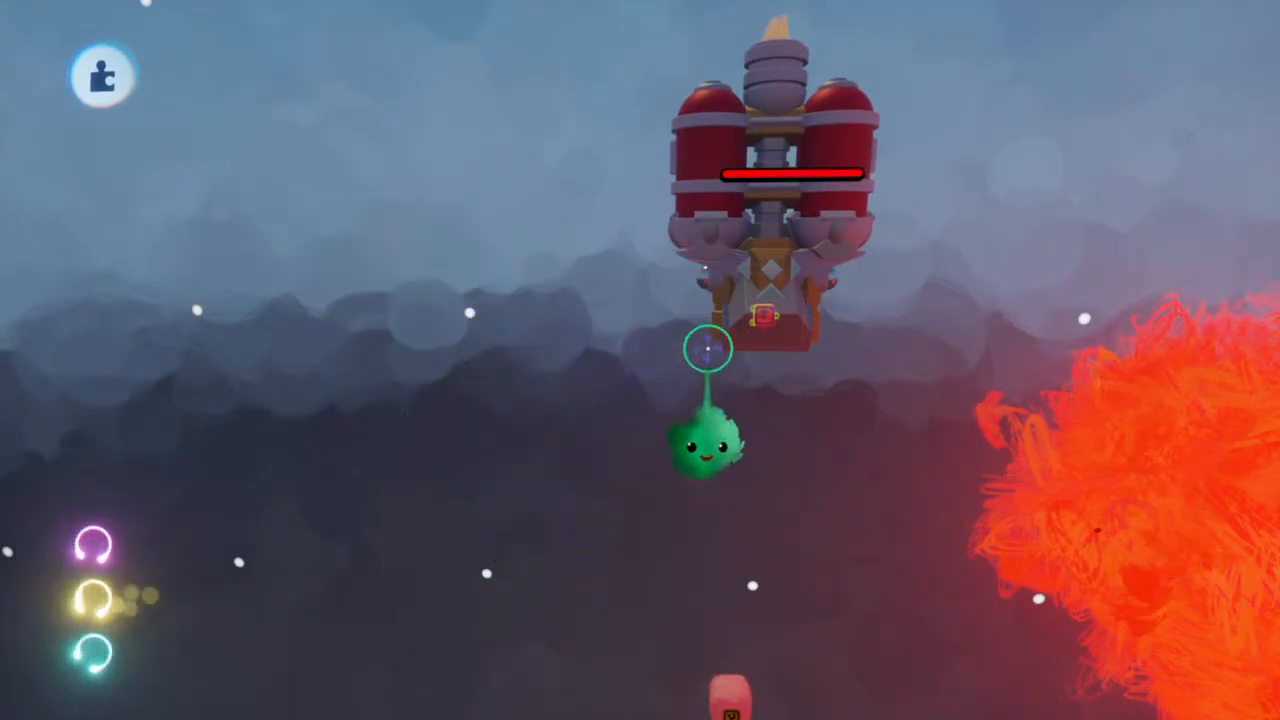
Open the Enemy microchip on the new ship and place its canvas above the ship with grid snap turned on
click(765, 405)
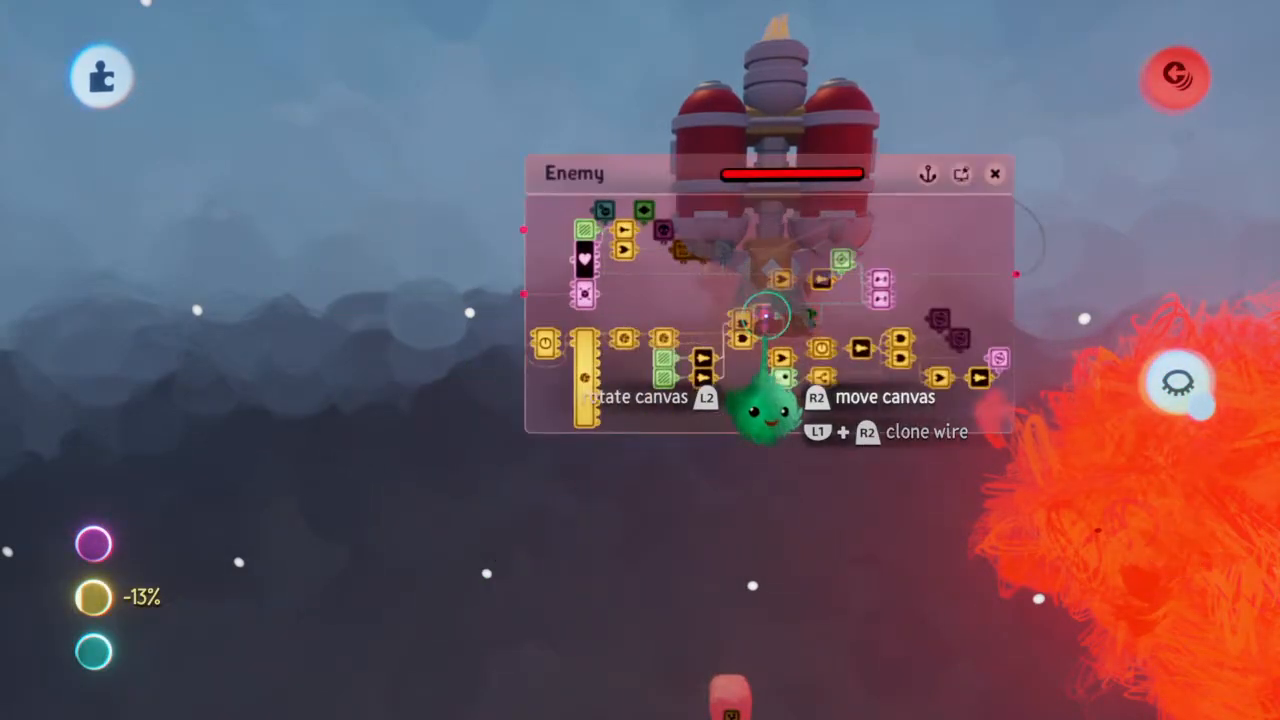
drag(897, 298, 905, 262)
click(722, 82)
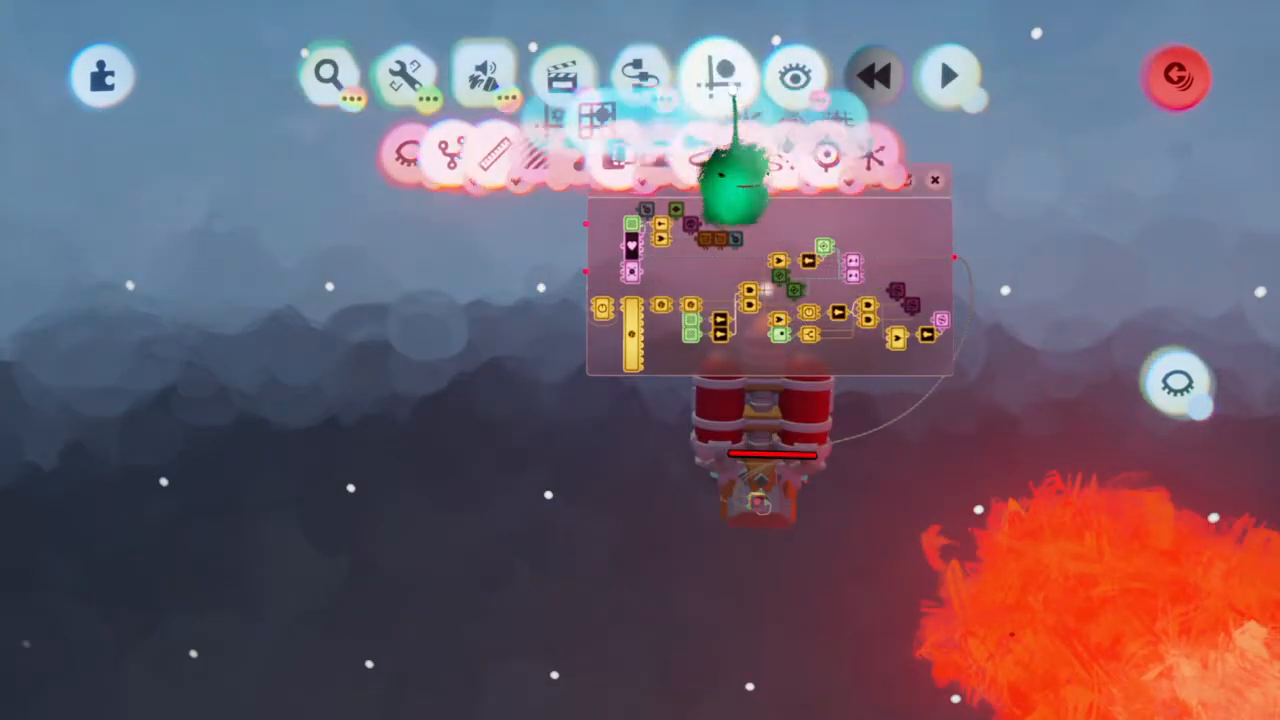
click(565, 156)
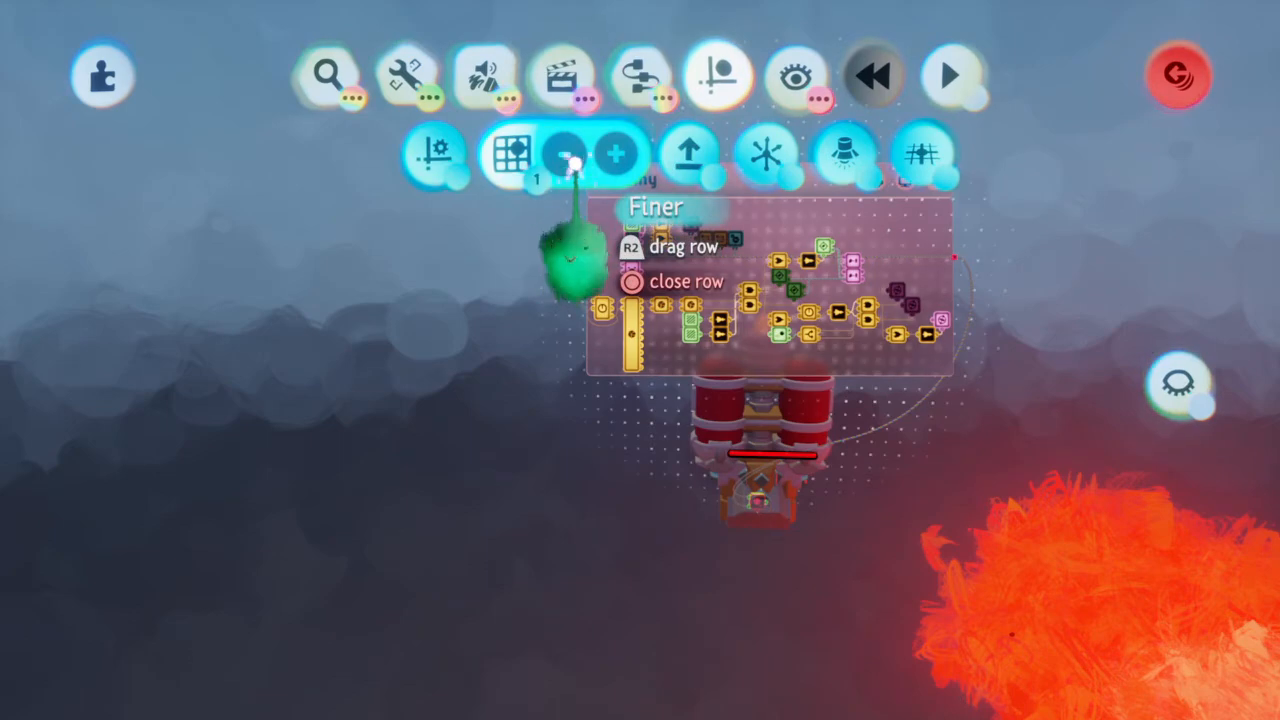
drag(872, 236, 875, 203)
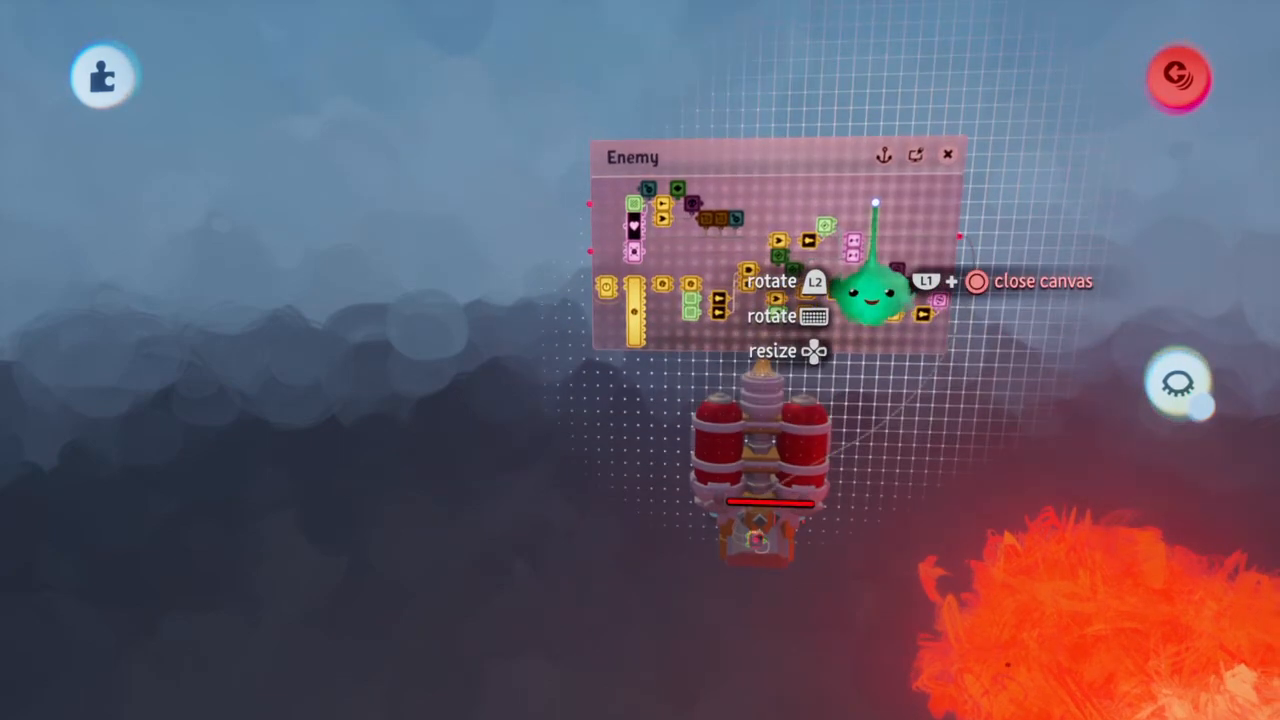
scroll(794, 220, up, 5)
scroll(794, 220, down, 2)
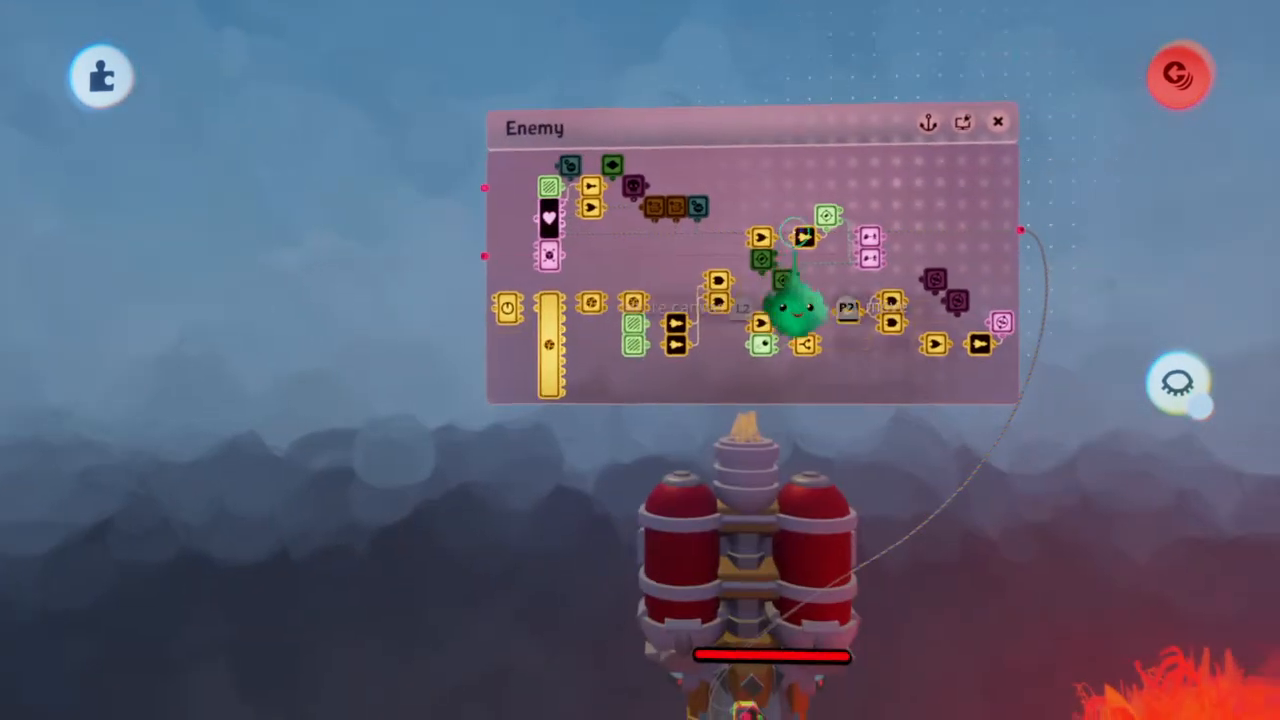
scroll(794, 232, up, 2)
scroll(800, 230, right, 2)
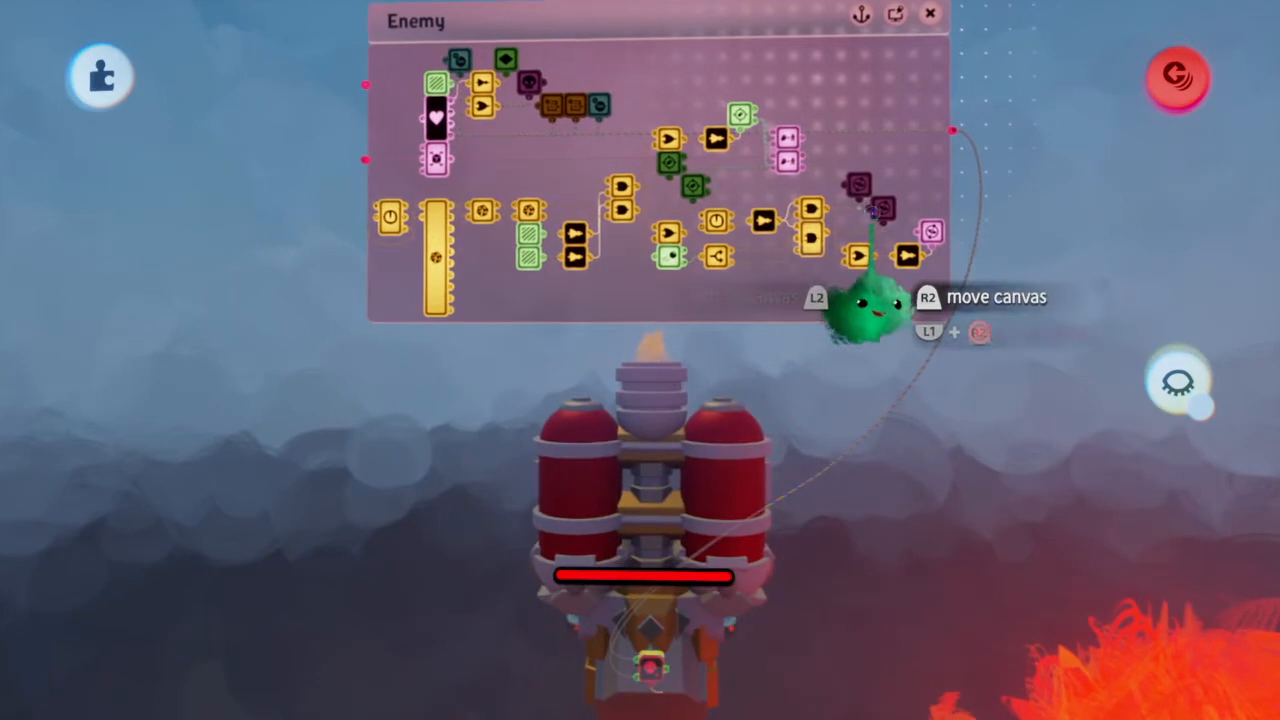
Open the outputs of the powered gyroscope at the lower-right end of the Enemy microchip's logic
click(928, 238)
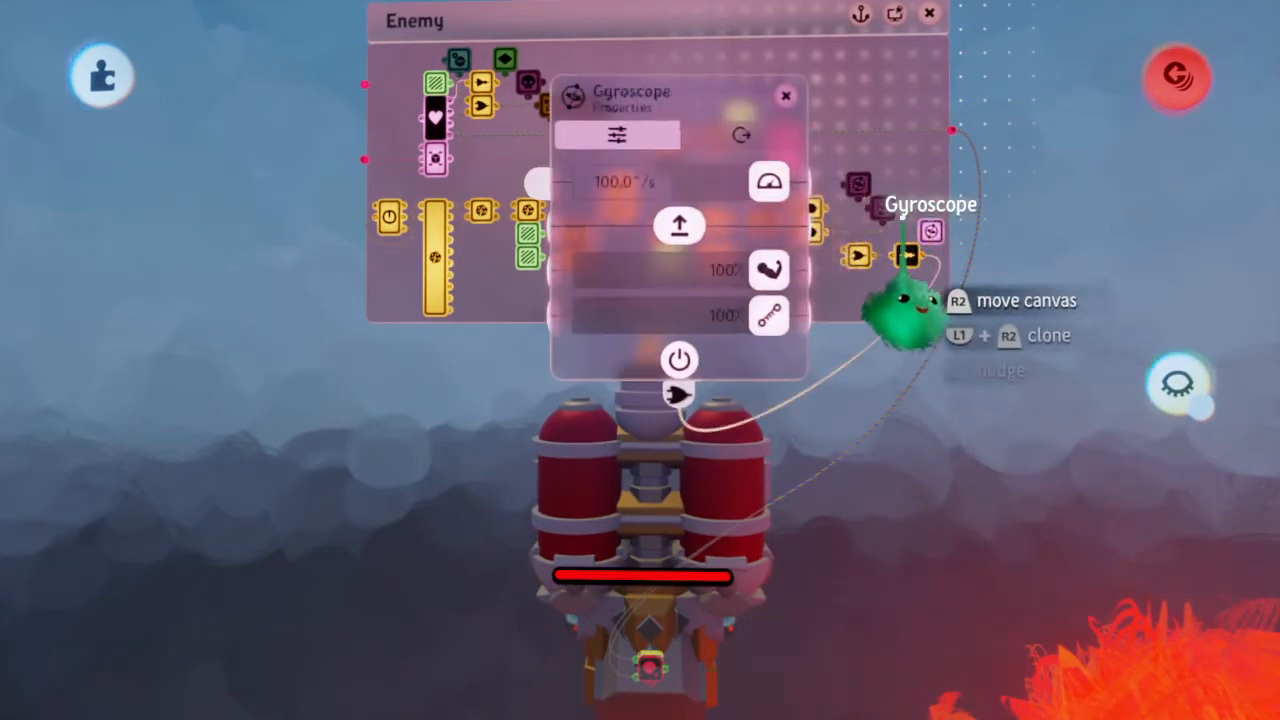
click(773, 140)
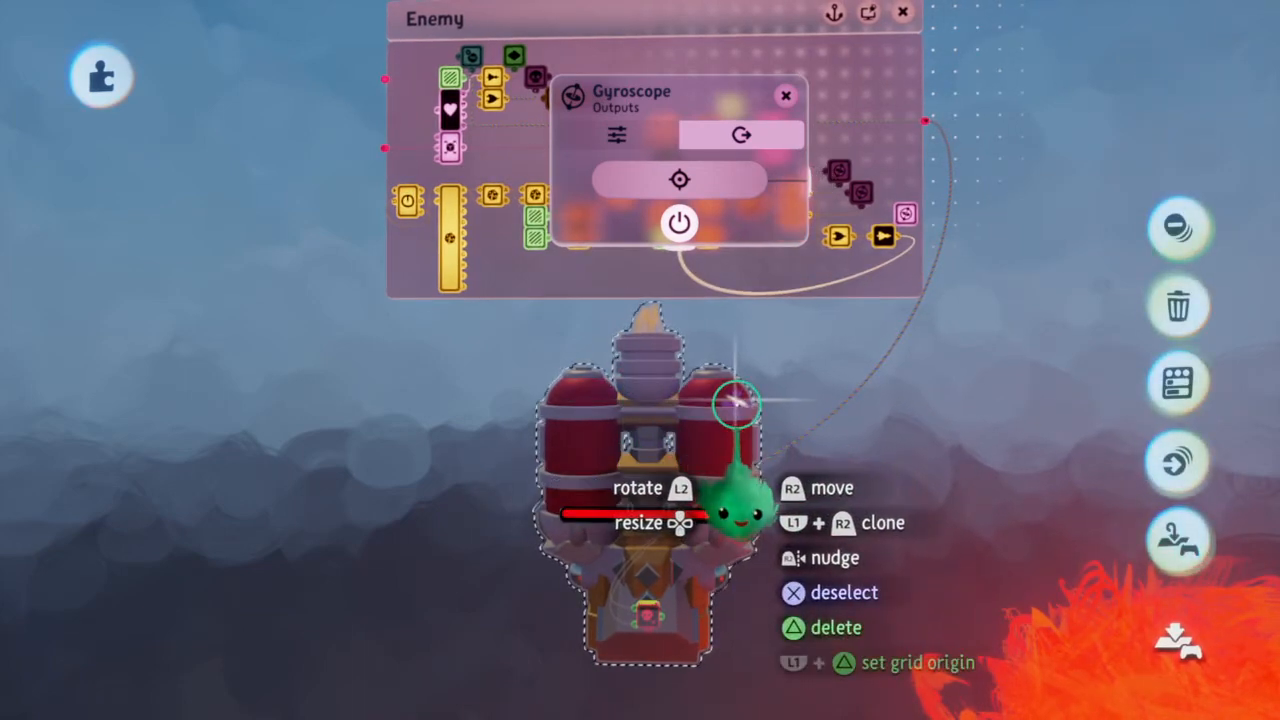
key(Escape)
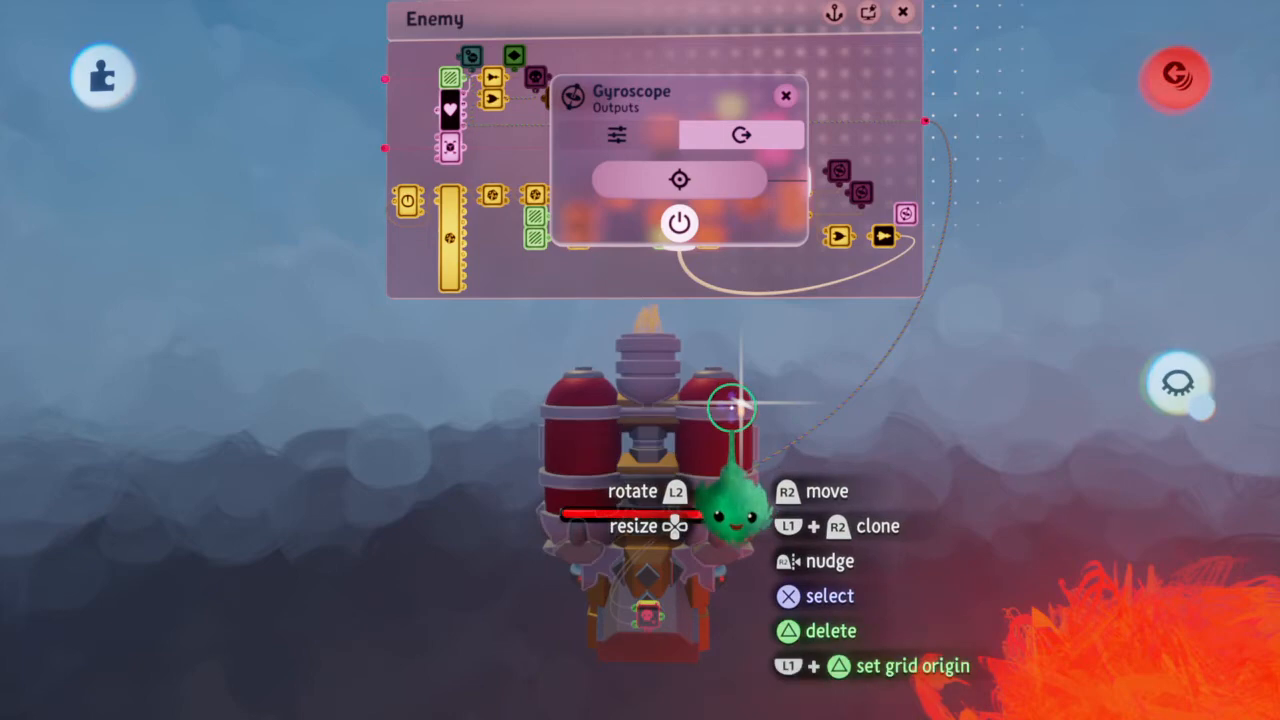
Reposition the Enemy microchip slightly on the new ship's base, snapped to the grid
scroll(731, 407, up, 4)
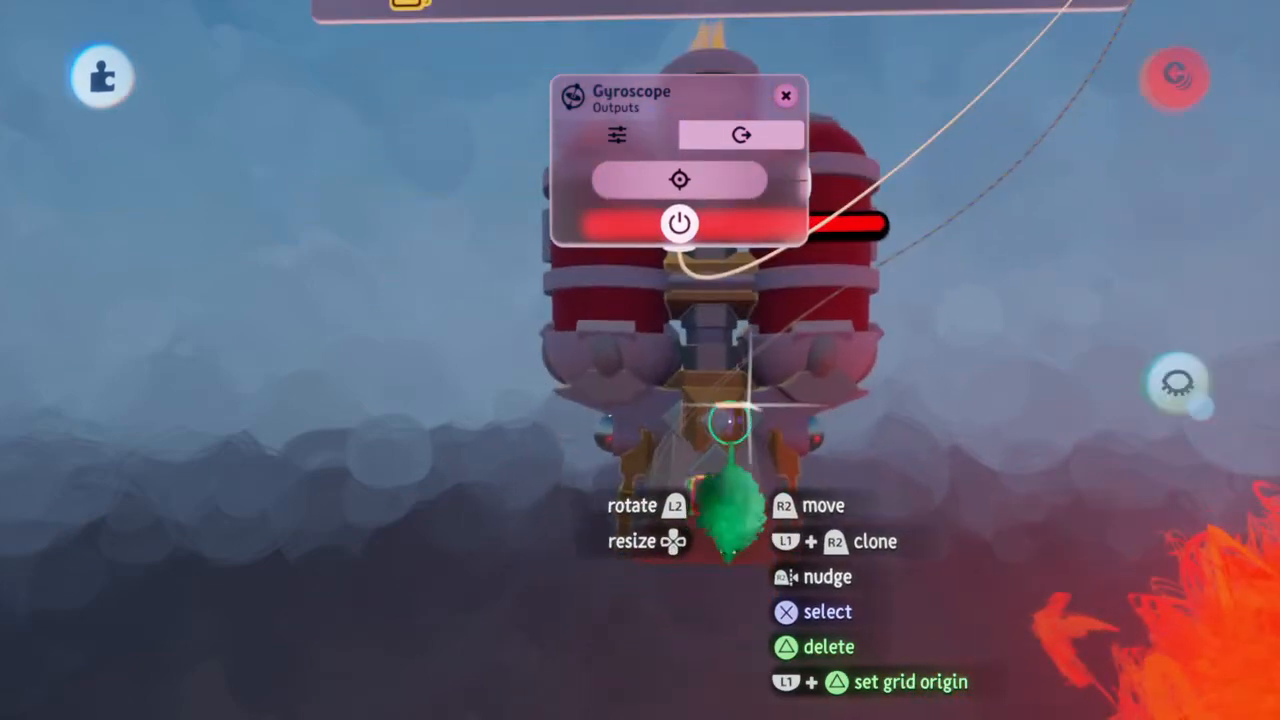
click(711, 499)
drag(711, 499, 710, 501)
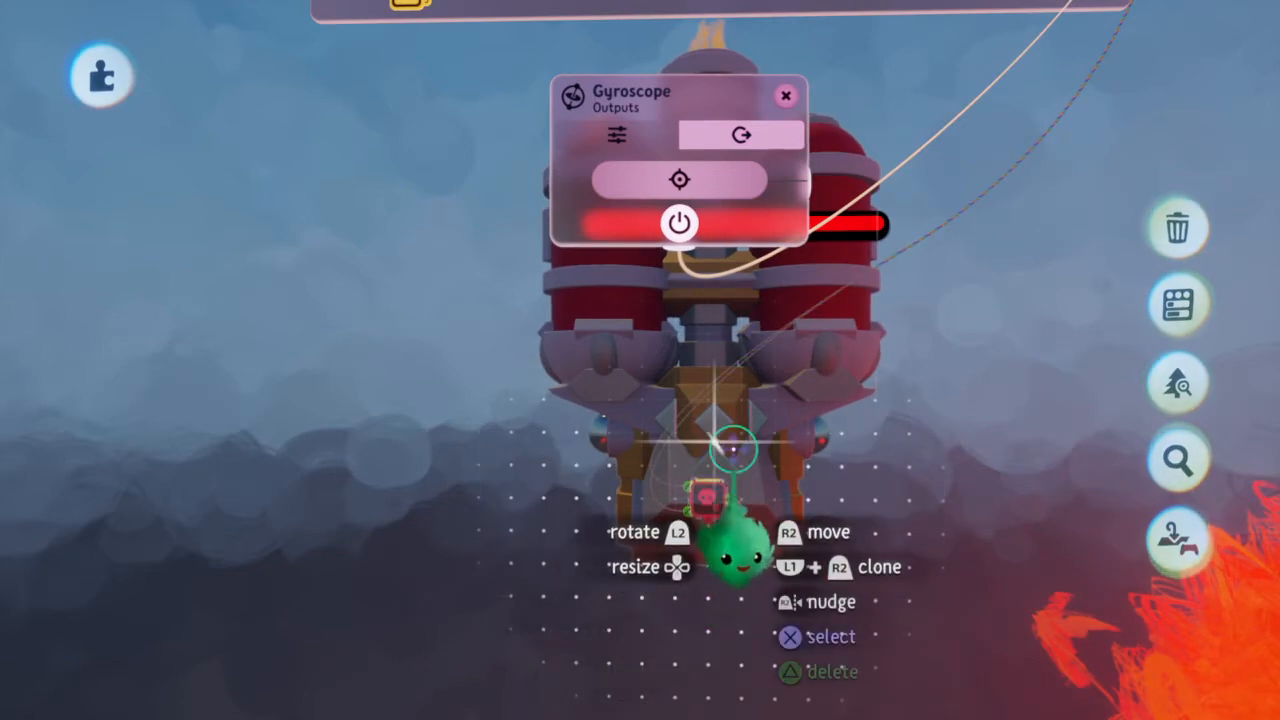
Wire the powered gyroscope's affected-objects output to the new ship and close its tweak menu
scroll(733, 449, down, 4)
middle_drag(946, 263, 691, 420)
click(672, 429)
drag(672, 429, 877, 371)
key(ctrl+z)
middle_drag(874, 369, 822, 190)
click(820, 183)
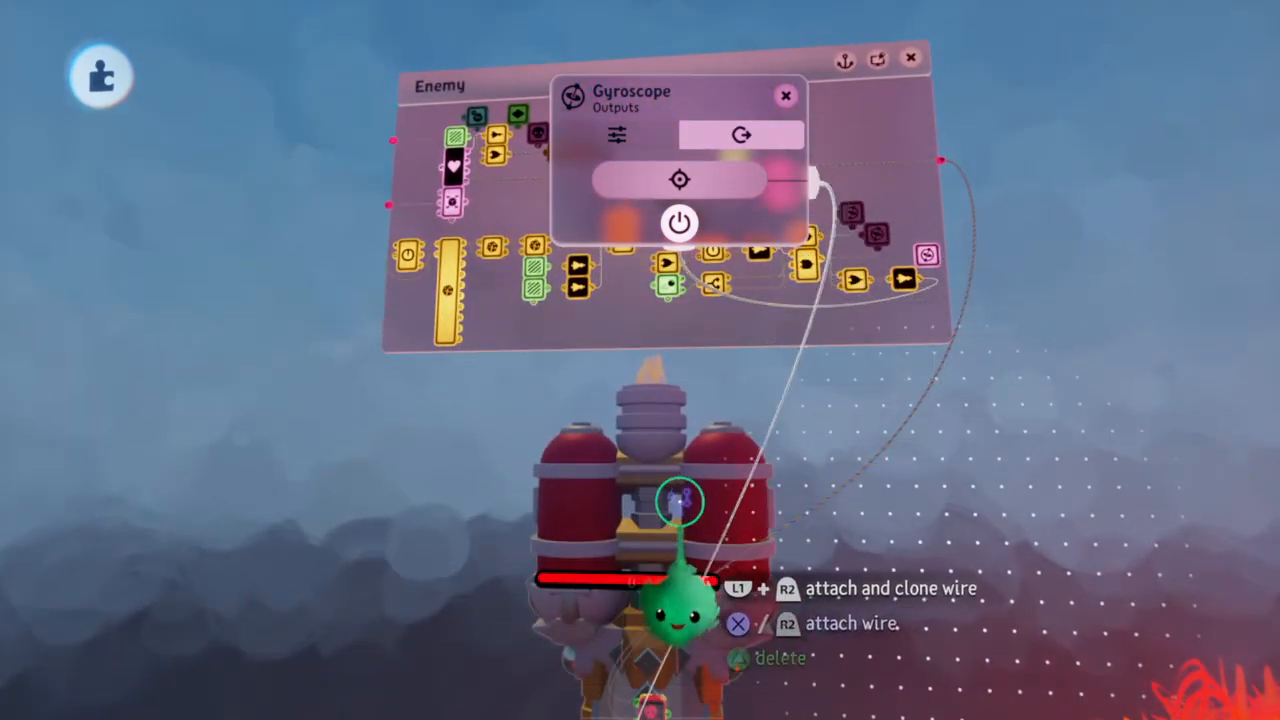
click(617, 528)
middle_drag(617, 528, 636, 470)
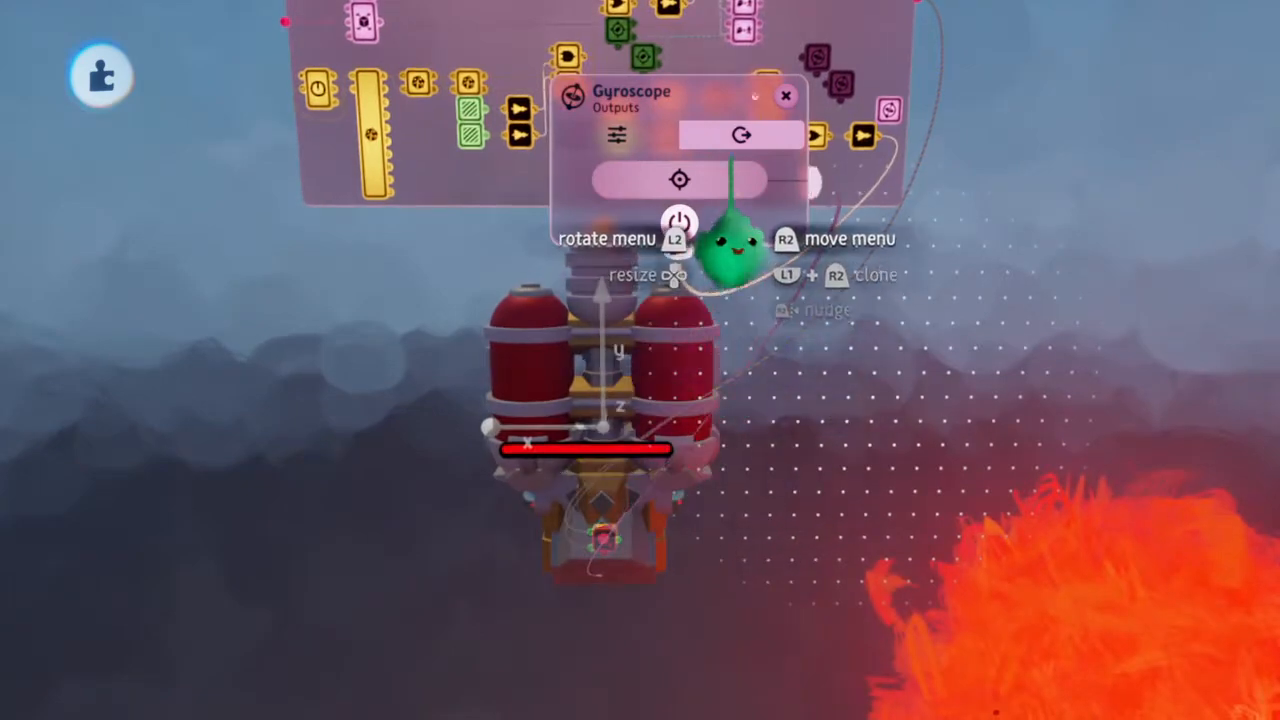
click(786, 96)
middle_drag(786, 96, 797, 148)
key(ctrl+z)
key(ctrl+y)
Wire the affected-objects outputs of the two remaining gyroscopes in the Enemy microchip to the new ship
click(835, 145)
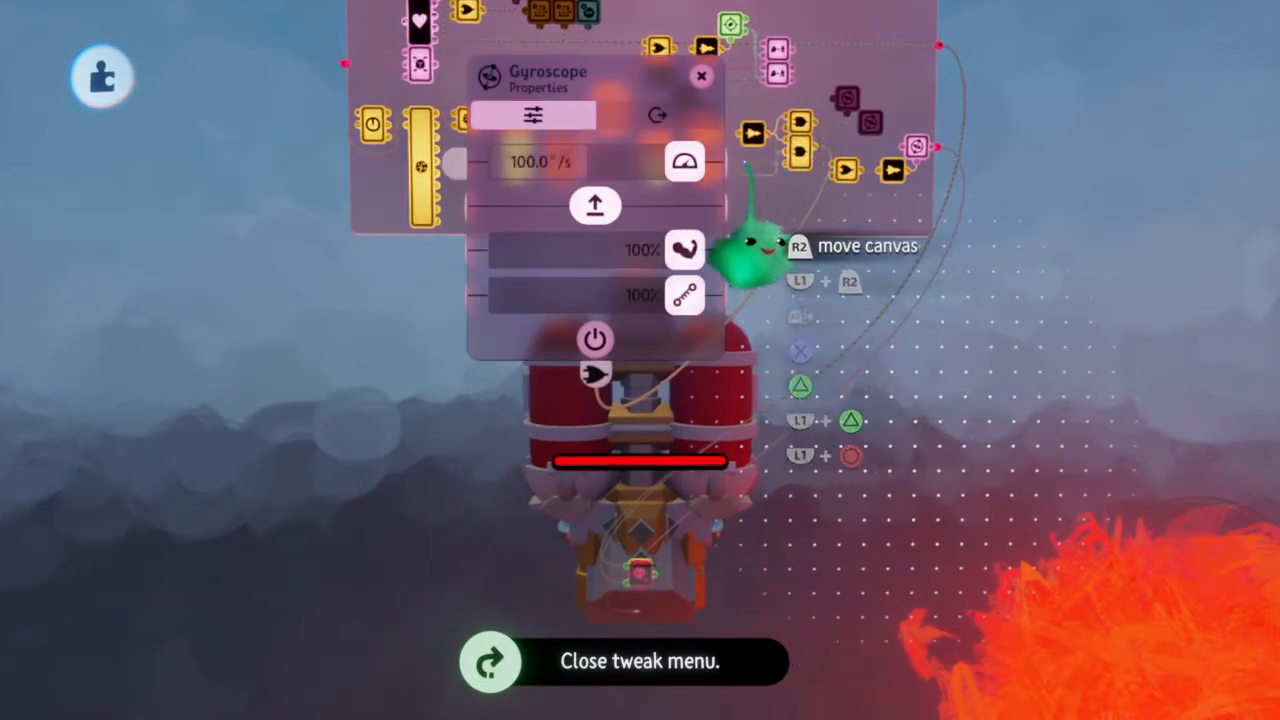
click(694, 120)
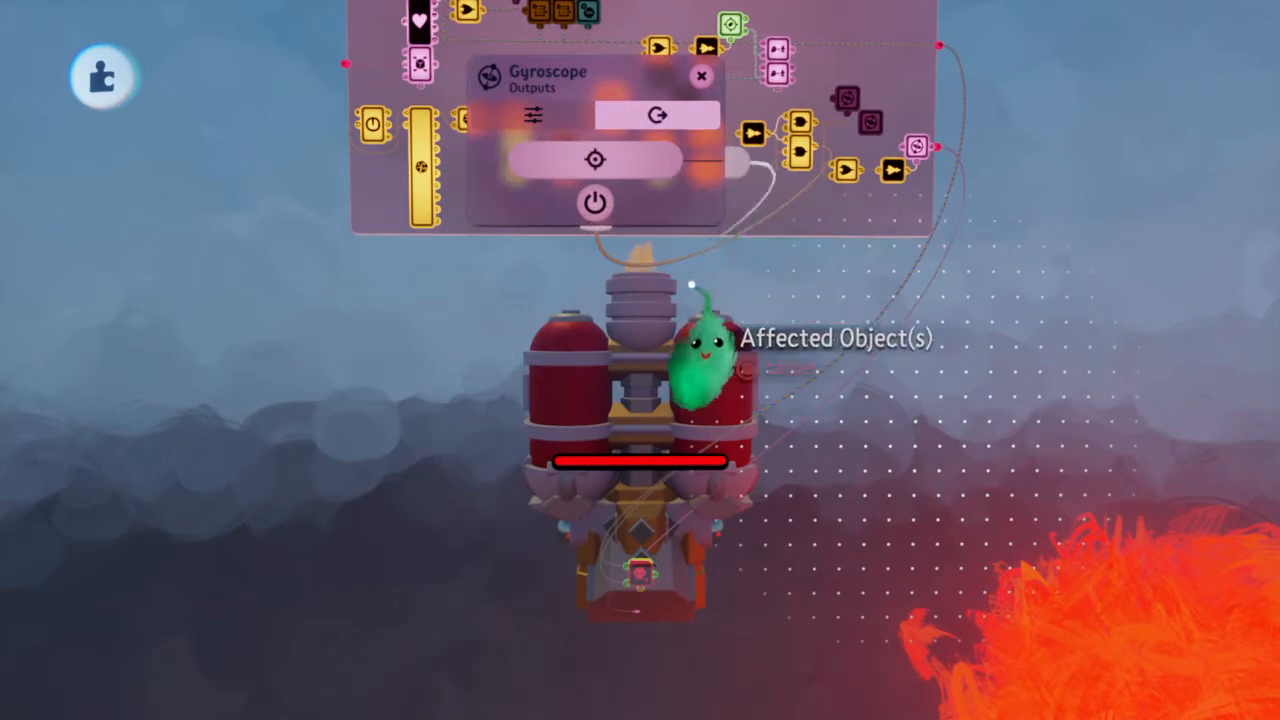
key(Escape)
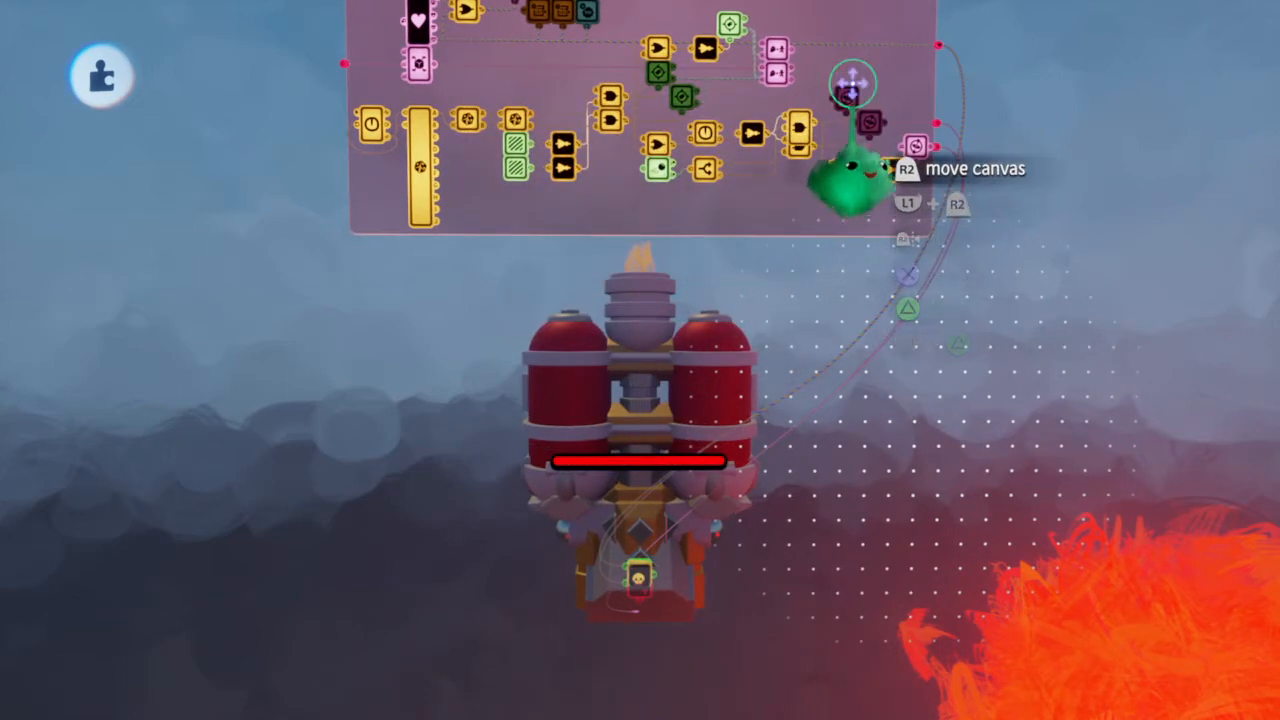
click(846, 110)
click(716, 118)
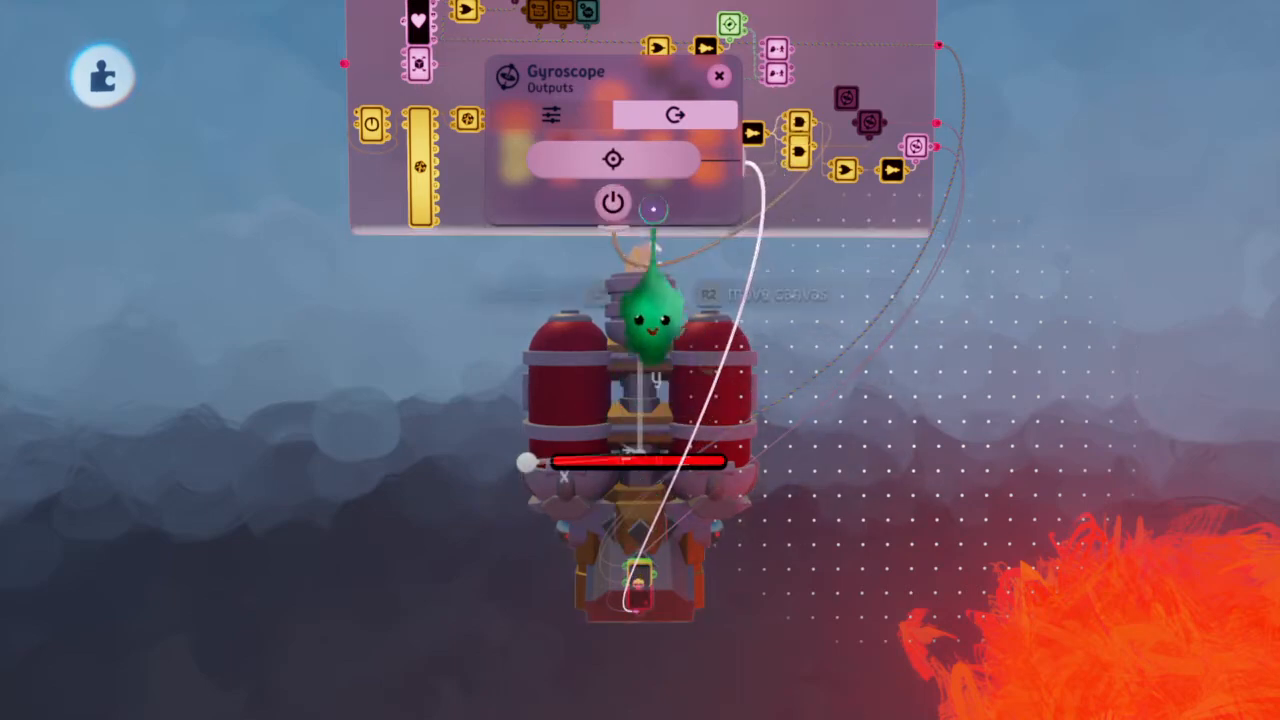
key(Escape)
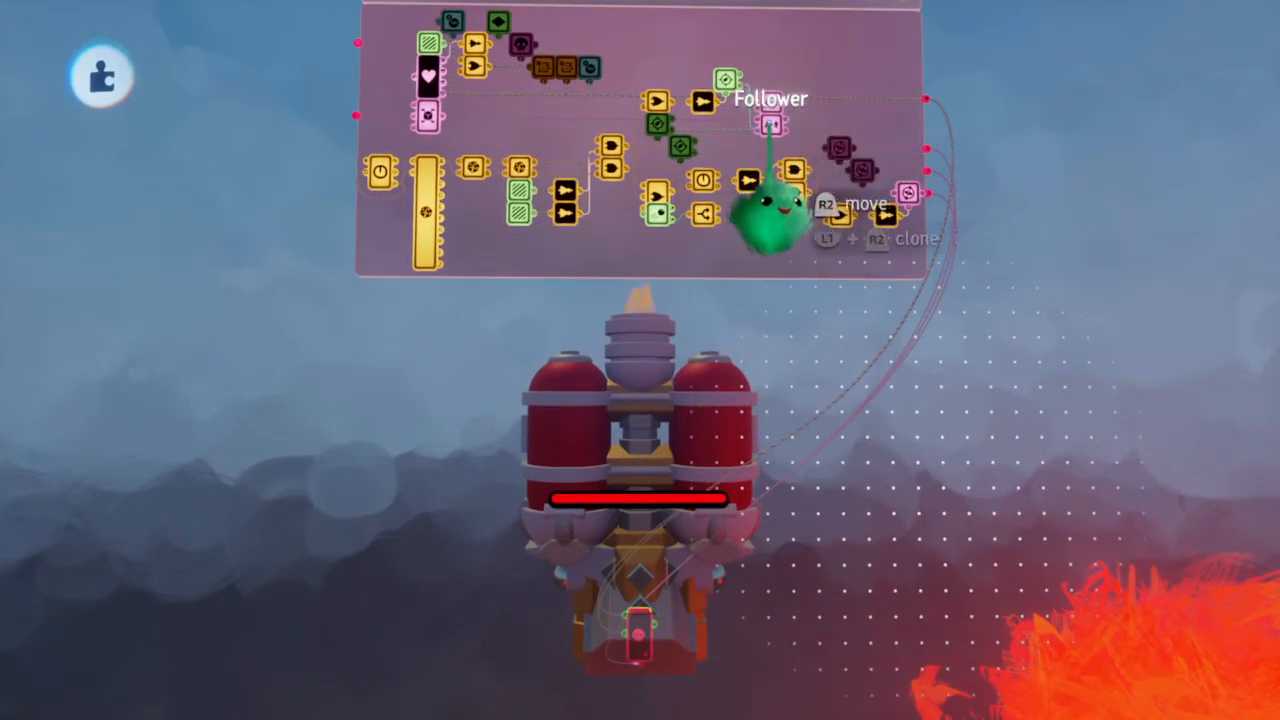
Wire the Follower's affected-objects output to the new ship and close its tweak menu
scroll(768, 215, up, 5)
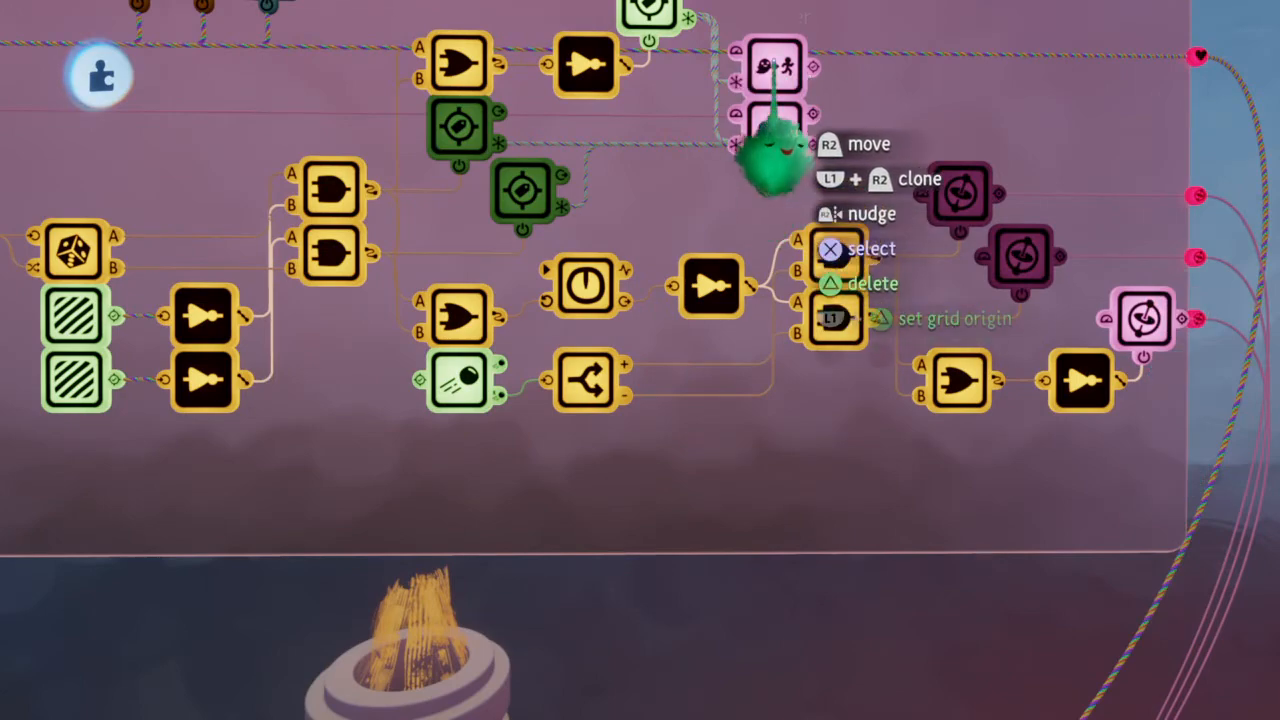
scroll(770, 160, down, 5)
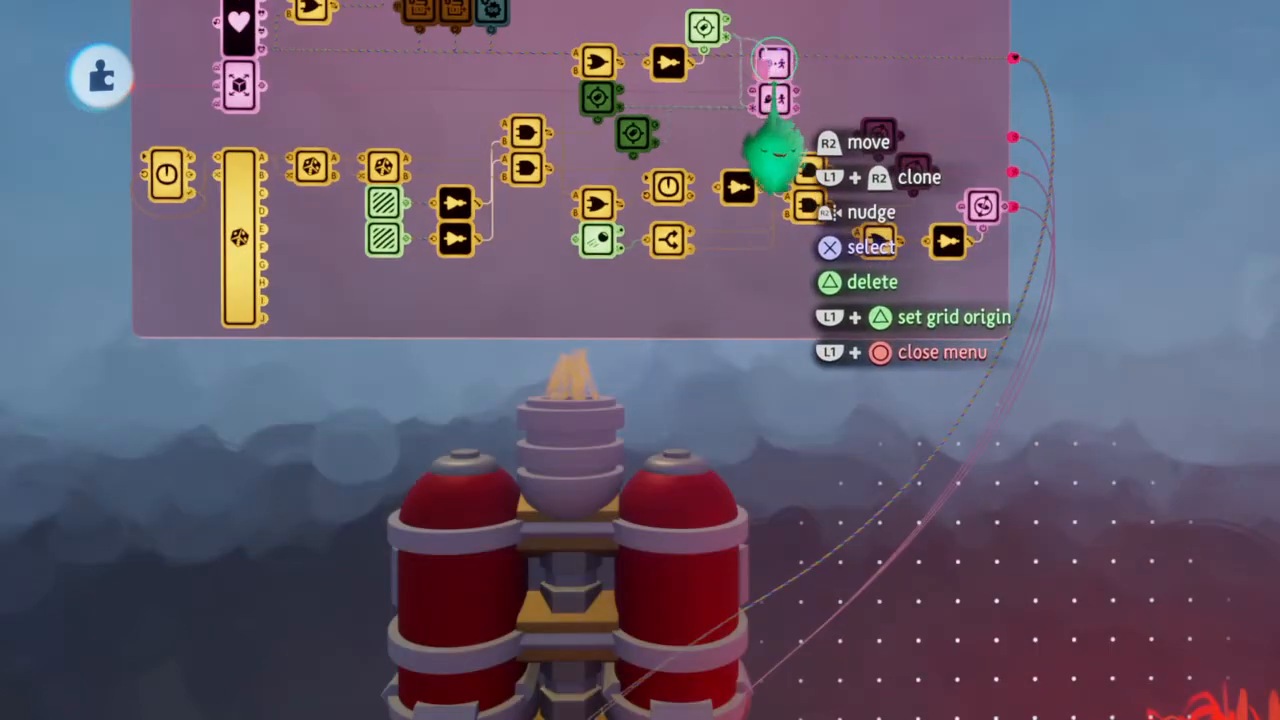
click(773, 62)
scroll(773, 100, down, 2)
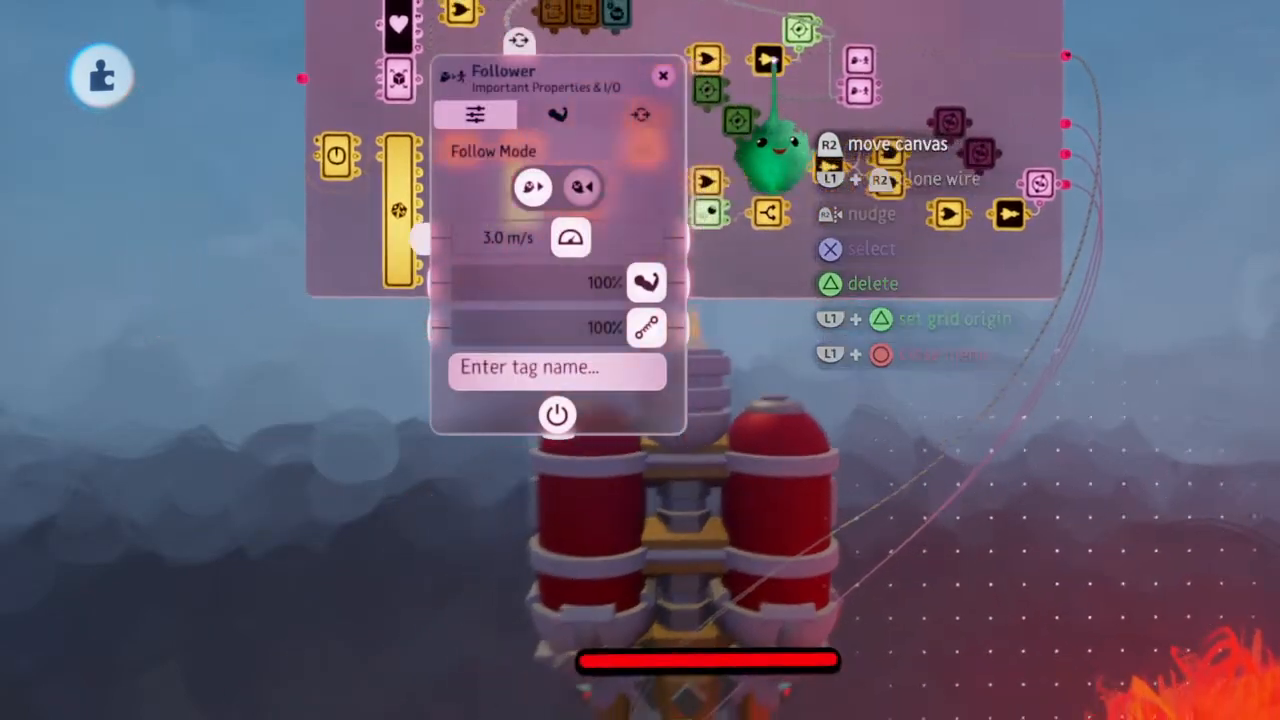
click(640, 114)
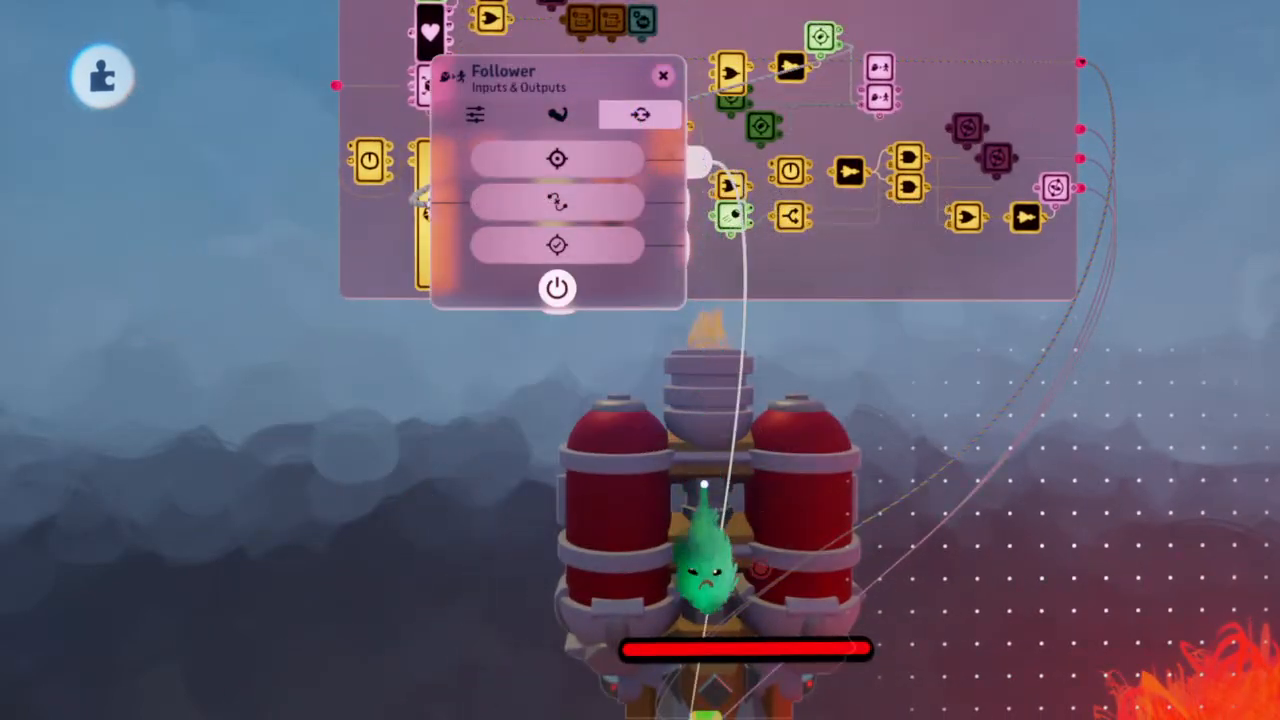
key(Escape)
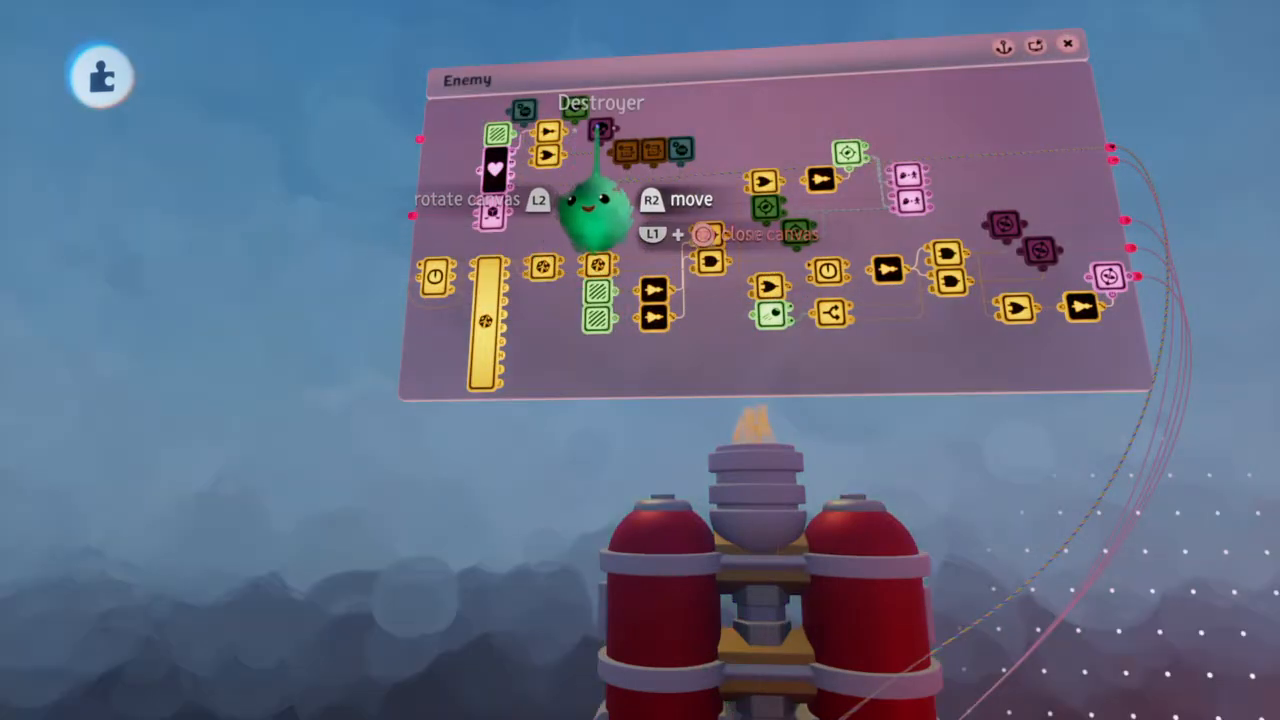
Wire the Destroyer's Affected Object(s) output to the new ship and close its tweak menu
click(598, 125)
click(966, 120)
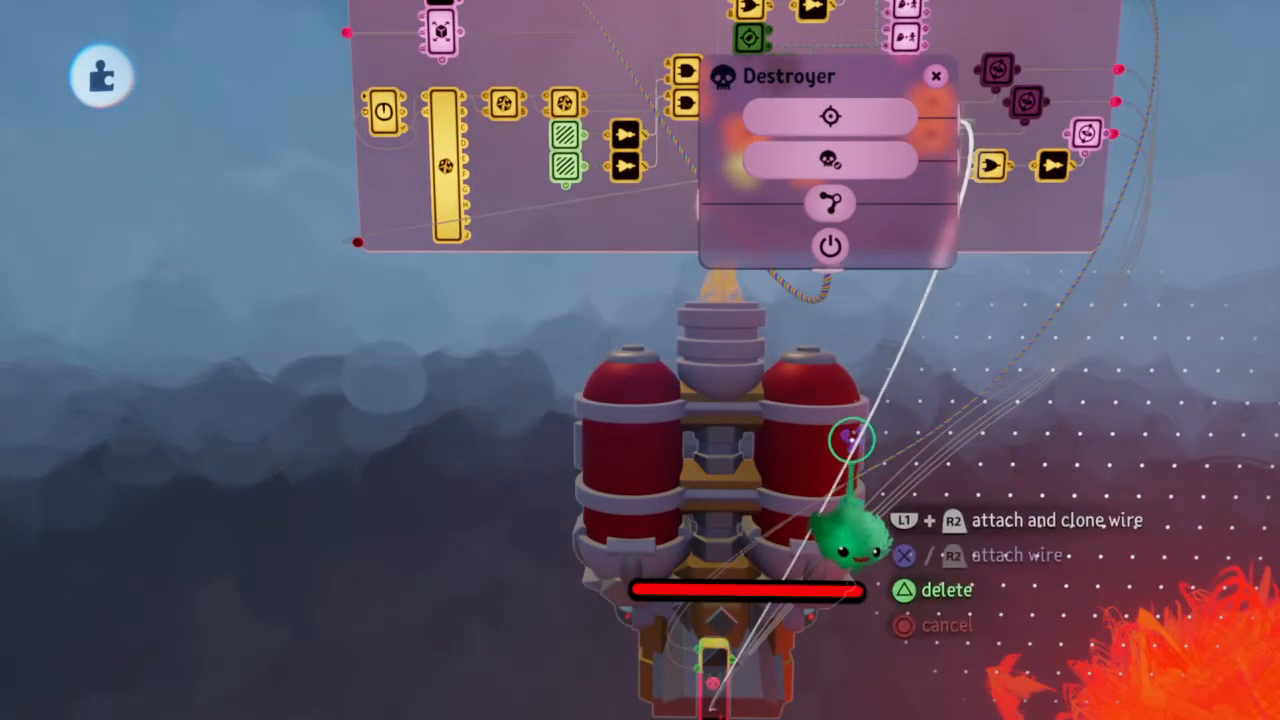
click(852, 440)
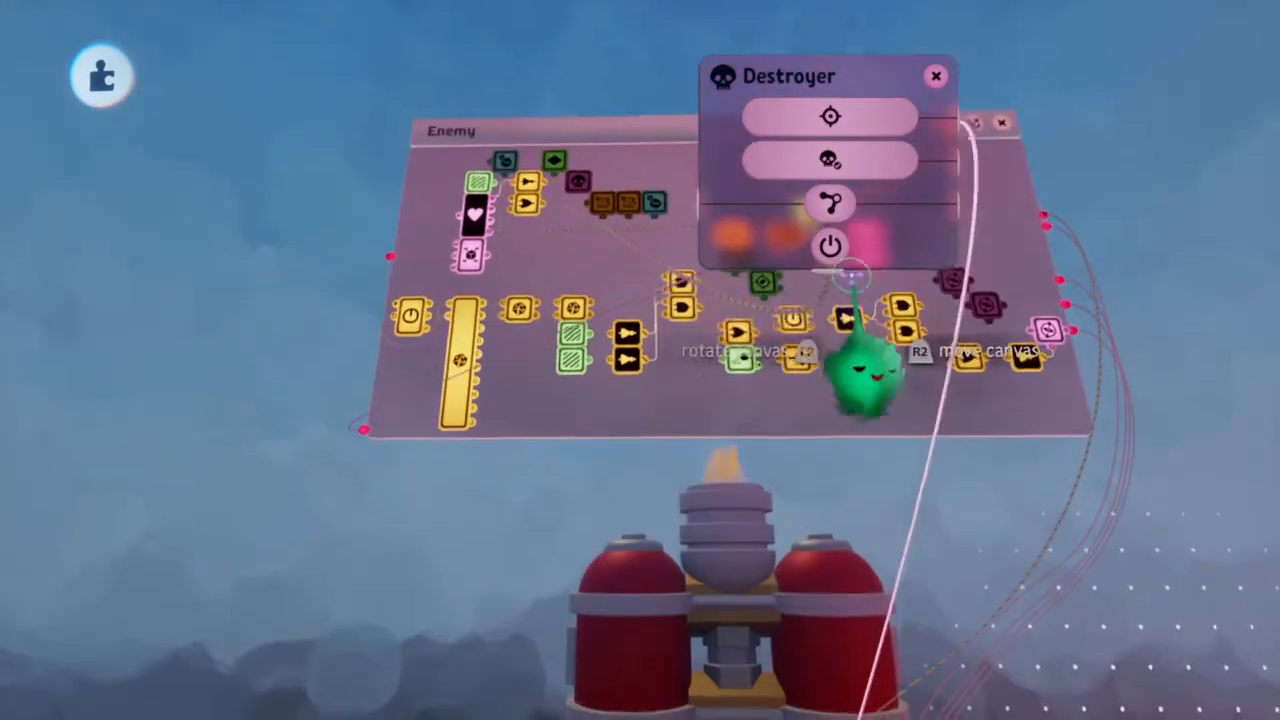
key(Escape)
Wire the Health Manager's target-object input in the Enemy microchip to the new ship and close its tweak menu
scroll(635, 174, up, 5)
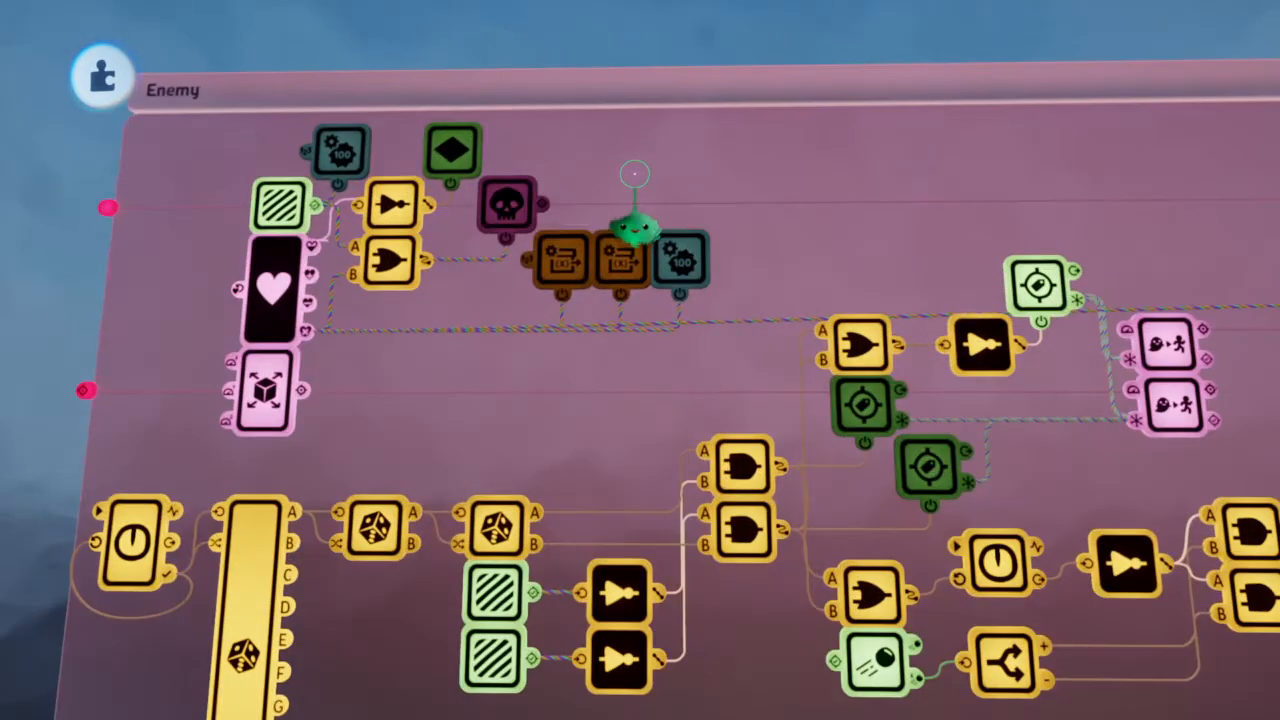
scroll(635, 174, down, 5)
scroll(471, 244, up, 5)
scroll(471, 246, down, 4)
click(470, 246)
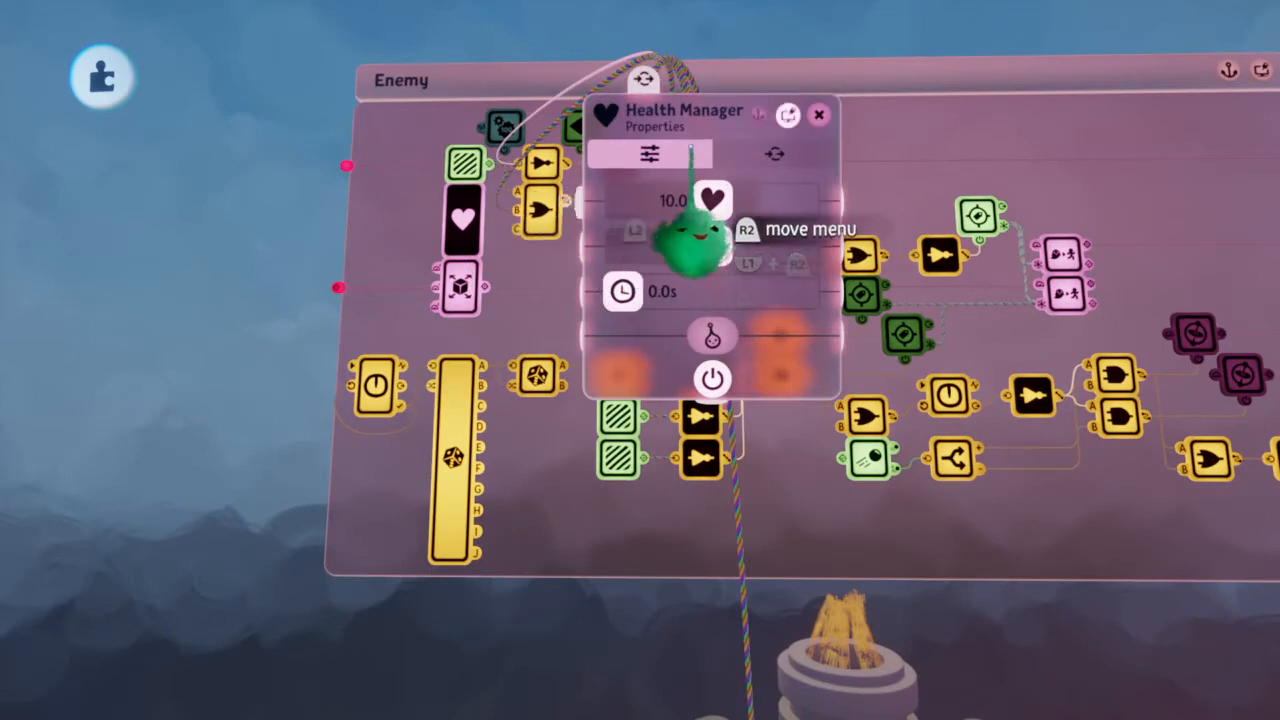
click(767, 153)
mouse_move(560, 290)
mouse_down()
mouse_move(606, 514)
mouse_move(695, 615)
mouse_up()
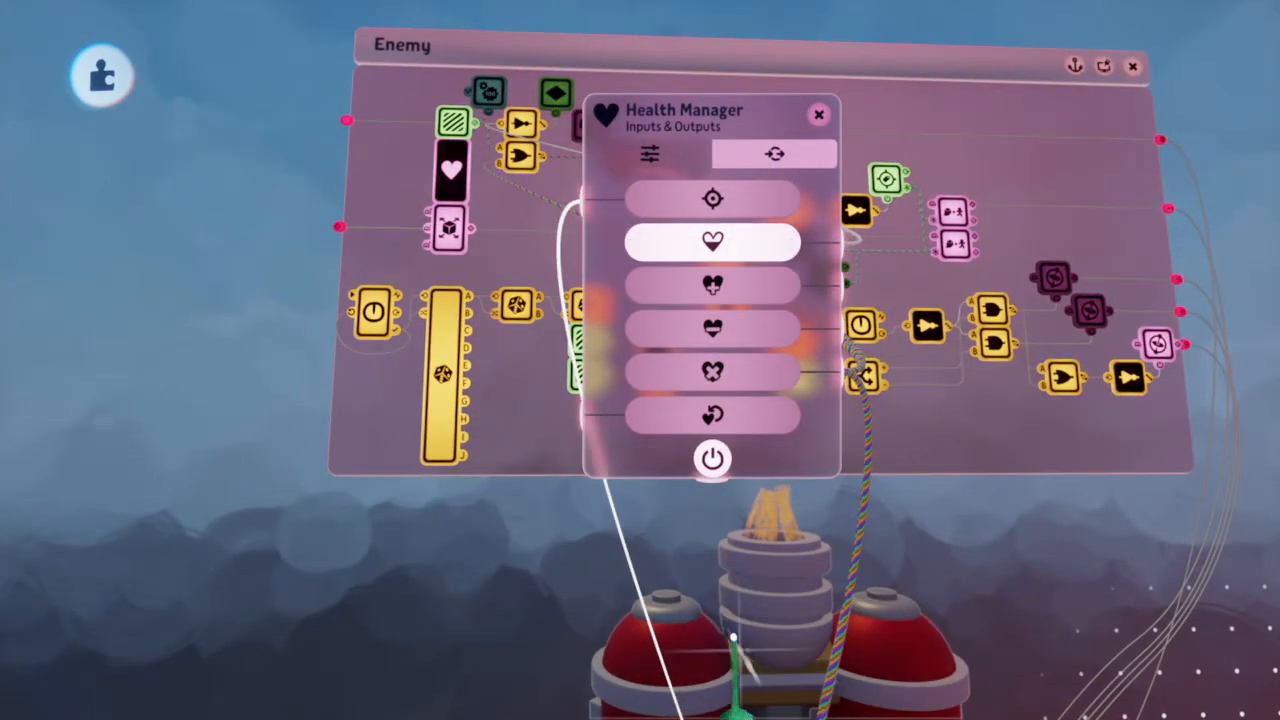
key(Escape)
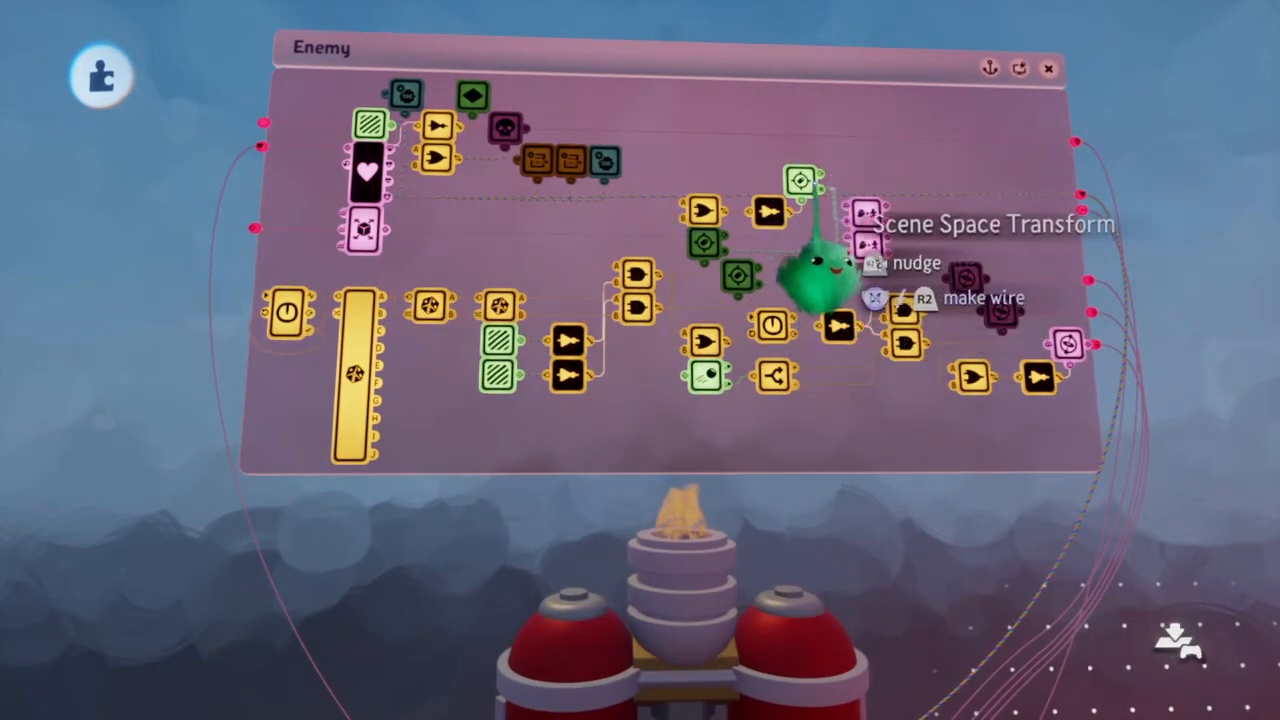
Coarsen the positioning grid and move the Enemy microchip's uppermost tag location to the nose of the new ship
scroll(814, 192, down, 5)
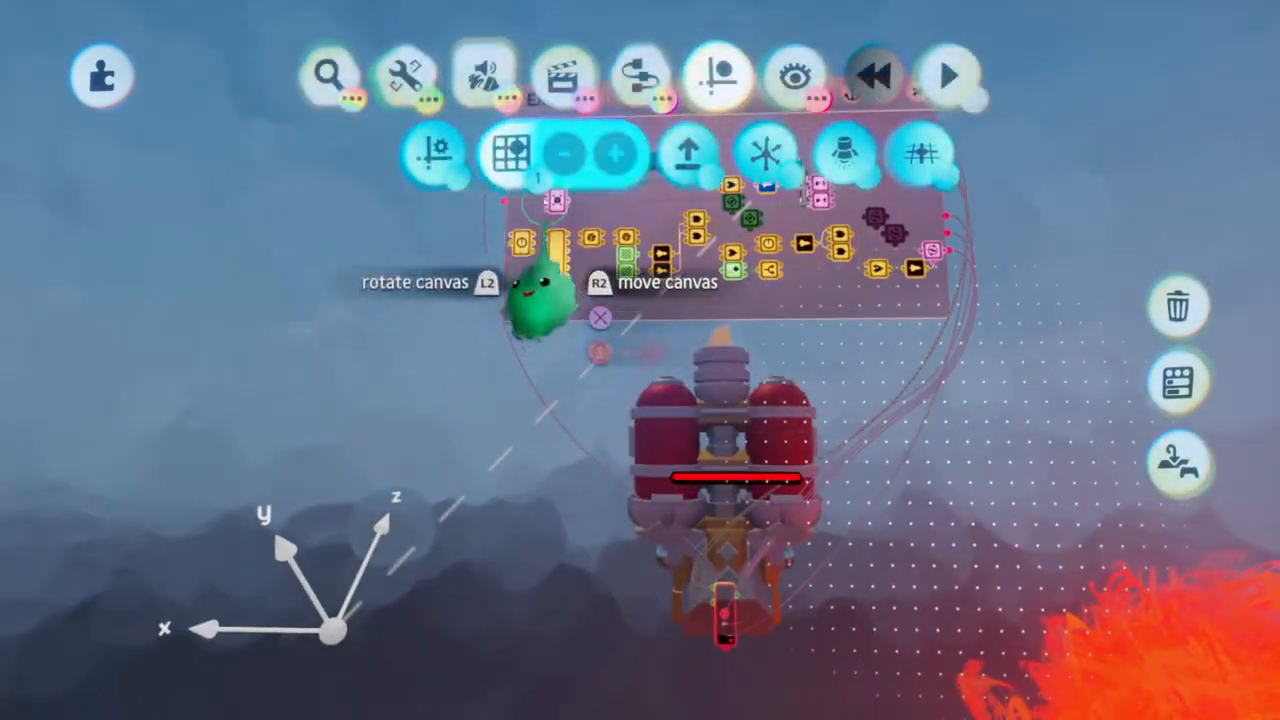
click(614, 152)
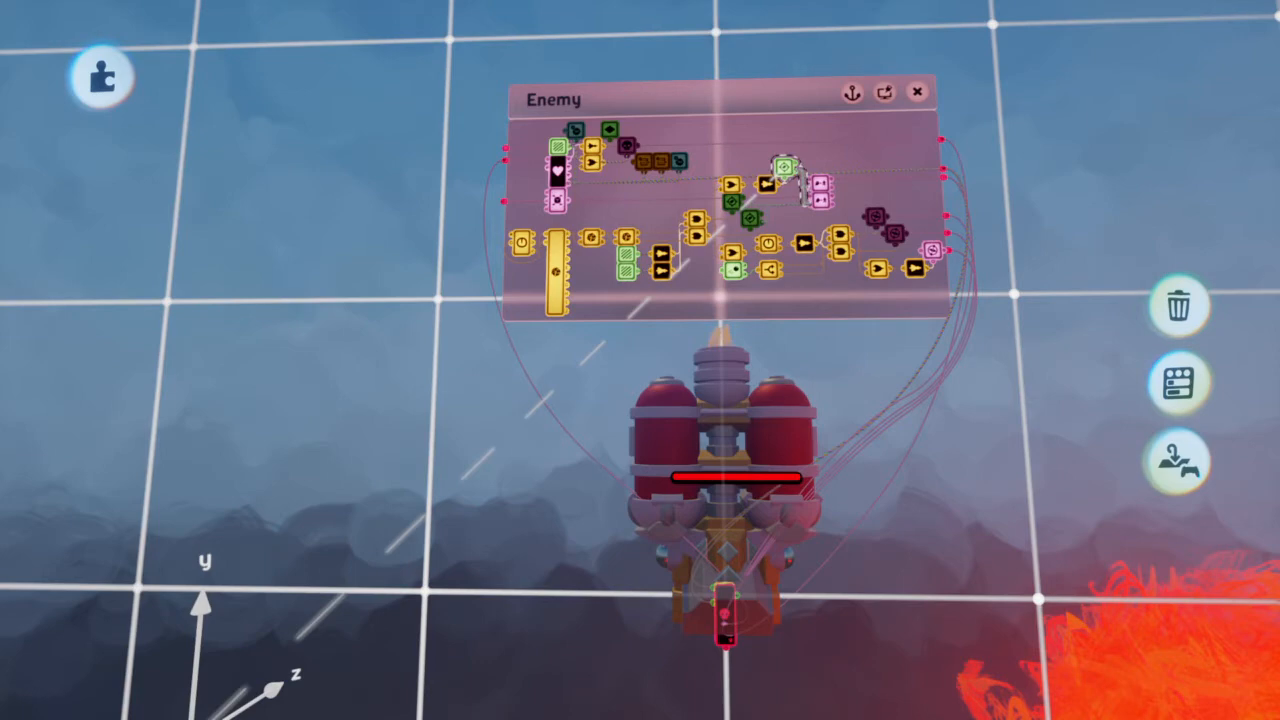
drag(725, 620, 846, 534)
scroll(845, 530, up, 2)
scroll(846, 531, up, 3)
key(Delete)
key(ctrl+z)
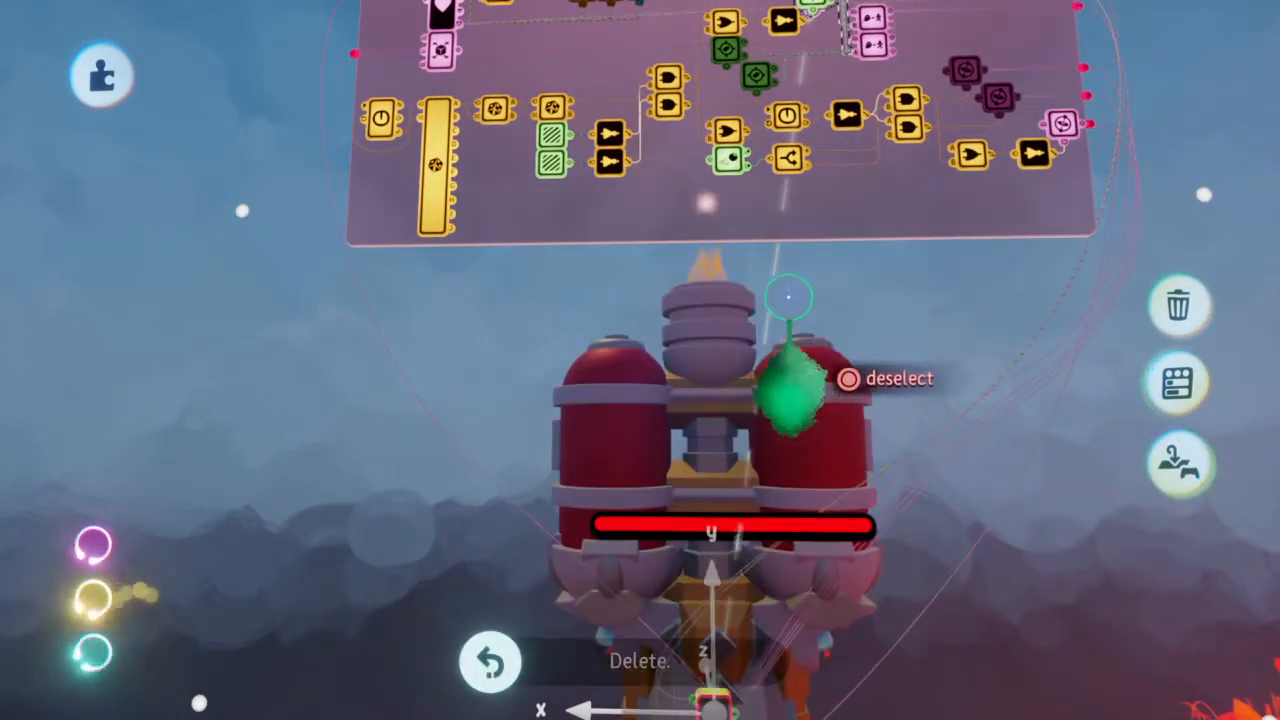
key(Escape)
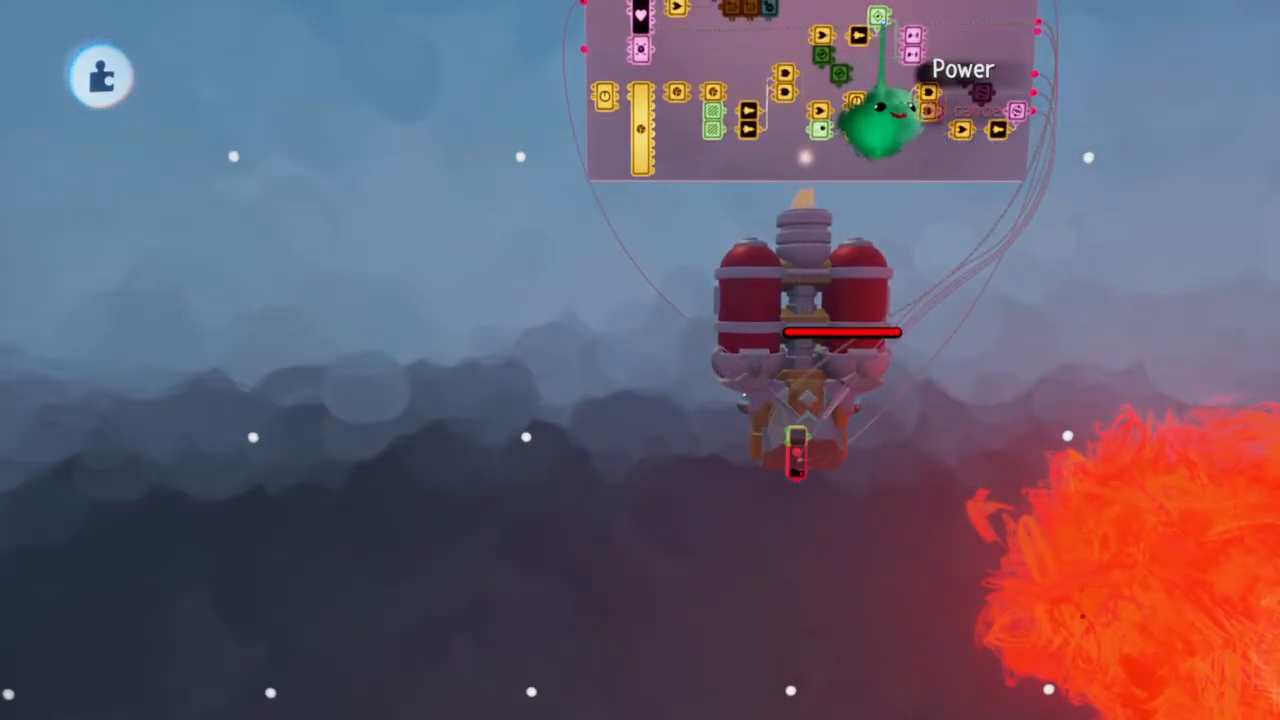
Move the second tag's location one grid cell to the right of the ship's nose
click(879, 19)
click(816, 61)
click(834, 73)
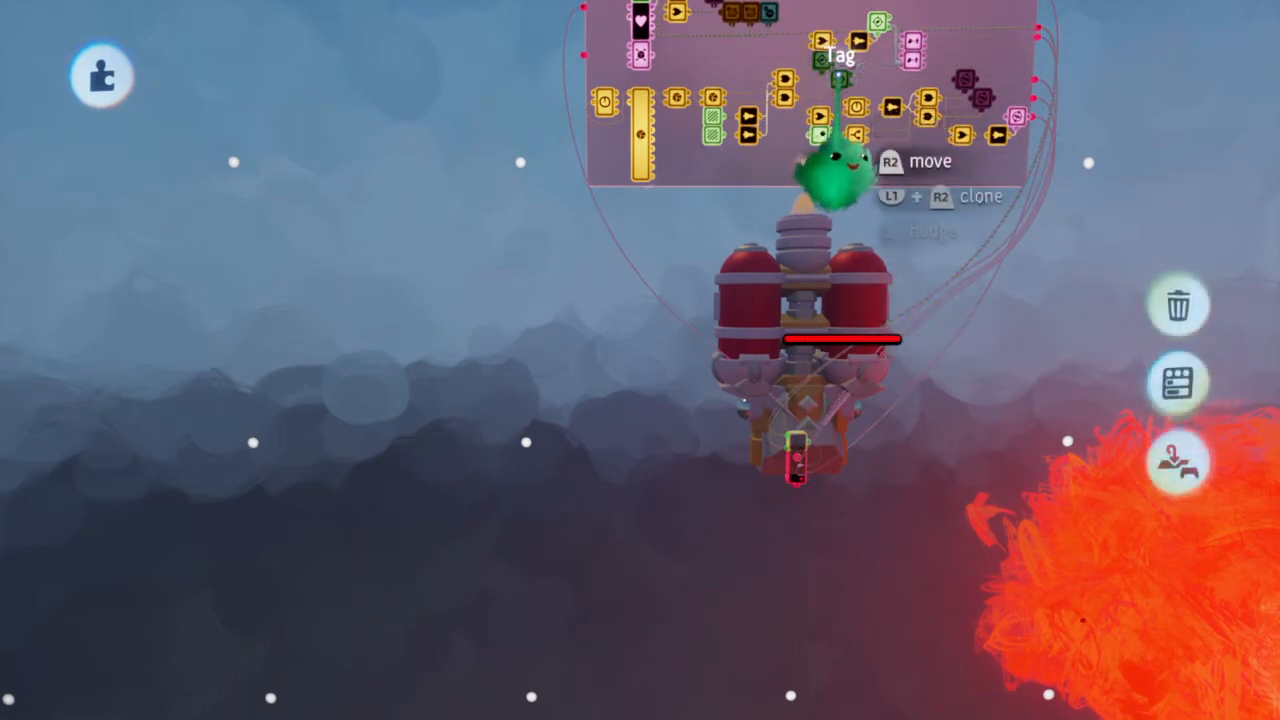
drag(806, 484, 945, 480)
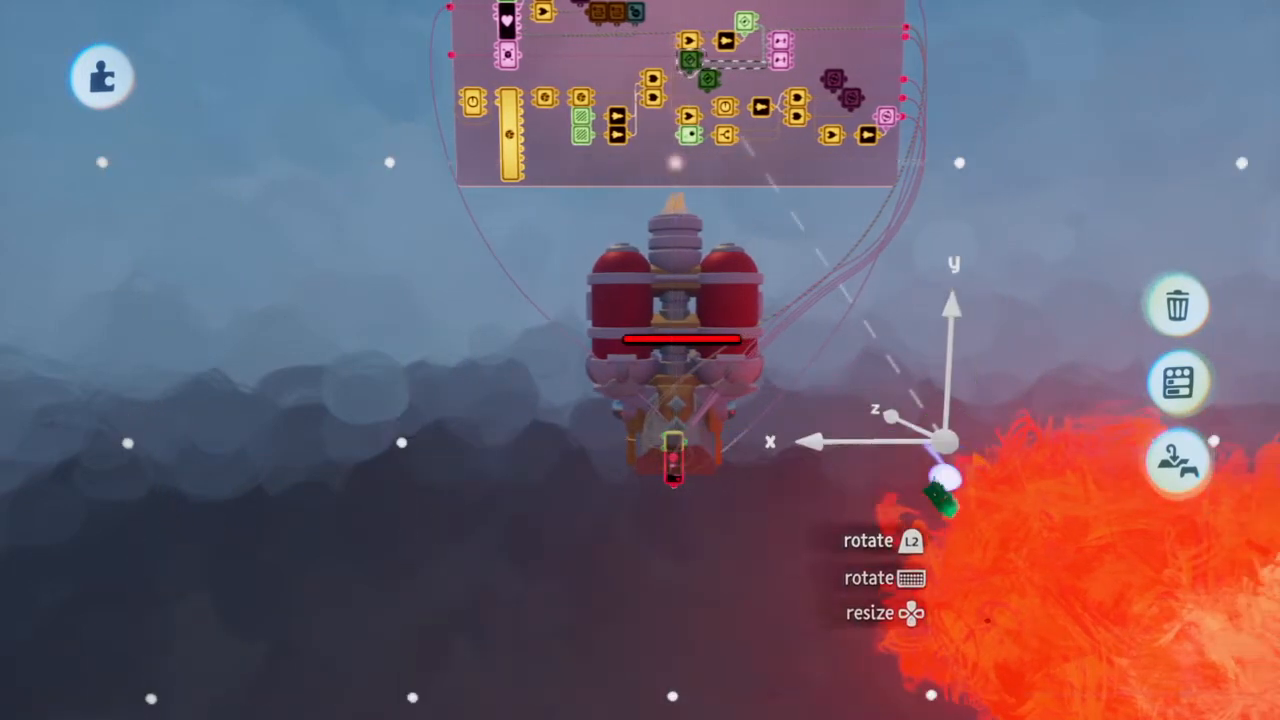
Move the third tag's location one grid cell to the left of the ship's nose, then deselect it
click(703, 172)
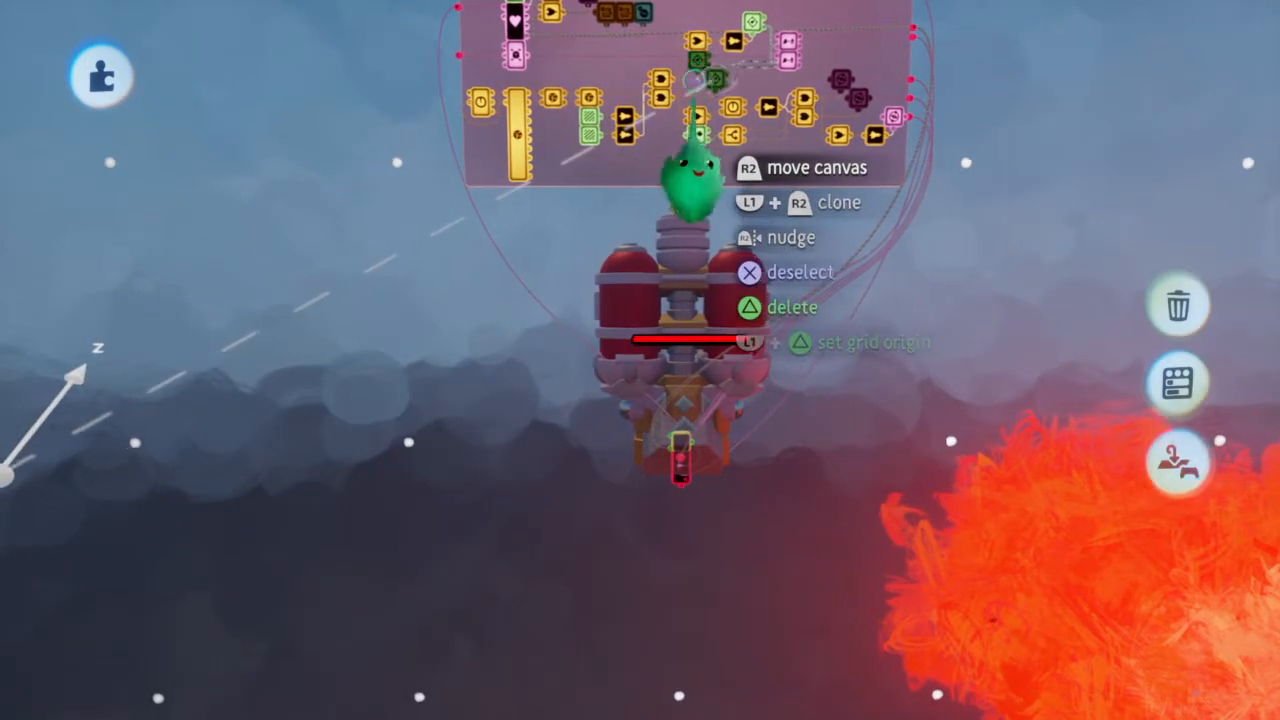
drag(76, 446, 443, 509)
drag(378, 456, 459, 432)
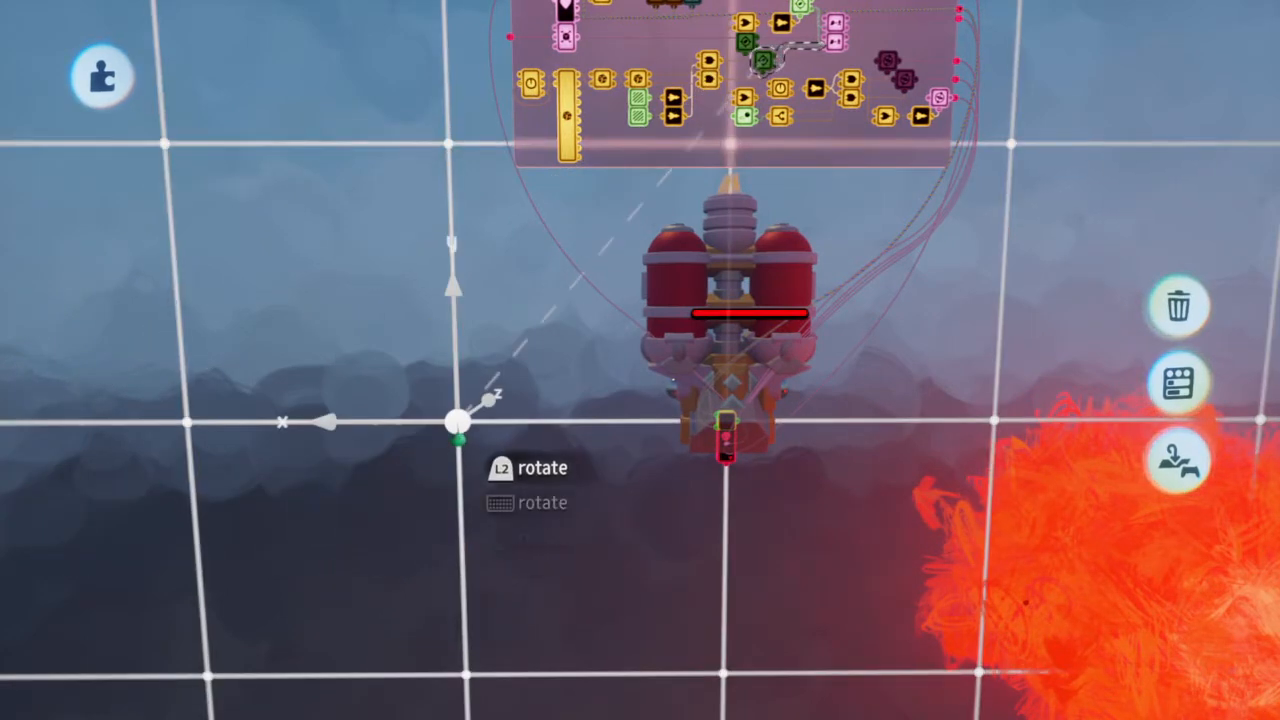
key(Escape)
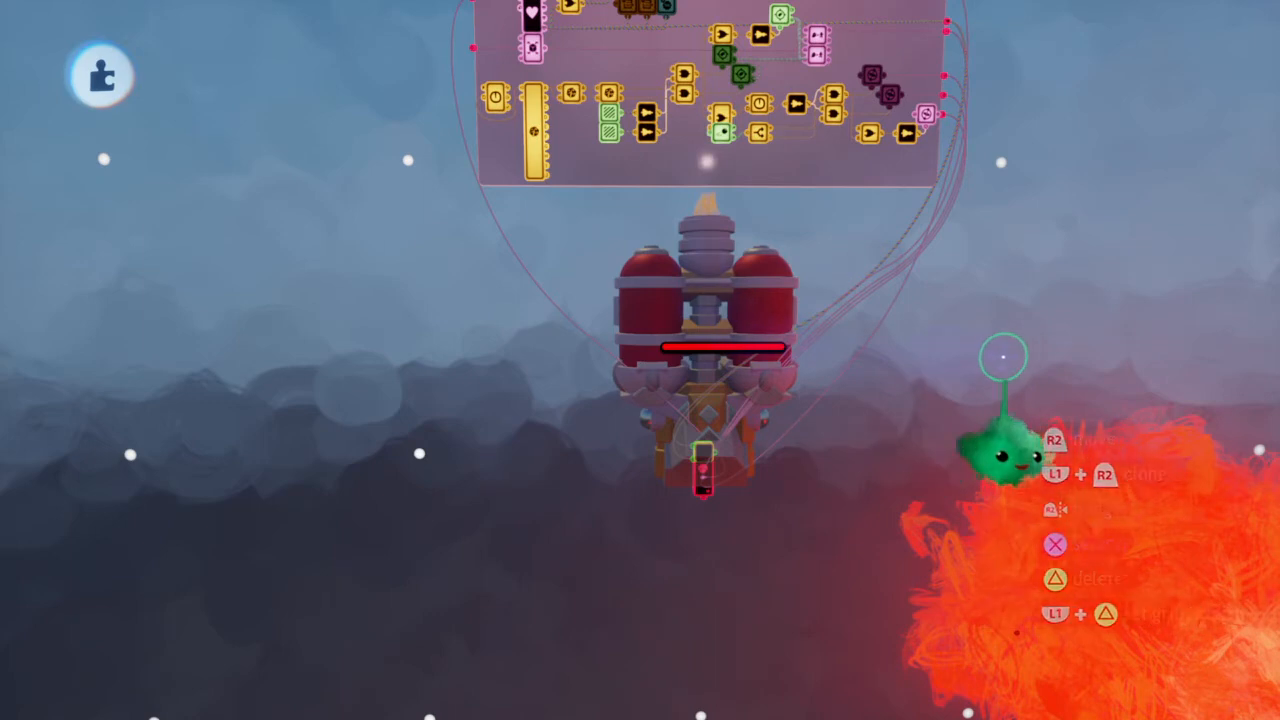
Examine the Enemy microchip for gadgets whose scene positions still need to match the new ship
scroll(446, 423, up, 1)
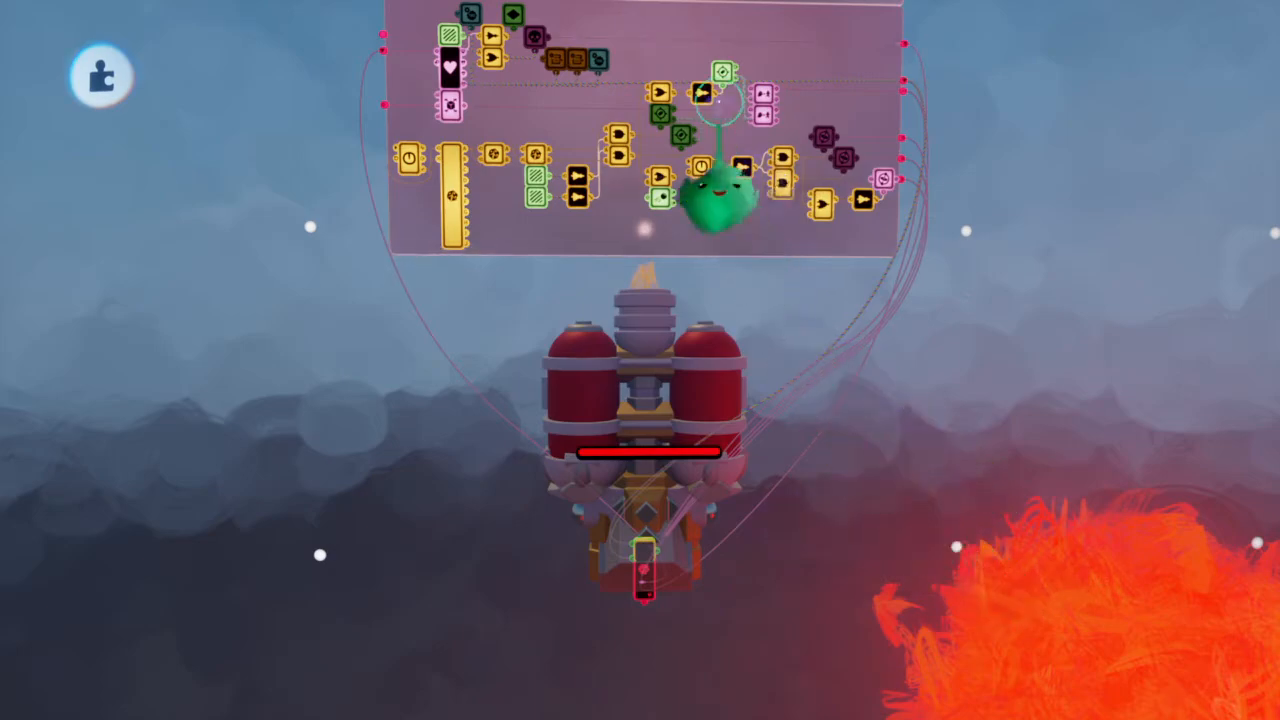
scroll(766, 118, up, 3)
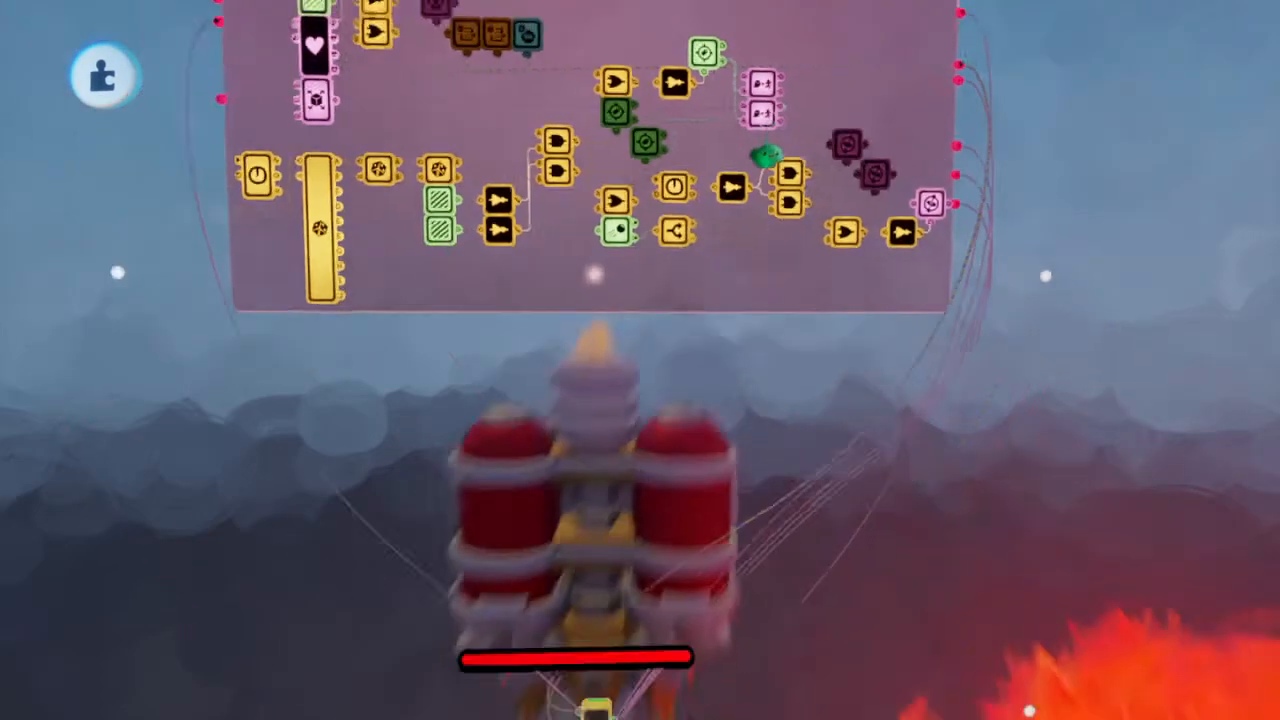
scroll(766, 118, down, 2)
scroll(766, 146, up, 2)
scroll(766, 148, down, 3)
scroll(766, 150, up, 4)
scroll(767, 155, down, 3)
scroll(766, 130, up, 3)
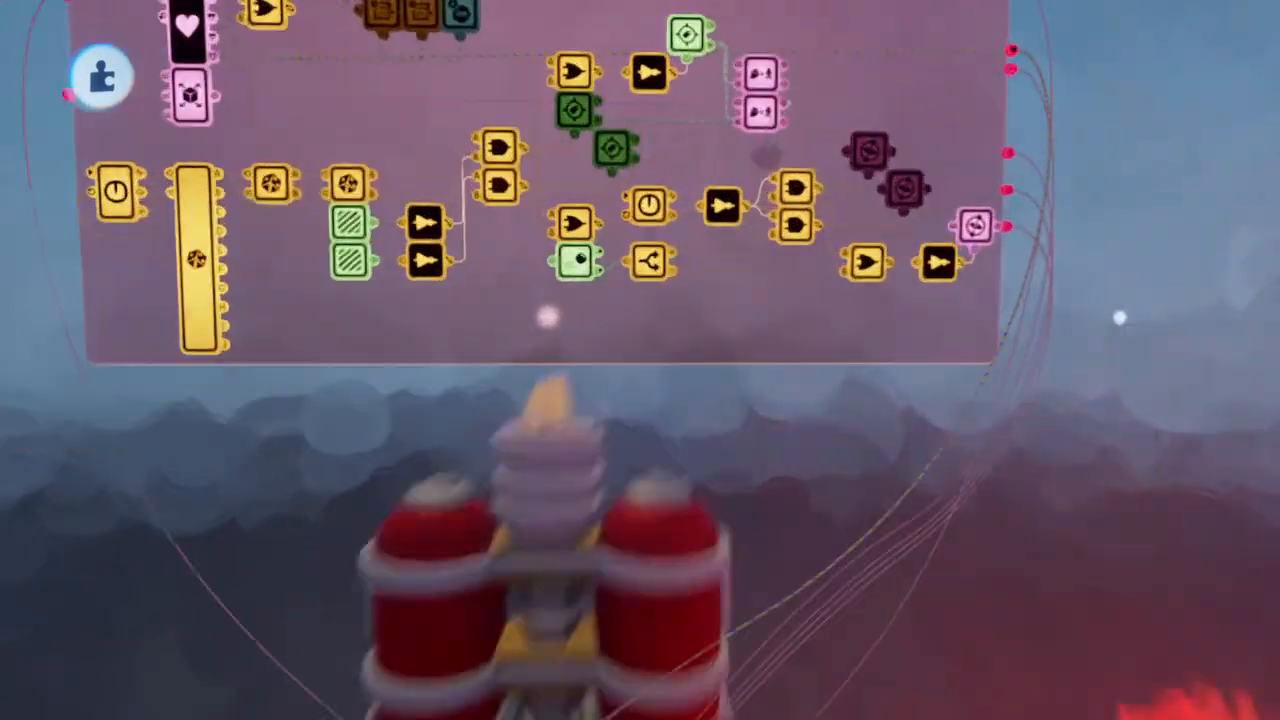
scroll(766, 135, down, 3)
scroll(768, 250, up, 3)
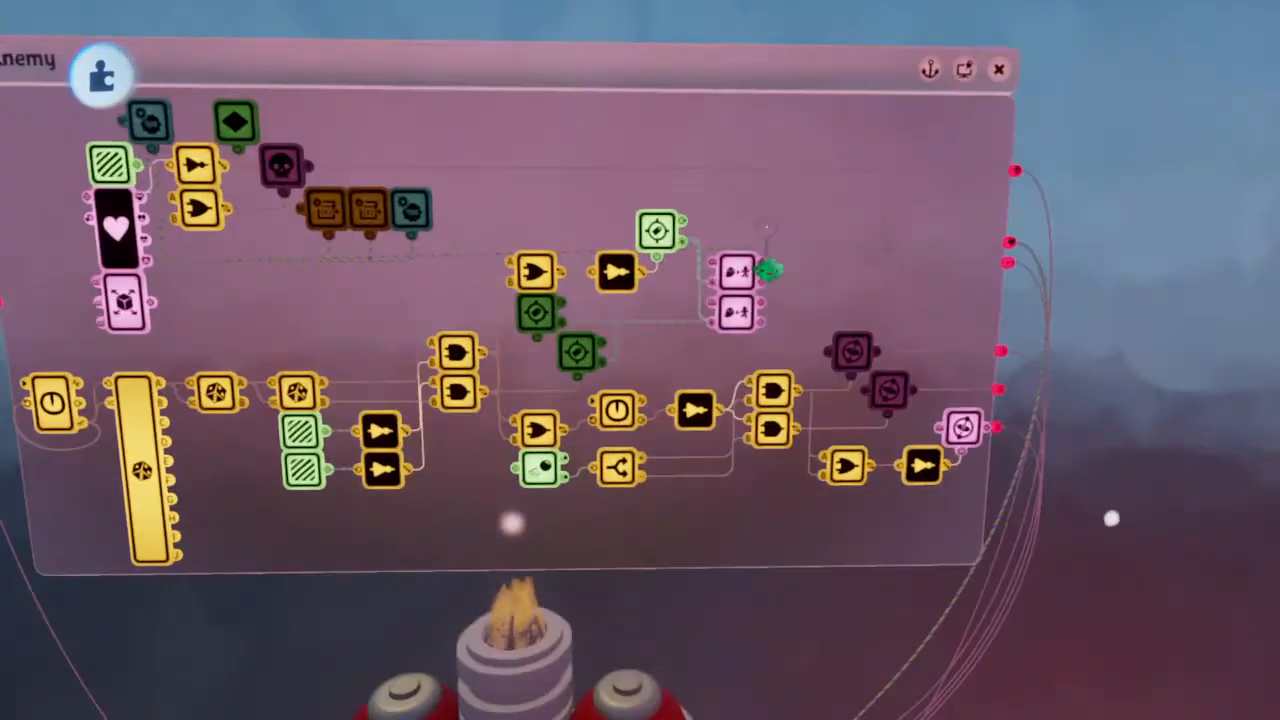
scroll(767, 257, down, 3)
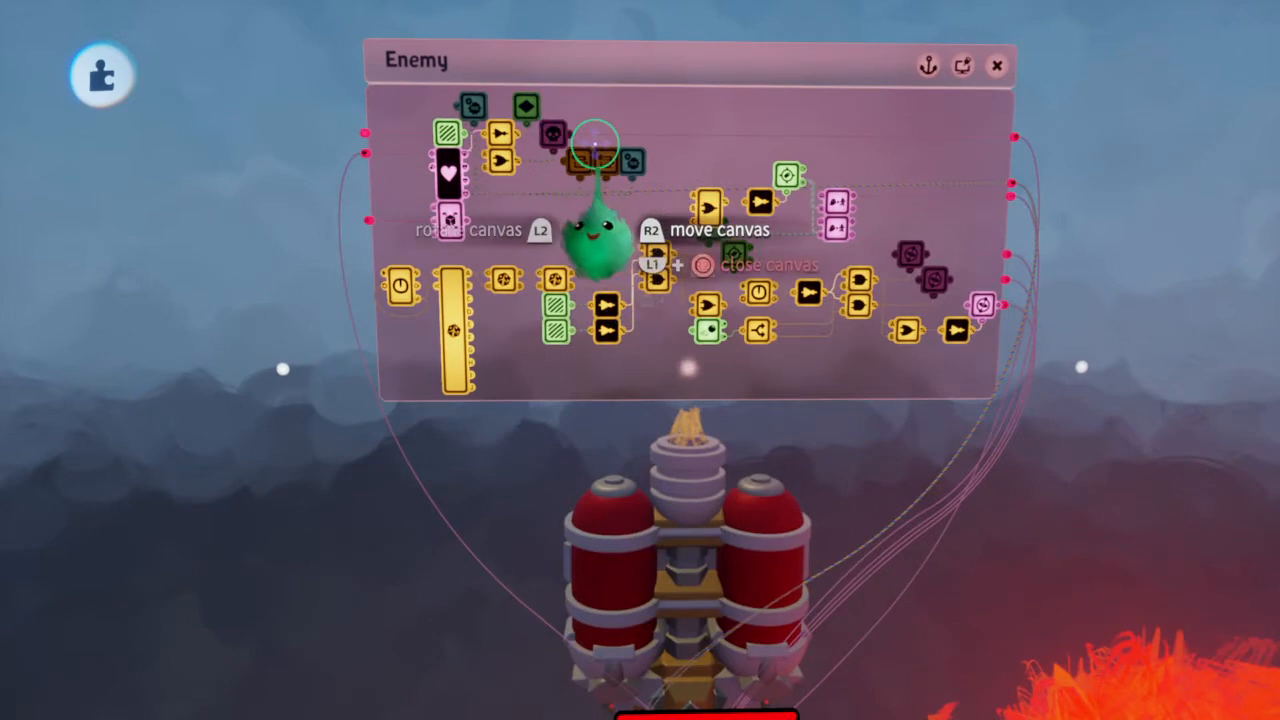
scroll(585, 175, up, 3)
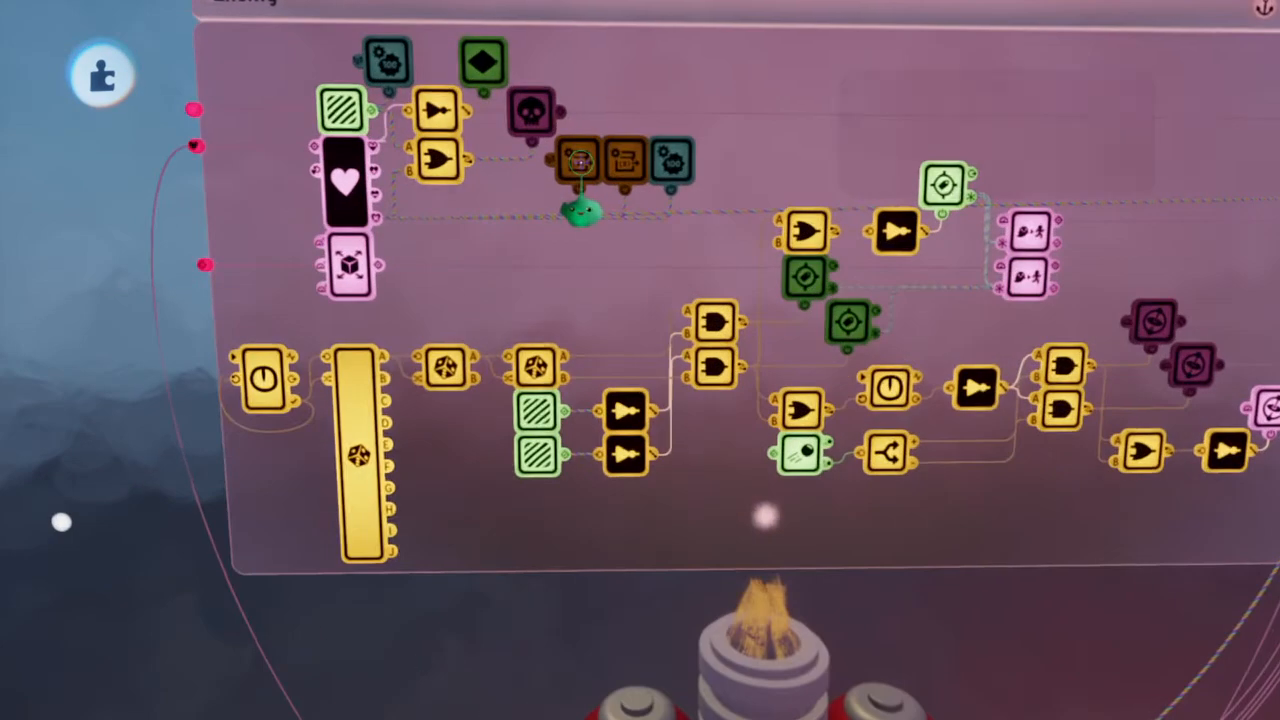
scroll(582, 190, down, 3)
scroll(574, 170, up, 2)
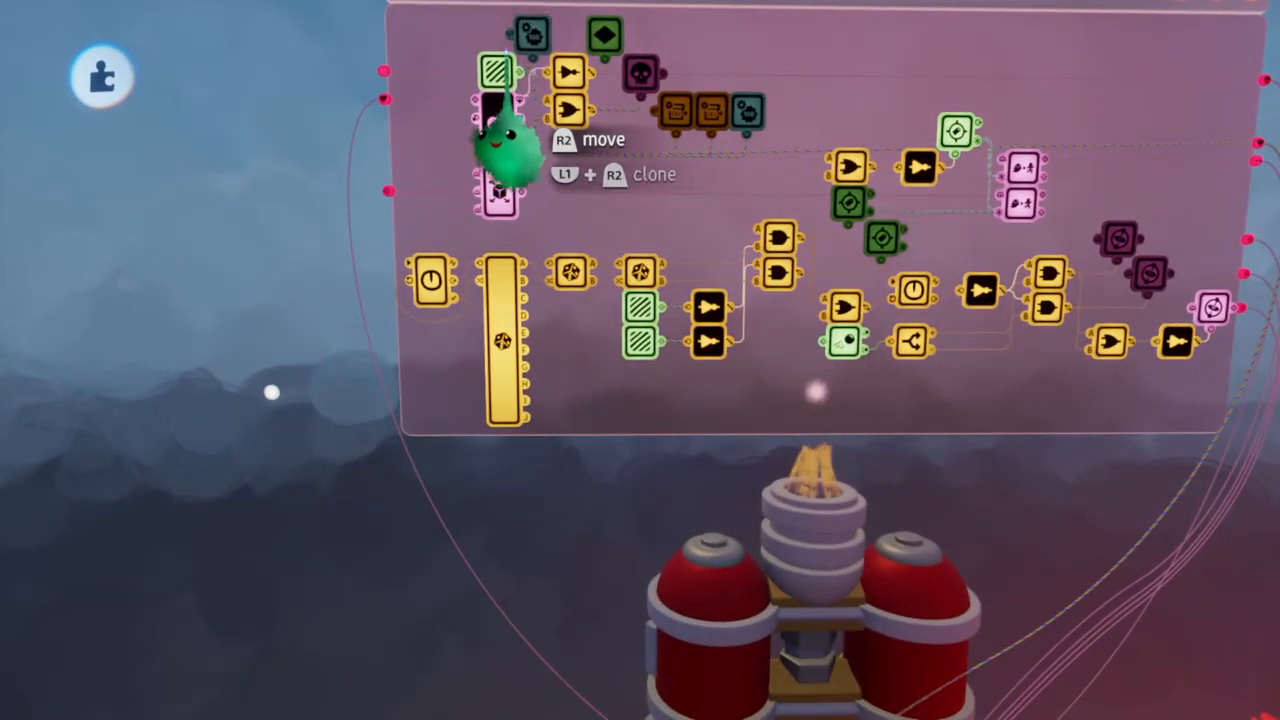
Move the Health Manager's trigger zone onto the ship's nose and place the two Barrier trigger zones on either side of it
scroll(500, 125, down, 3)
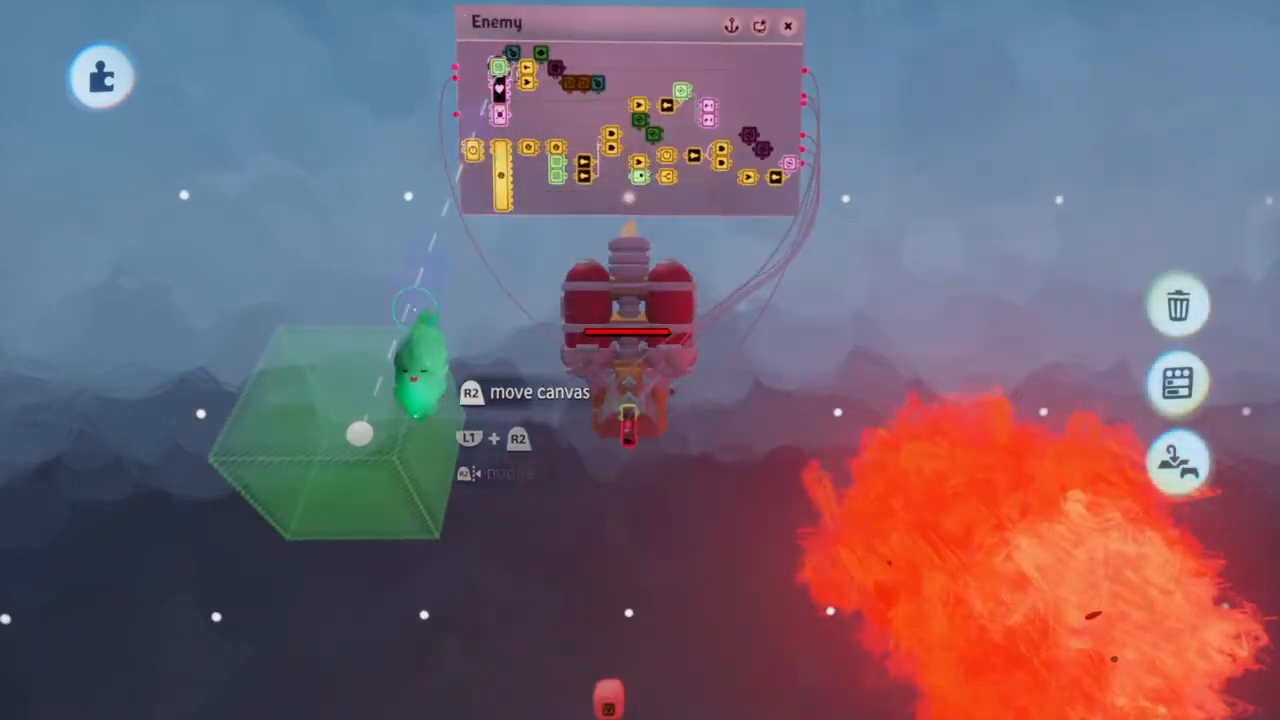
drag(350, 530, 622, 488)
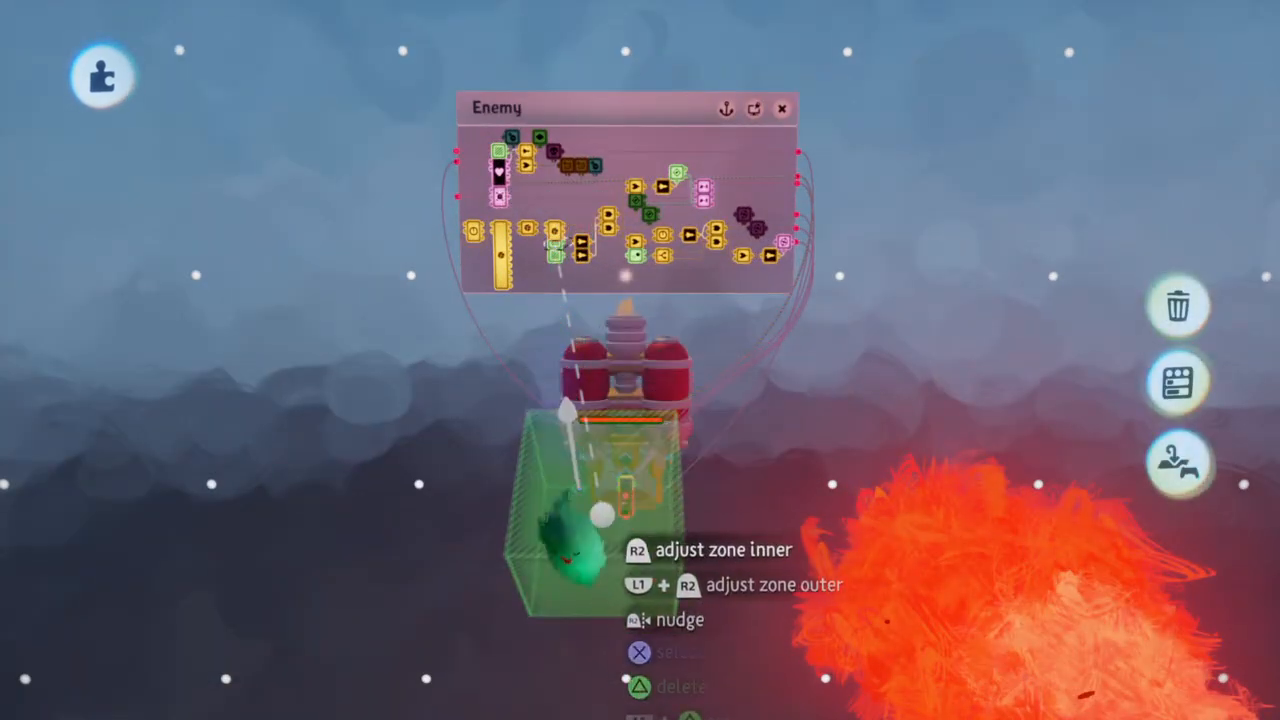
drag(600, 514, 592, 590)
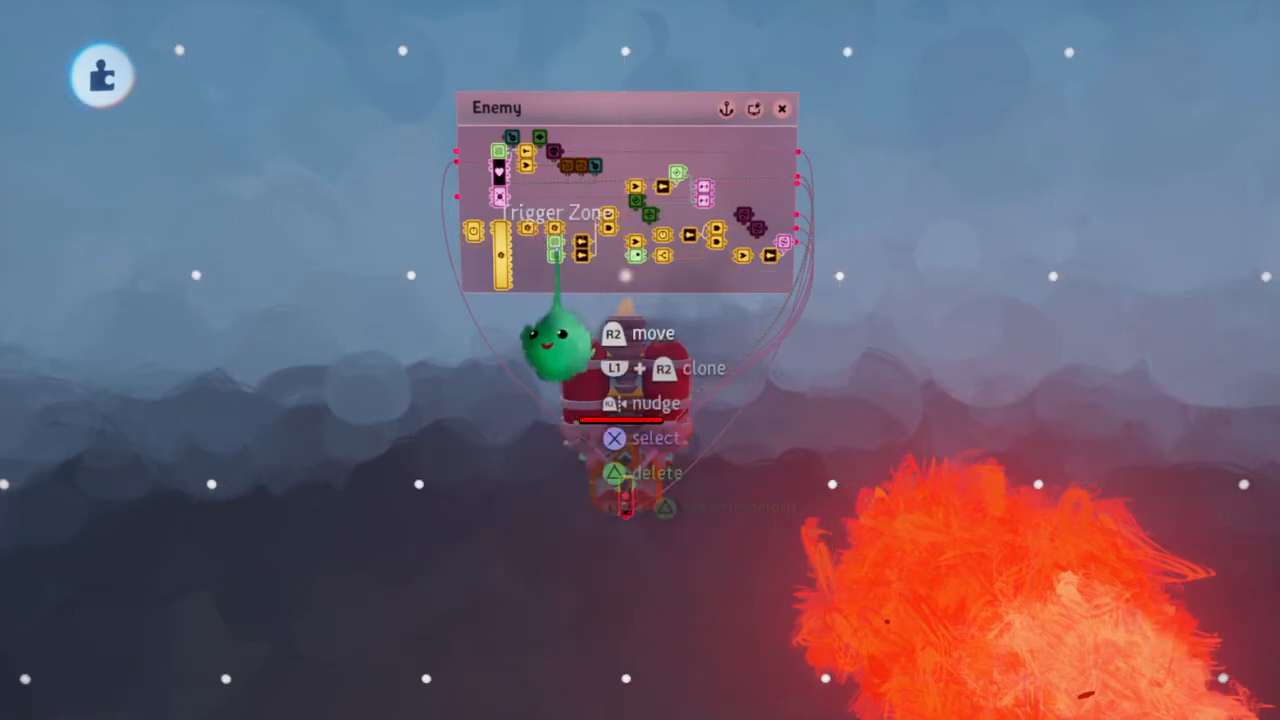
click(556, 256)
drag(20, 604, 5, 610)
drag(122, 515, 329, 557)
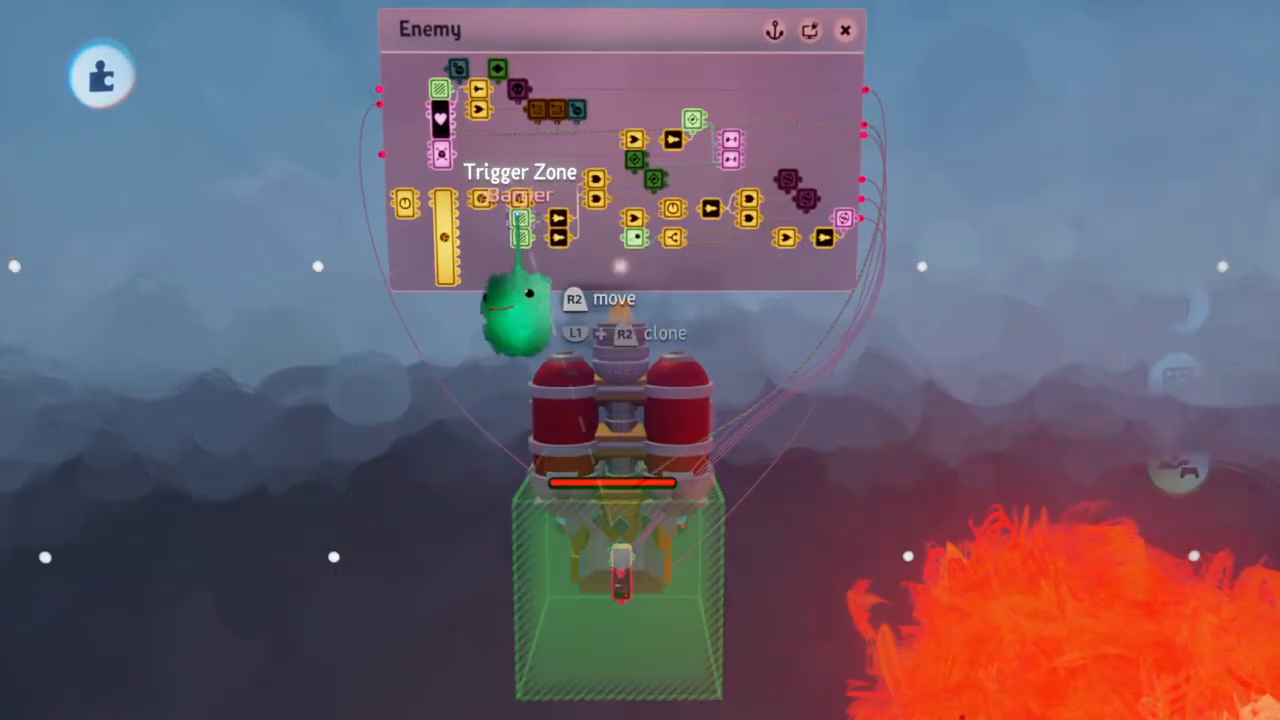
drag(623, 674, 864, 553)
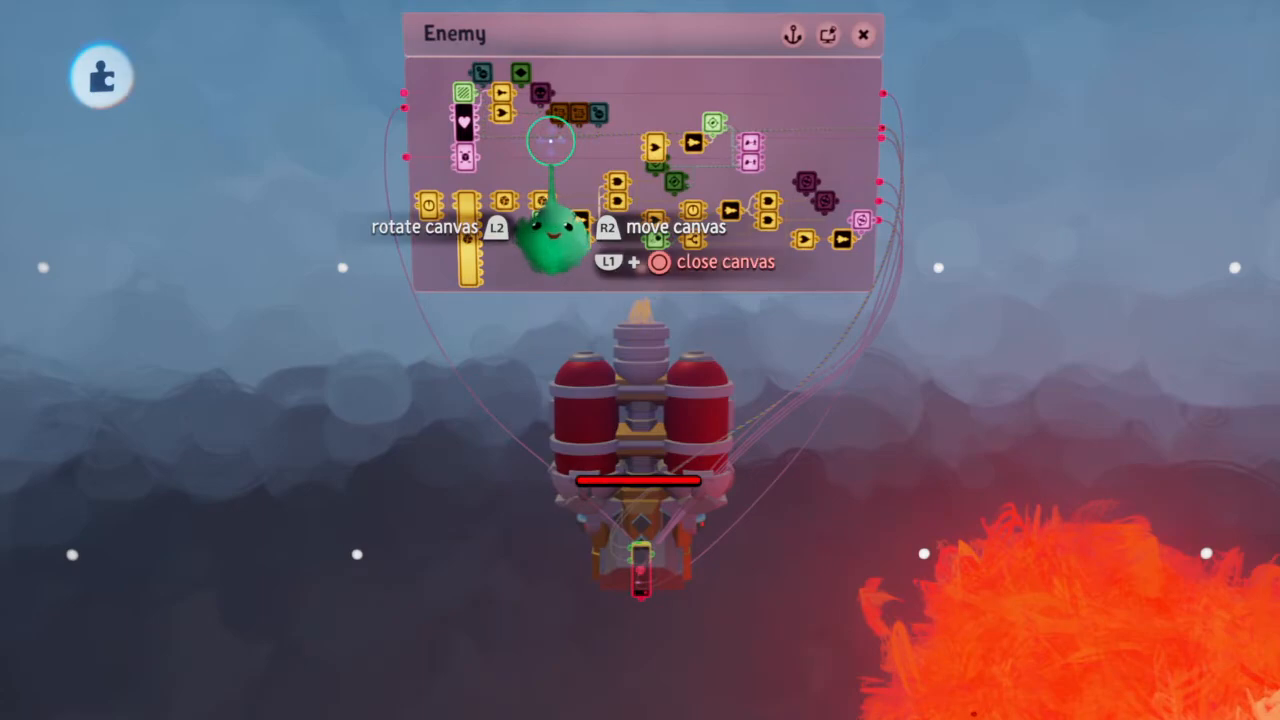
Review the Destroyer, Health Manager and remaining gadgets and wires in the Enemy microchip
scroll(543, 97, up, 5)
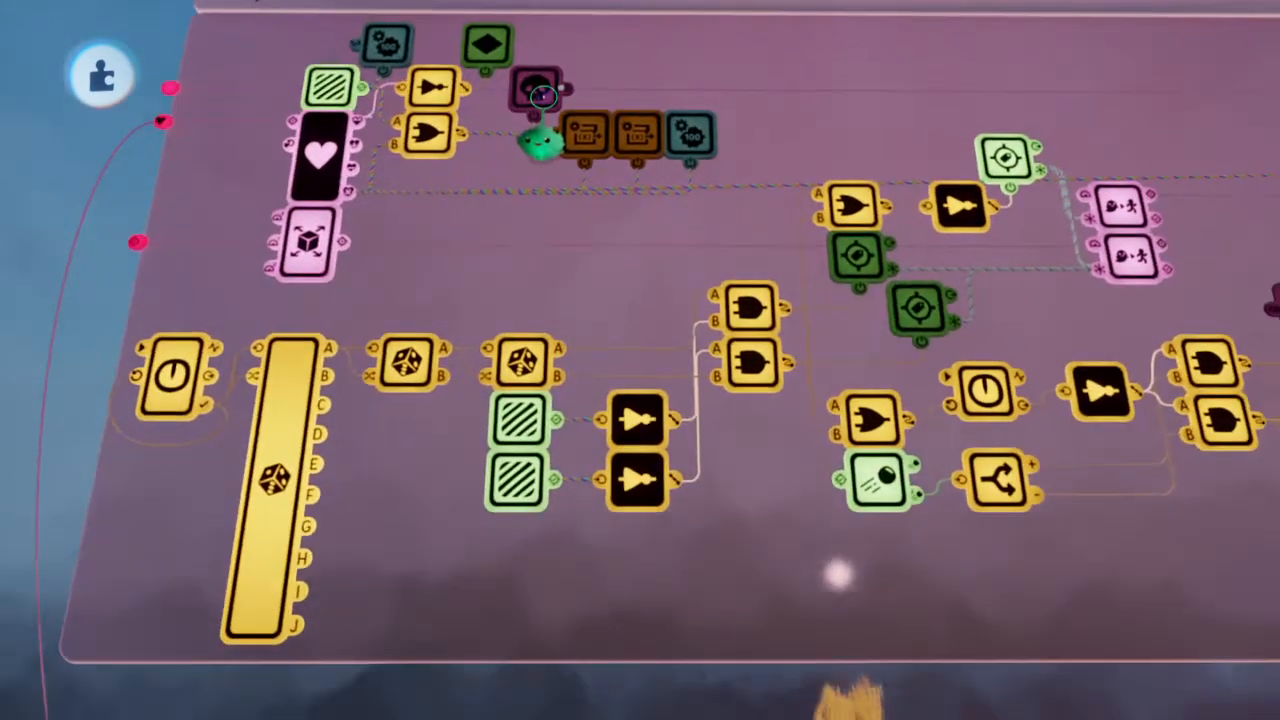
scroll(543, 130, down, 4)
scroll(543, 128, up, 3)
scroll(540, 130, down, 4)
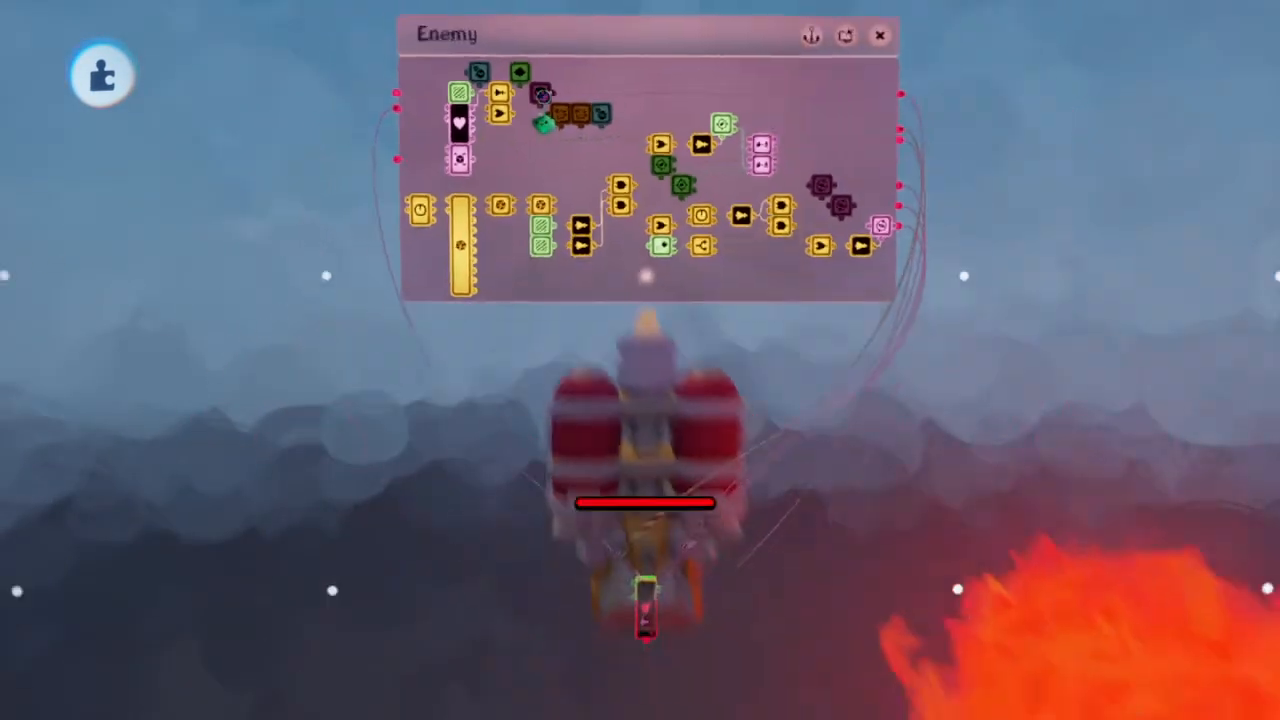
scroll(540, 130, up, 4)
scroll(541, 95, down, 4)
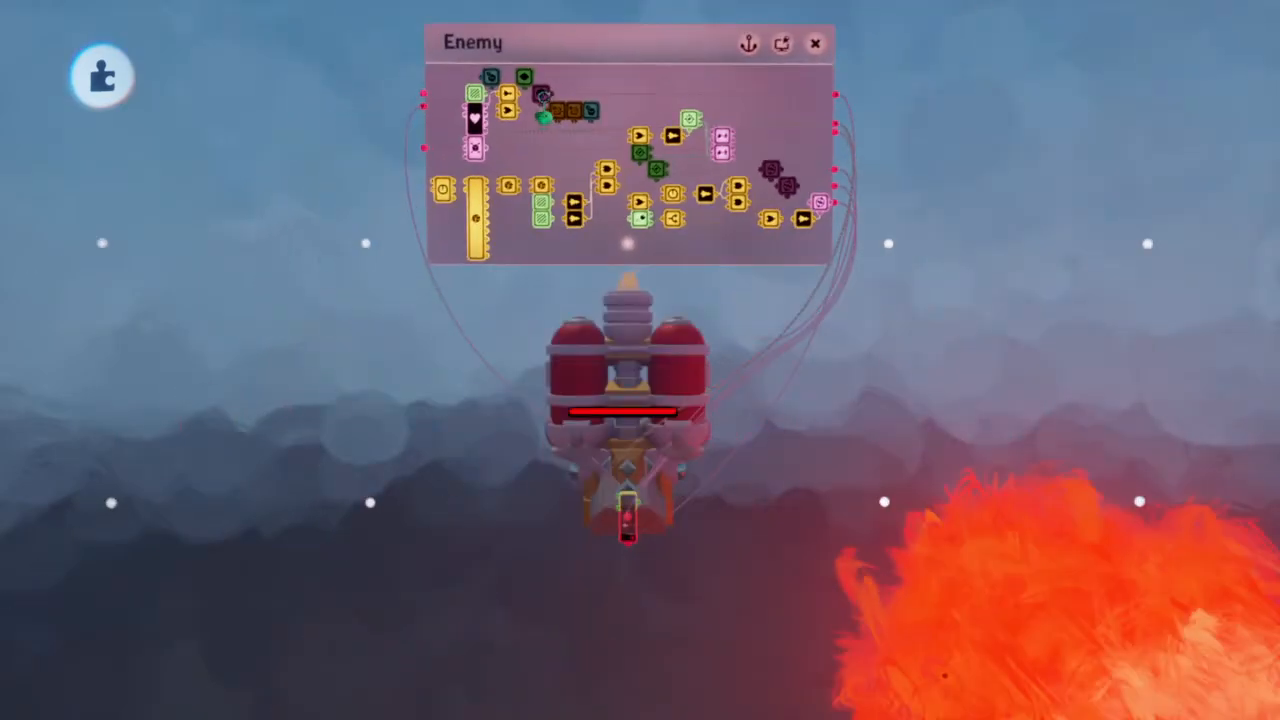
middle_drag(543, 97, 749, 365)
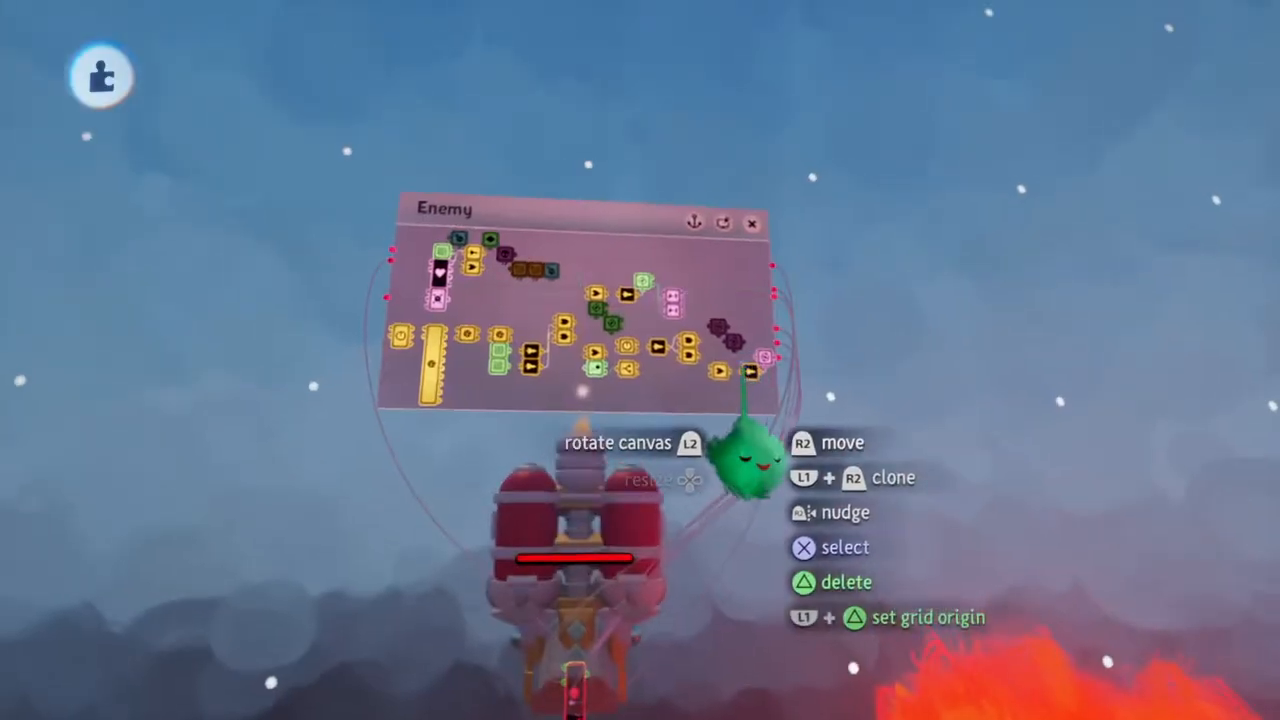
scroll(520, 288, up, 5)
scroll(498, 293, down, 2)
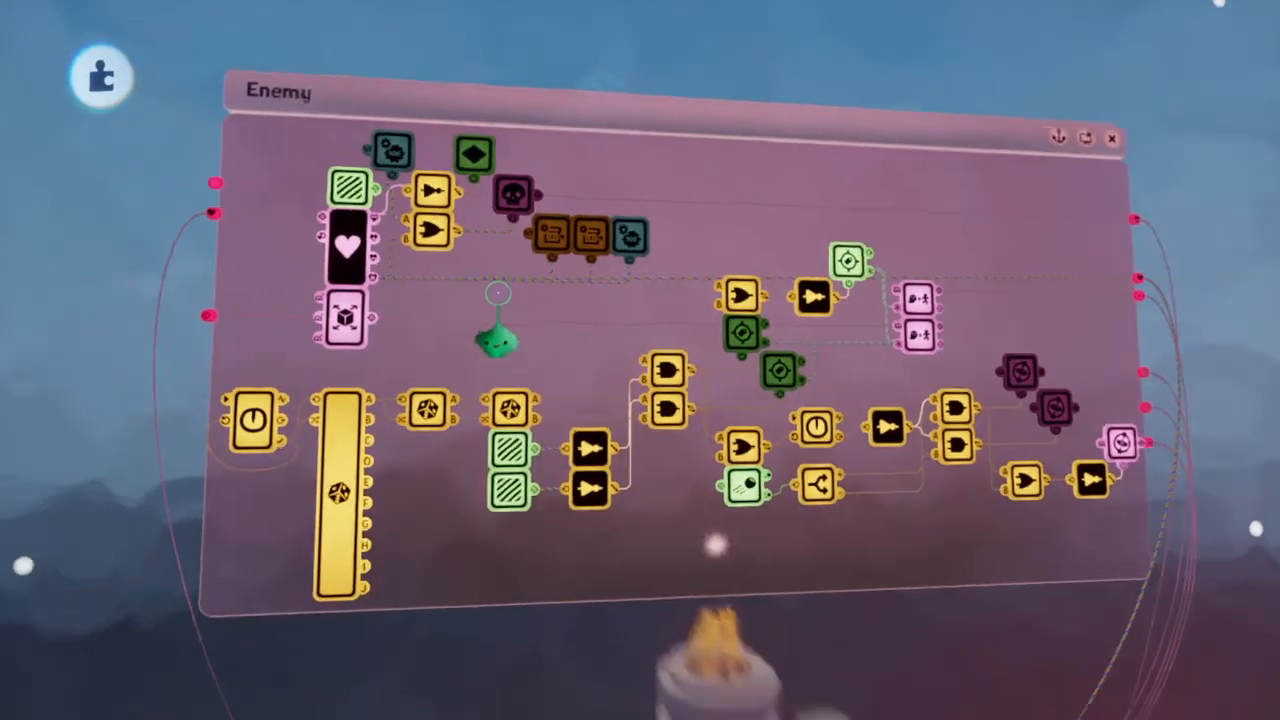
middle_drag(498, 293, 598, 291)
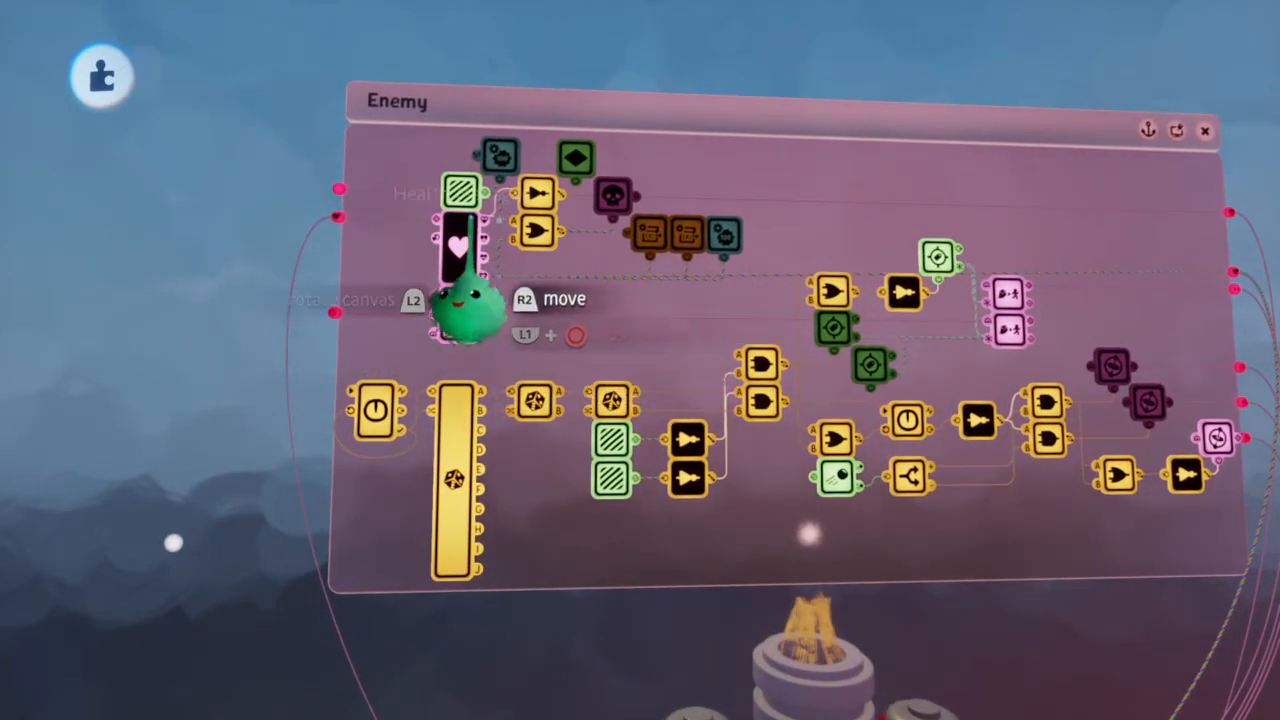
Refine the positioning grid to 8 and move the health bar's microchip from the ship's nose to midway between the red tanks
scroll(460, 425, down, 2)
middle_drag(457, 429, 694, 580)
scroll(694, 580, up, 2)
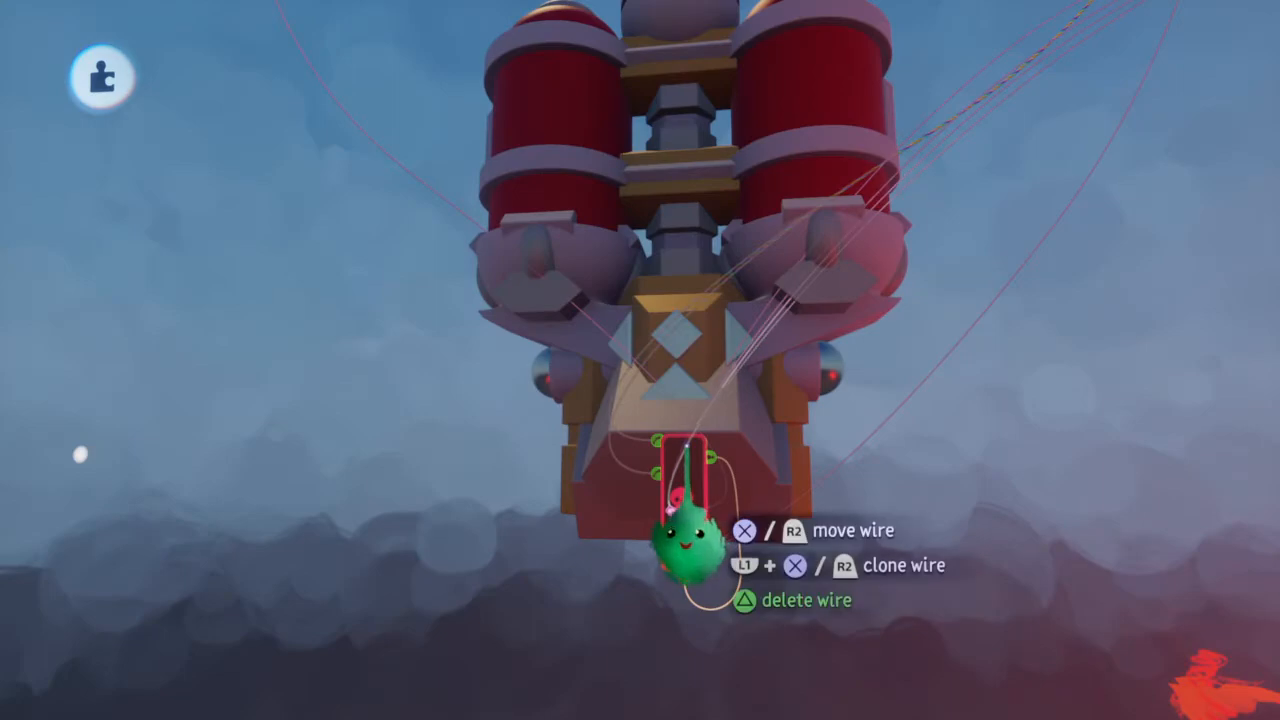
middle_drag(714, 468, 686, 490)
drag(686, 480, 686, 462)
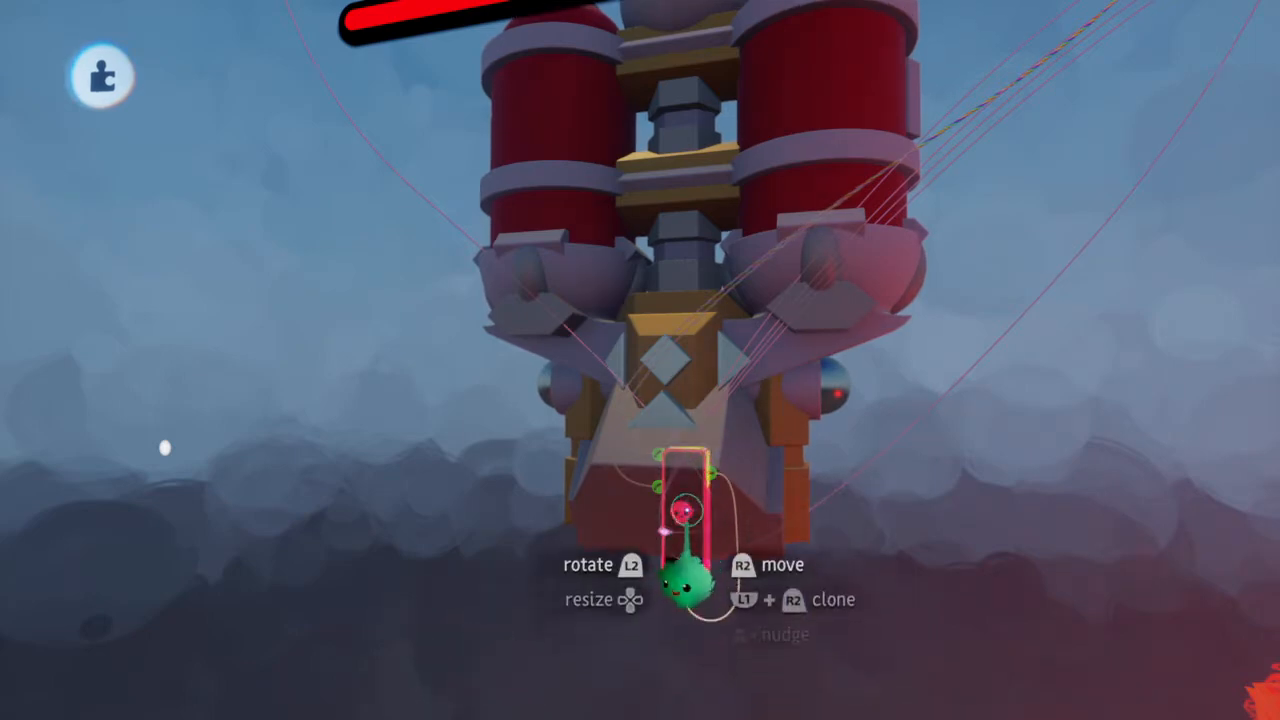
scroll(686, 540, down, 5)
drag(686, 525, 686, 512)
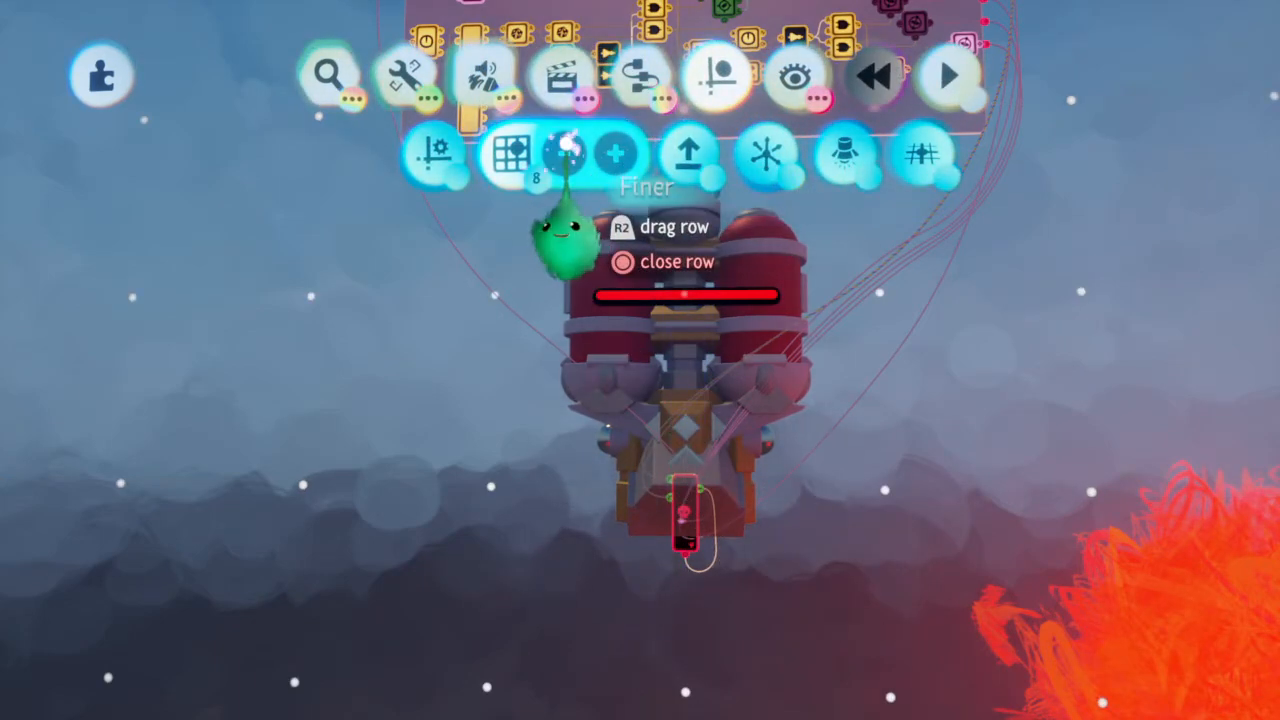
drag(694, 543, 686, 486)
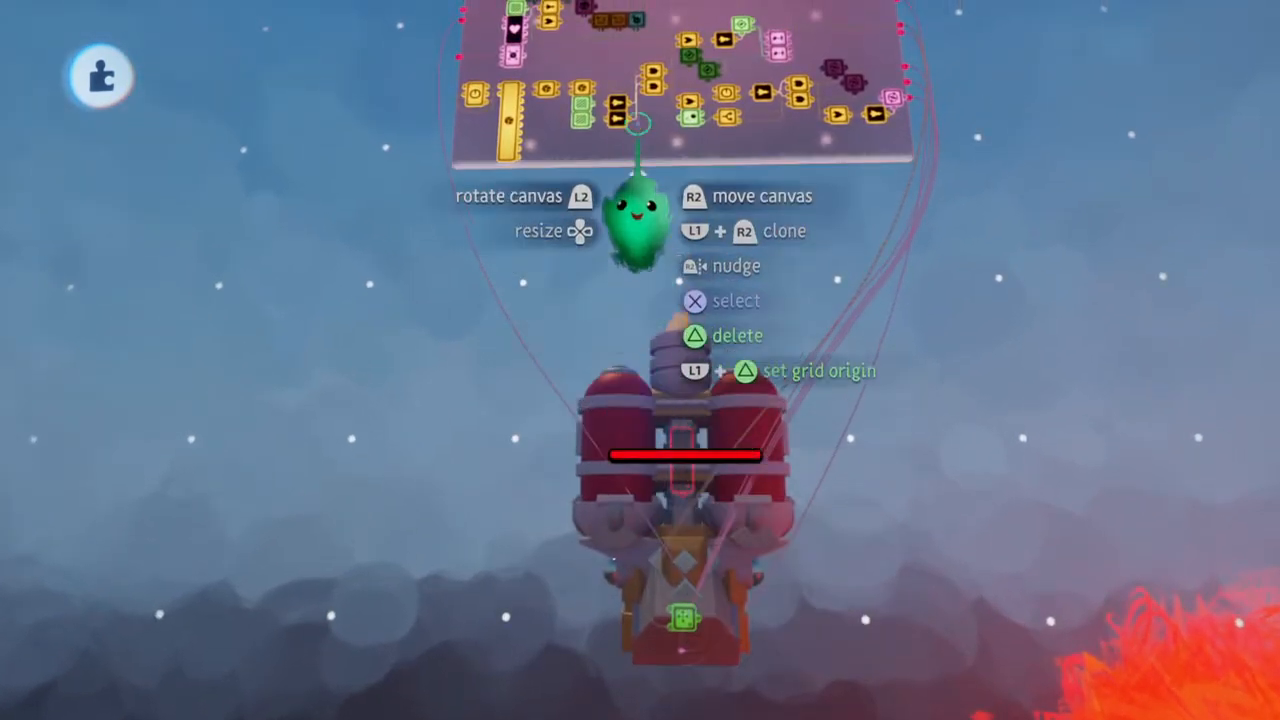
Open and close the Movement Sensor's properties in the Enemy microchip and wire the sensor to the ship
drag(672, 145, 676, 145)
drag(640, 322, 657, 357)
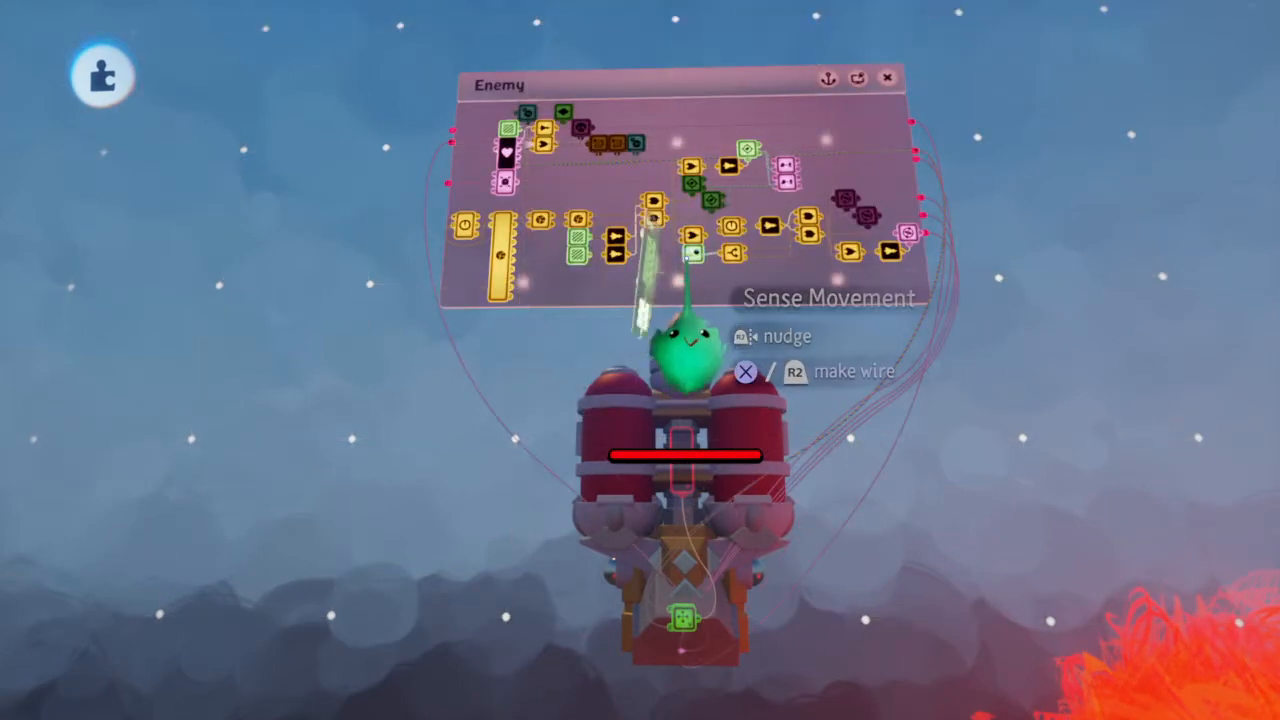
click(688, 345)
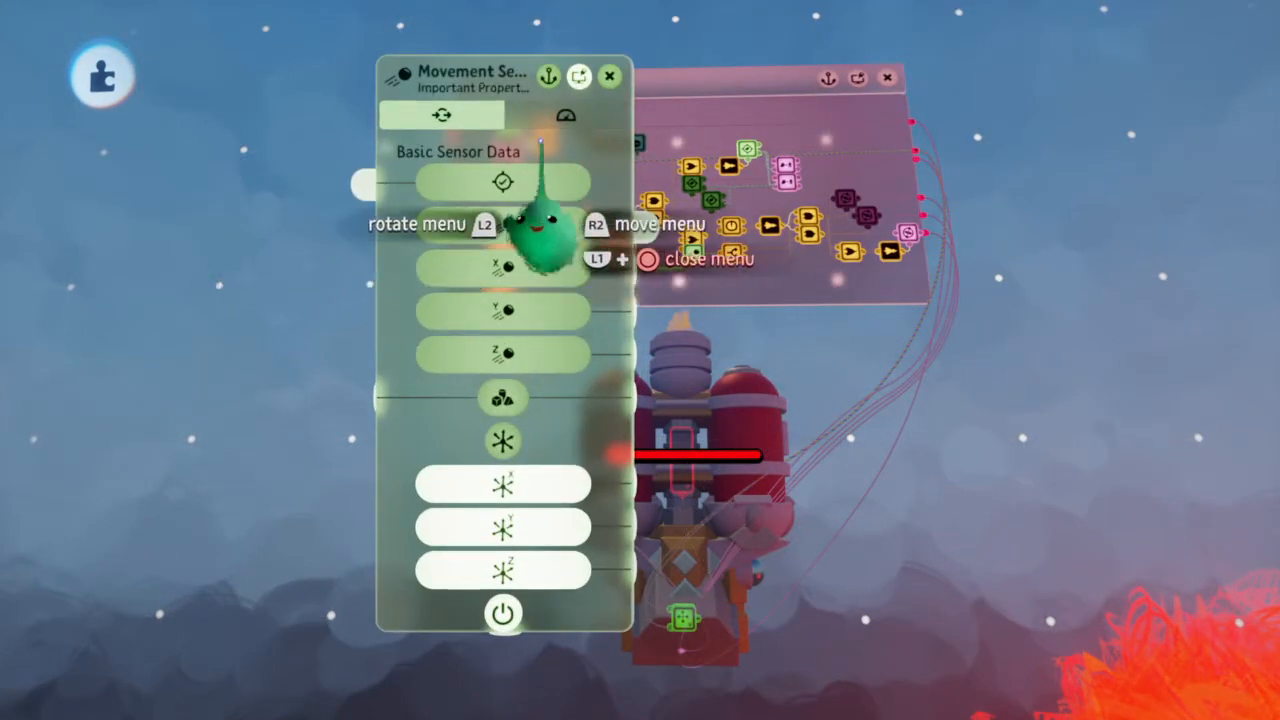
click(609, 77)
click(681, 256)
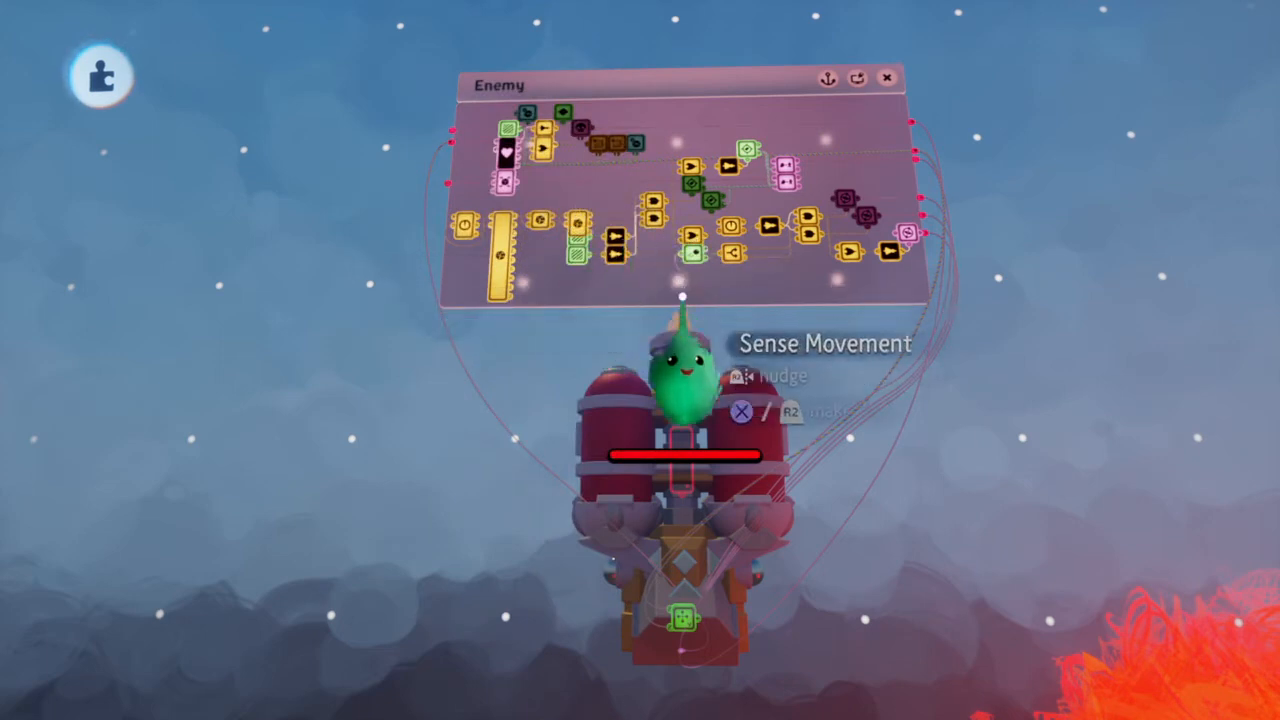
click(735, 495)
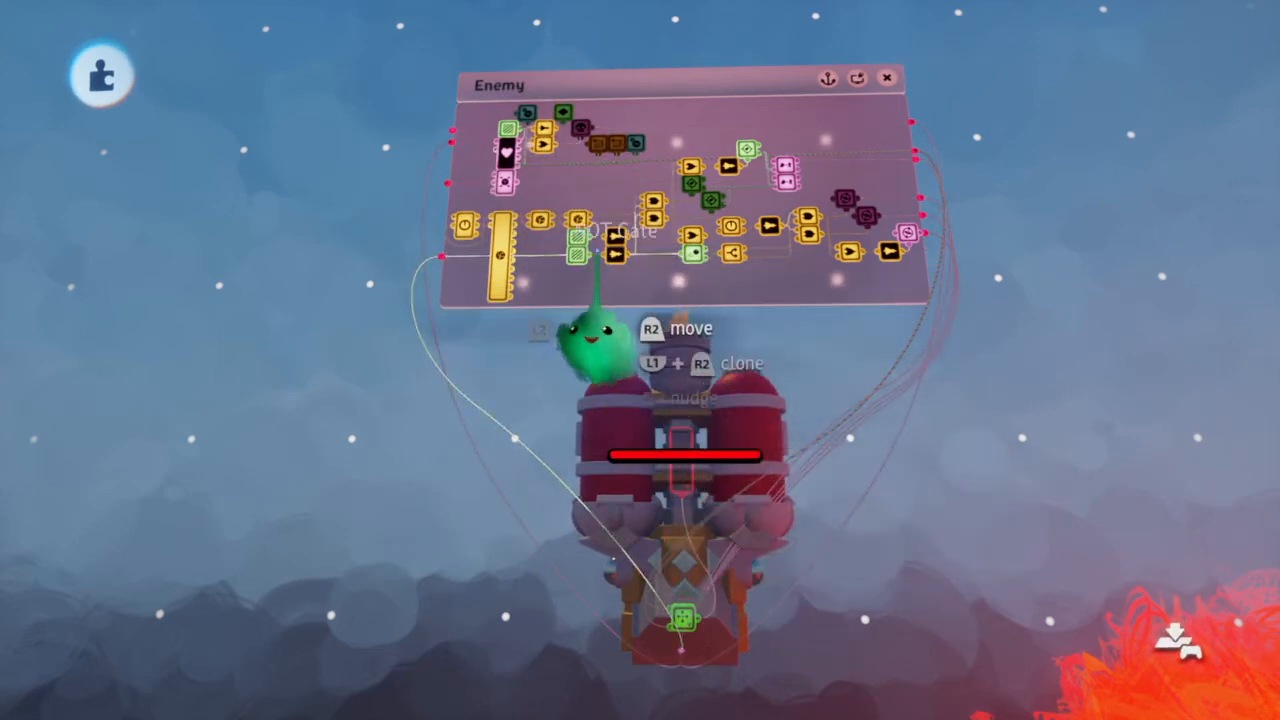
Move the two trigger zones on either side of the ship up one grid point, level with its body
click(572, 238)
drag(1049, 621, 1022, 438)
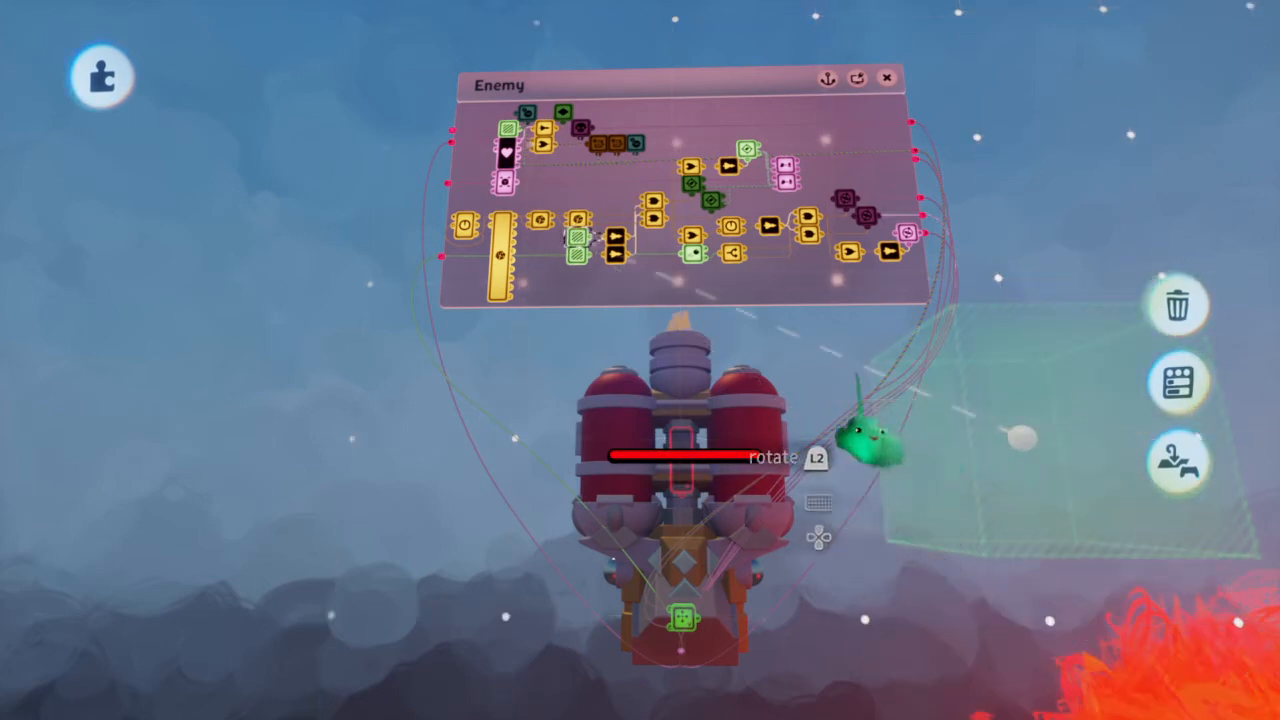
click(638, 270)
click(578, 250)
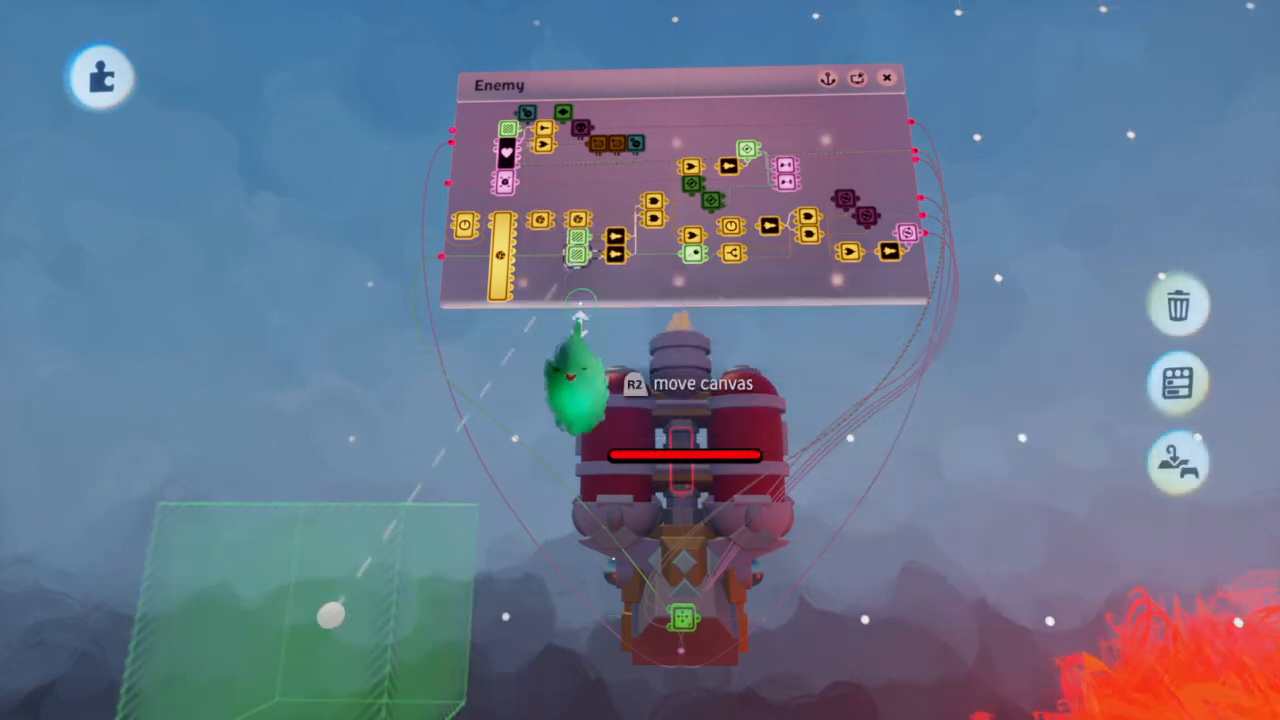
drag(333, 615, 353, 438)
click(405, 402)
Move the two side Tags up one grid point to match the raised trigger zones on either side of the ship
click(711, 200)
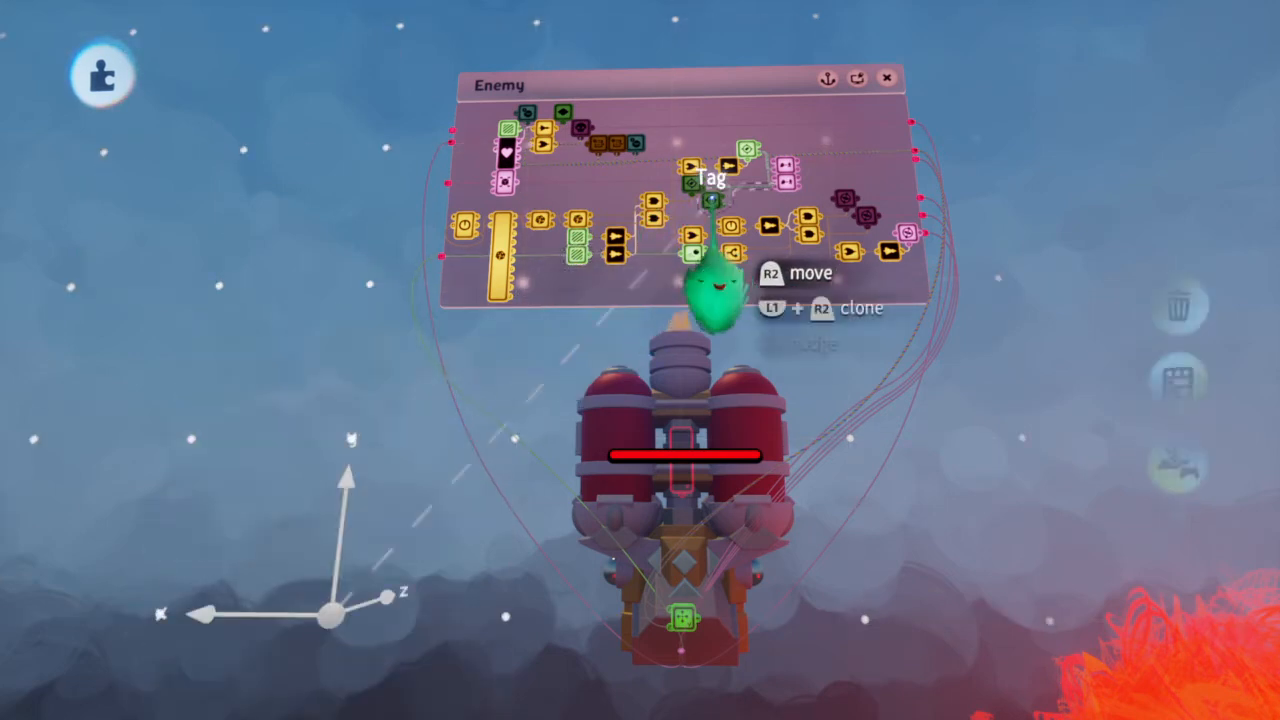
drag(331, 630, 350, 436)
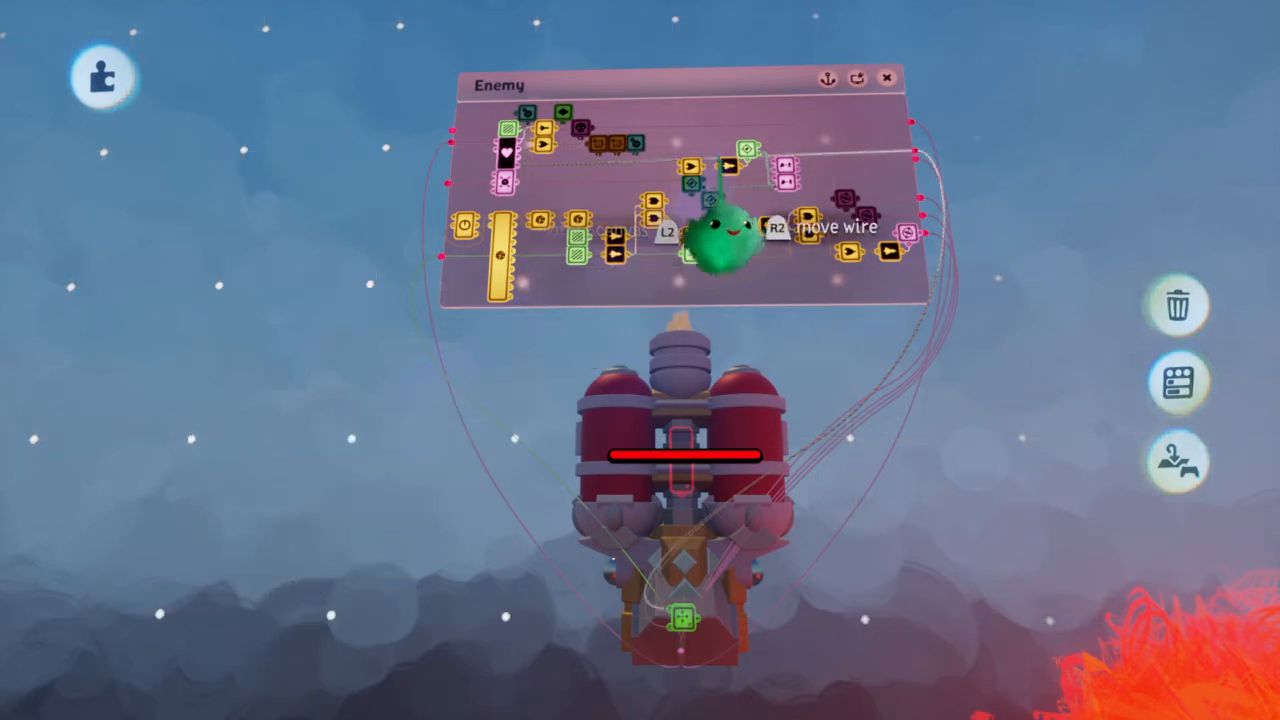
click(690, 268)
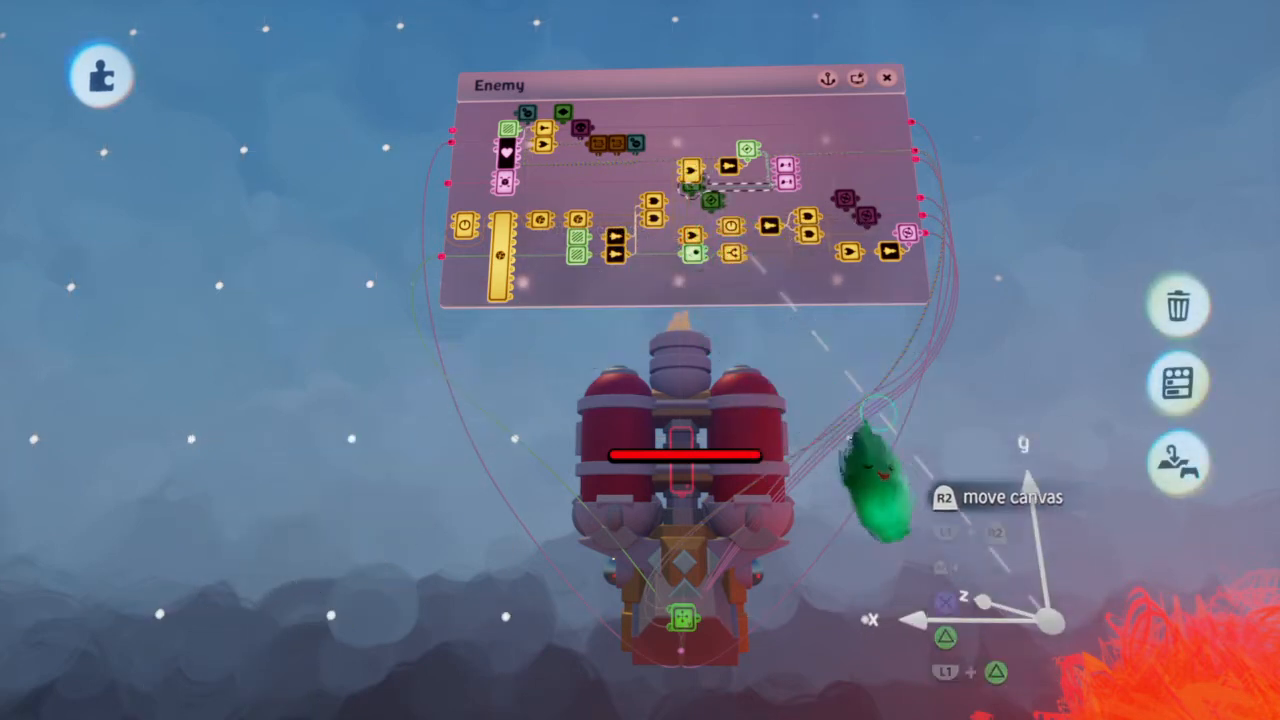
drag(1048, 621, 920, 423)
Select the third Tag at the ship's nose and move its scene position up toward the middle of the ship
click(745, 245)
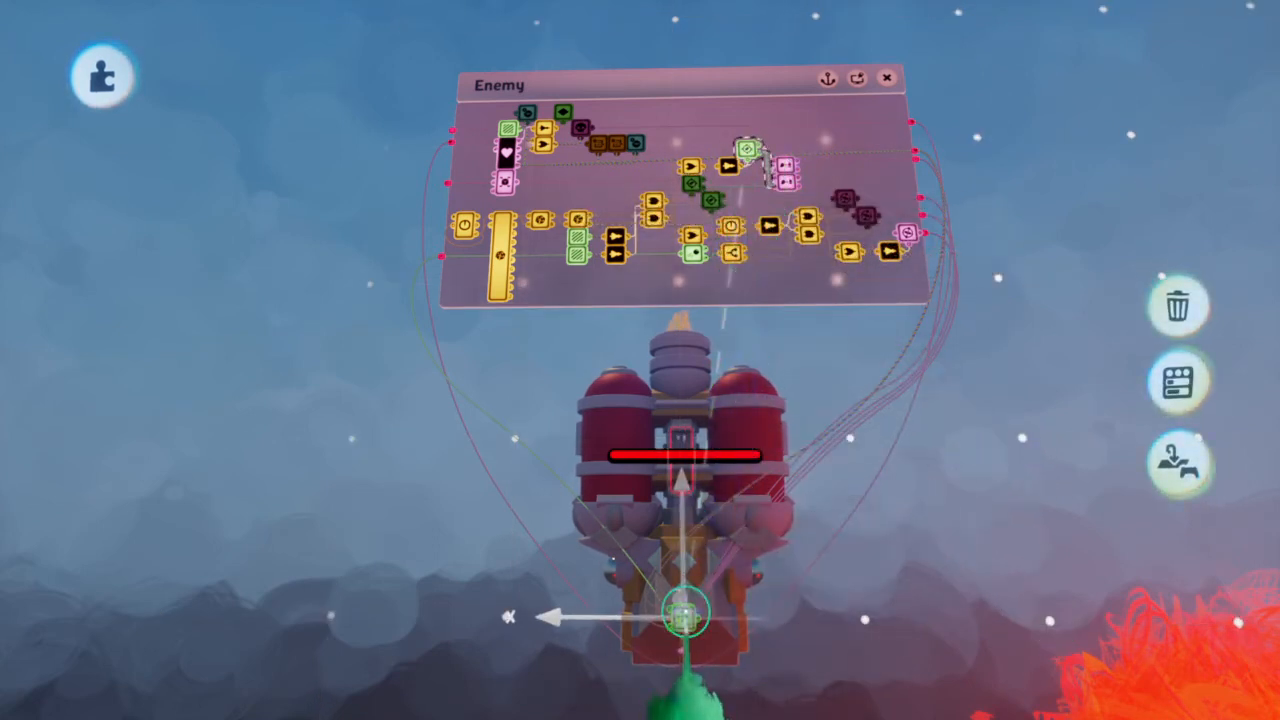
middle_drag(684, 620, 660, 640)
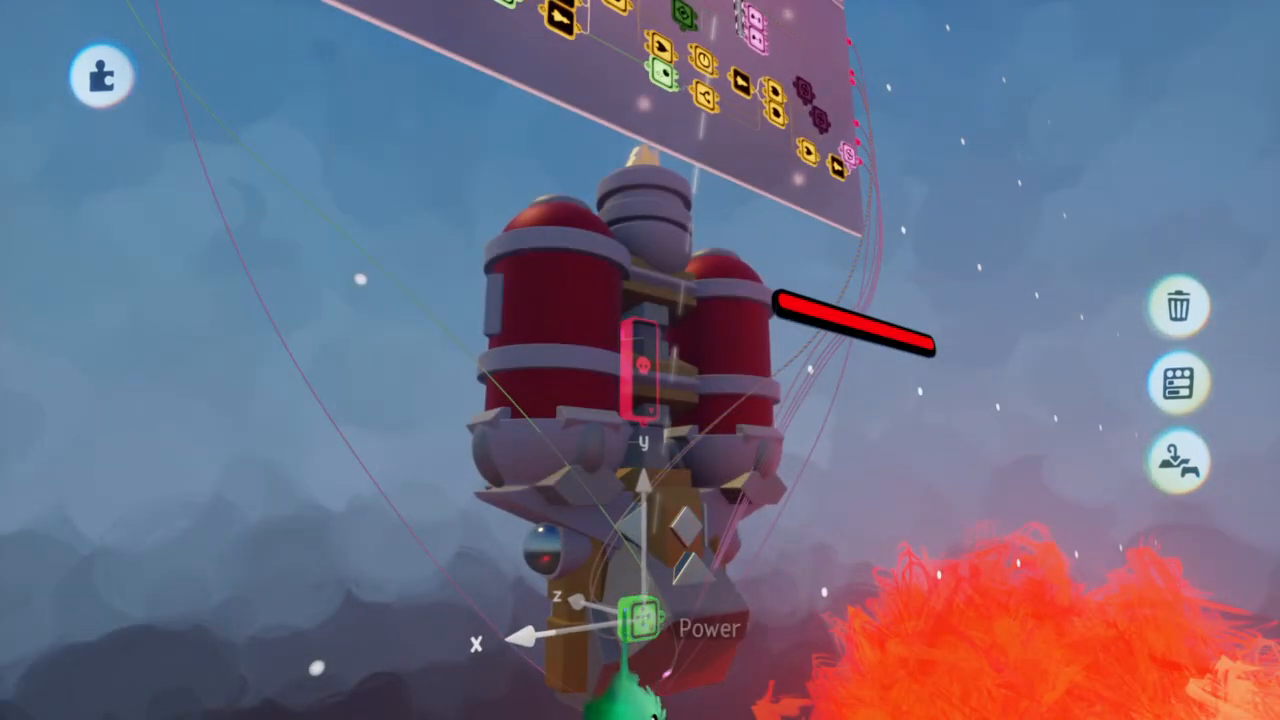
drag(660, 695, 648, 682)
drag(645, 545, 656, 348)
scroll(656, 330, down, 5)
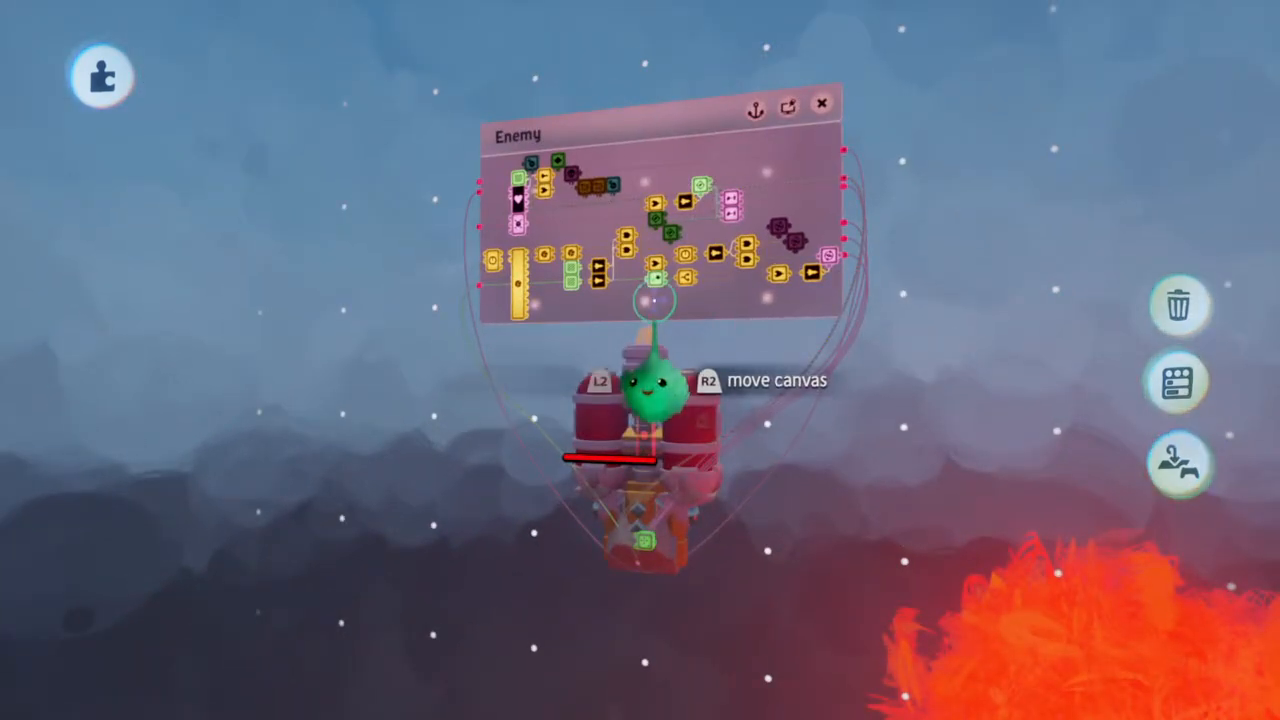
scroll(652, 316, down, 5)
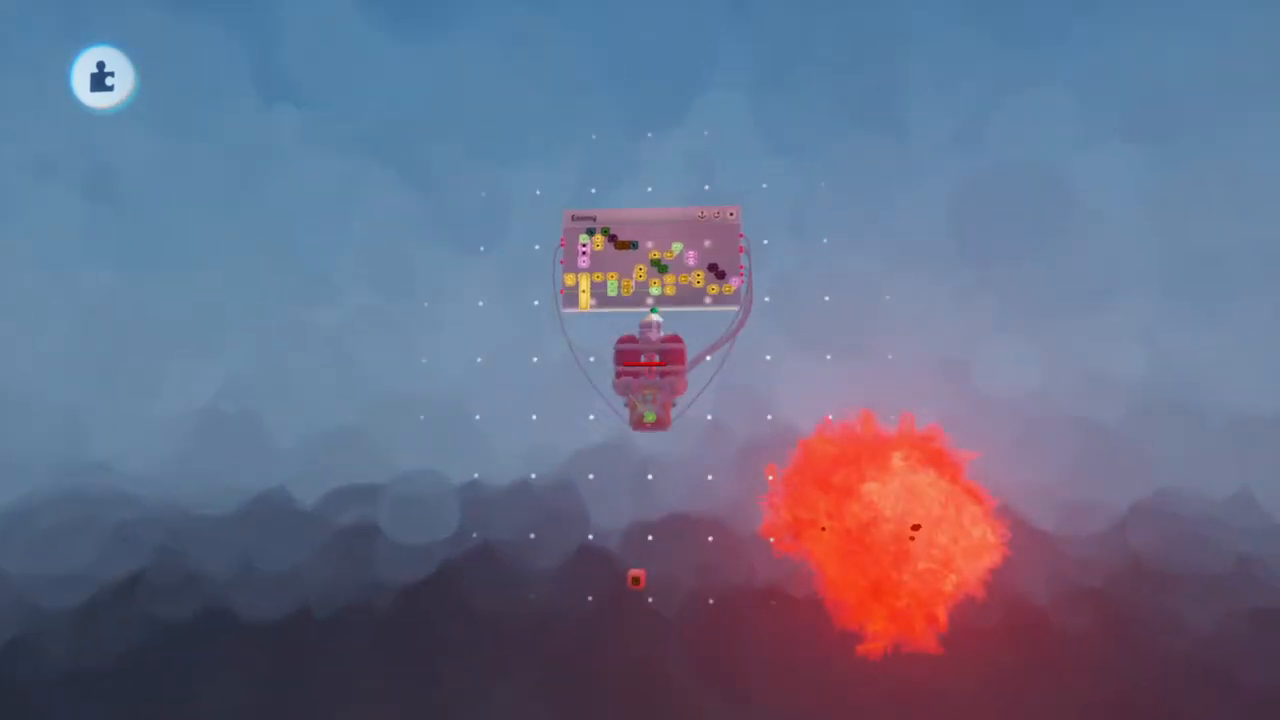
Run the scene briefly to test the enemy, and inspect how the Tags are wired to the two Followers
key(space)
key(space)
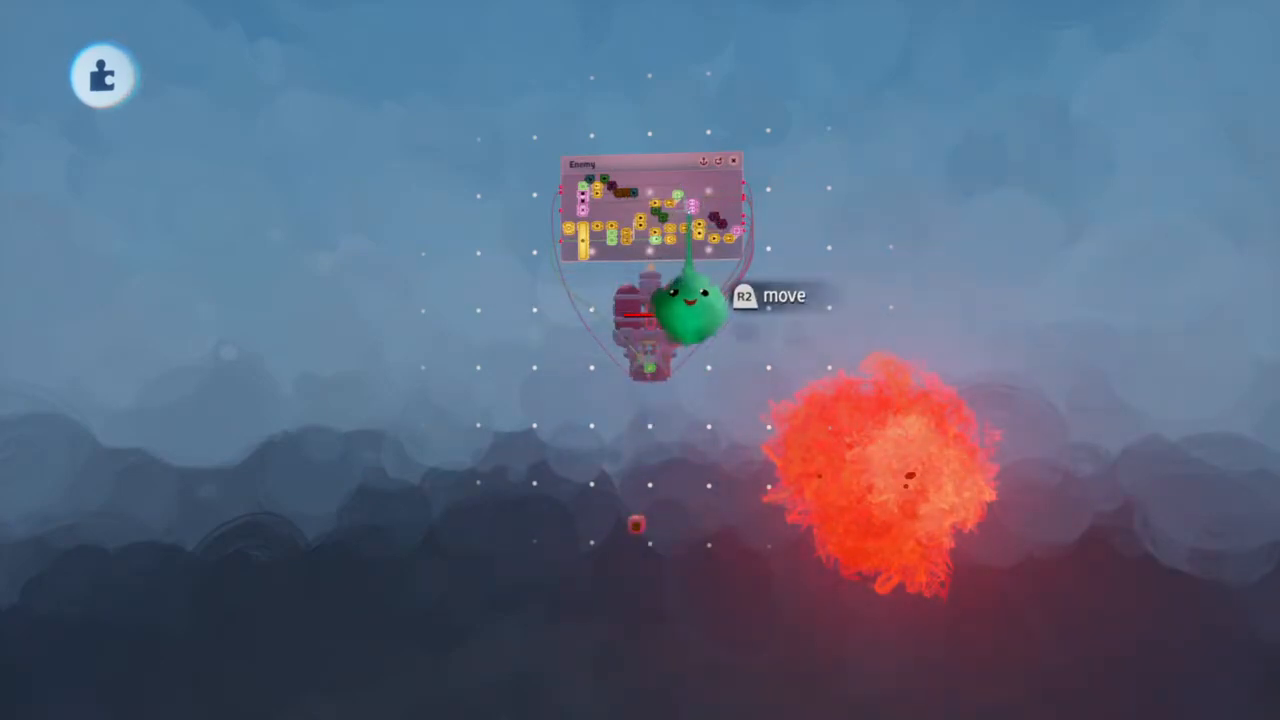
scroll(695, 245, up, 5)
scroll(694, 250, down, 2)
scroll(695, 250, up, 3)
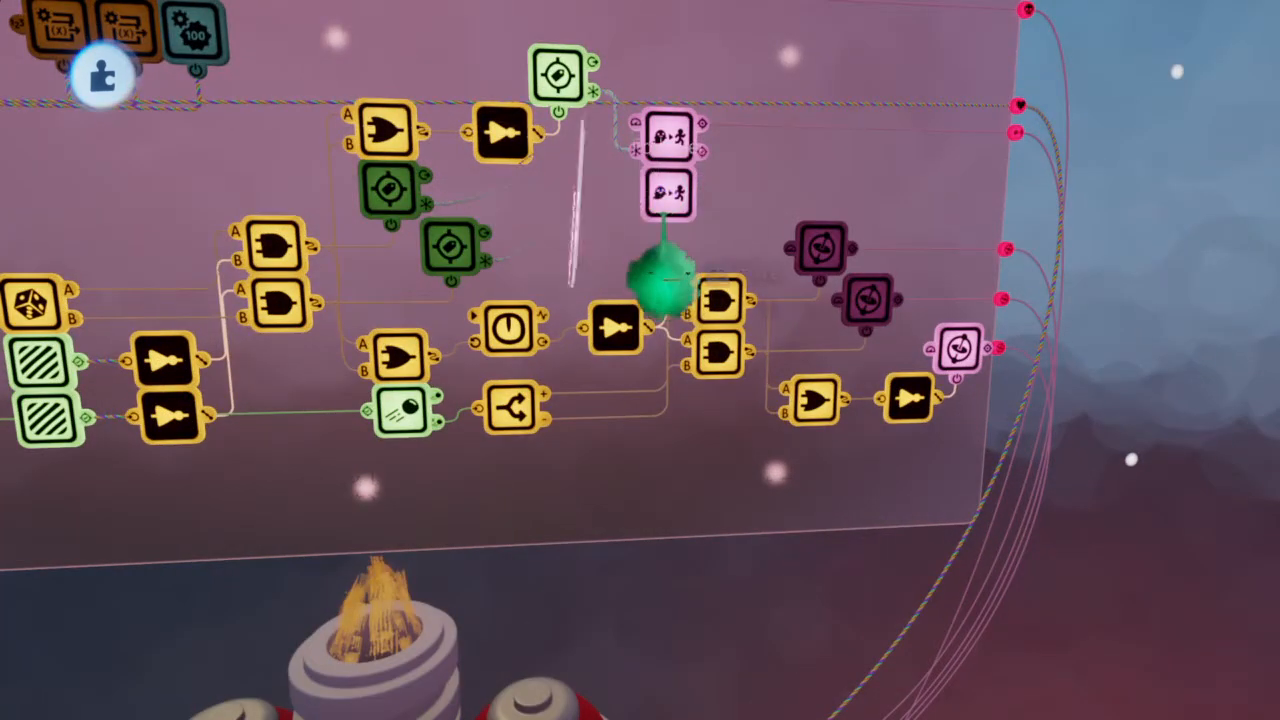
key(Escape)
scroll(645, 305, down, 6)
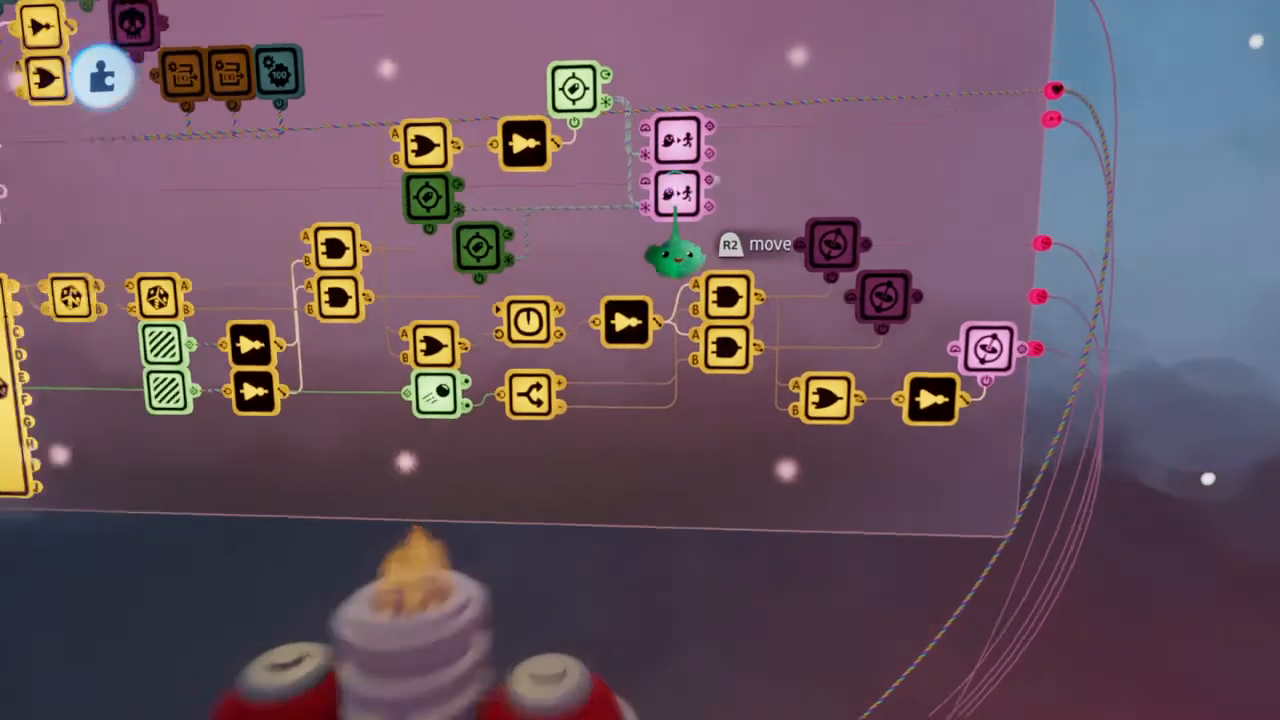
Test the enemy's movement again and review the second Follower's important properties
key(space)
key(space)
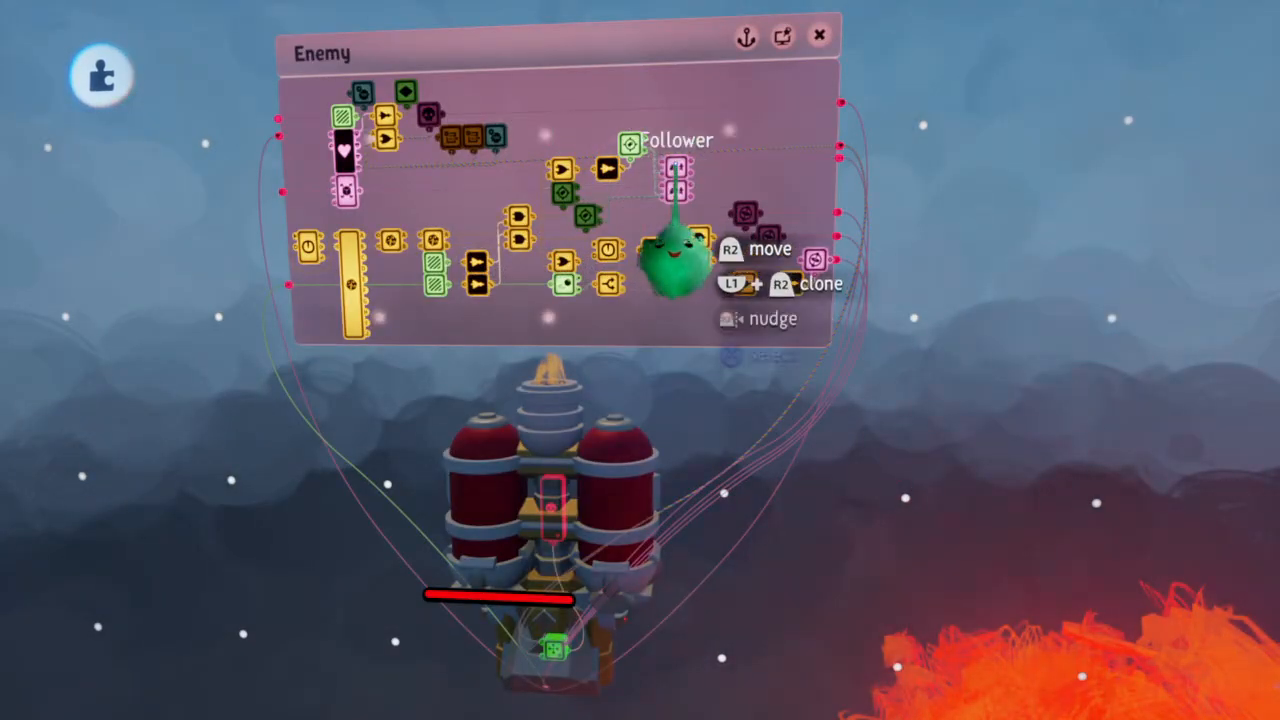
key(space)
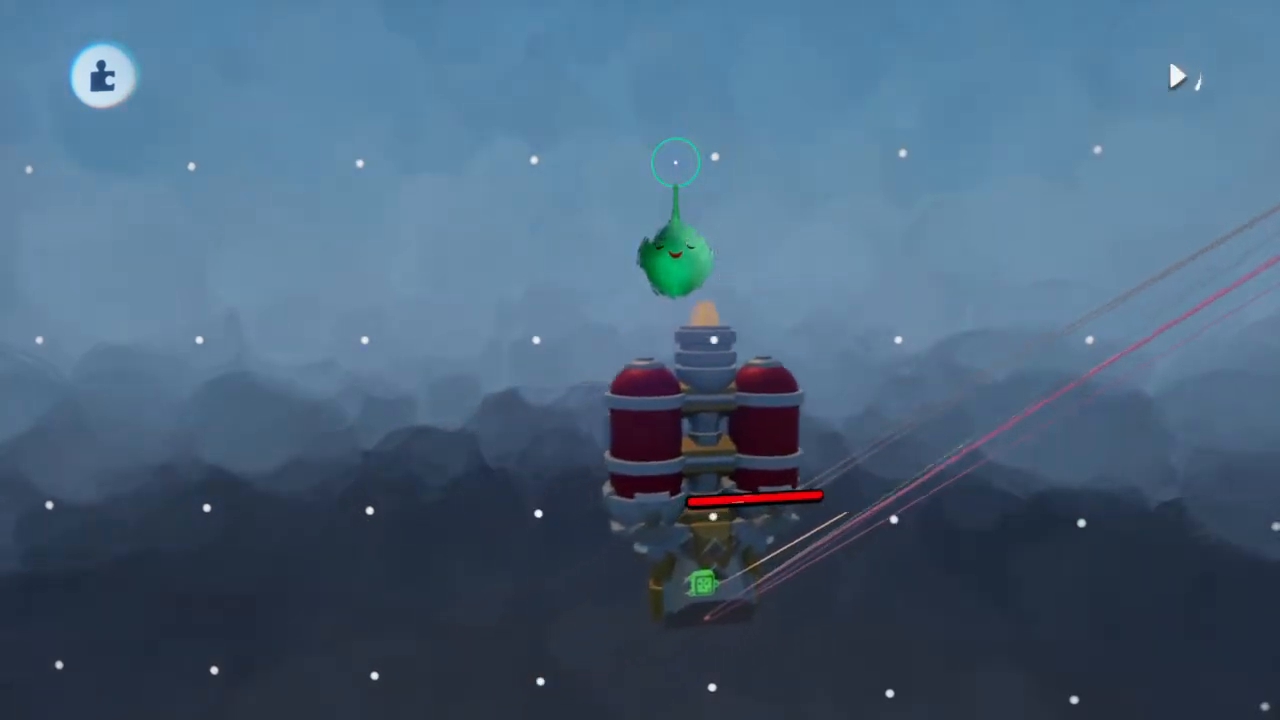
key(space)
scroll(670, 208, up, 3)
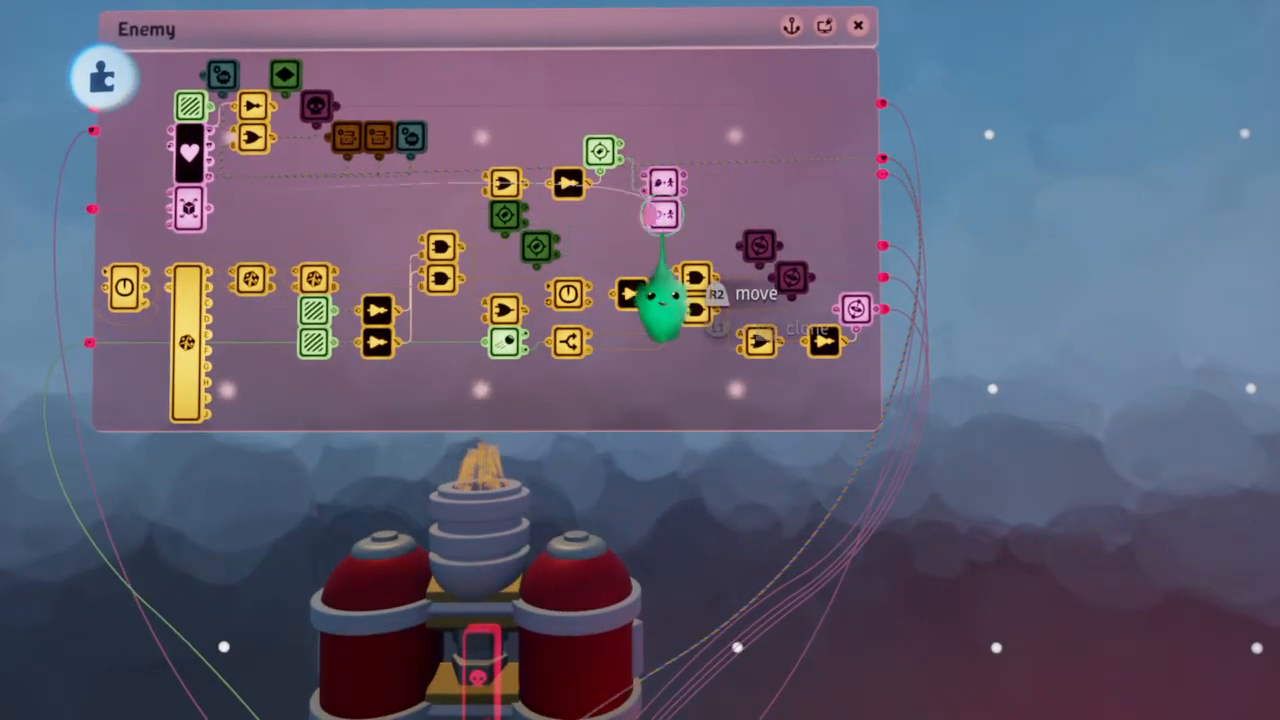
click(662, 214)
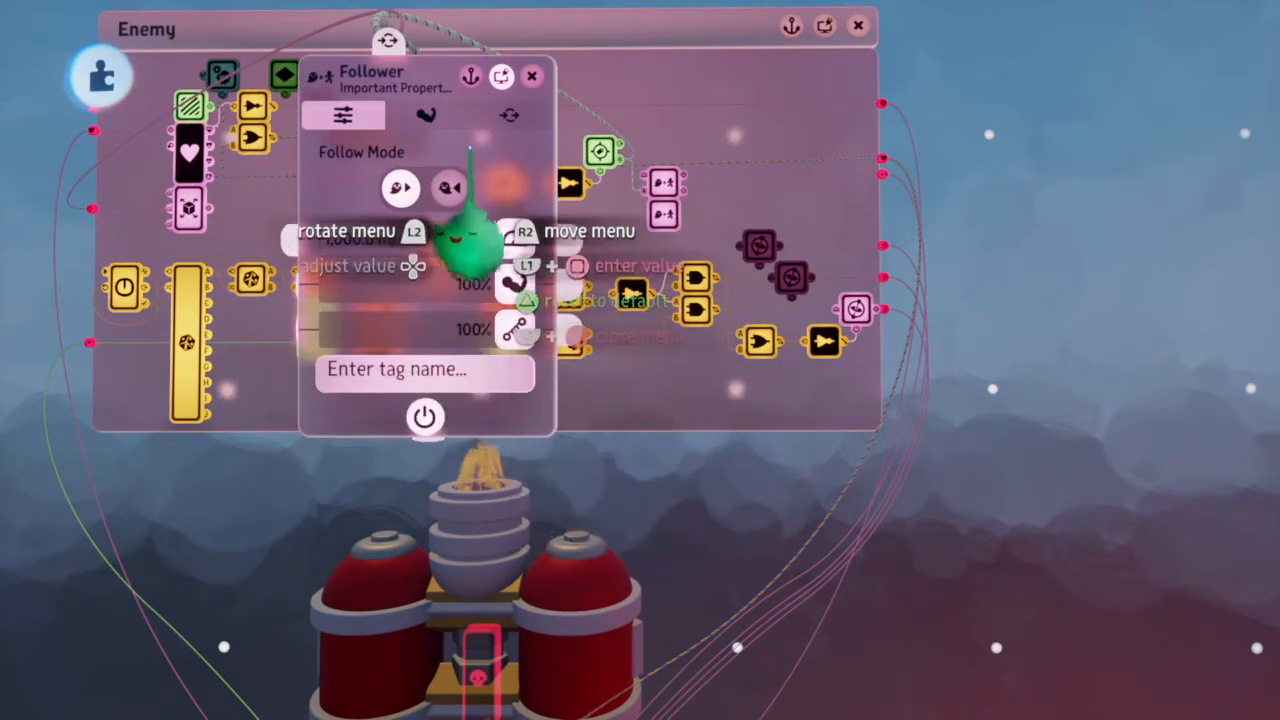
key(Escape)
scroll(667, 212, up, 5)
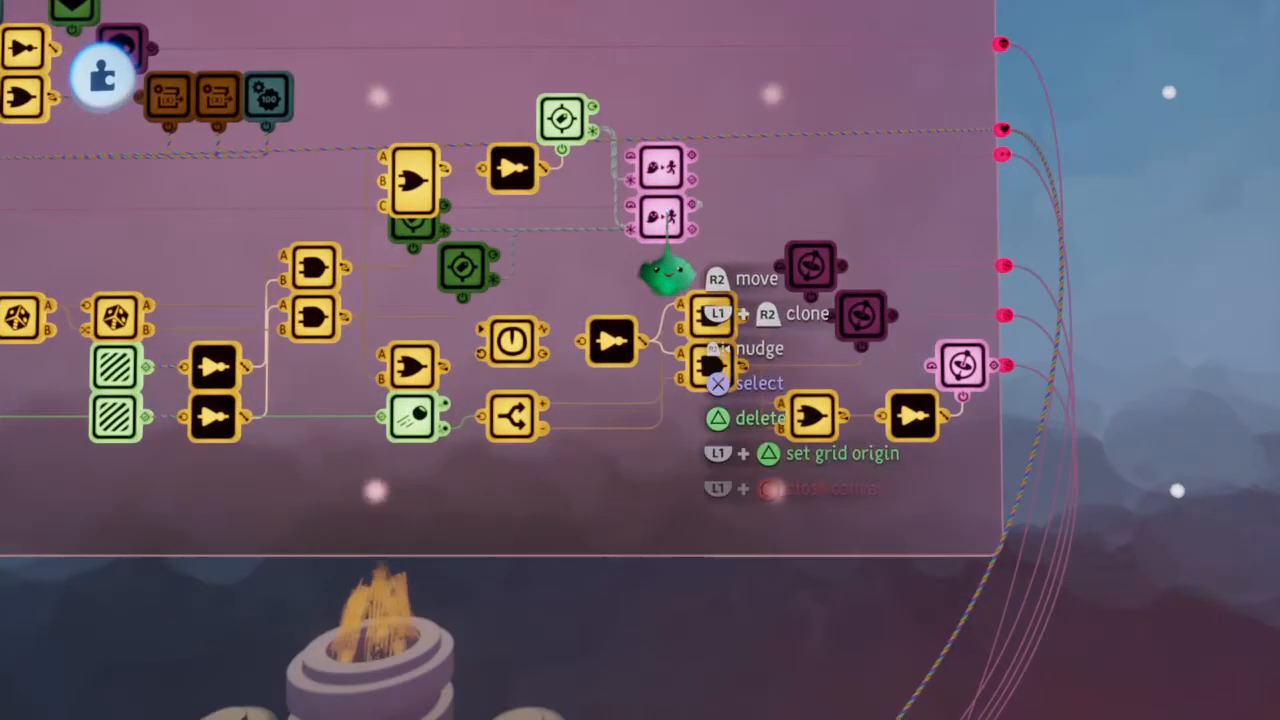
key(Tab)
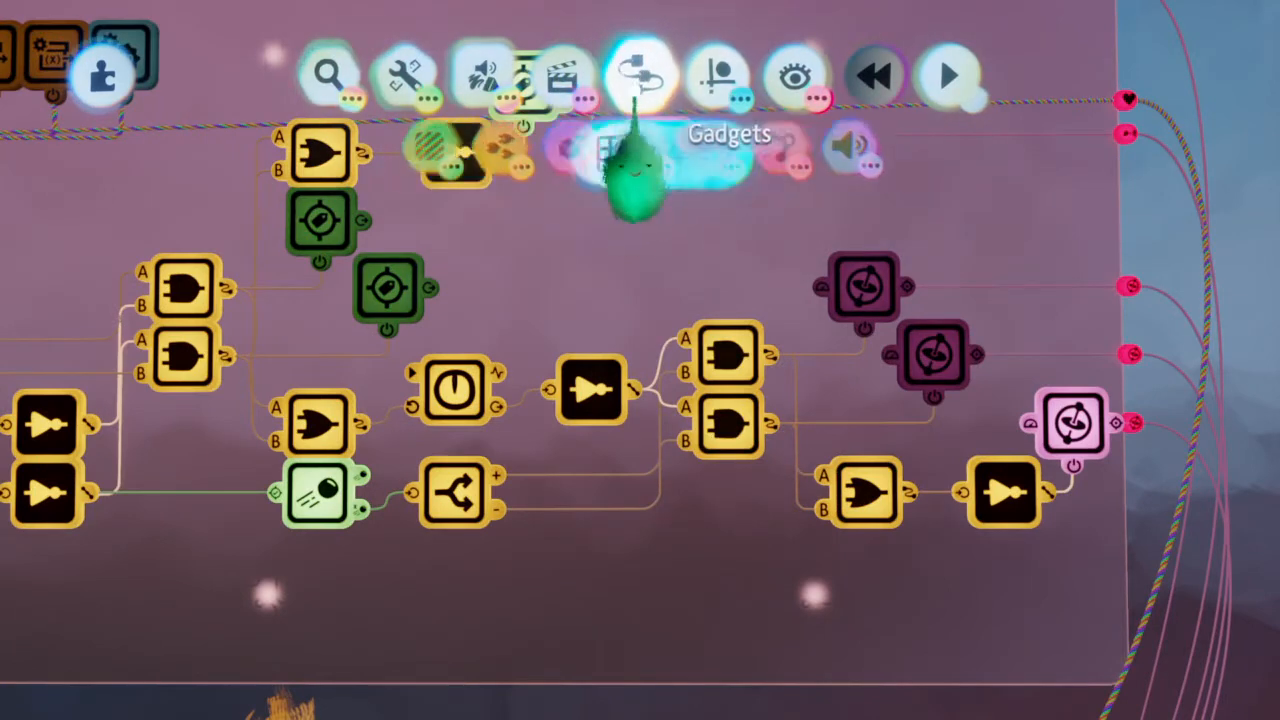
click(792, 84)
click(716, 84)
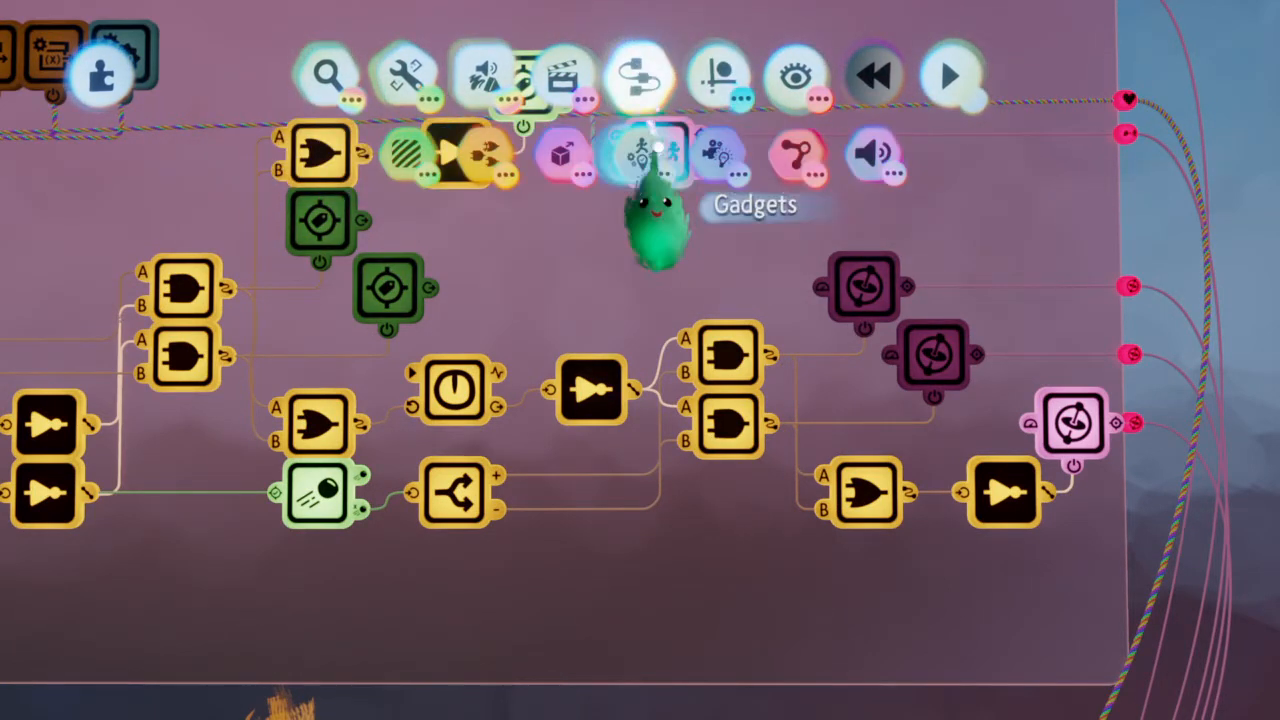
key(Tab)
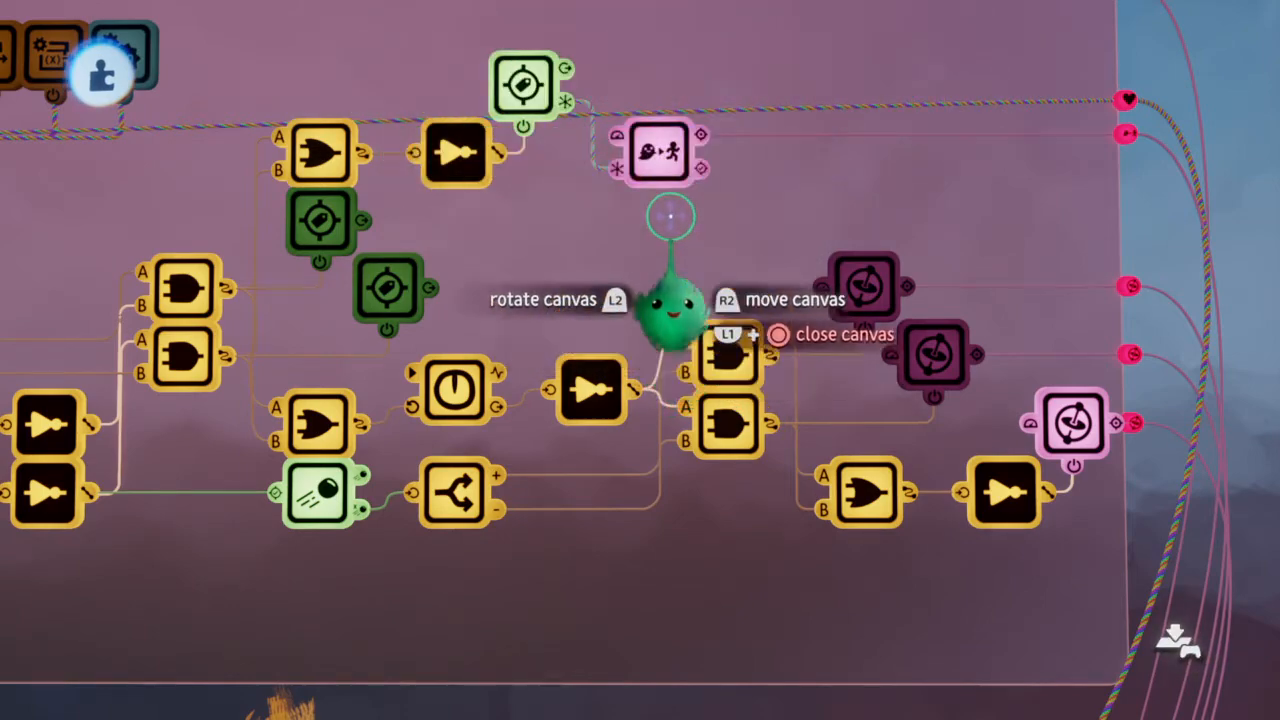
scroll(669, 218, down, 5)
key(ctrl+z)
scroll(671, 221, down, 4)
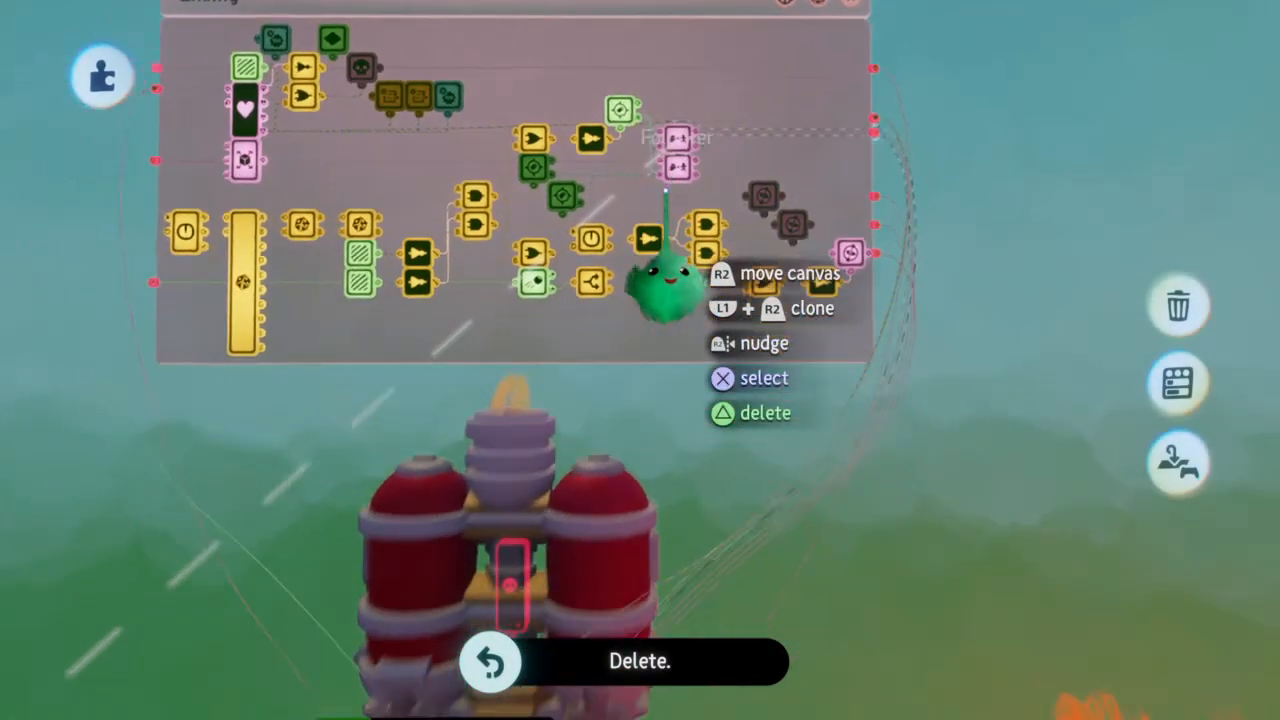
scroll(671, 190, down, 2)
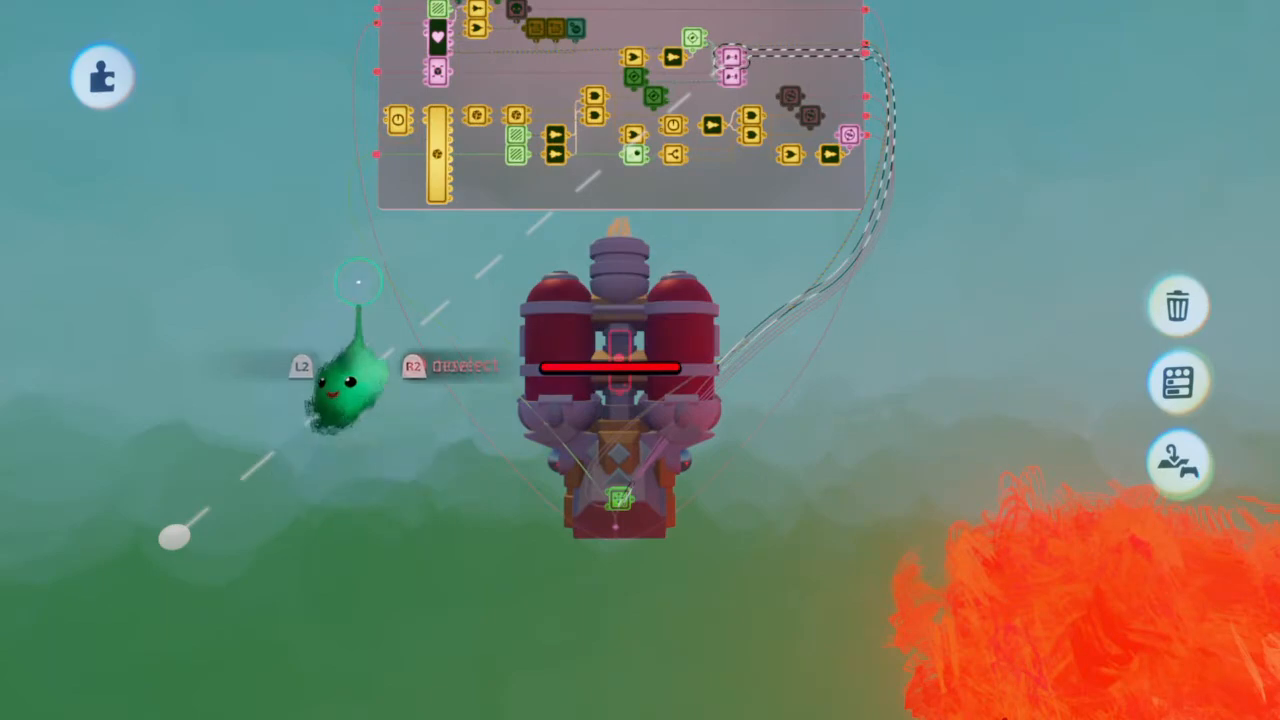
key(ctrl+z)
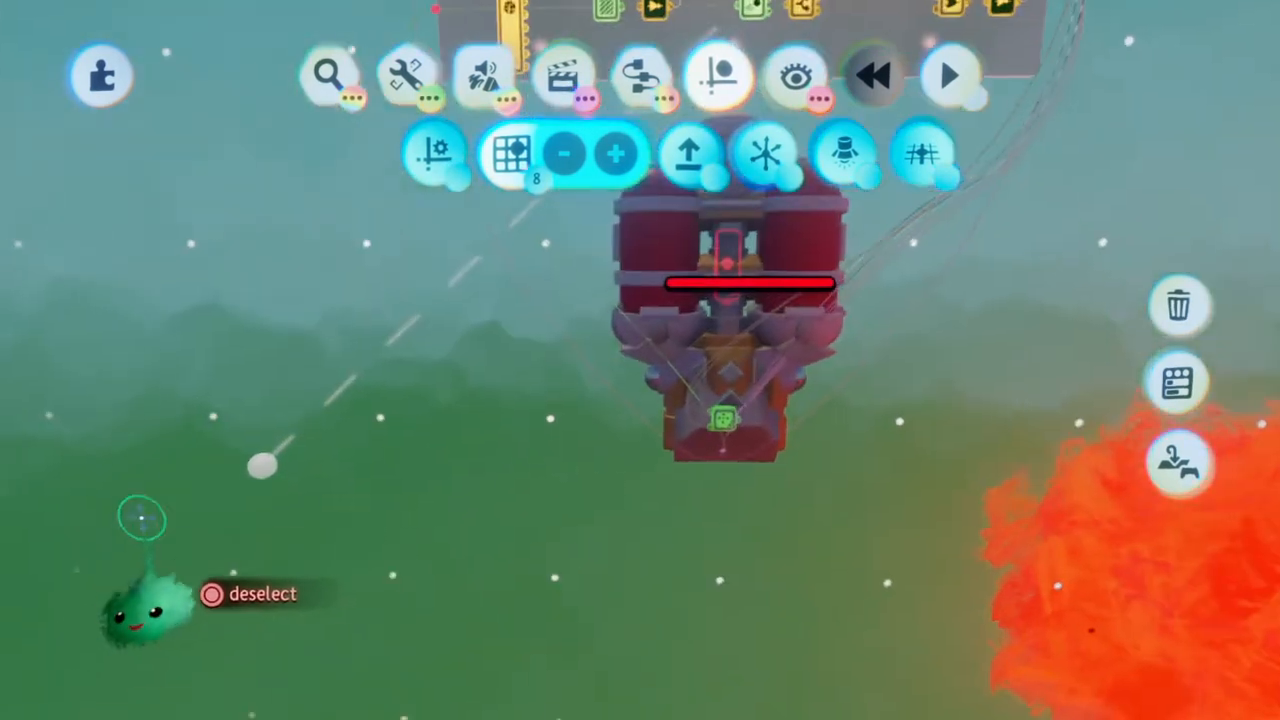
Move the second Follower's scene position toward the ship
drag(262, 465, 267, 484)
drag(350, 514, 777, 355)
scroll(778, 360, down, 3)
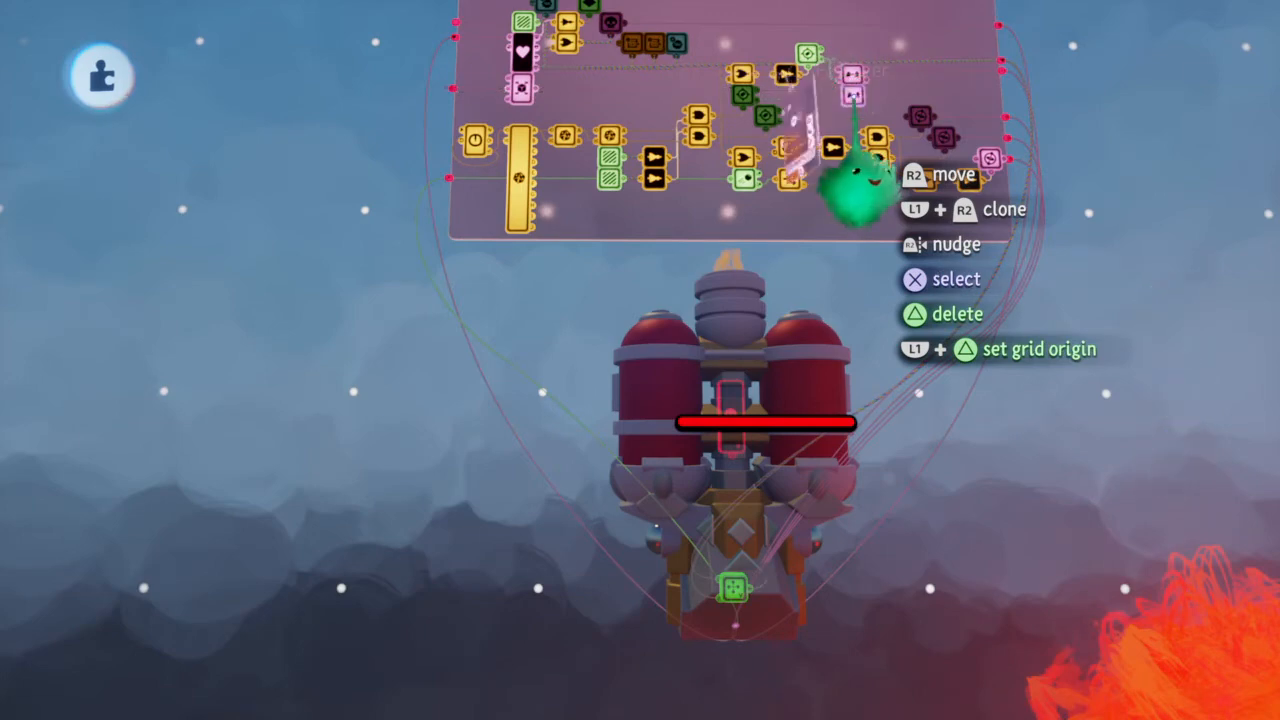
Check the second Follower's follow mode, speed and tag settings against the ship, and run the scene again
click(855, 188)
scroll(831, 207, down, 3)
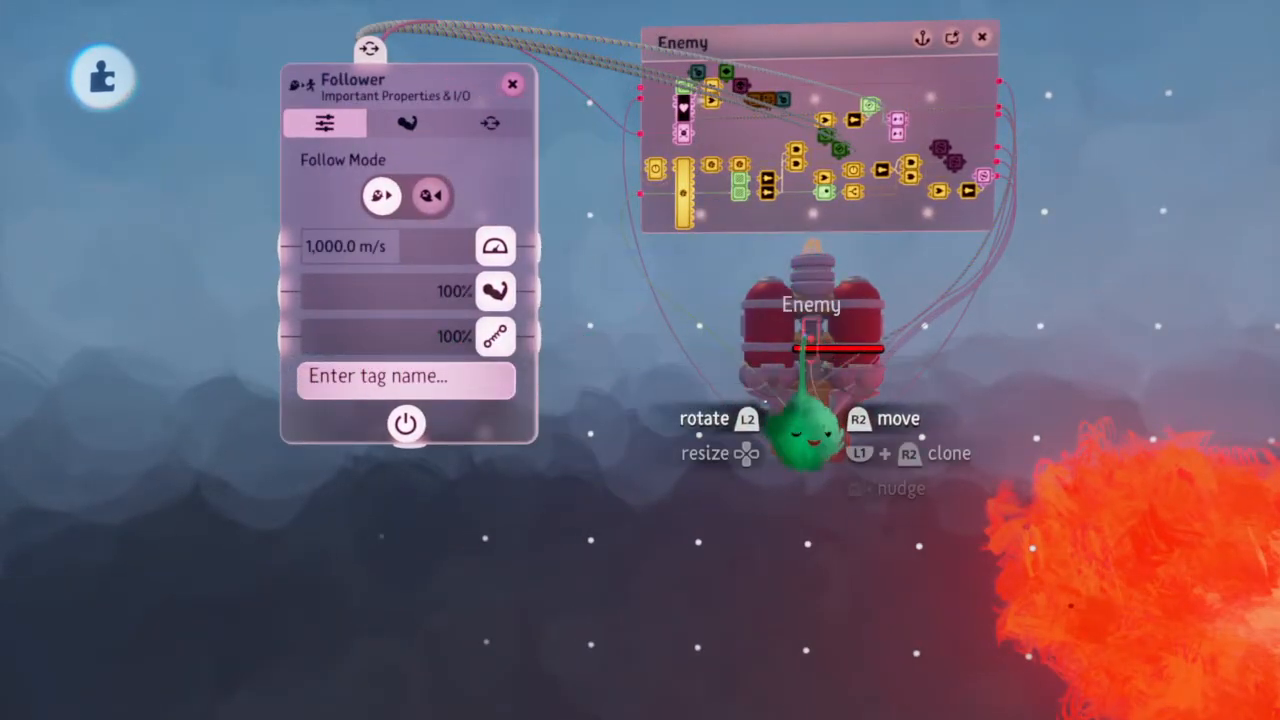
middle_drag(834, 328, 841, 300)
scroll(841, 305, down, 5)
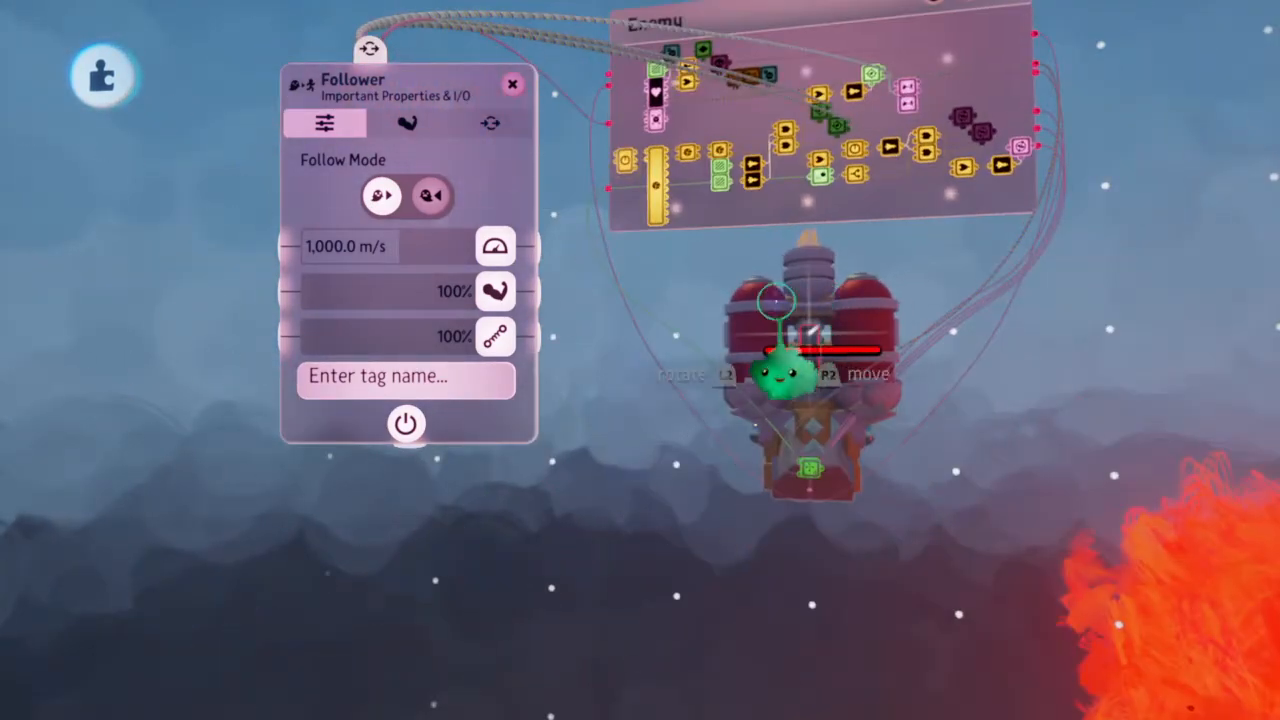
key(Escape)
key(space)
key(space)
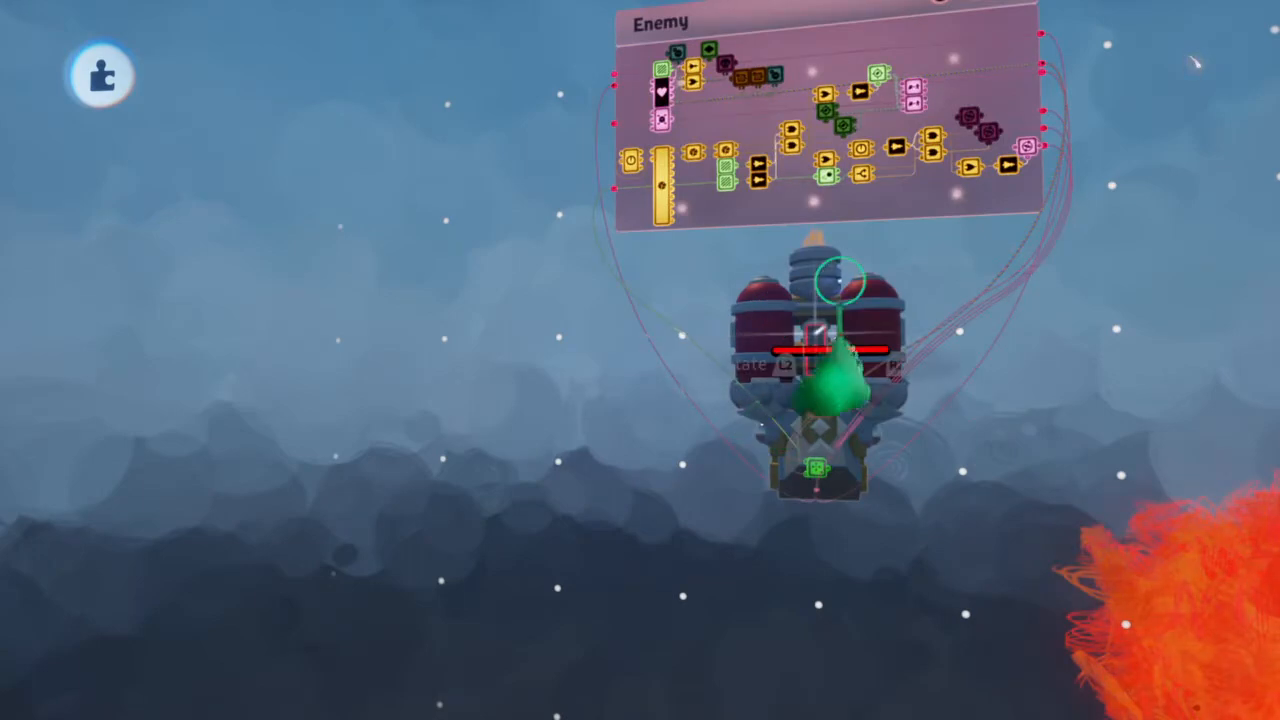
Place a new Follower gadget in the Enemy chip directly below the existing Follower
scroll(920, 140, up, 5)
middle_drag(914, 100, 788, 115)
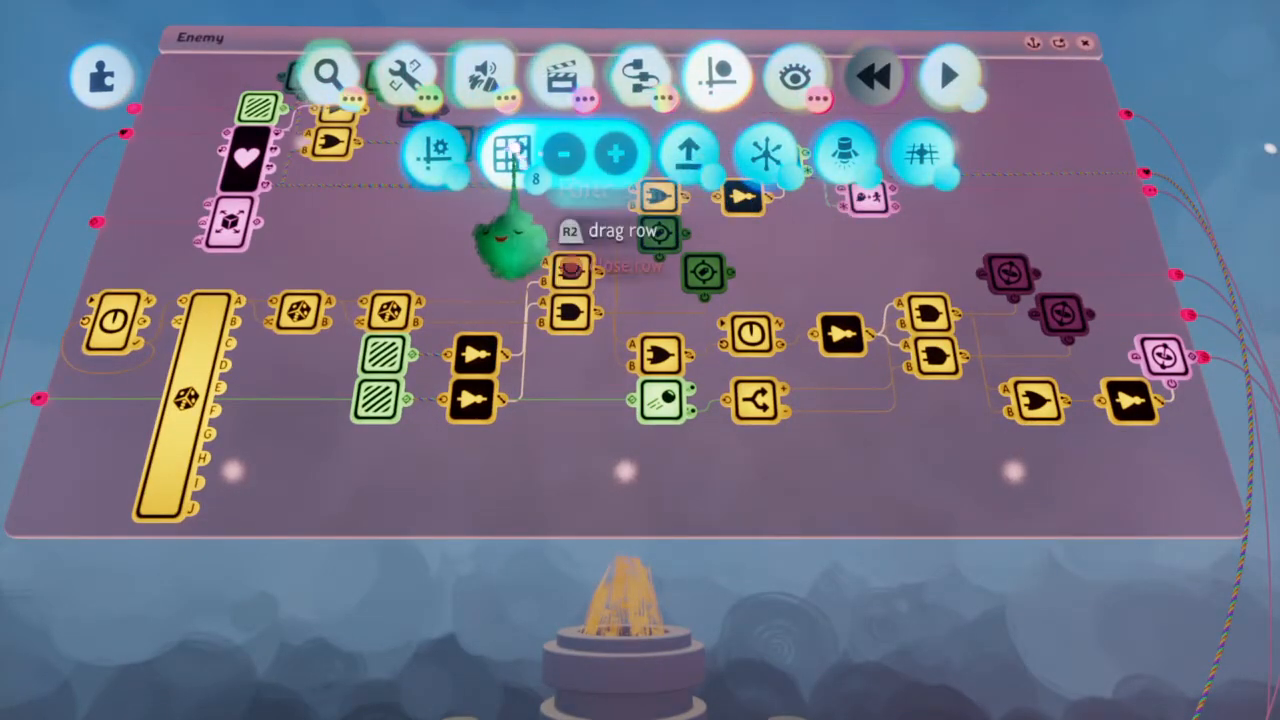
click(640, 155)
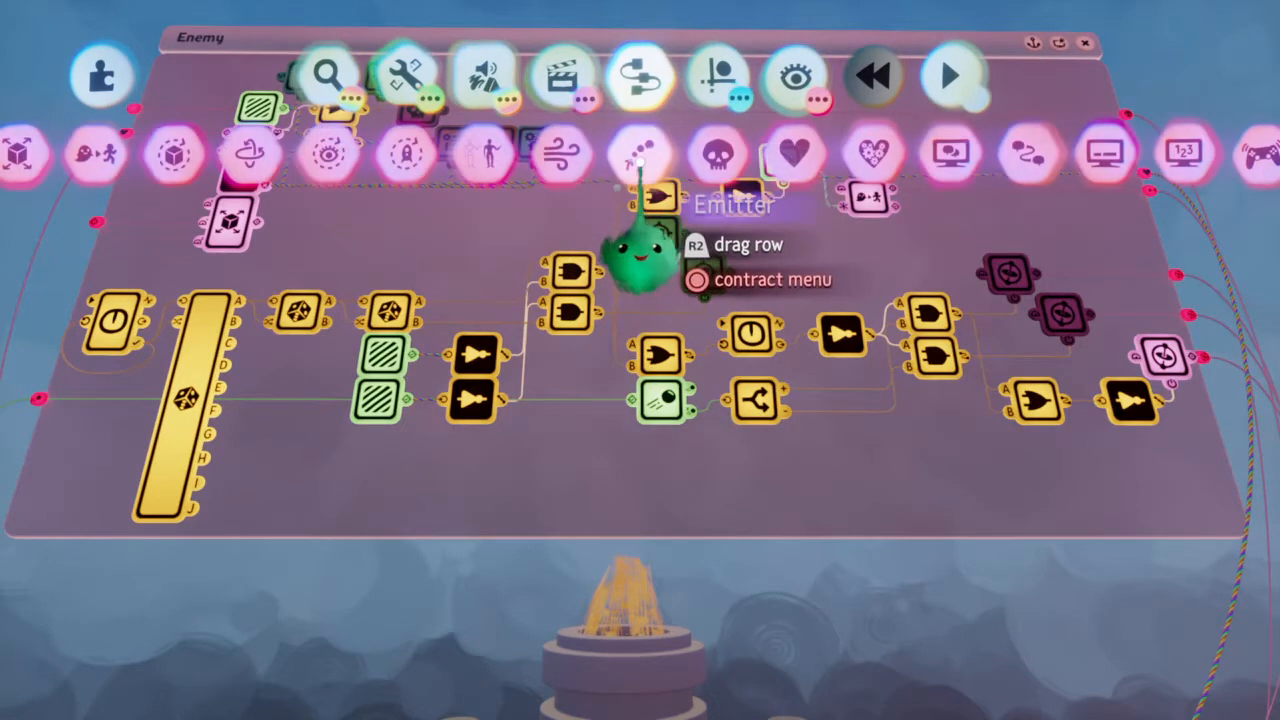
click(748, 328)
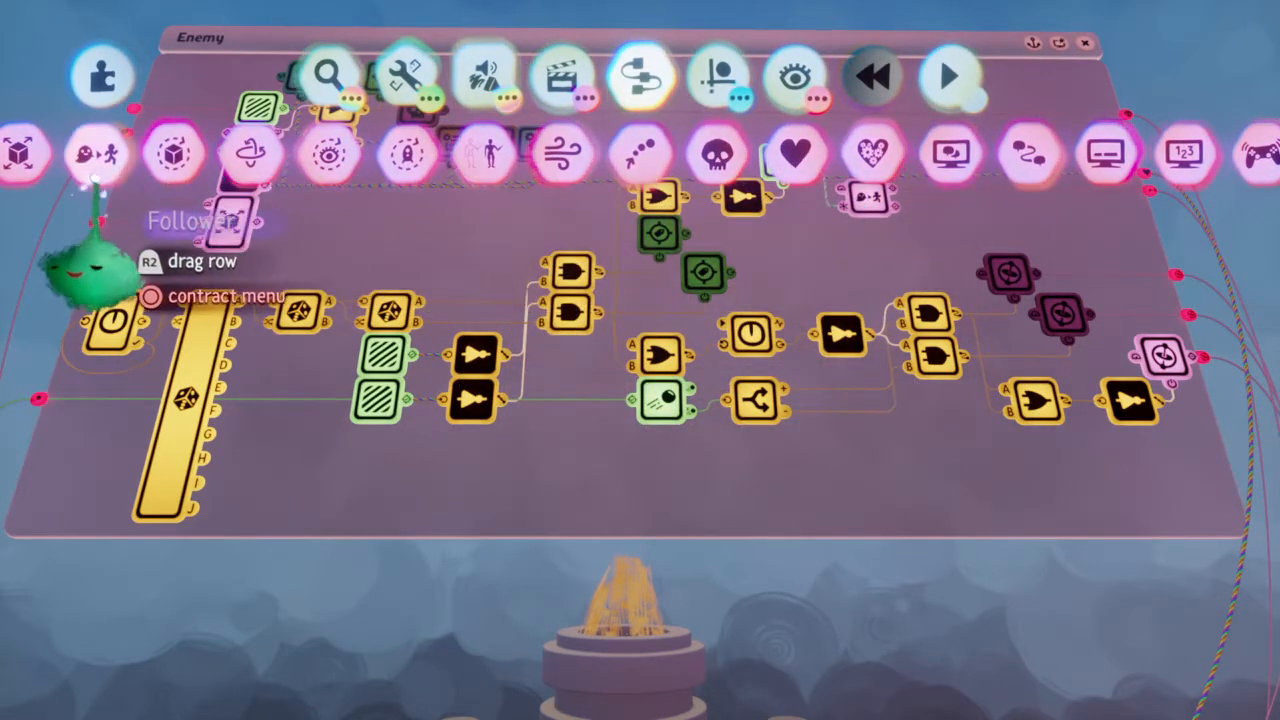
click(97, 152)
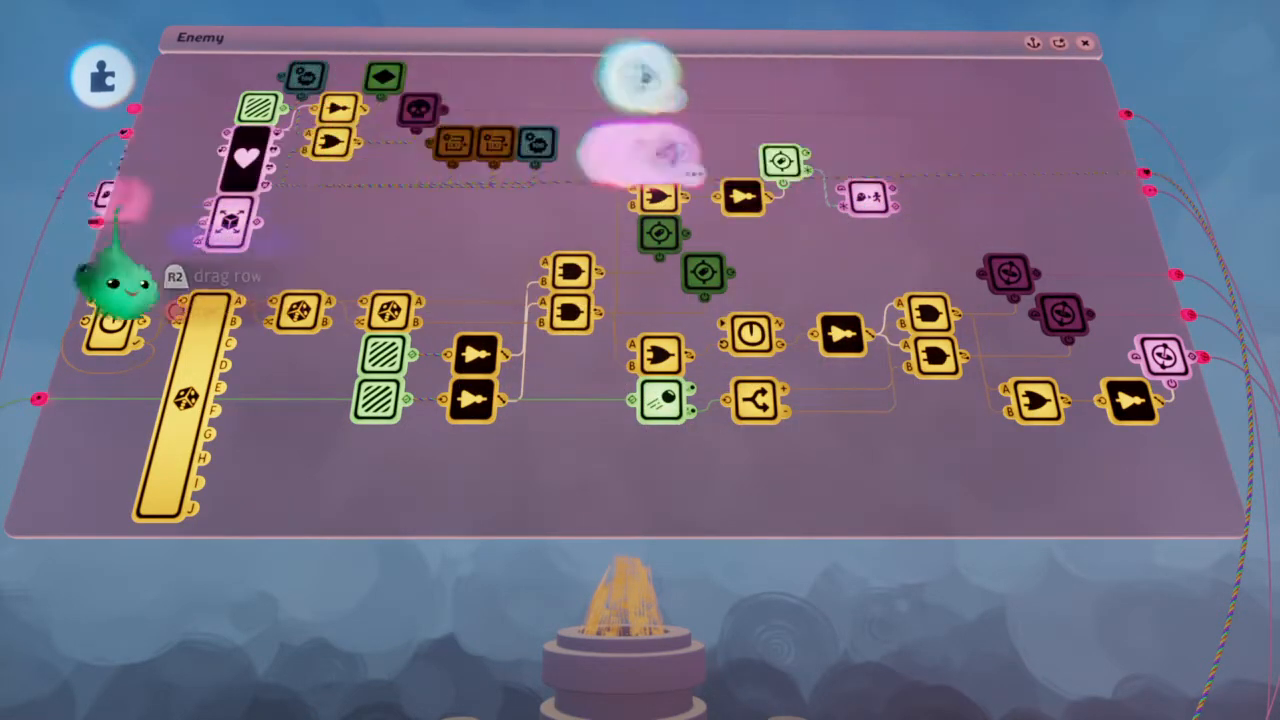
click(876, 282)
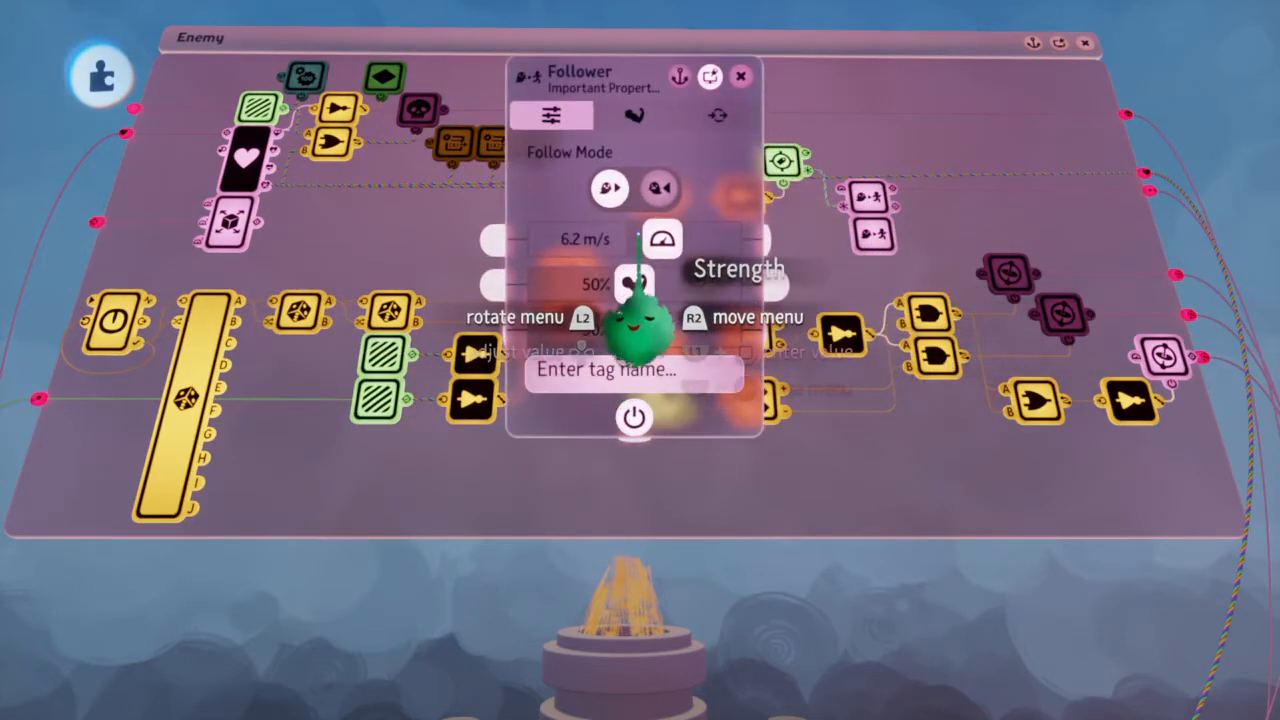
Set the new Follower's speed to 1,000 m/s and its strength and damping to 100%, and bring up its inputs and outputs
drag(725, 256, 666, 258)
click(666, 262)
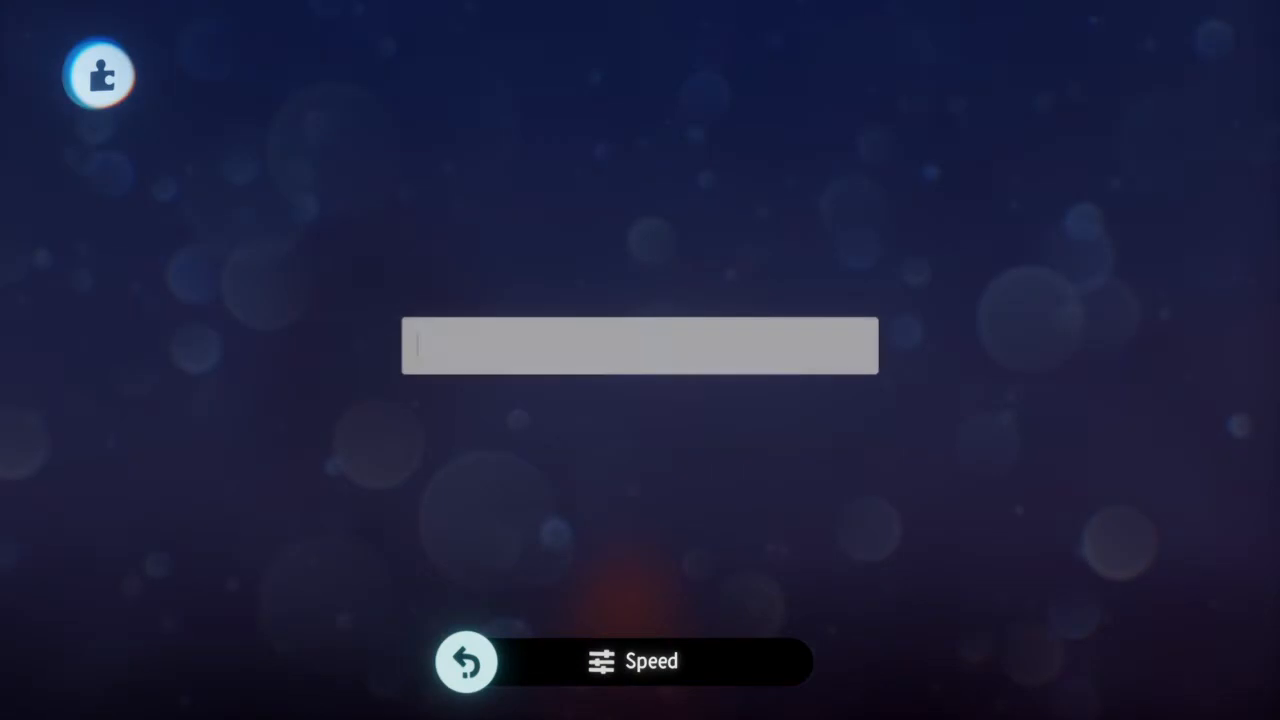
text(1,)
text(000)
key(Return)
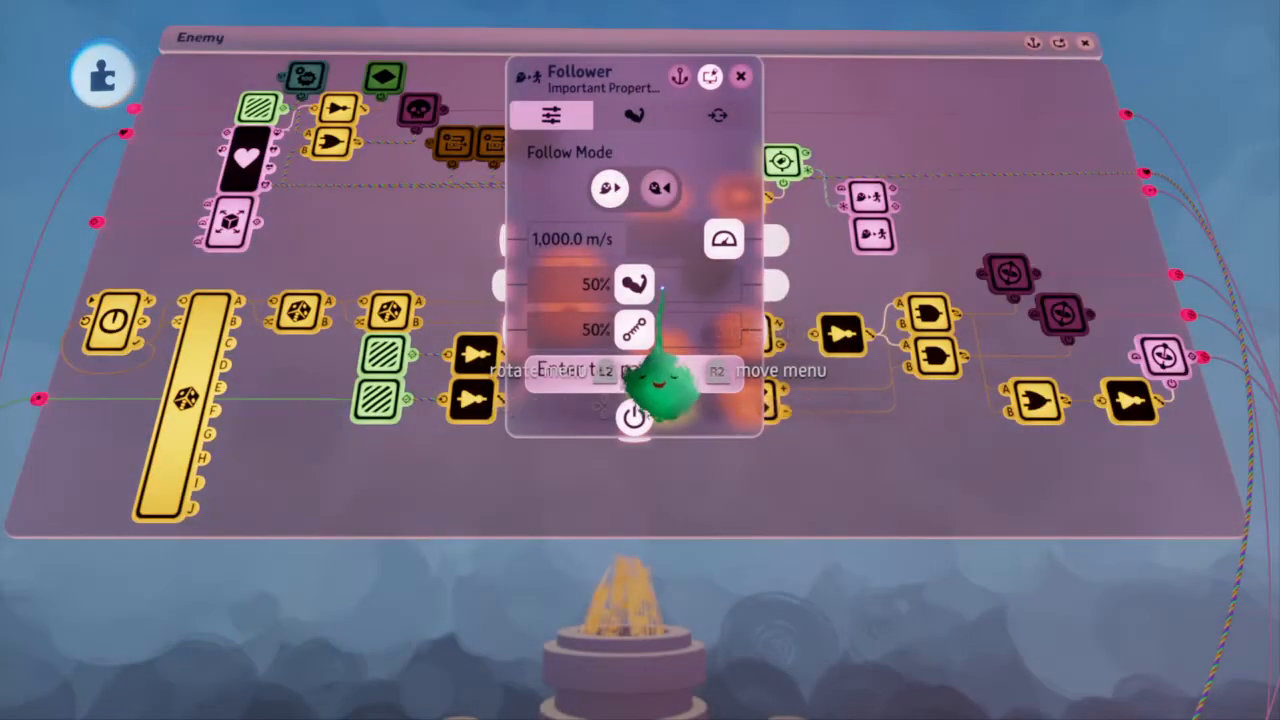
drag(631, 330, 760, 330)
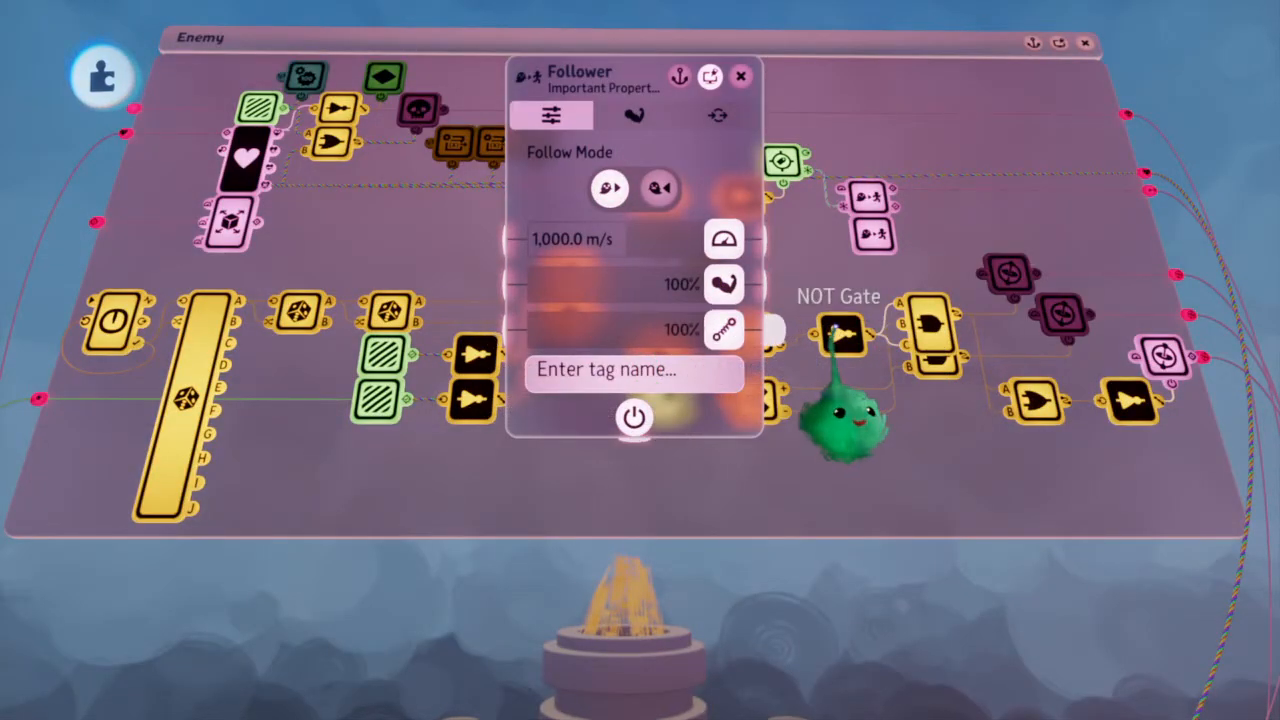
click(634, 115)
click(708, 115)
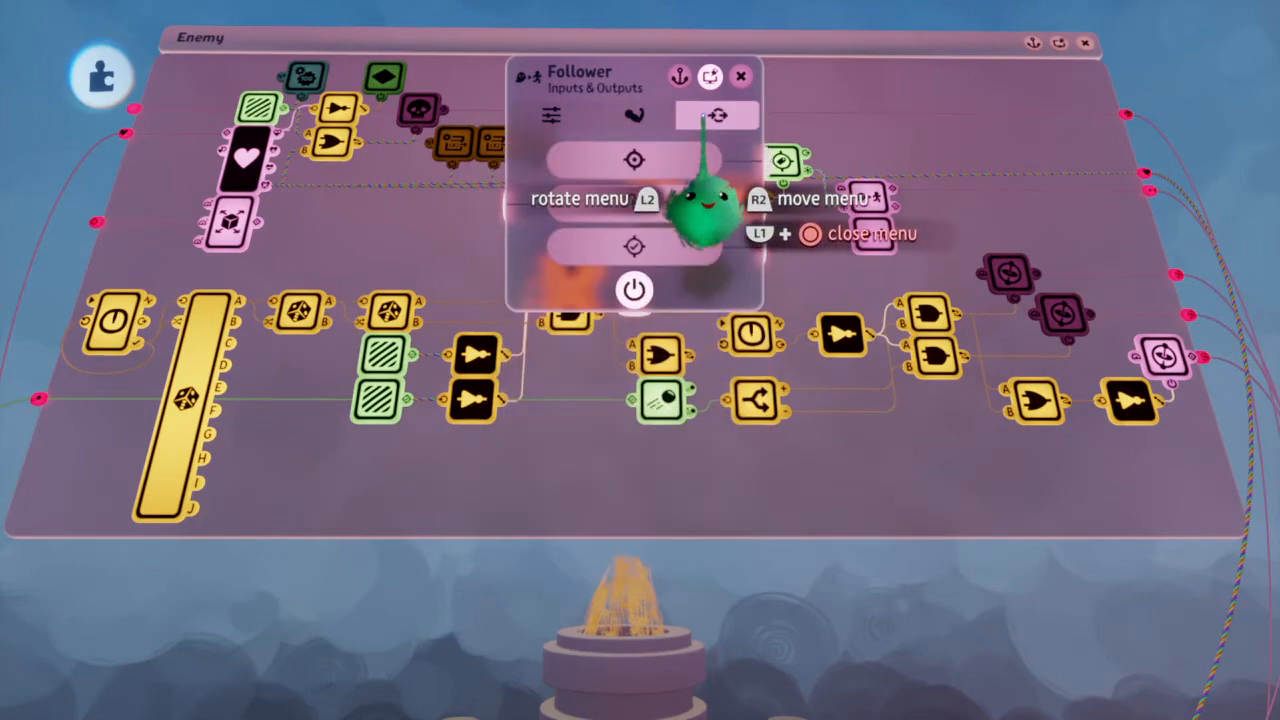
drag(790, 240, 710, 700)
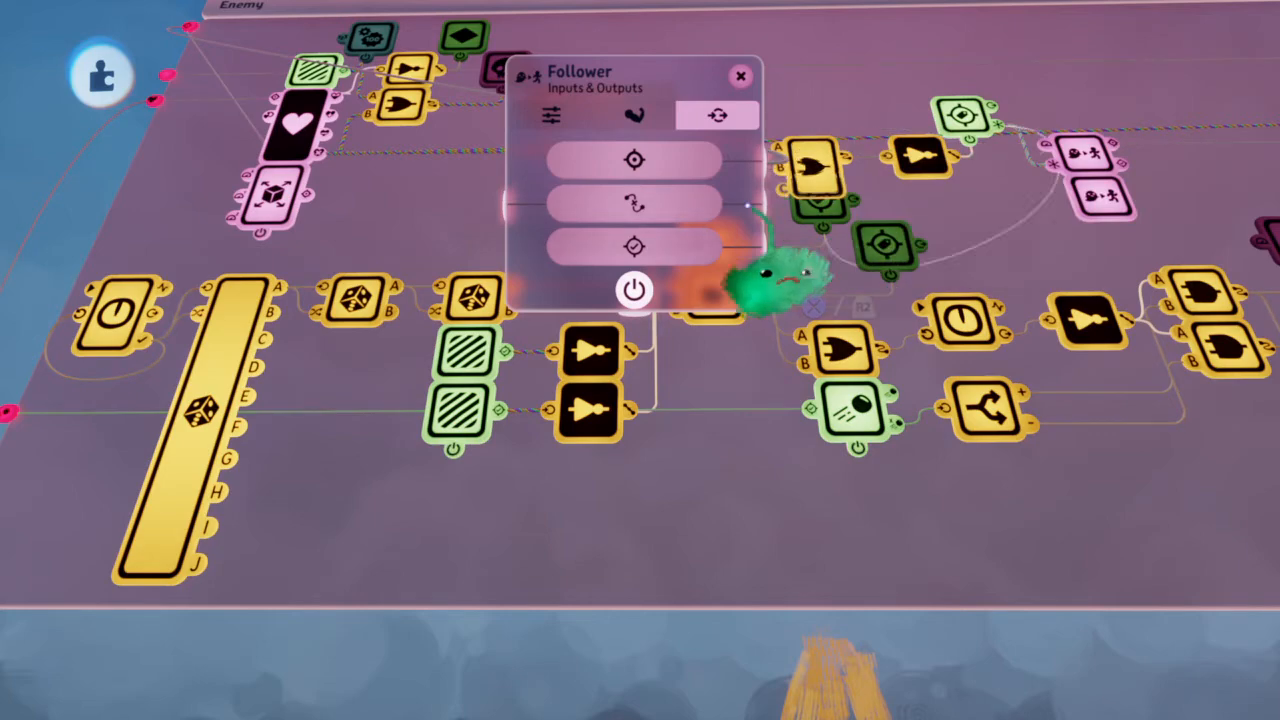
key(Escape)
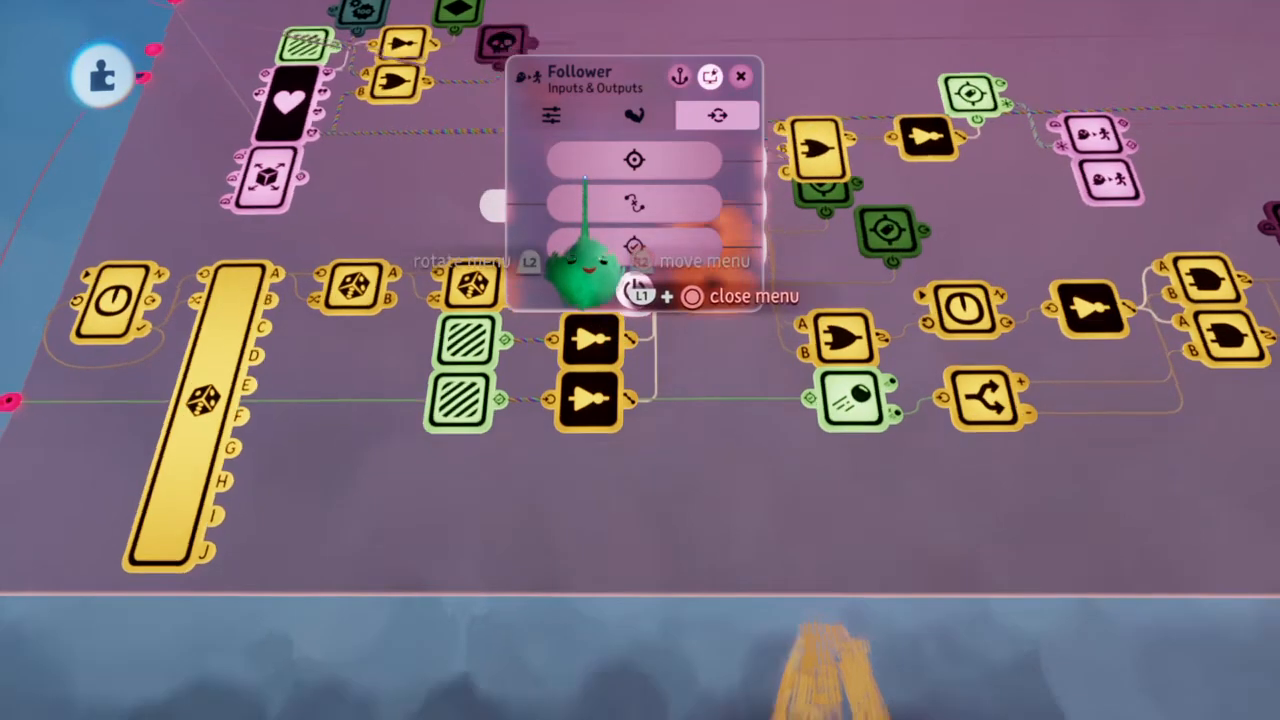
key(ctrl+z)
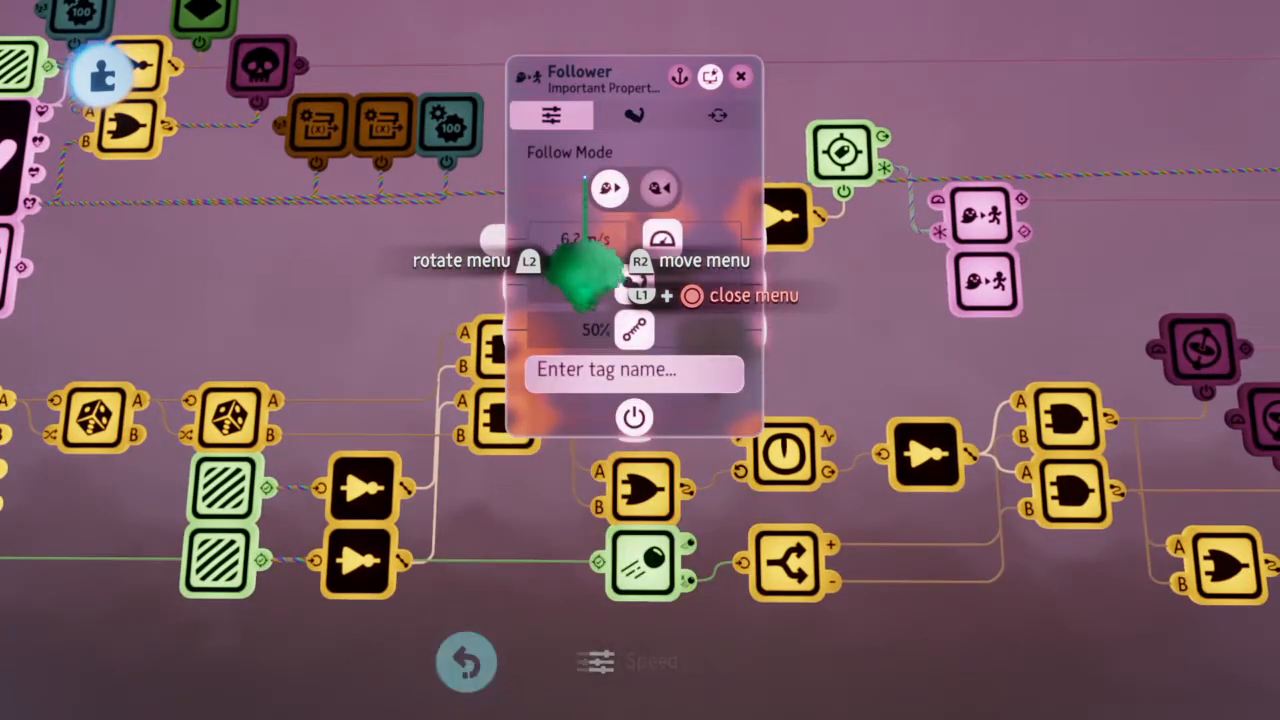
key(Escape)
key(ctrl+shift+z)
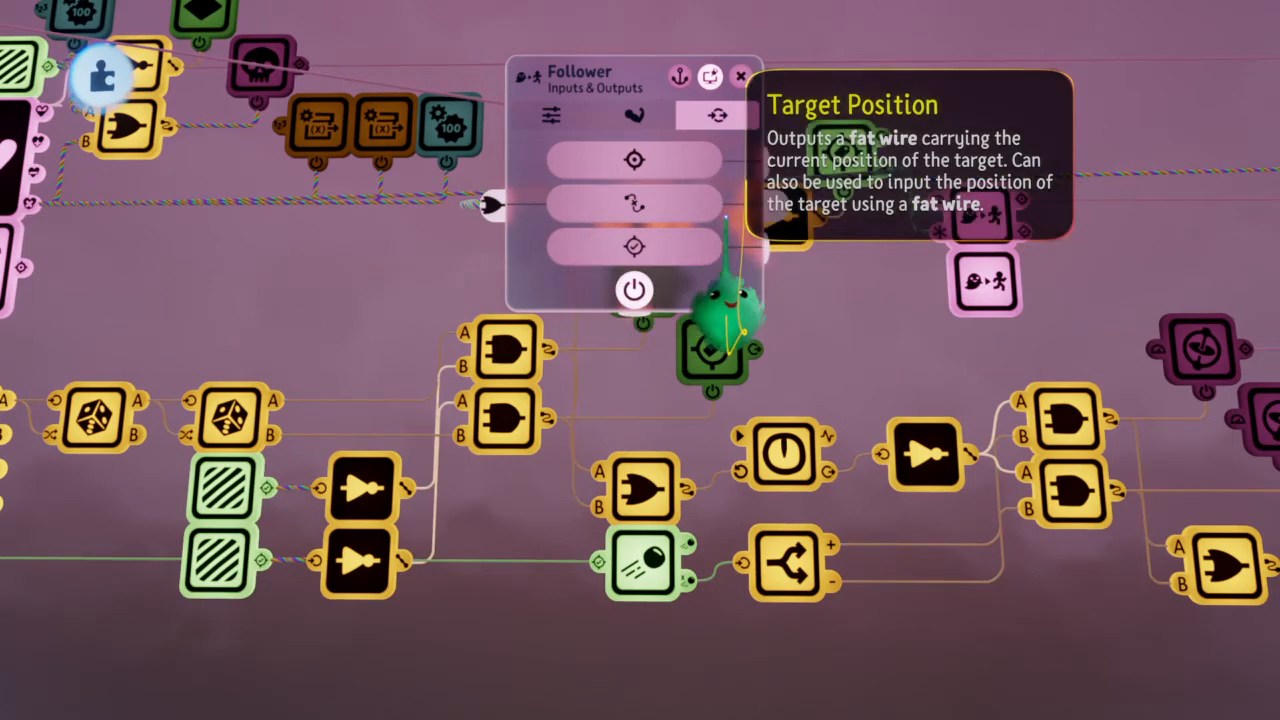
Wire the position outputs of both dark green Tags in the Enemy chip into the new Follower's Target Position
drag(714, 286, 550, 315)
click(666, 288)
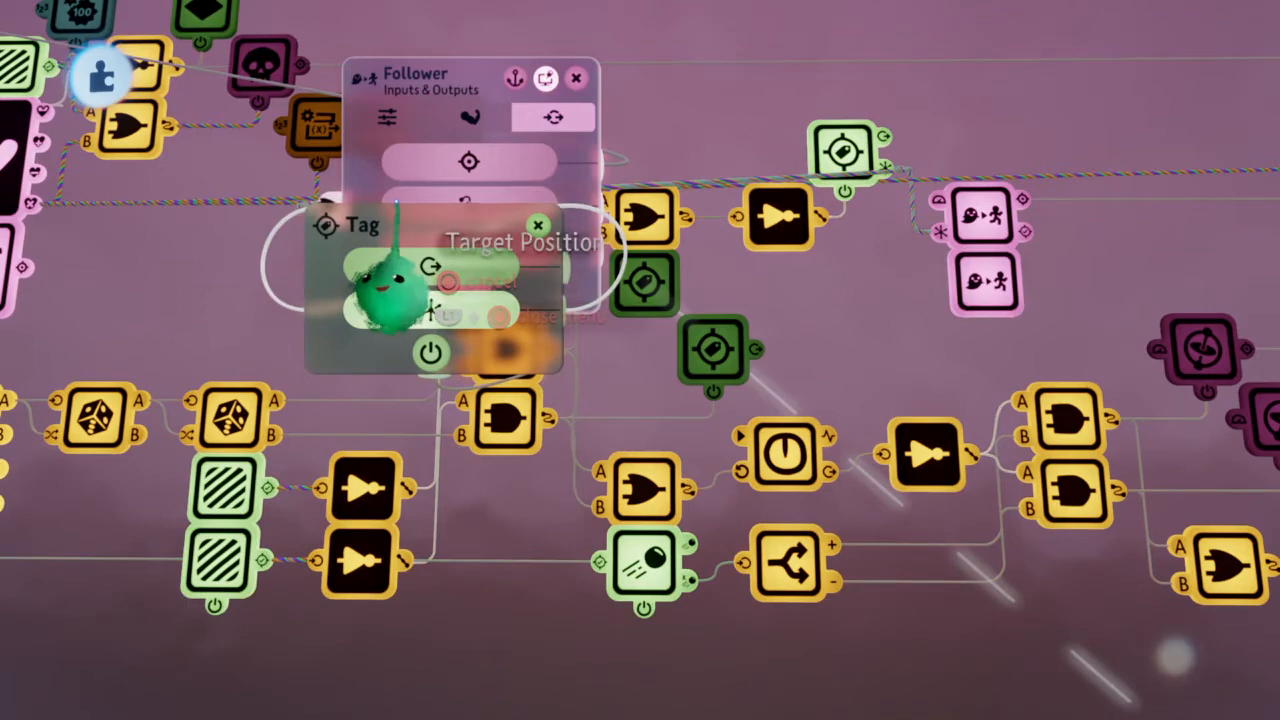
key(Escape)
click(711, 351)
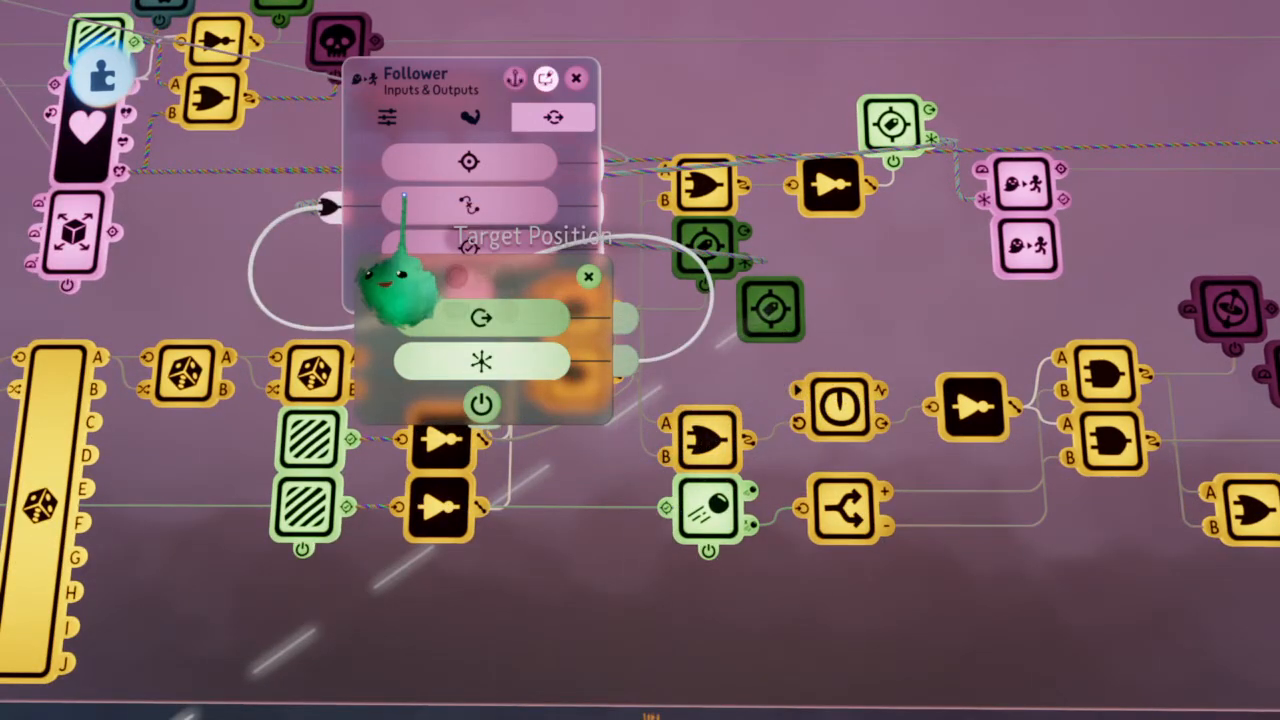
key(Escape)
key(Escape)
Run the scene briefly to test the rewired Follower, and check its speed, strength and damping settings
scroll(640, 350, down, 6)
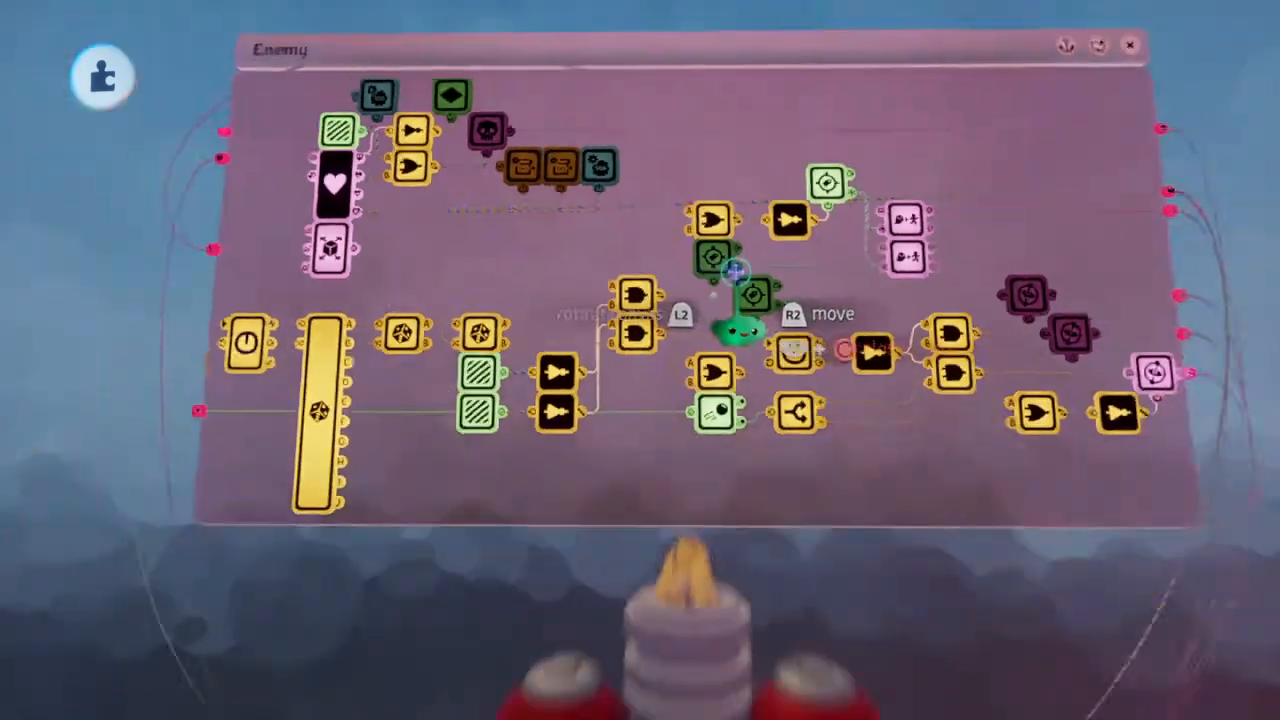
key(space)
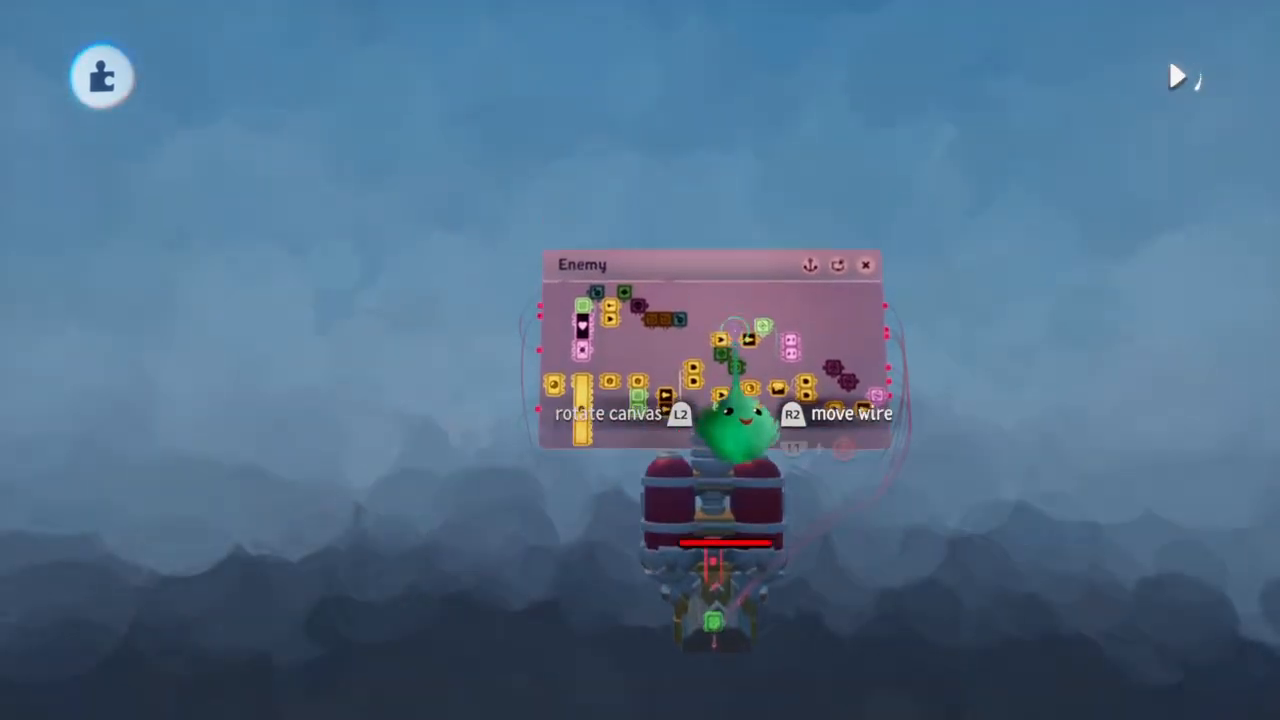
key(space)
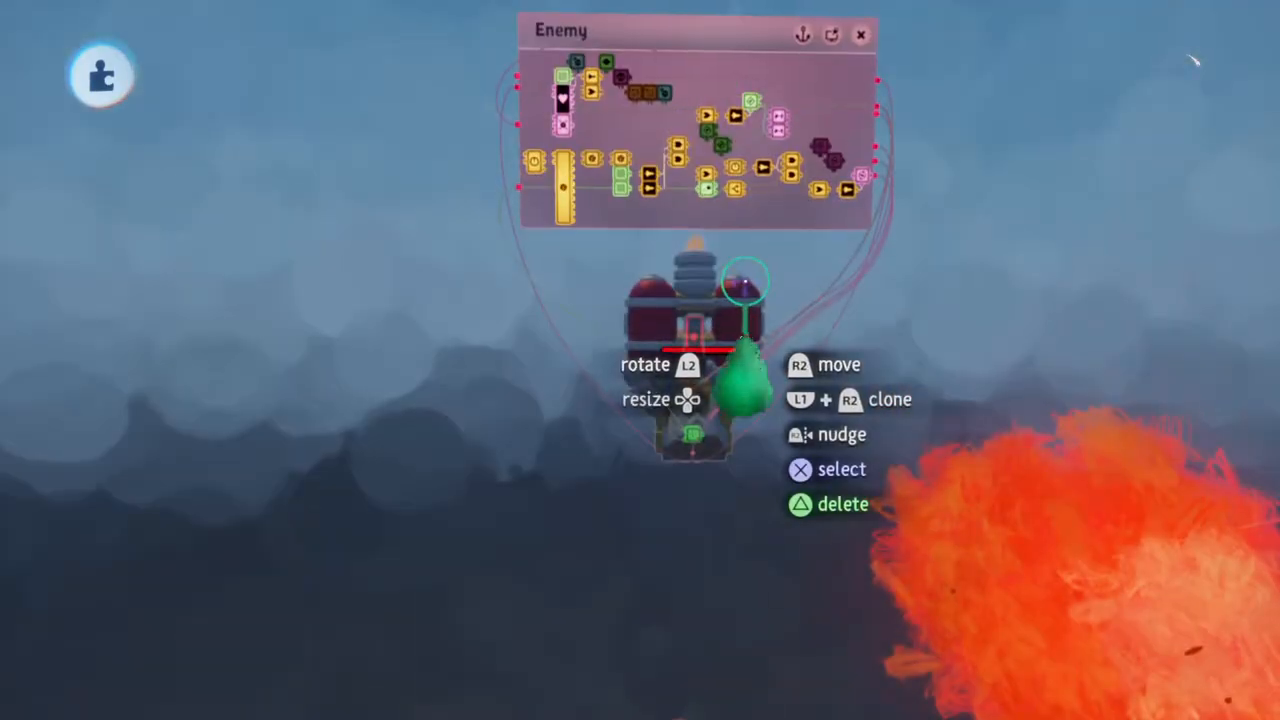
scroll(775, 192, up, 6)
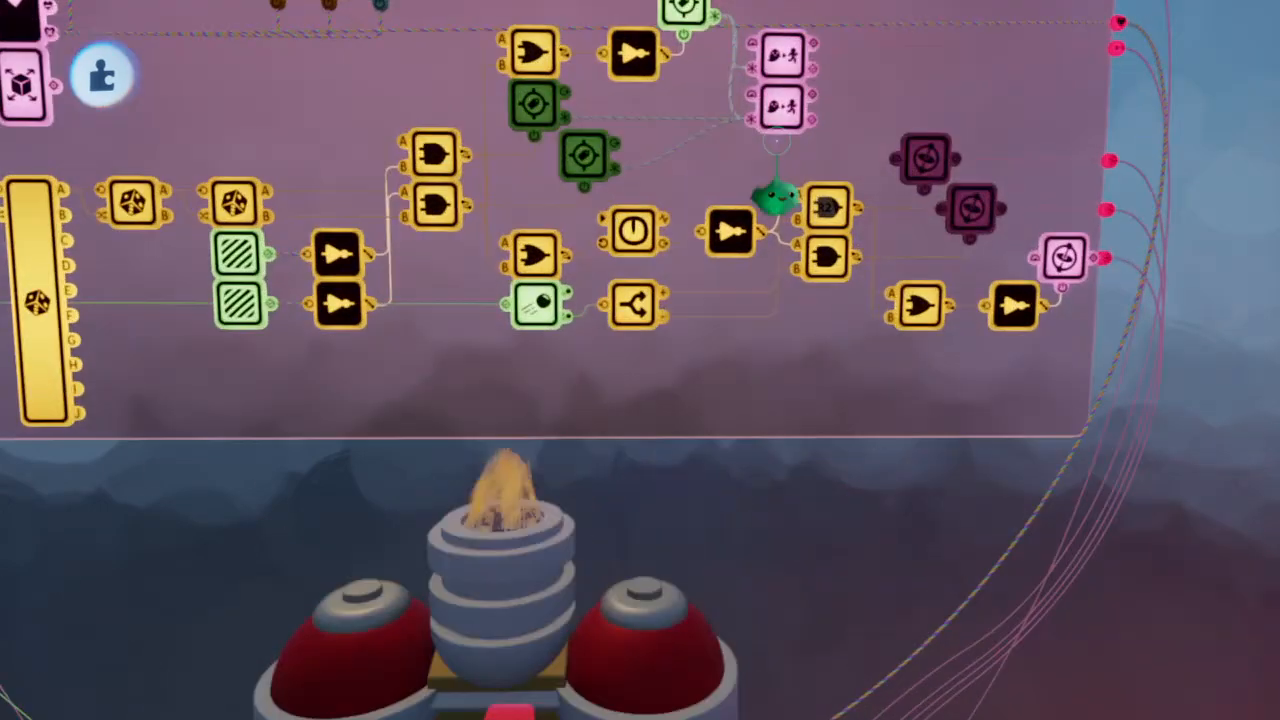
click(777, 127)
scroll(768, 129, down, 5)
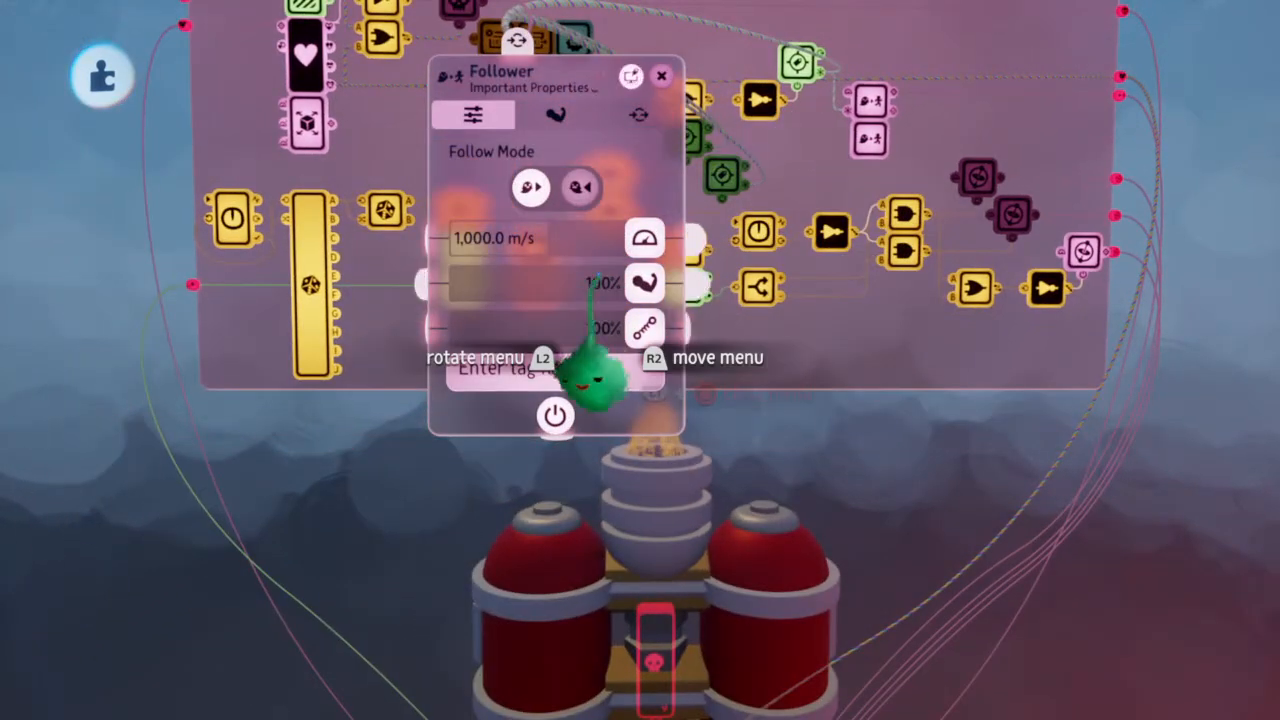
key(Escape)
Examine the Enemy chip's Tags, Followers and Trigger Zones and how they relate to the ship
scroll(598, 275, down, 3)
scroll(598, 275, down, 4)
scroll(598, 290, up, 1)
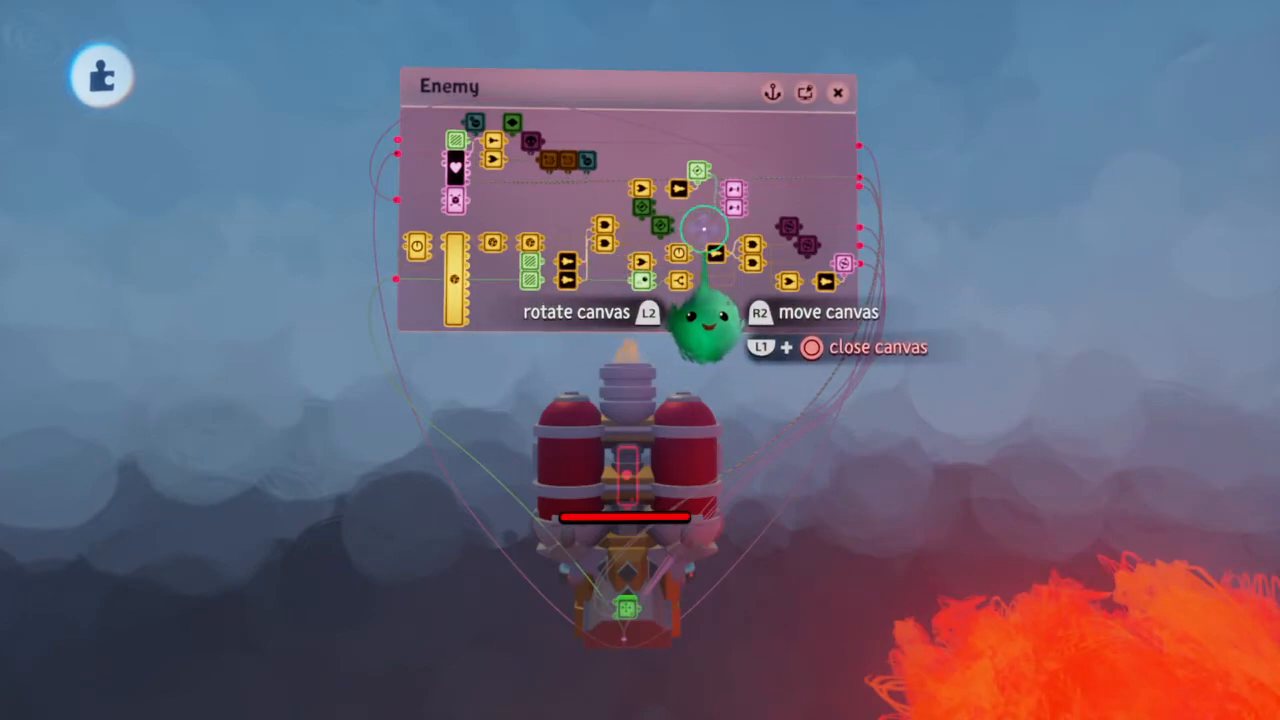
scroll(704, 229, up, 5)
scroll(704, 229, down, 2)
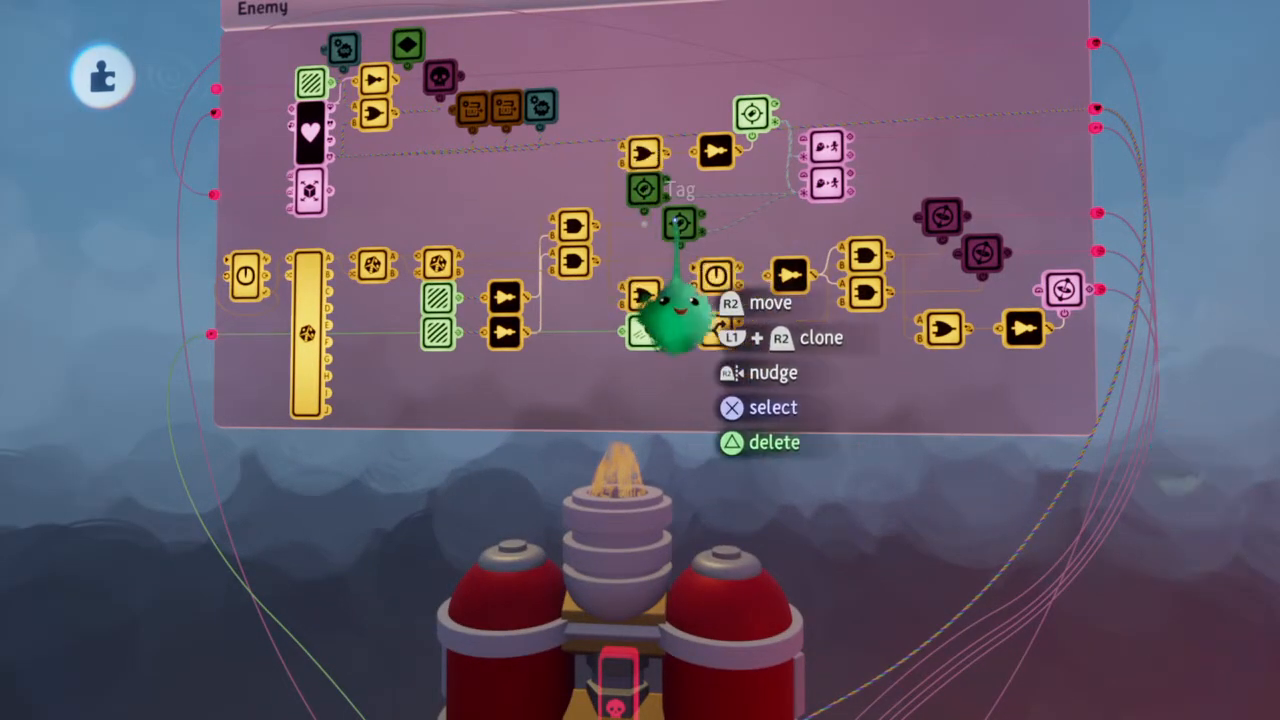
scroll(681, 224, down, 4)
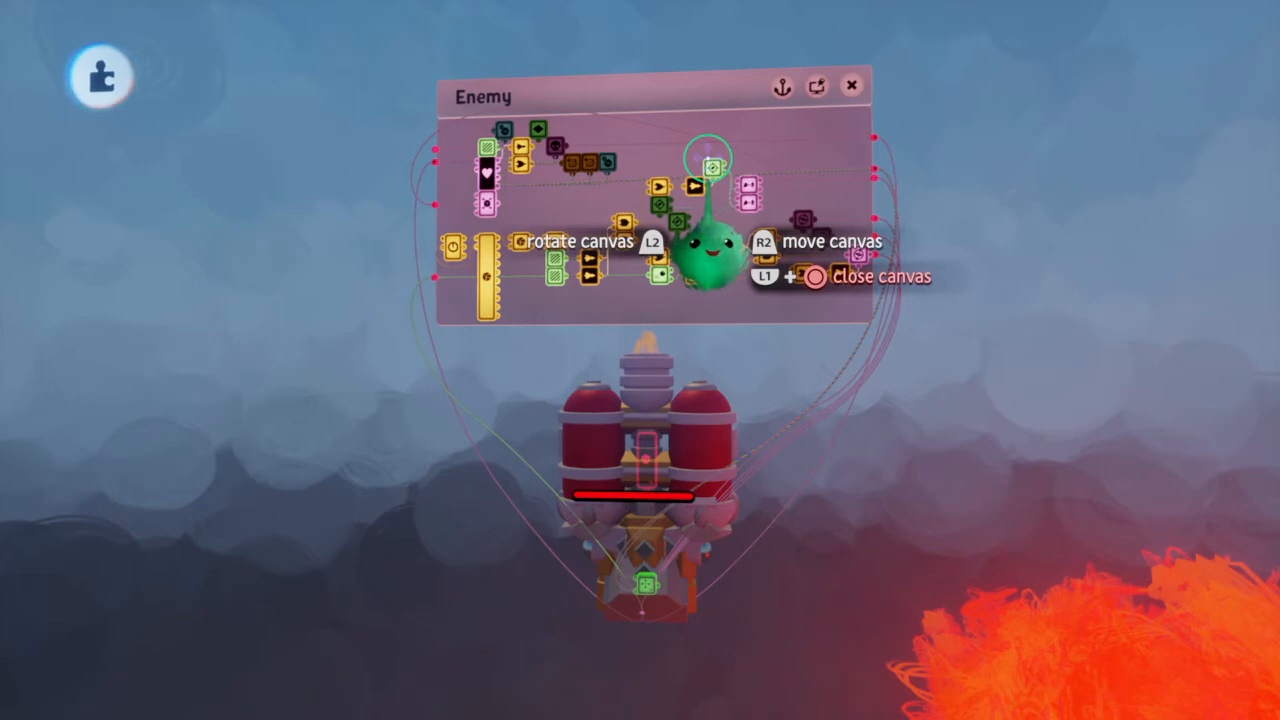
scroll(708, 158, up, 4)
scroll(708, 188, down, 3)
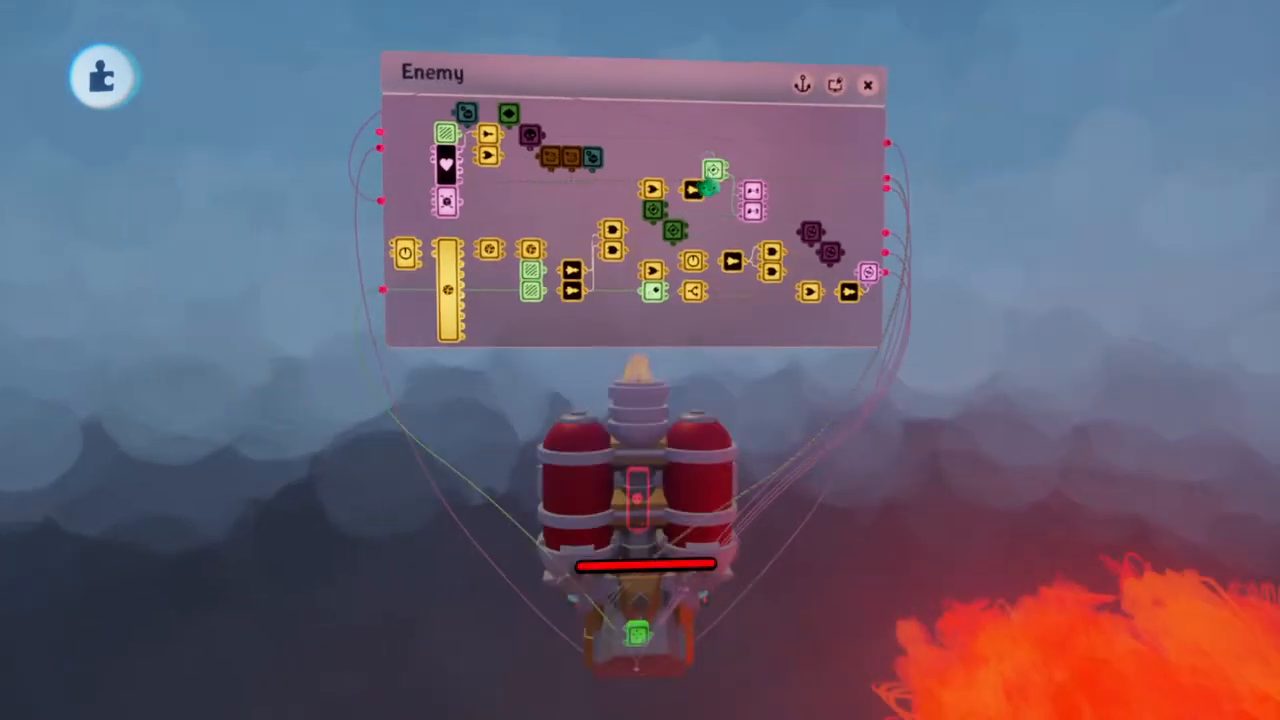
scroll(724, 268, up, 4)
scroll(718, 300, down, 2)
scroll(719, 267, down, 2)
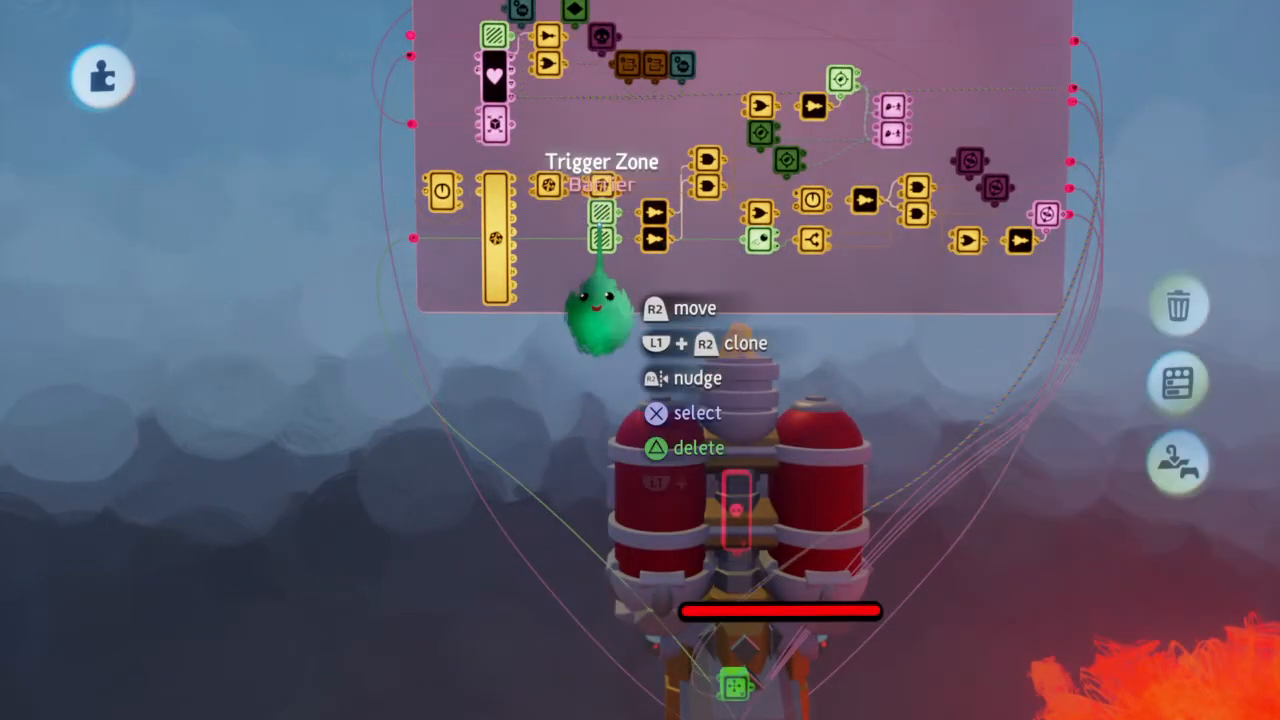
scroll(600, 308, down, 2)
scroll(595, 222, down, 1)
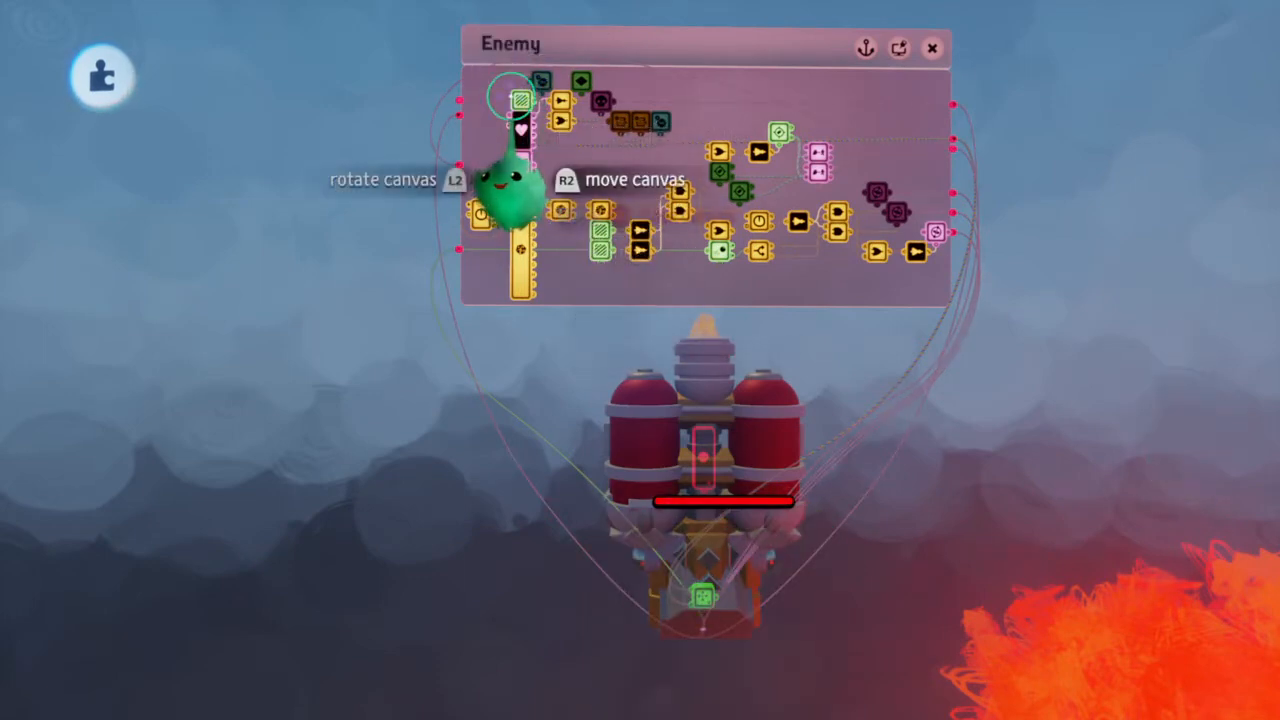
Move the Trigger Zone used by the enemy's health logic up over the ship's body with grid snap on
scroll(530, 125, down, 1)
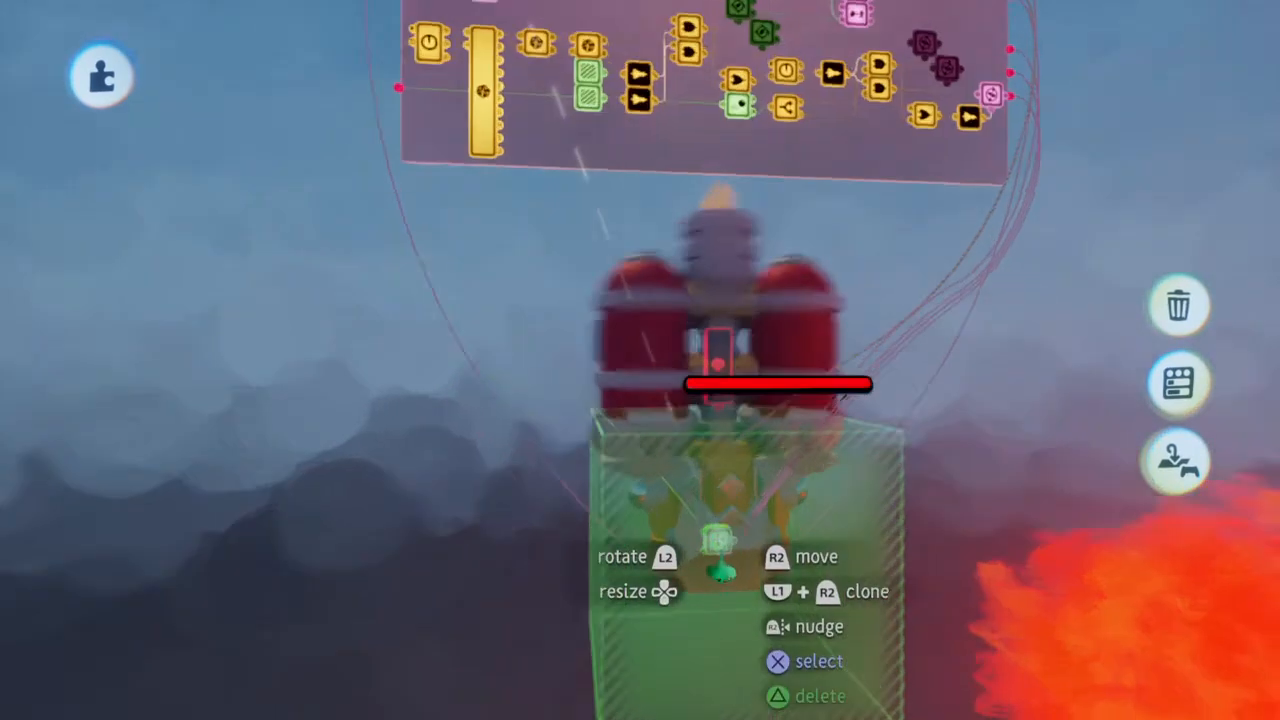
click(721, 540)
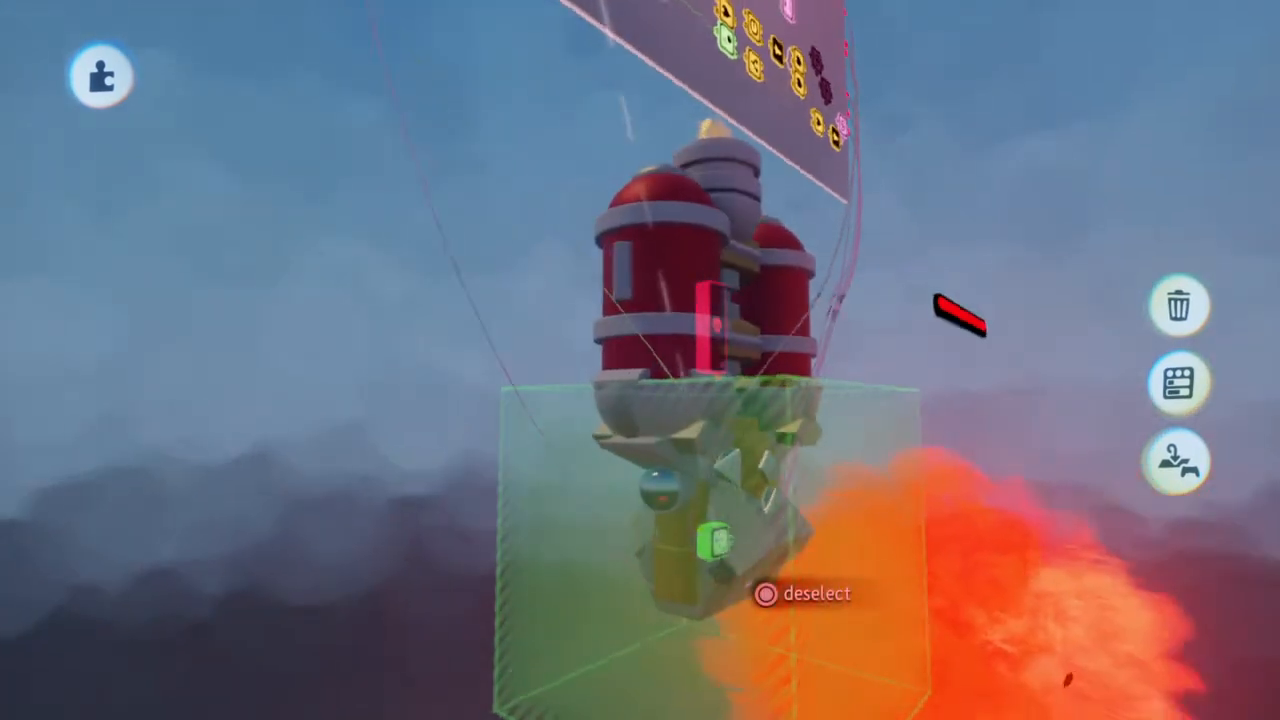
drag(720, 541, 737, 360)
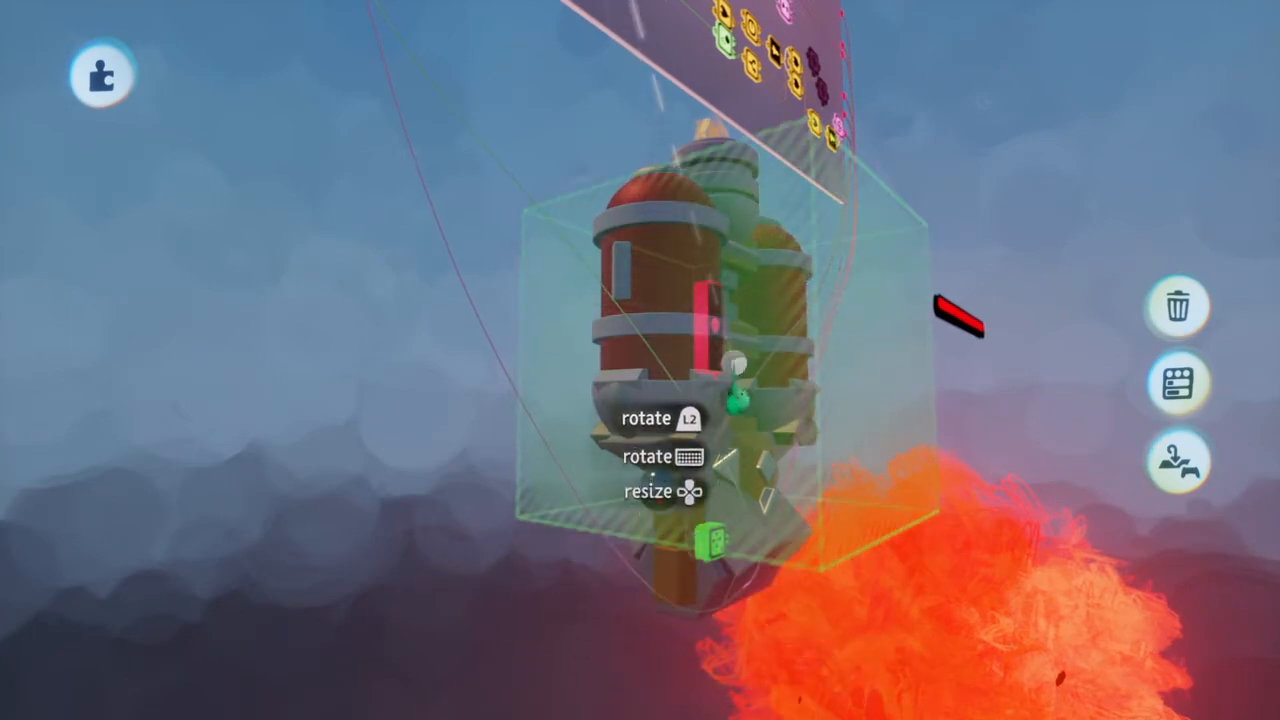
key(ctrl+z)
click(717, 75)
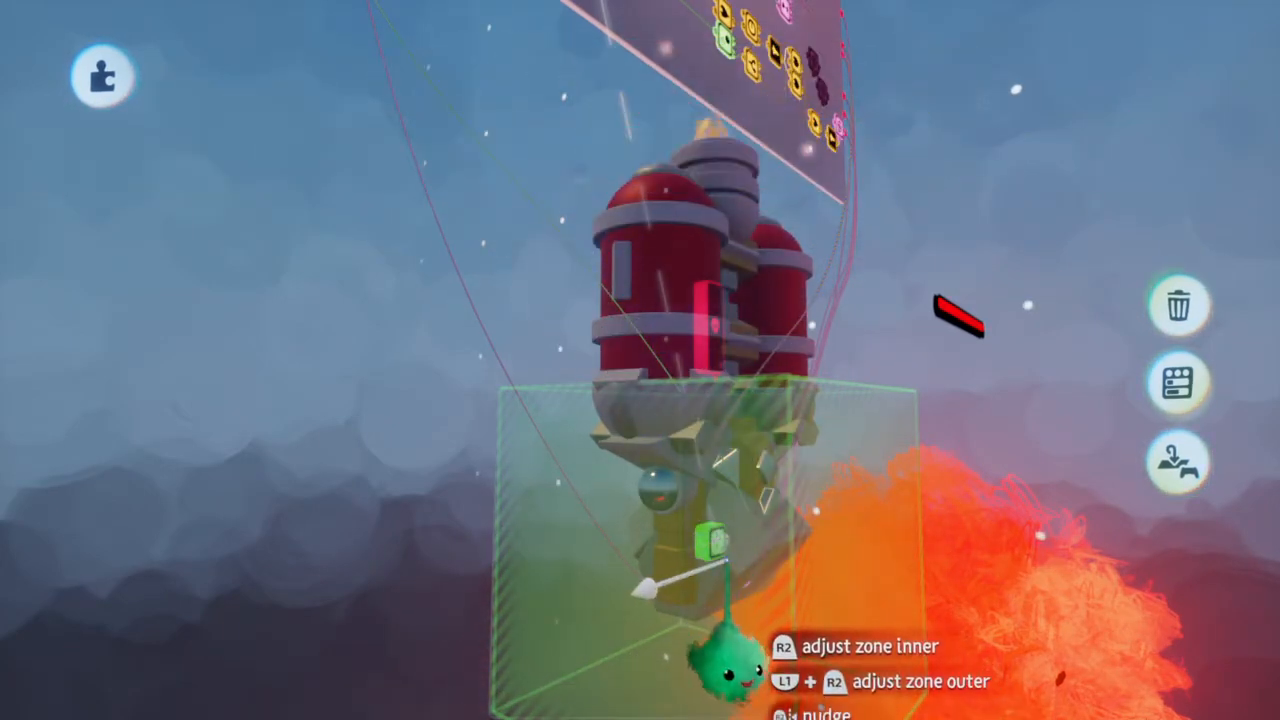
drag(718, 541, 714, 297)
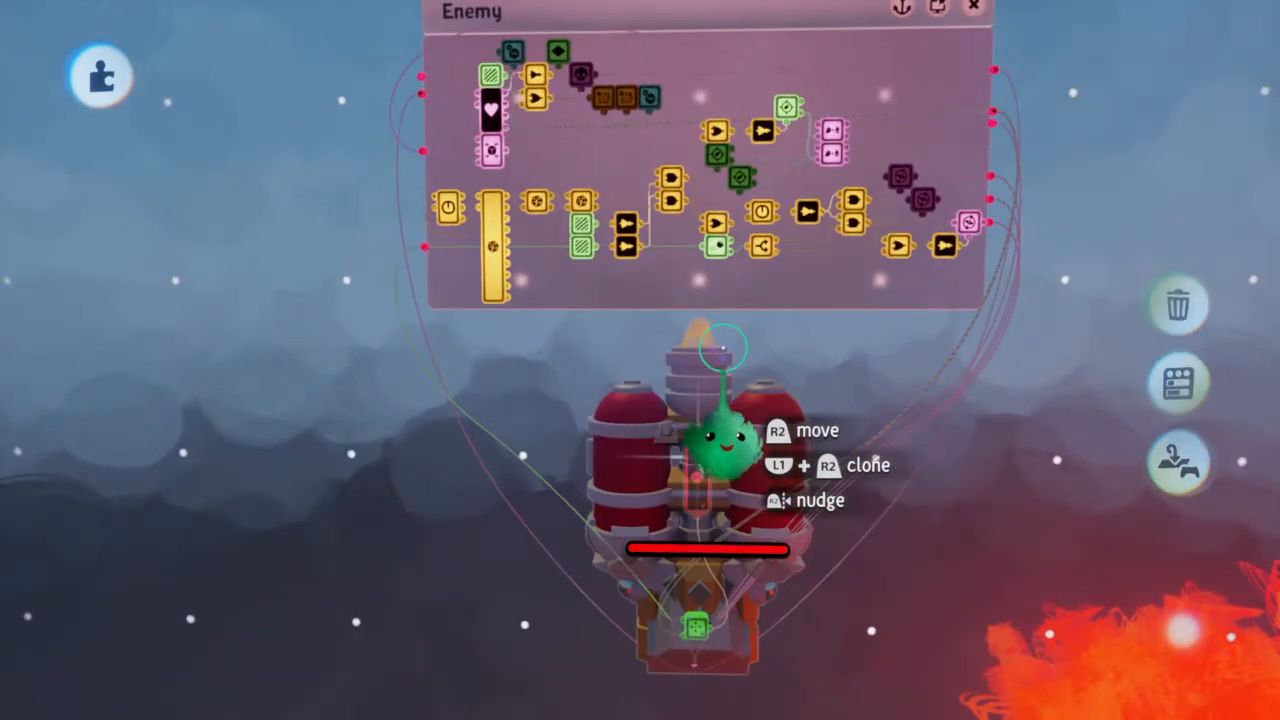
click(503, 154)
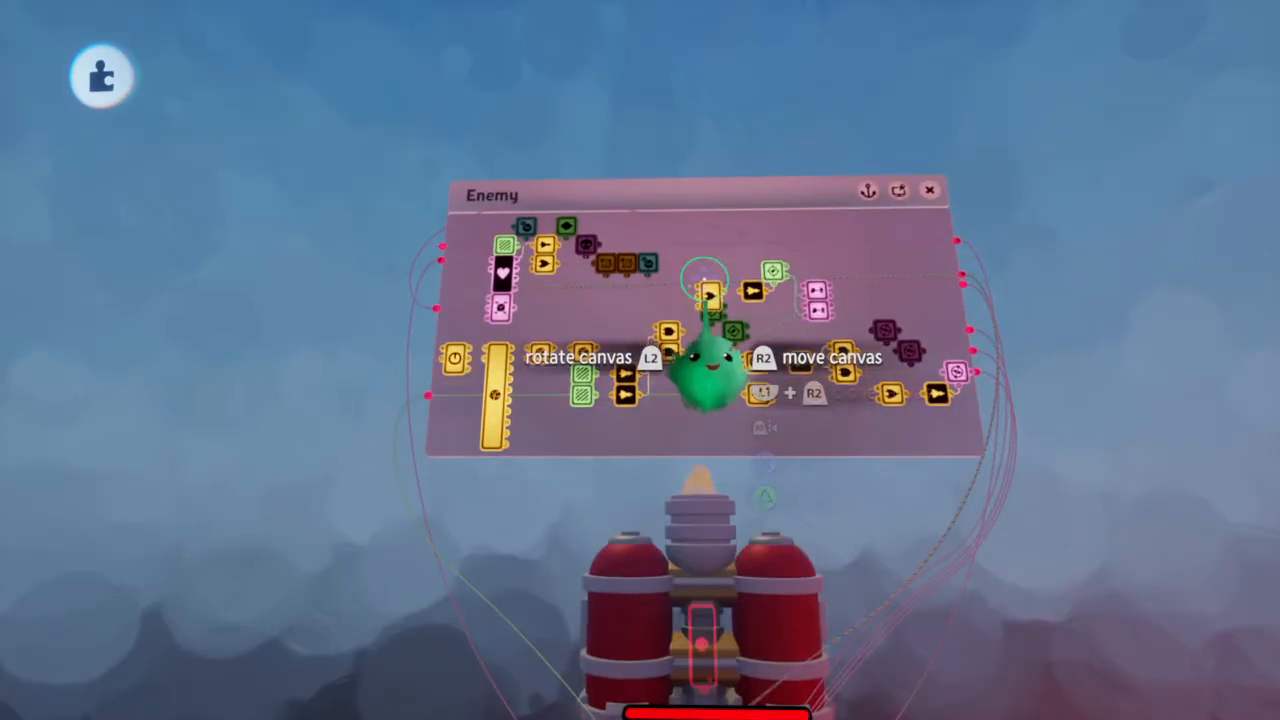
scroll(662, 294, up, 5)
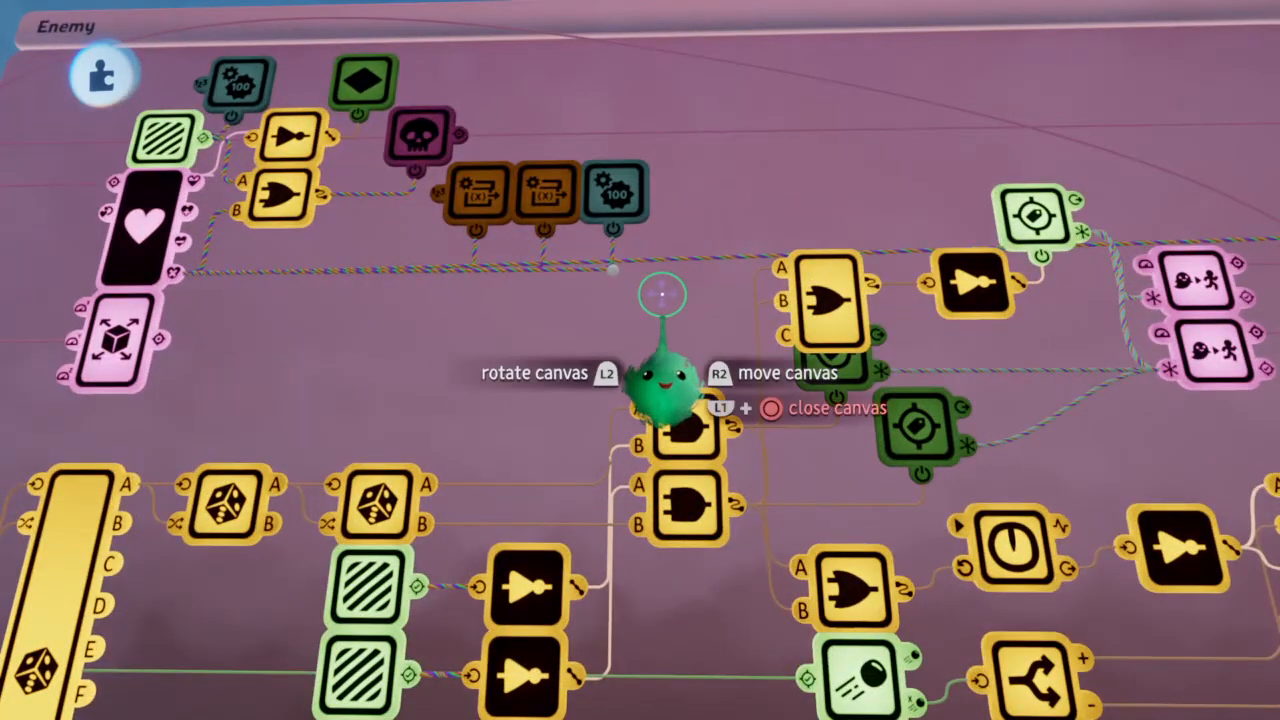
scroll(662, 267, down, 5)
scroll(660, 265, up, 2)
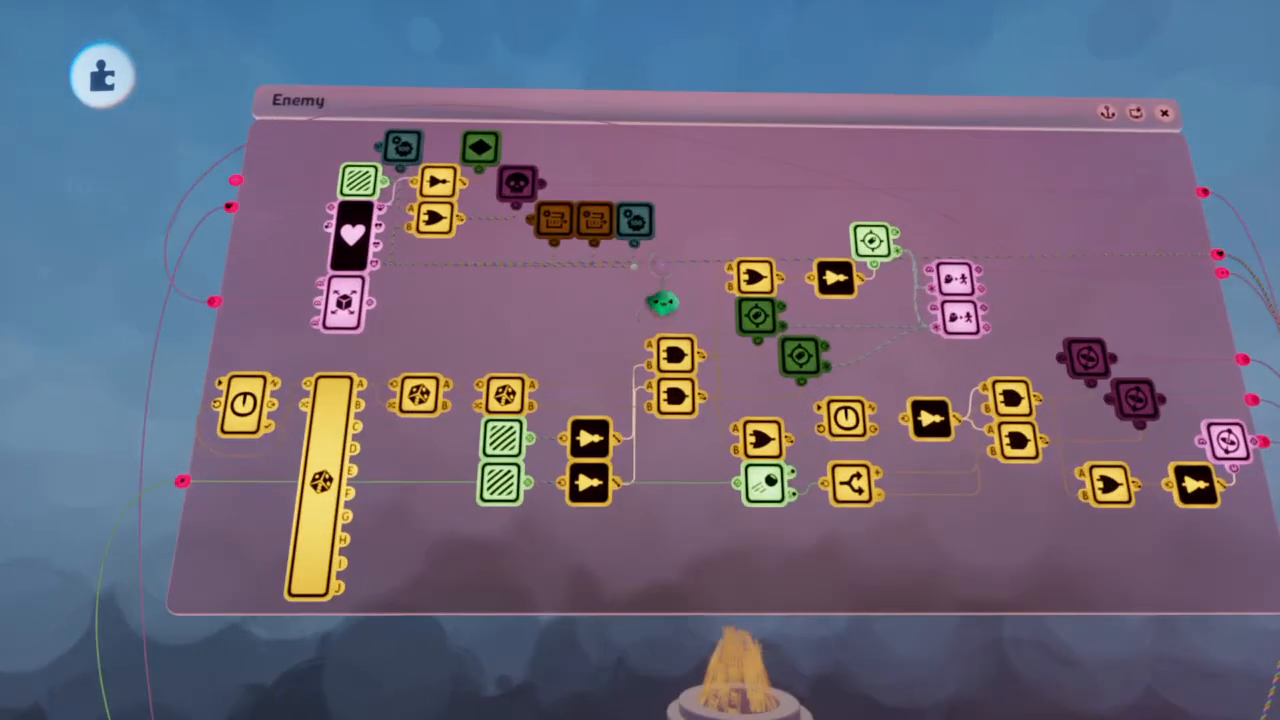
scroll(745, 268, up, 4)
scroll(745, 275, down, 6)
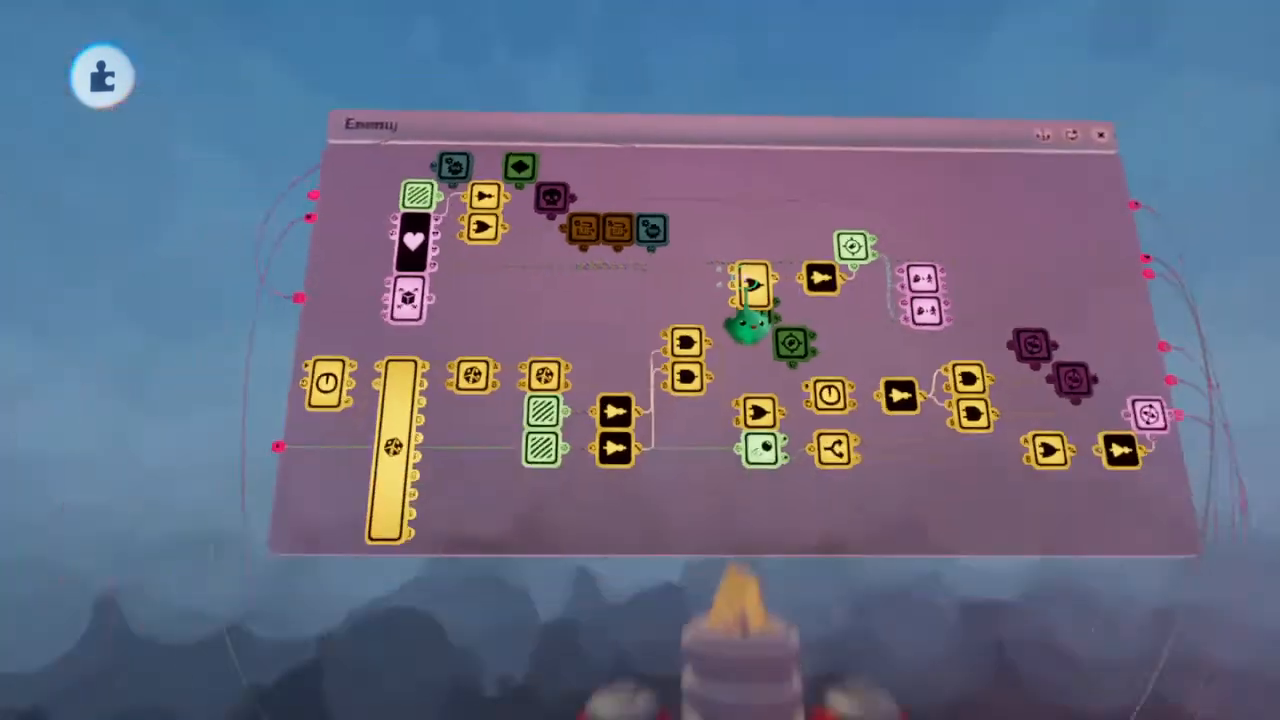
Open the green chip on the ship's lower section and place its canvas just below the ship
scroll(745, 277, down, 4)
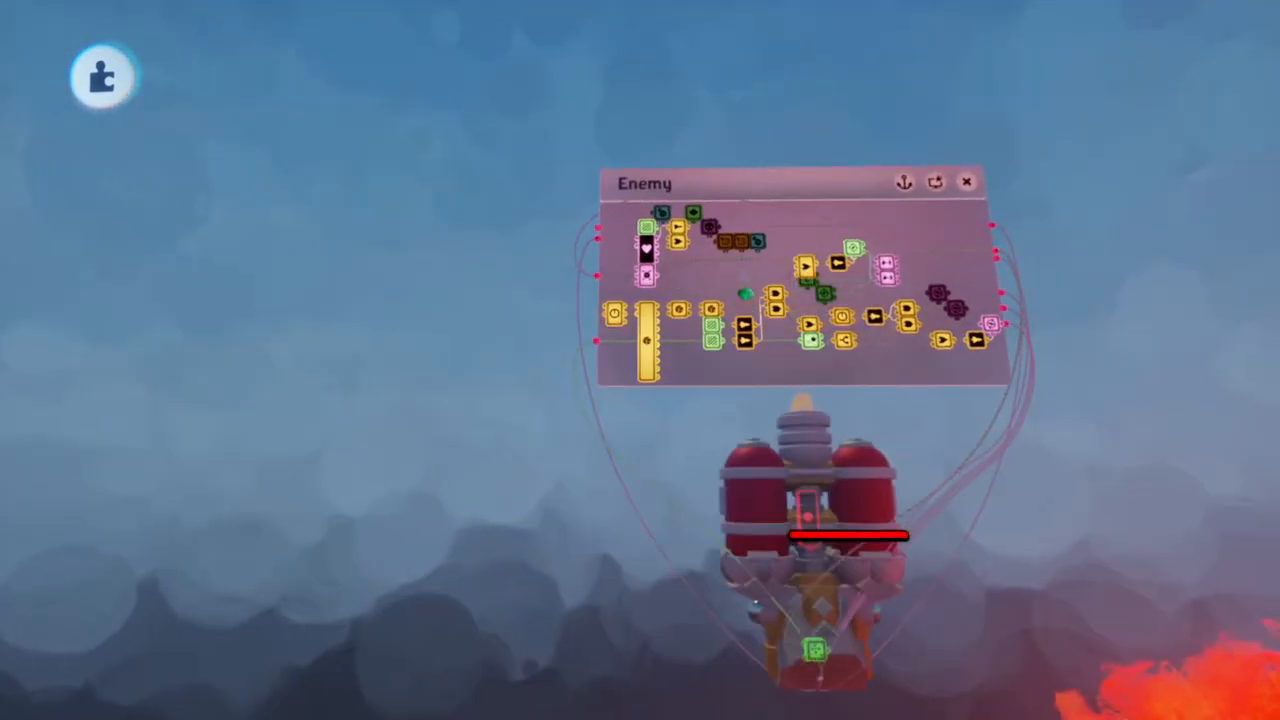
scroll(743, 278, up, 4)
scroll(743, 280, down, 2)
scroll(746, 283, up, 3)
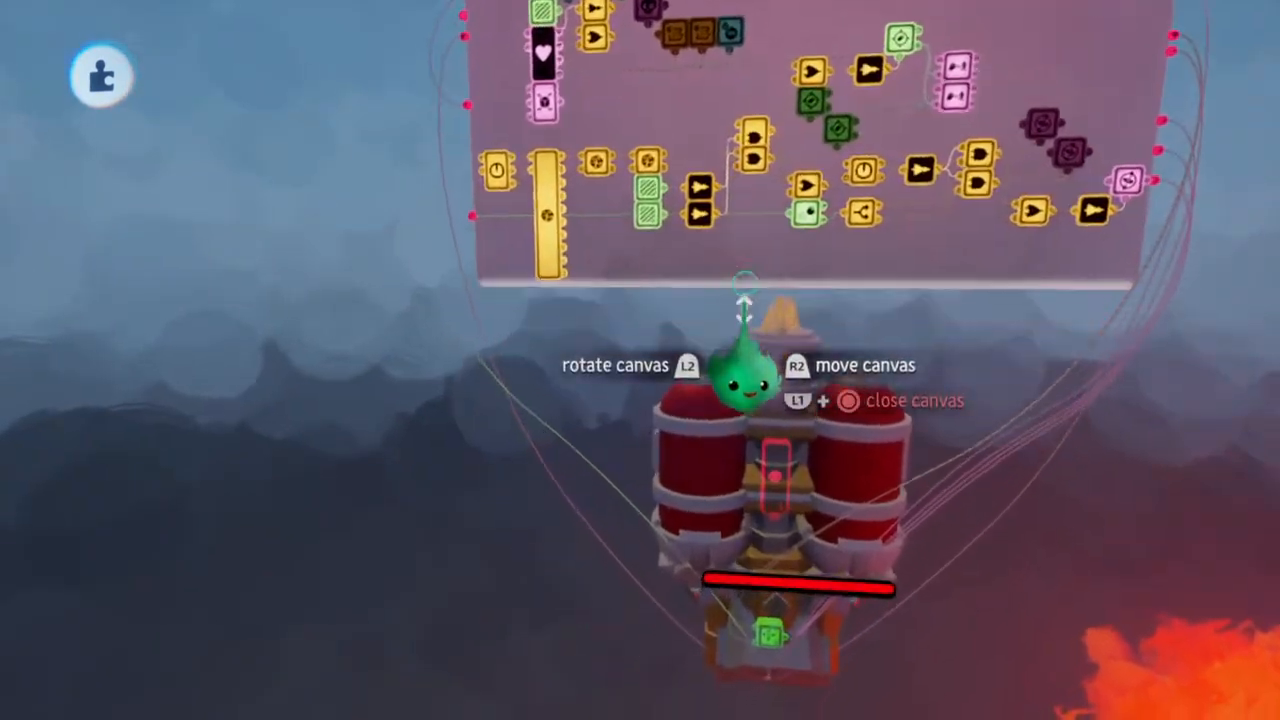
scroll(697, 507, up, 3)
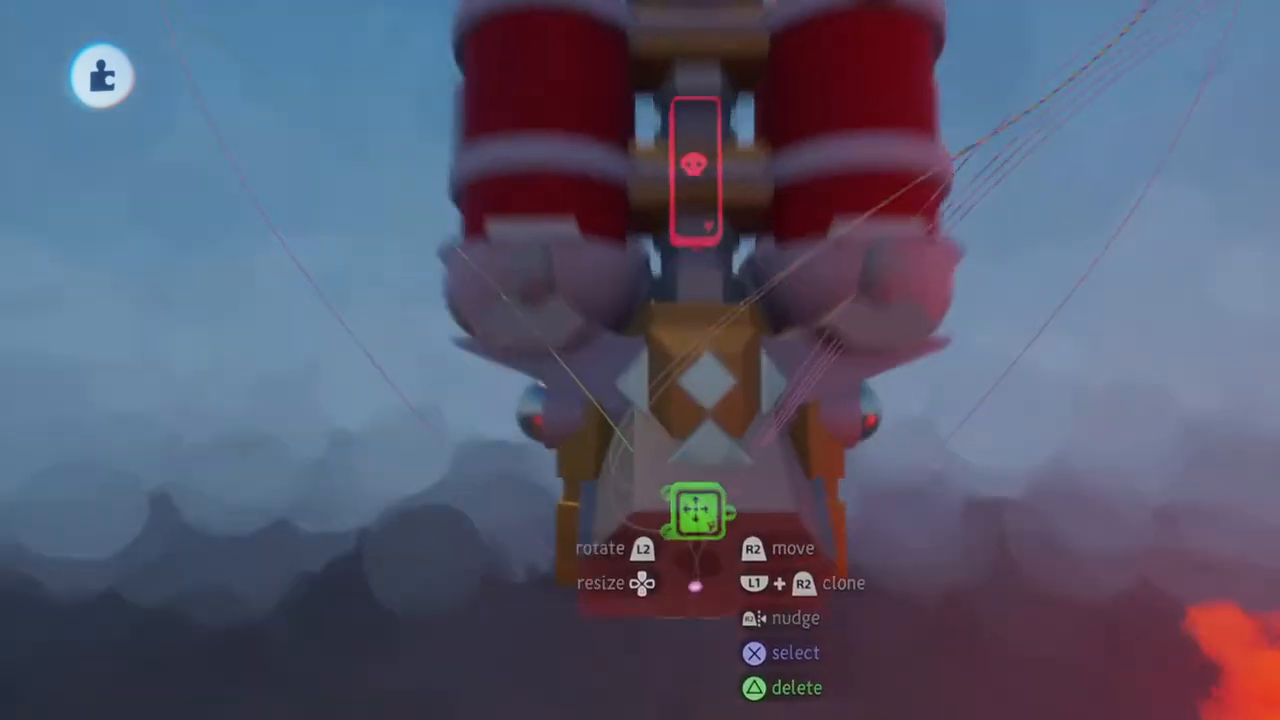
scroll(700, 595, down, 3)
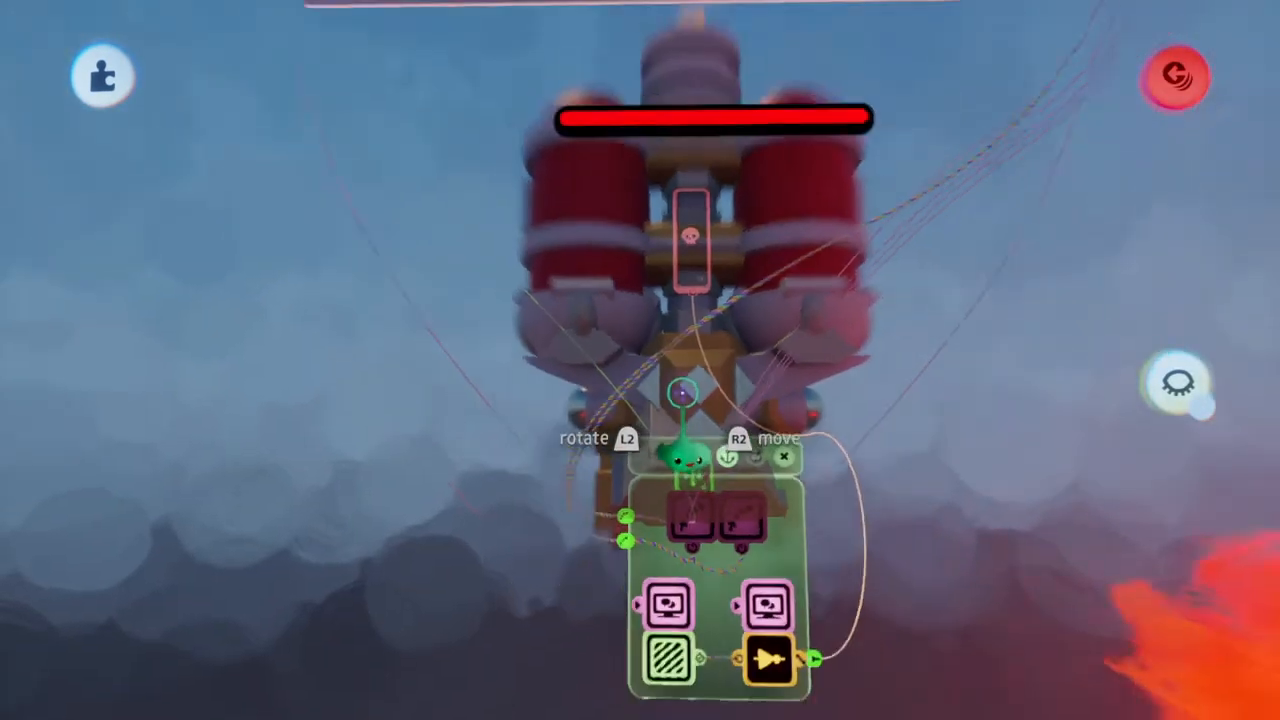
mouse_move(771, 540)
mouse_down()
mouse_move(766, 551)
mouse_move(768, 534)
mouse_up()
scroll(735, 480, down, 1)
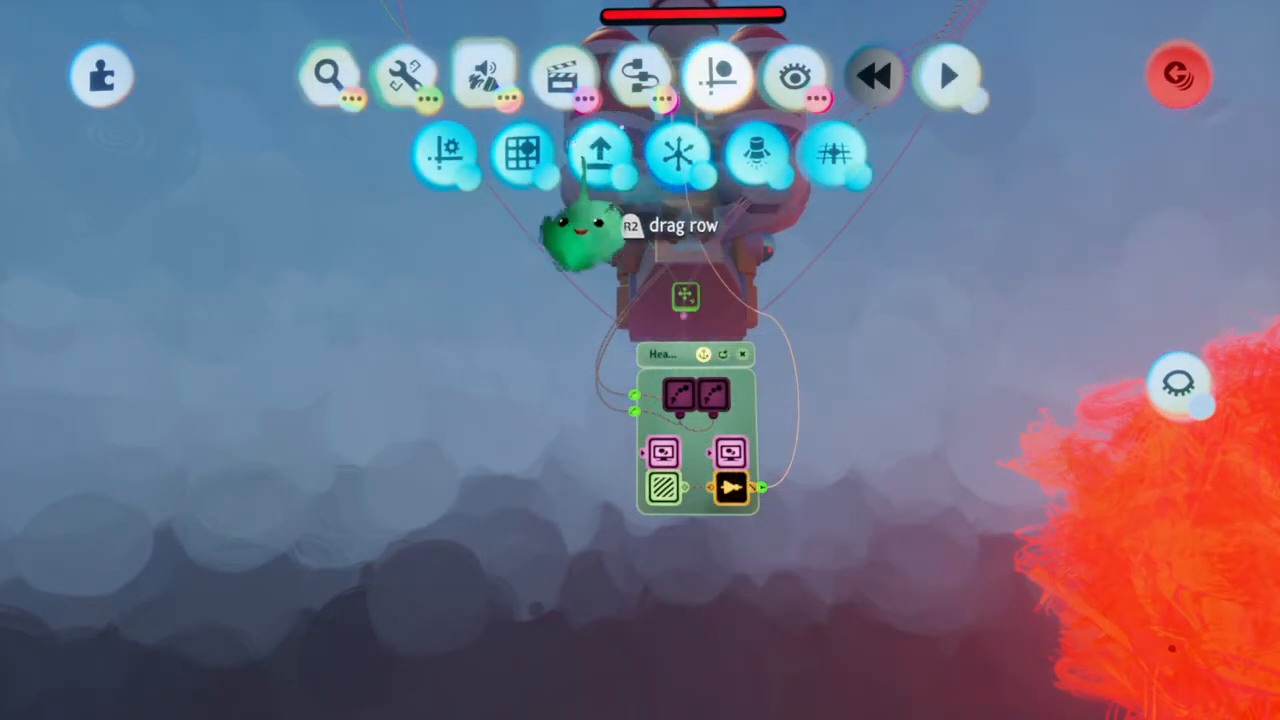
Turn on grid snap and move the emit position of one Emitter in the chip below the ship up onto the ship's body
click(521, 158)
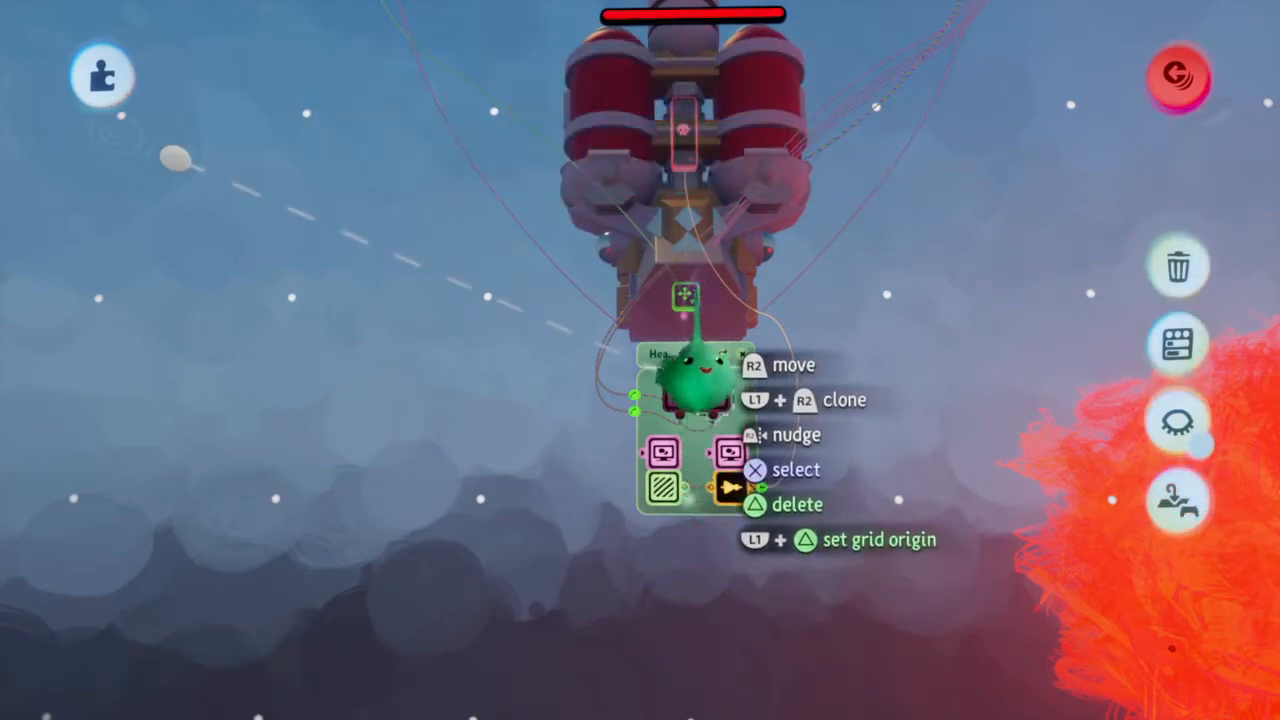
scroll(688, 306, down, 3)
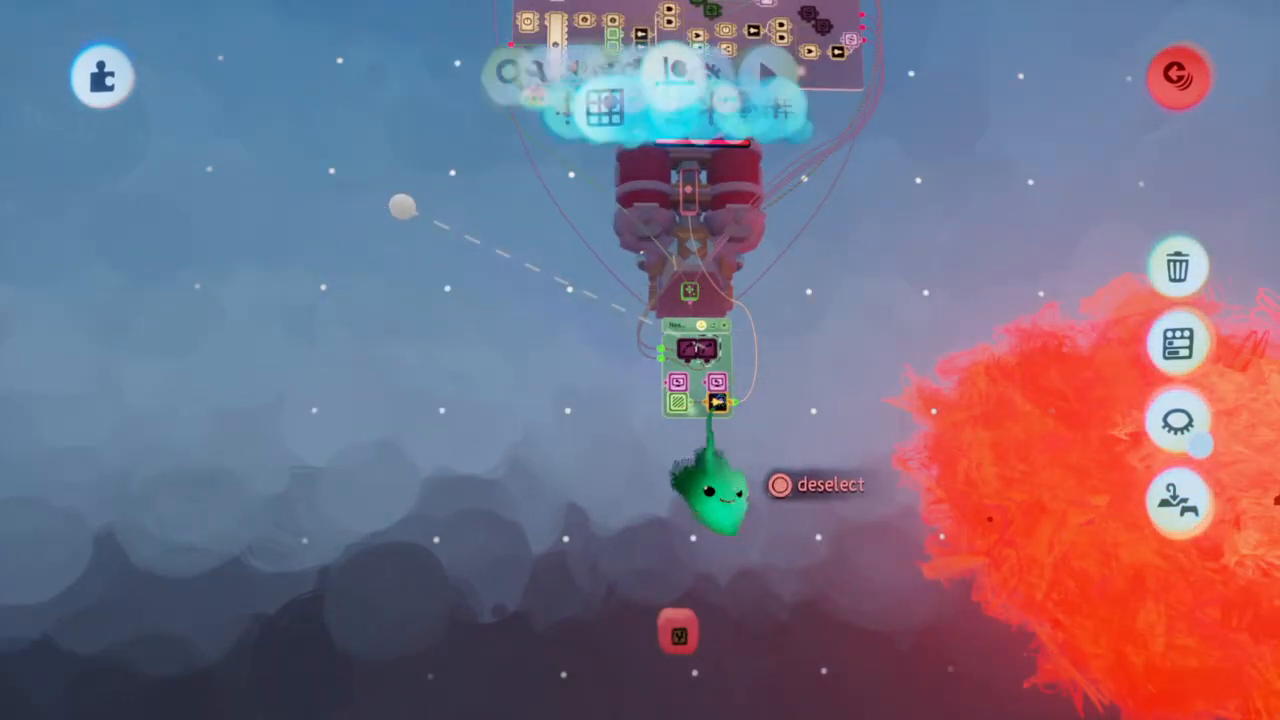
key(Escape)
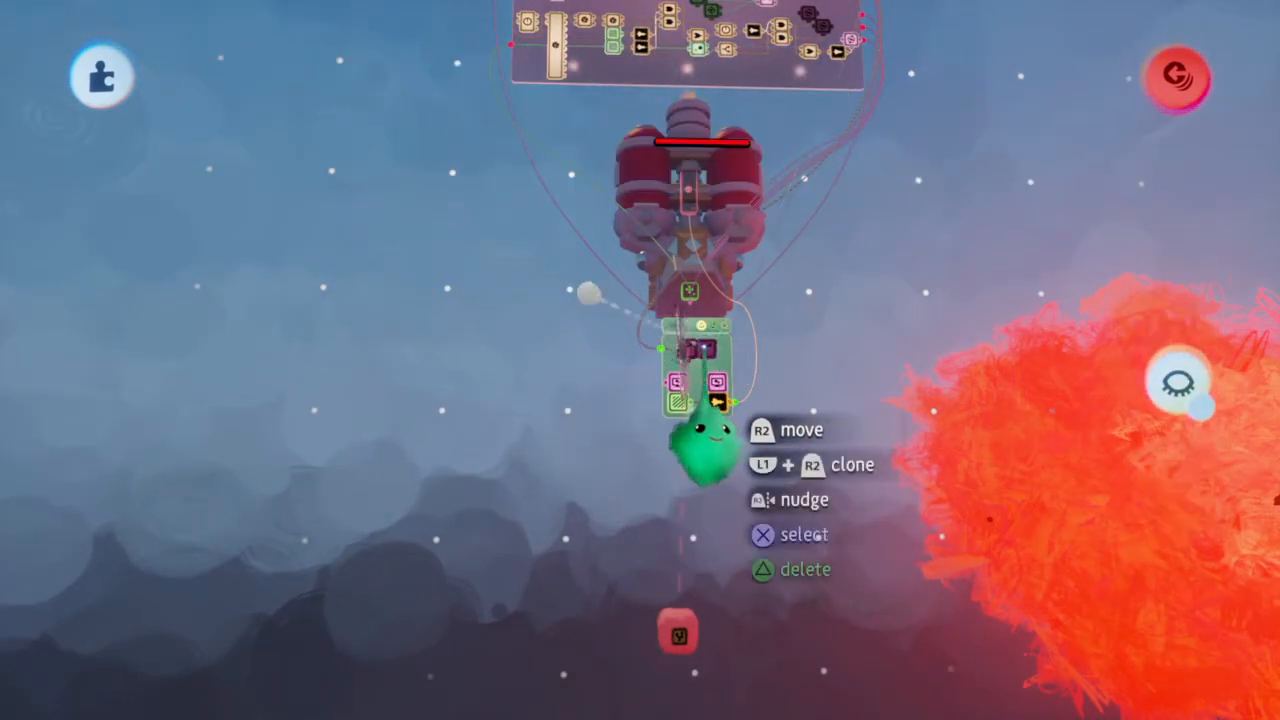
click(704, 348)
drag(446, 212, 347, 499)
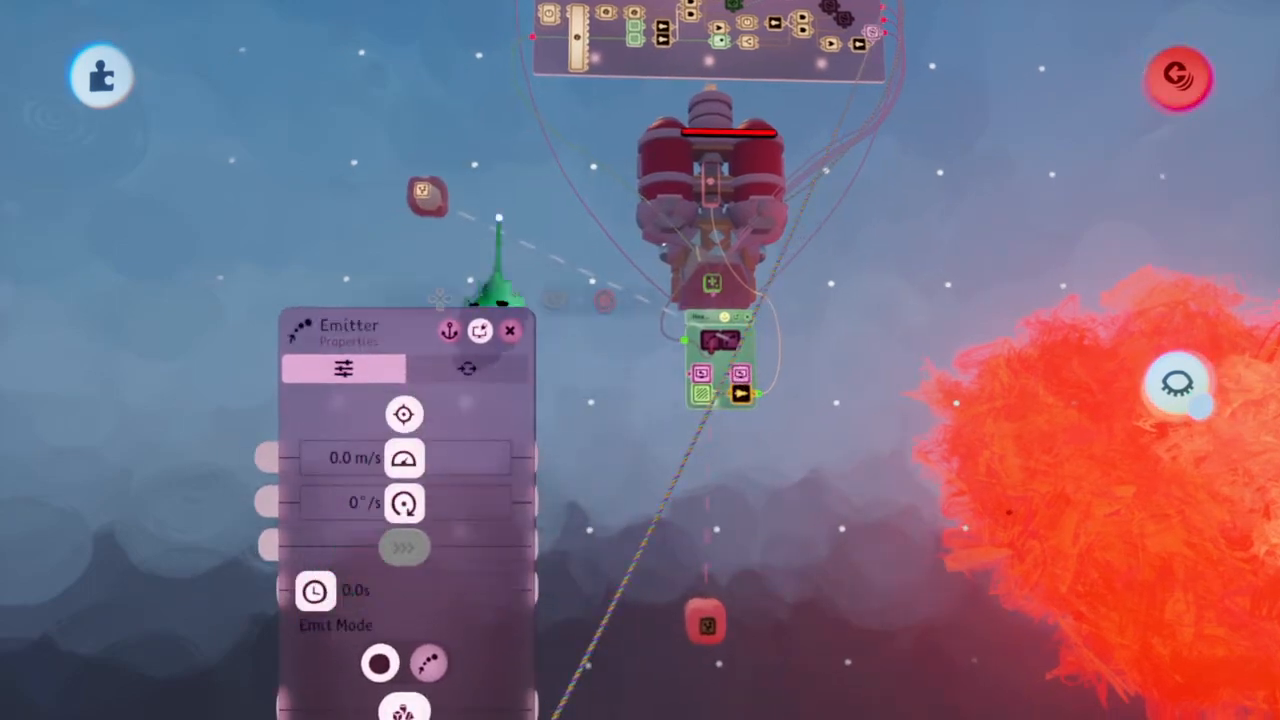
drag(430, 292, 722, 160)
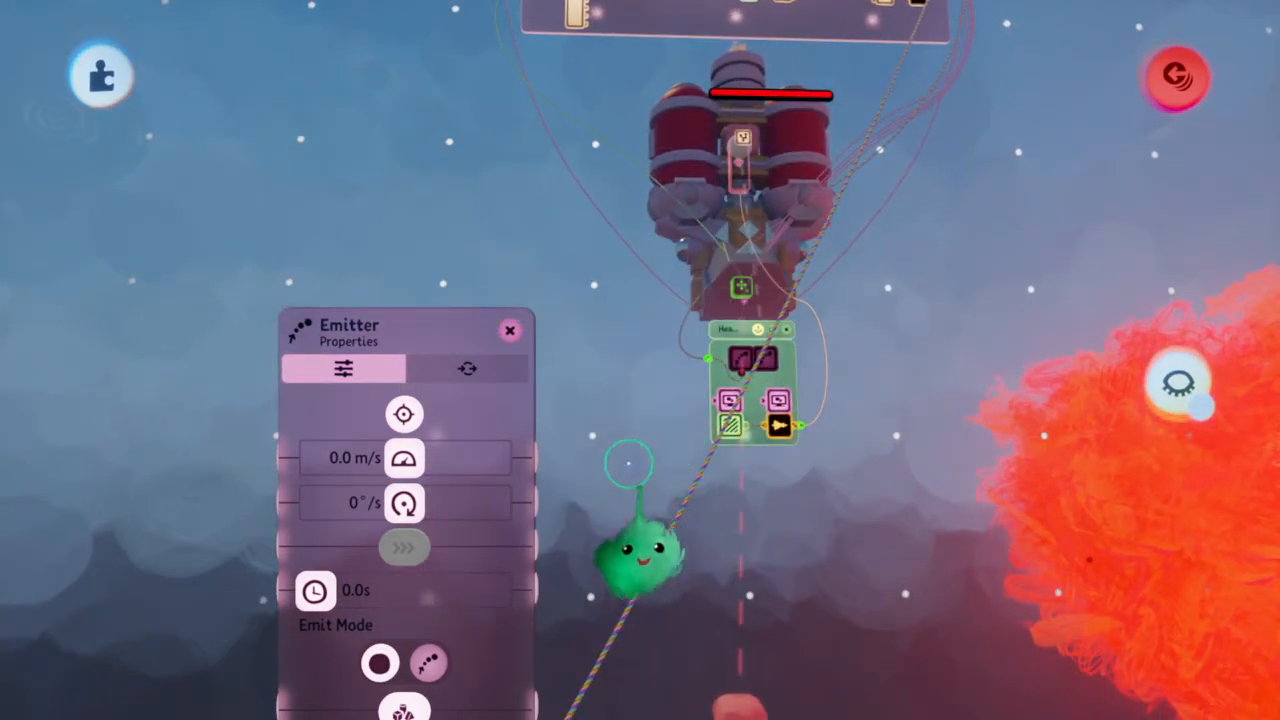
key(Escape)
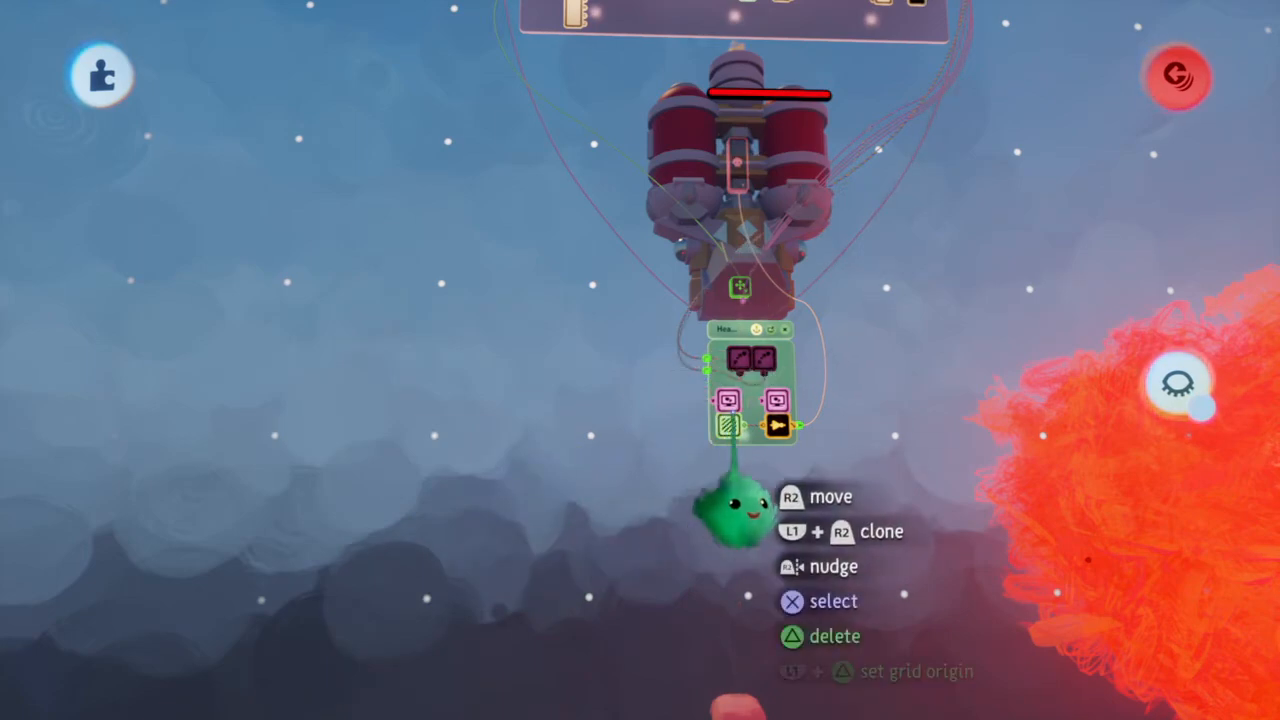
Open the Microchip on the red block below the ship and clone its Item tag into the free space beneath the gate
scroll(733, 411, down, 5)
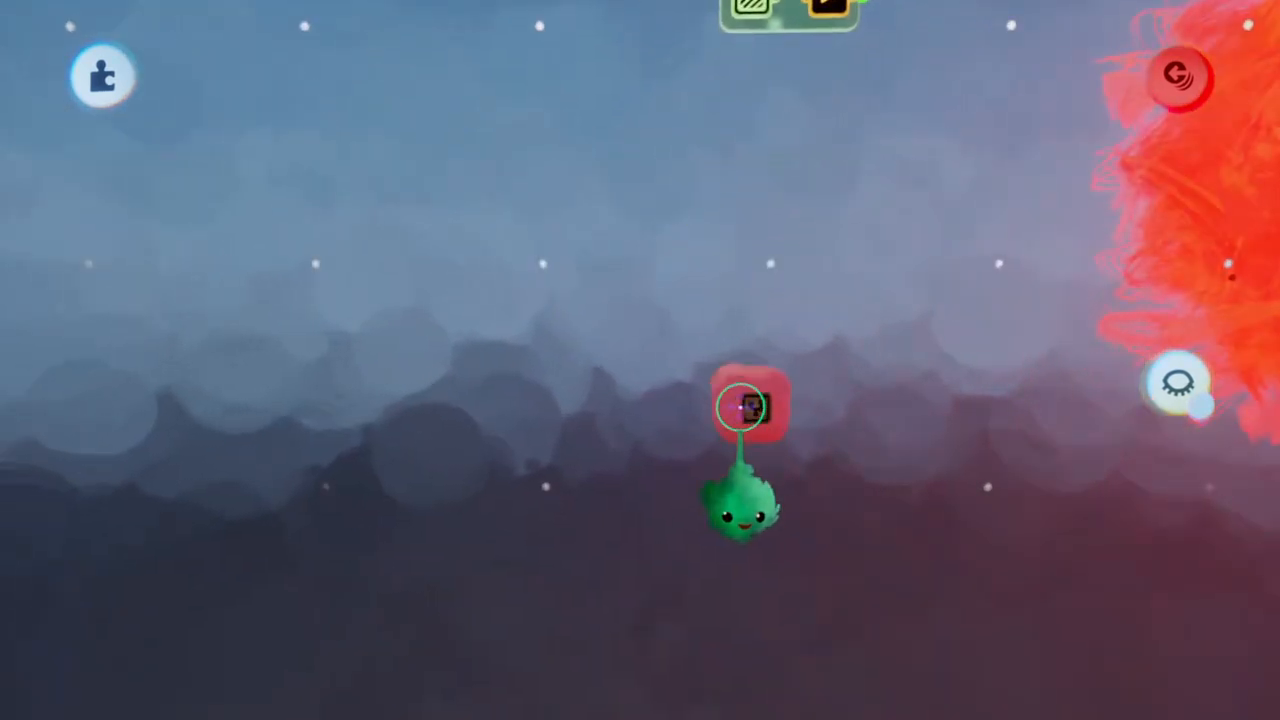
click(755, 404)
key(Escape)
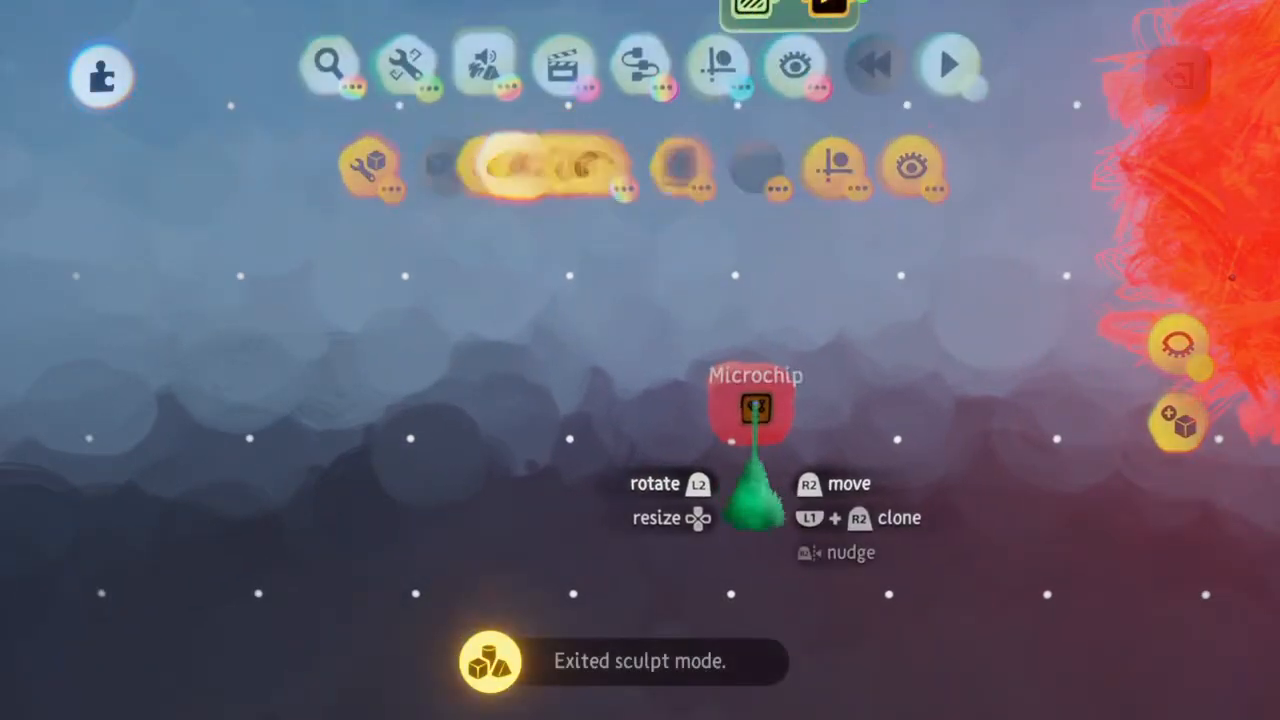
click(755, 404)
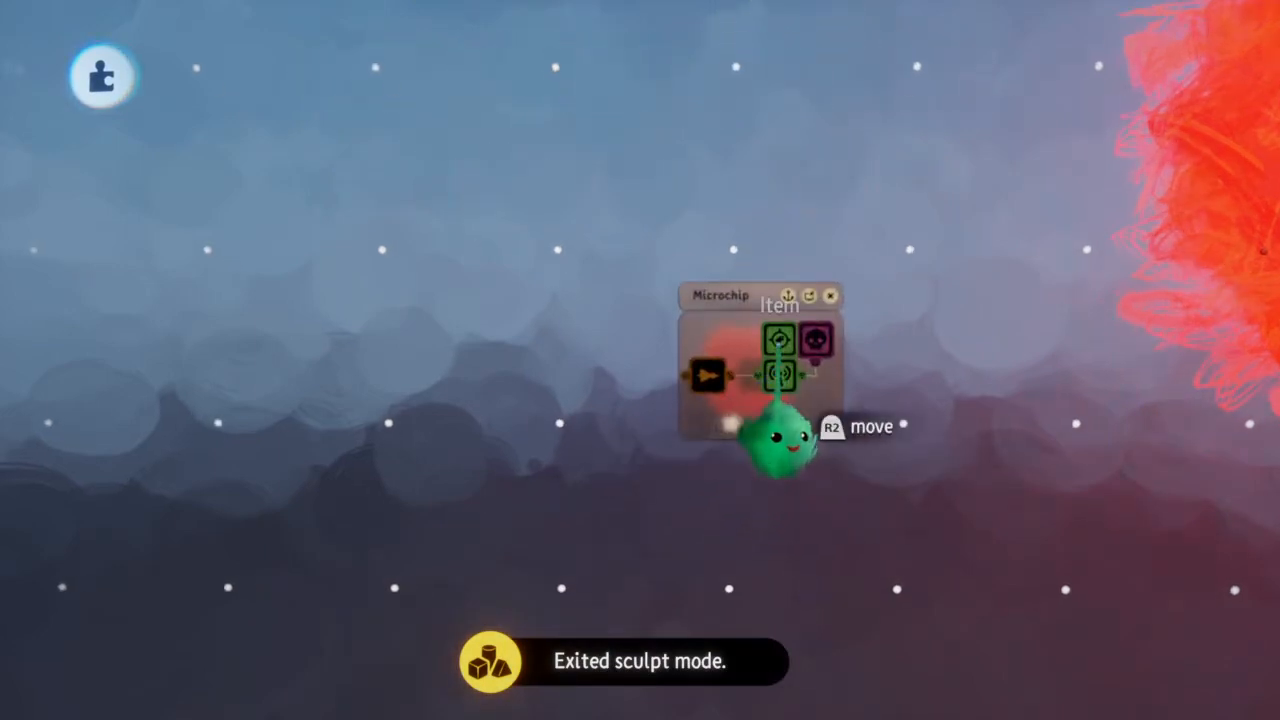
mouse_move(778, 345)
mouse_down()
mouse_move(778, 468)
mouse_move(586, 480)
mouse_move(624, 463)
mouse_up()
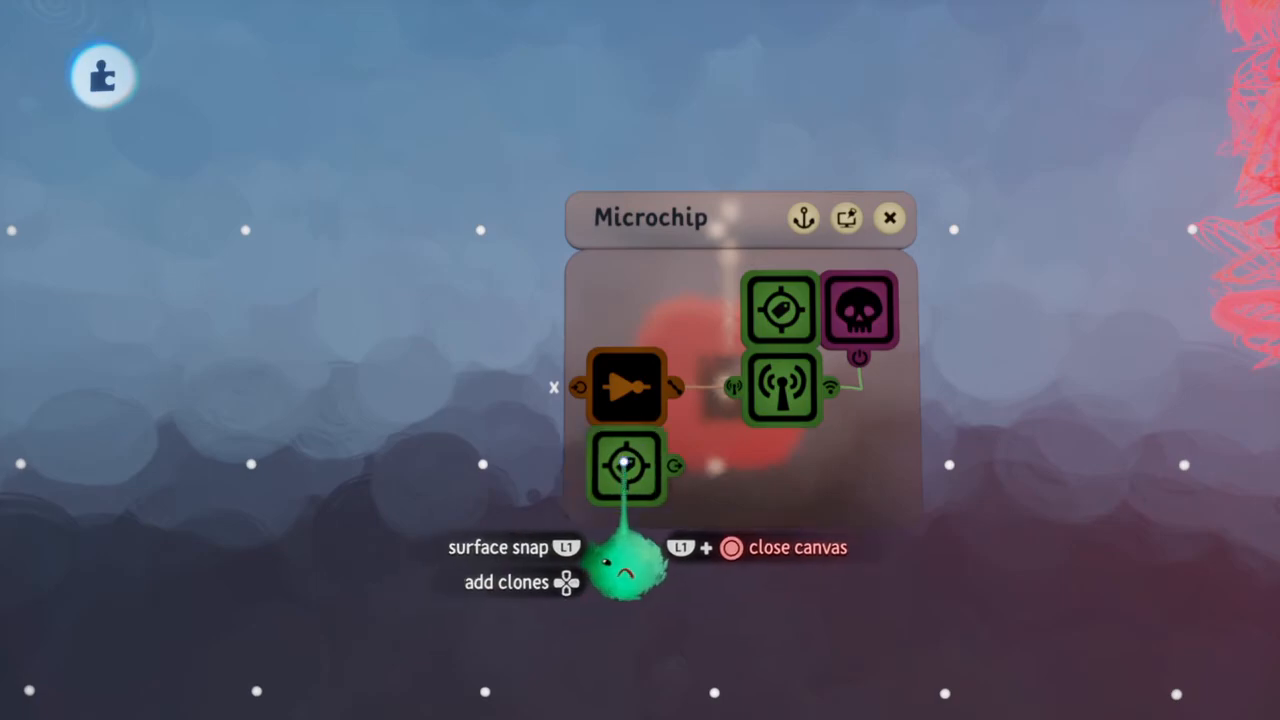
Name the cloned tag Difficult and close the red block's Microchip
click(809, 399)
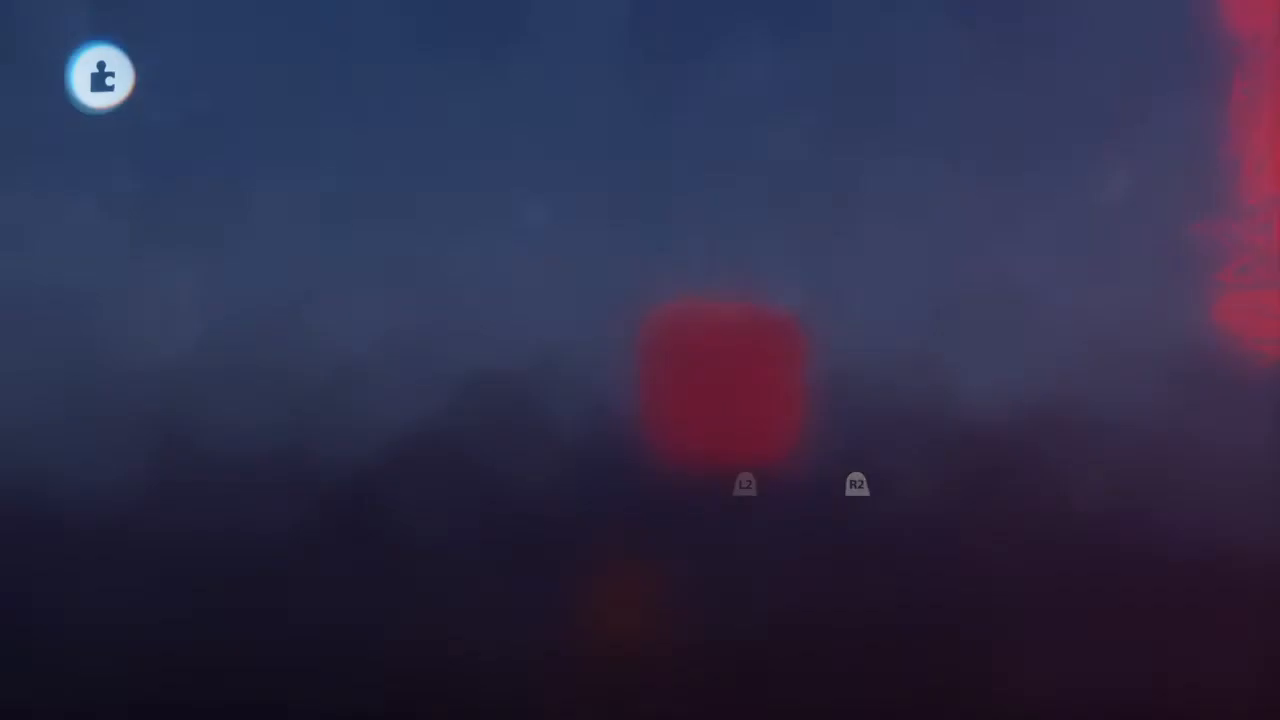
text(Difficult)
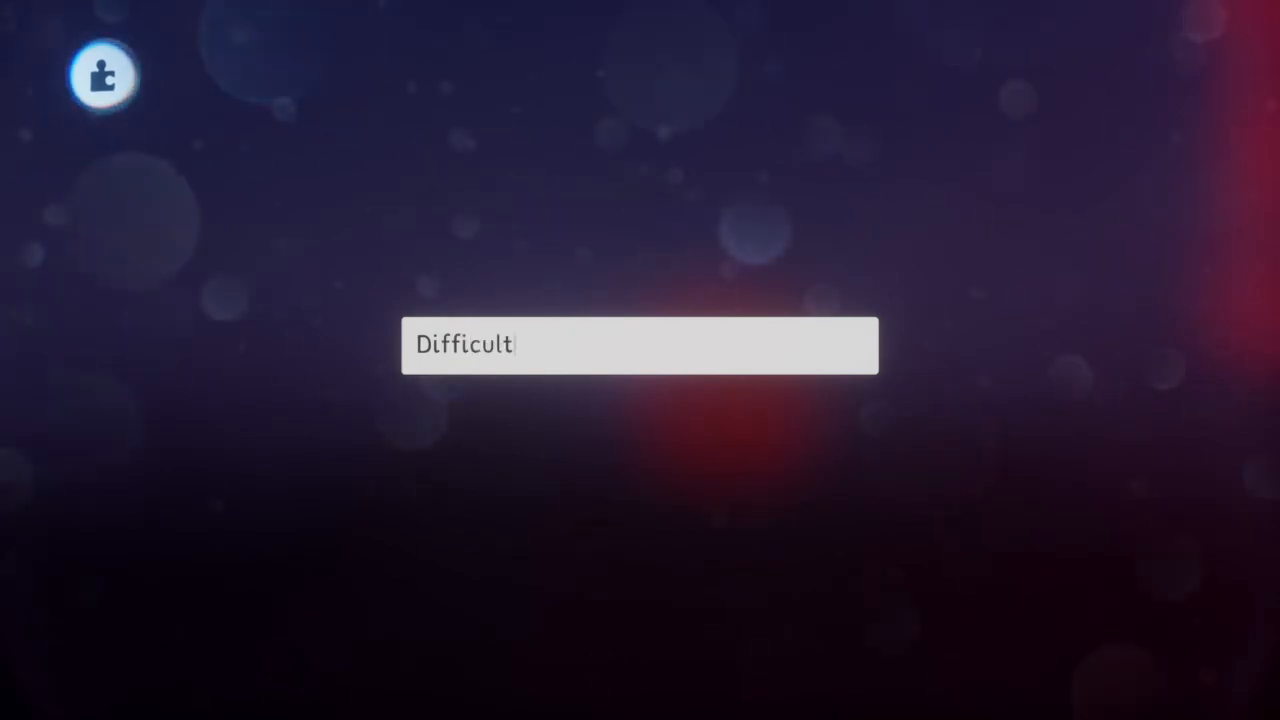
key(Return)
key(Escape)
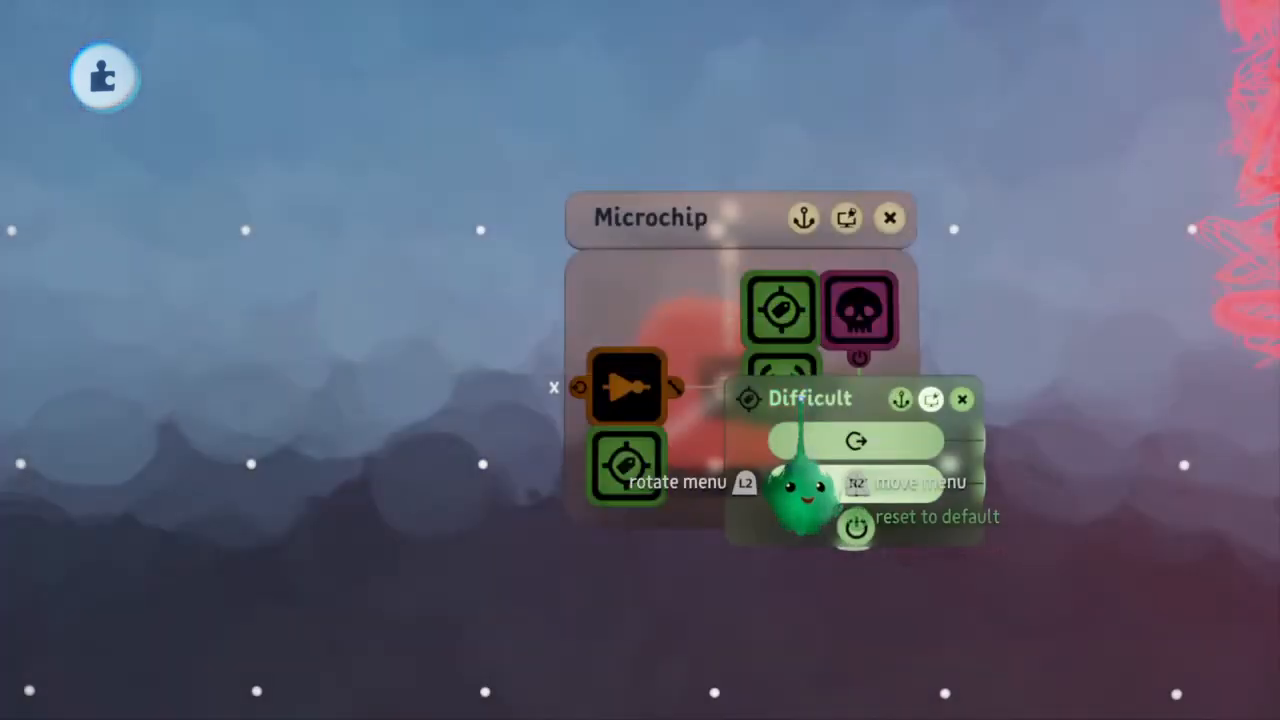
click(652, 461)
middle_drag(652, 460, 656, 430)
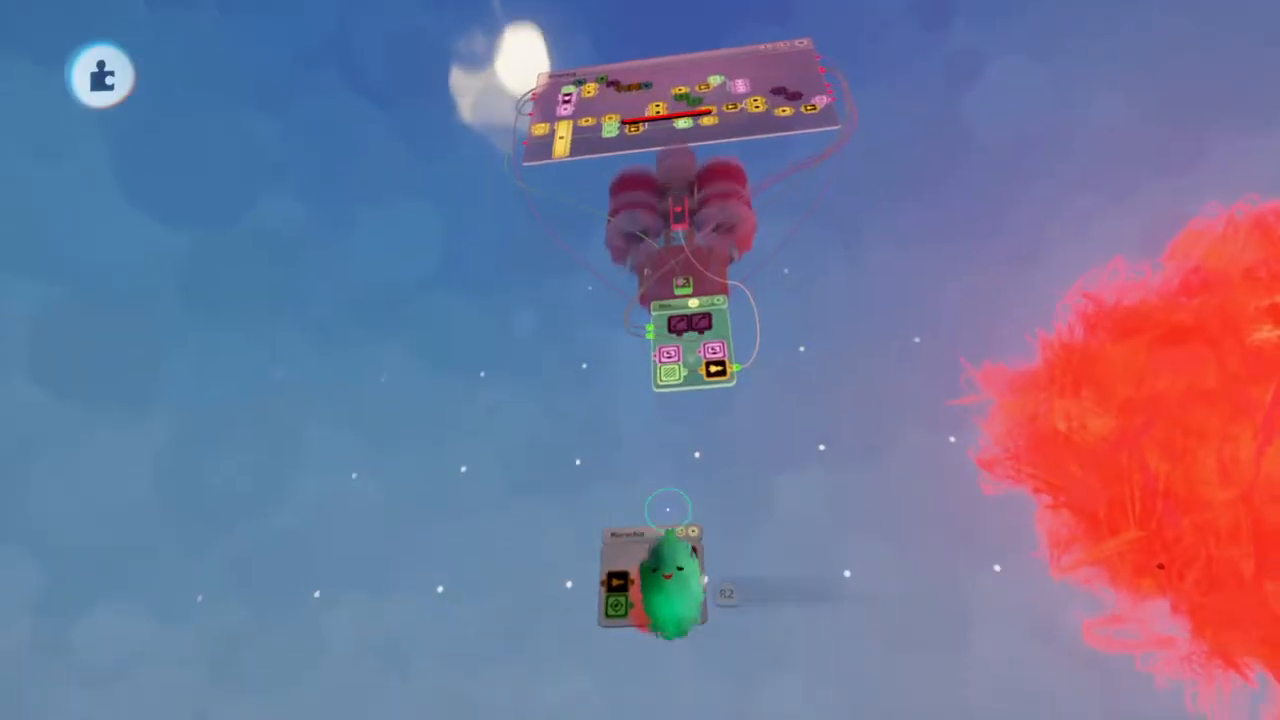
click(668, 520)
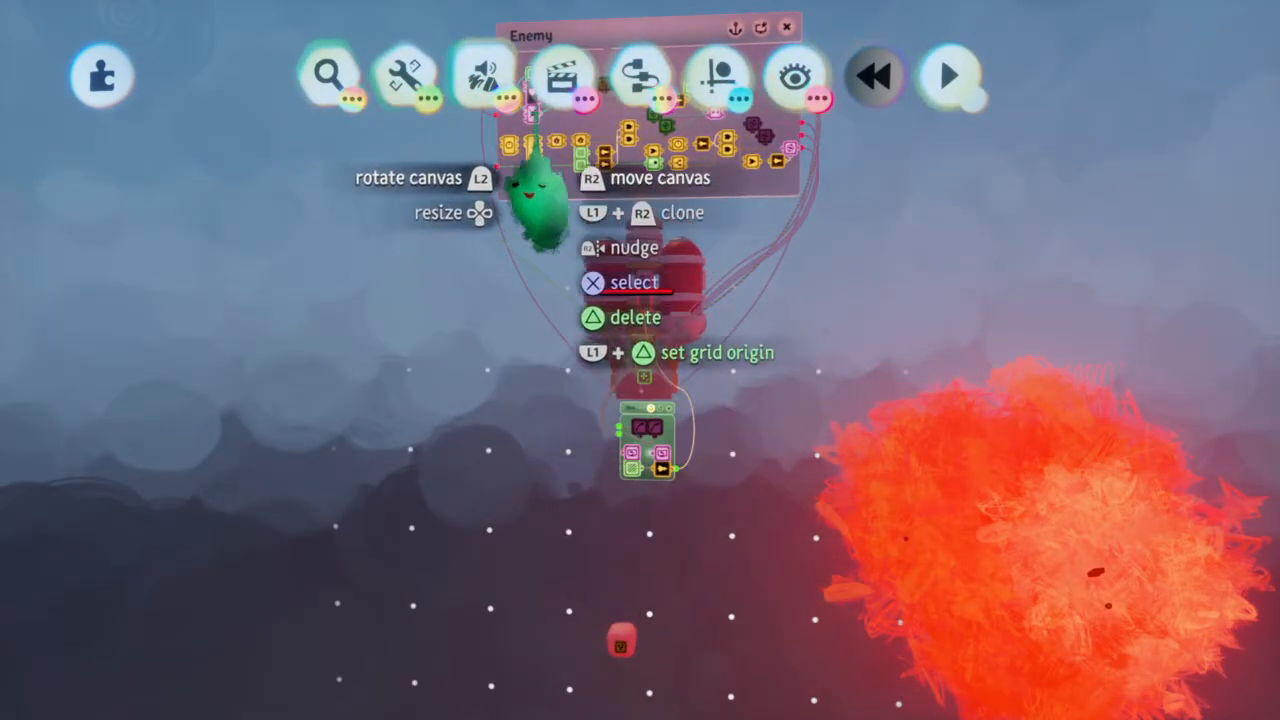
click(330, 155)
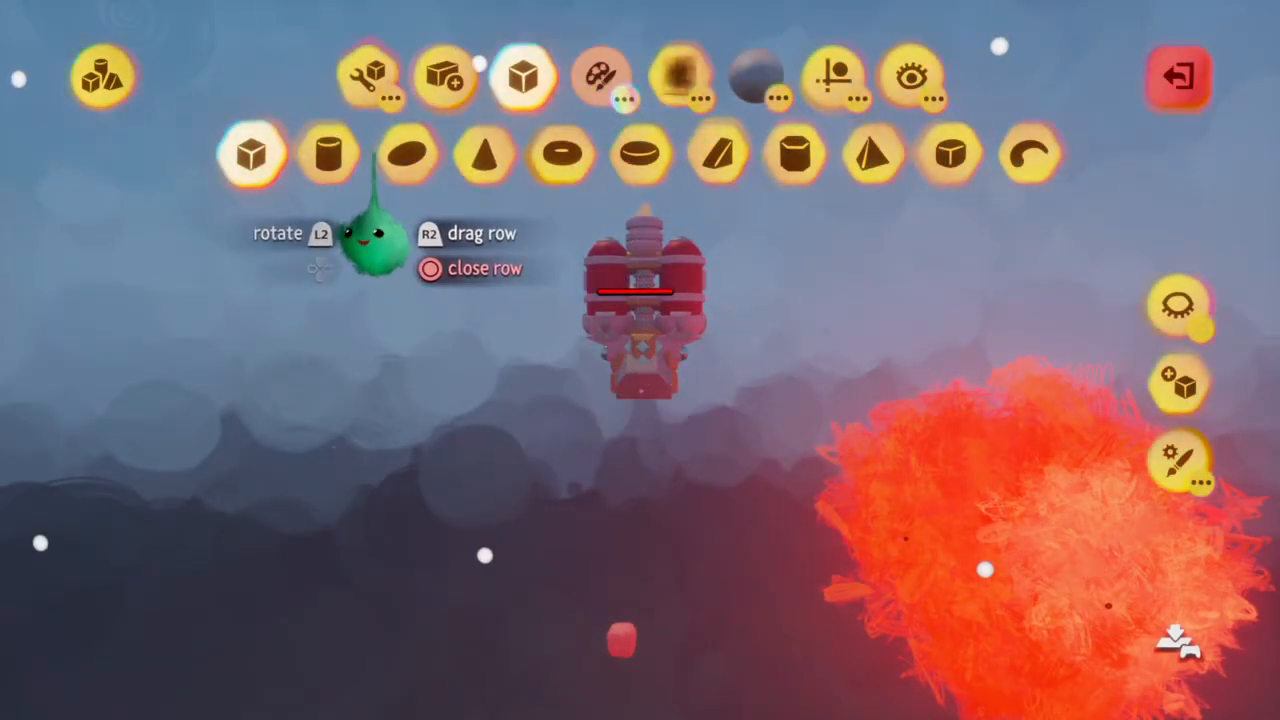
click(330, 155)
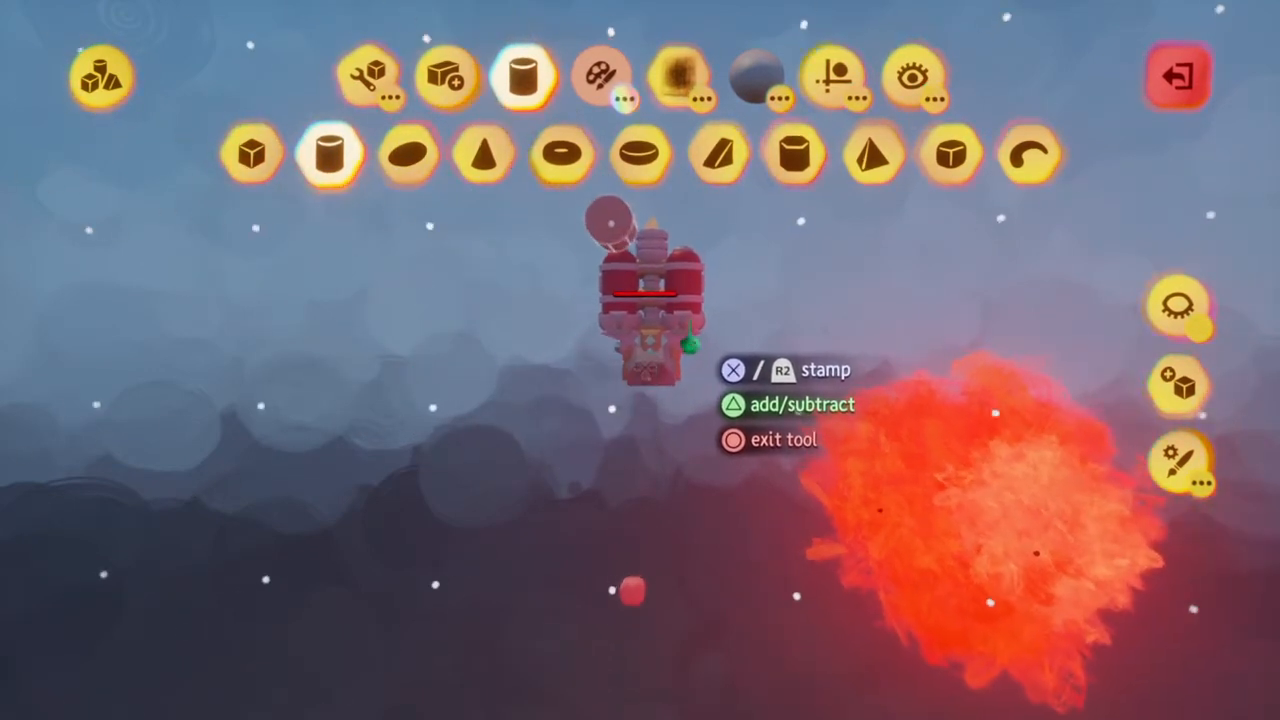
scroll(613, 228, up, 5)
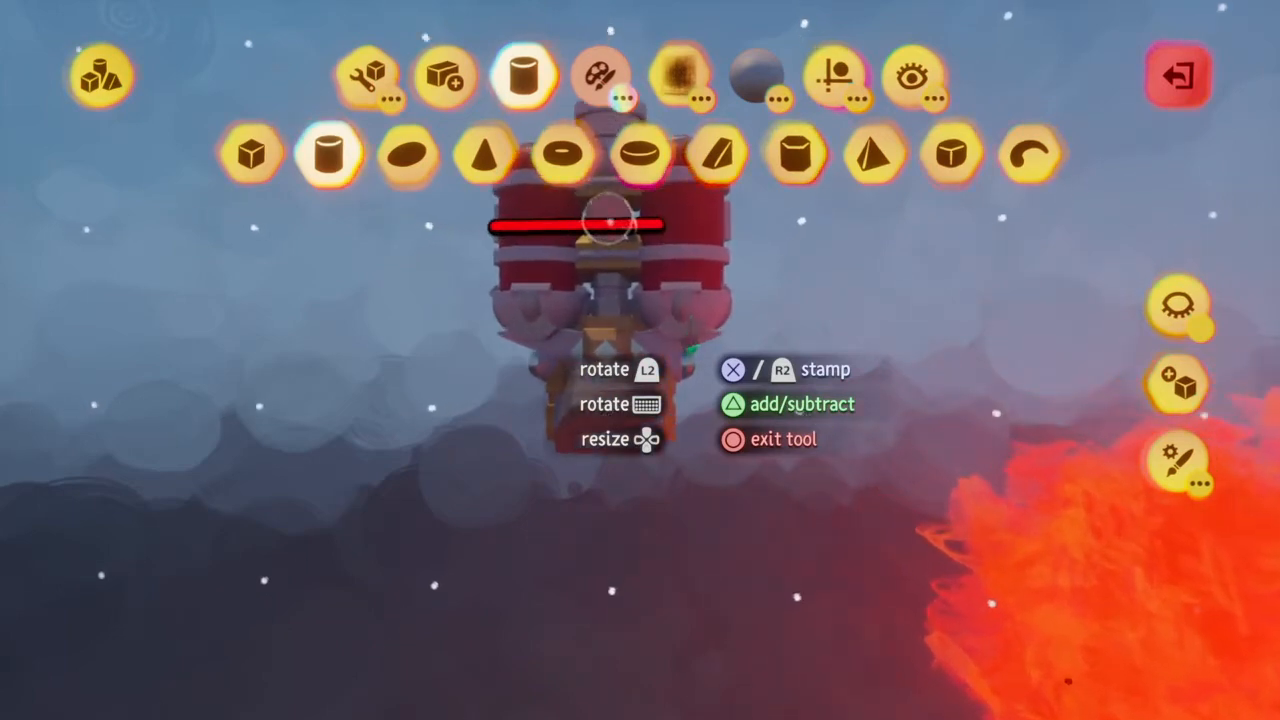
scroll(595, 200, down, 5)
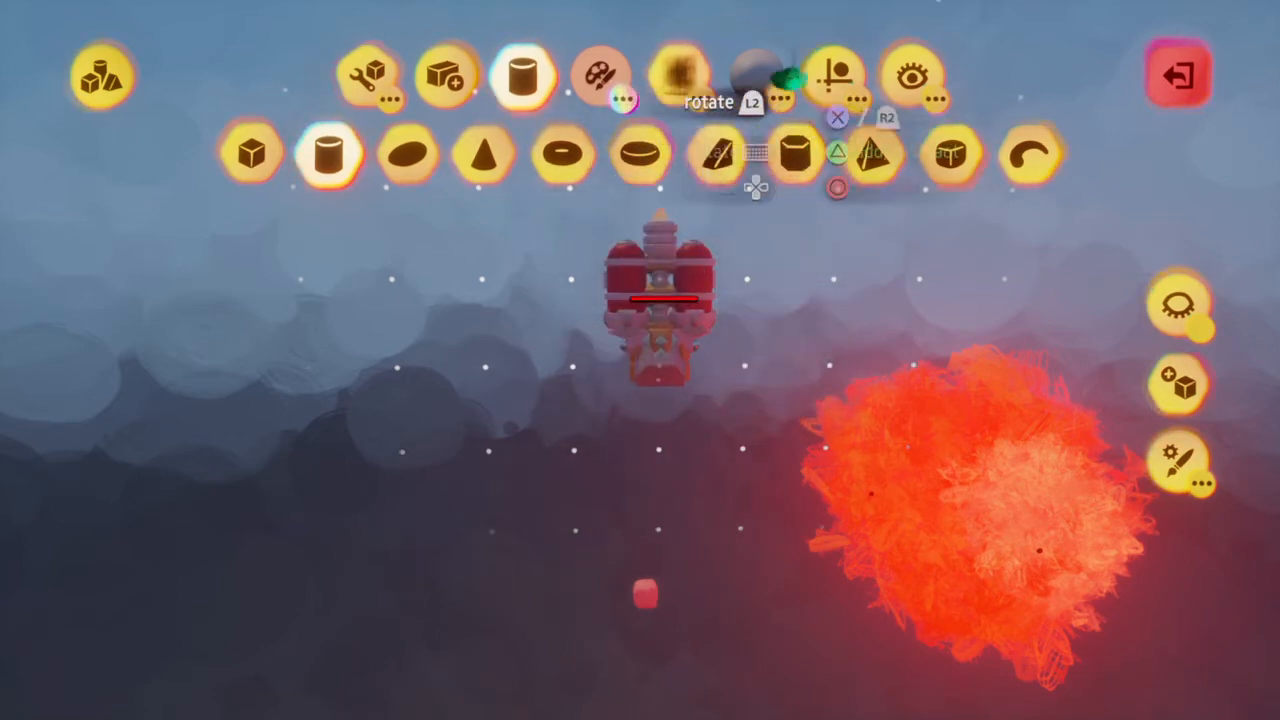
click(836, 78)
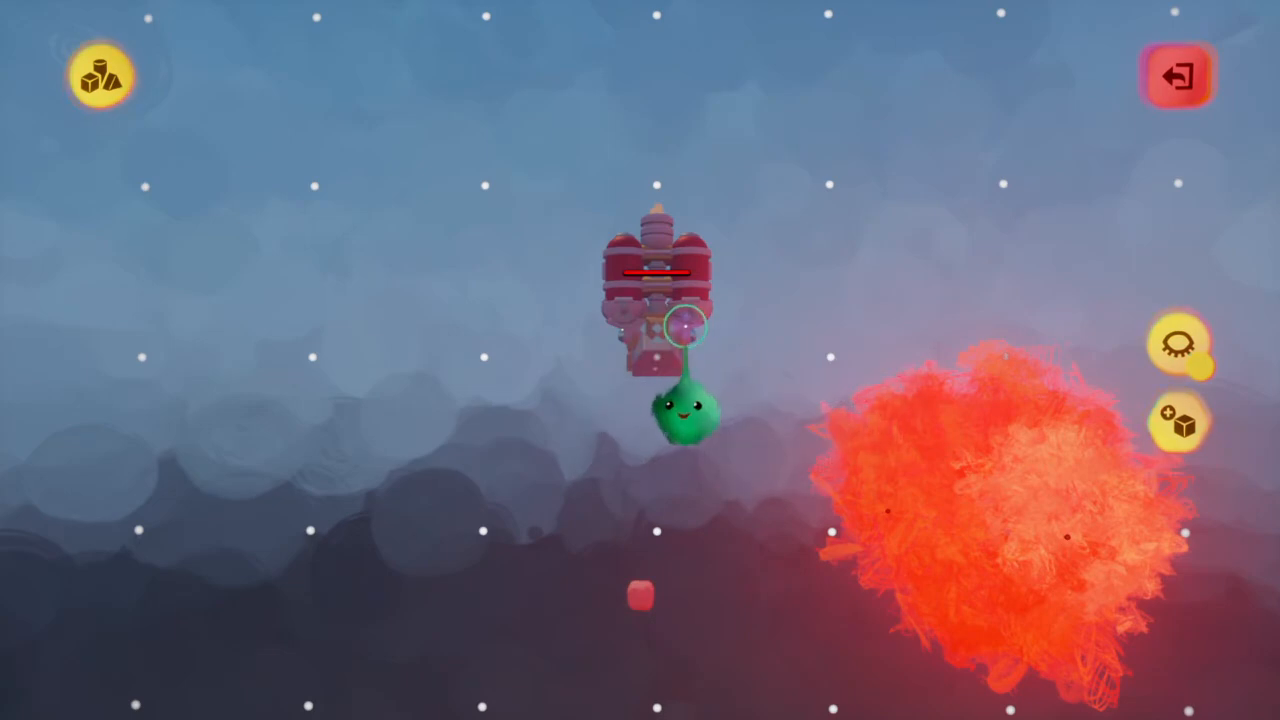
key(Escape)
Scale the enemy ship down to about 88% with the grid active
drag(680, 326, 680, 312)
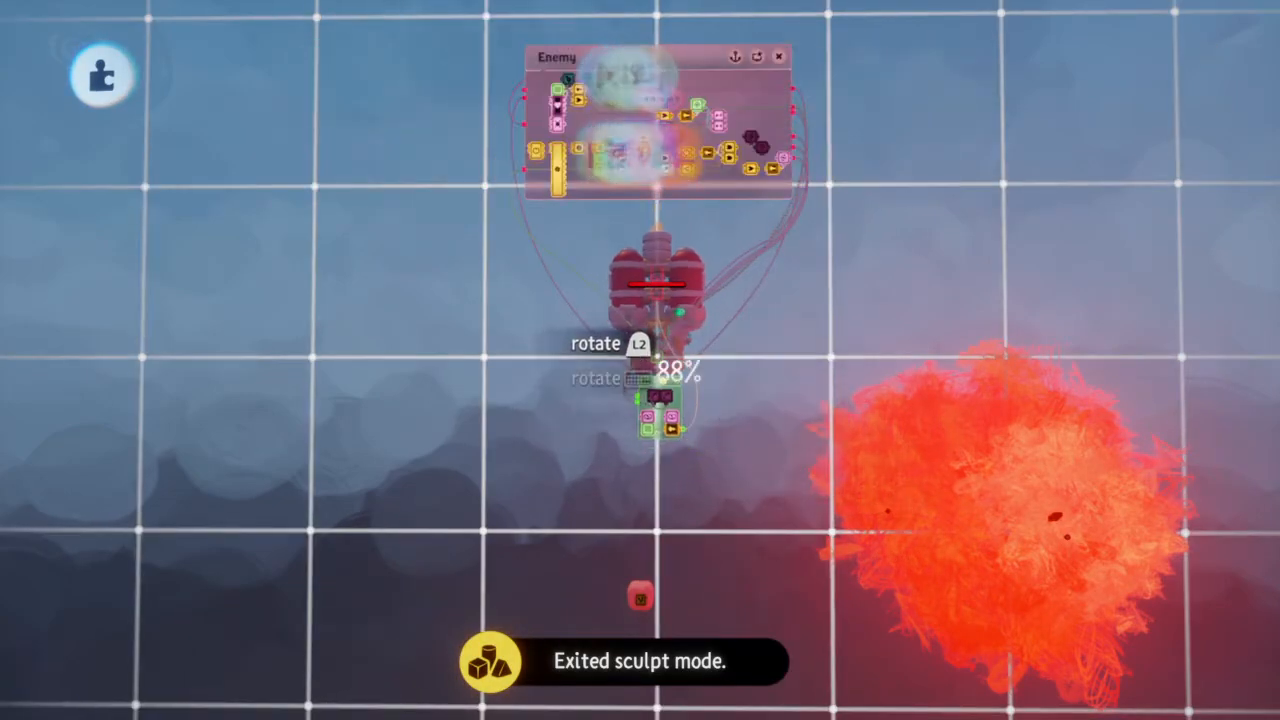
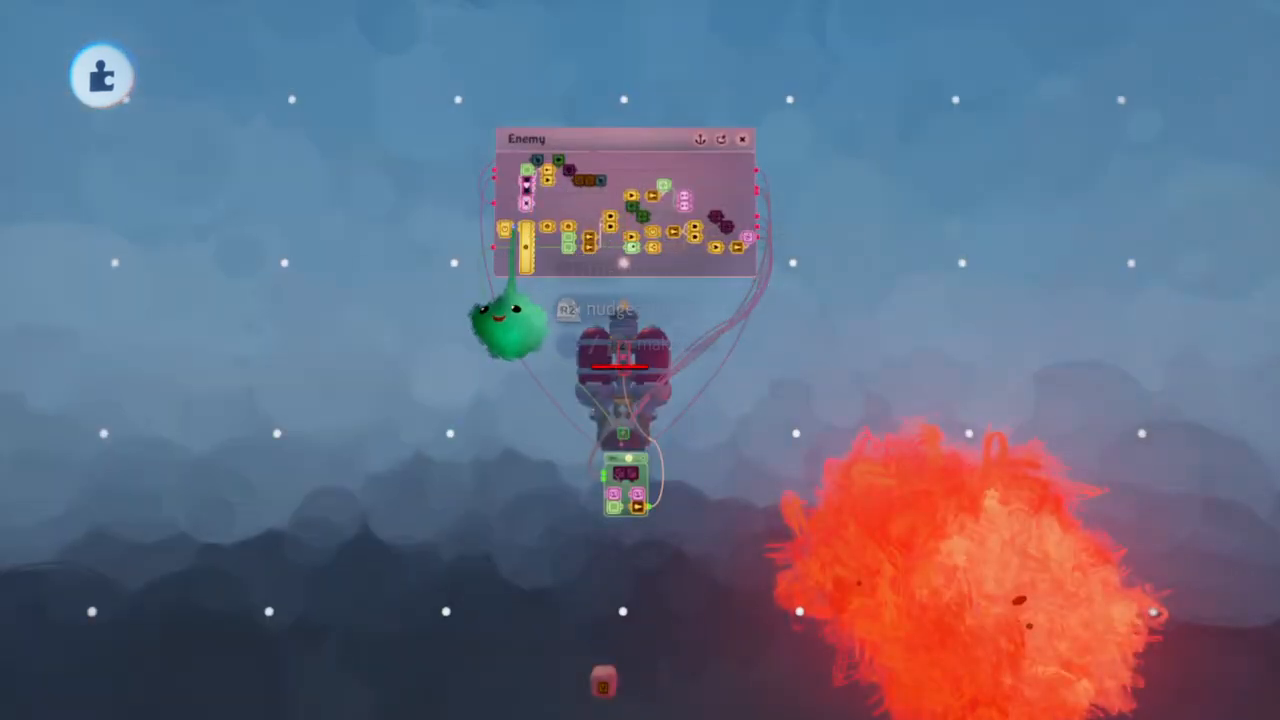
Close the Randomize gadget's settings, test-run the scene, and examine the enemy ship and its Enemy chip from several angles
scroll(522, 248, up, 5)
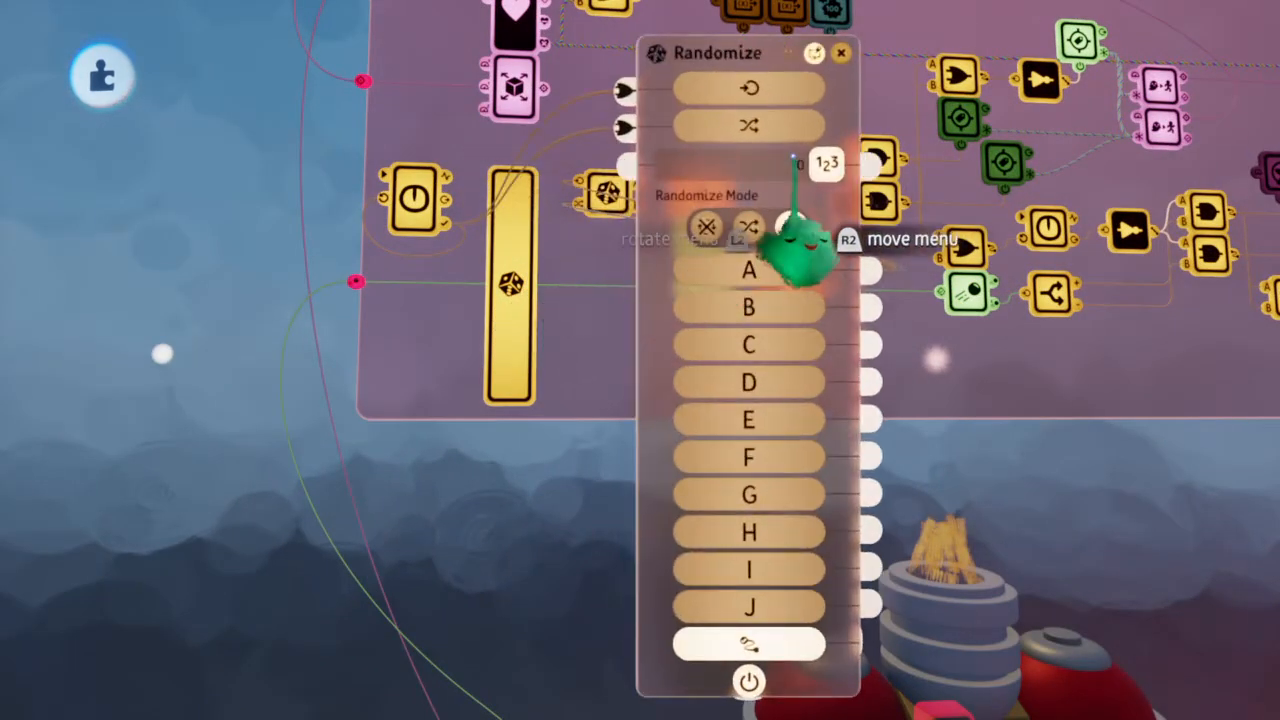
key(Escape)
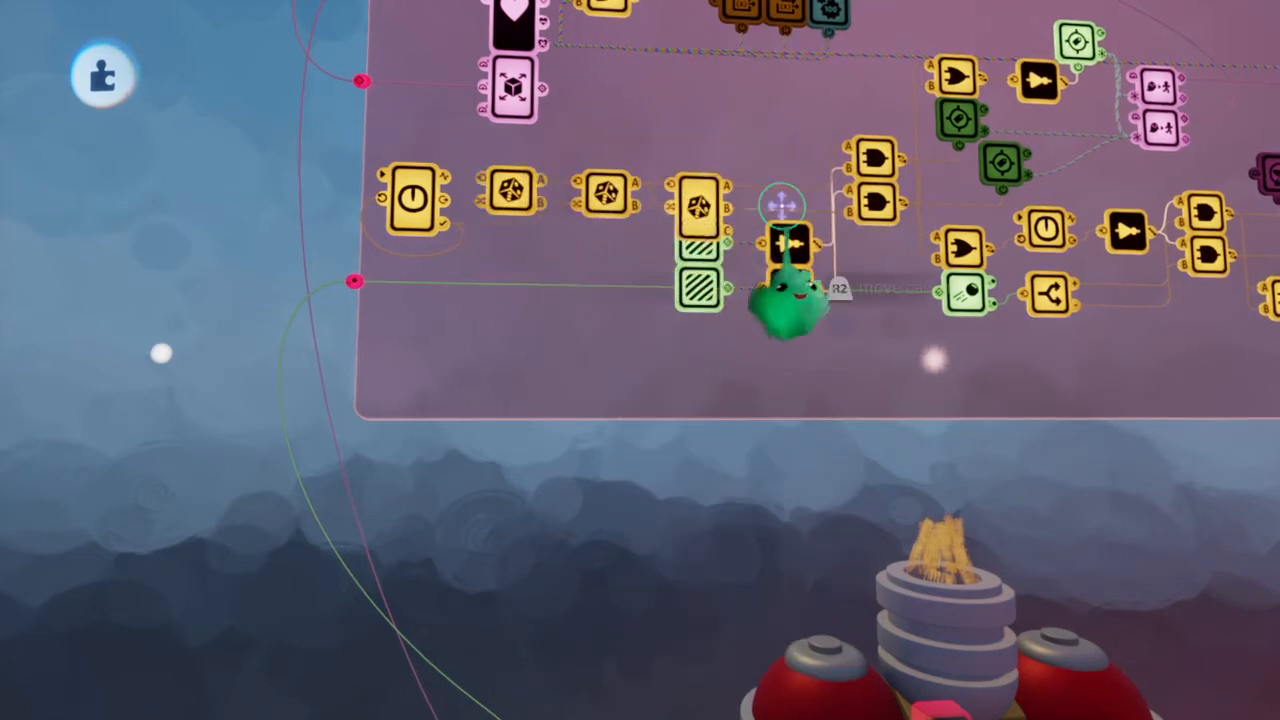
scroll(780, 205, down, 8)
key(space)
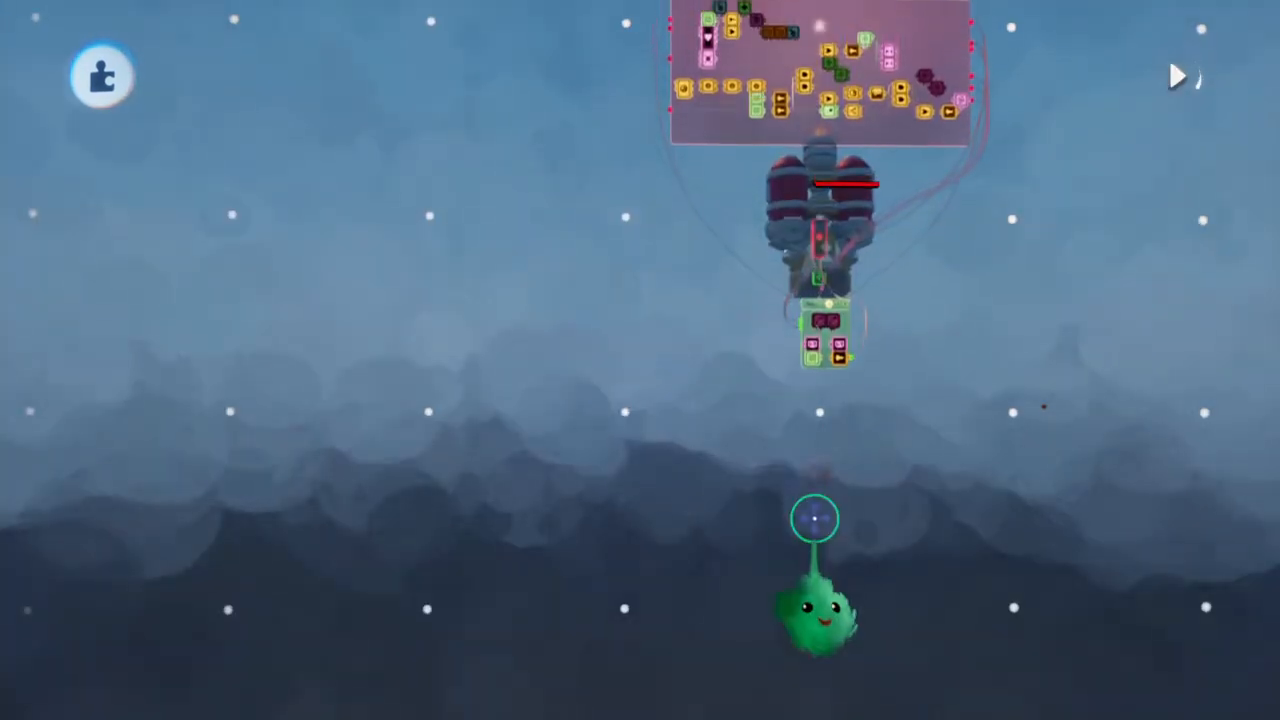
scroll(817, 525, down, 5)
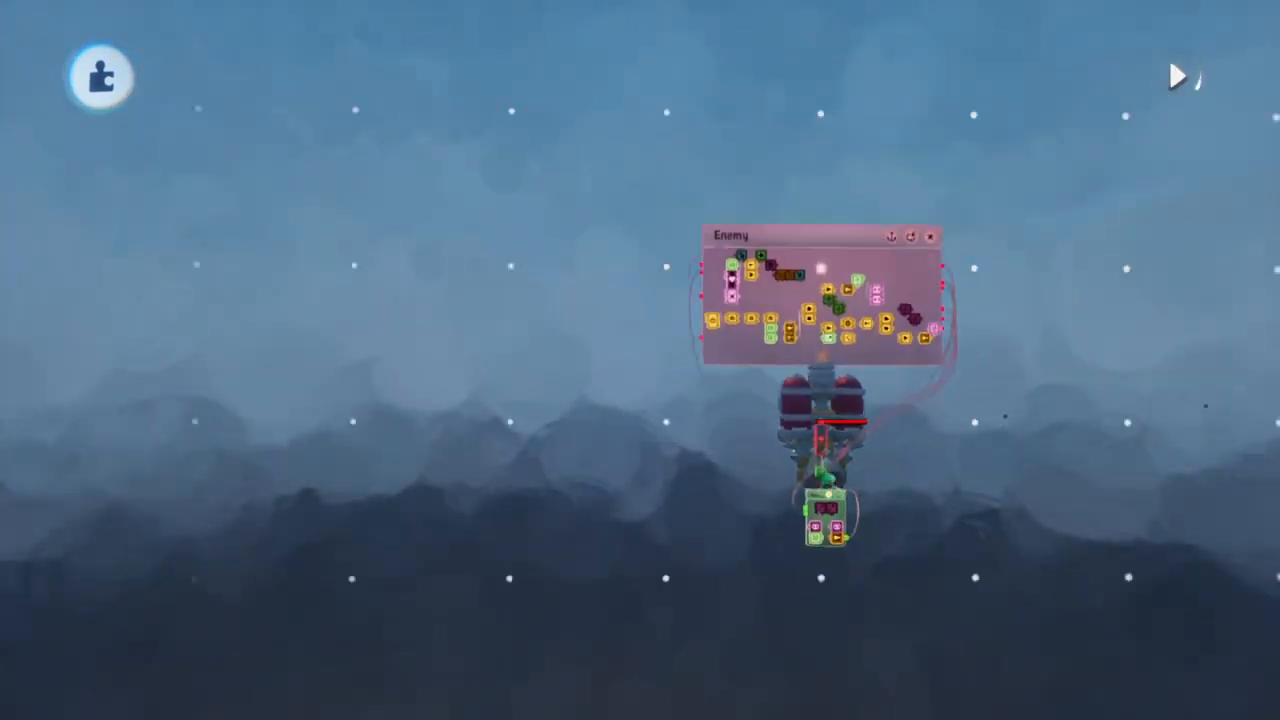
middle_drag(812, 500, 826, 457)
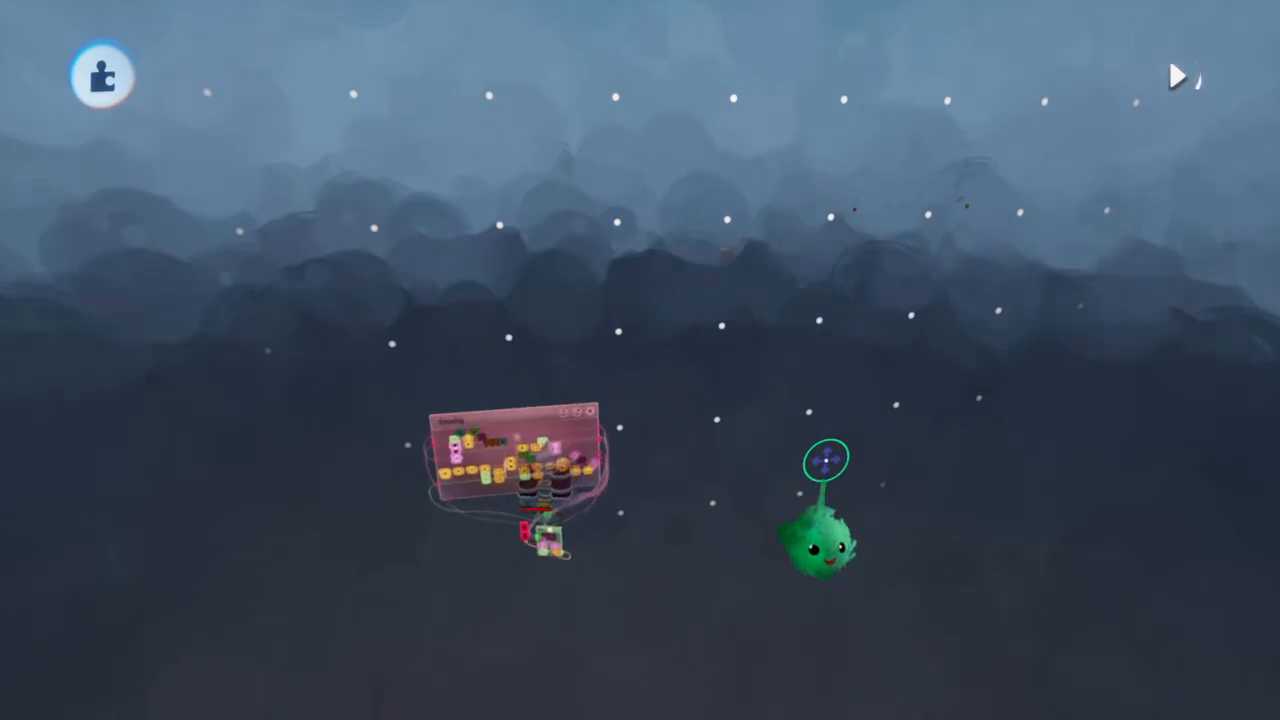
middle_drag(826, 460, 826, 461)
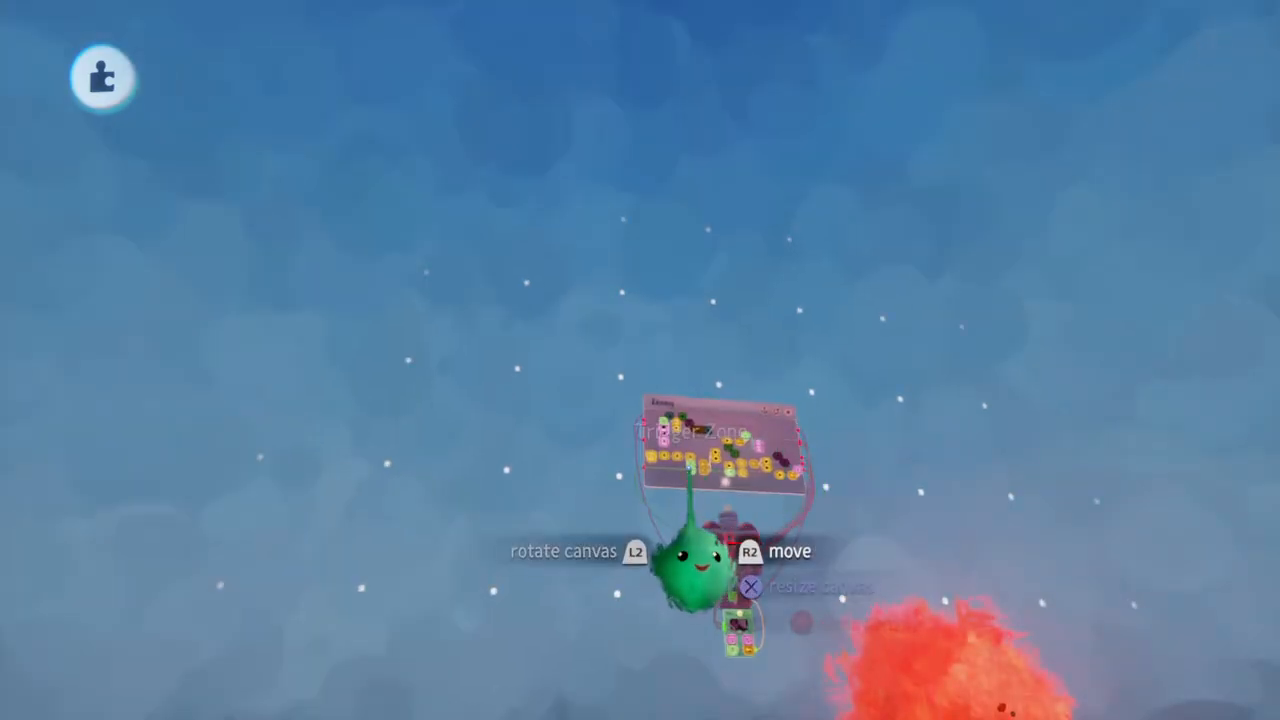
scroll(690, 467, up, 10)
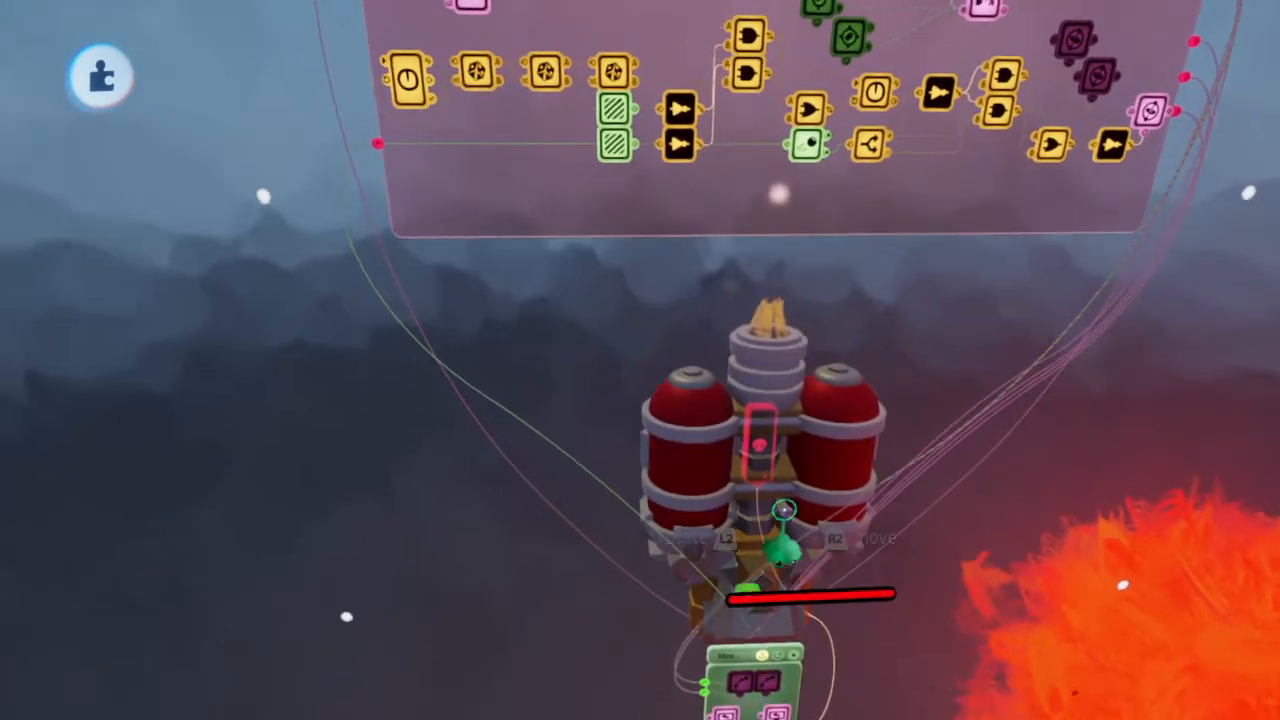
scroll(784, 510, down, 10)
scroll(784, 510, up, 5)
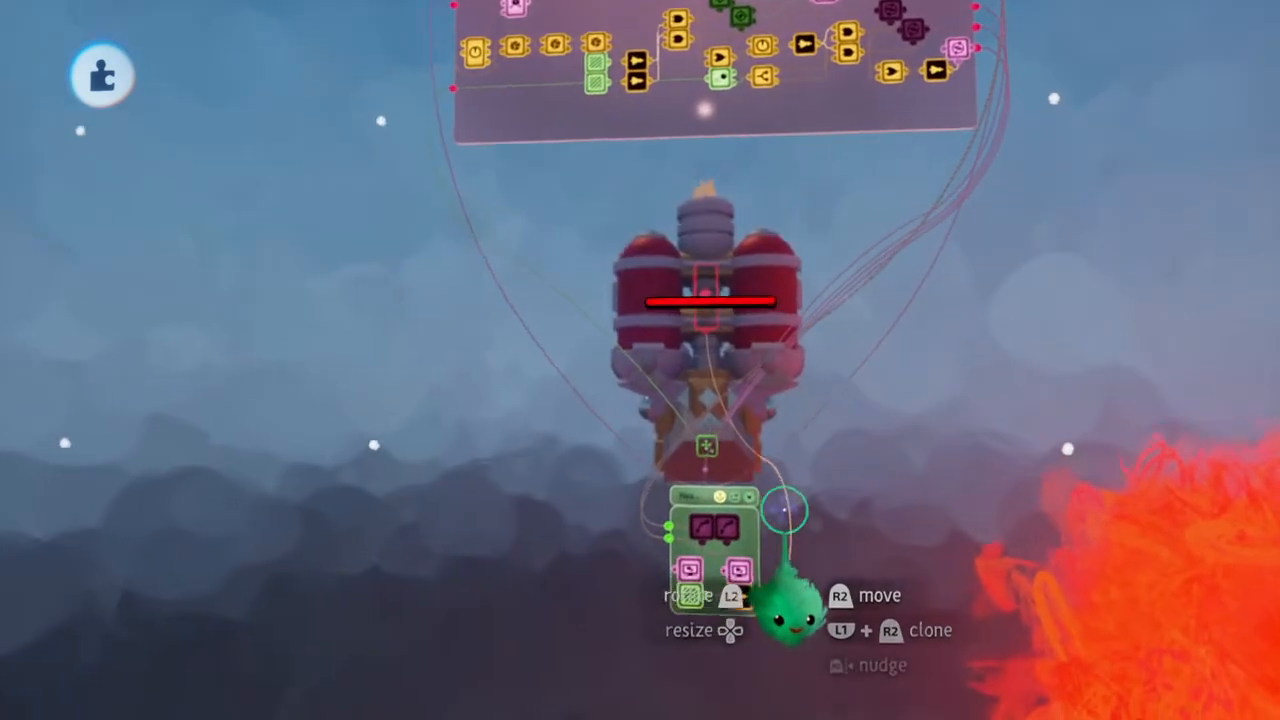
scroll(714, 420, down, 5)
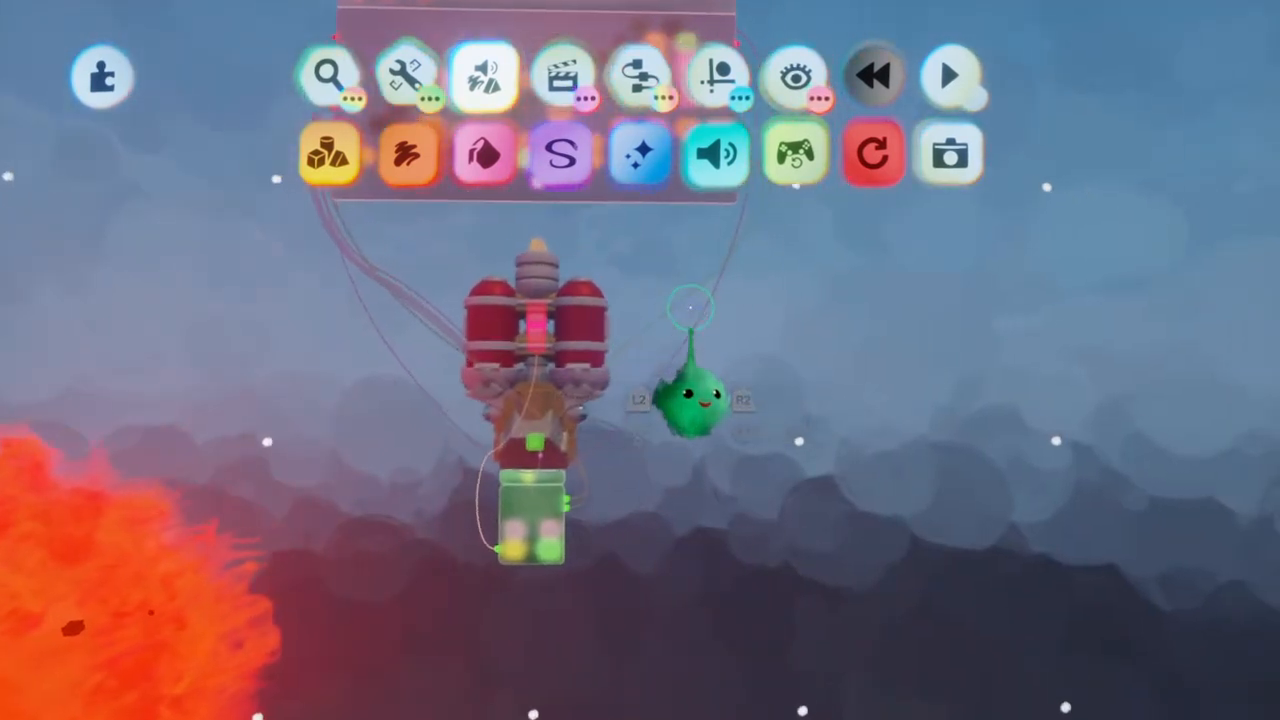
Open the Space Blasters - Enemy Ships collection and pick the grey twin-pod ship
click(357, 76)
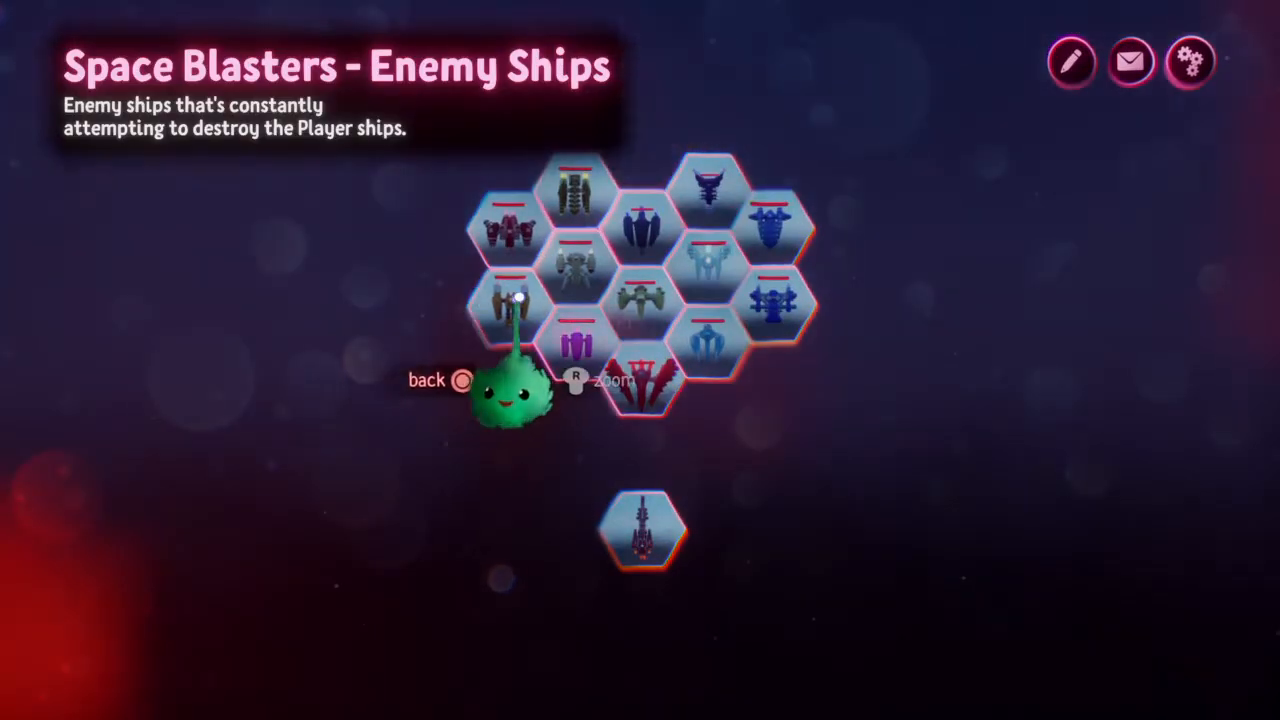
click(565, 266)
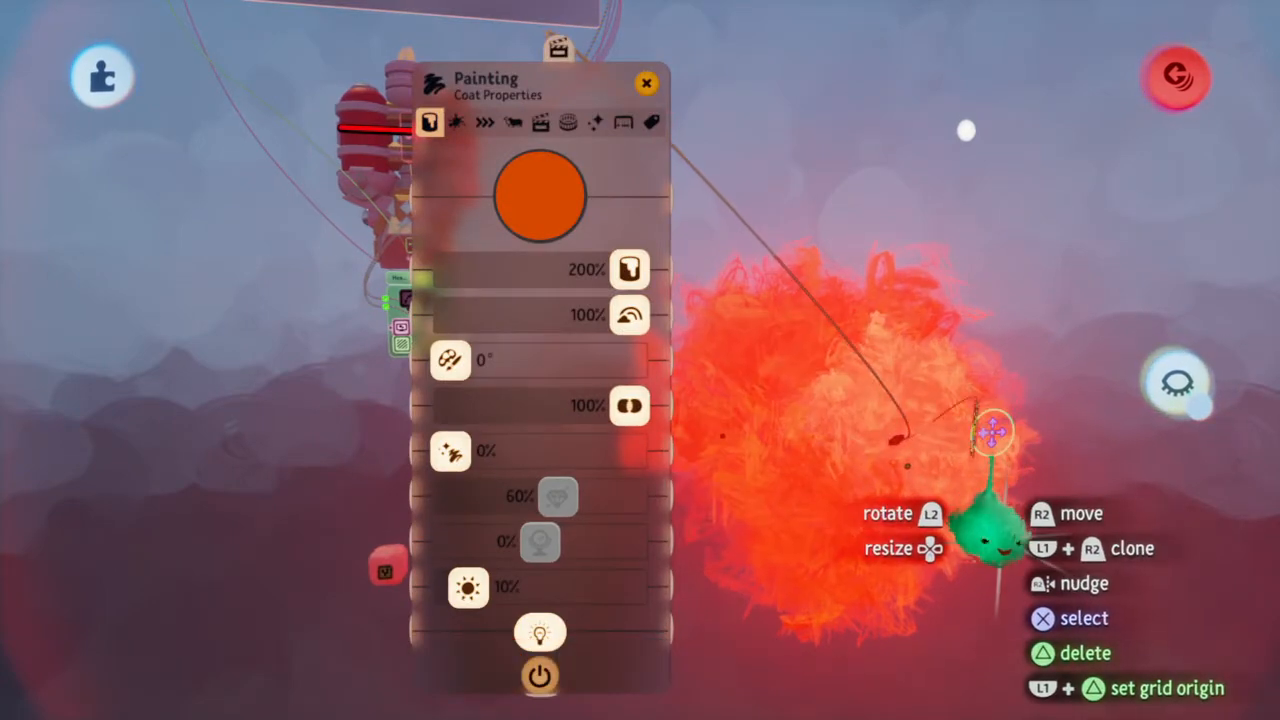
Tint one explosion painting red and the other golden orange, and close both paintings' Coat Properties
drag(723, 422, 811, 403)
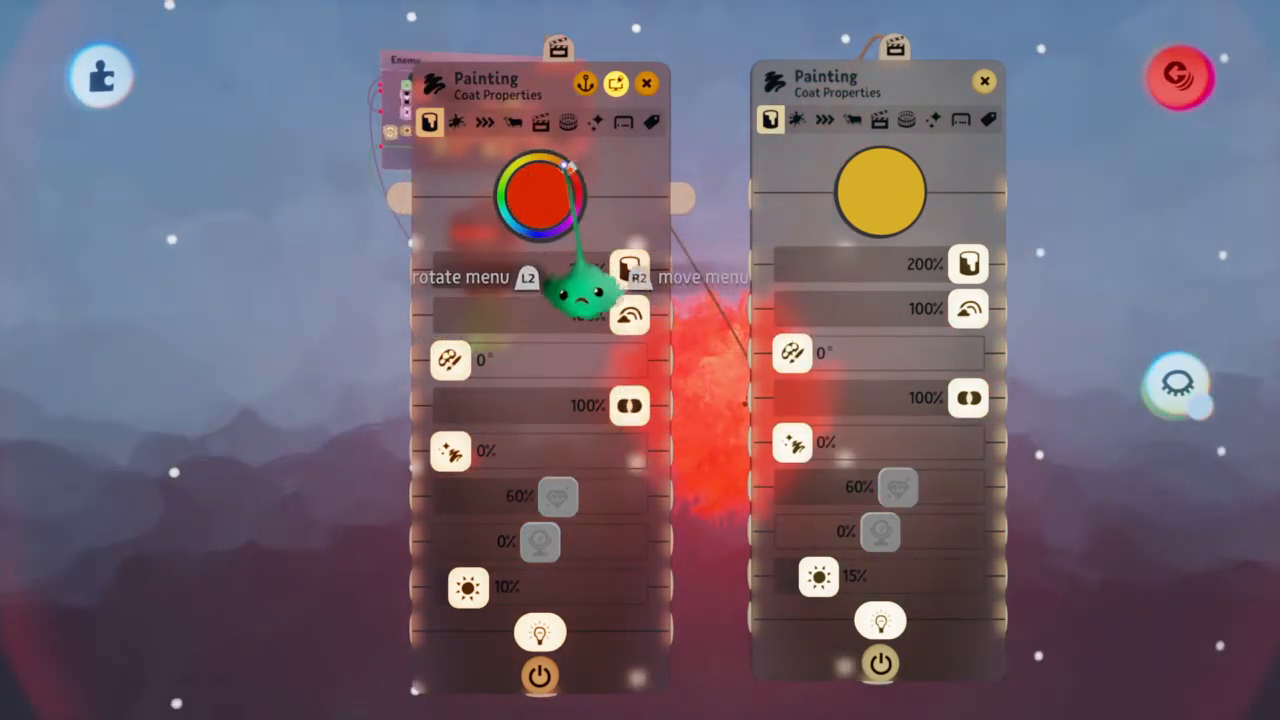
drag(580, 292, 583, 300)
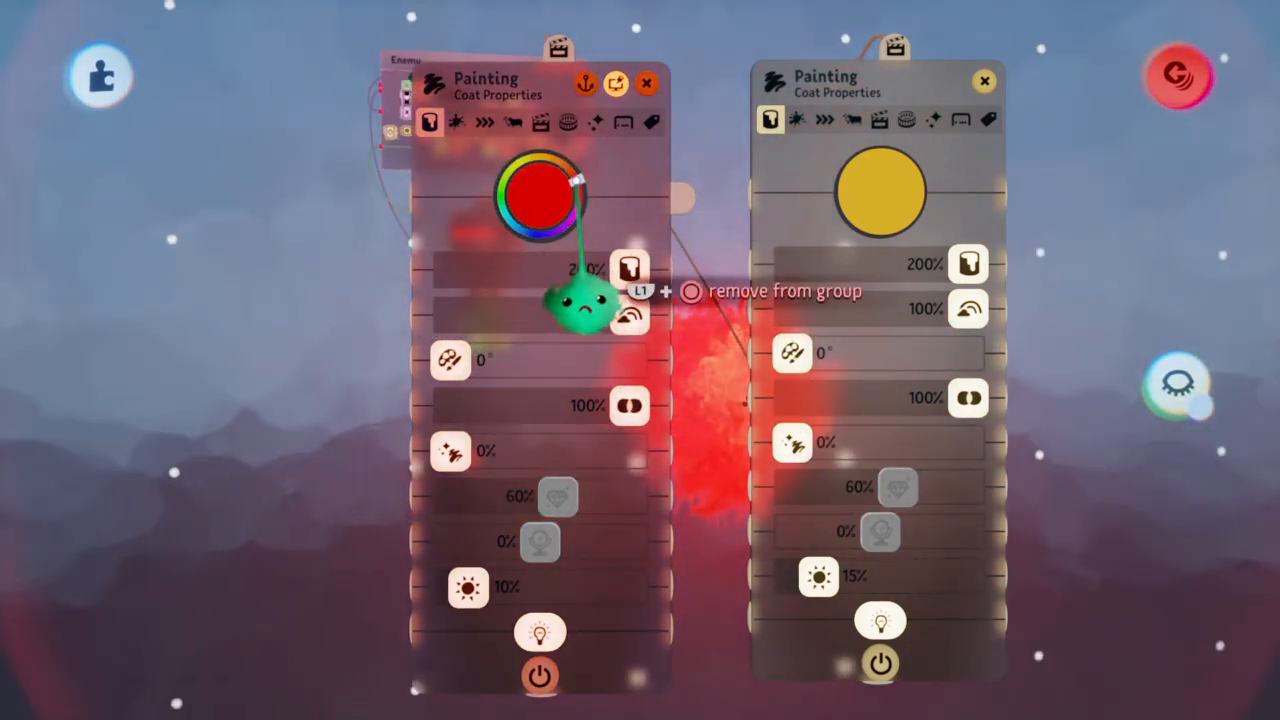
drag(568, 198, 607, 200)
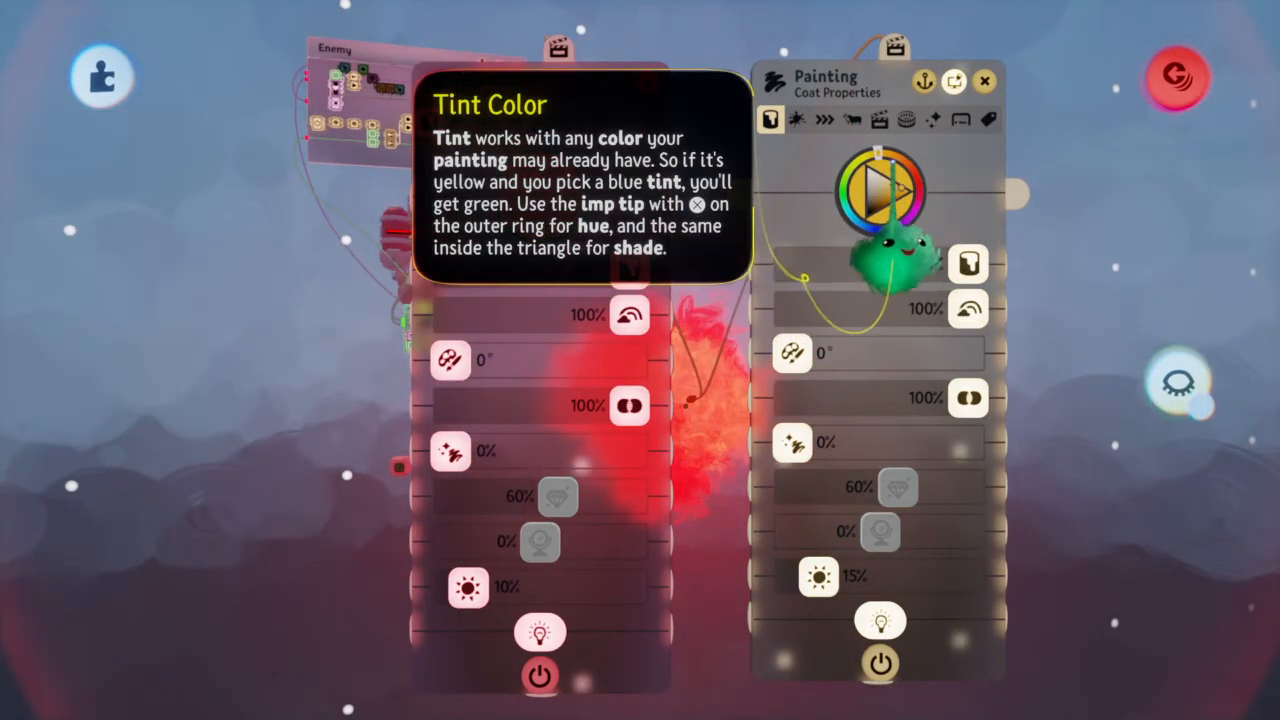
drag(908, 190, 943, 190)
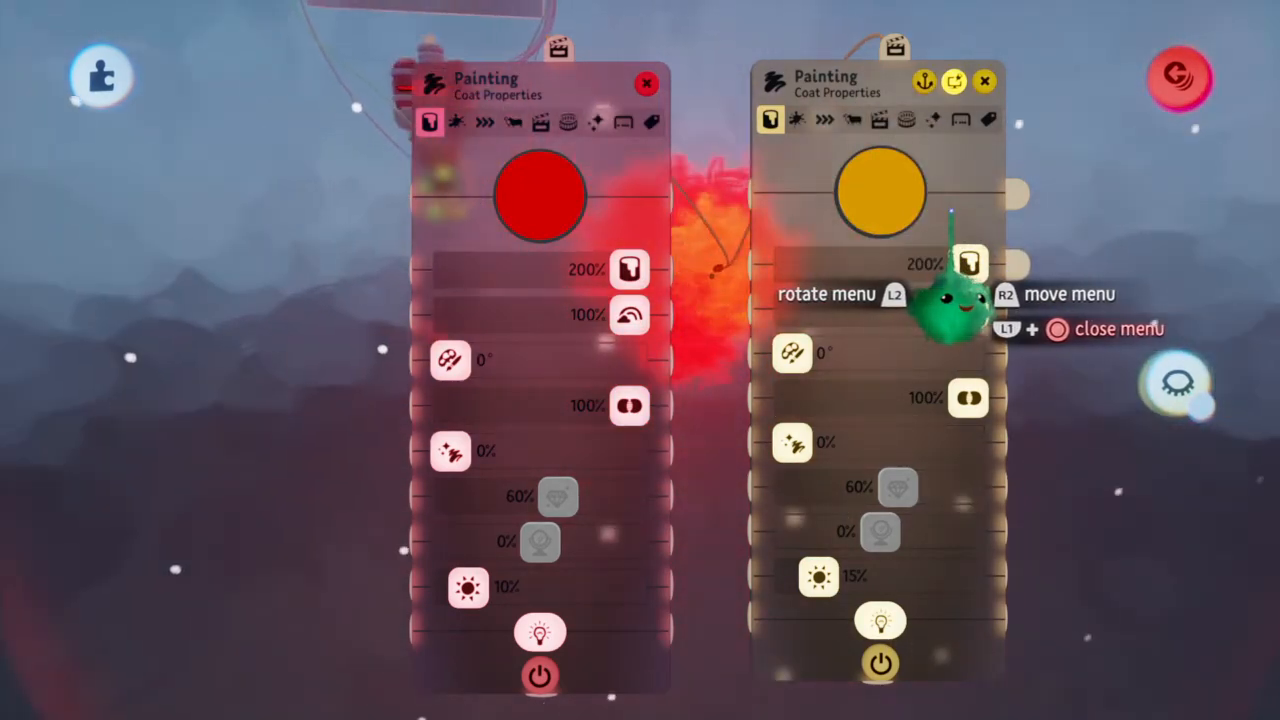
key(Escape)
key(Escape)
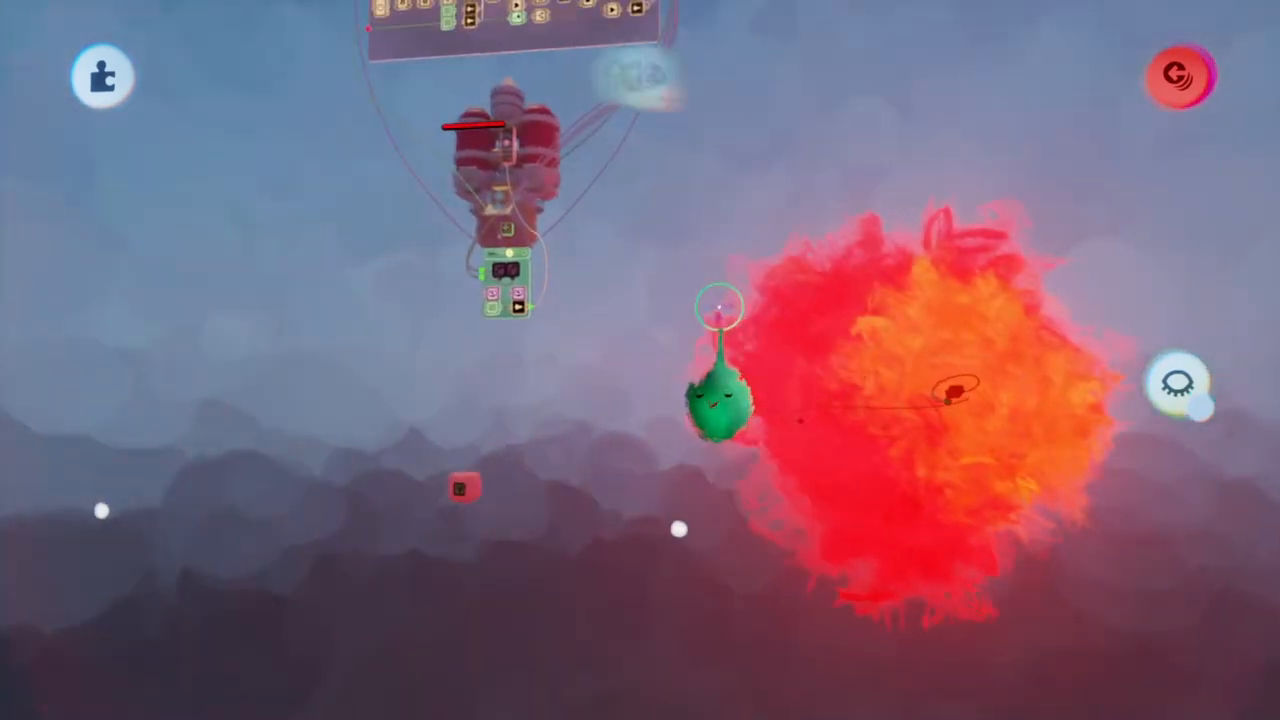
Start a new sculpture with the cylinder shape and stamp a greatly enlarged cylinder over the enemy ship, its round face towards the view
mouse_move(578, 118)
click(455, 85)
click(330, 150)
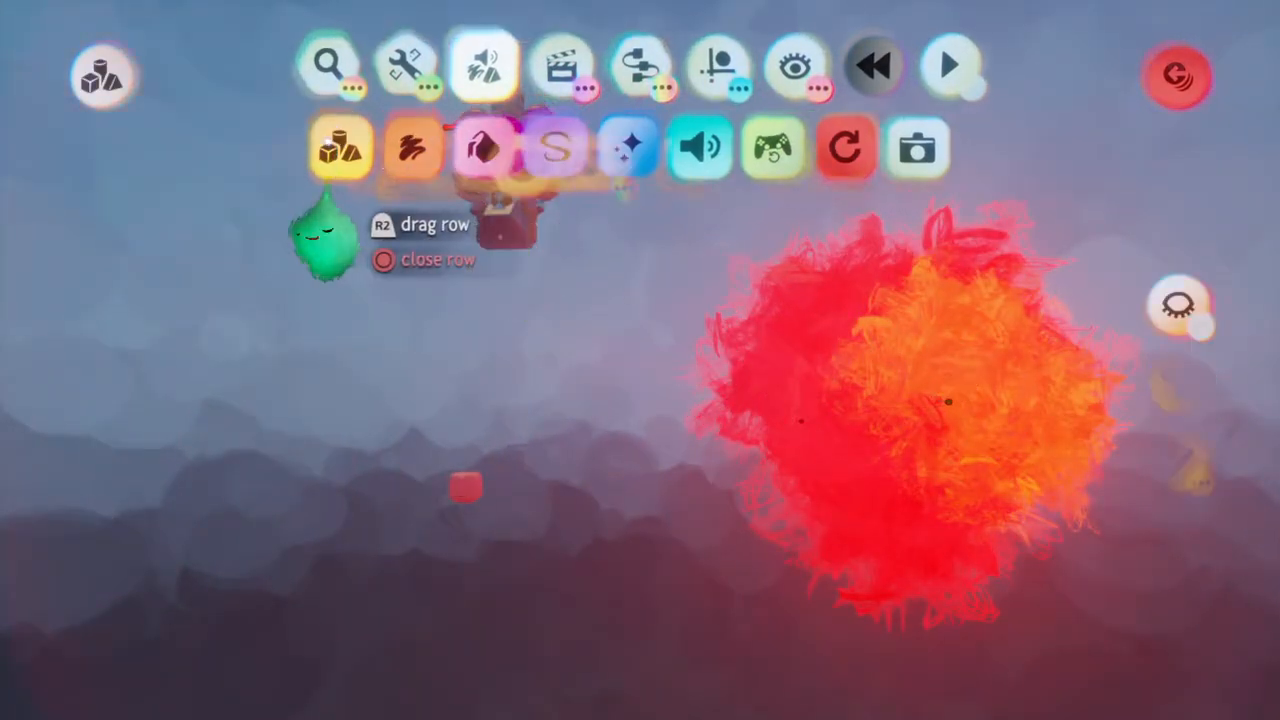
click(350, 150)
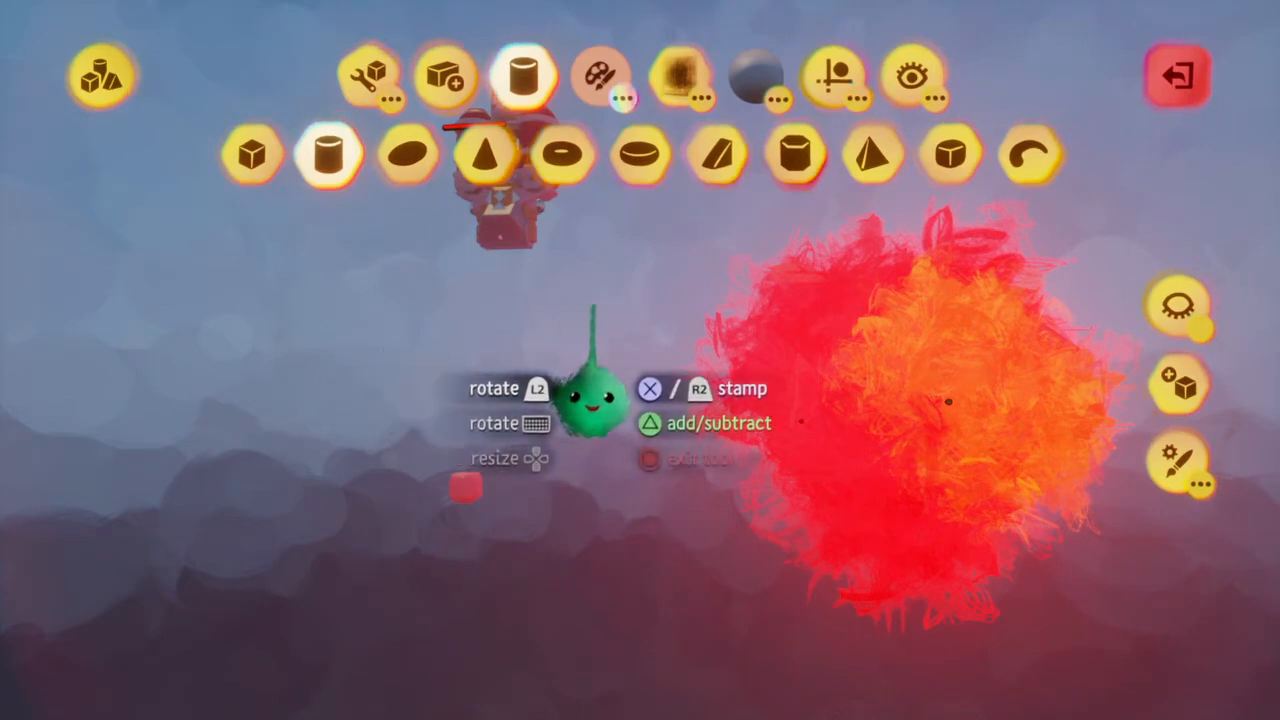
scroll(790, 327, up, 5)
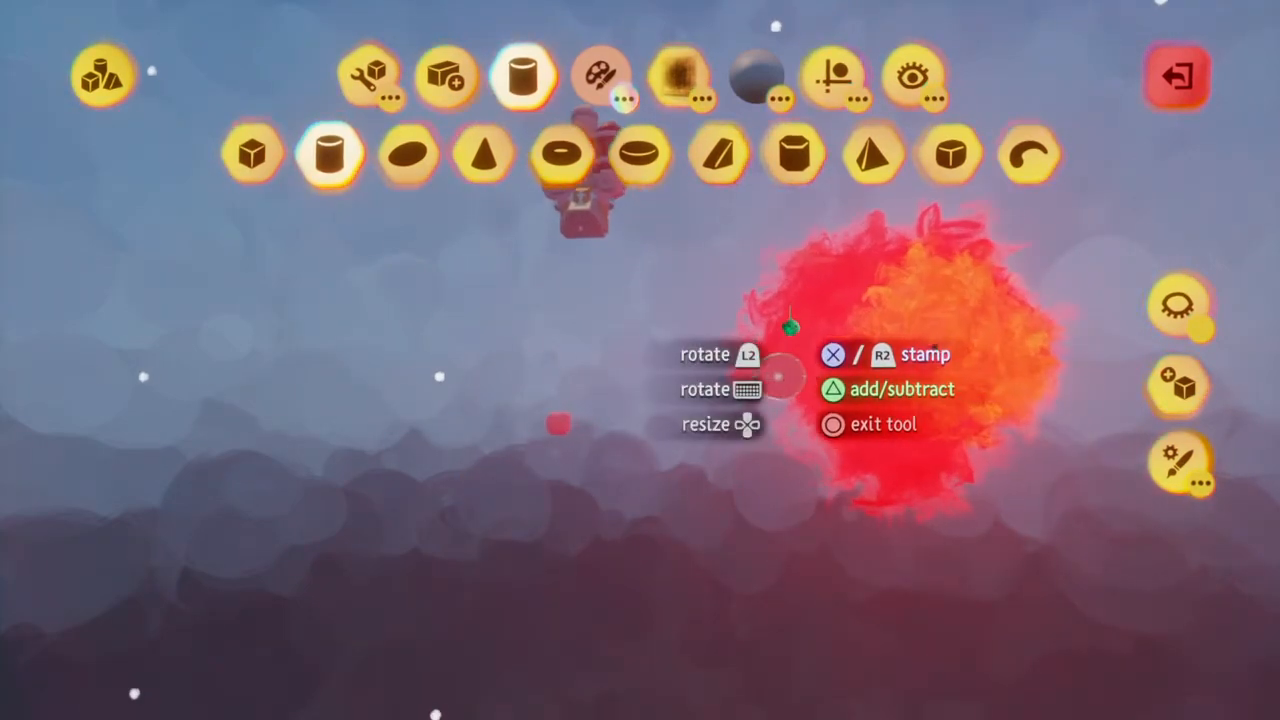
middle_drag(790, 327, 651, 329)
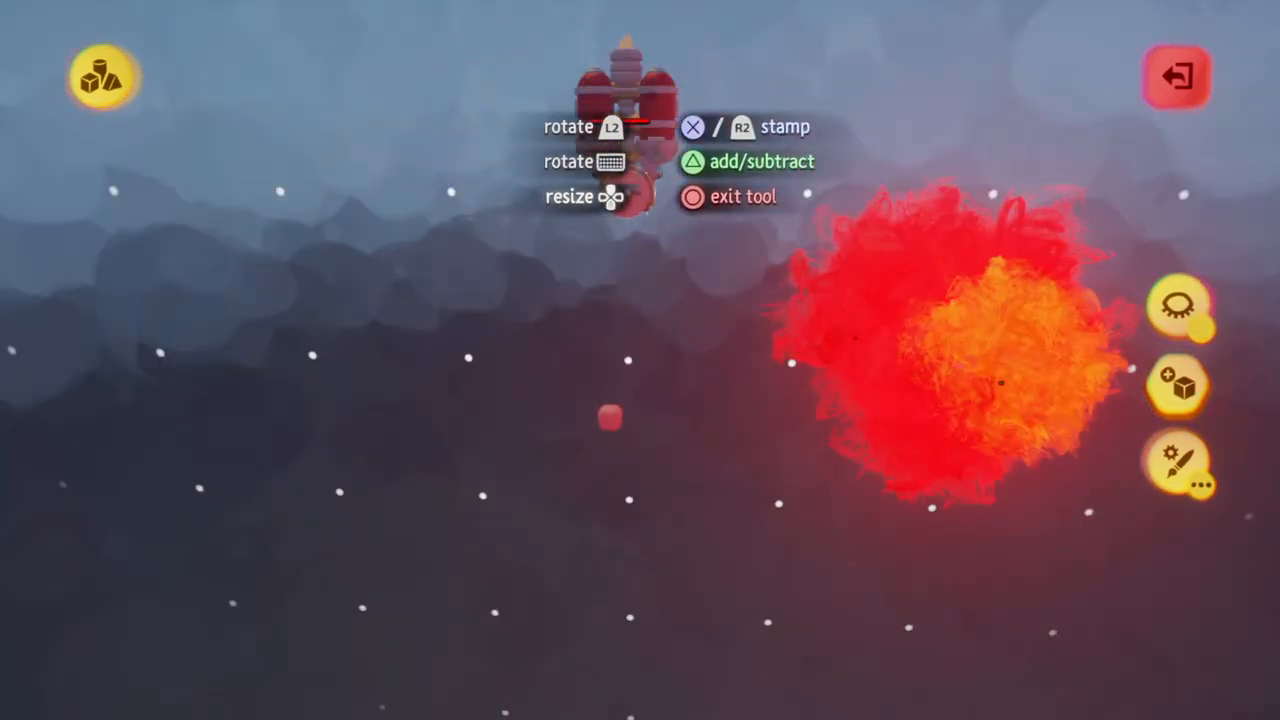
mouse_move(625, 195)
middle_down()
mouse_move(645, 194)
mouse_move(615, 192)
middle_up()
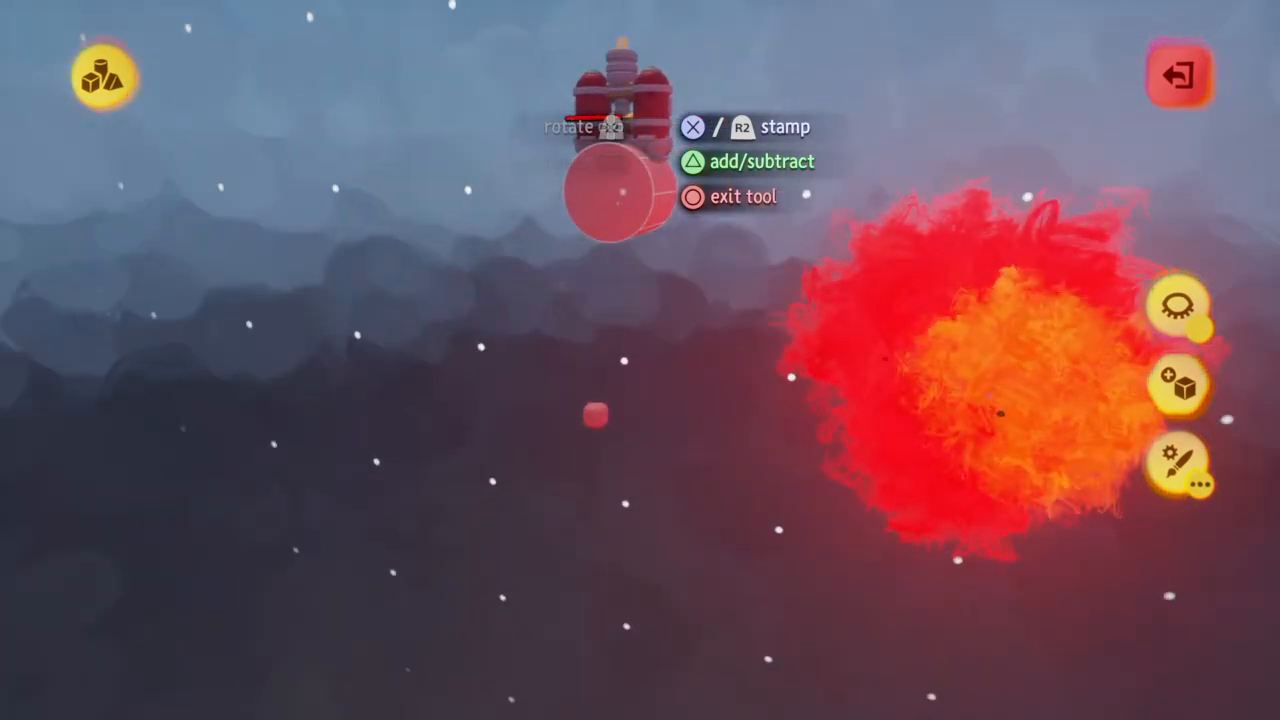
middle_drag(612, 194, 635, 148)
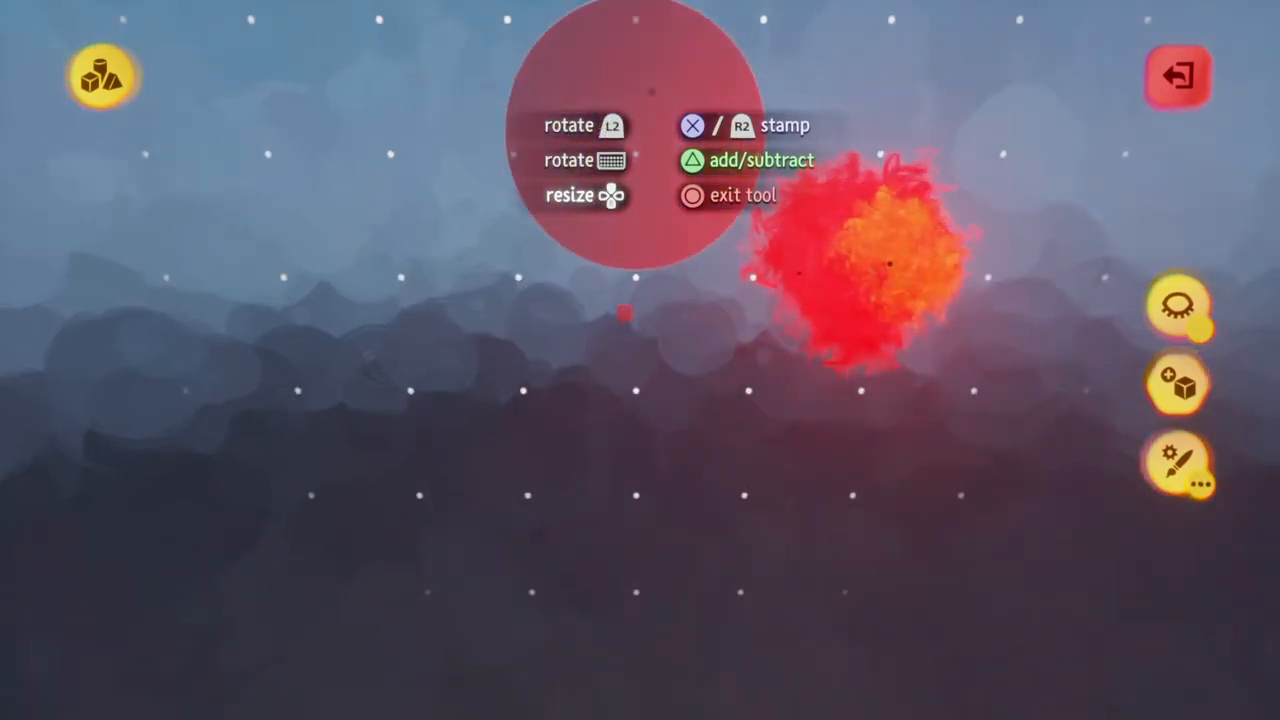
middle_drag(652, 92, 651, 92)
key(Escape)
Turn on Grid Snap, stretch the cylinder into a long tube along its axis, and exit sculpt mode
mouse_move(652, 210)
middle_down()
mouse_move(877, 200)
mouse_move(872, 190)
middle_up()
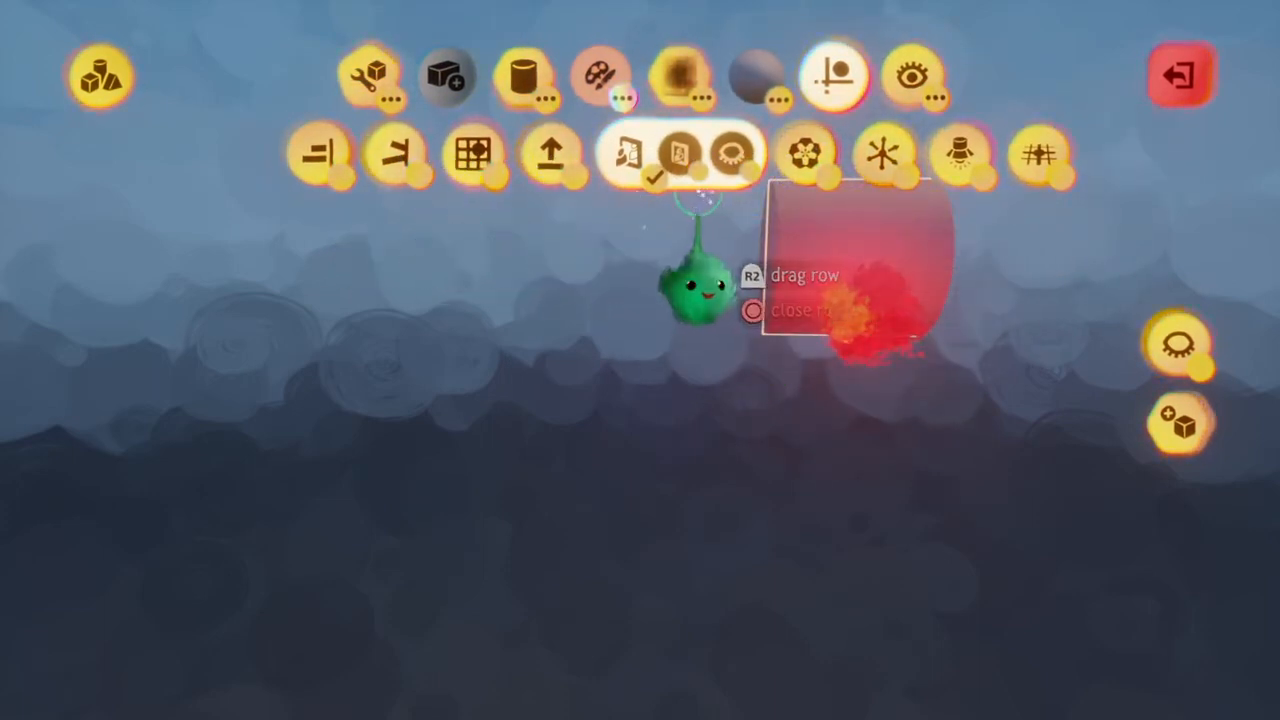
middle_drag(834, 256, 811, 254)
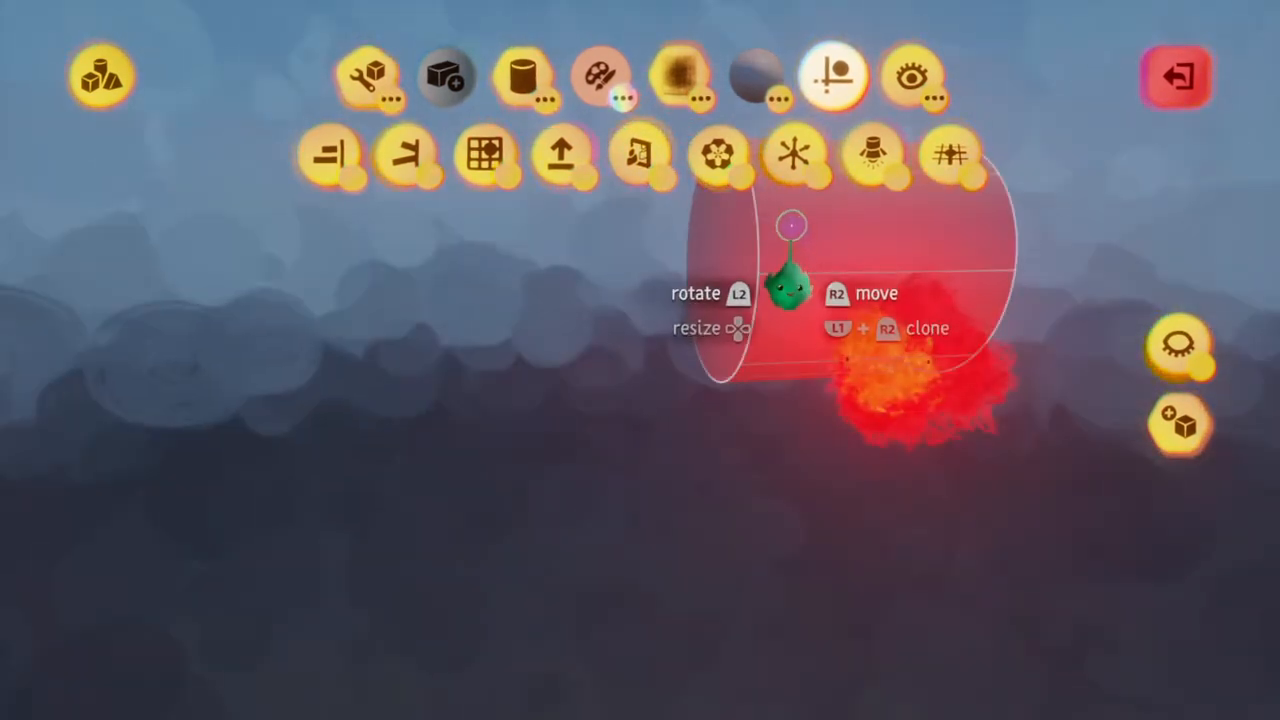
mouse_move(750, 222)
middle_down()
mouse_move(775, 246)
mouse_move(751, 243)
middle_up()
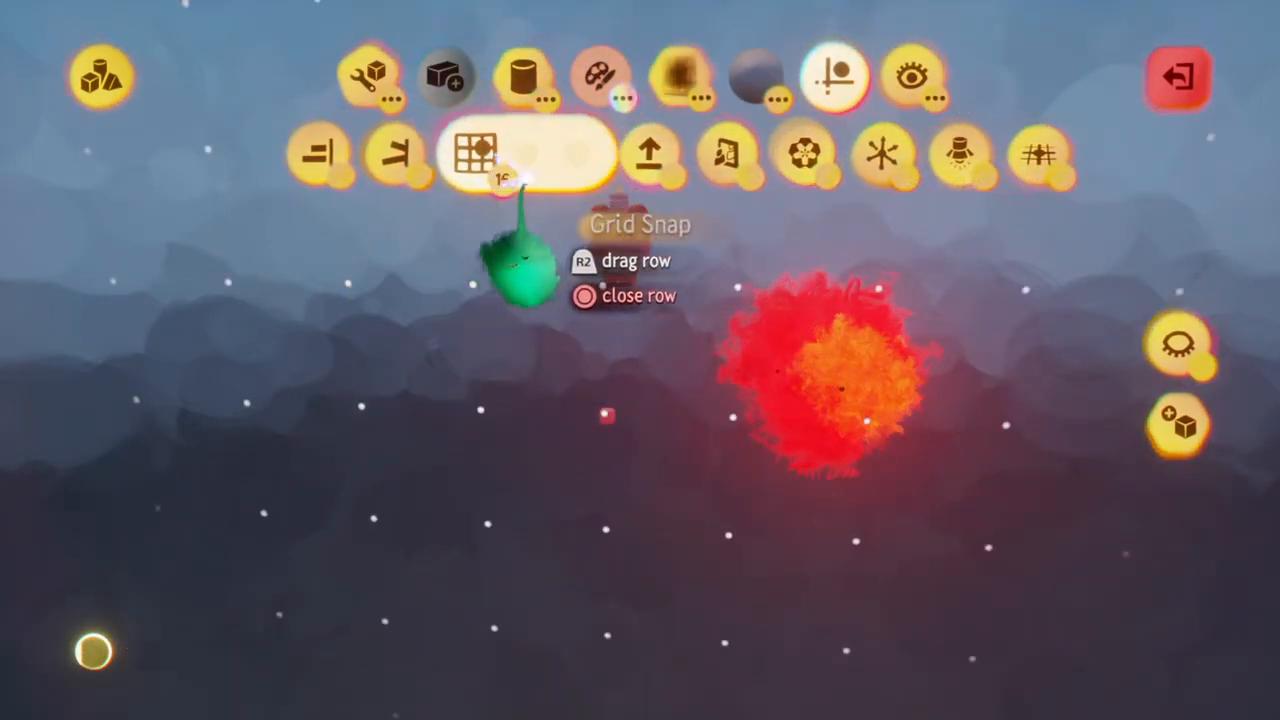
middle_drag(534, 291, 597, 265)
middle_drag(565, 380, 797, 305)
key(Tab)
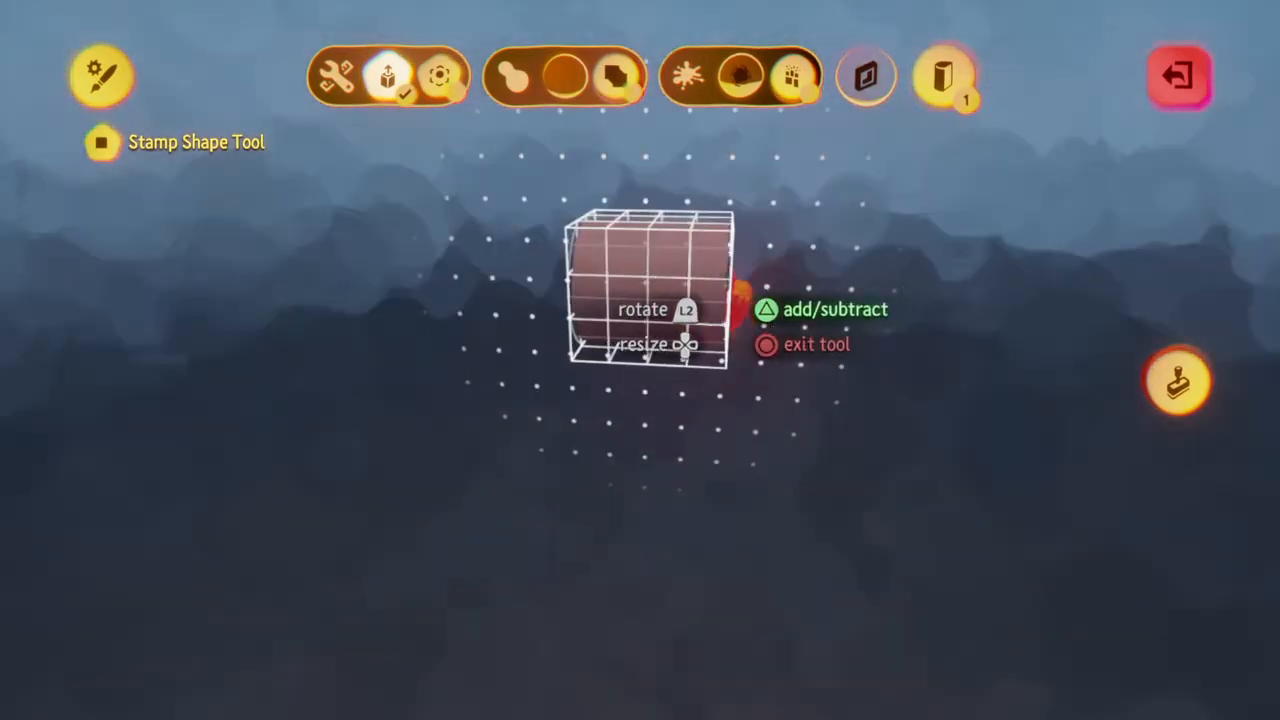
drag(745, 300, 1185, 318)
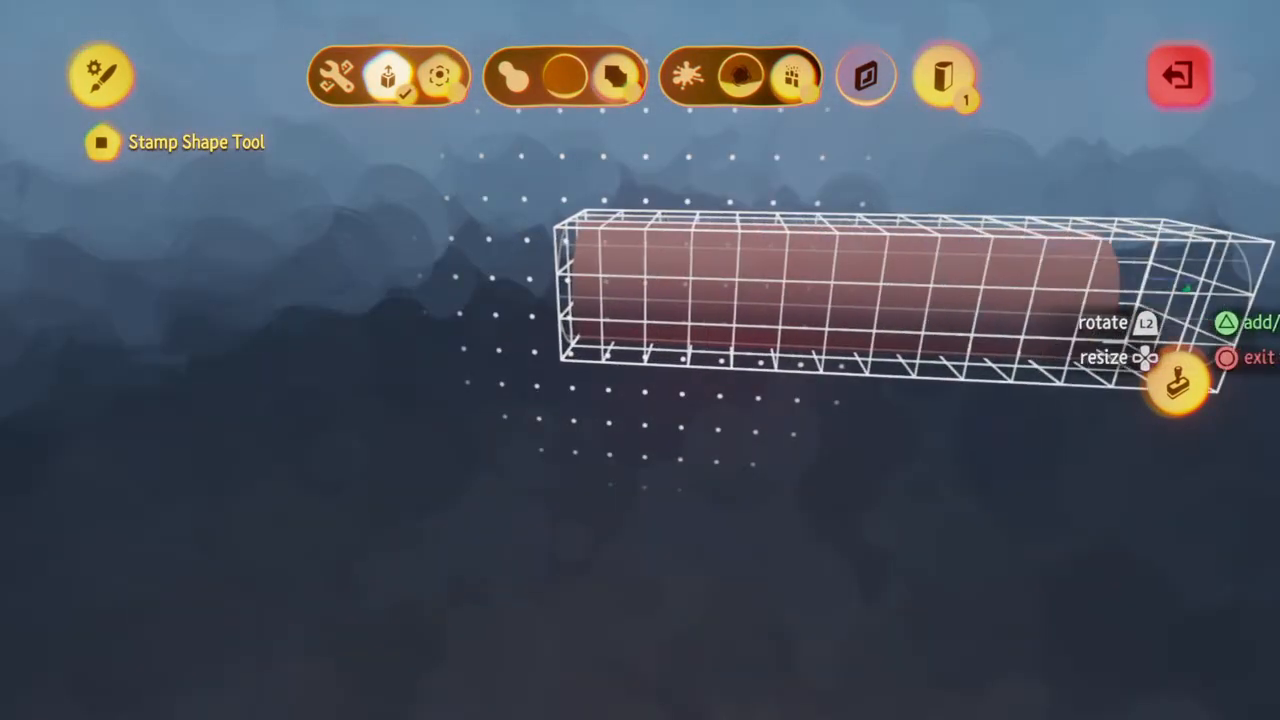
key(Escape)
key(Escape)
mouse_move(700, 279)
middle_down()
mouse_move(500, 285)
mouse_move(748, 278)
middle_up()
key(Escape)
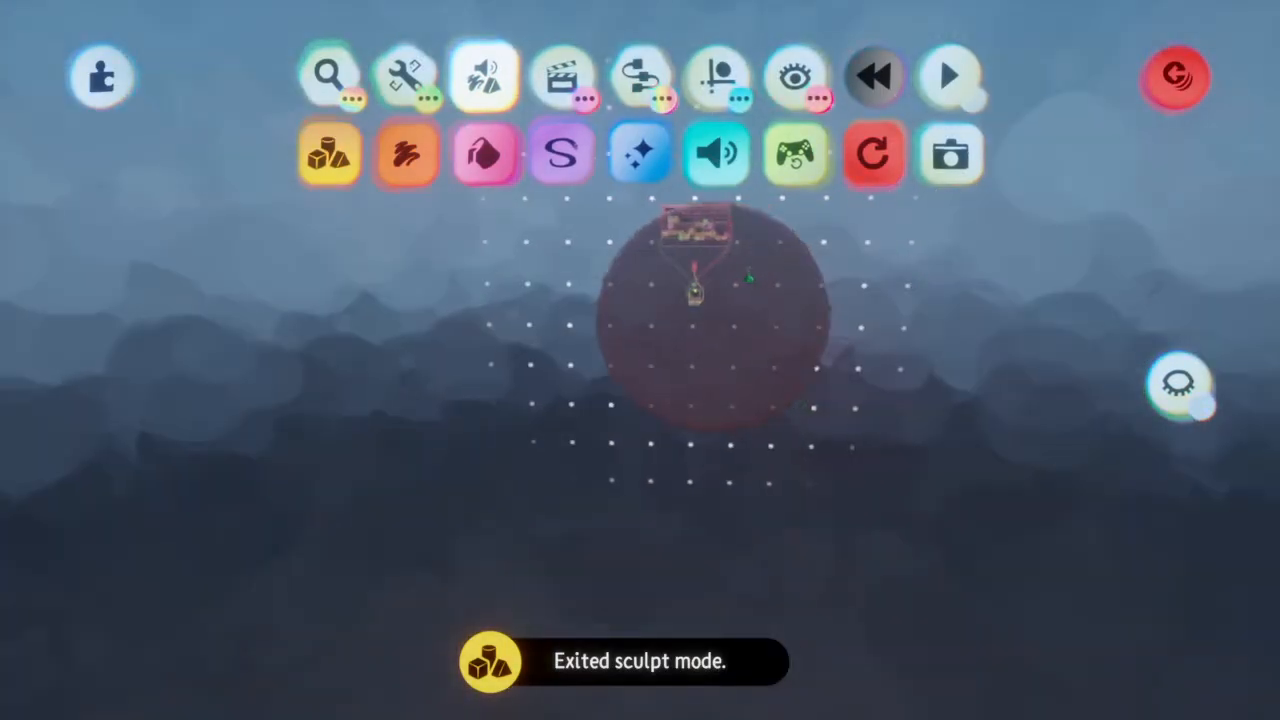
Leave the Enemy name as it is, save the Proxer element and return to My Creations
right_click(749, 275)
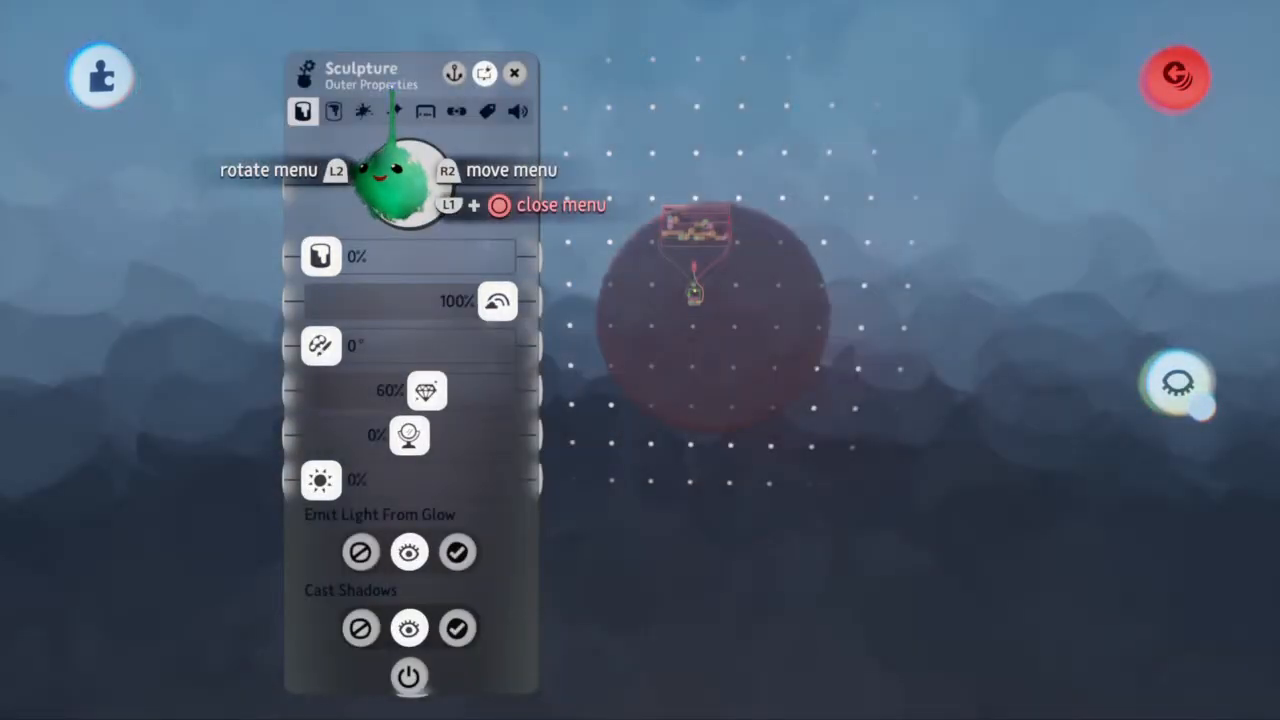
key(Escape)
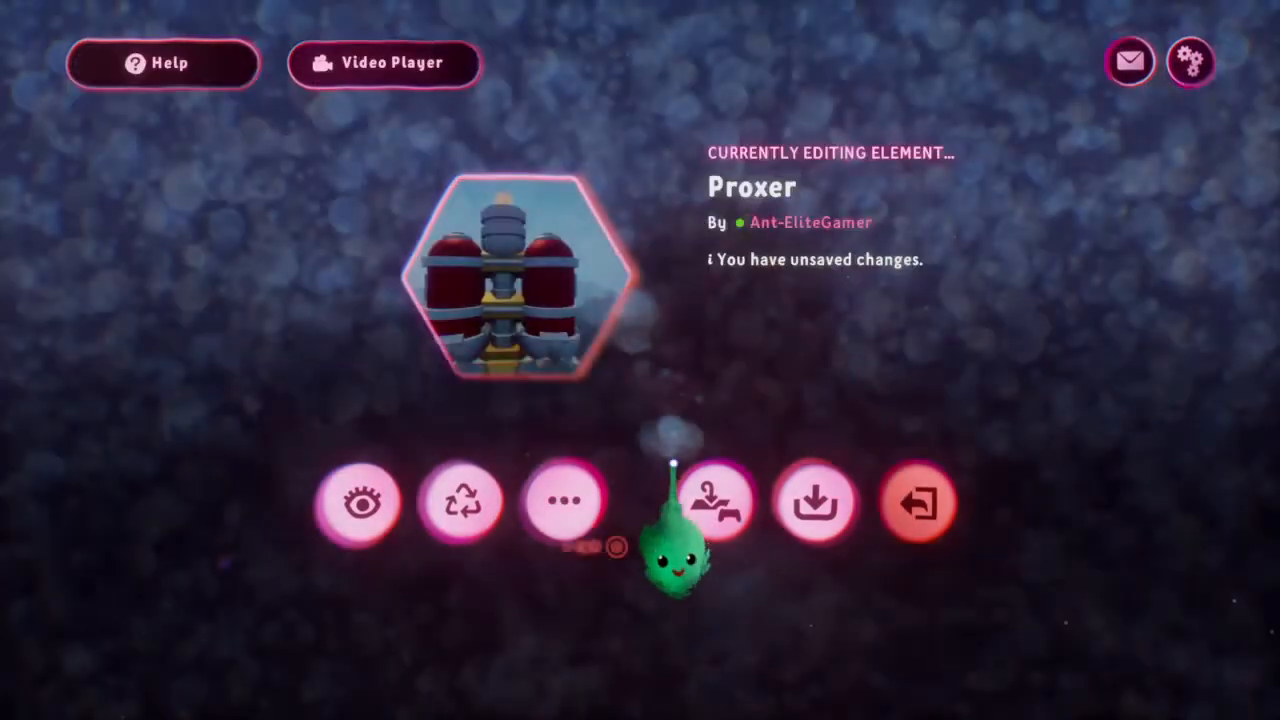
click(708, 499)
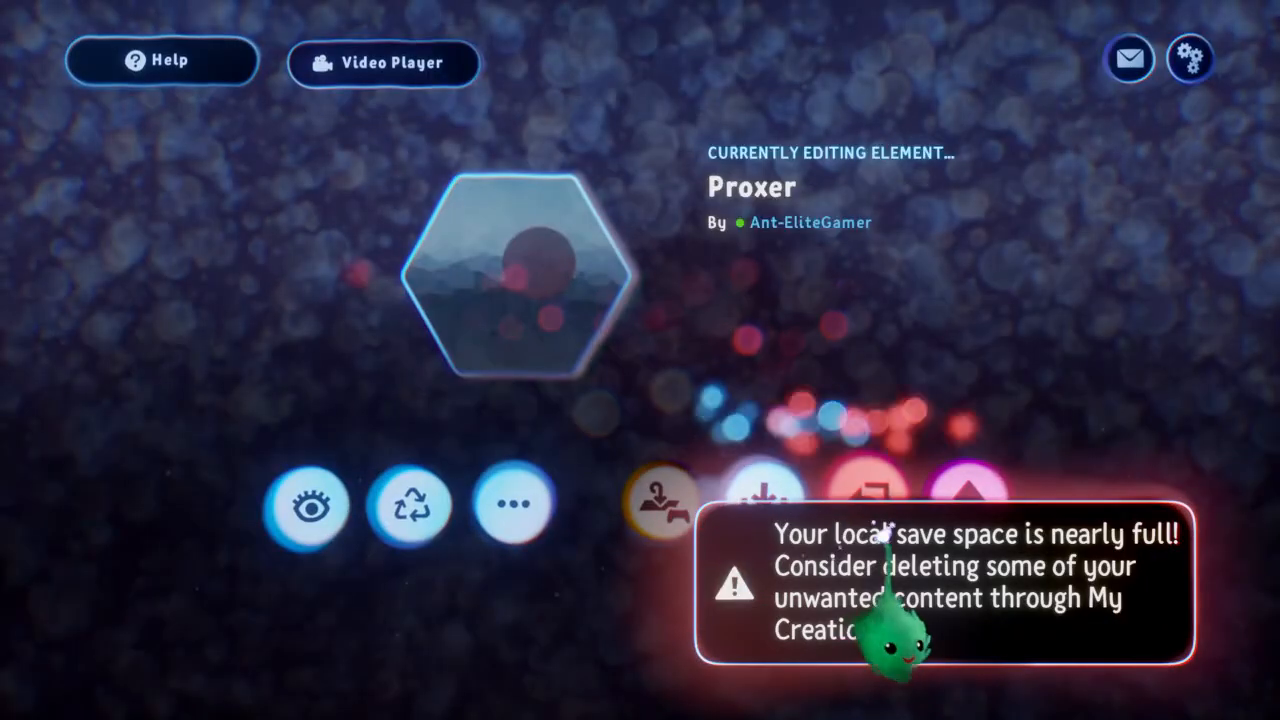
key(Escape)
Look through My Creations for the Space Blasters - Player Ships collection and open it
scroll(650, 300, right, 8)
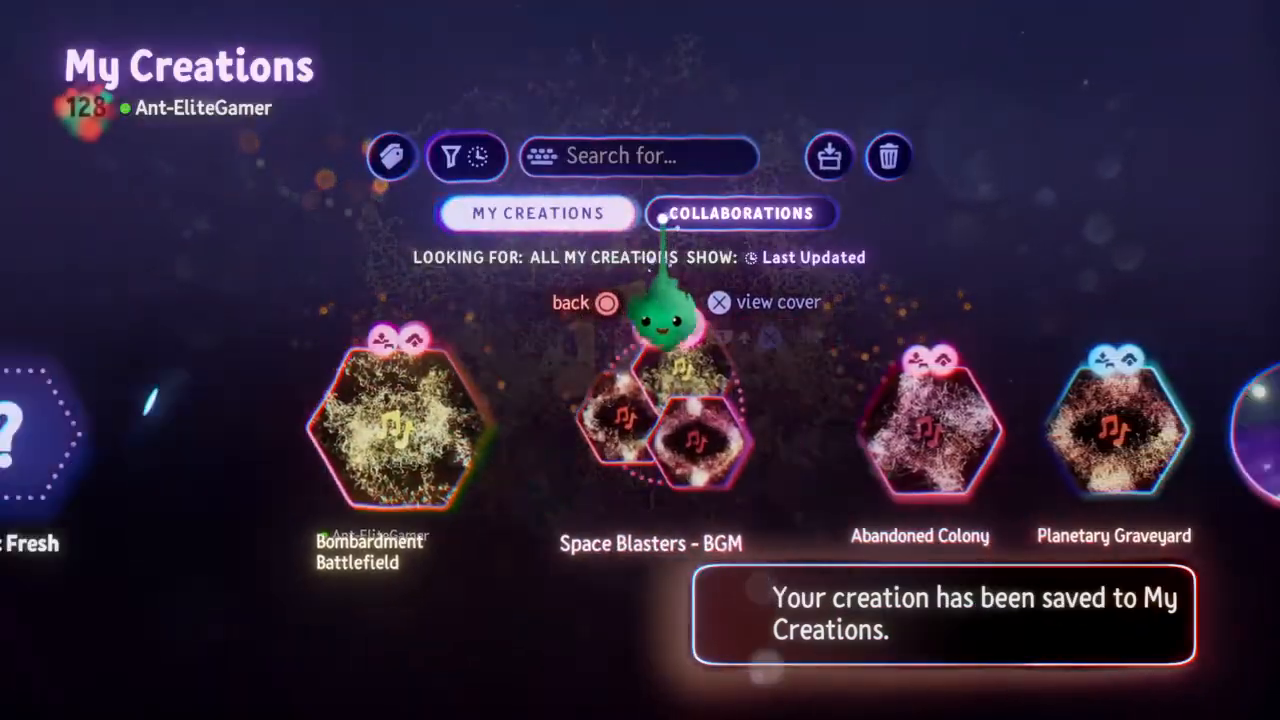
scroll(660, 255, right, 10)
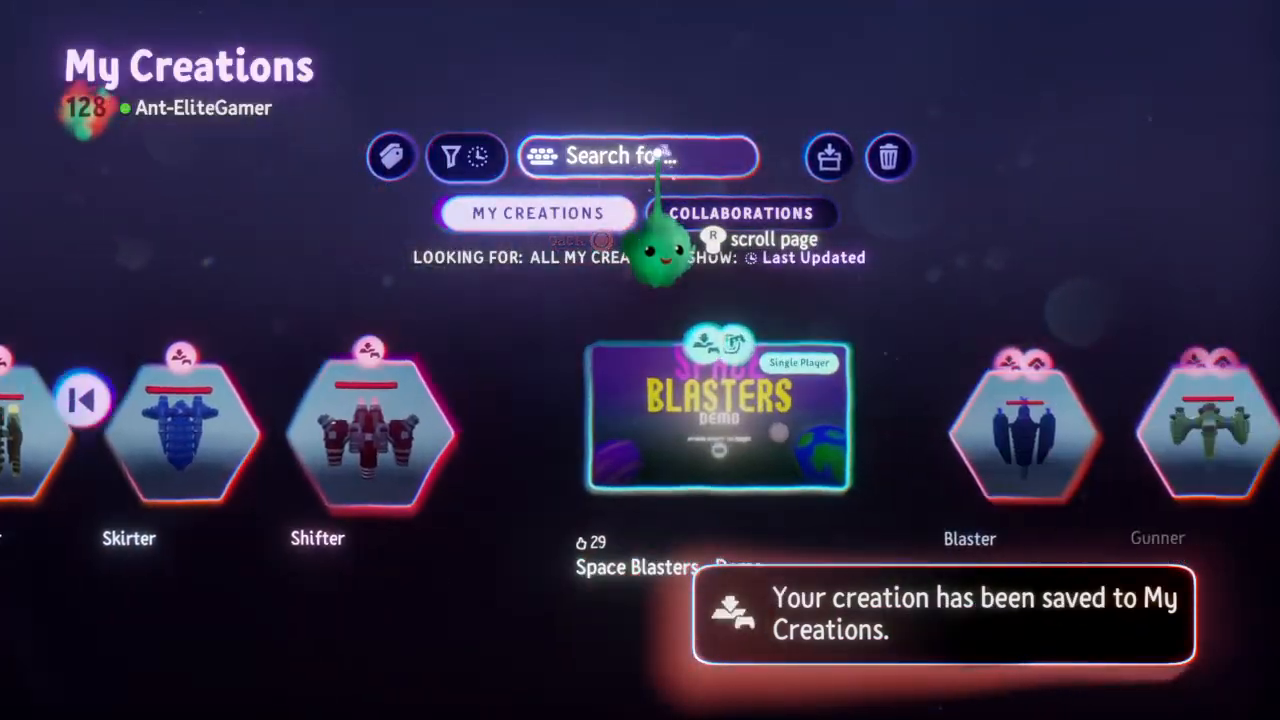
scroll(658, 158, right, 8)
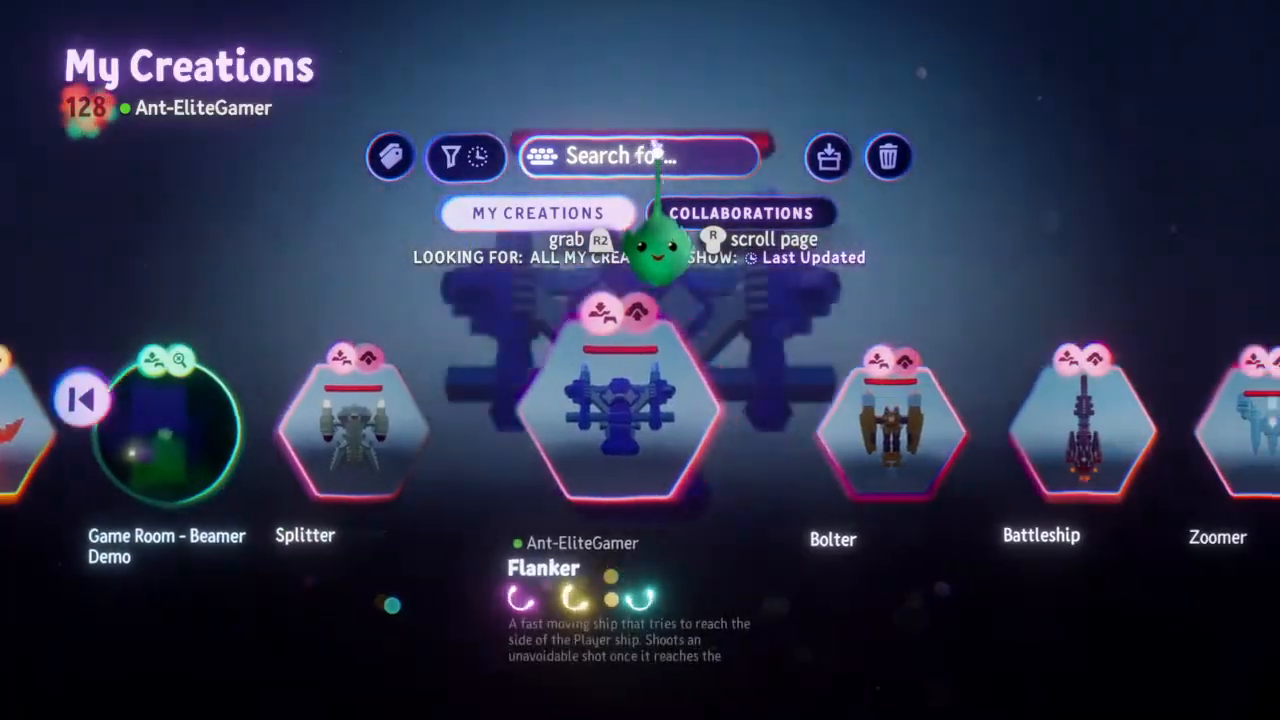
scroll(656, 170, right, 8)
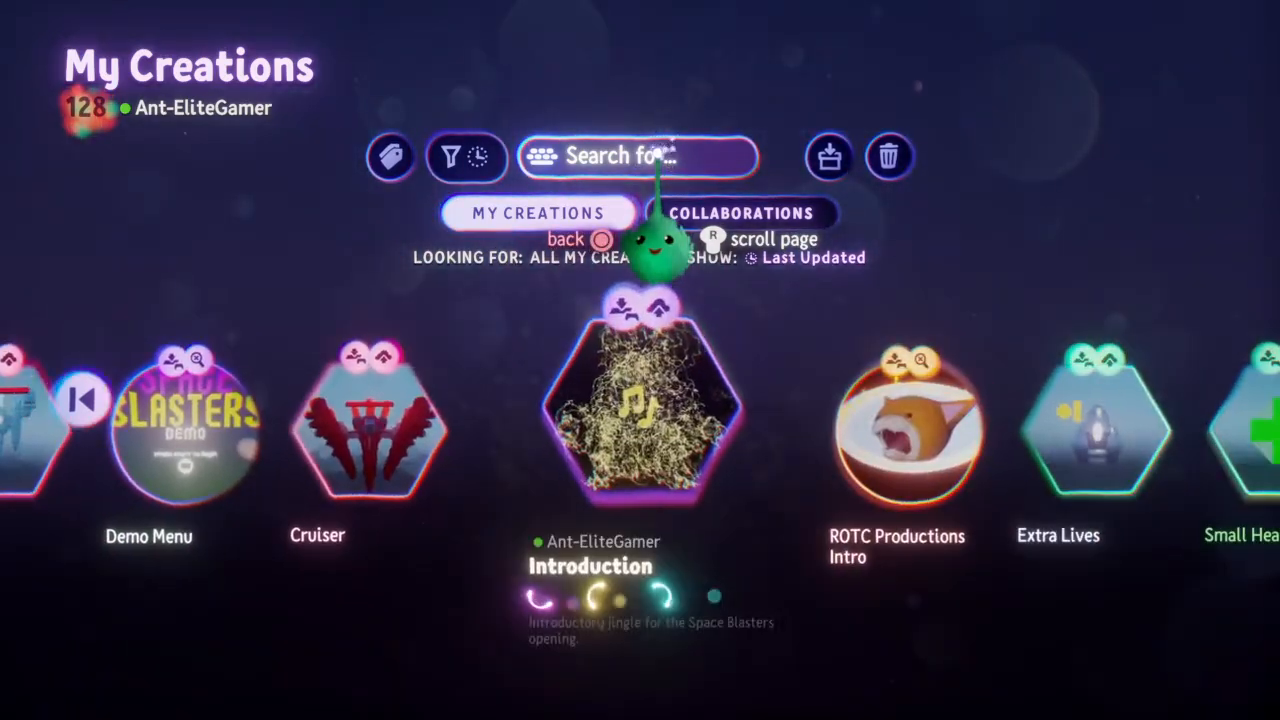
scroll(656, 170, right, 10)
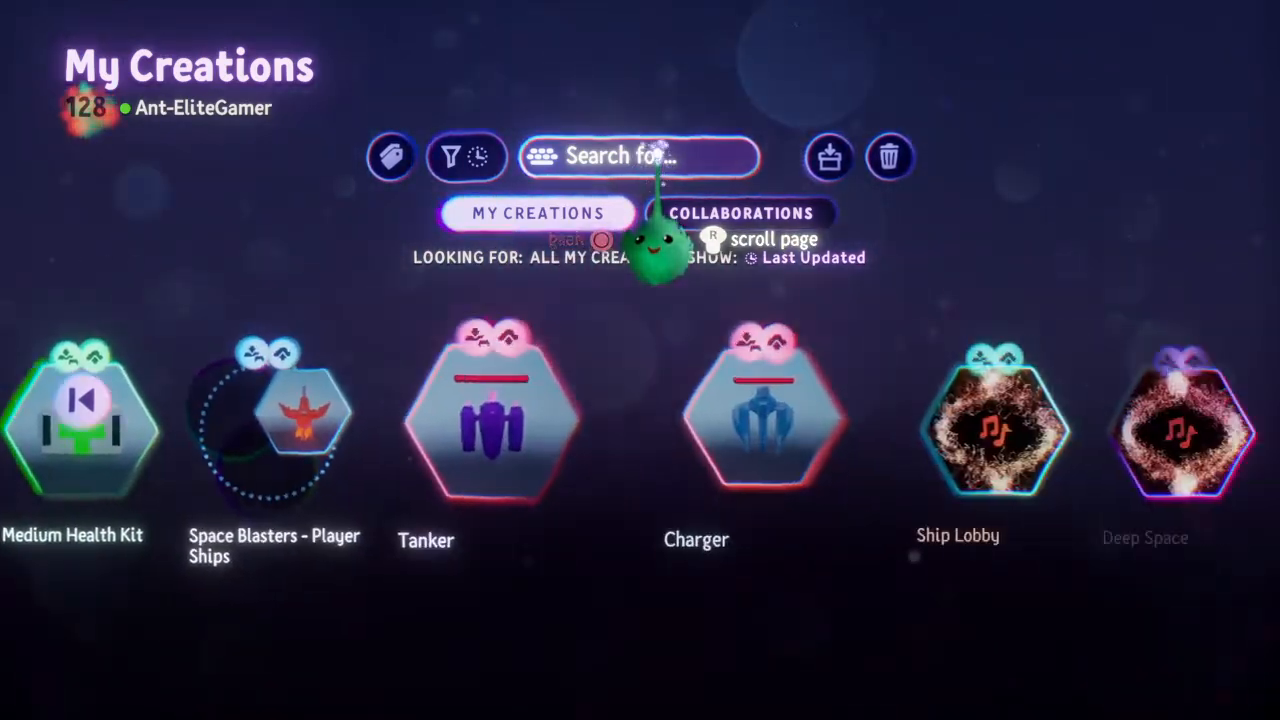
scroll(658, 170, left, 2)
click(549, 330)
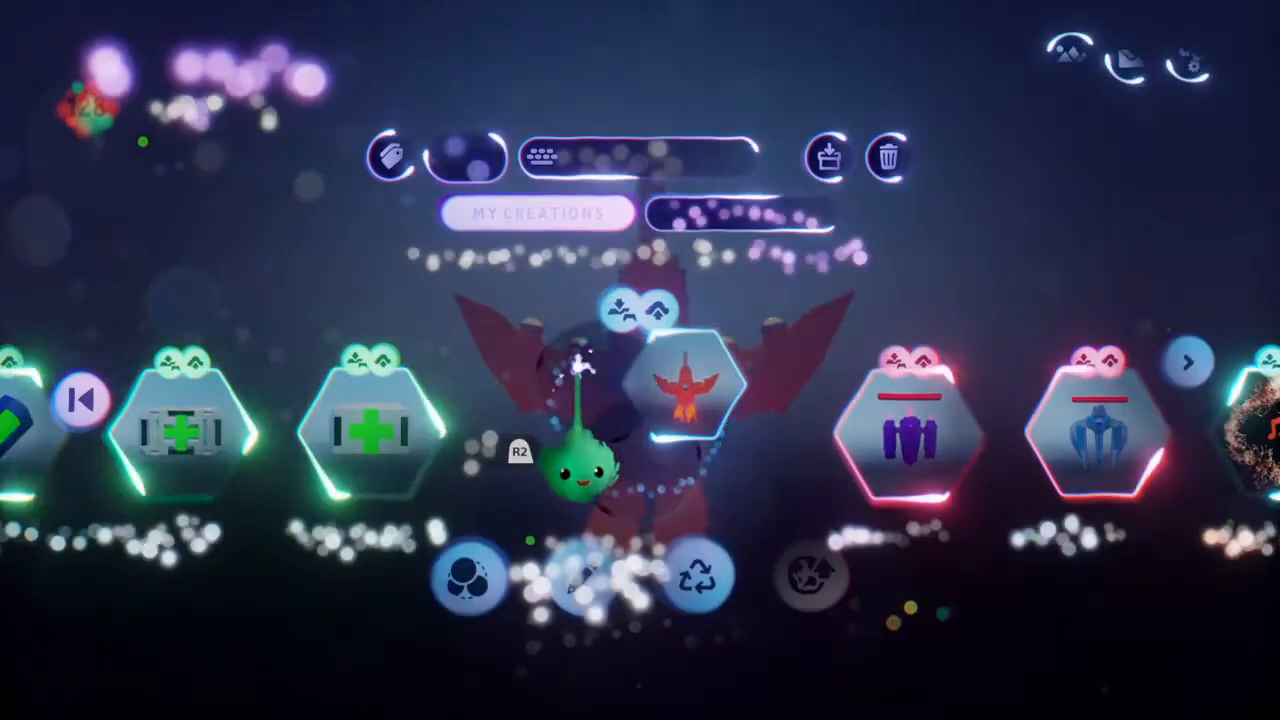
Open the Beamer ship from the Player Ships collection in edit mode to check the Enemy Bullet Heavy trigger zone in its logic
key(Escape)
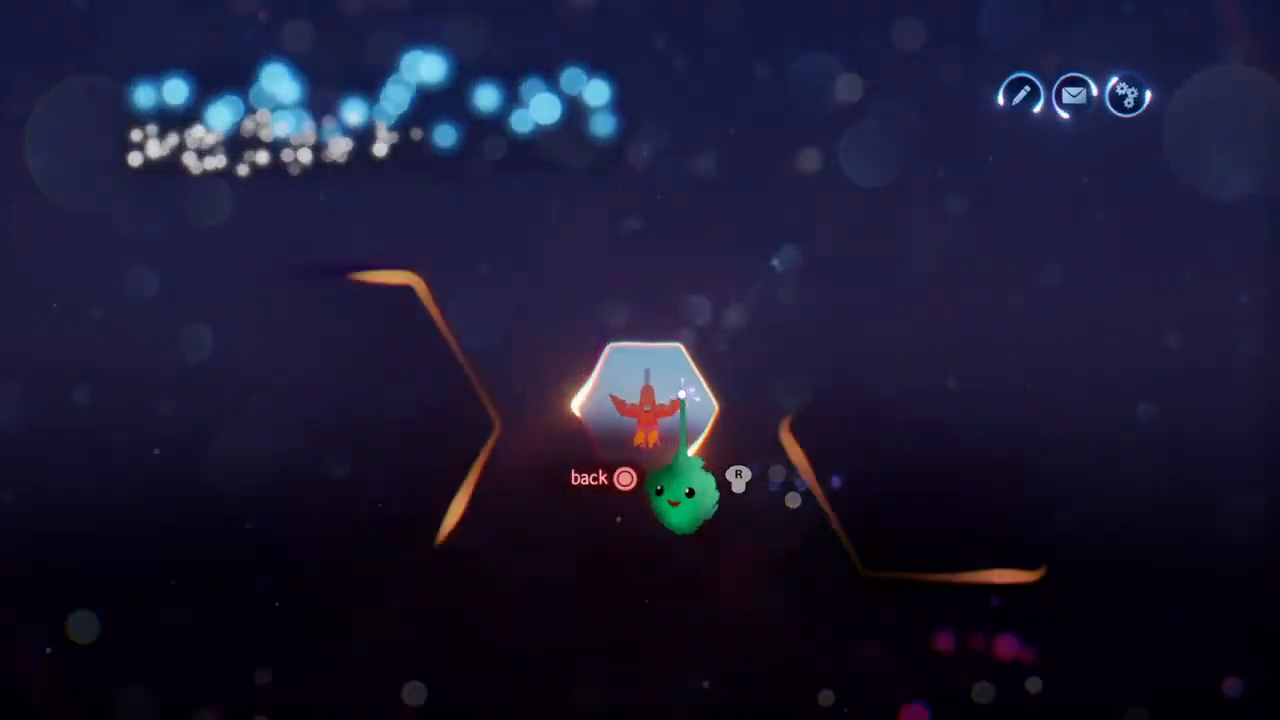
click(681, 394)
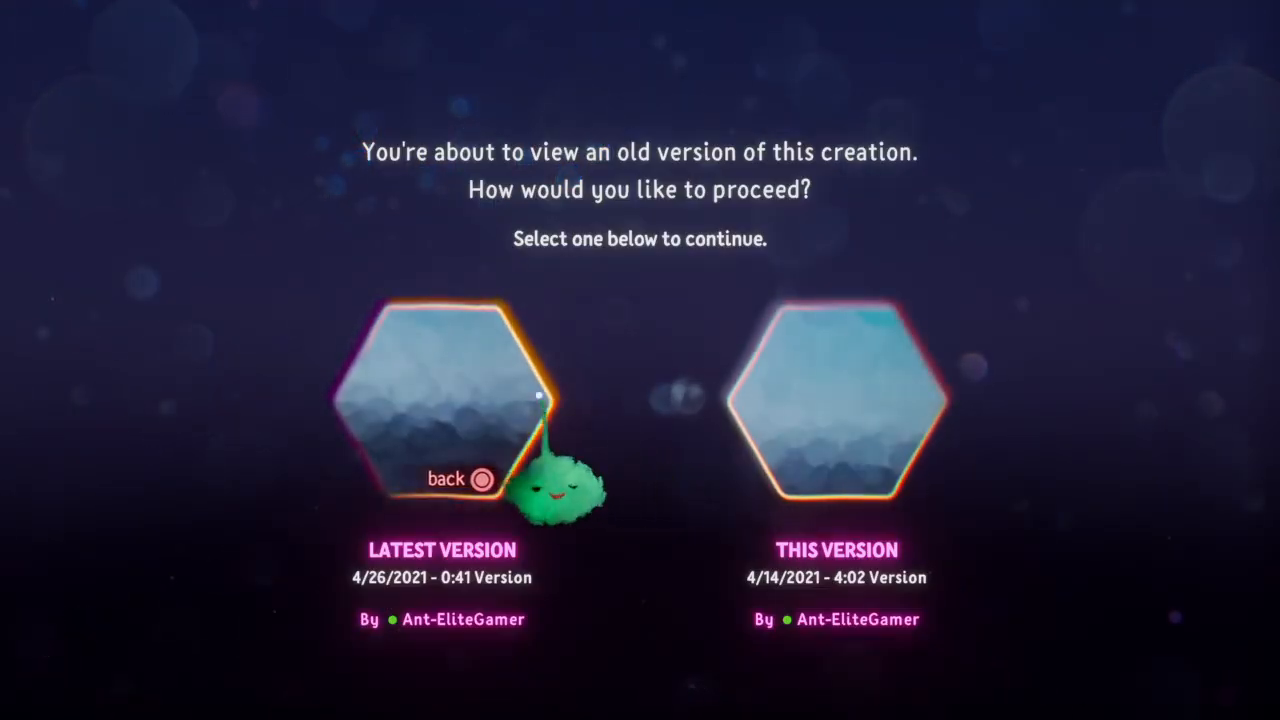
click(528, 478)
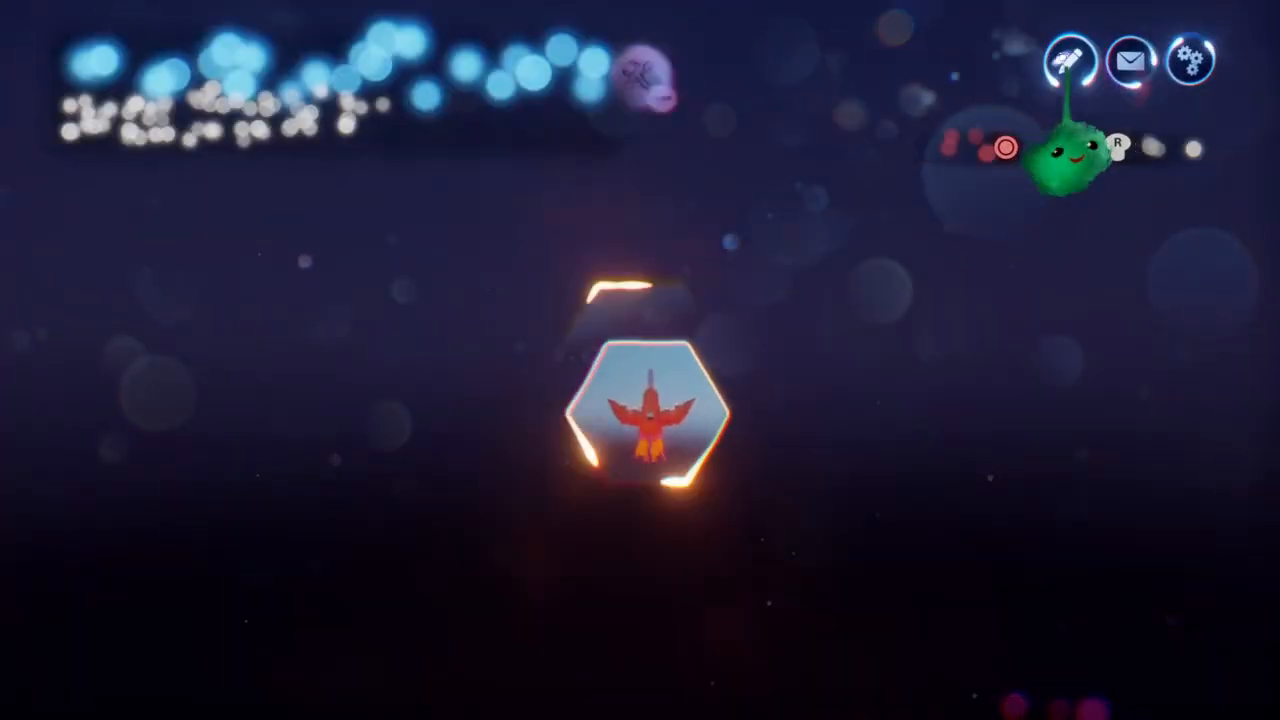
click(1010, 80)
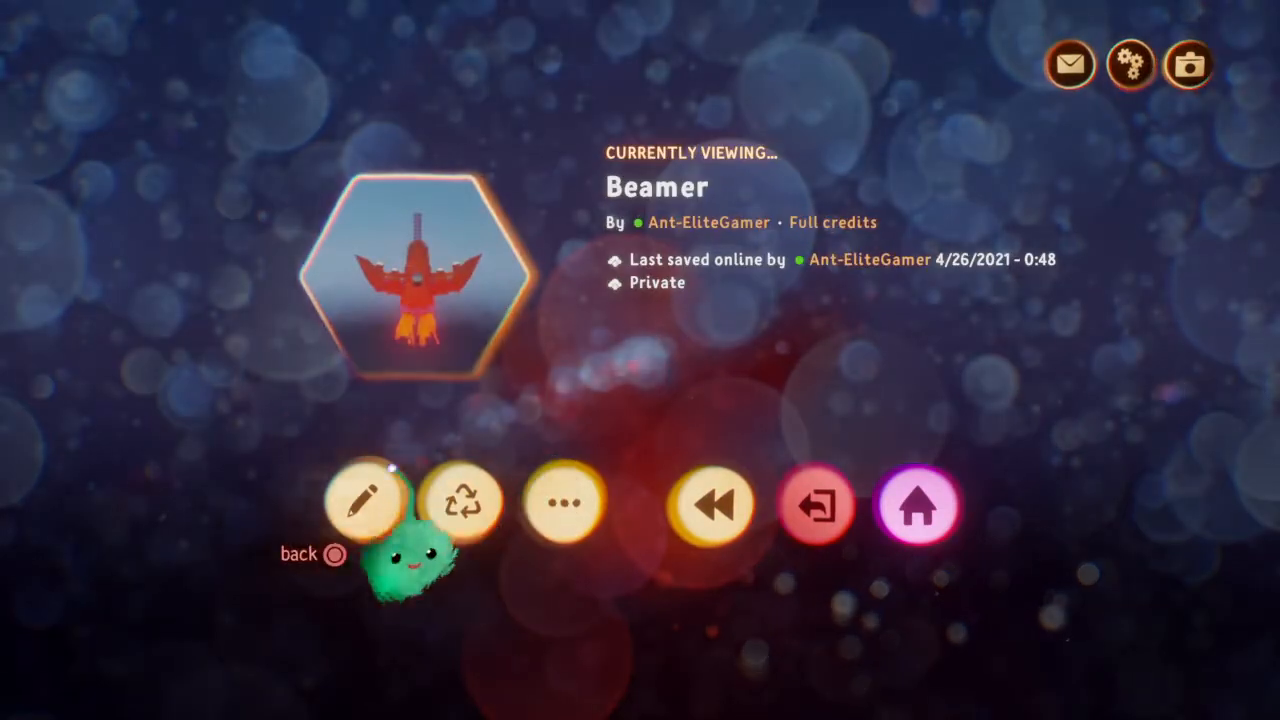
click(363, 500)
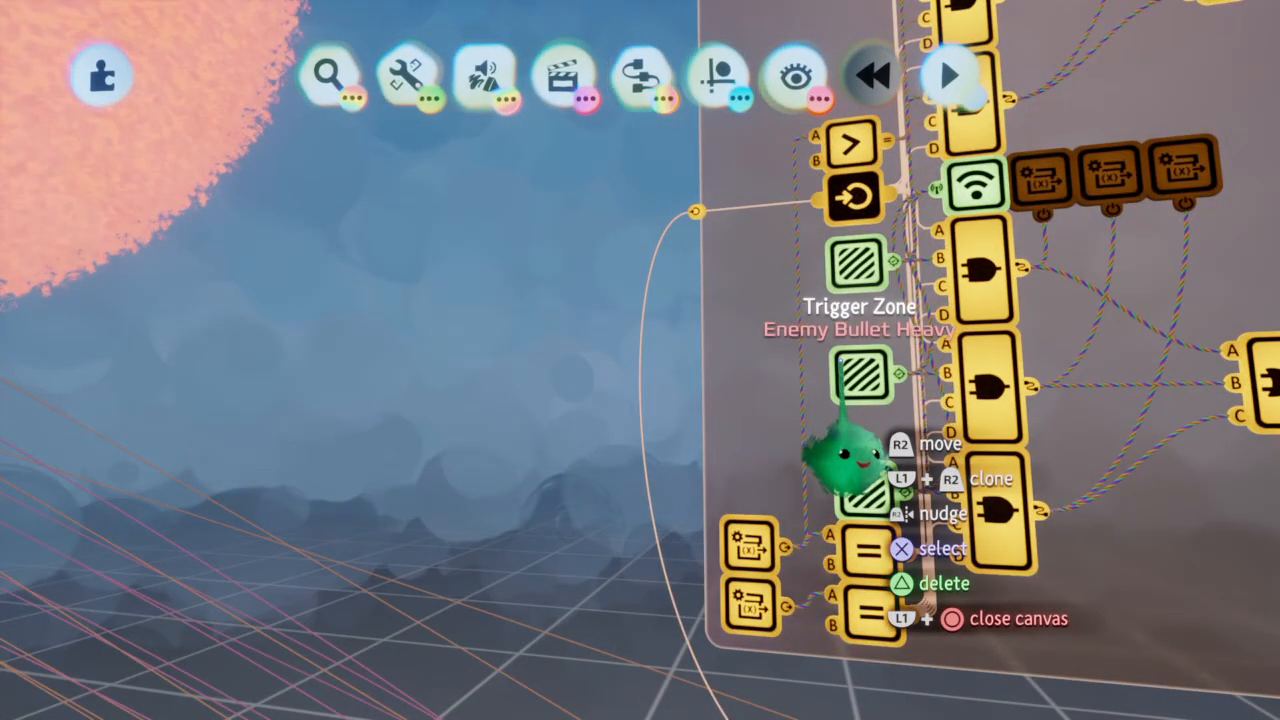
Leave the Beamer and the Player Ships collection, return to My Creations and reopen the Proxer element for editing
key(Escape)
click(866, 503)
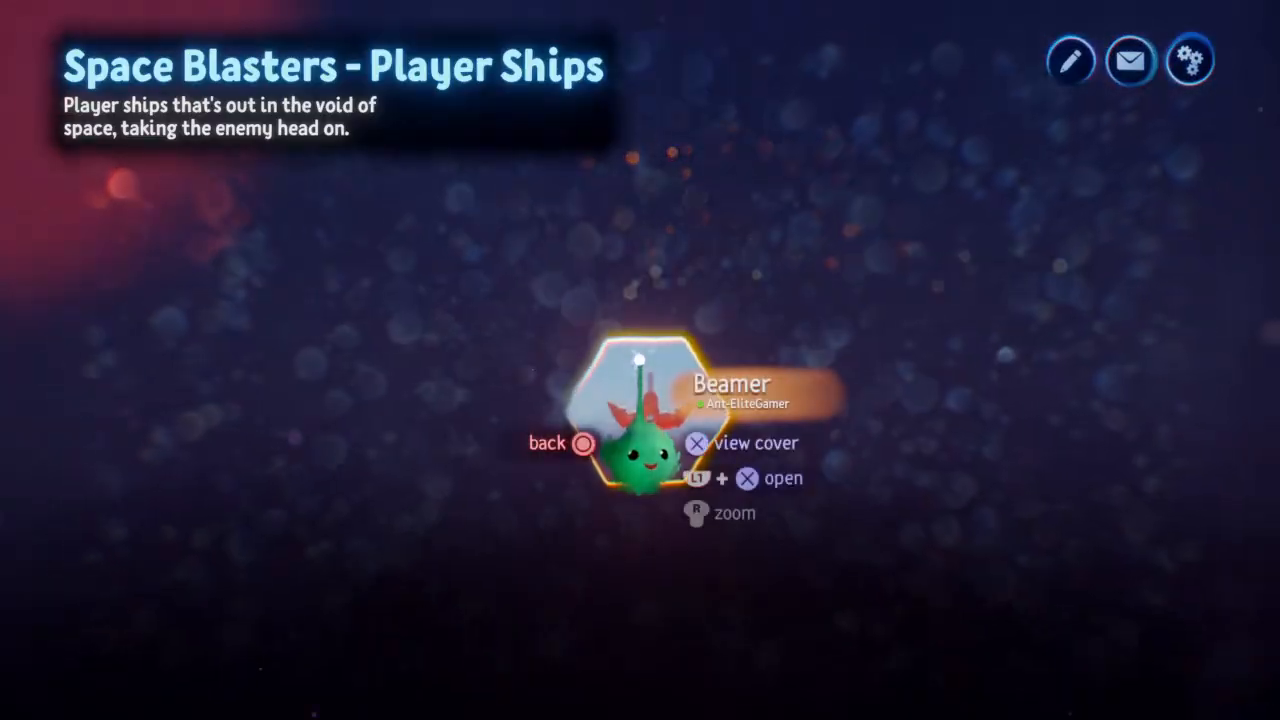
key(Escape)
key(Escape)
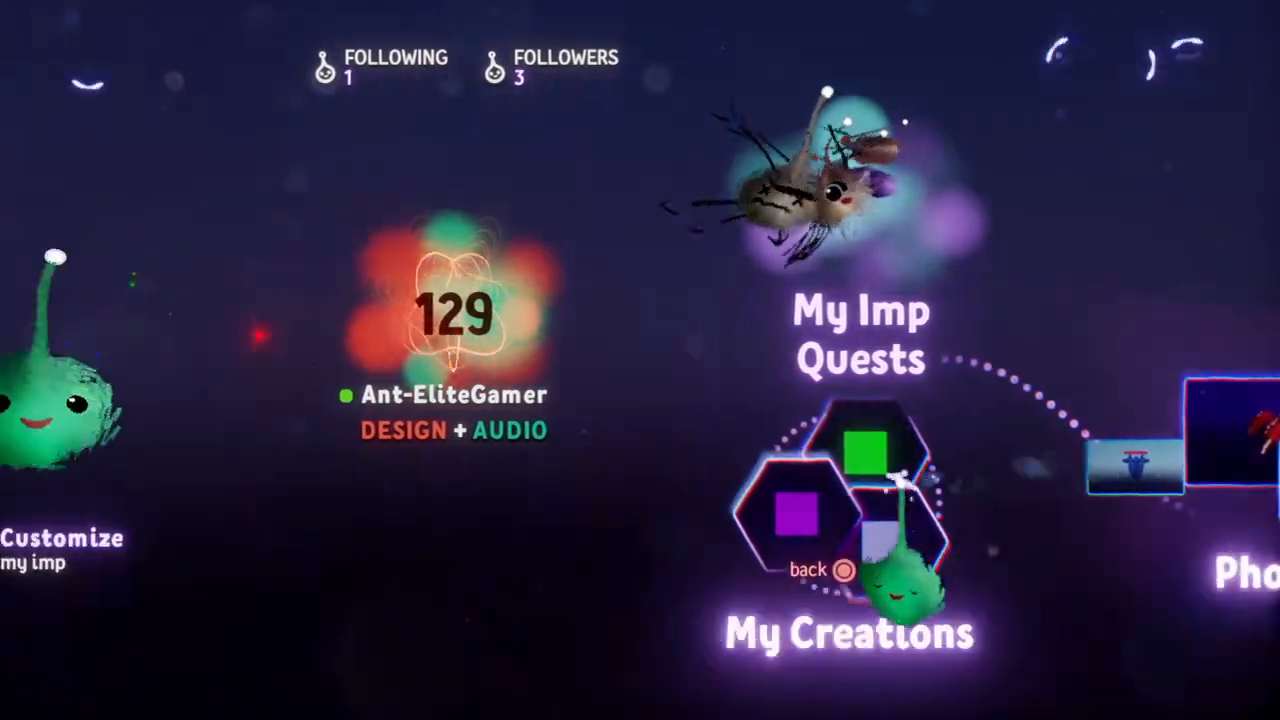
click(915, 582)
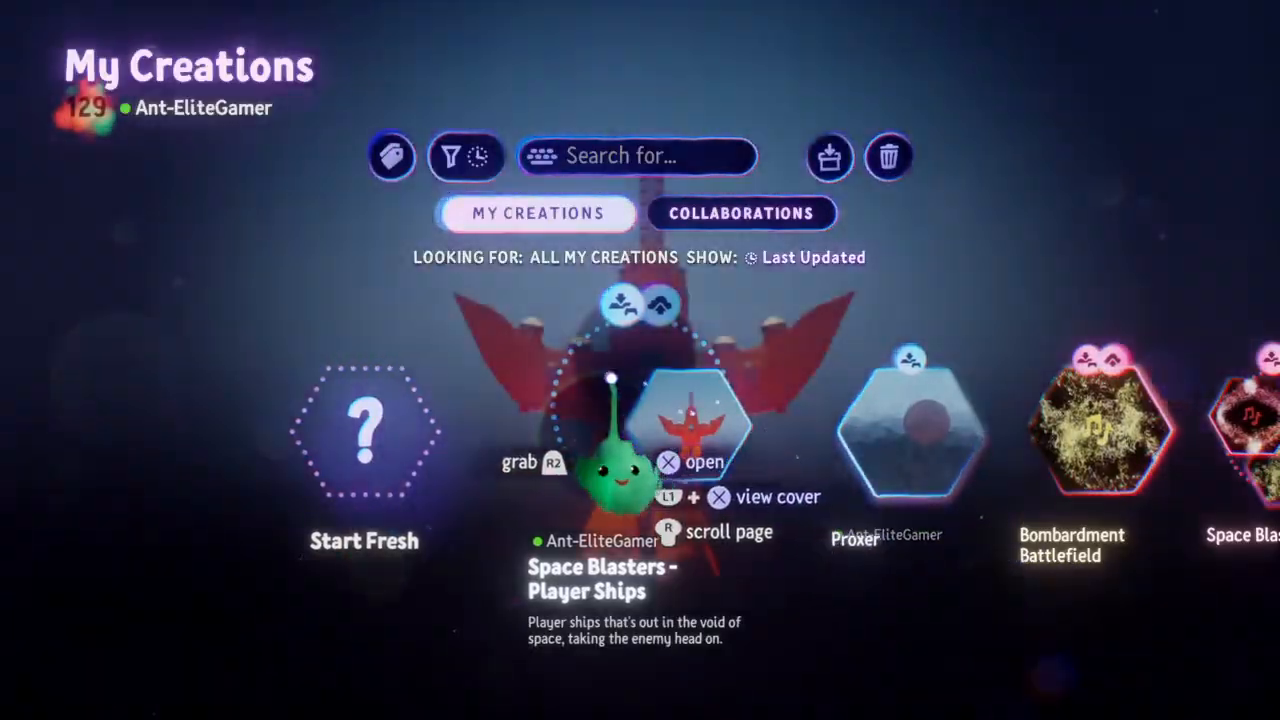
scroll(612, 378, right, 1)
click(612, 378)
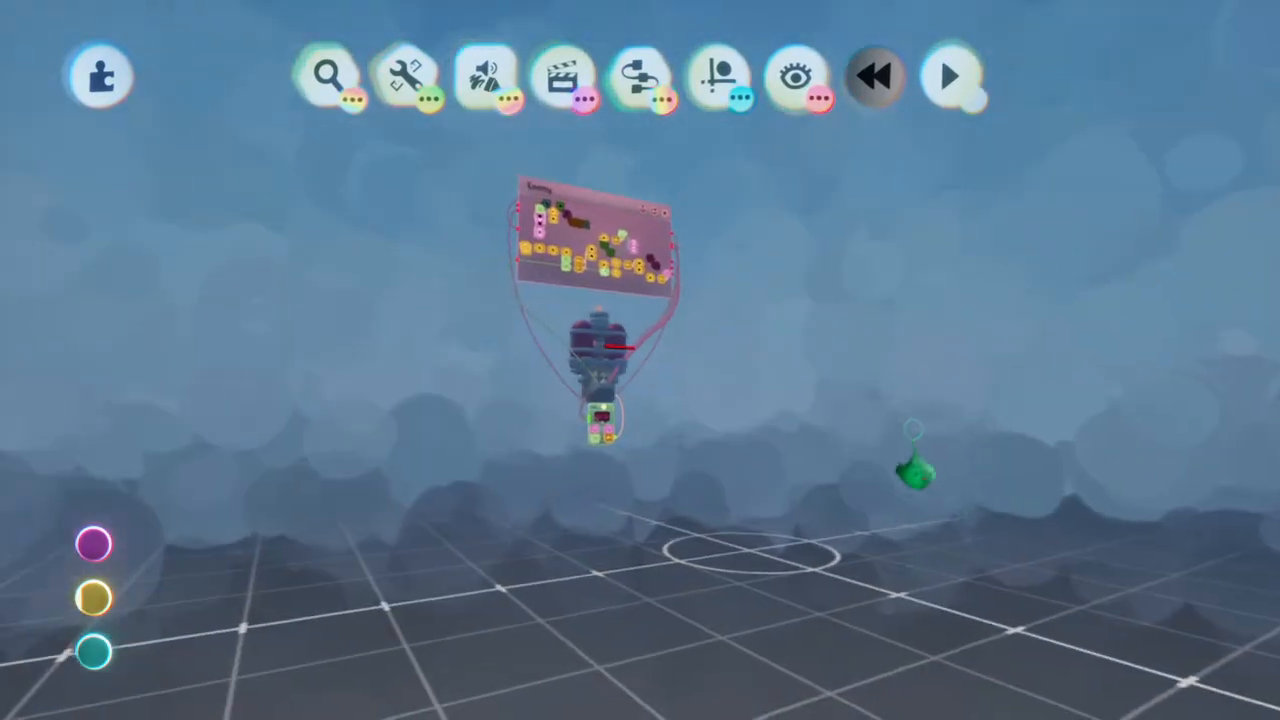
Turn on Preview Invisibility to show the hidden tube and explosion paintings
click(795, 75)
click(213, 152)
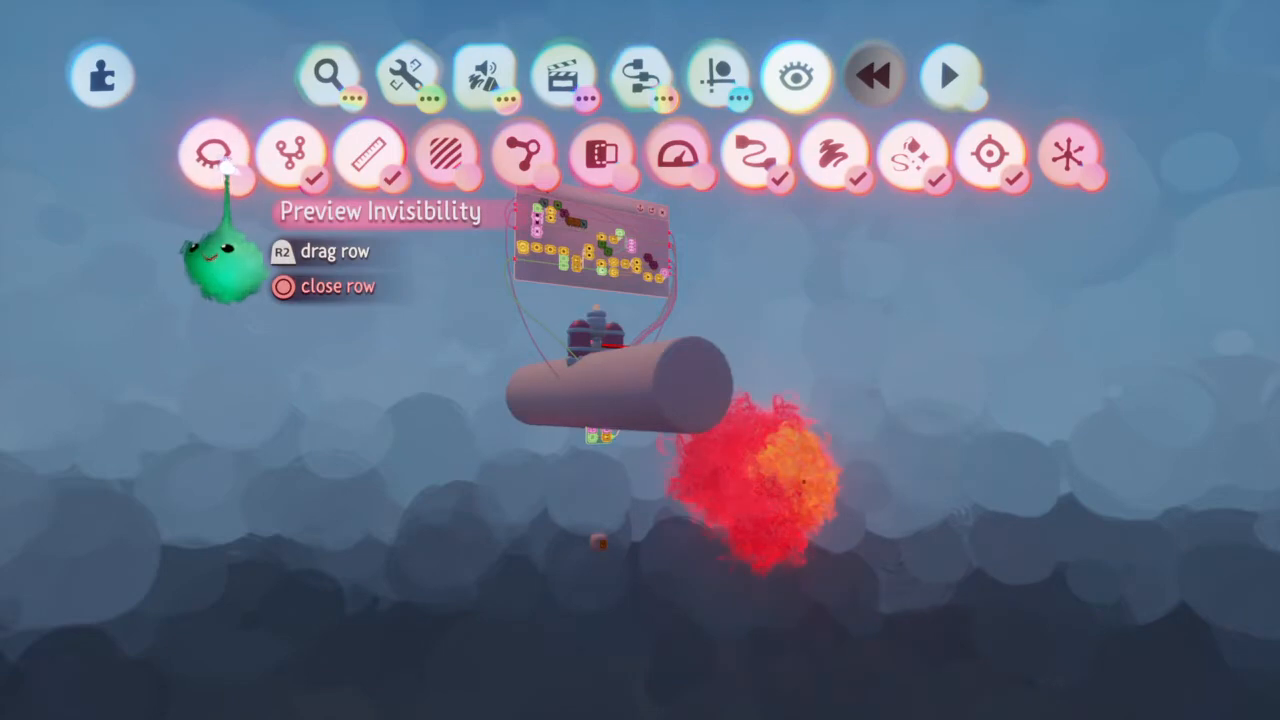
key(Escape)
middle_drag(623, 409, 714, 414)
click(659, 408)
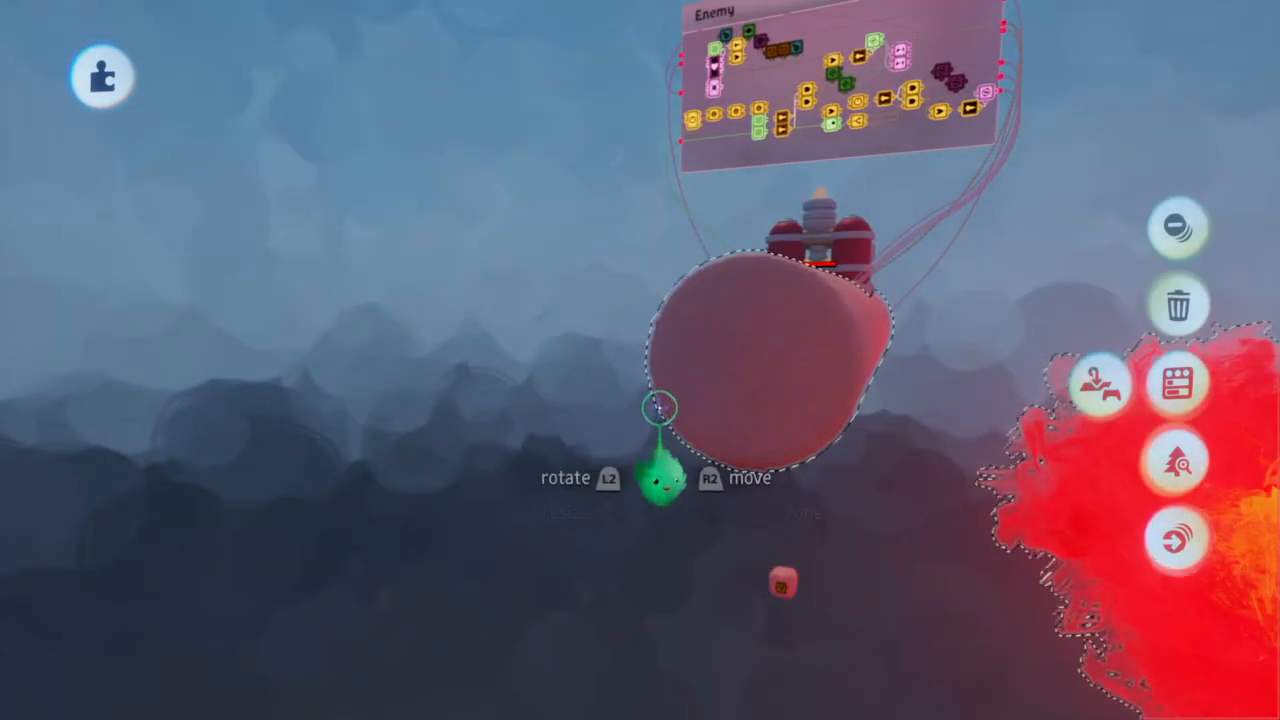
click(742, 407)
click(742, 407)
click(742, 407)
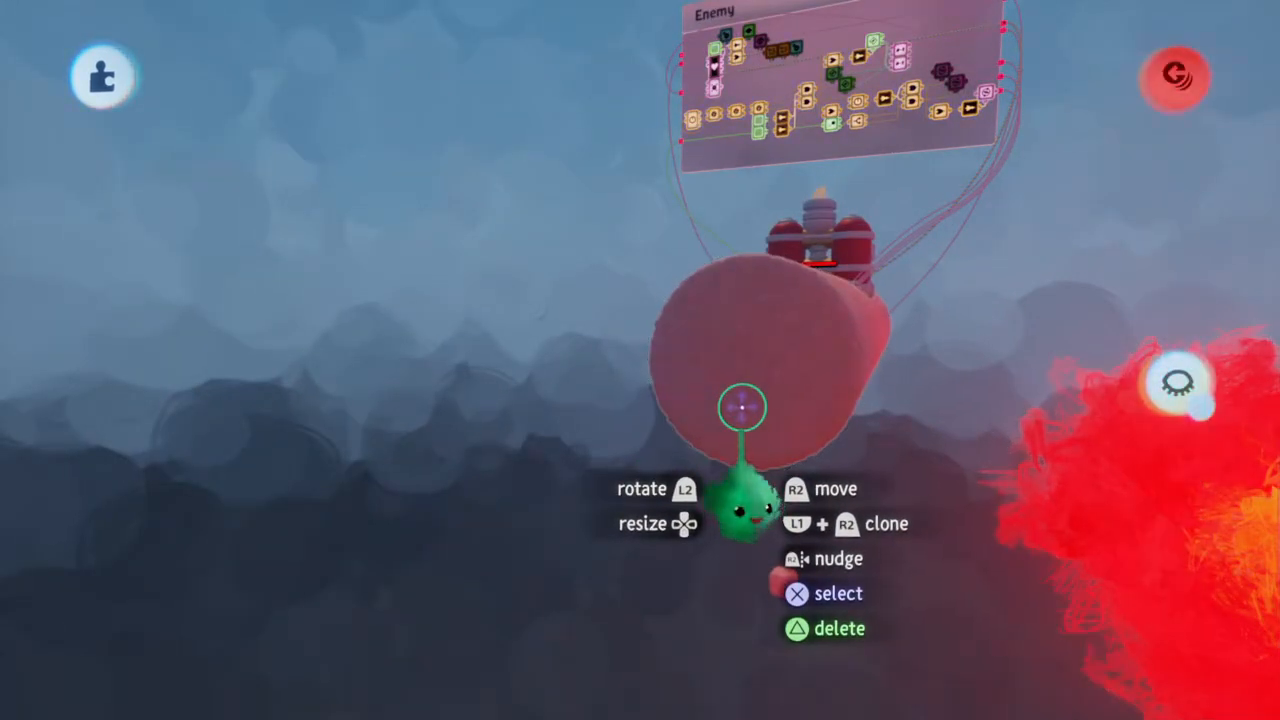
key(Escape)
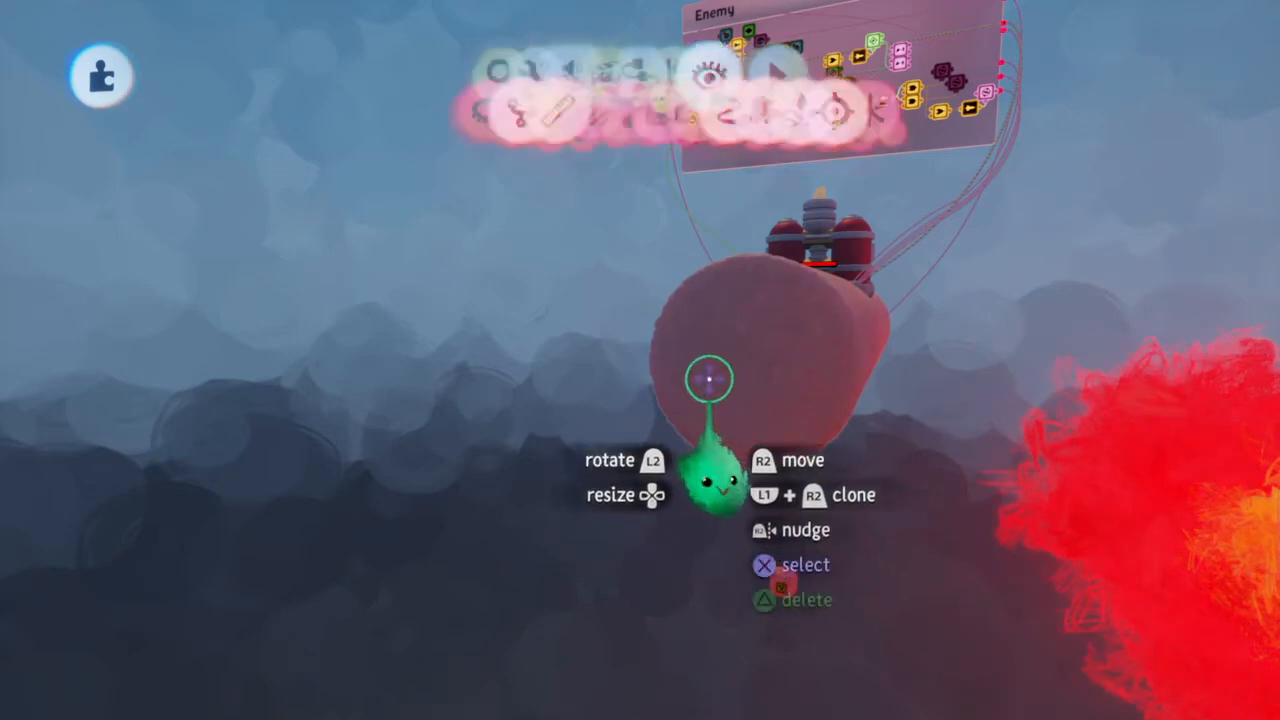
click(224, 160)
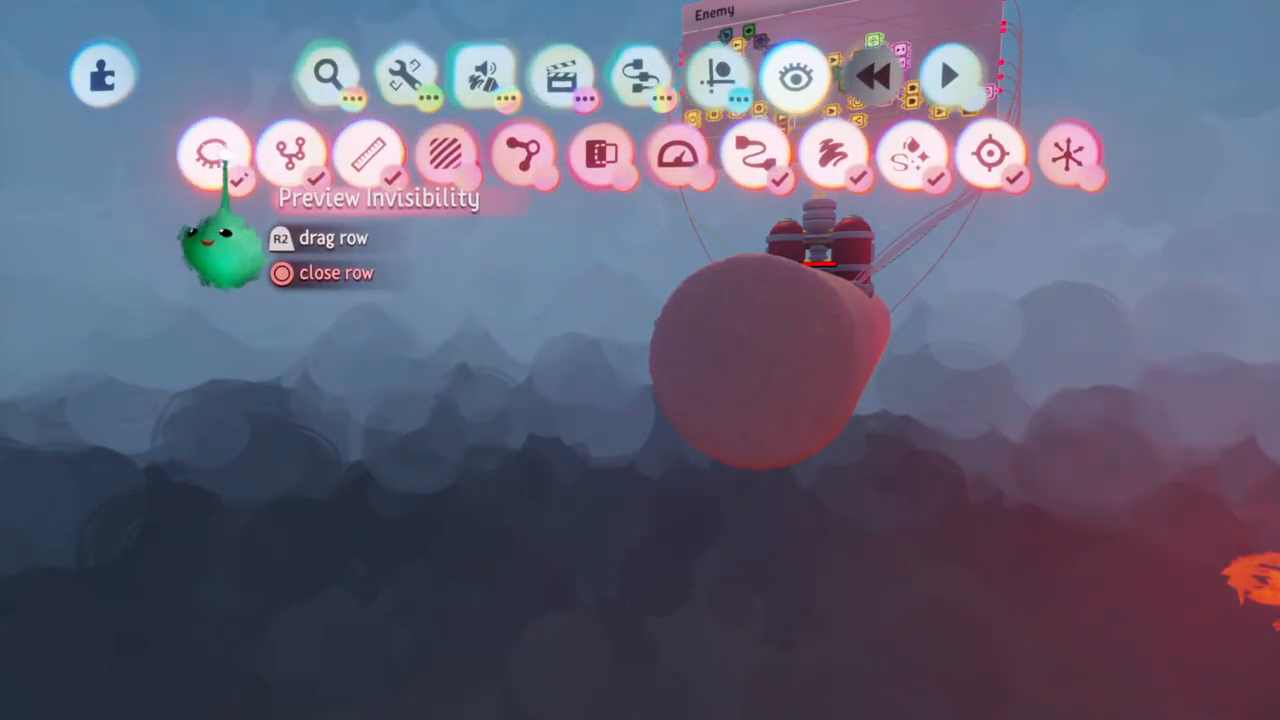
click(224, 161)
key(Escape)
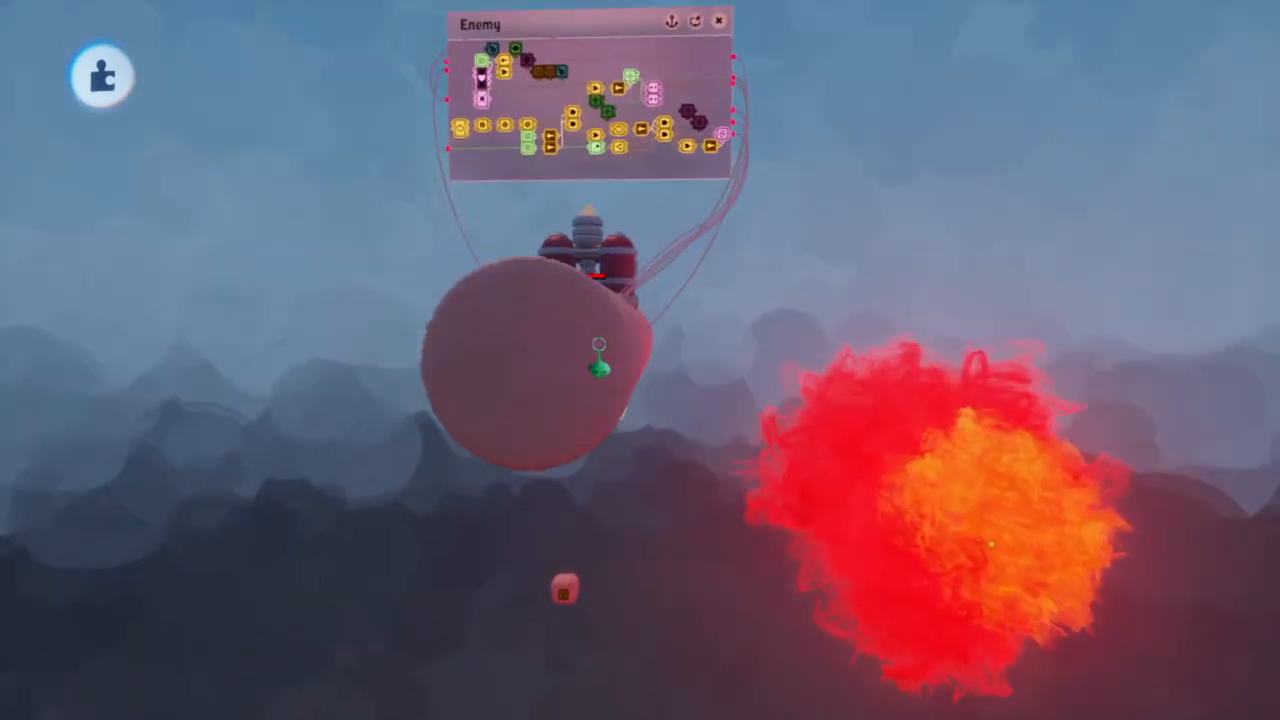
Check the Physical Properties of the tube's group and of the small block below it, closing each menu again
click(597, 343)
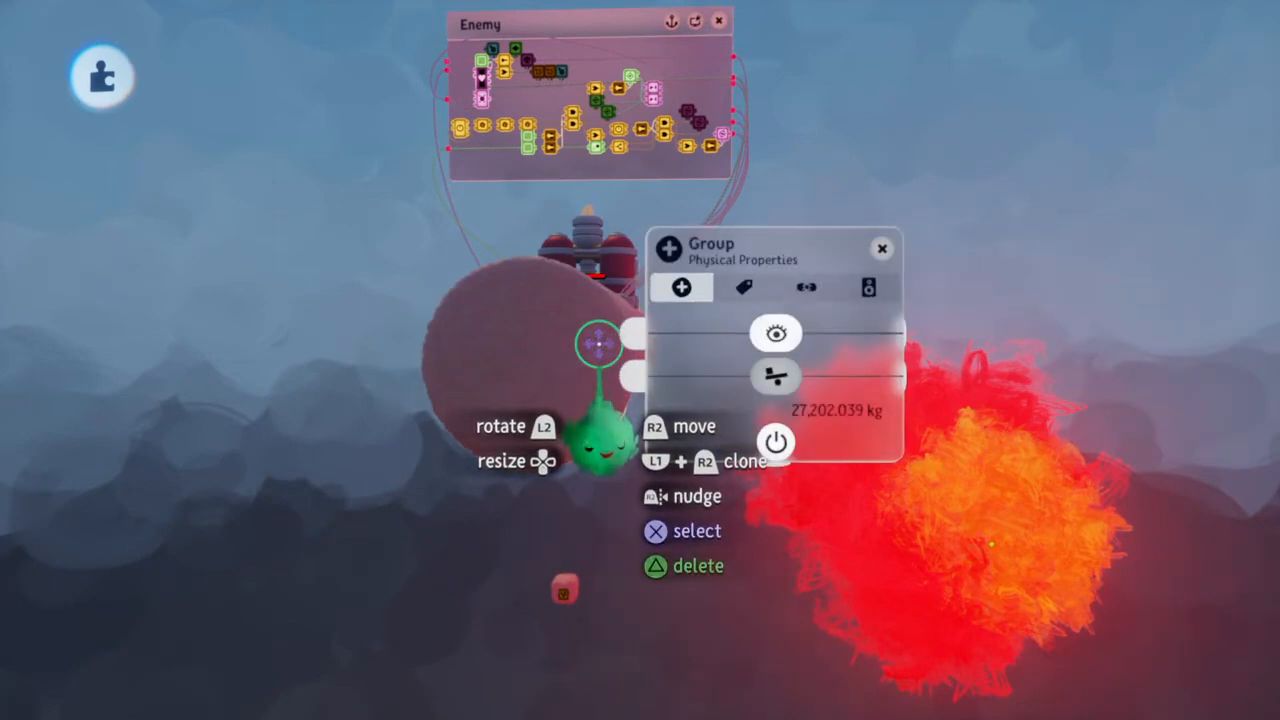
key(Escape)
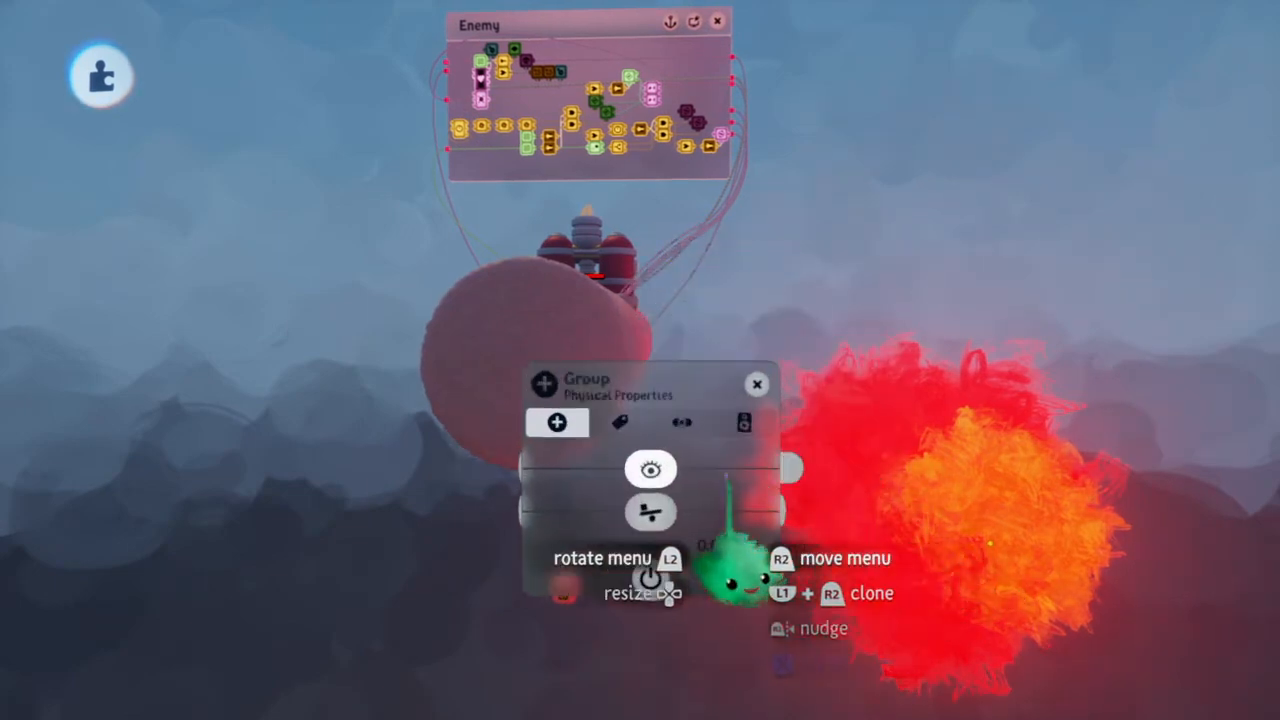
key(Escape)
click(563, 587)
key(Escape)
middle_drag(598, 367, 597, 366)
click(602, 362)
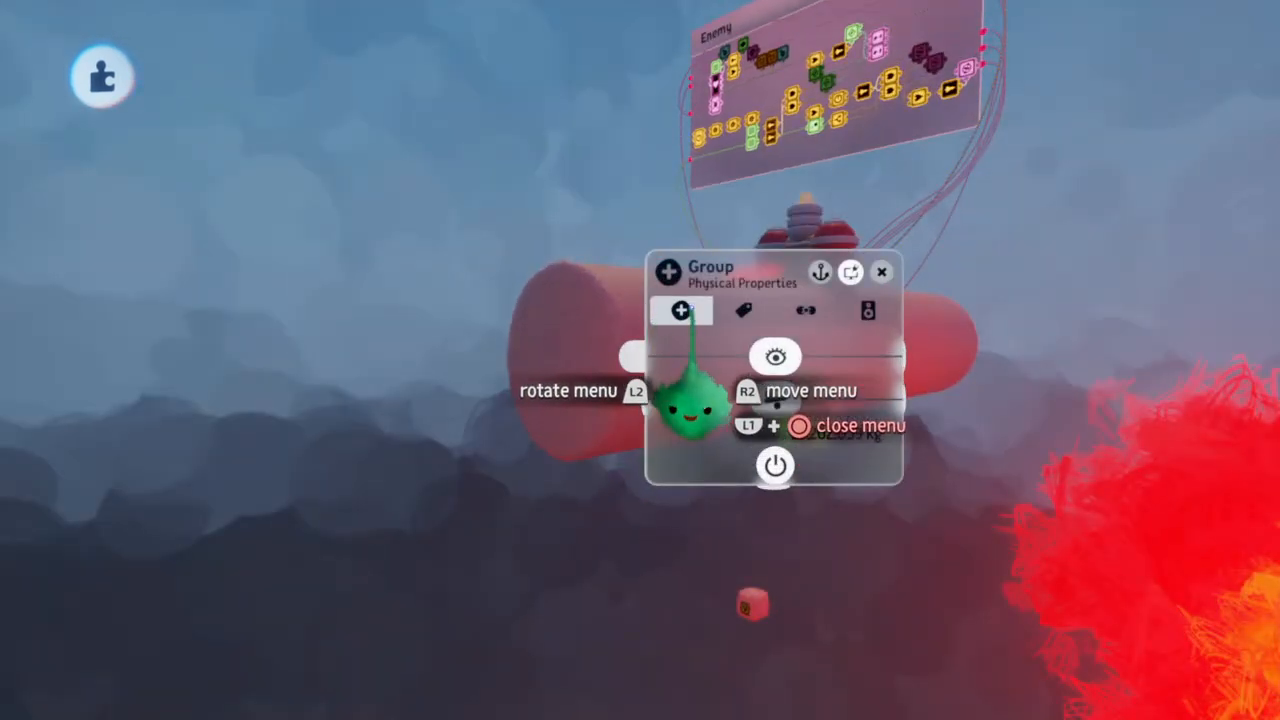
key(Escape)
middle_drag(607, 360, 607, 360)
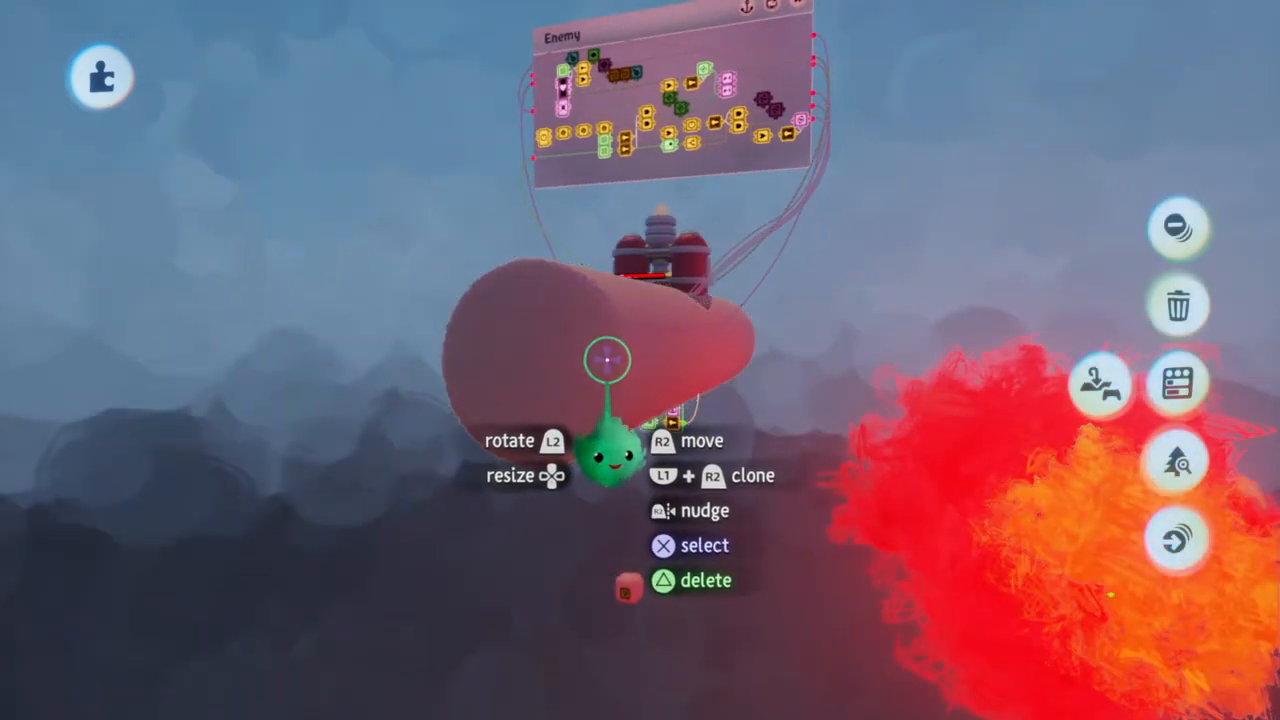
click(607, 360)
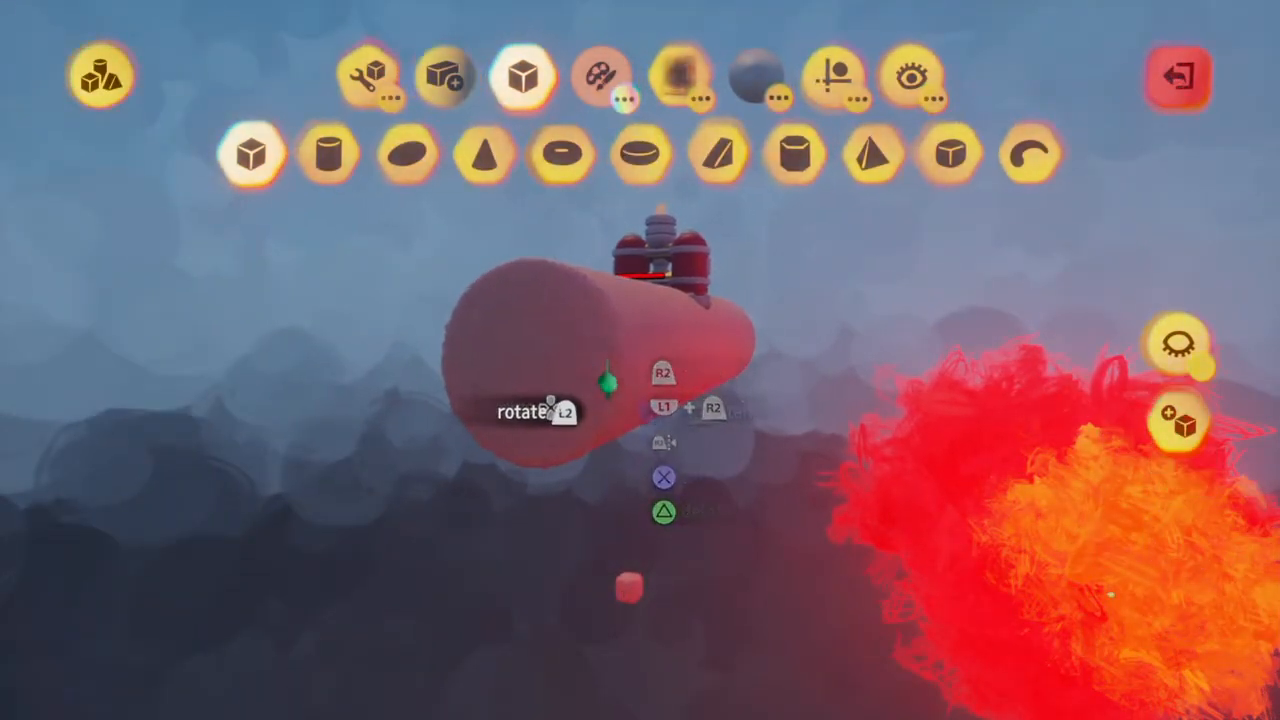
click(607, 360)
key(ctrl+z)
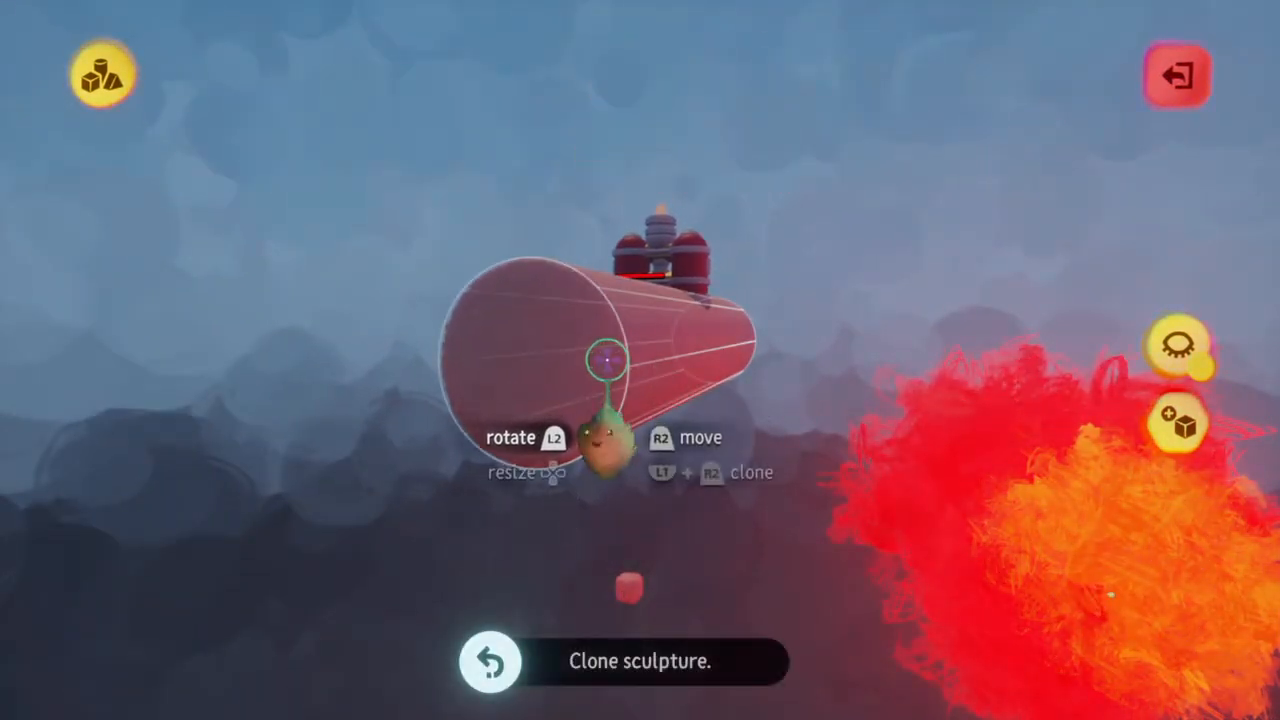
click(607, 360)
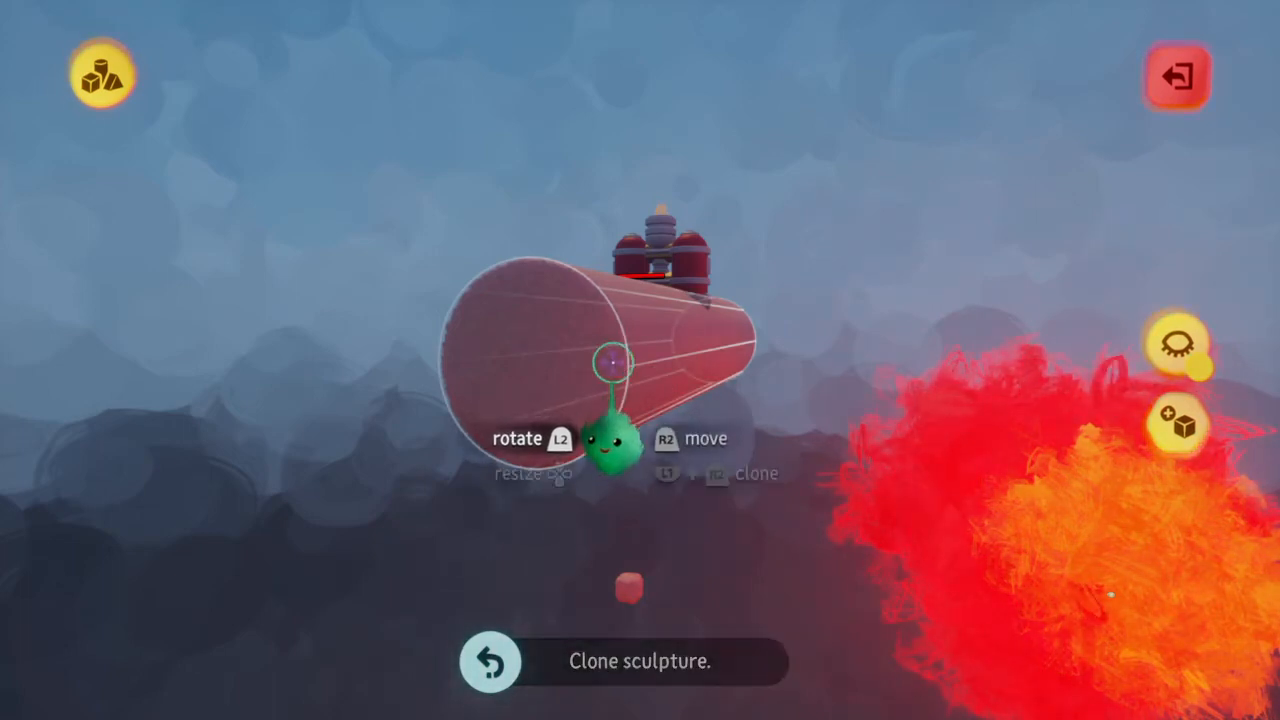
key(Escape)
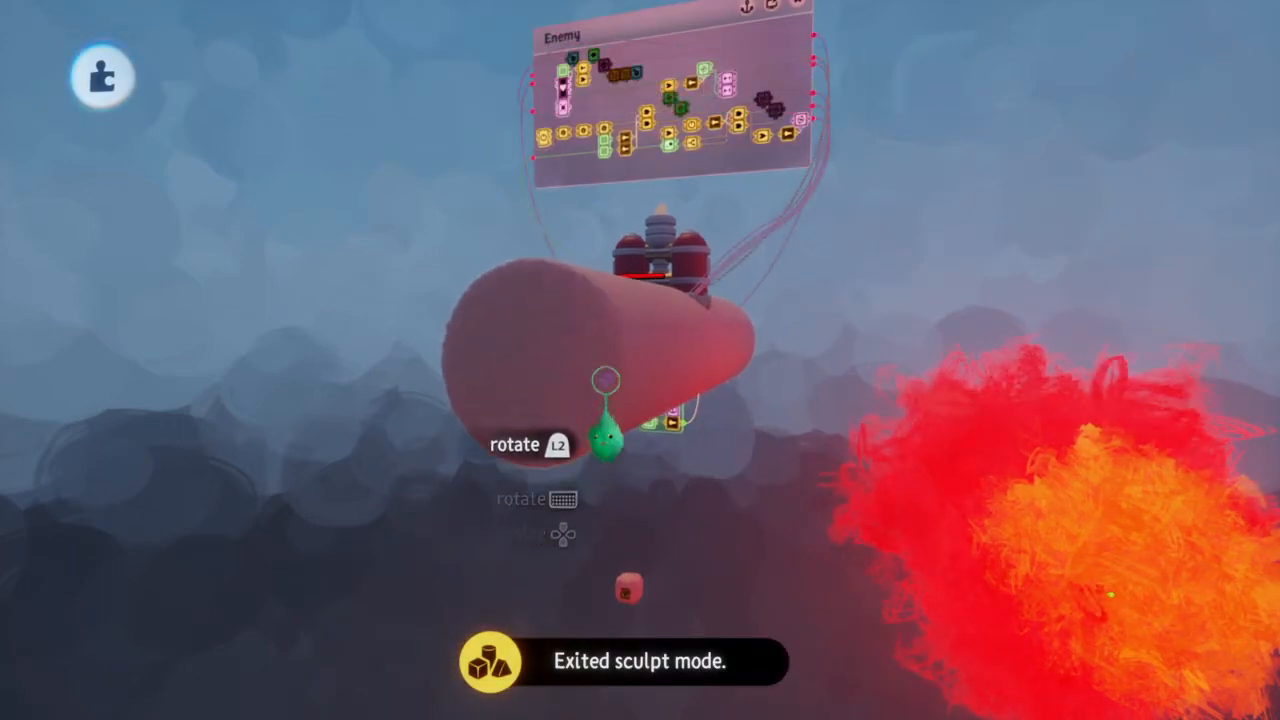
Turn off Cast Shadows in the tube sculpture's Outer Properties and show its Physical Properties
click(606, 381)
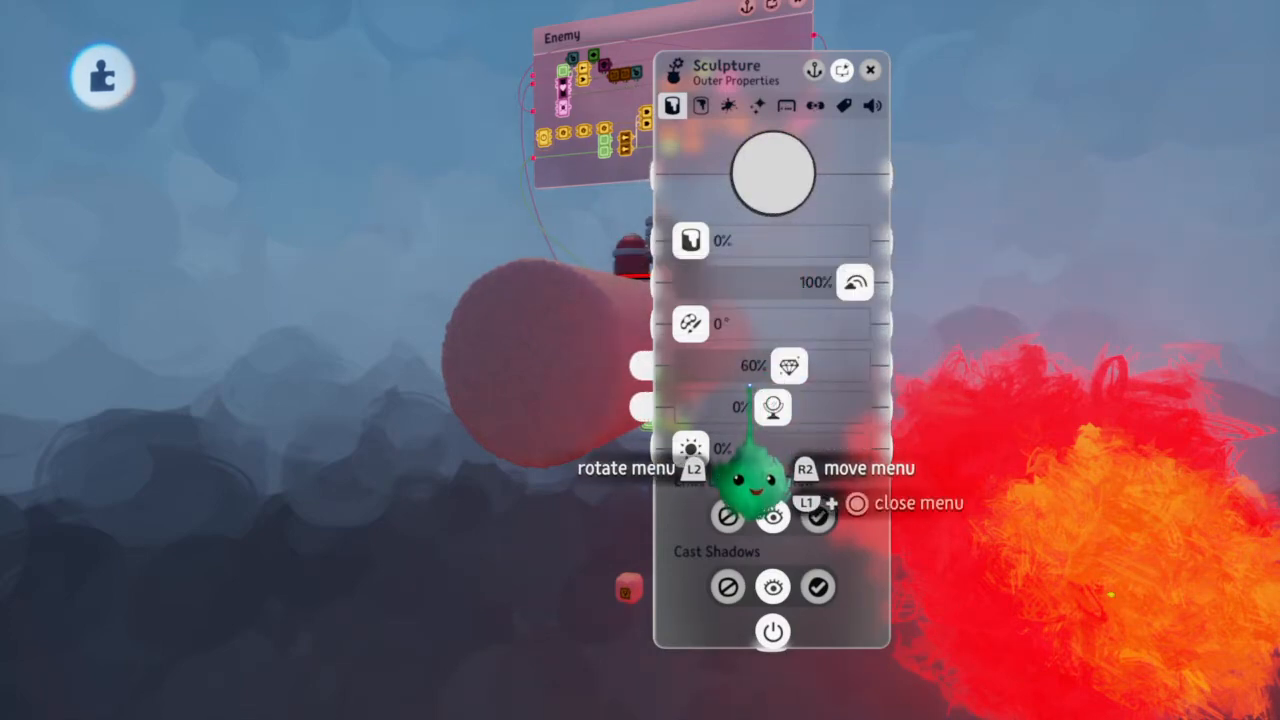
key(Right)
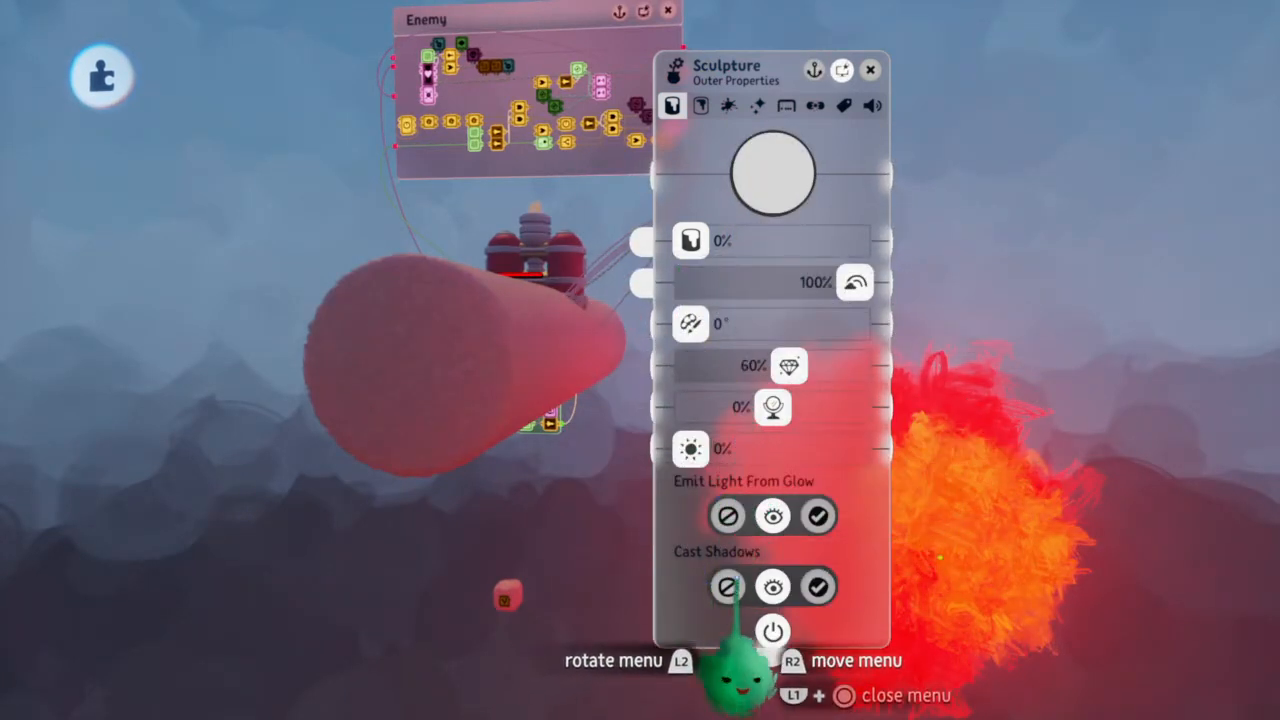
click(786, 105)
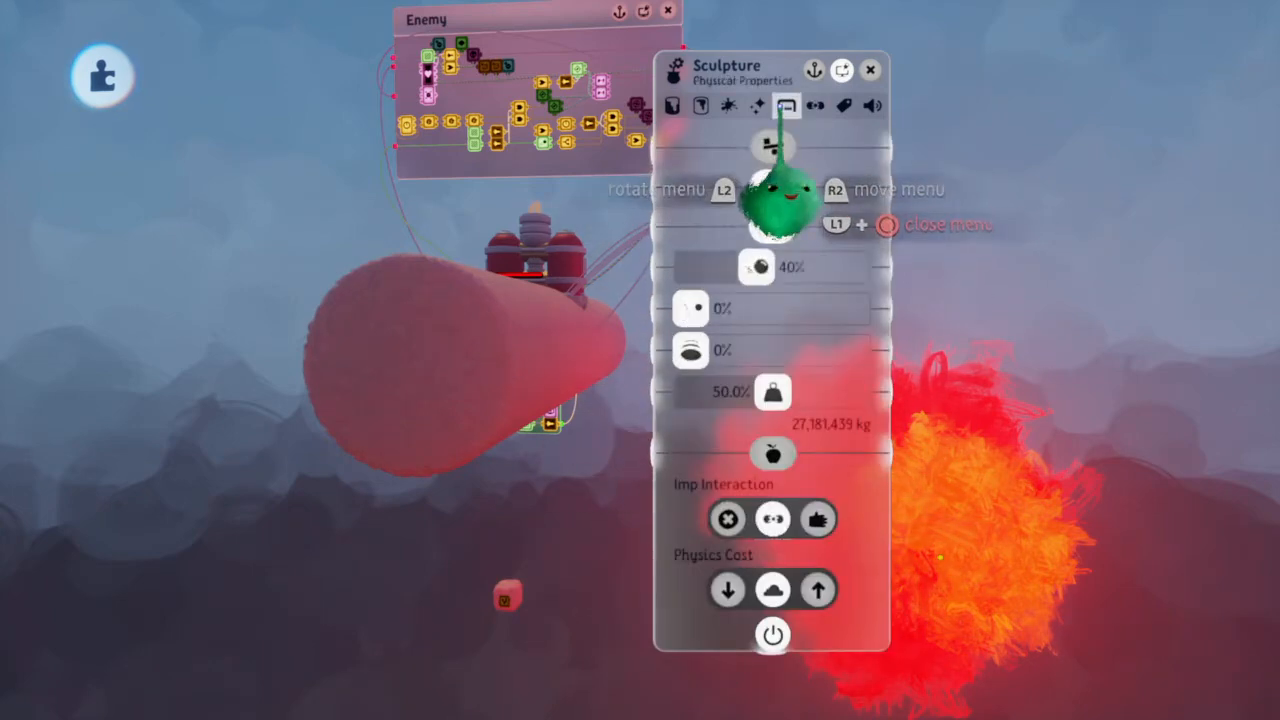
Rename the tube sculpture as Enemy Bullet Heavy and return to its Outer Properties
click(735, 69)
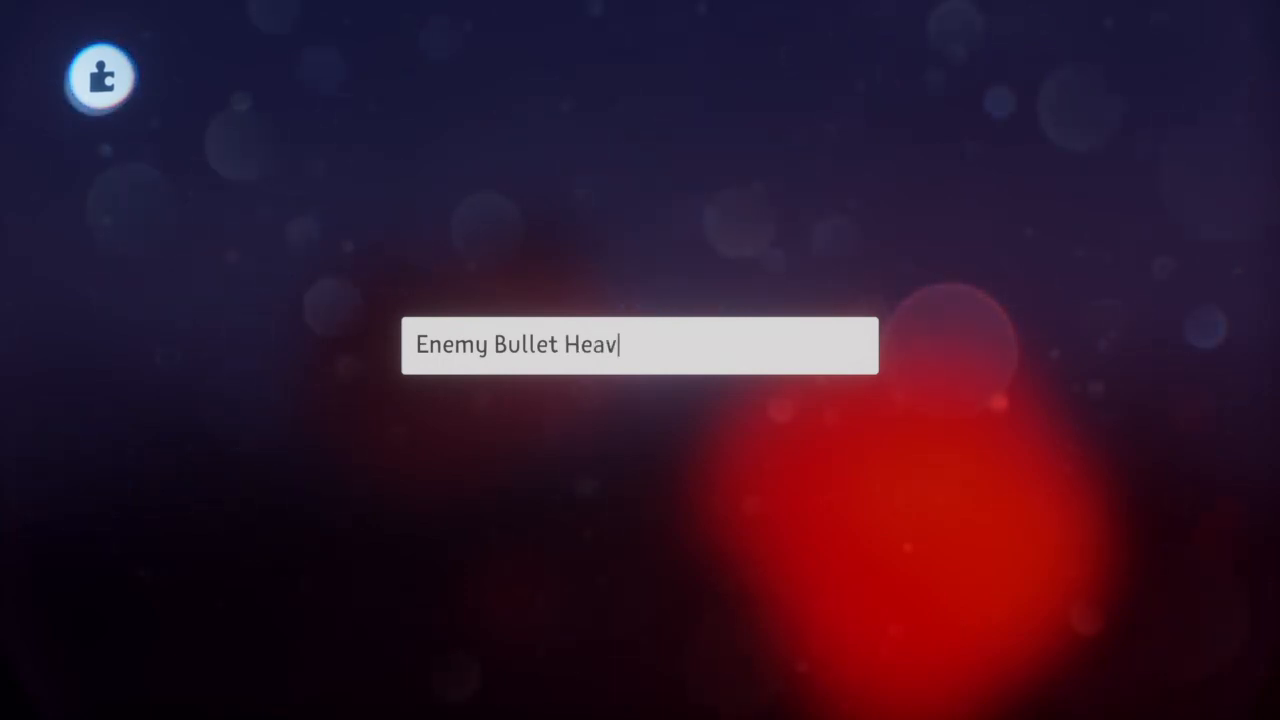
key(Return)
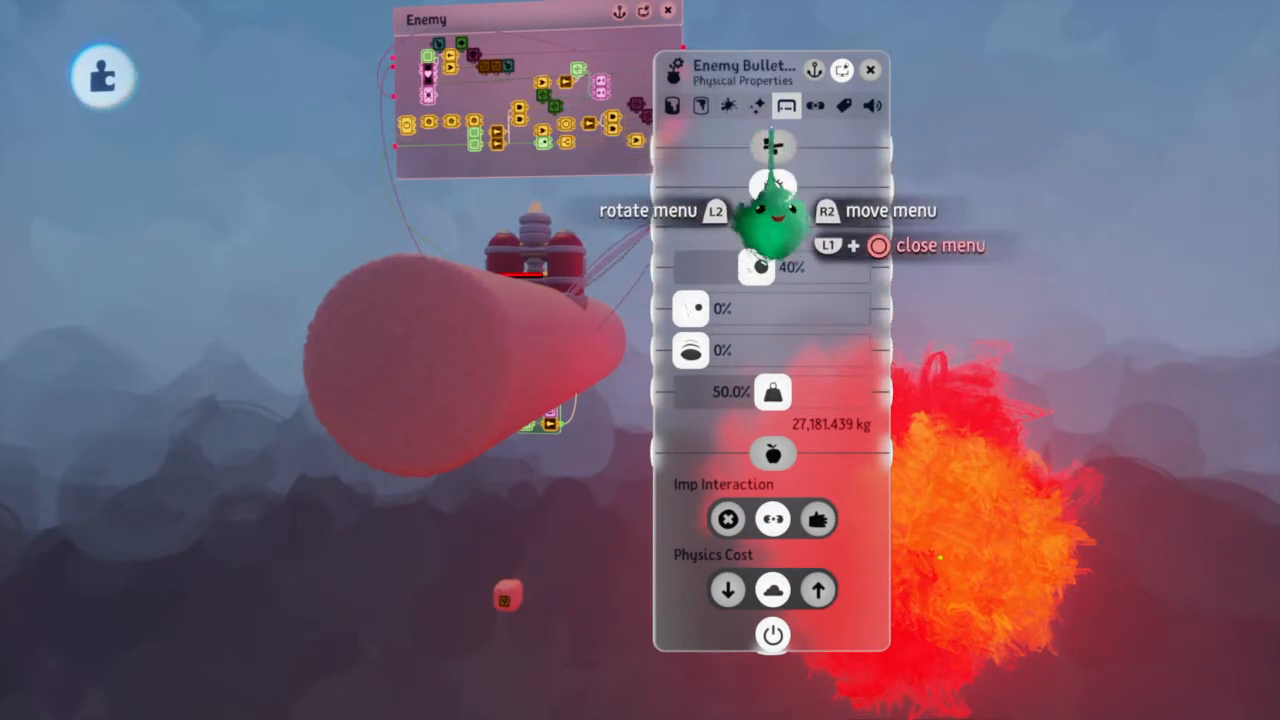
click(672, 105)
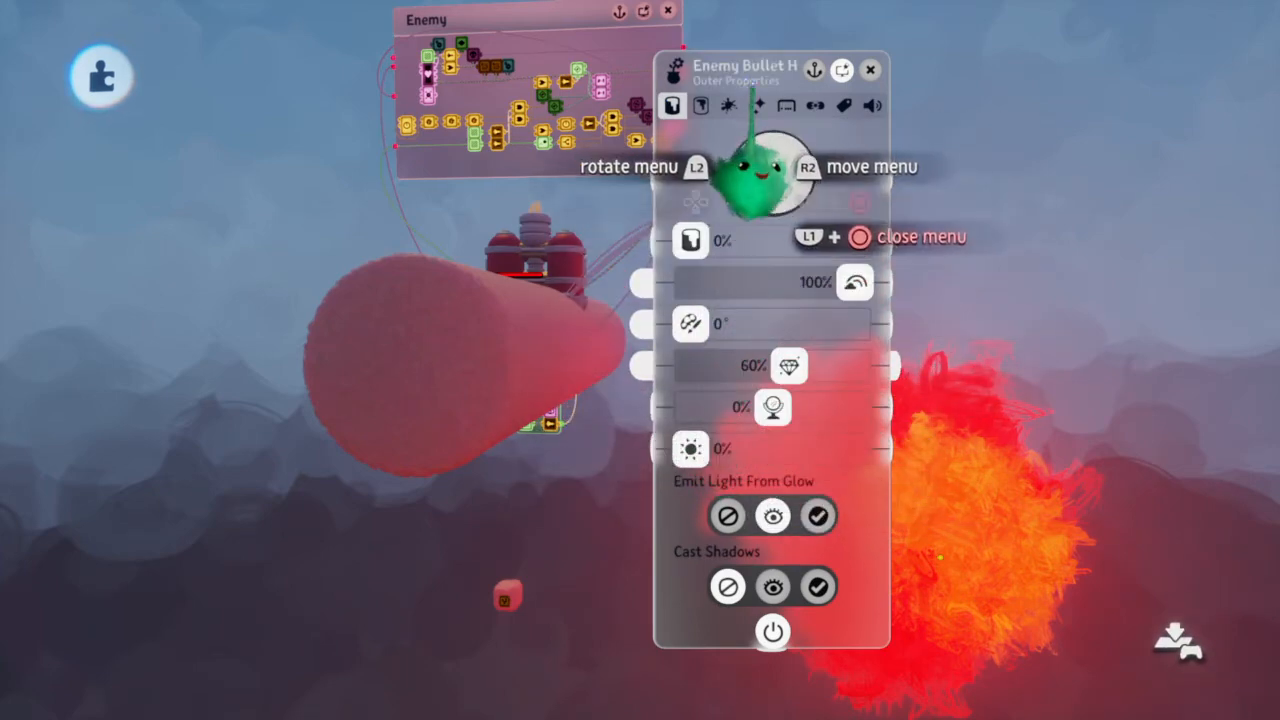
Check the Physical Properties of the Enemy Bullet Heavy sculpture and close its menu
click(787, 106)
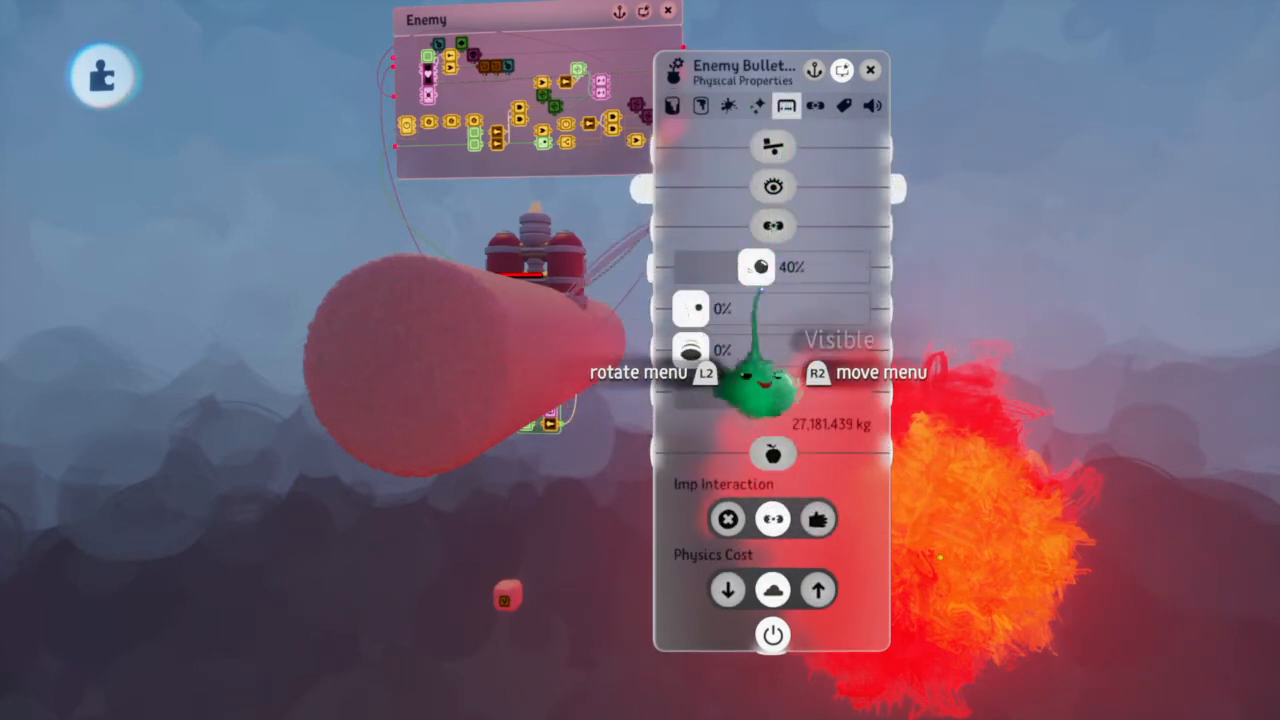
click(673, 106)
key(Escape)
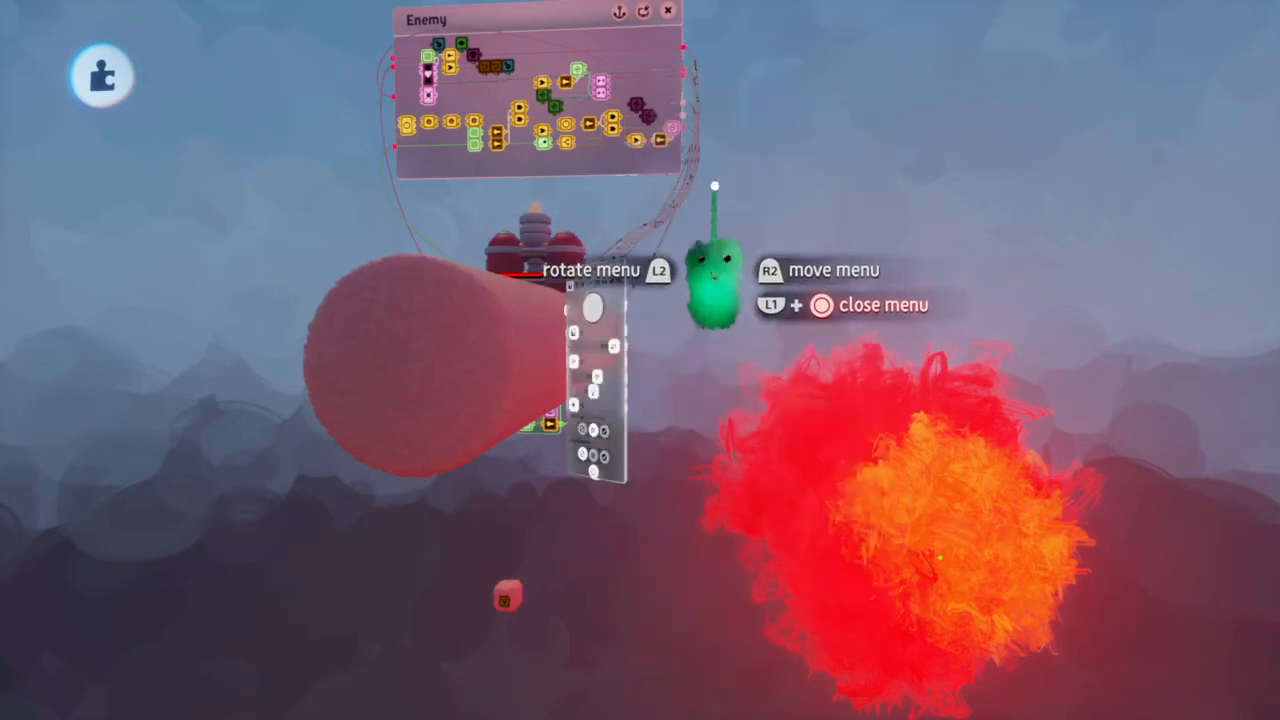
Turn on Grid Snap and align the tube to the grid
middle_drag(491, 362, 573, 375)
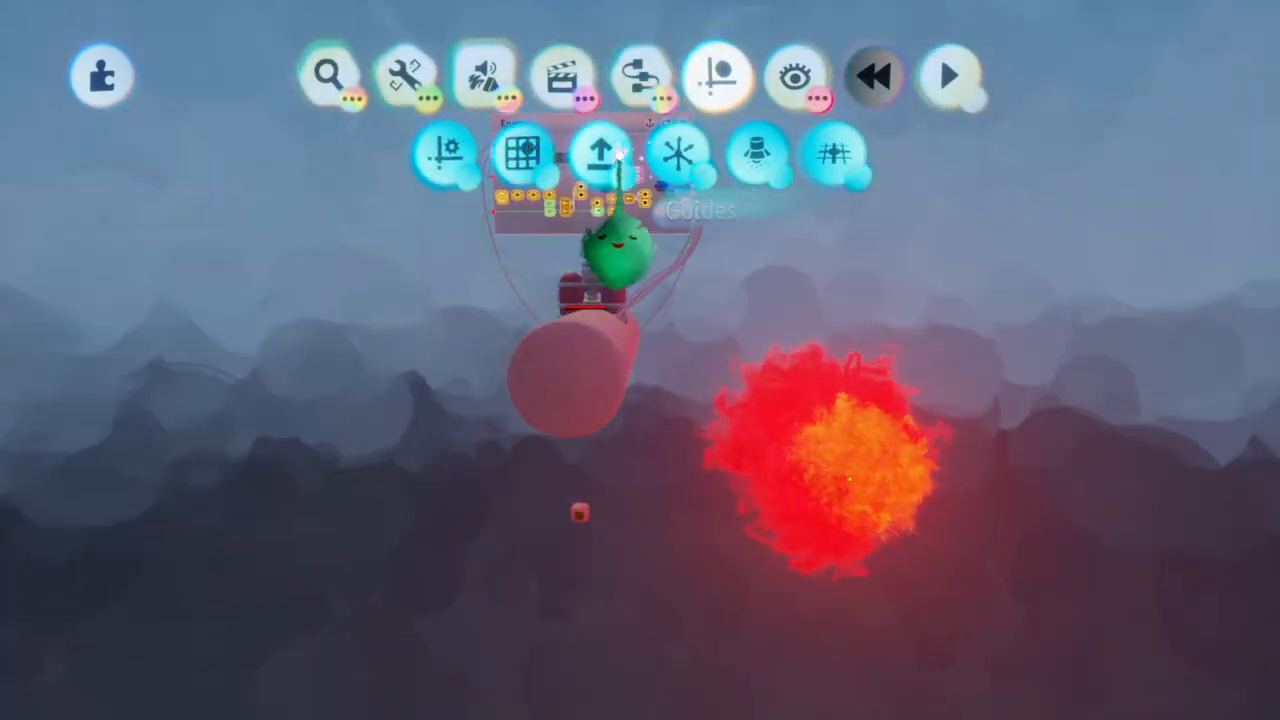
click(522, 152)
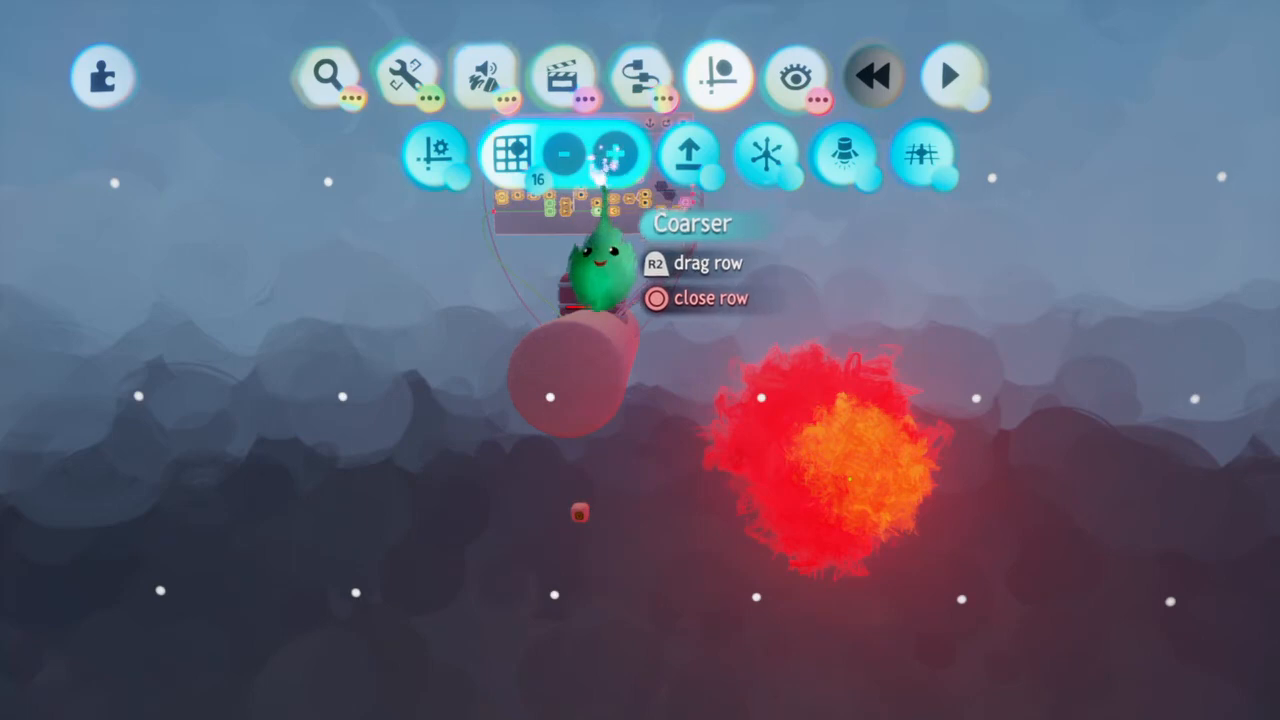
mouse_move(566, 374)
middle_down()
mouse_move(581, 406)
mouse_move(551, 384)
mouse_move(557, 394)
middle_up()
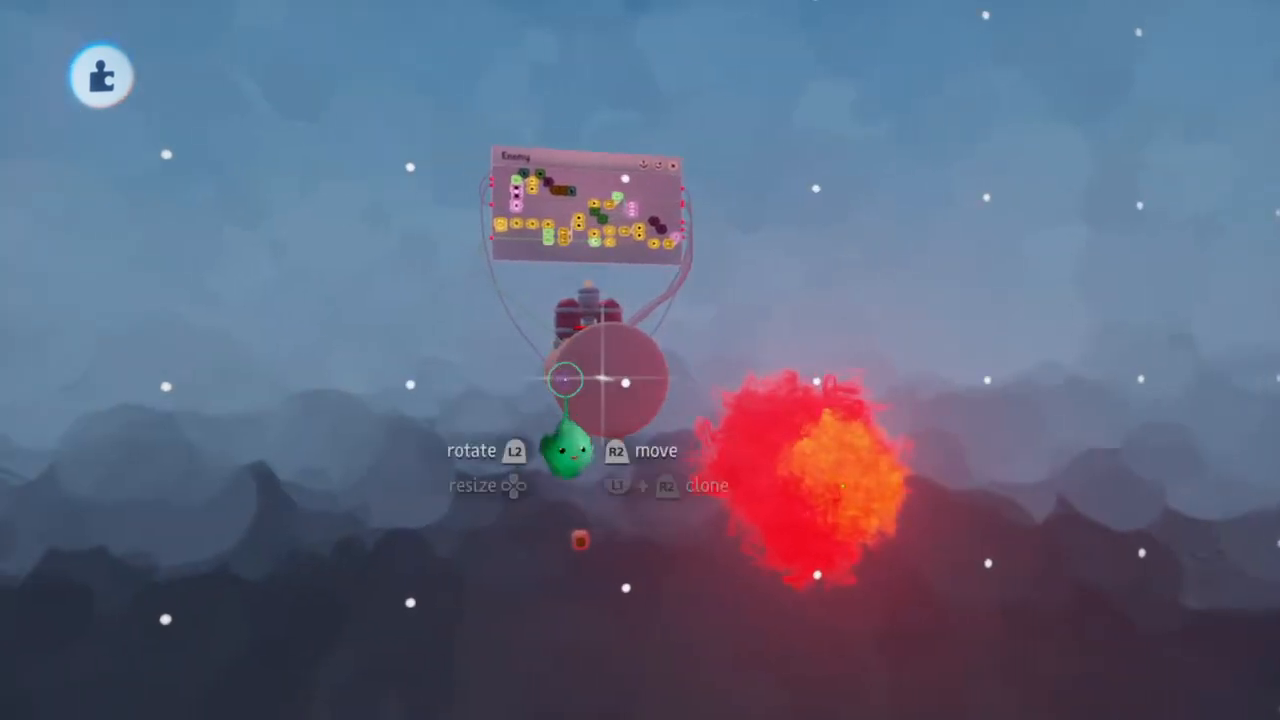
Open the tube sculpture for editing and enlarge its cylinder, keeping it on the grid
click(566, 381)
drag(613, 380, 609, 391)
key(Up)
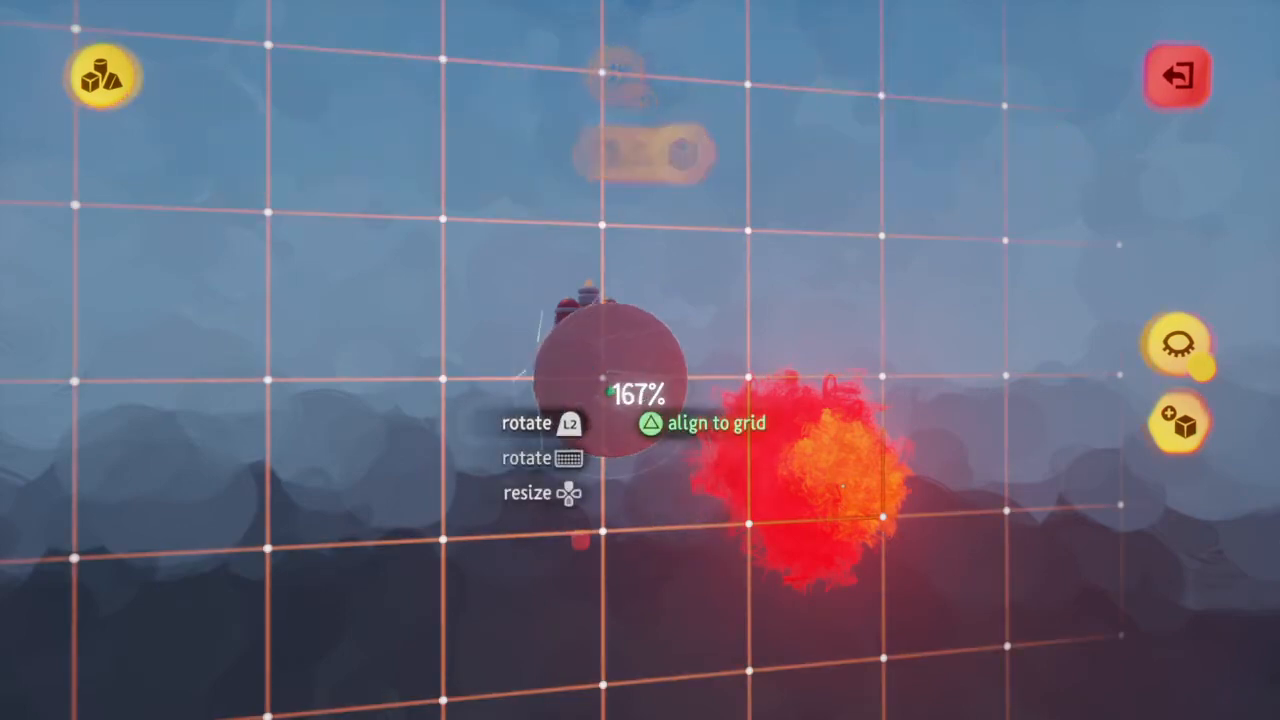
key(Up)
middle_drag(609, 396, 611, 388)
drag(611, 388, 611, 388)
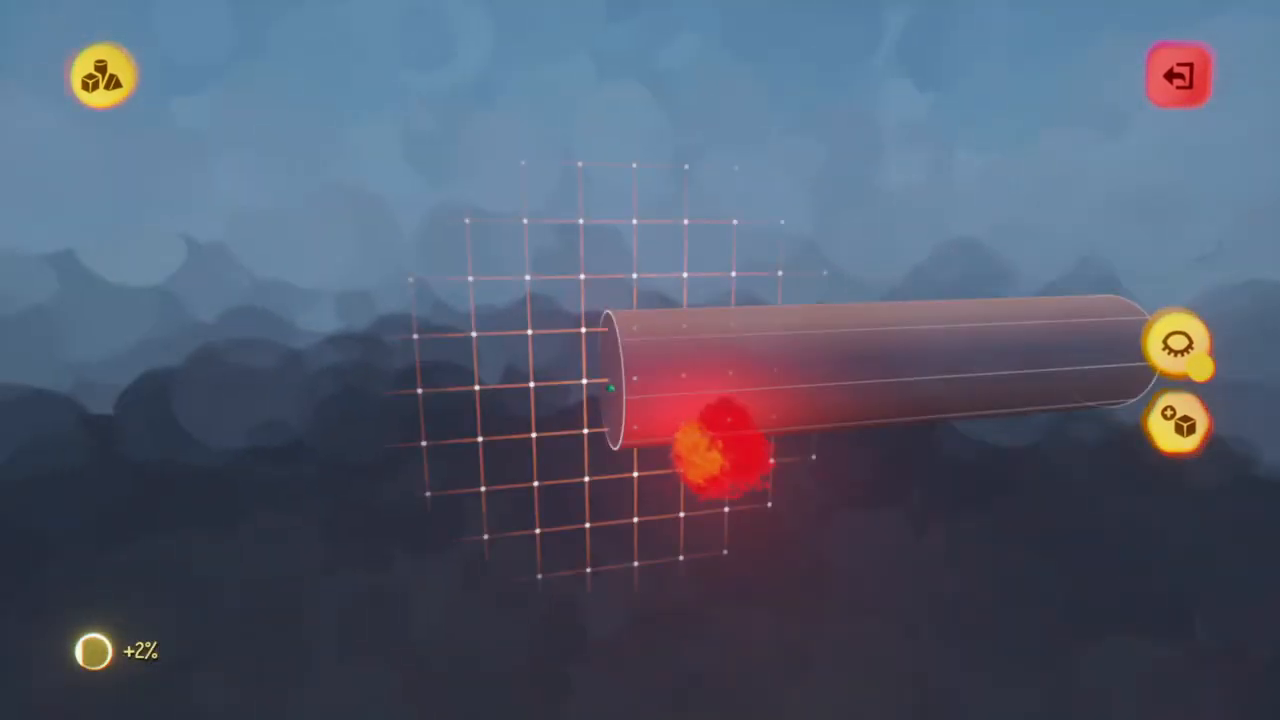
Adjust the cylinder's size and placement against the grid and leave sculpture editing
middle_drag(747, 452, 524, 406)
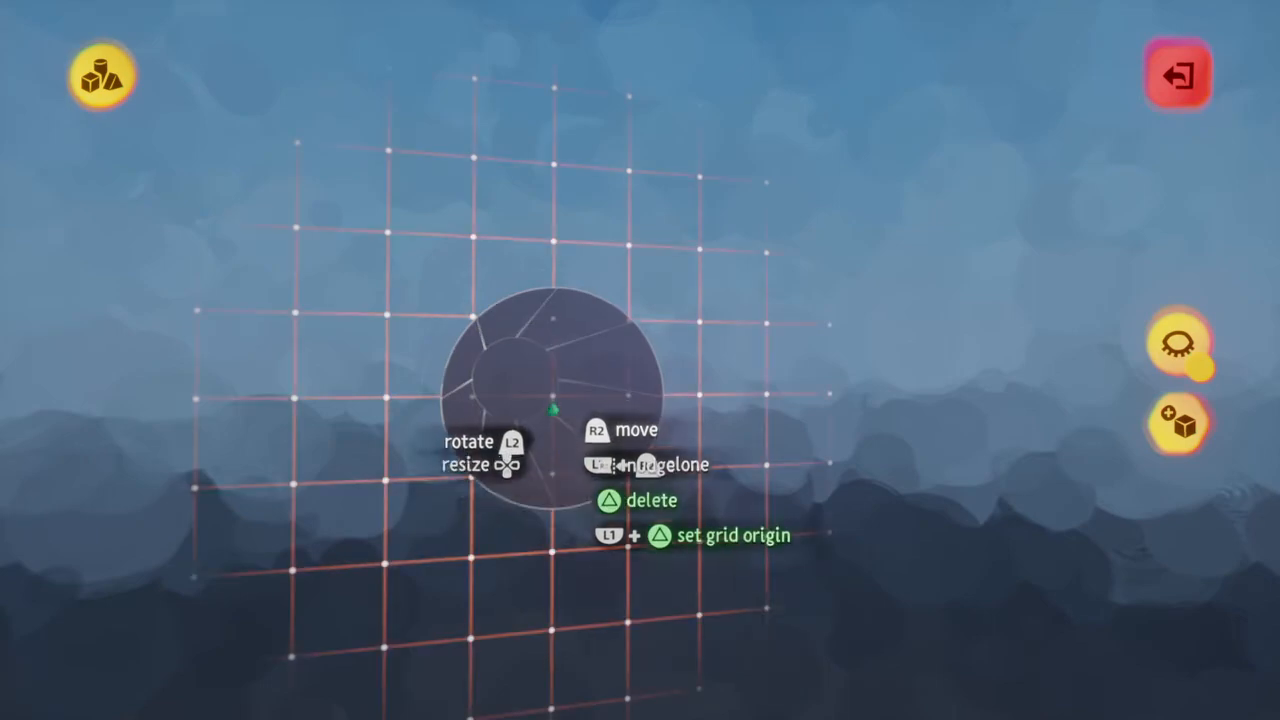
middle_drag(553, 406, 553, 406)
click(553, 406)
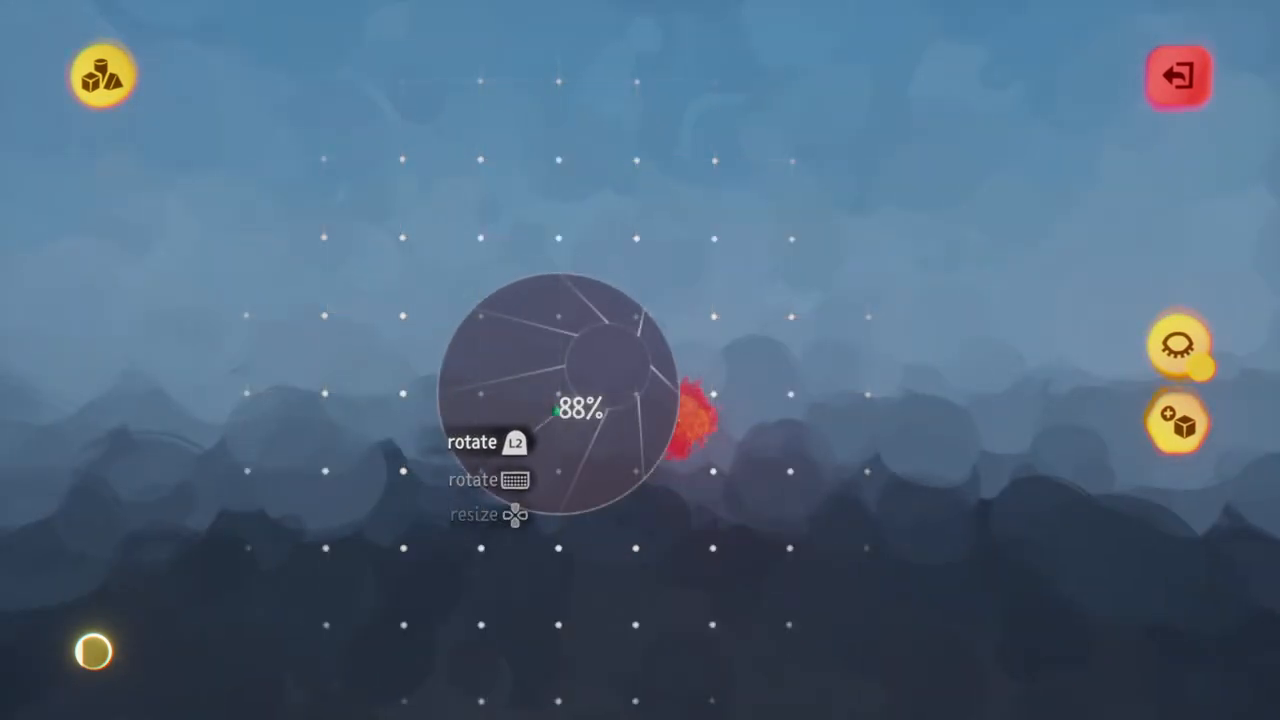
scroll(556, 408, up, 5)
mouse_move(557, 409)
middle_down()
mouse_move(555, 398)
mouse_move(851, 409)
mouse_move(848, 432)
mouse_move(811, 400)
mouse_move(761, 411)
middle_up()
scroll(761, 411, up, 5)
middle_drag(800, 584, 759, 406)
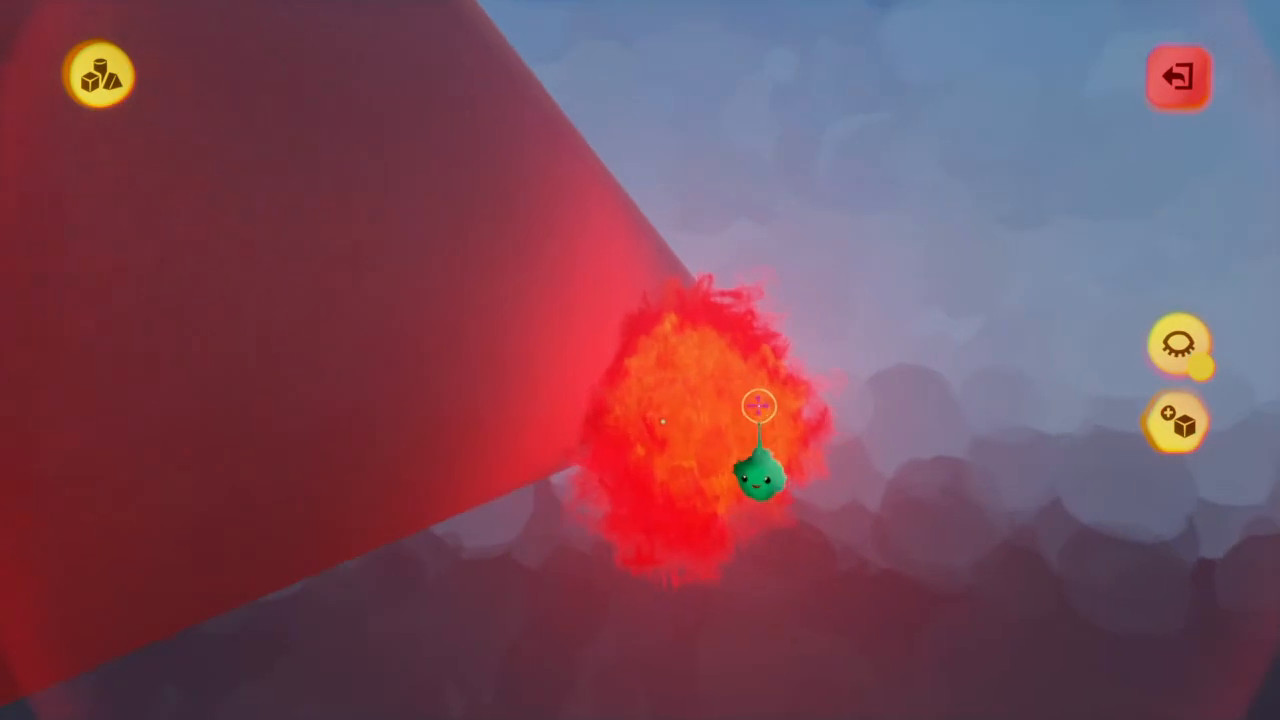
key(Escape)
Undo a trial move of the explosion paintings and enlarge them next to the tube
mouse_move(717, 429)
mouse_down()
mouse_move(703, 426)
mouse_move(718, 418)
mouse_move(717, 324)
mouse_move(786, 327)
mouse_move(798, 340)
mouse_up()
key(ctrl+z)
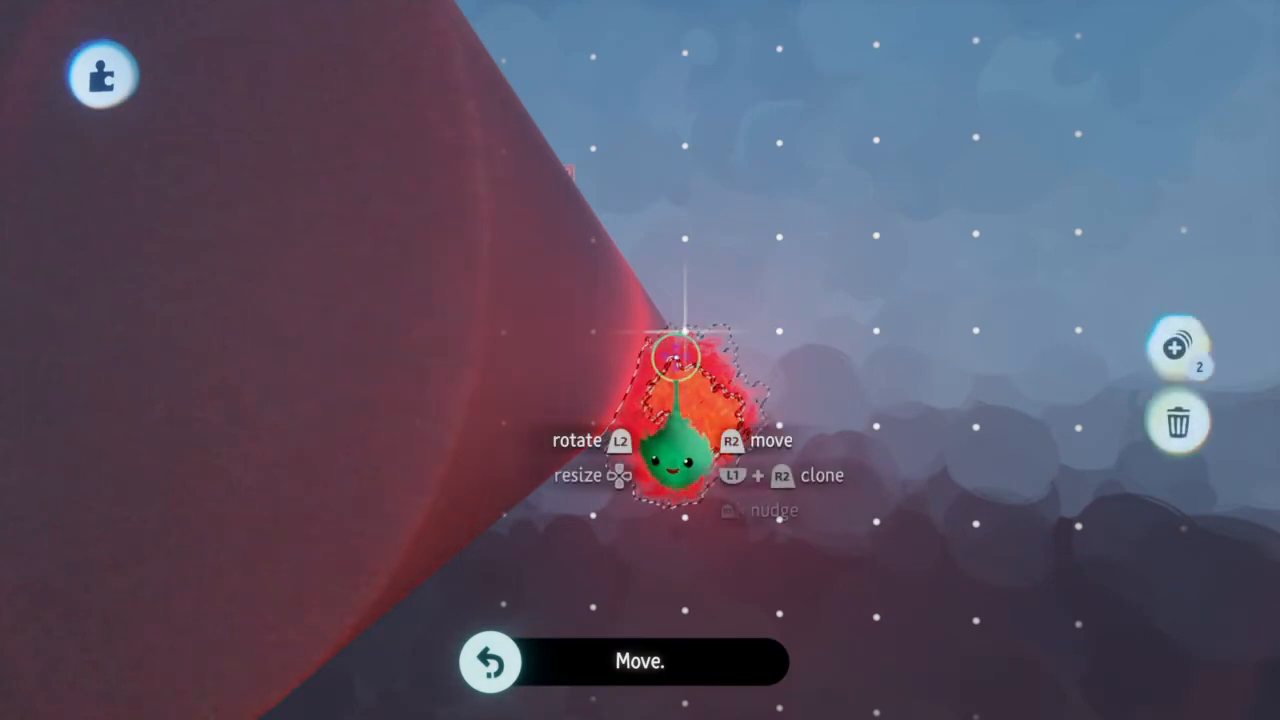
middle_drag(712, 417, 711, 427)
scroll(712, 427, up, 3)
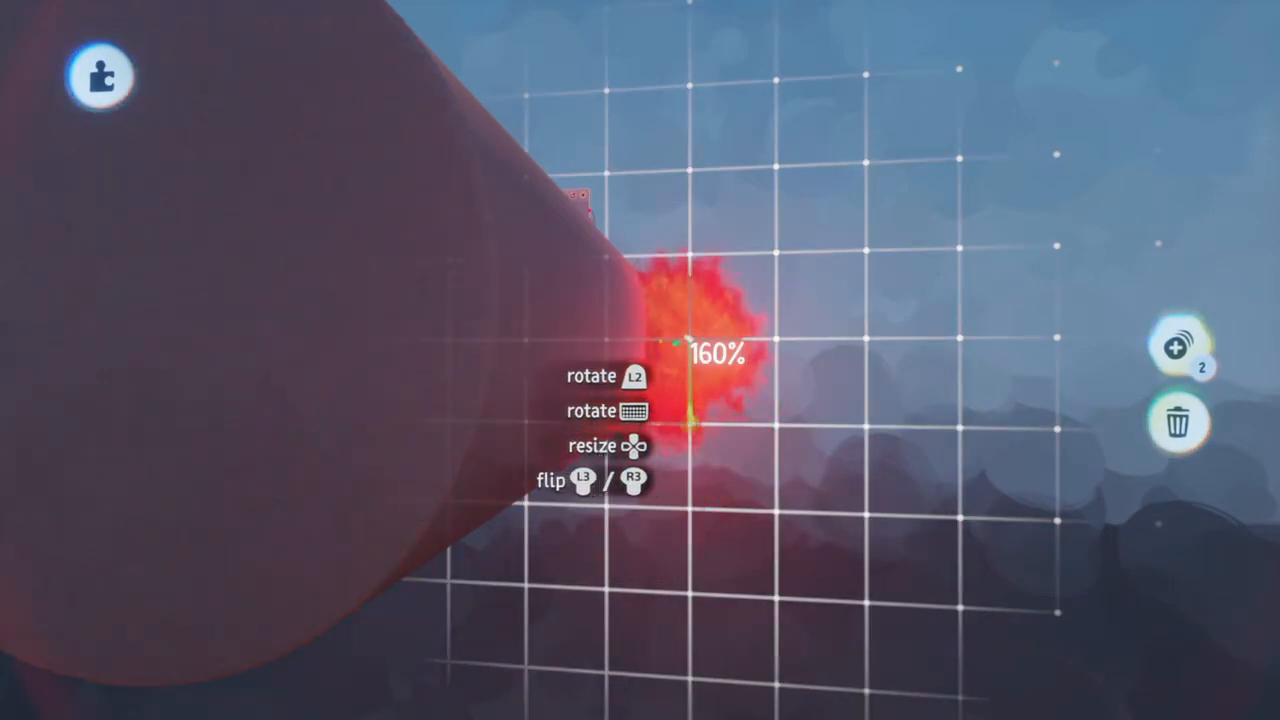
middle_drag(597, 338, 590, 307)
key(Up)
key(Up)
Reposition the enlarged explosion paintings beside the tube, snapped to the grid
drag(588, 305, 520, 305)
middle_drag(520, 305, 522, 341)
drag(522, 341, 791, 341)
scroll(797, 350, down, 5)
middle_drag(809, 345, 751, 364)
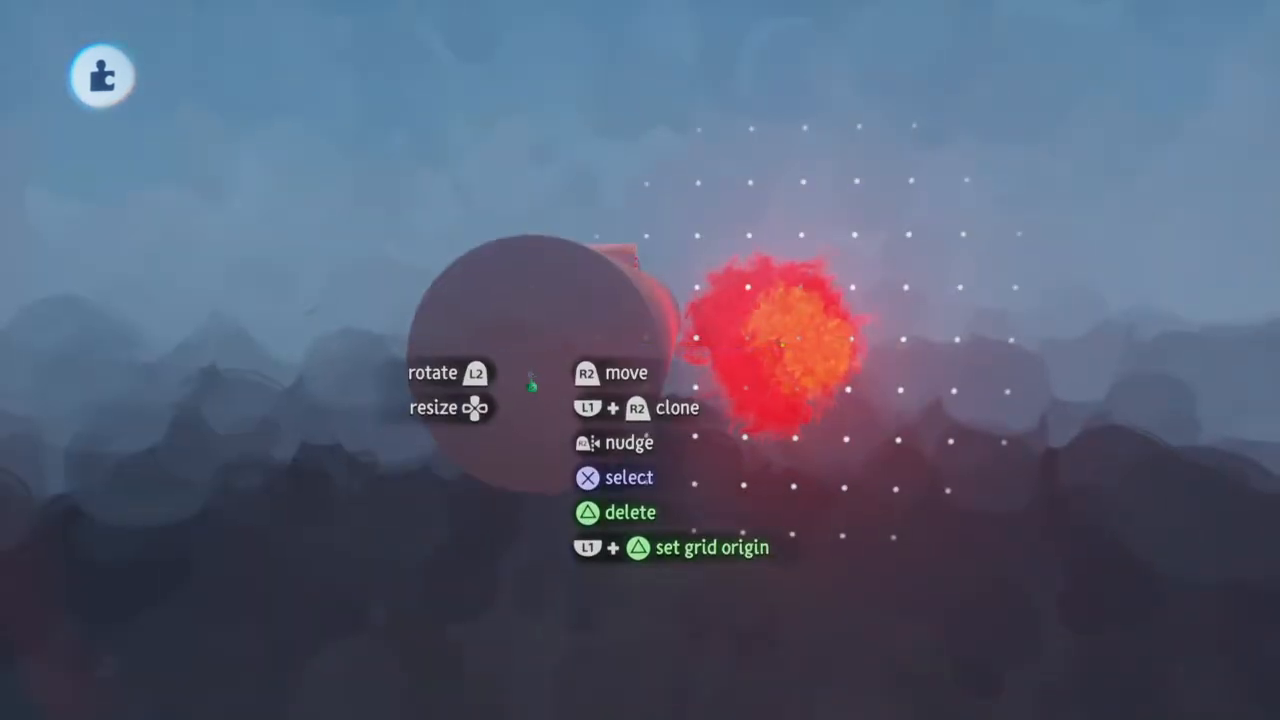
Move the tube sideways on the grid so it overlaps the explosion, undoing the first placement
middle_drag(531, 382, 529, 372)
drag(529, 372, 840, 380)
key(ctrl+z)
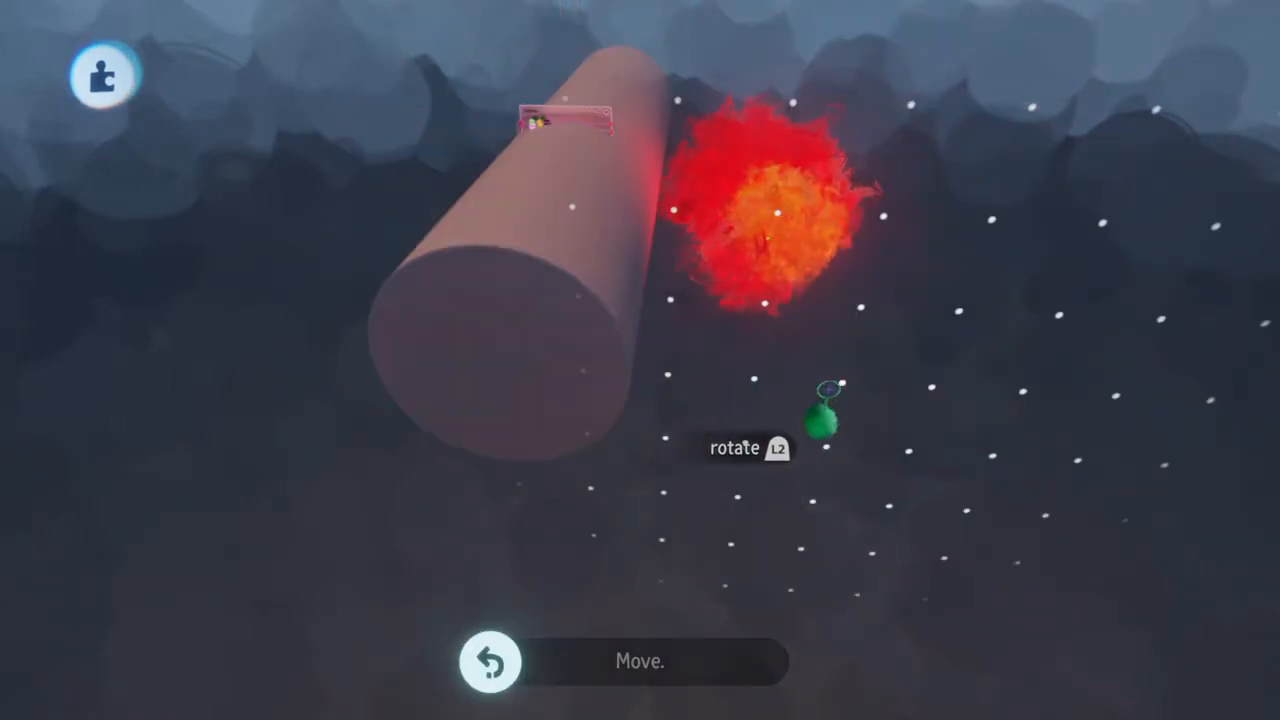
drag(496, 396, 774, 407)
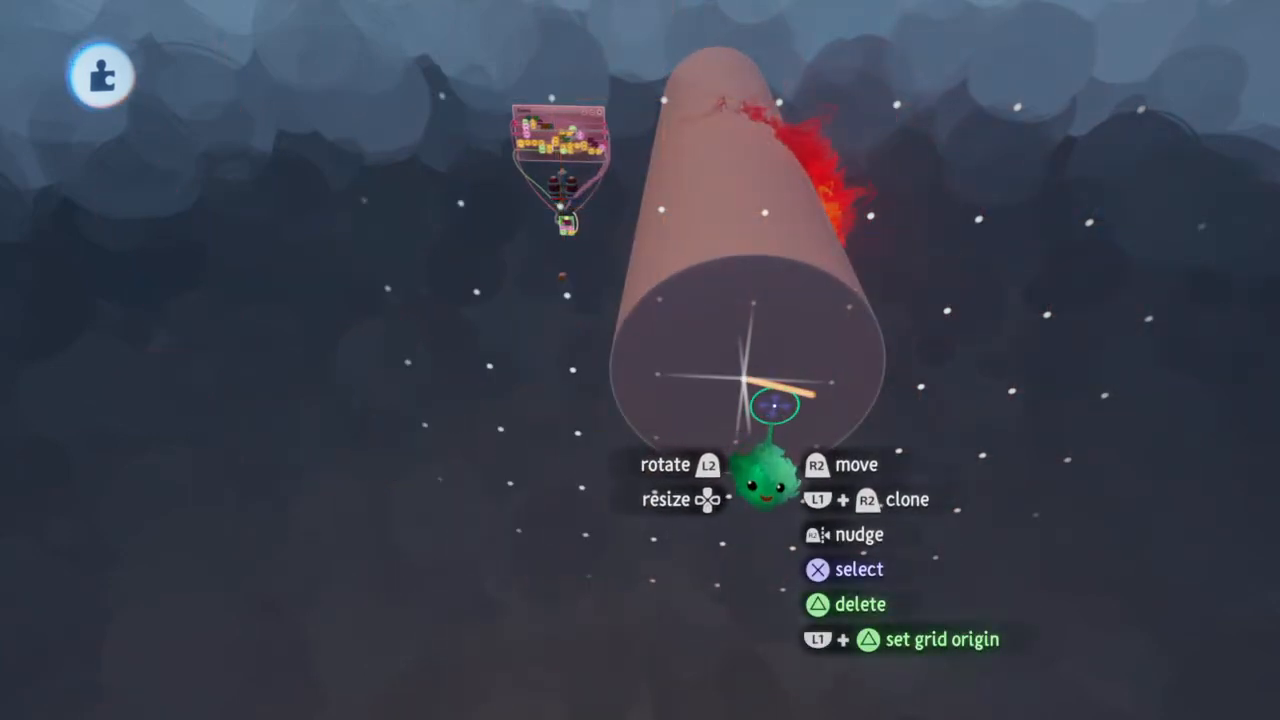
Make the snapping grid finer and center the explosion paintings inside the tube
click(716, 78)
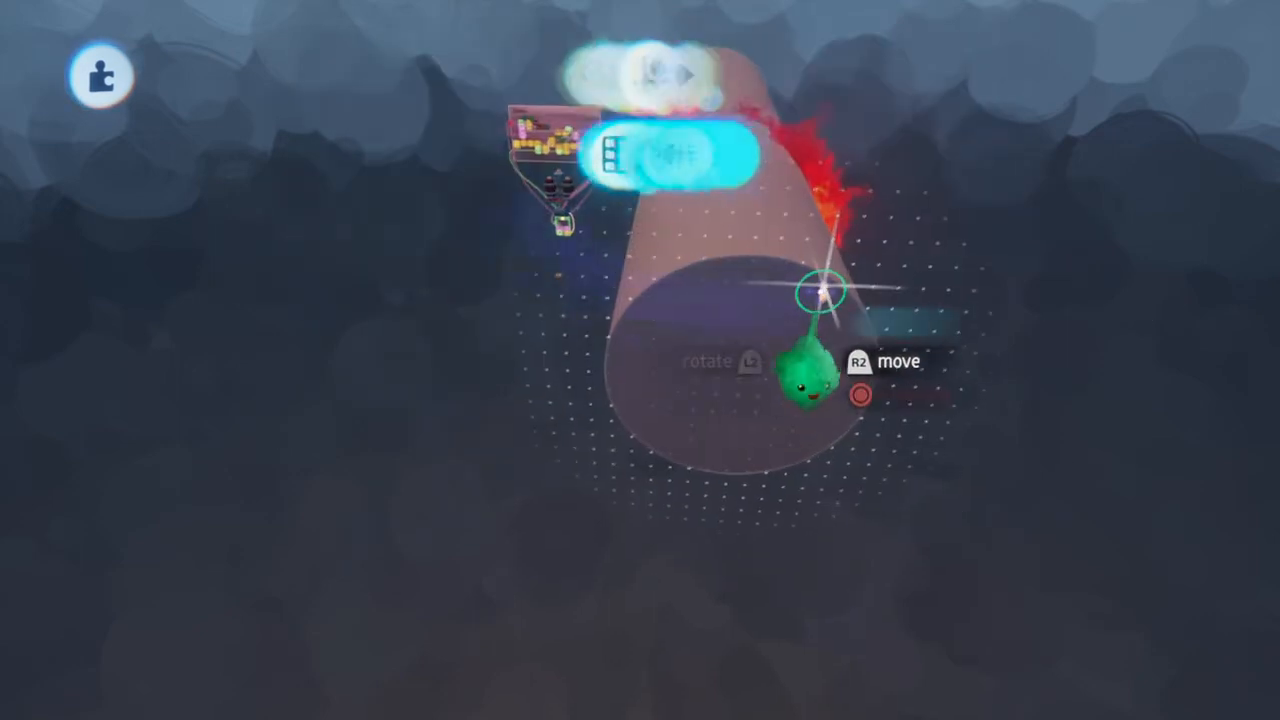
mouse_move(805, 241)
mouse_down()
mouse_move(818, 222)
mouse_move(771, 188)
mouse_move(787, 172)
mouse_up()
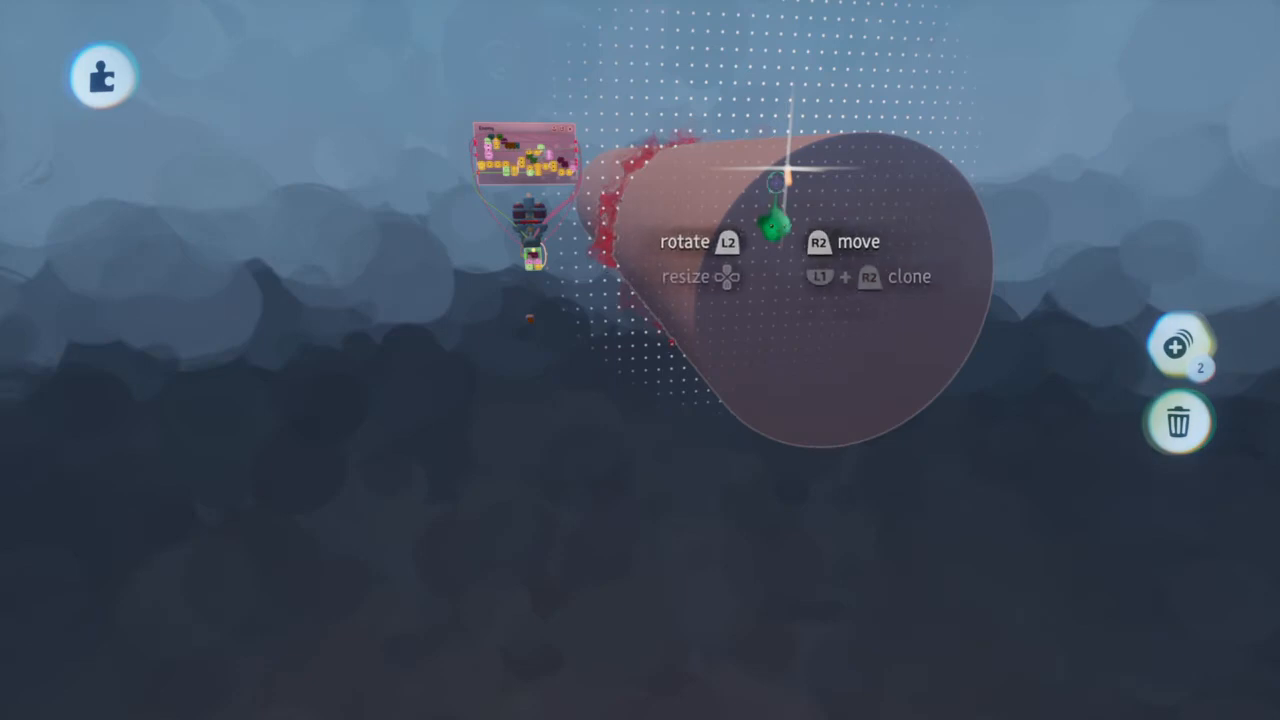
mouse_move(776, 235)
middle_down()
mouse_move(775, 256)
mouse_move(776, 244)
middle_up()
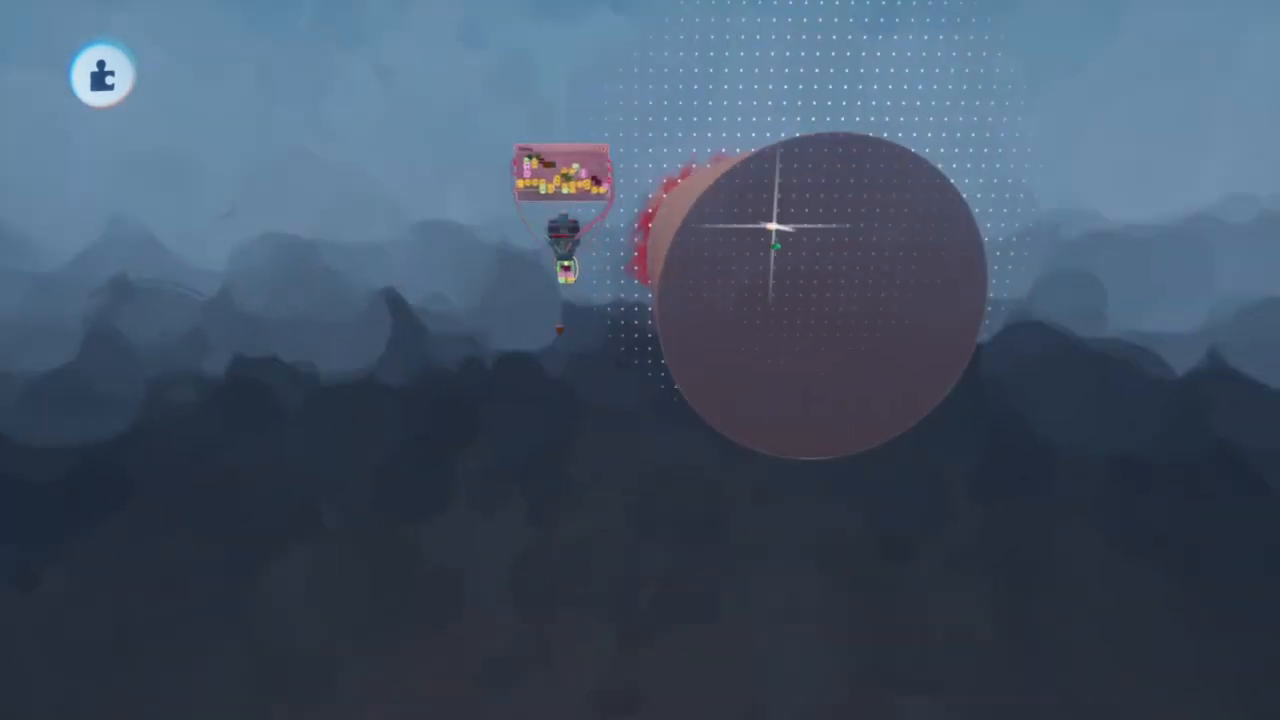
mouse_move(776, 235)
middle_down()
mouse_move(777, 247)
mouse_move(768, 224)
middle_up()
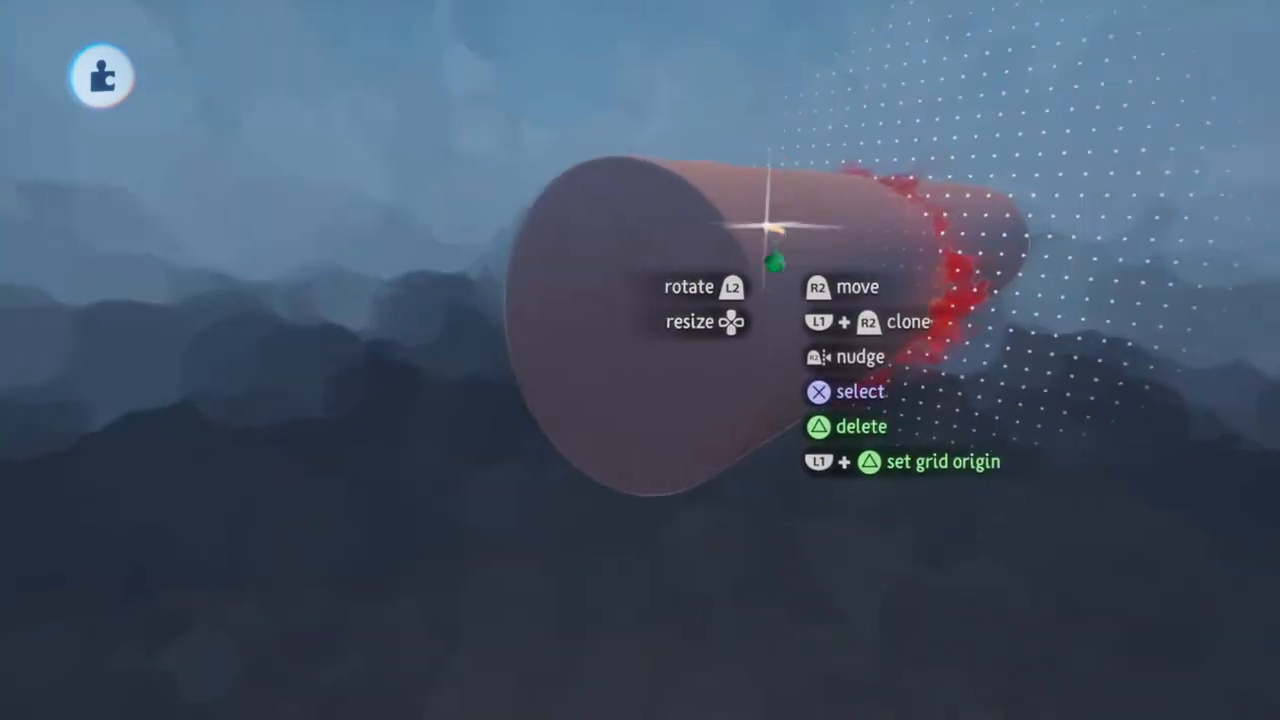
Select the tube and the explosion paintings and group them together
click(873, 264)
click(924, 262)
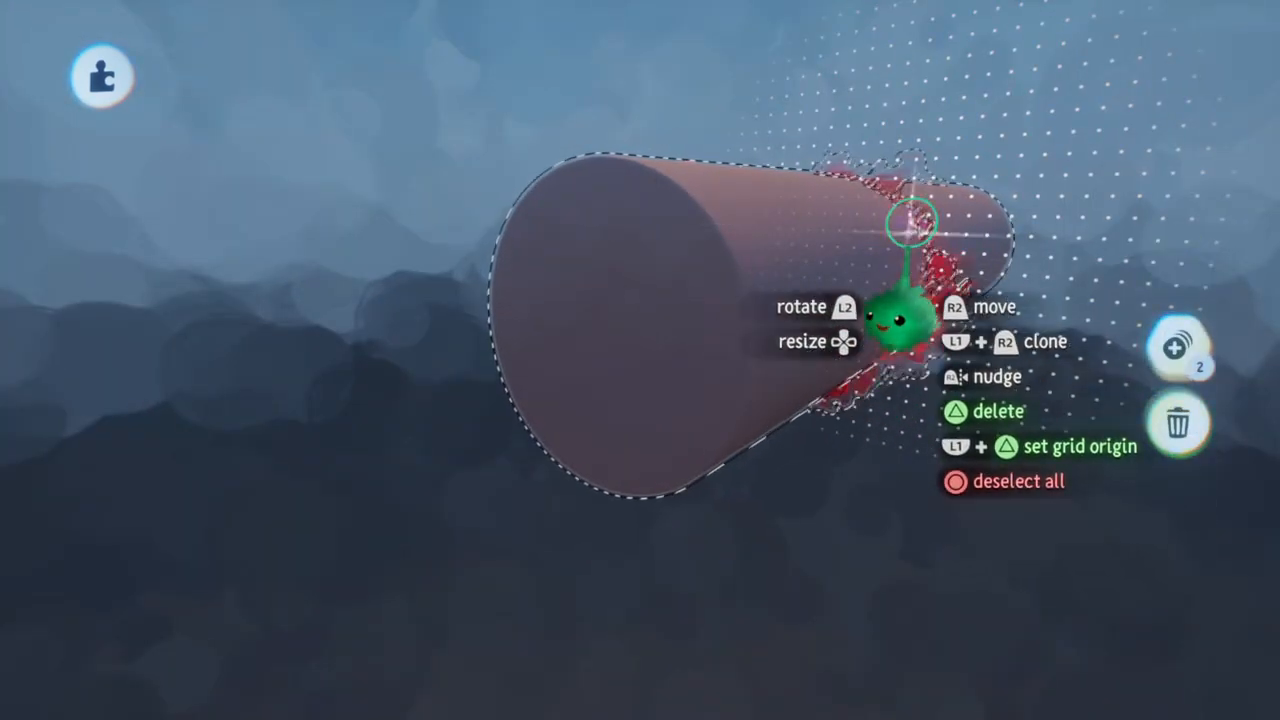
click(921, 322)
click(1178, 345)
key(Escape)
Name the new group Enemy Bullet Heavy and close its properties
right_click(706, 286)
click(439, 227)
click(378, 228)
click(418, 190)
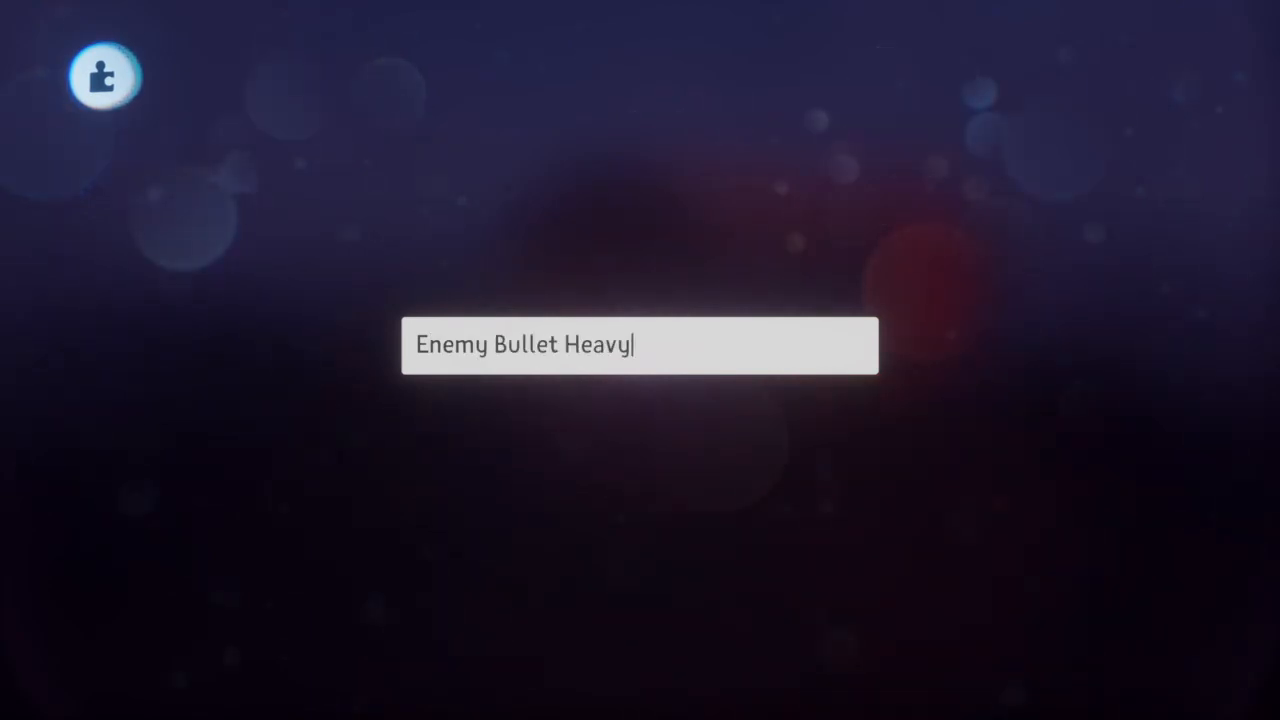
key(Return)
key(Escape)
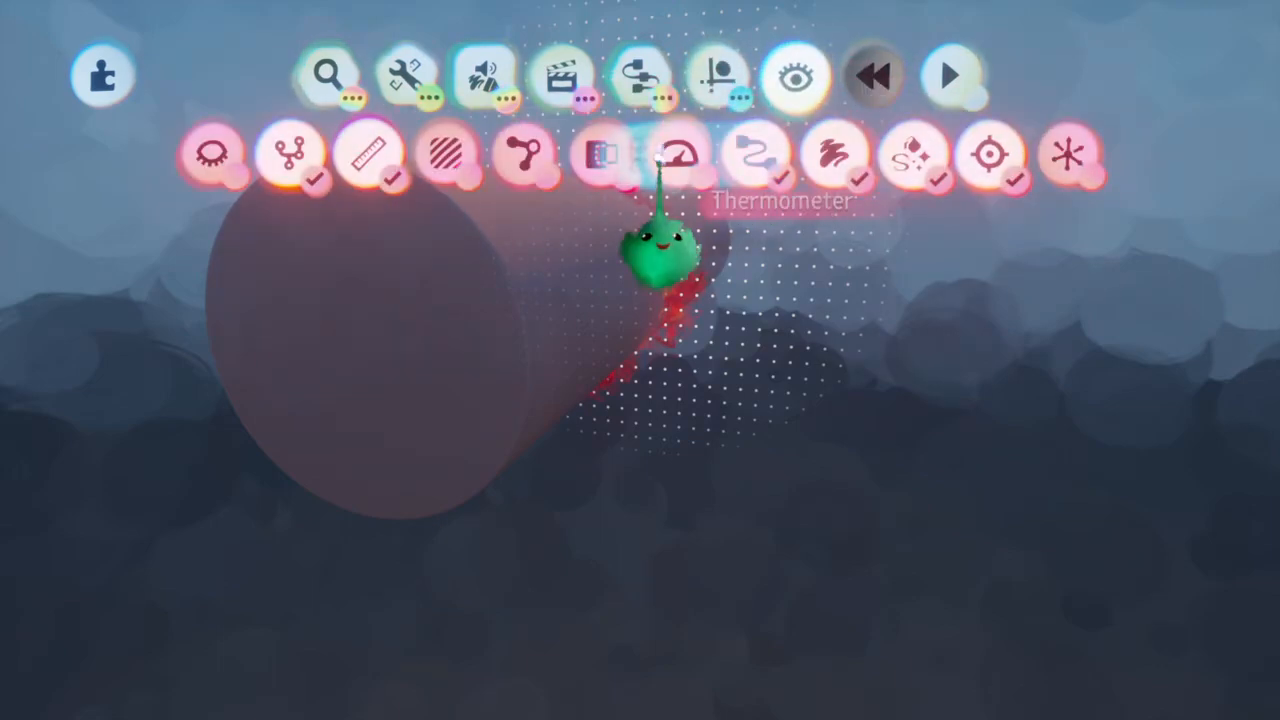
Bring the explosion's open microchip above the tube and stamp a Health Modifier gadget into it
mouse_move(595, 271)
middle_down()
mouse_move(595, 291)
mouse_move(601, 258)
middle_up()
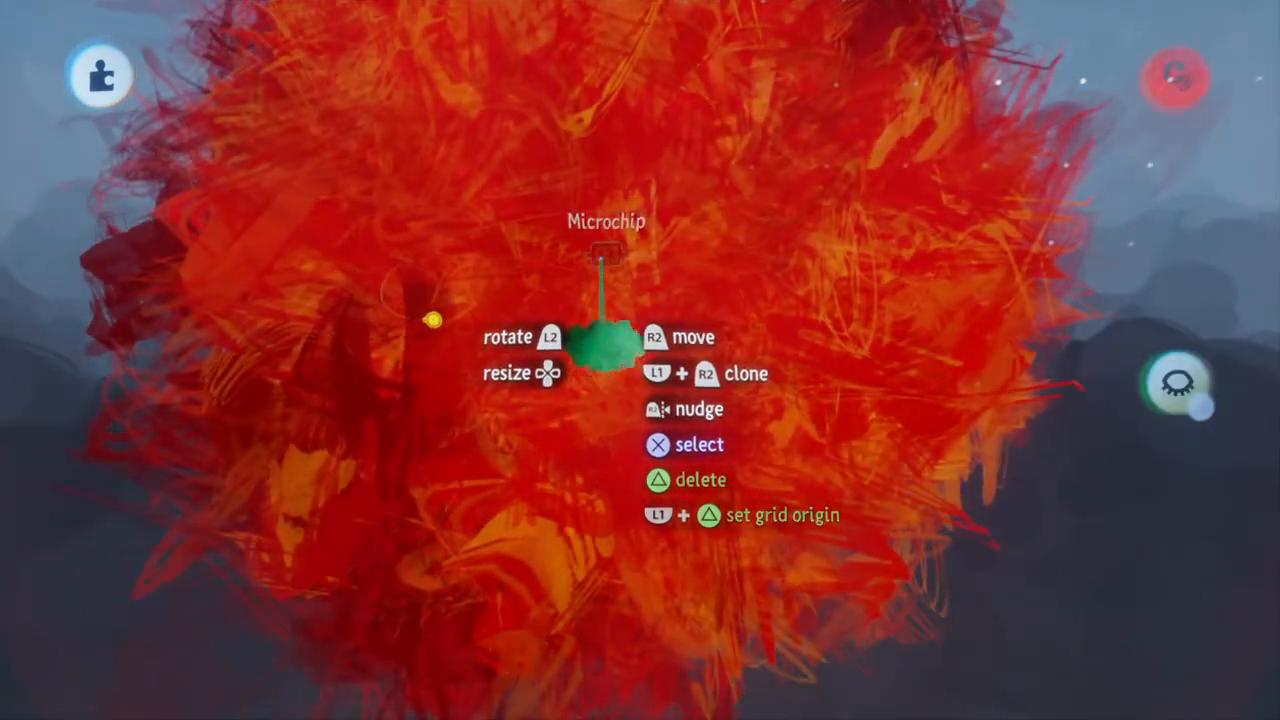
drag(662, 262, 636, 312)
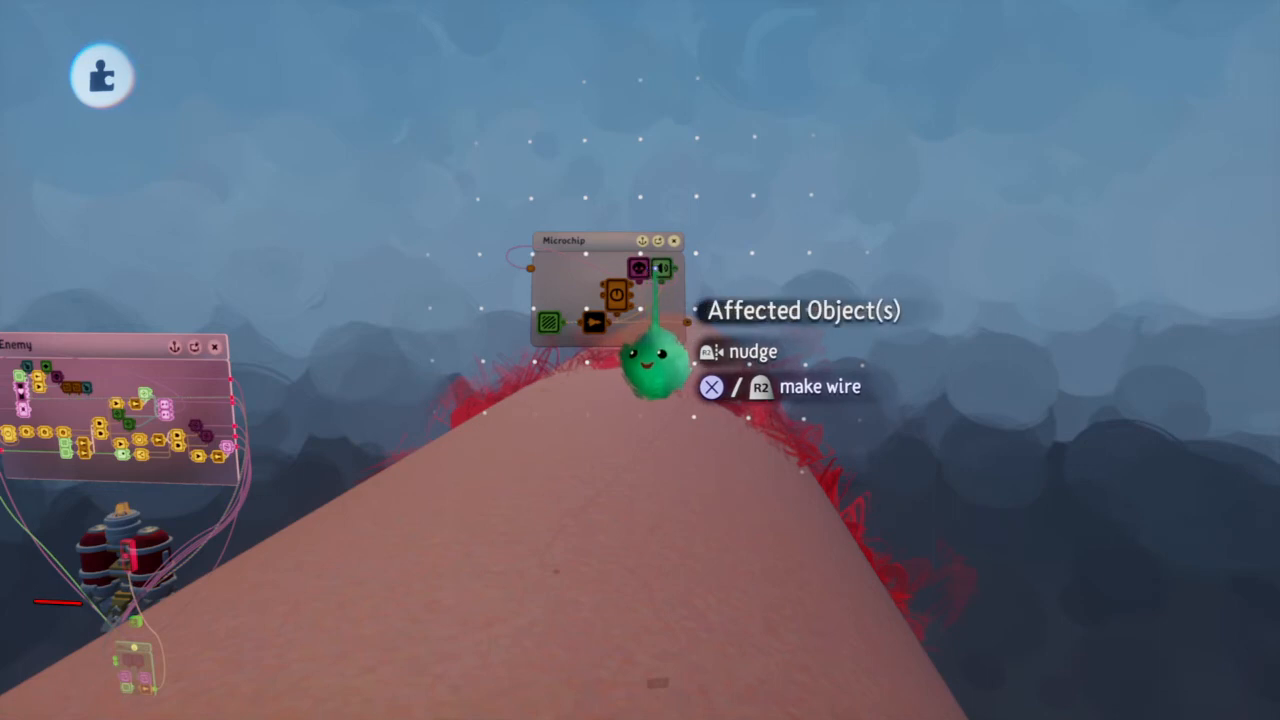
key(Tab)
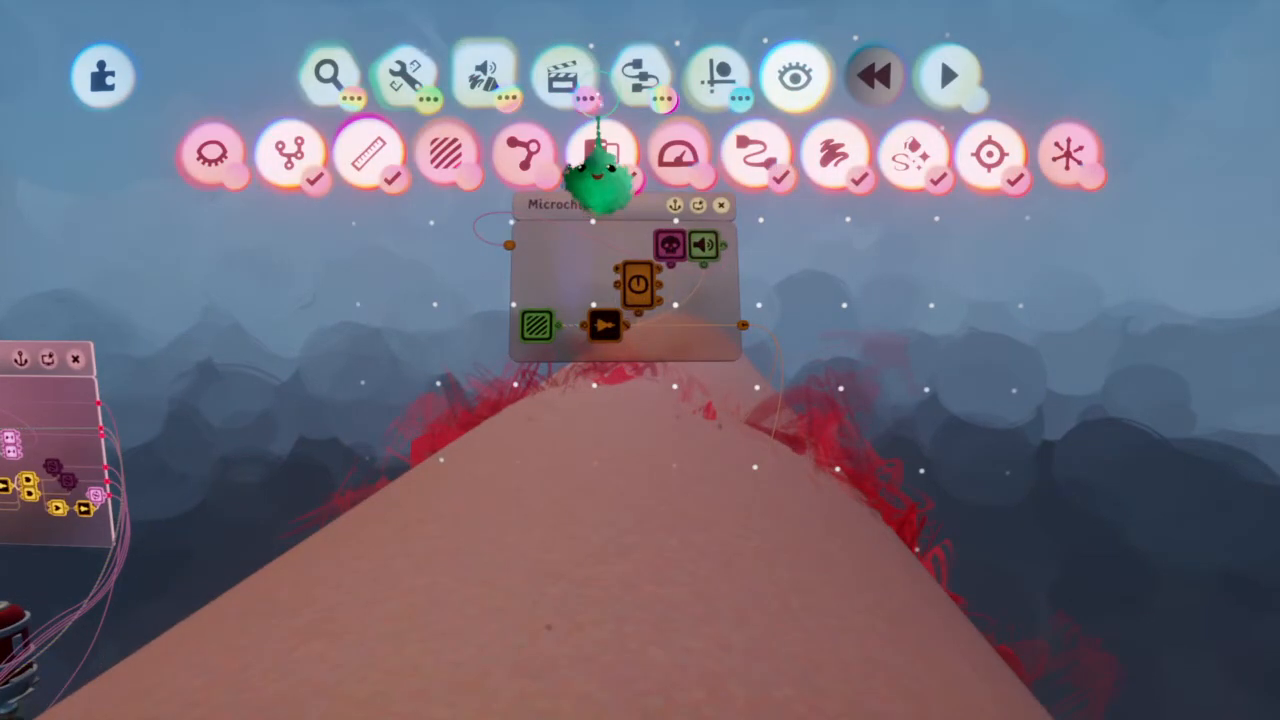
click(640, 75)
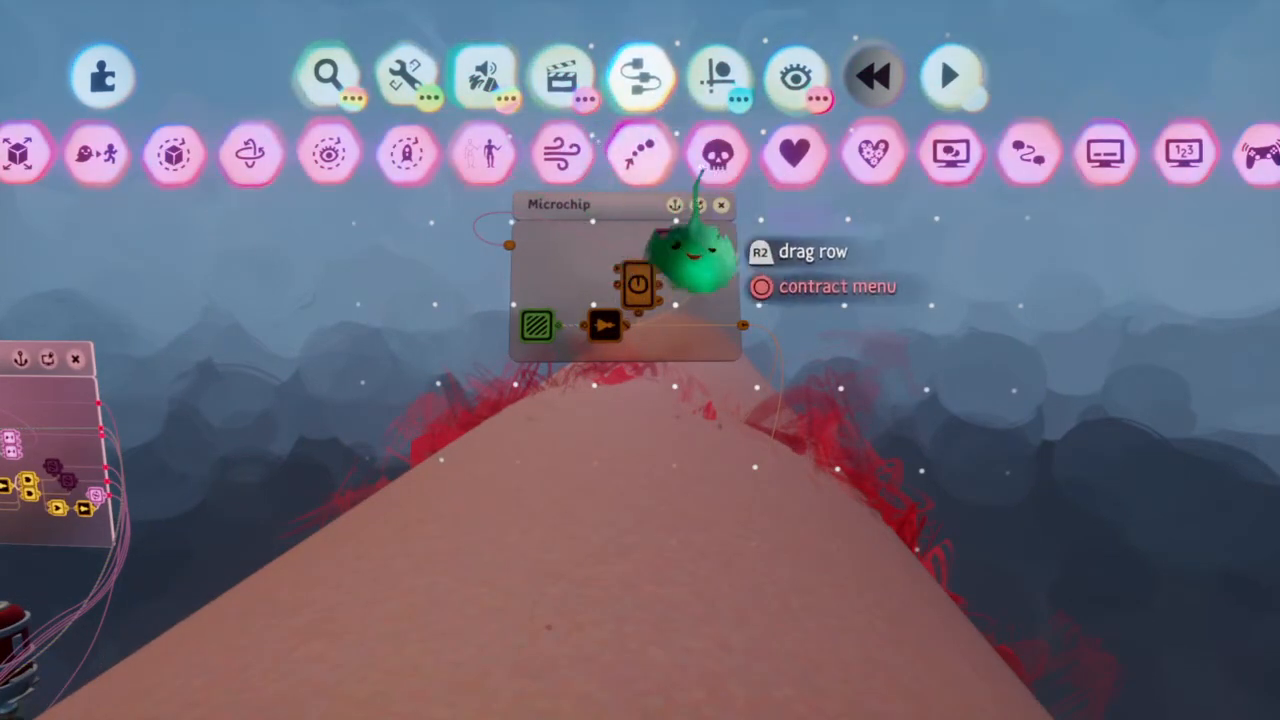
click(795, 153)
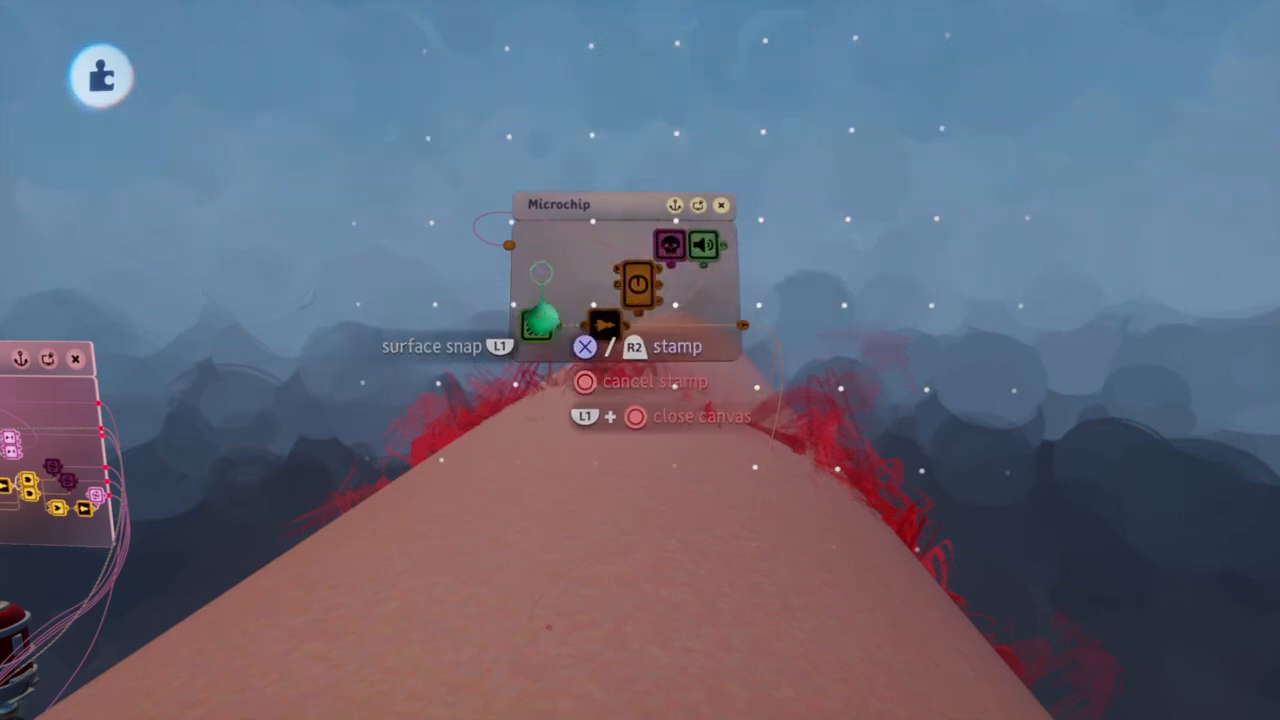
key(Tab)
click(876, 156)
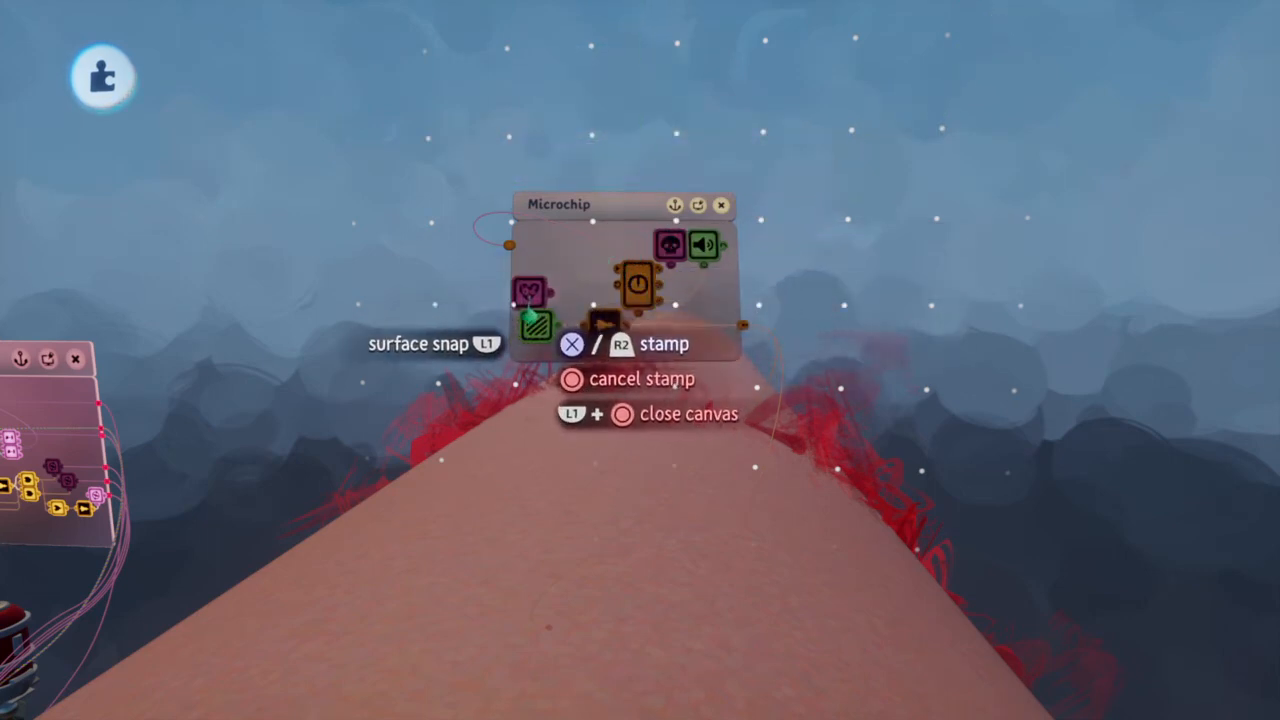
click(537, 292)
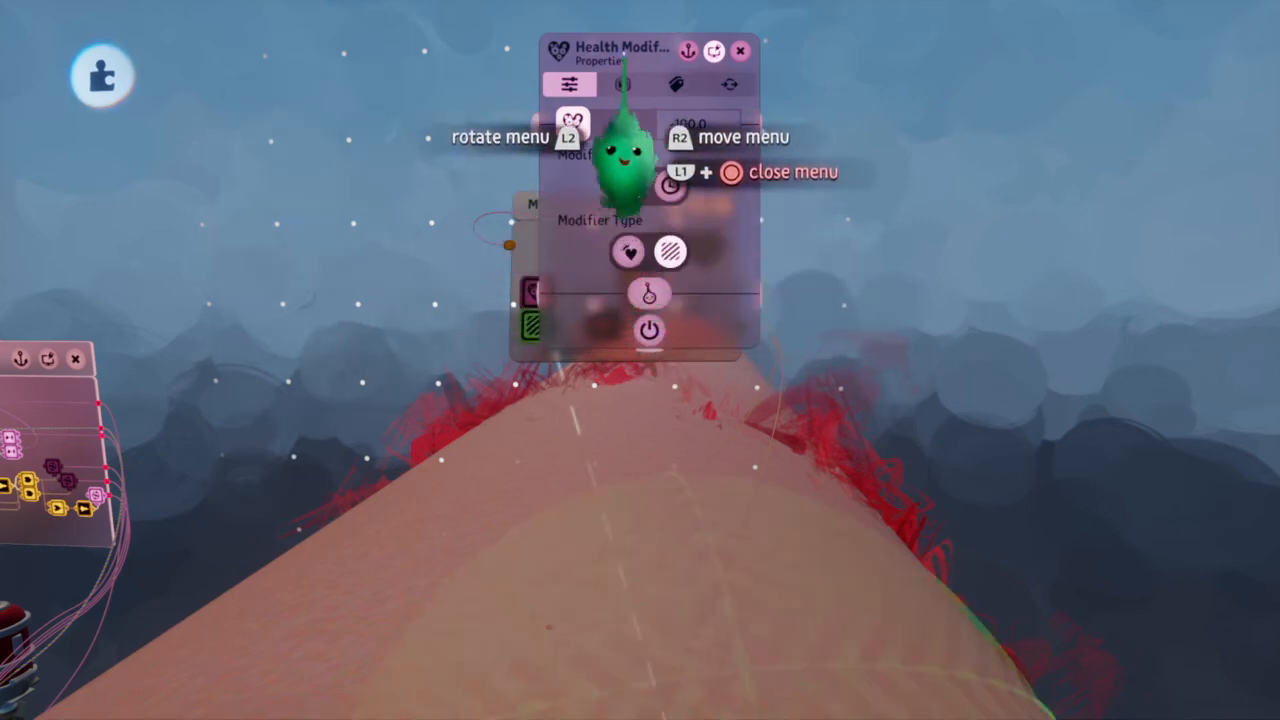
Set the Health Modifier's Modification Amount to -15
click(640, 124)
text(-1)
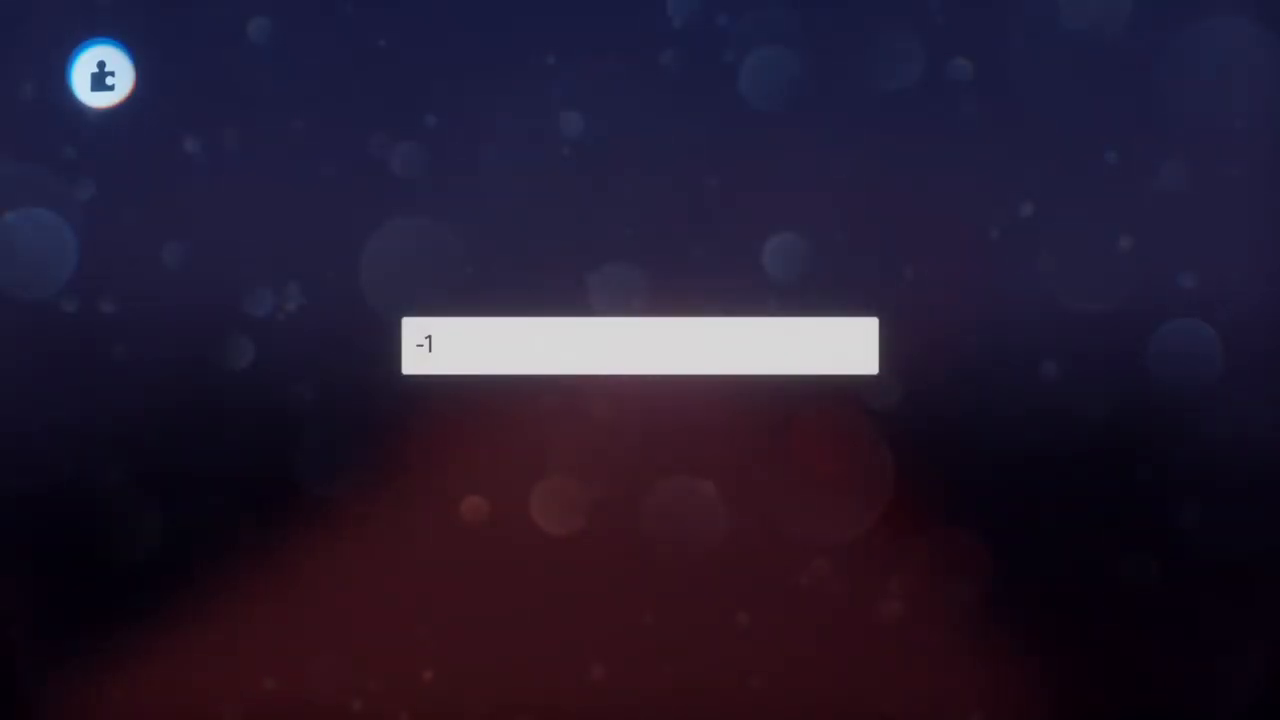
text(5)
key(Return)
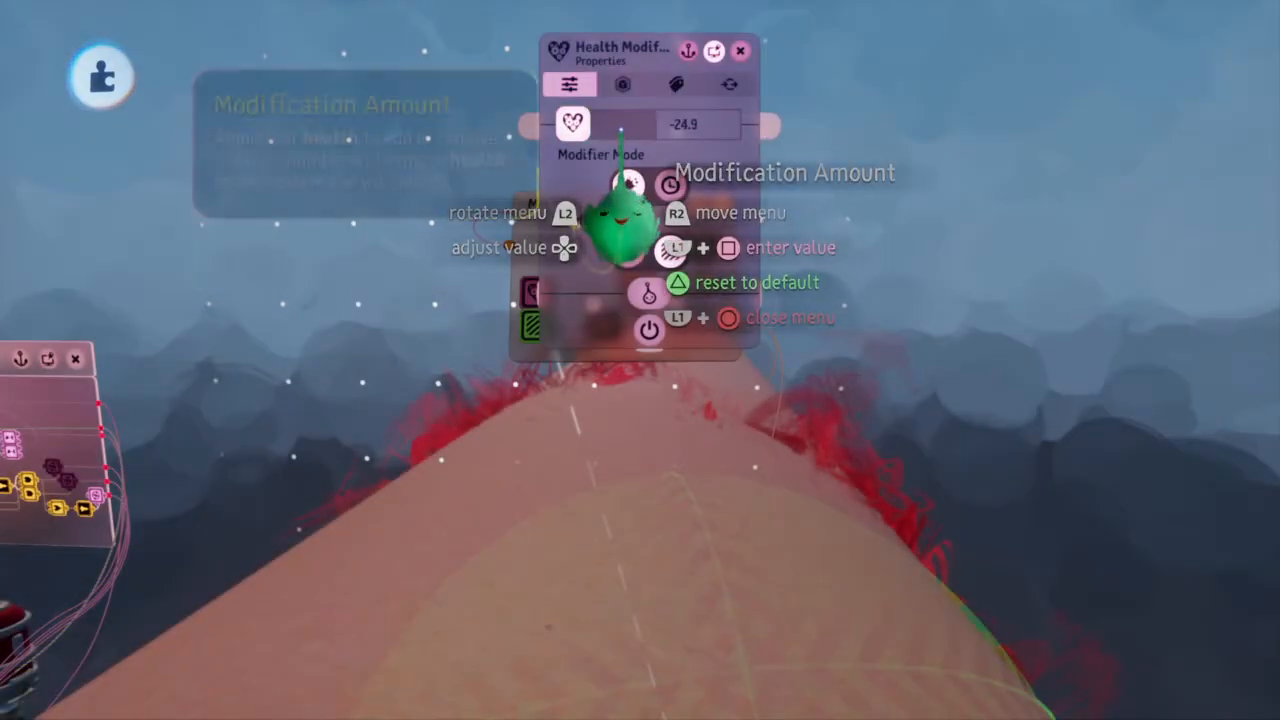
Change the Health Modifier's Zone Shape to a cylinder and line the zone up with the tube
click(622, 84)
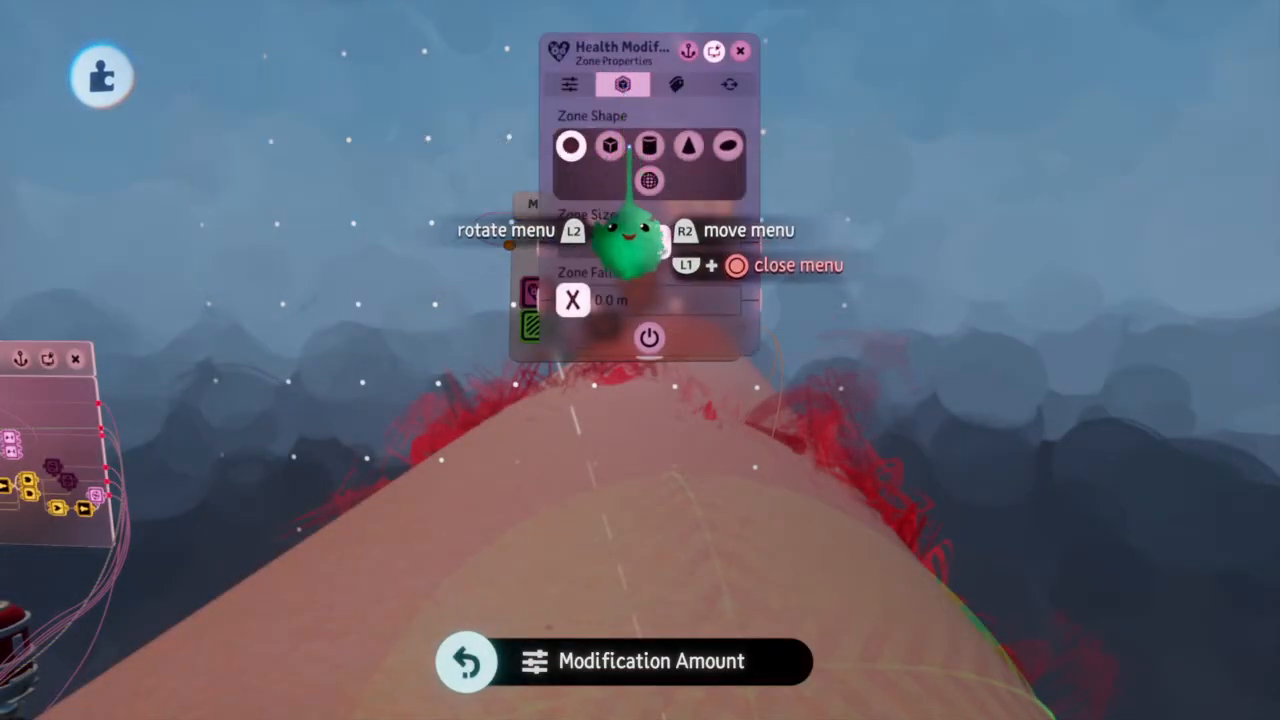
middle_drag(757, 503, 829, 549)
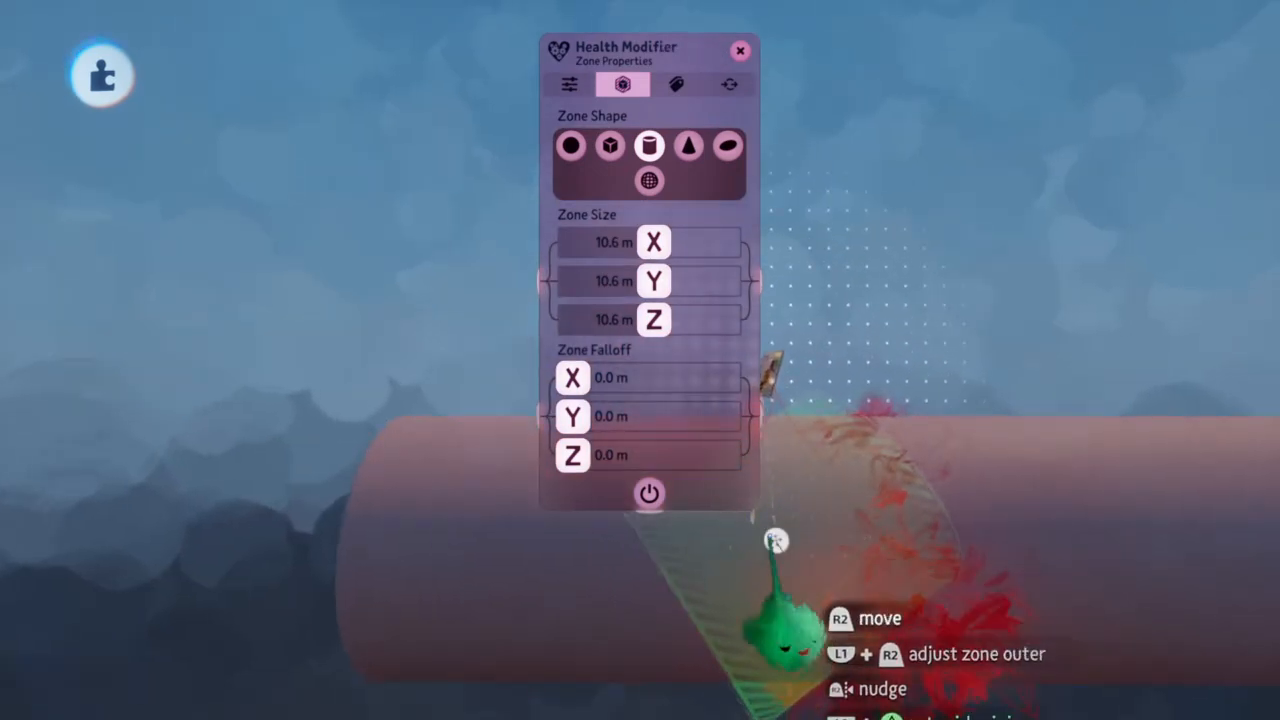
mouse_move(761, 525)
middle_down()
mouse_move(749, 523)
mouse_move(752, 535)
middle_up()
Stretch the Health Modifier's zone over the whole tube, about 12.2 m in X and Y and 56 m in Z
middle_drag(862, 540, 806, 531)
drag(597, 598, 414, 626)
middle_drag(414, 626, 456, 602)
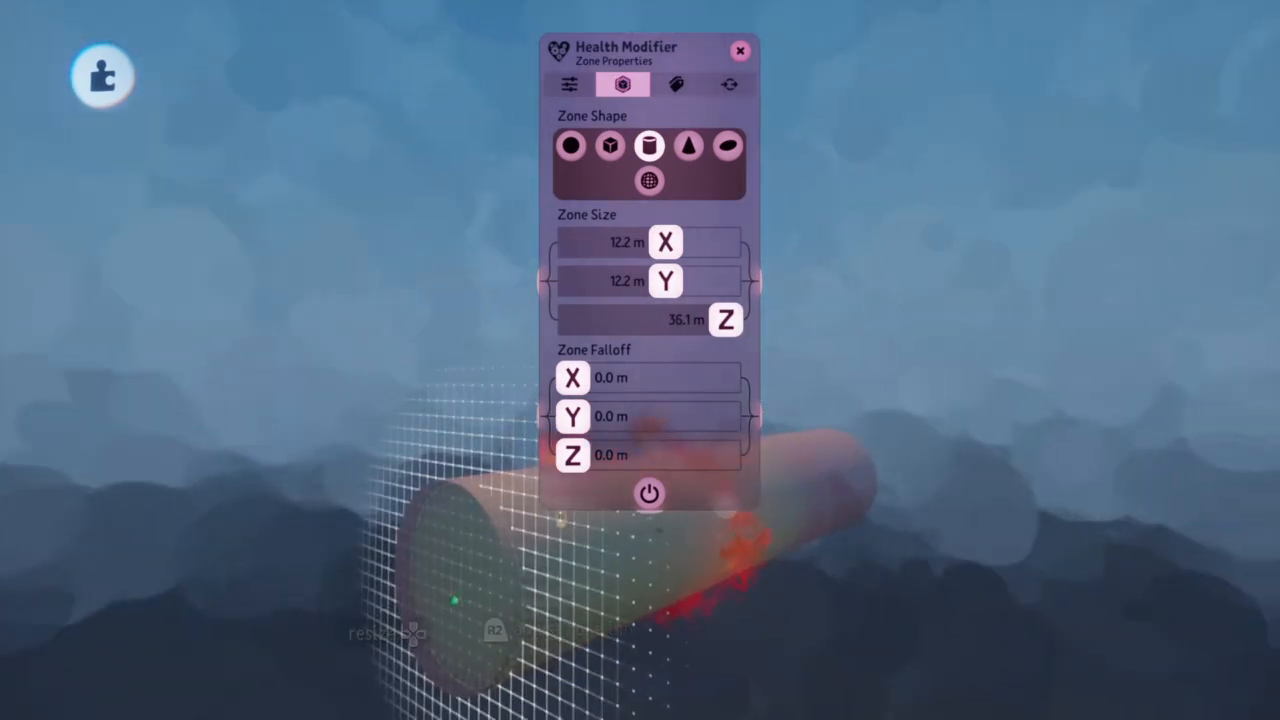
drag(455, 606, 441, 605)
middle_drag(441, 605, 496, 606)
drag(568, 615, 800, 632)
middle_drag(703, 642, 541, 603)
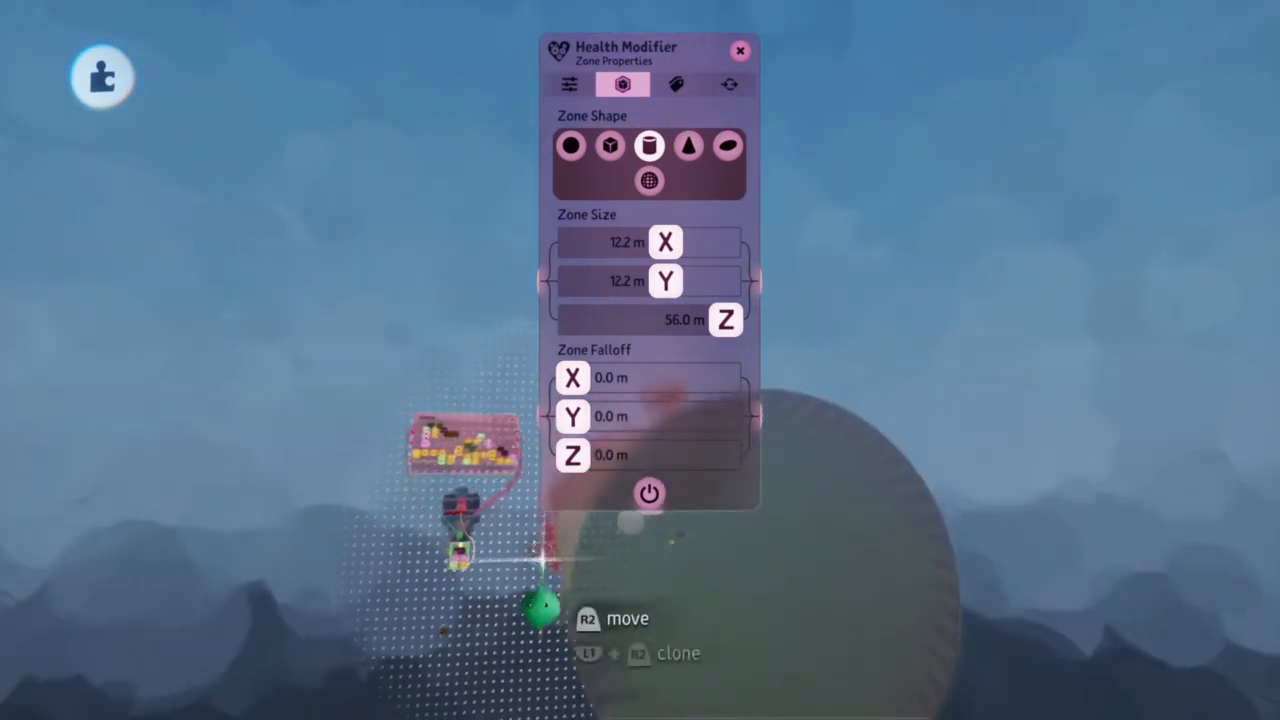
Switch the second row of the Health Modifier's Detection Mode to its third option and close its settings
click(689, 82)
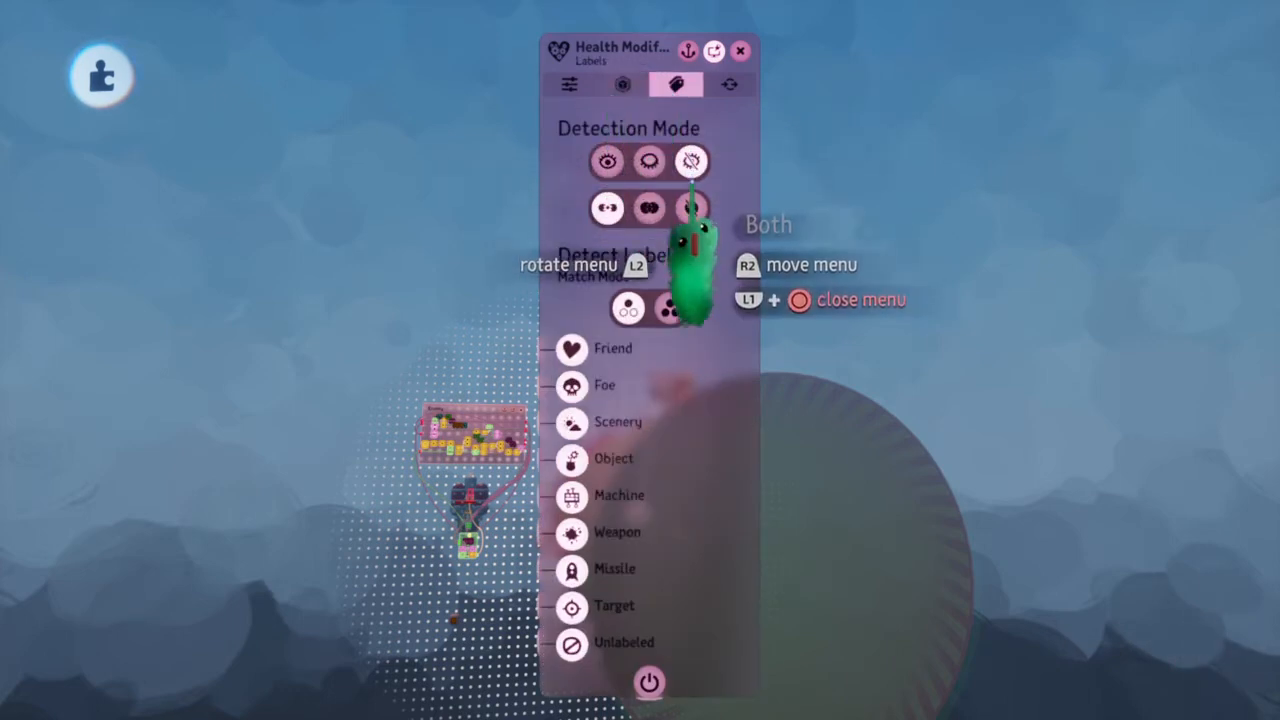
click(691, 207)
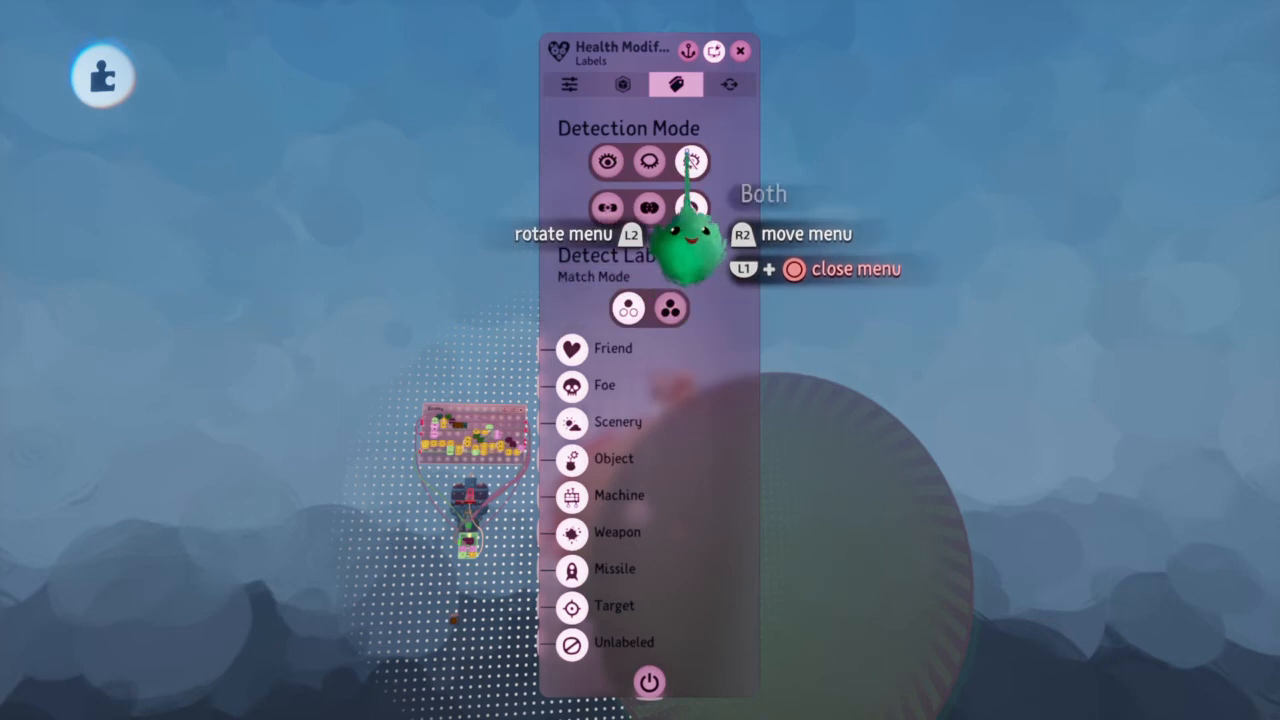
click(729, 84)
click(569, 84)
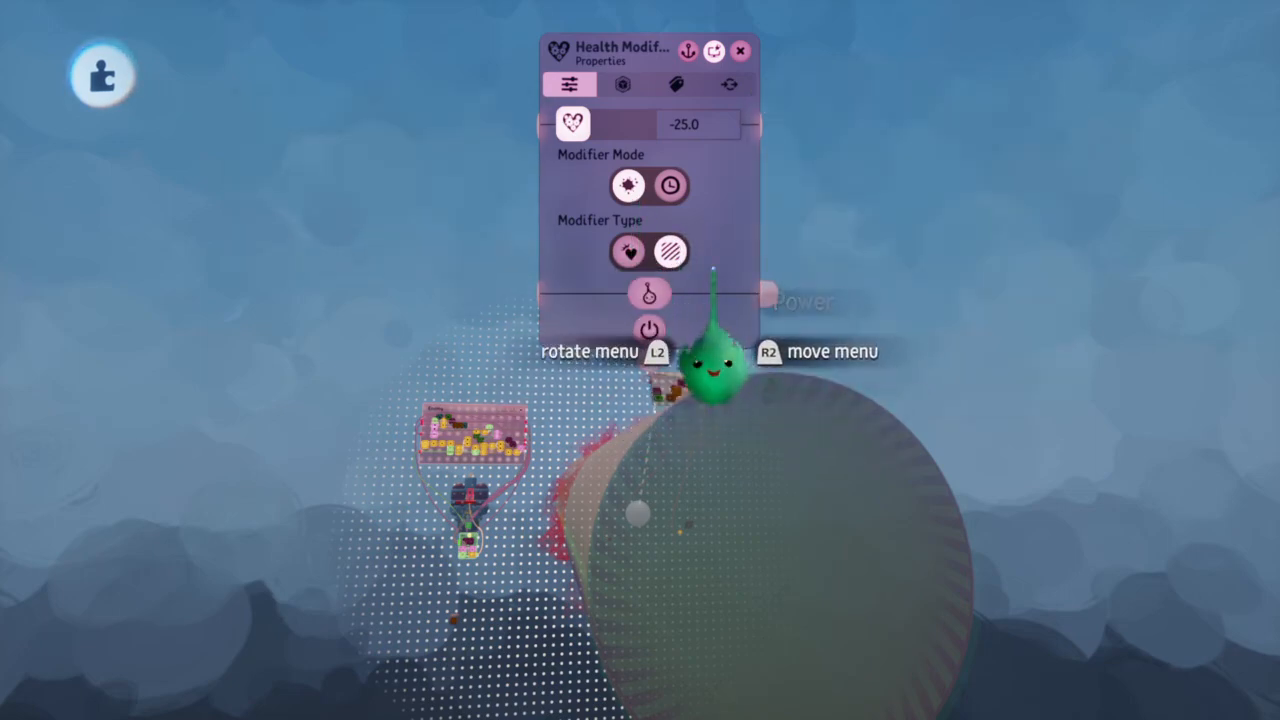
key(Escape)
Move the Health Modifier gadget away from the microchip's edge, clear of the striped zone gadget, to make room beside it
middle_drag(678, 522, 671, 543)
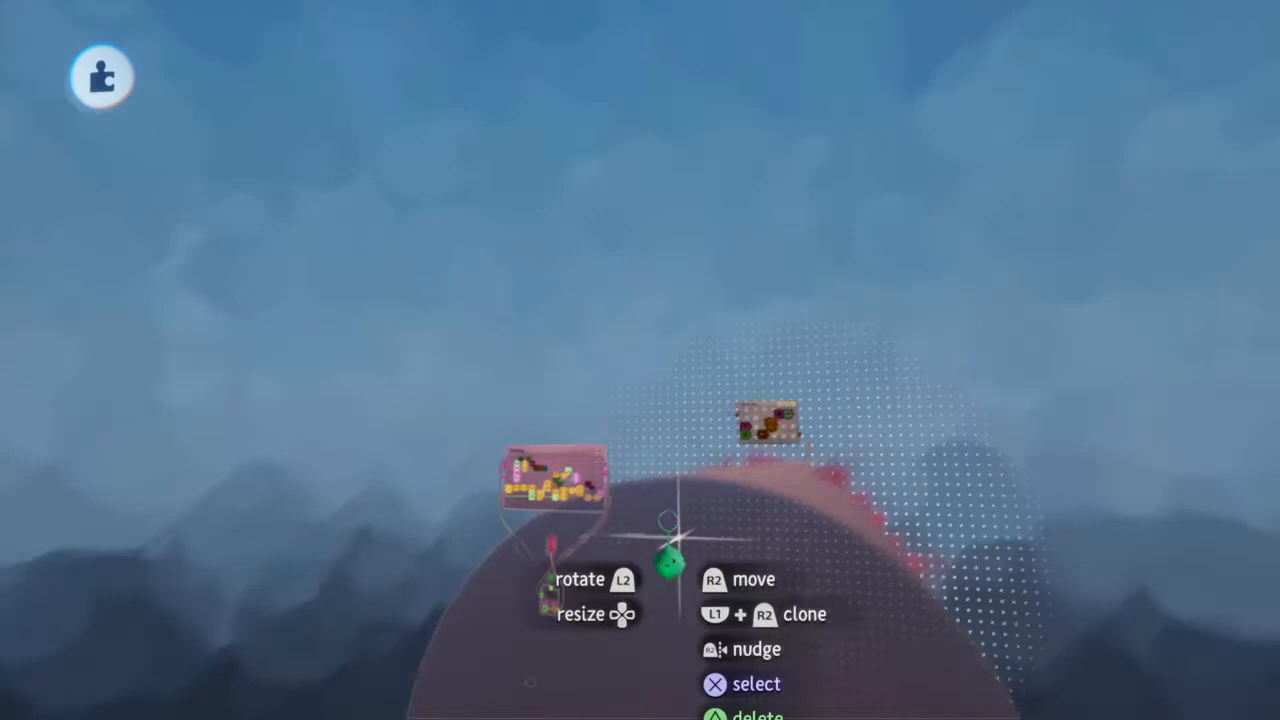
scroll(757, 447, up, 5)
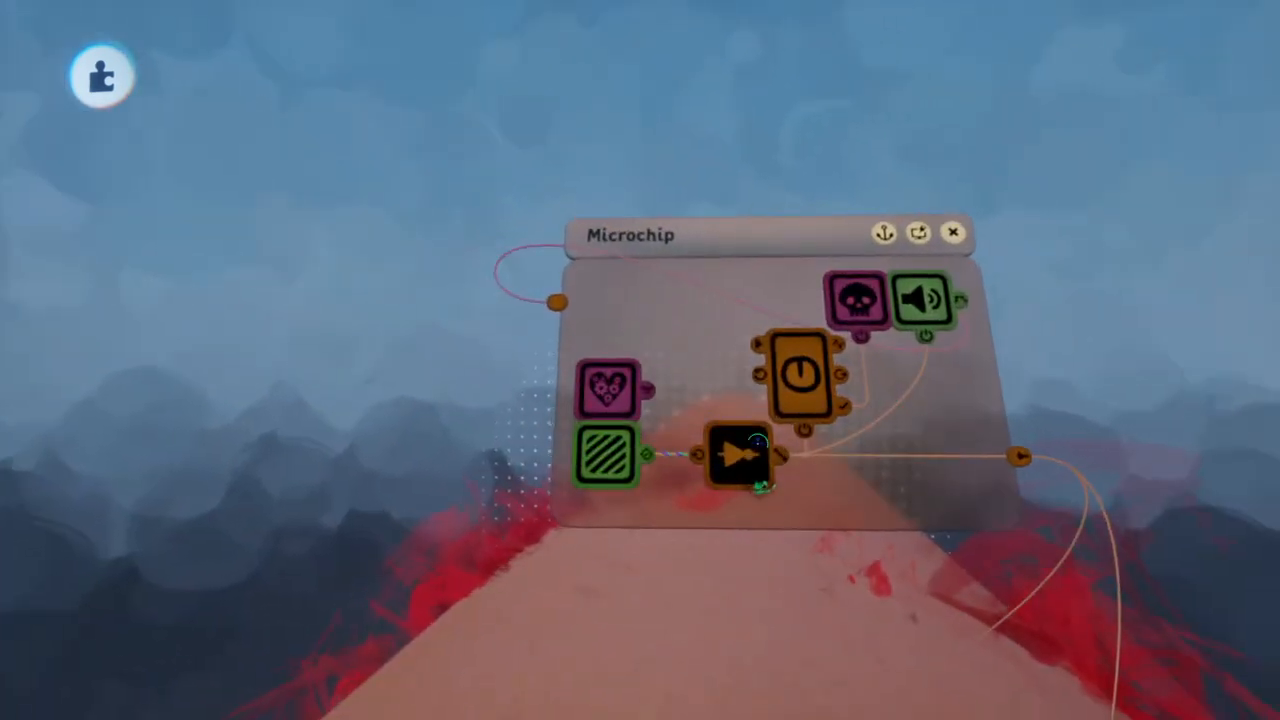
click(789, 421)
key(Escape)
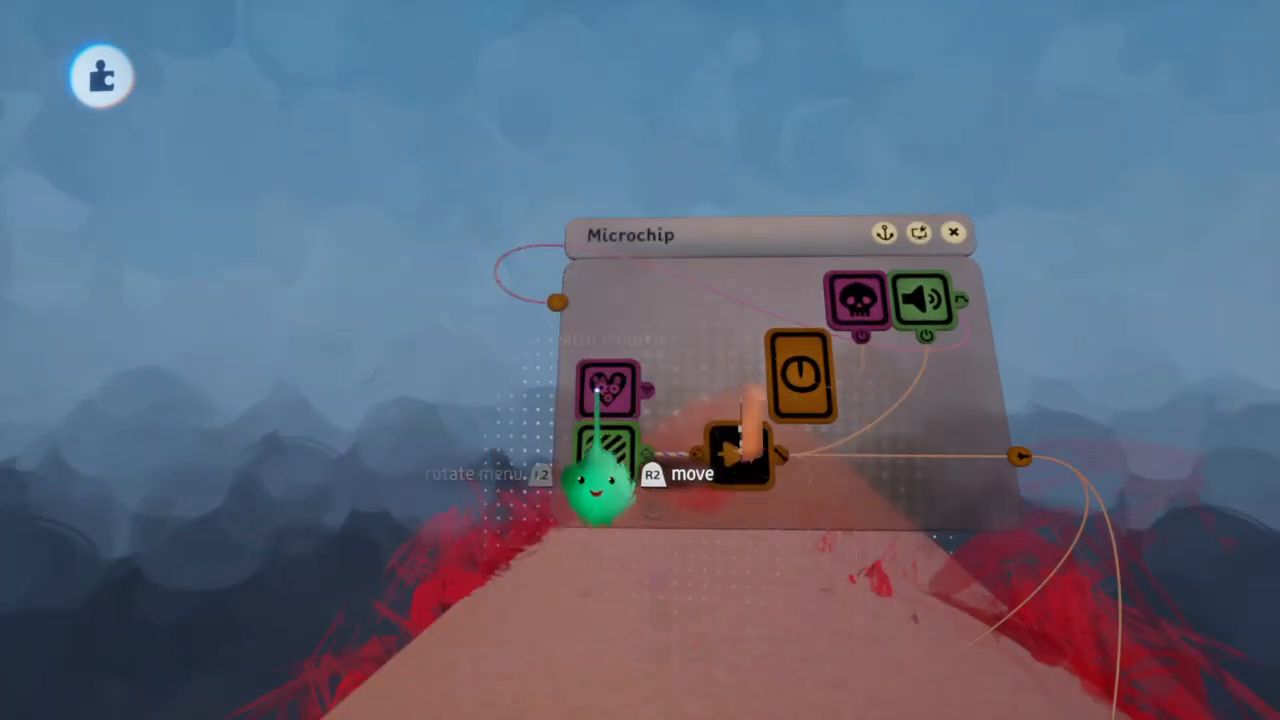
middle_drag(613, 393, 613, 400)
mouse_move(677, 395)
mouse_down()
mouse_move(678, 301)
mouse_move(677, 332)
mouse_up()
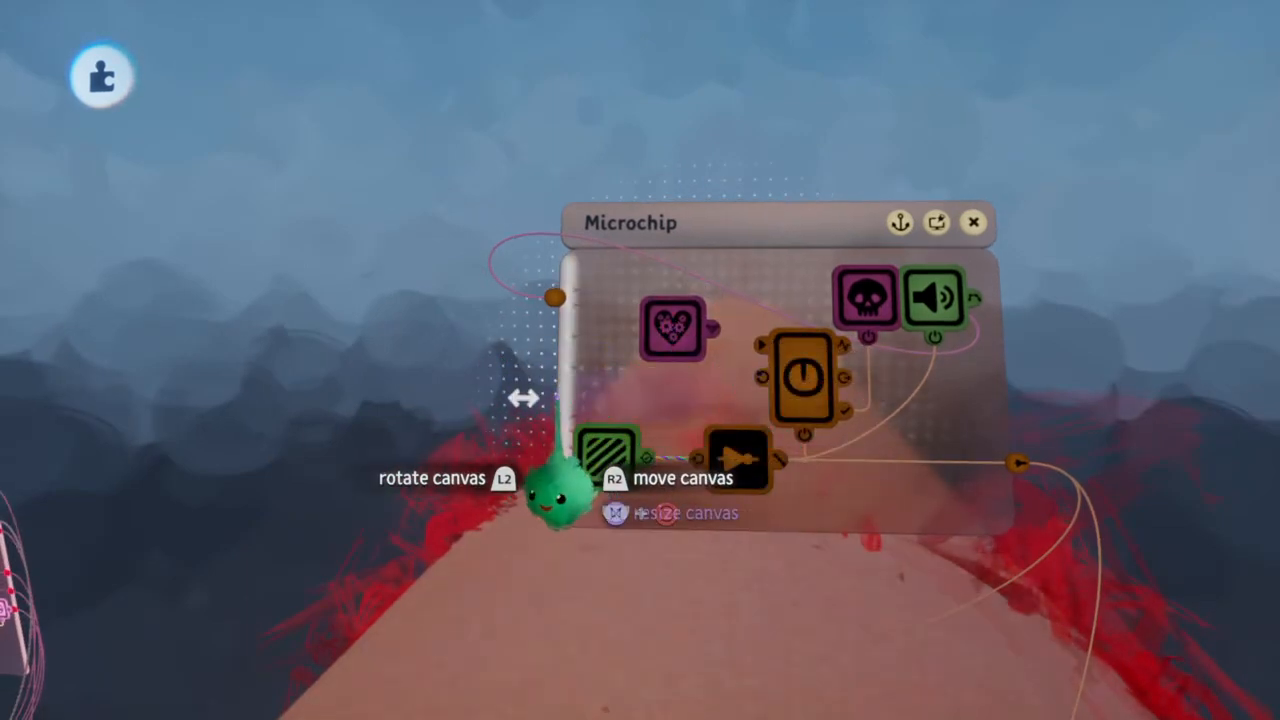
Clone the Timer to the other side of the Health Modifier and set the clone's Target Time to 0.1 s
mouse_move(780, 470)
mouse_down()
mouse_move(540, 397)
mouse_move(597, 397)
mouse_move(595, 432)
mouse_up()
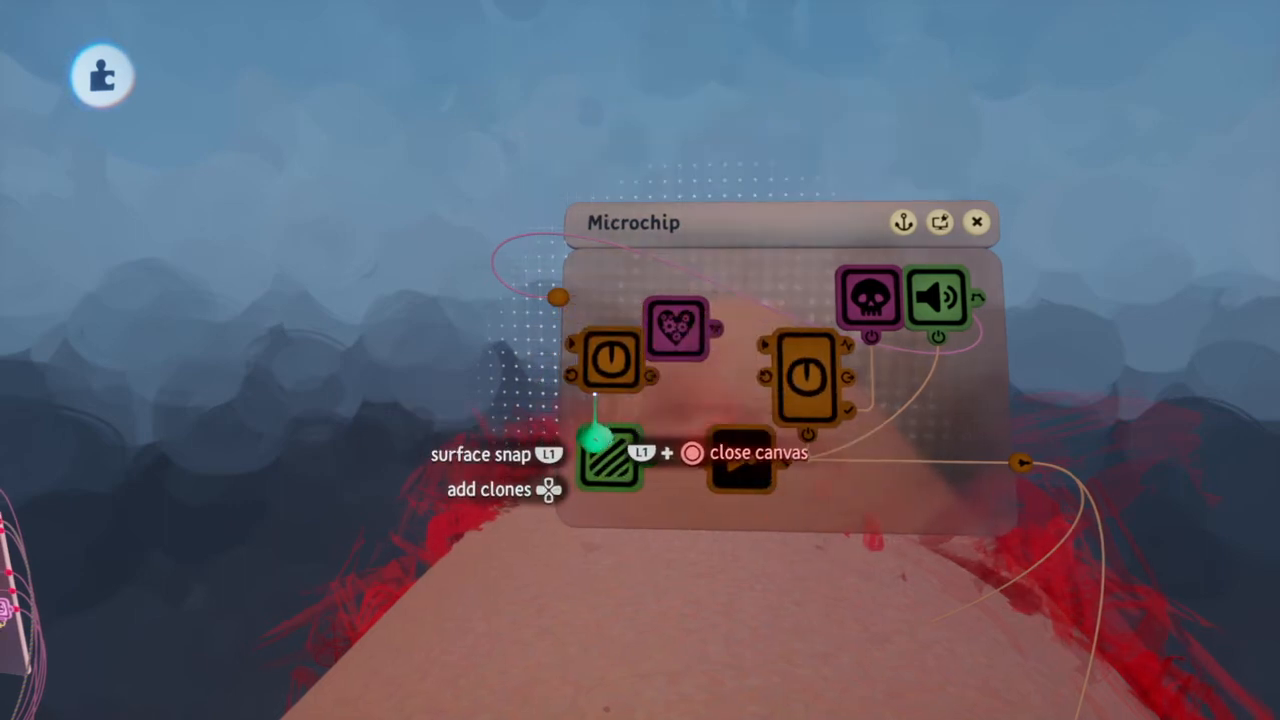
click(608, 364)
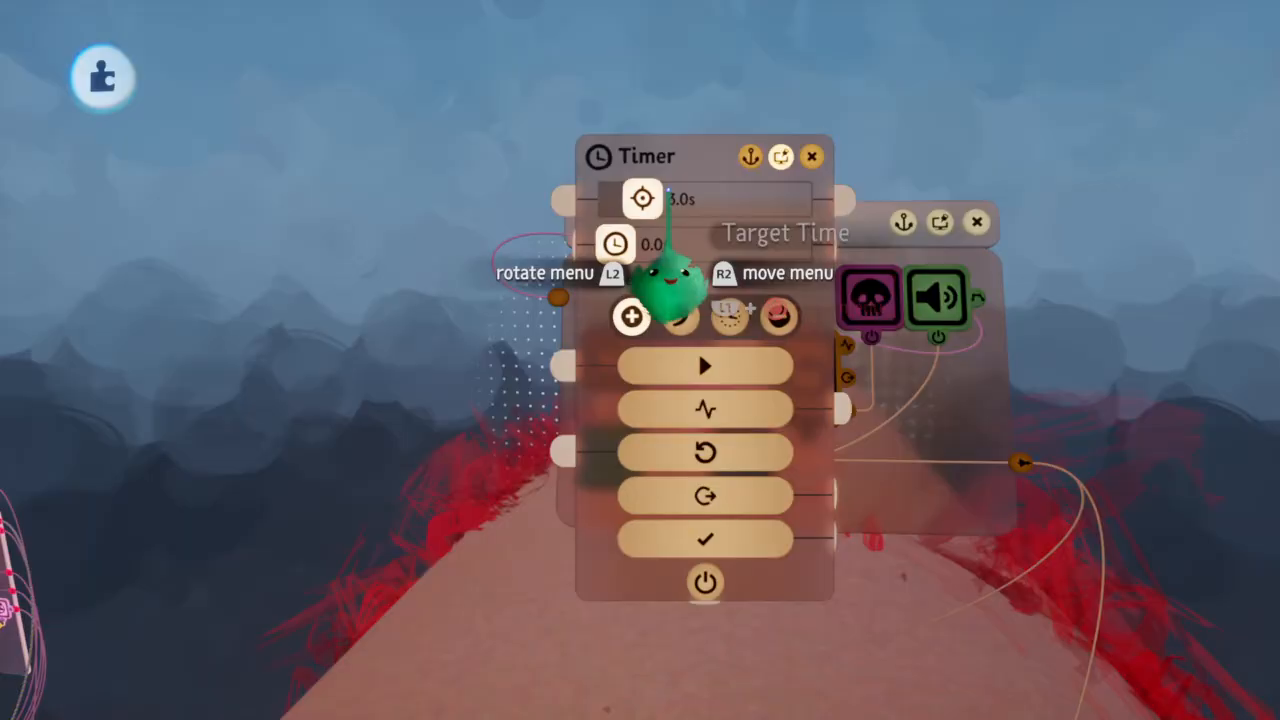
click(668, 192)
text(0.)
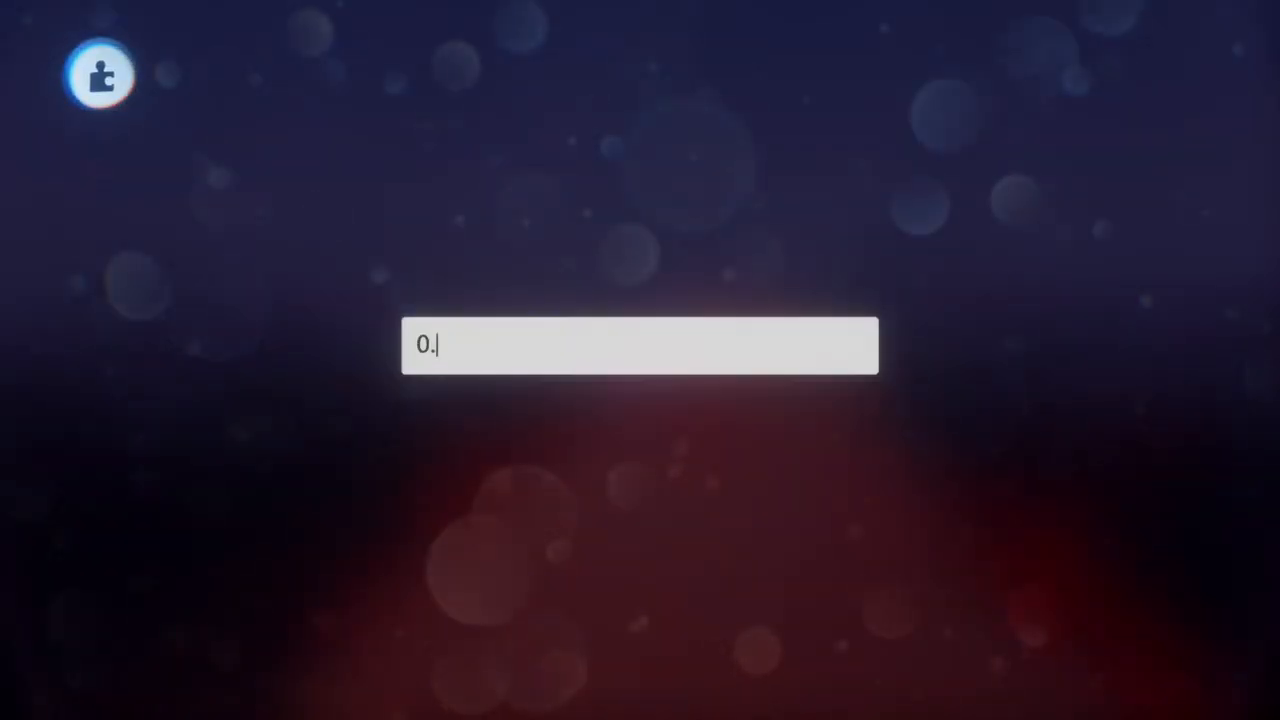
text(1)
key(Return)
key(Escape)
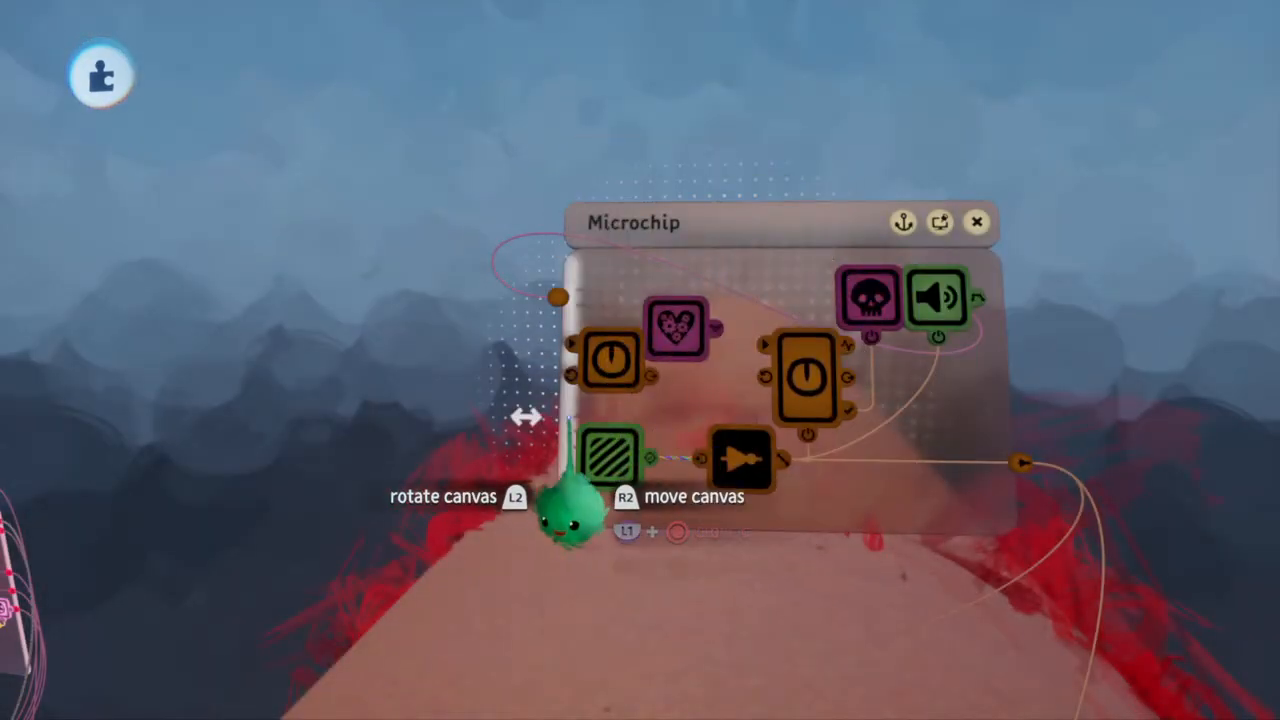
Clone the NOT Gate between the new Timer and the Health Modifier and wire its output to the Health Modifier's power
scroll(569, 418, up, 3)
drag(561, 420, 485, 423)
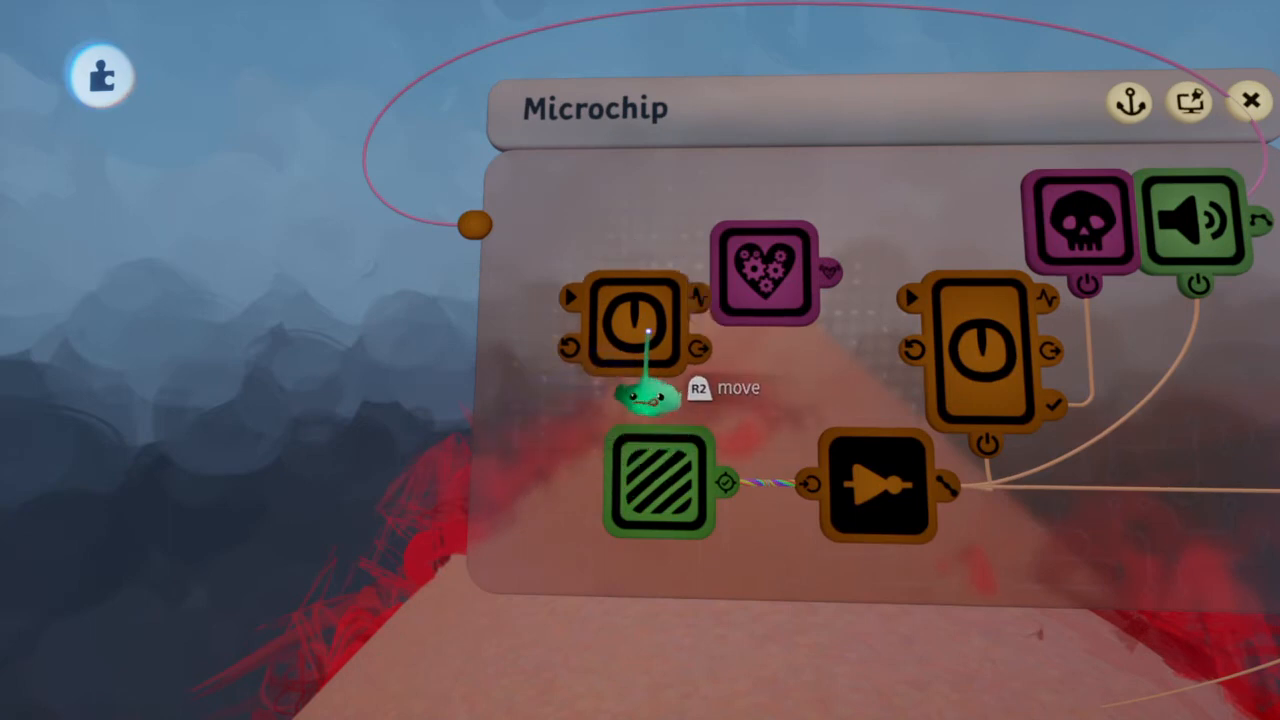
drag(648, 330, 546, 304)
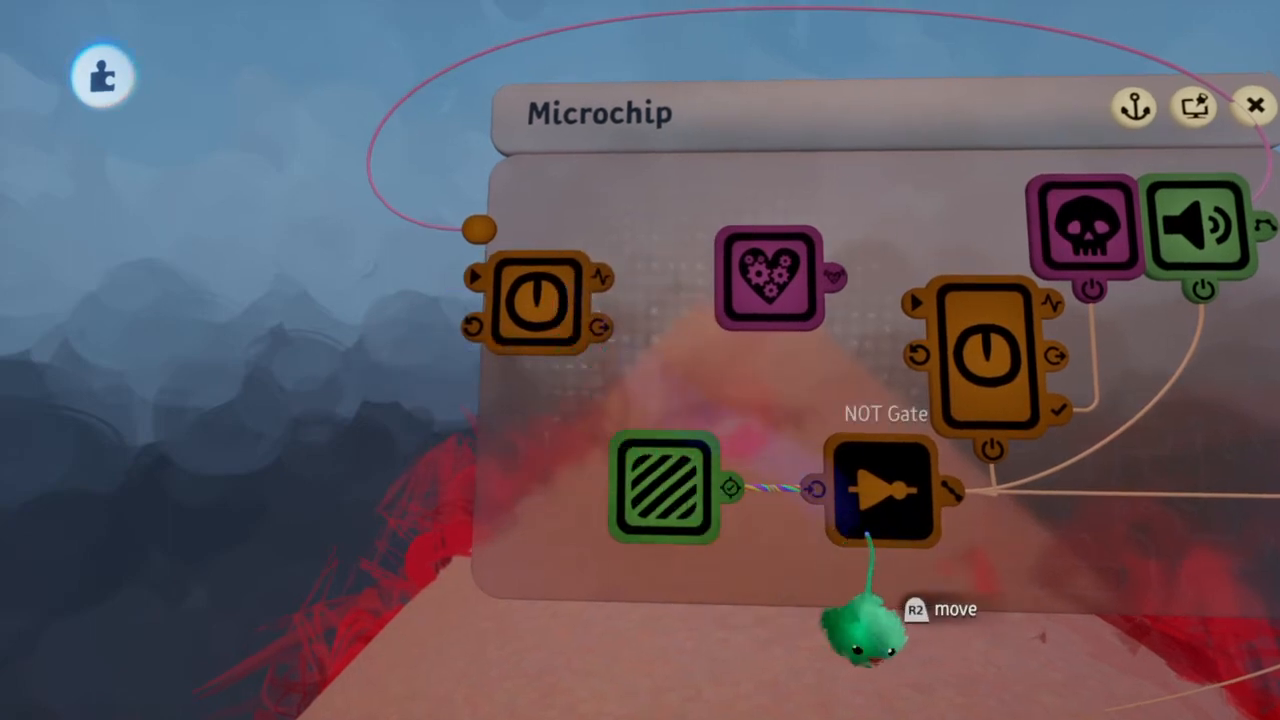
drag(862, 515, 675, 405)
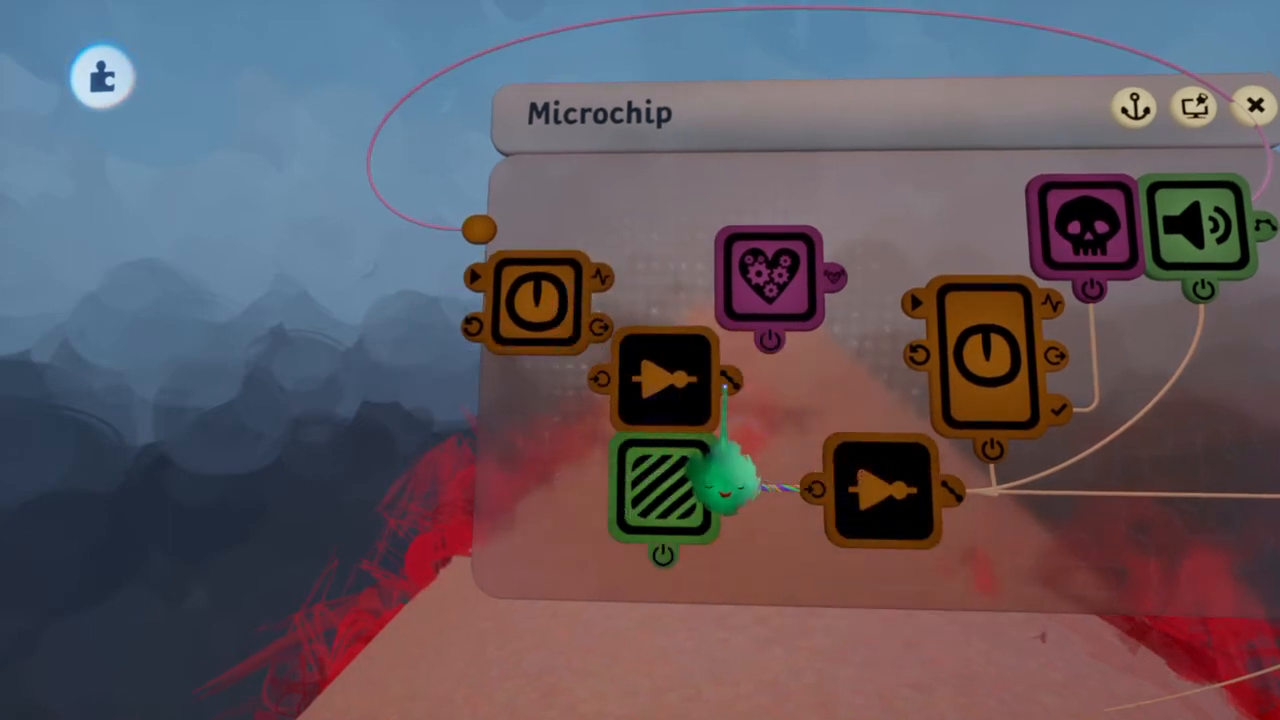
Widen the microchip canvas and wire the new Timer's finished output into the cloned NOT Gate's input
drag(595, 457, 440, 474)
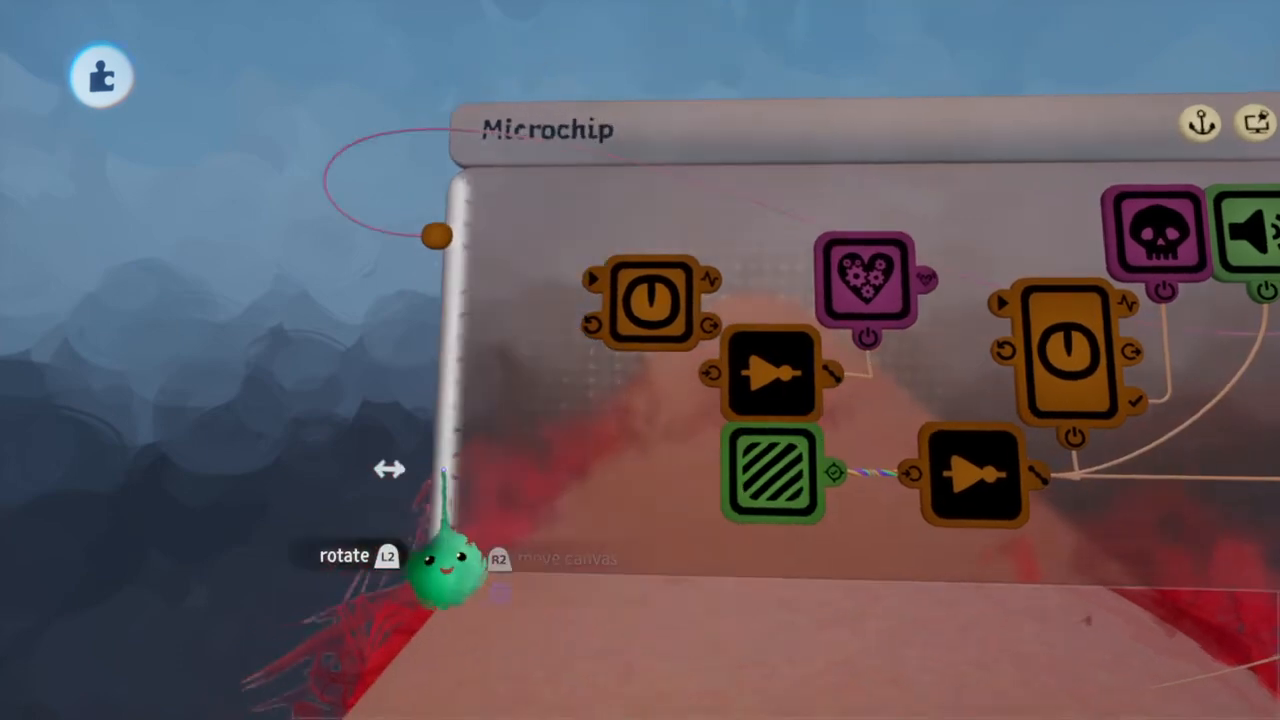
drag(627, 295, 538, 278)
click(538, 278)
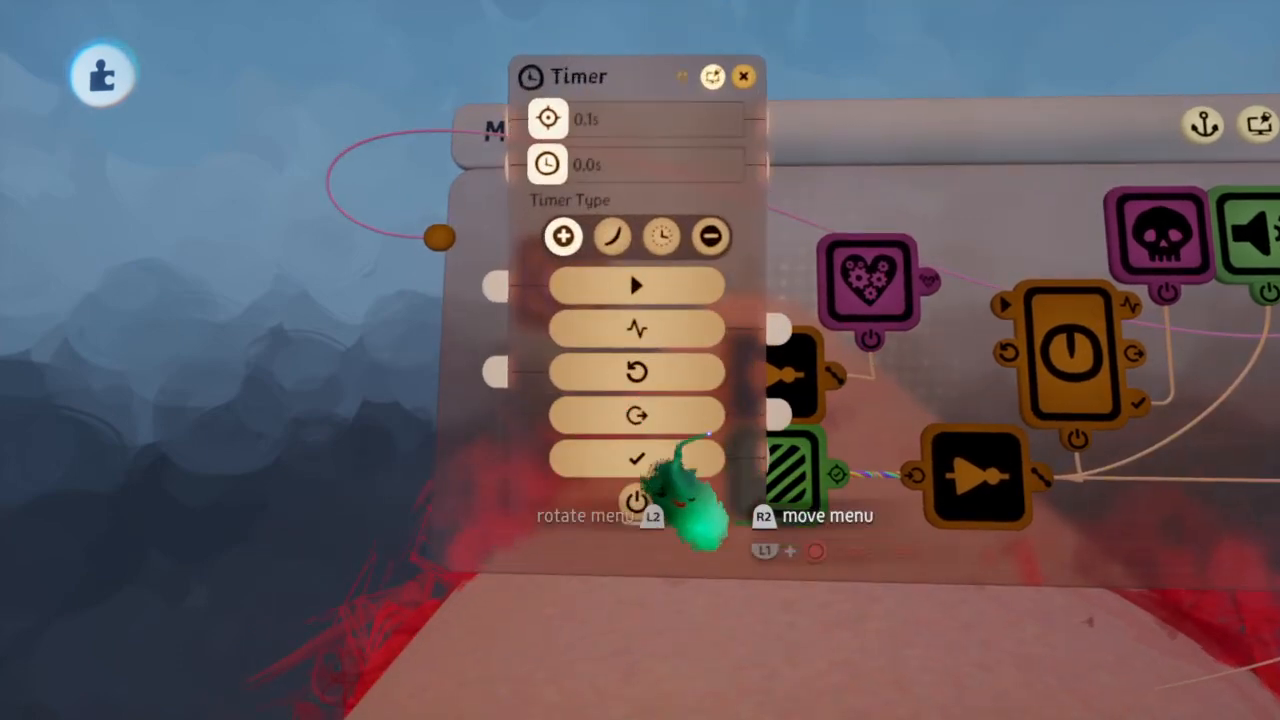
click(720, 454)
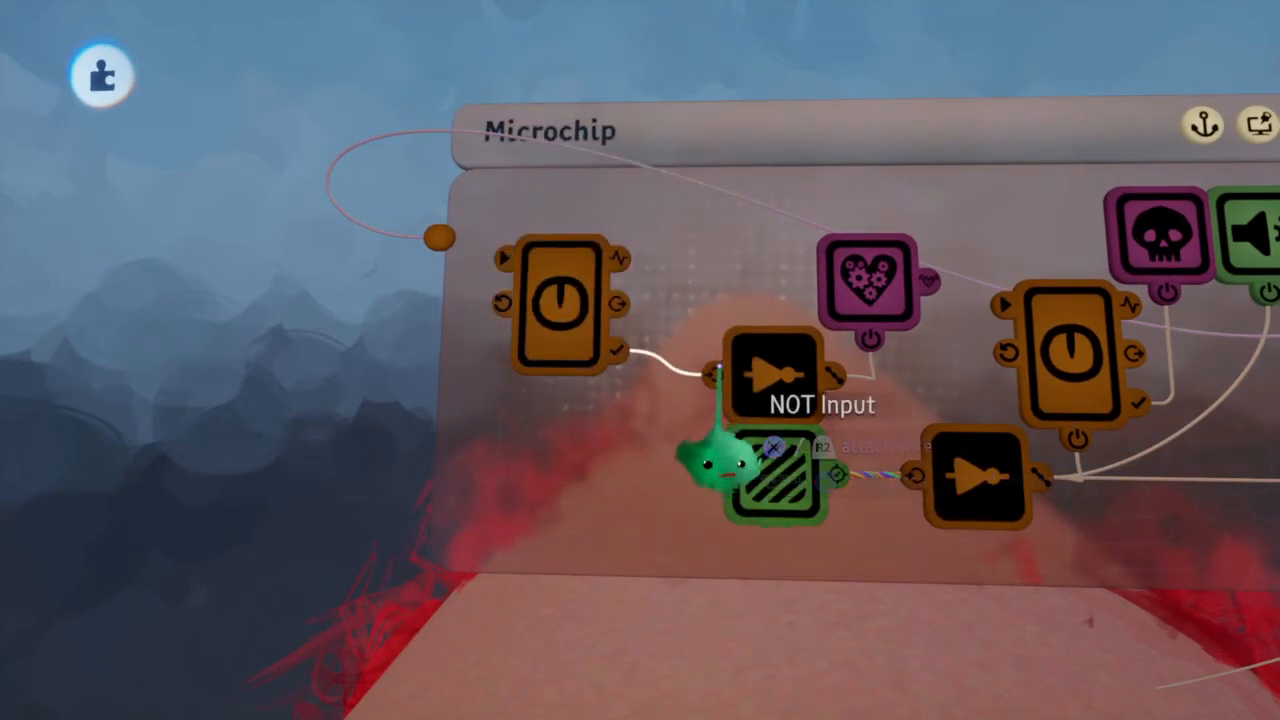
Try another NOT Gate clone beside the new Timer, undo it, and place the Timer at the microchip's edge
mouse_move(603, 450)
mouse_down()
mouse_move(577, 437)
mouse_move(605, 445)
mouse_up()
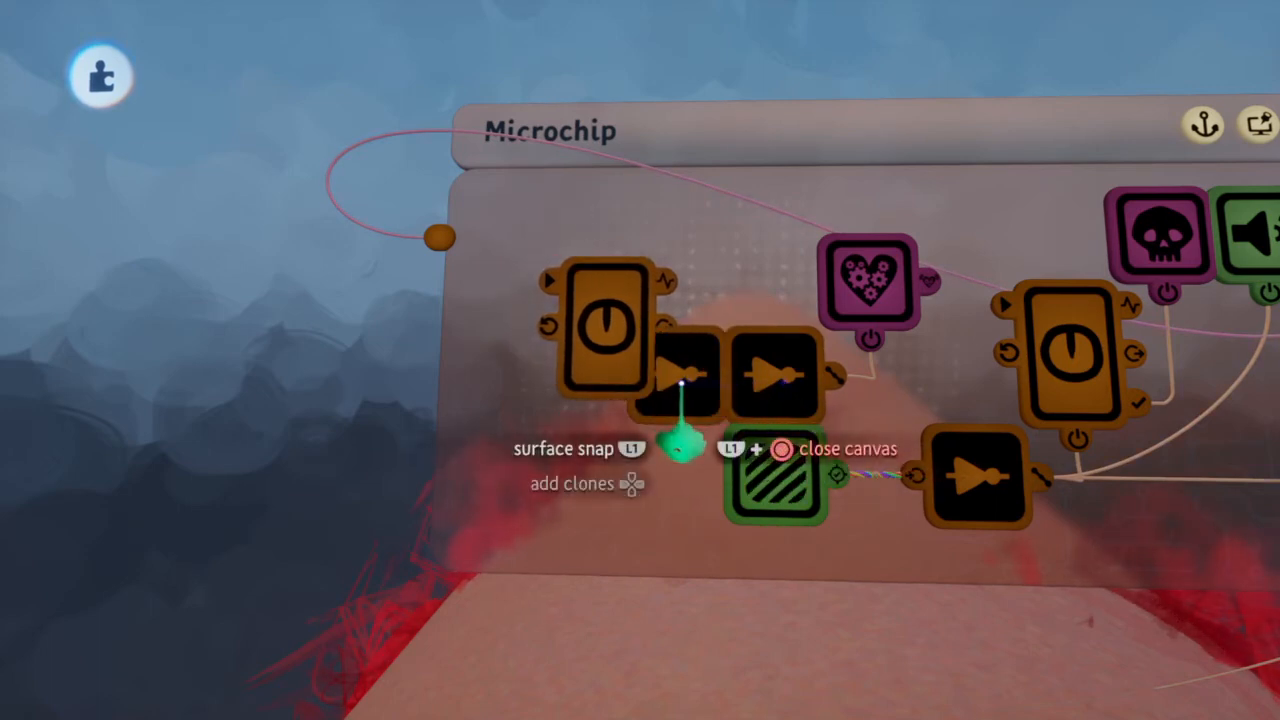
drag(680, 465, 570, 428)
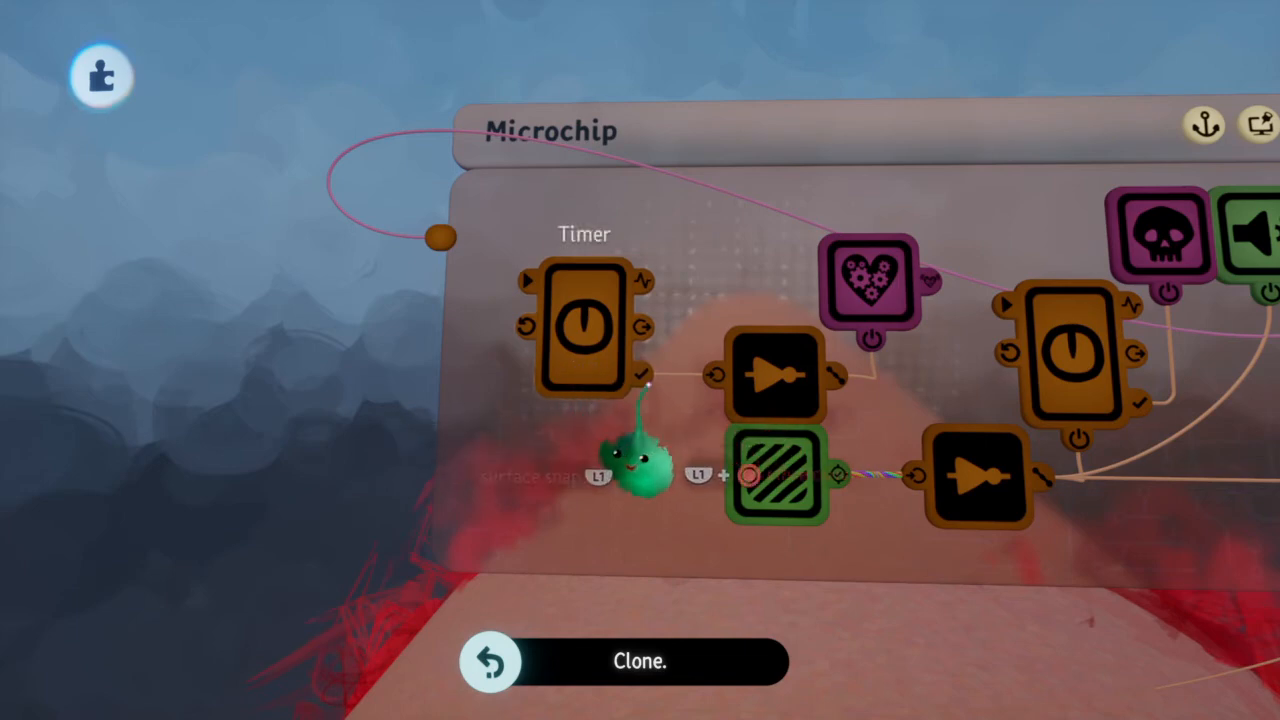
scroll(648, 384, down, 4)
drag(523, 437, 569, 438)
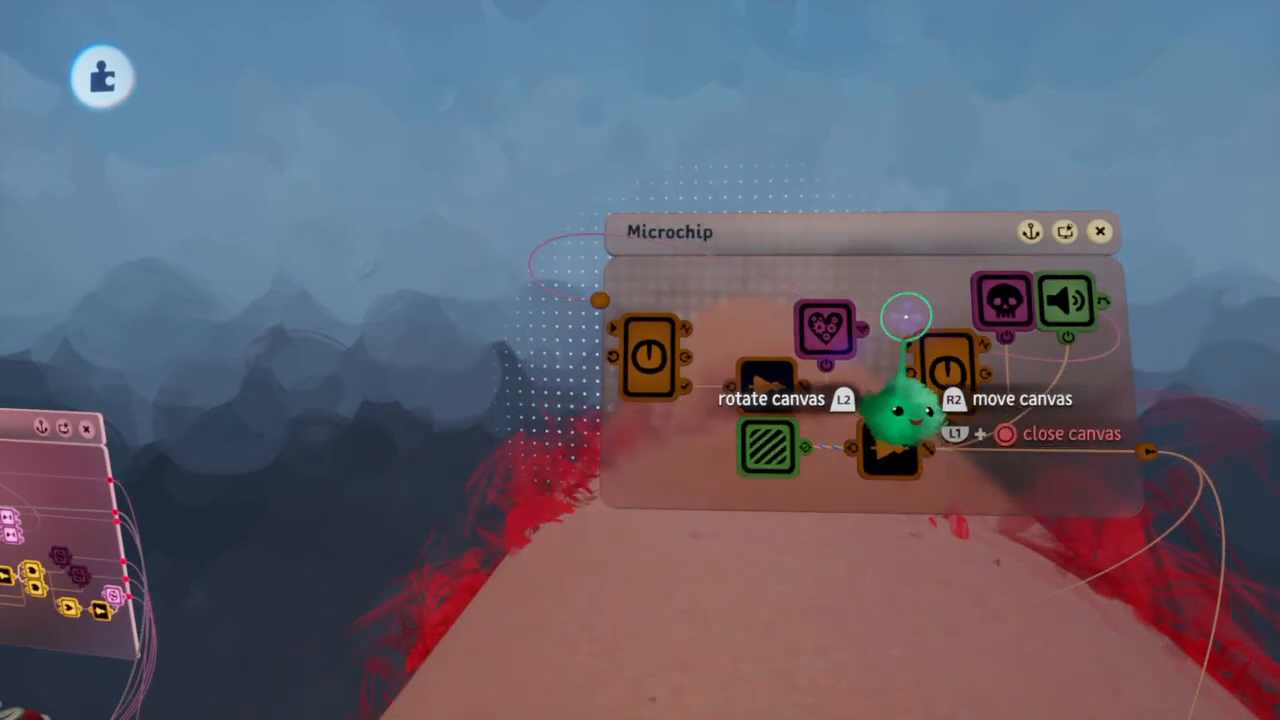
Review the Health Modifier's properties and set the new Timer's Target Time to 0.05 s
click(829, 343)
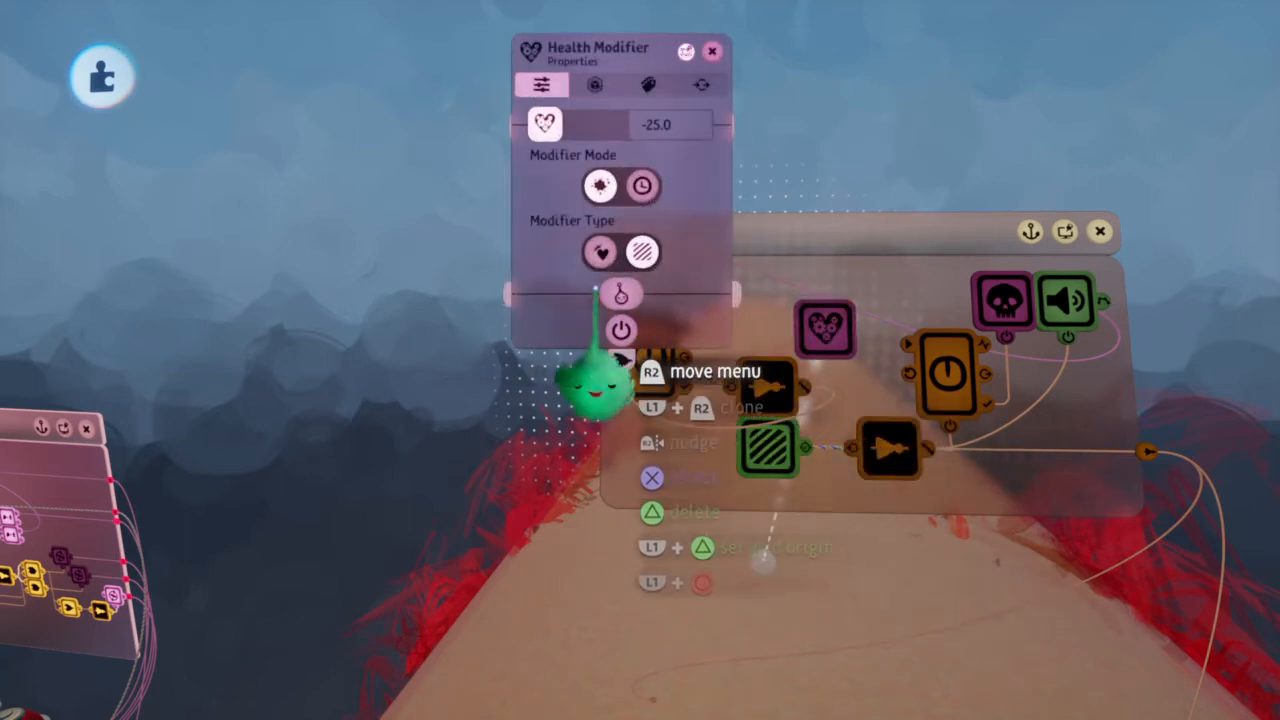
click(598, 291)
scroll(786, 357, up, 3)
scroll(786, 357, down, 1)
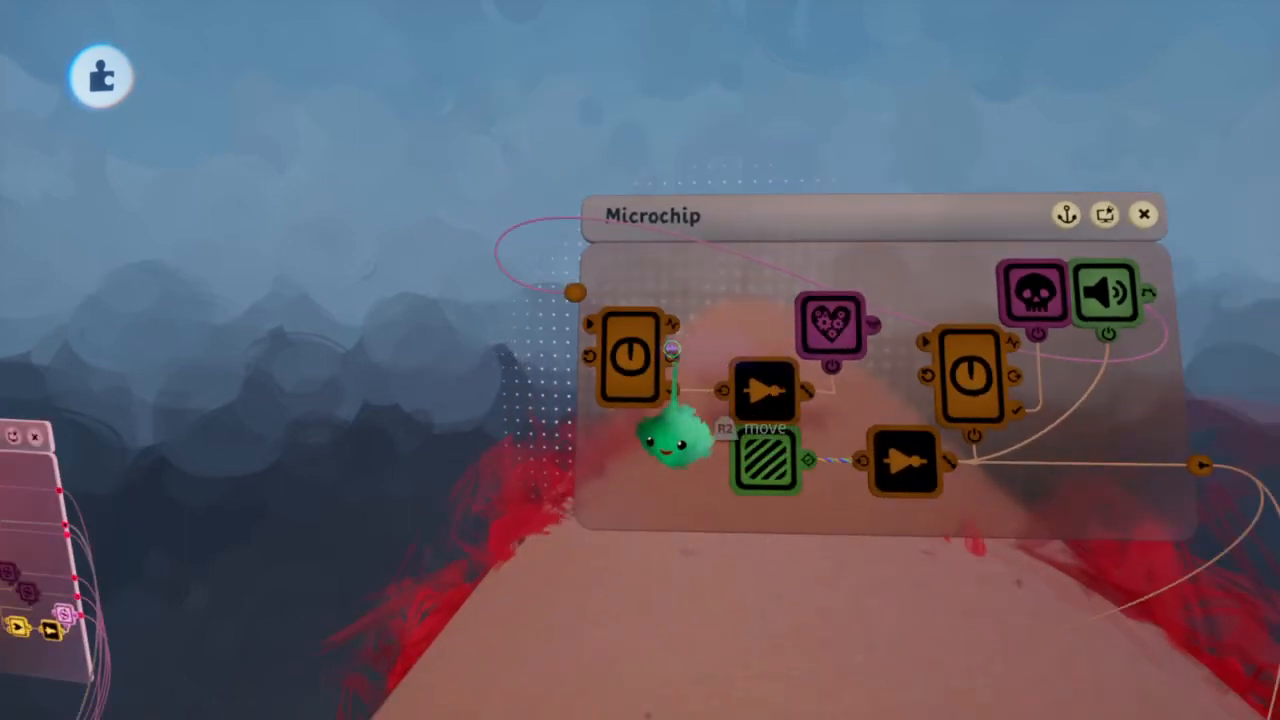
click(626, 395)
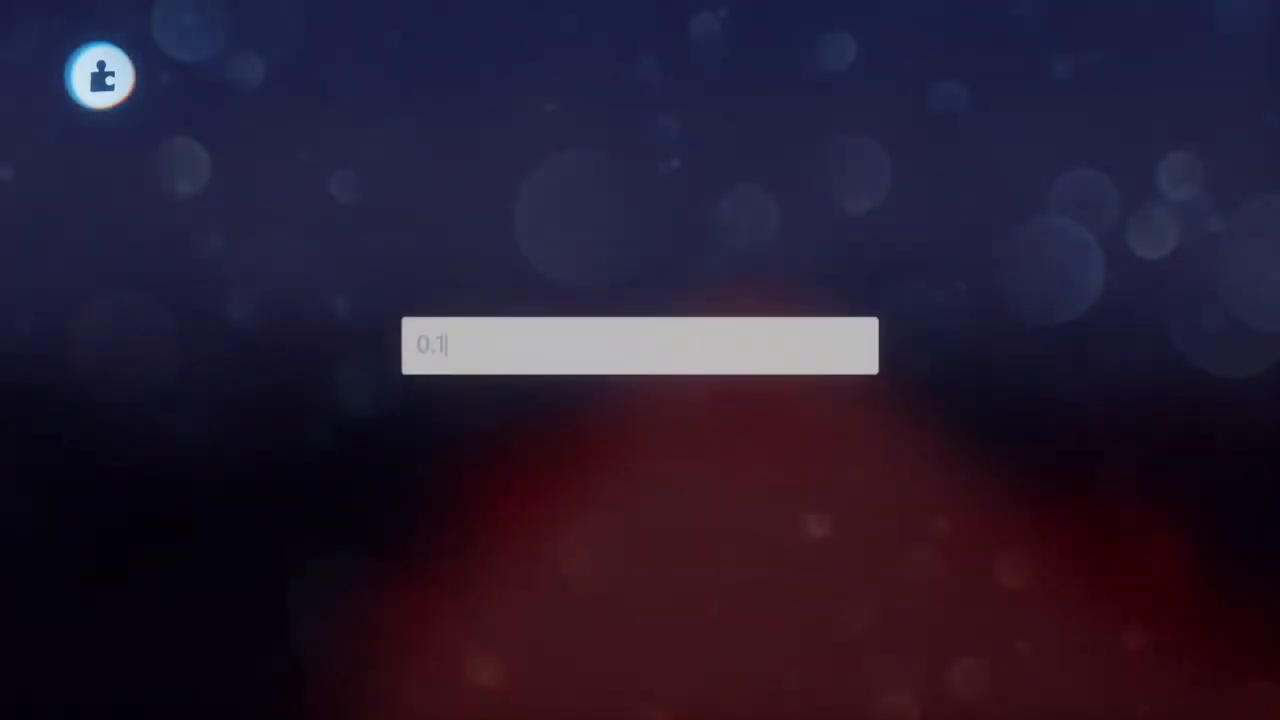
key(BackSpace)
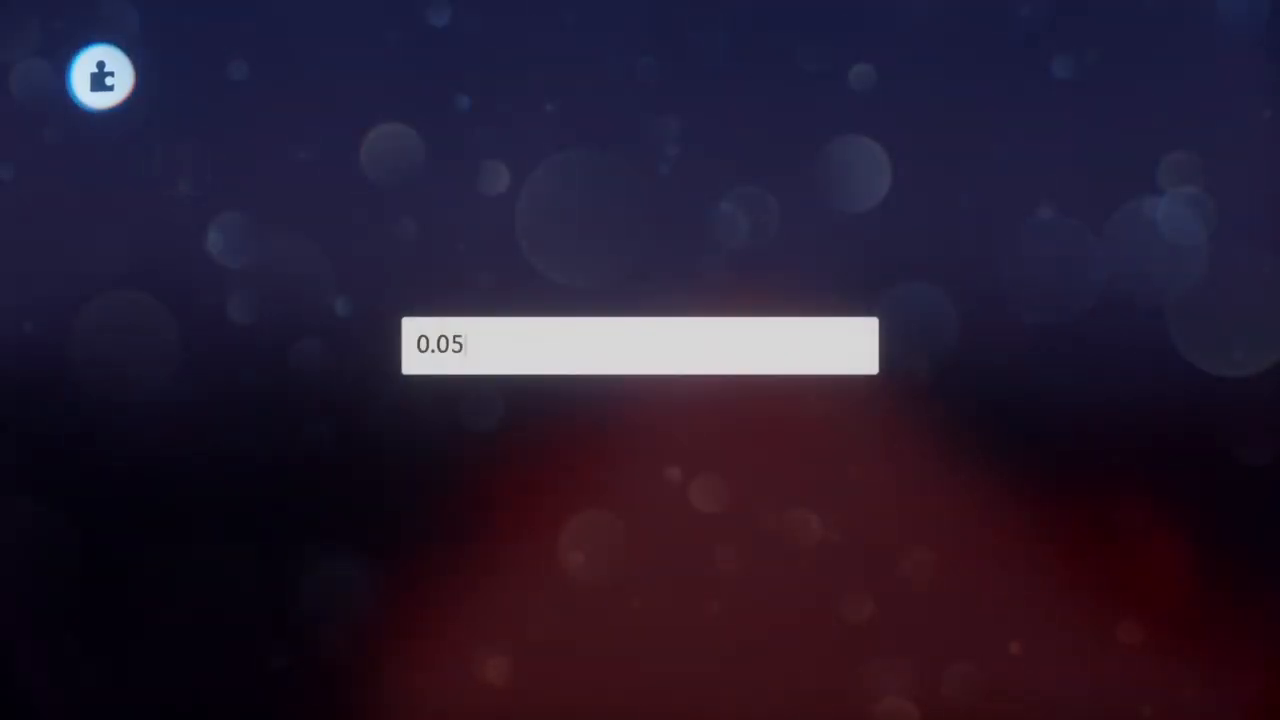
key(Return)
key(Escape)
scroll(830, 360, down, 5)
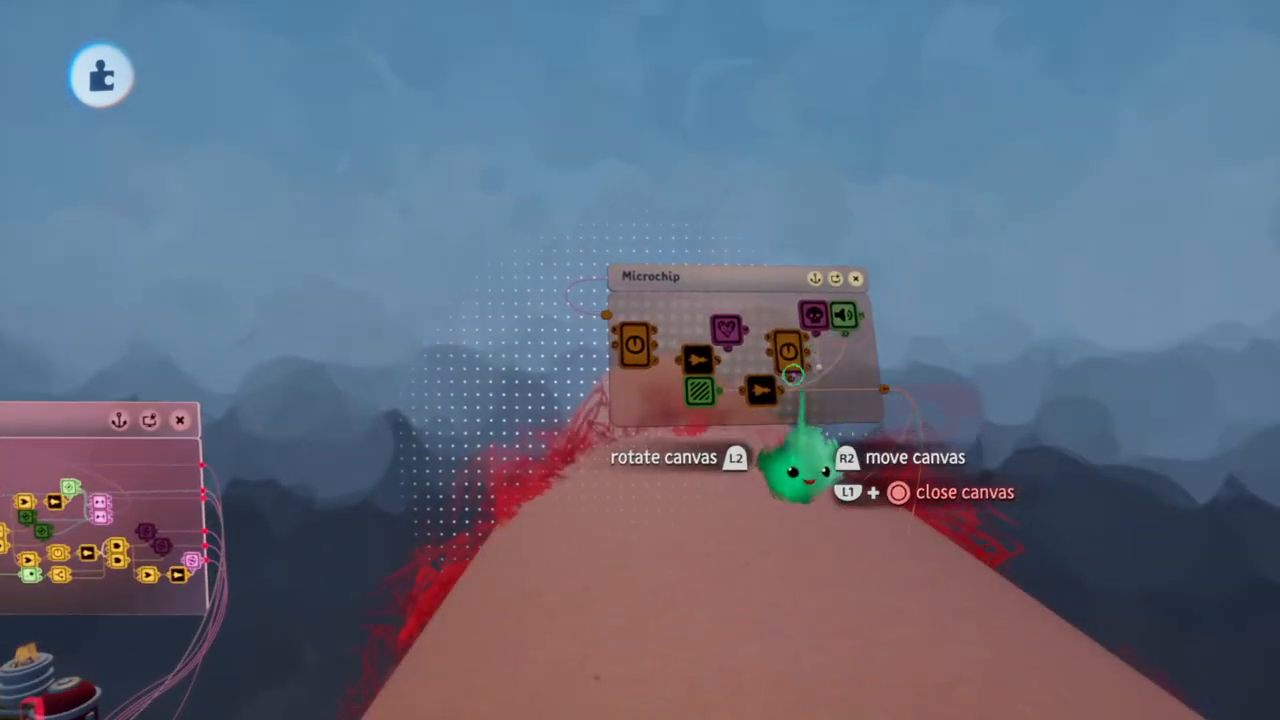
scroll(705, 359, up, 5)
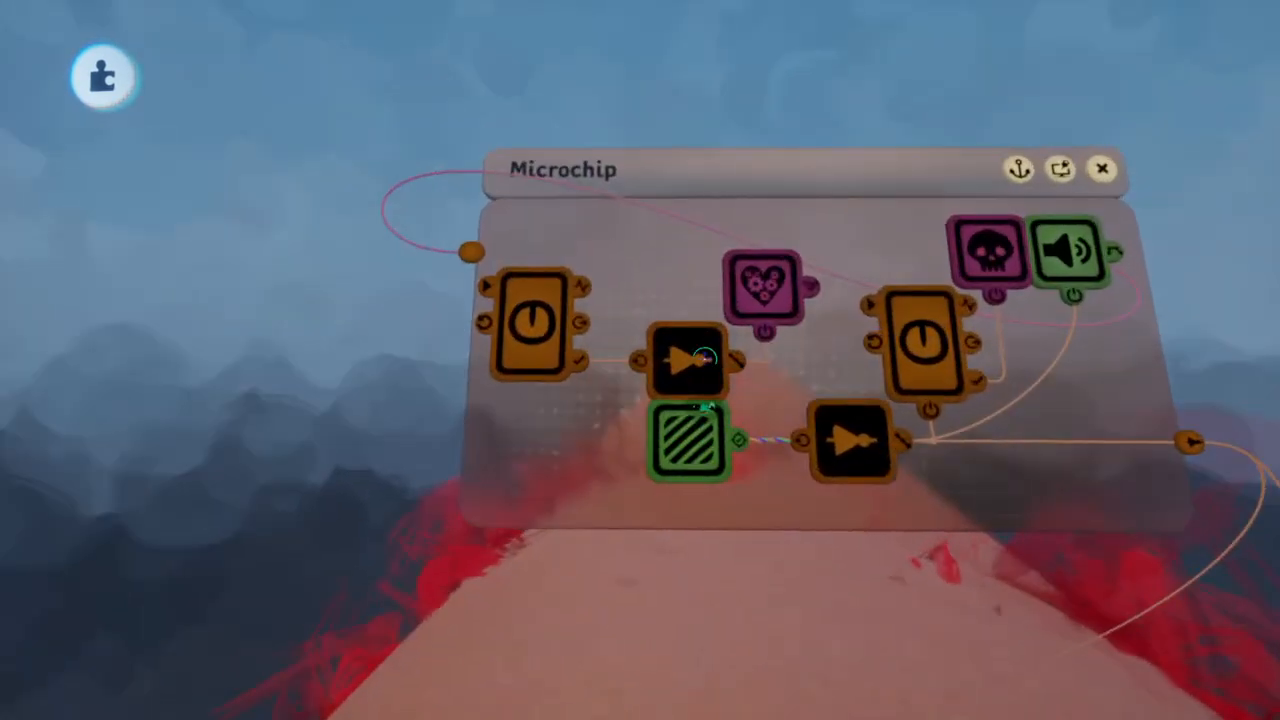
scroll(705, 359, down, 2)
scroll(705, 359, down, 4)
scroll(705, 359, up, 4)
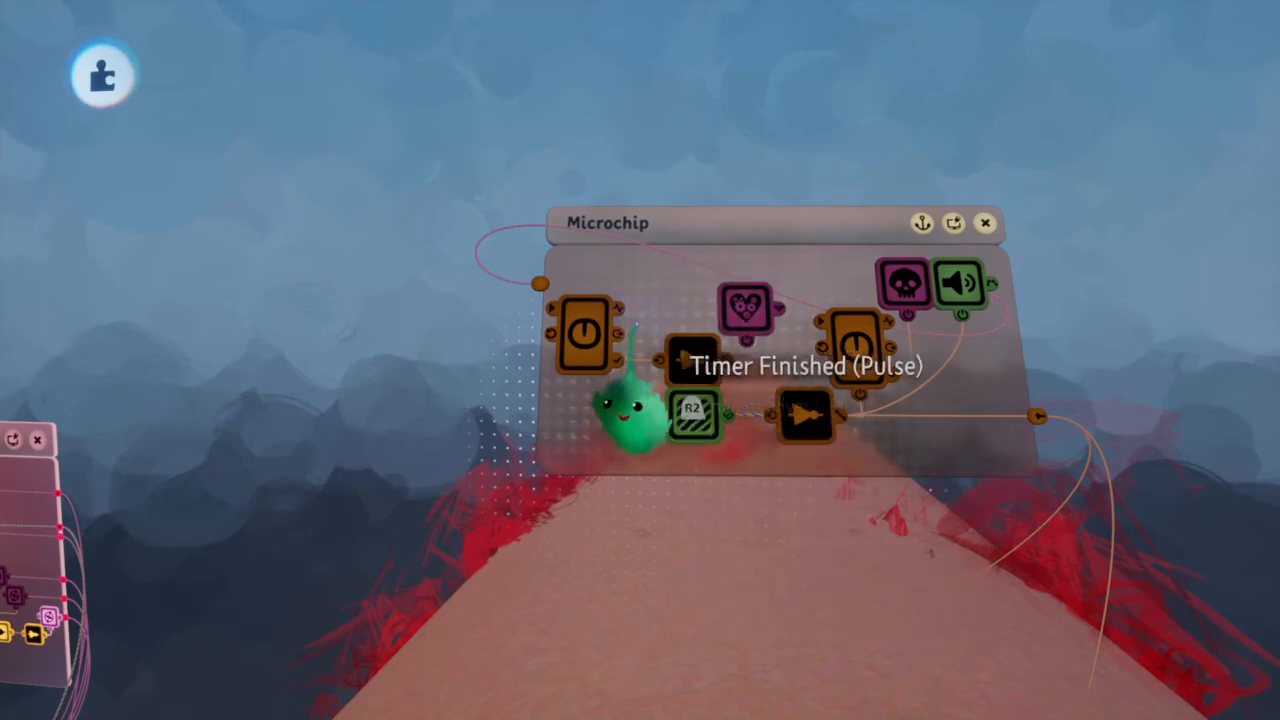
Examine the outer and physics properties of the Enemy Bullet Heavy group, including its movability and collision settings
scroll(723, 374, down, 6)
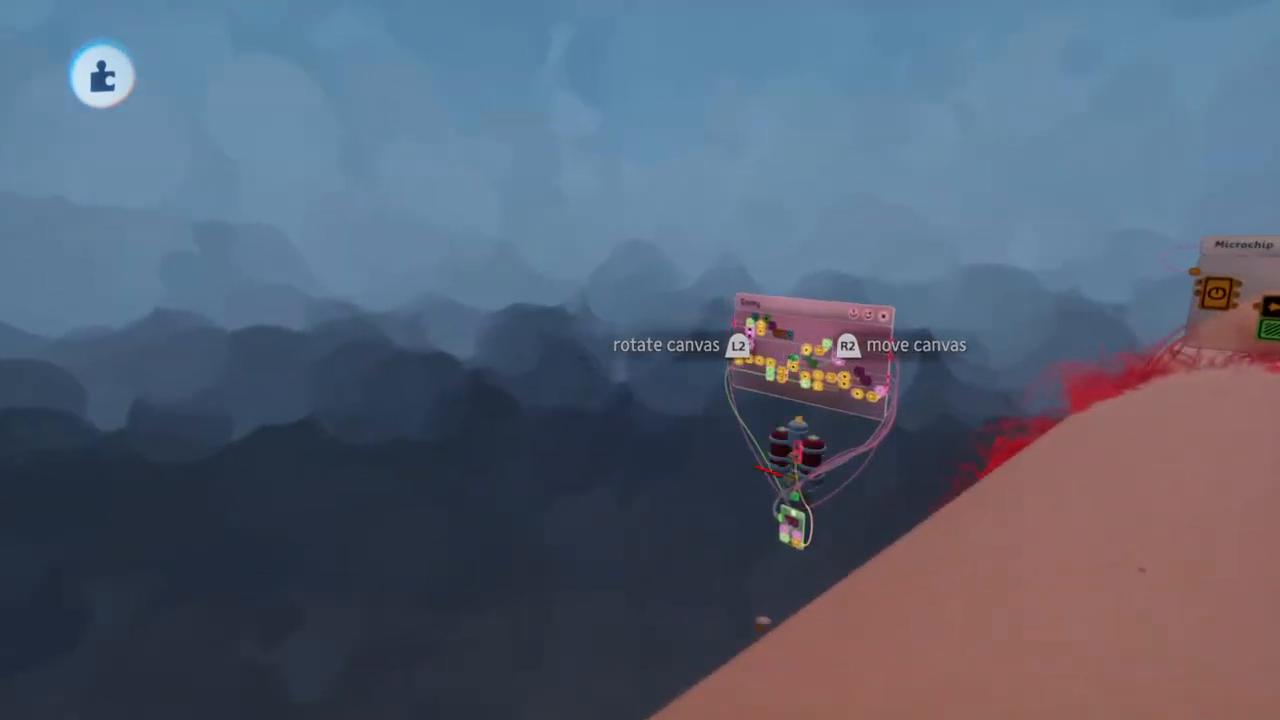
scroll(793, 345, up, 4)
middle_drag(820, 355, 628, 225)
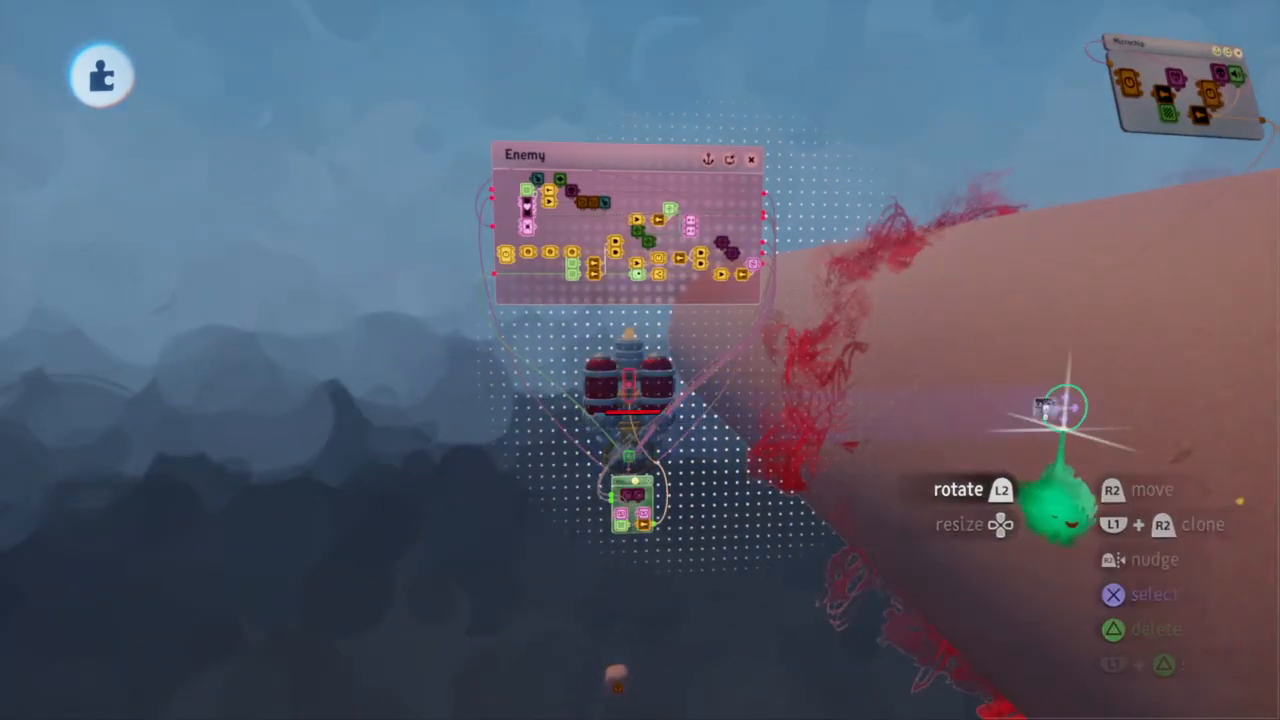
click(1060, 409)
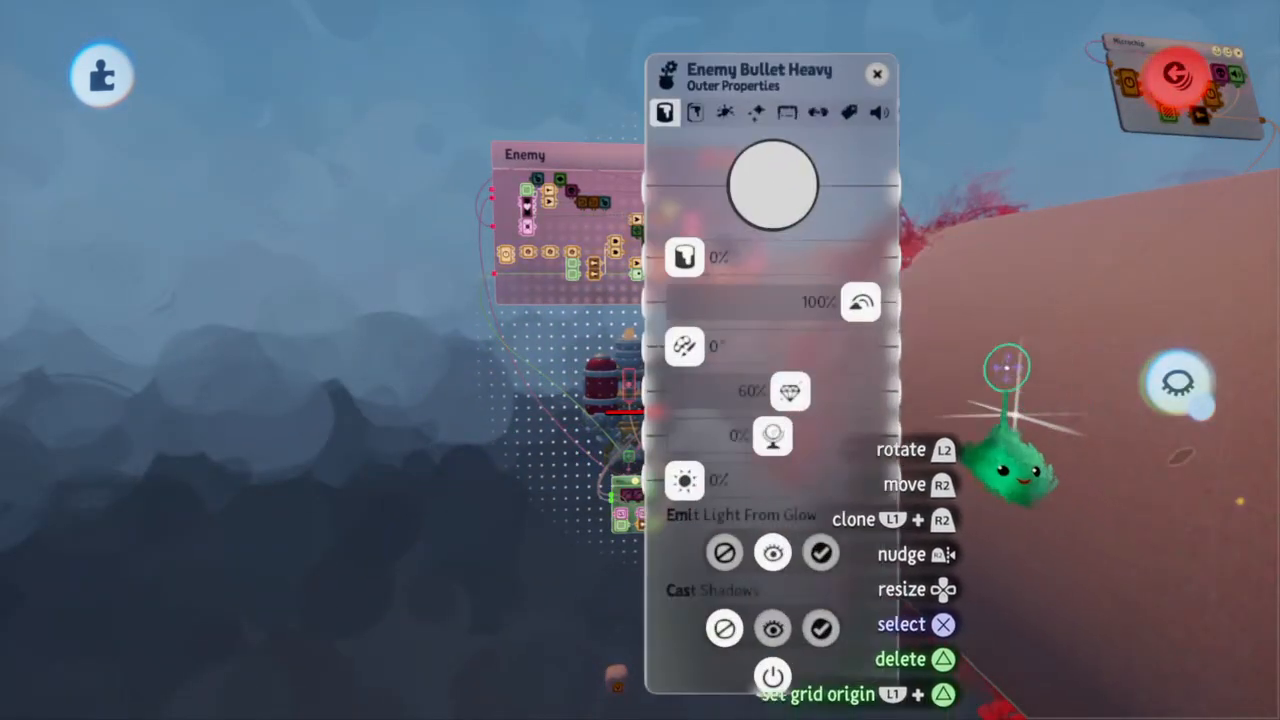
click(787, 112)
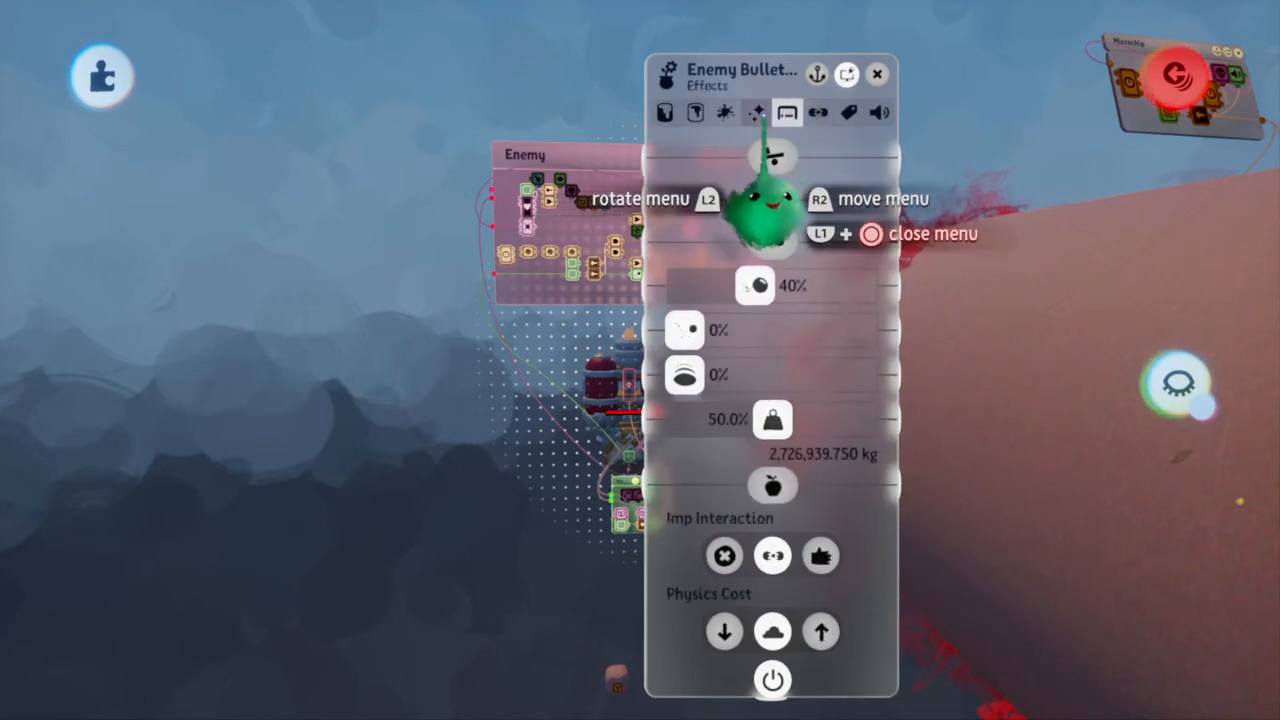
key(Escape)
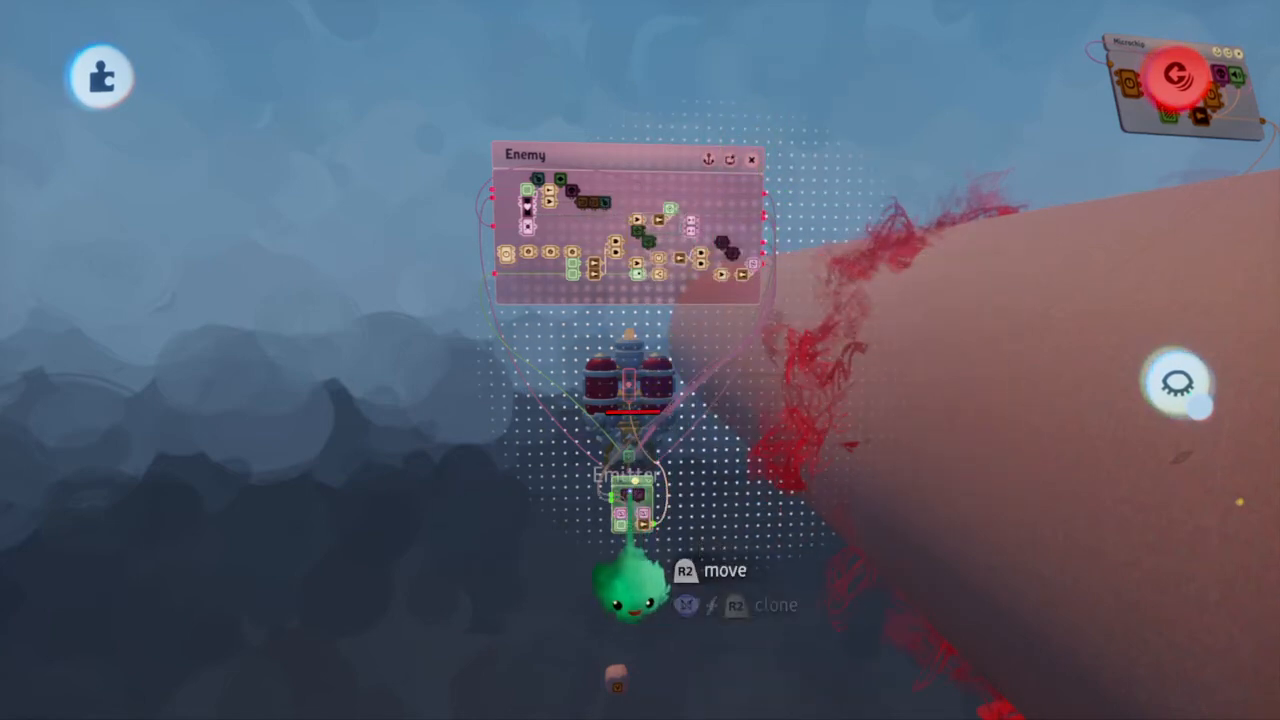
Open the Emitter on the ship's small microchip and assign the Enemy Bullet Heavy explosion tube as its Object to Emit
click(627, 540)
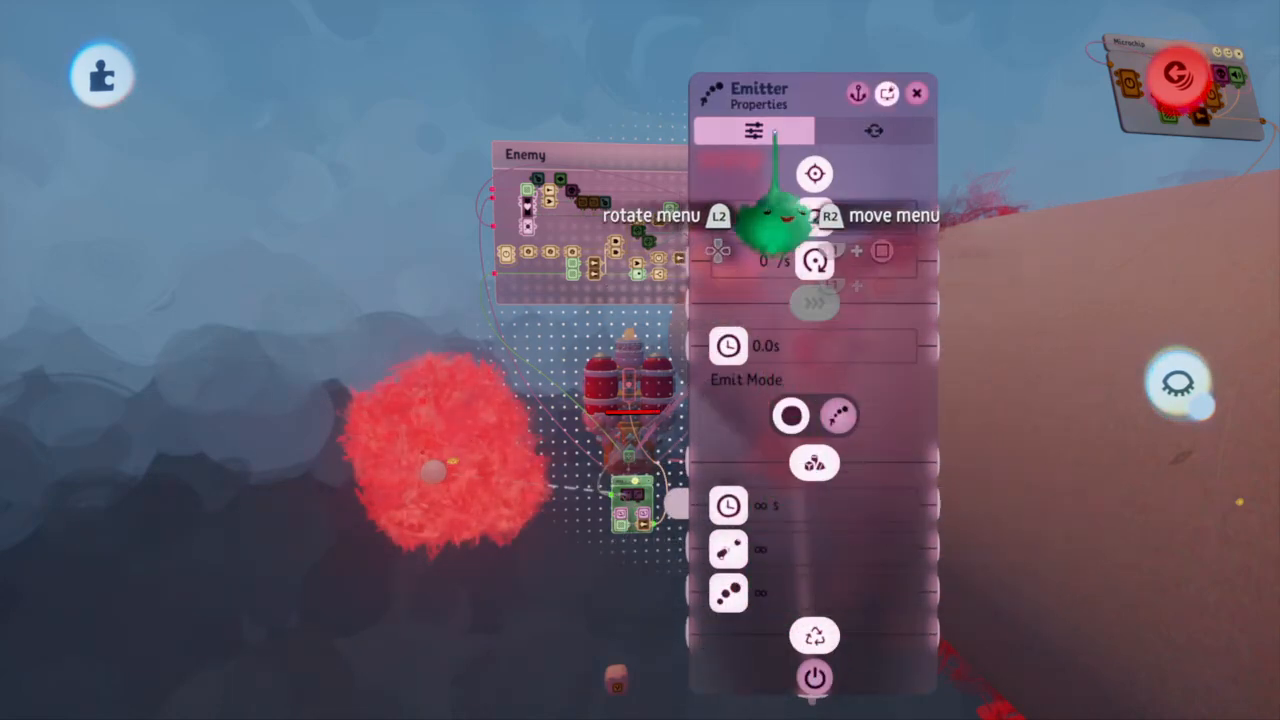
drag(808, 271, 310, 273)
click(320, 174)
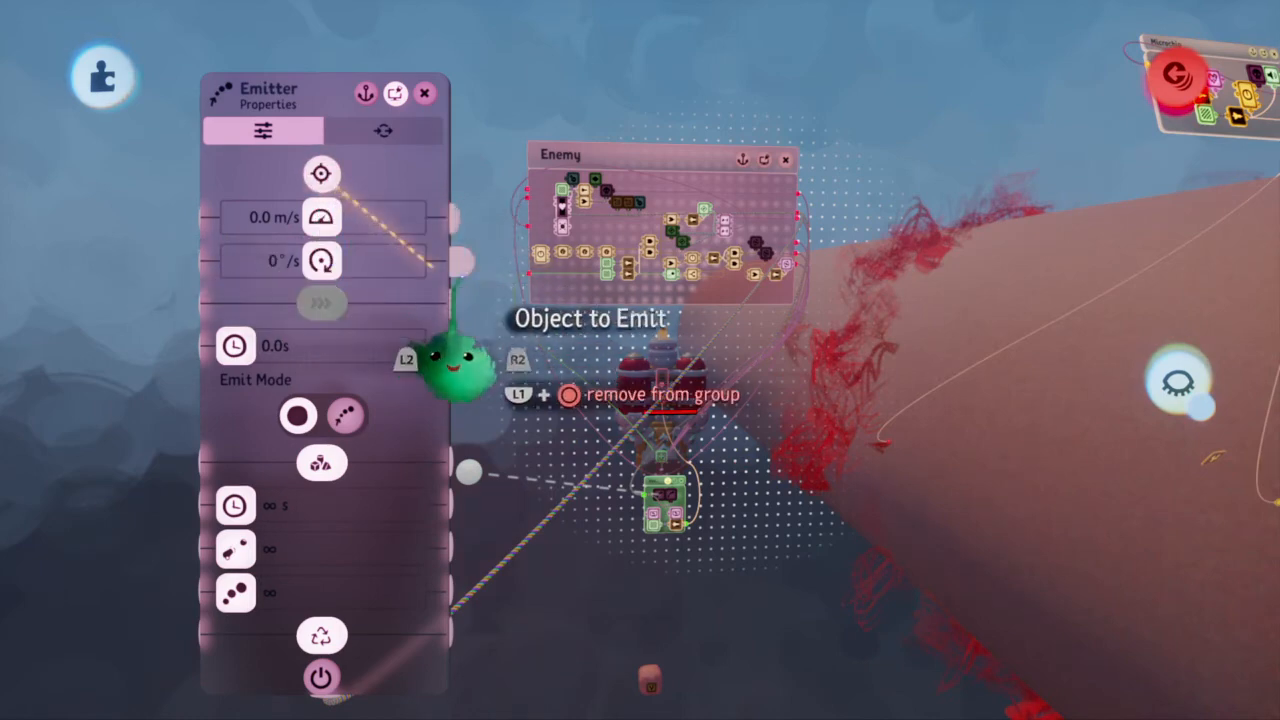
click(955, 452)
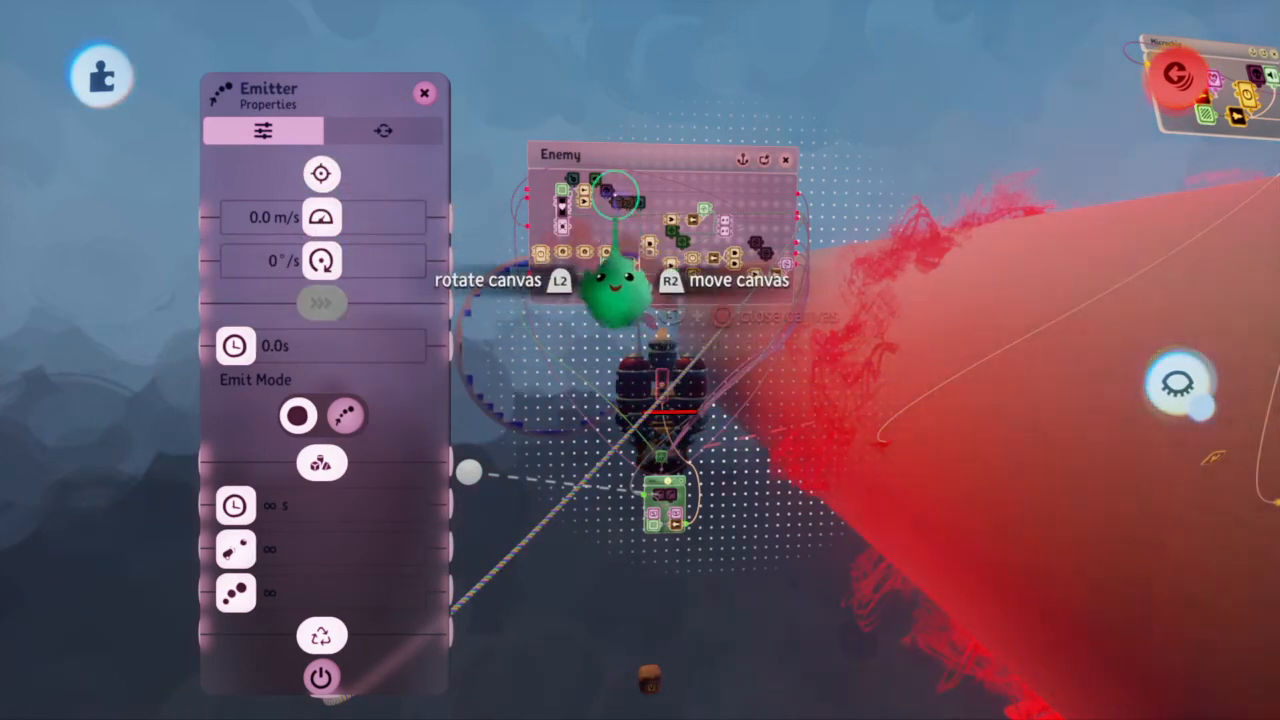
Toggle Preview Invisibility on and back off so the invisible explosion tubes show again
scroll(640, 240, down, 5)
key(Tab)
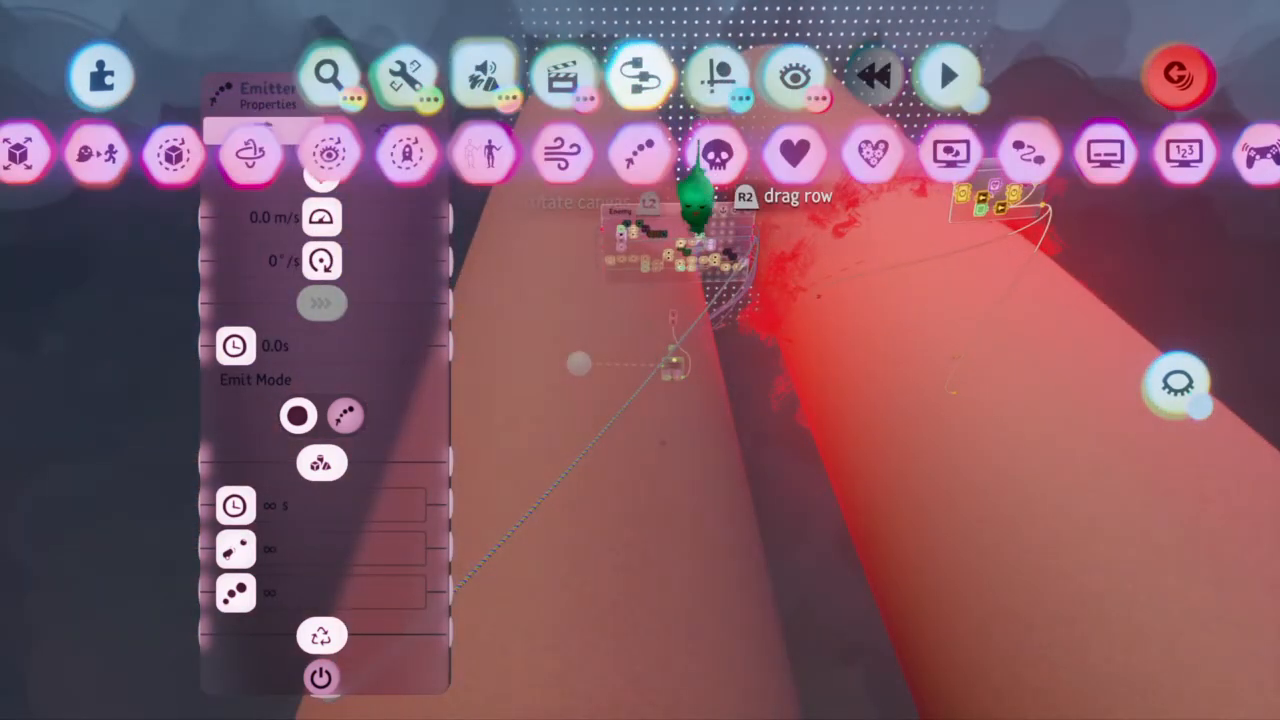
click(794, 78)
click(208, 155)
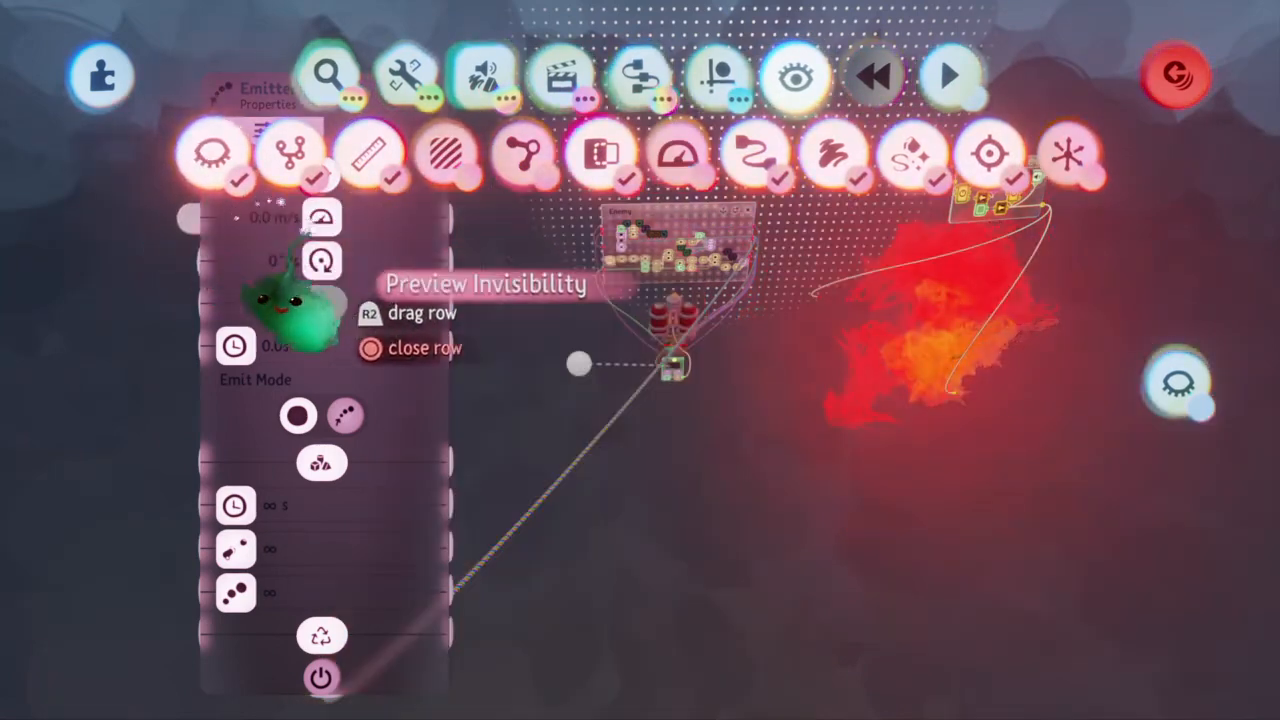
click(212, 158)
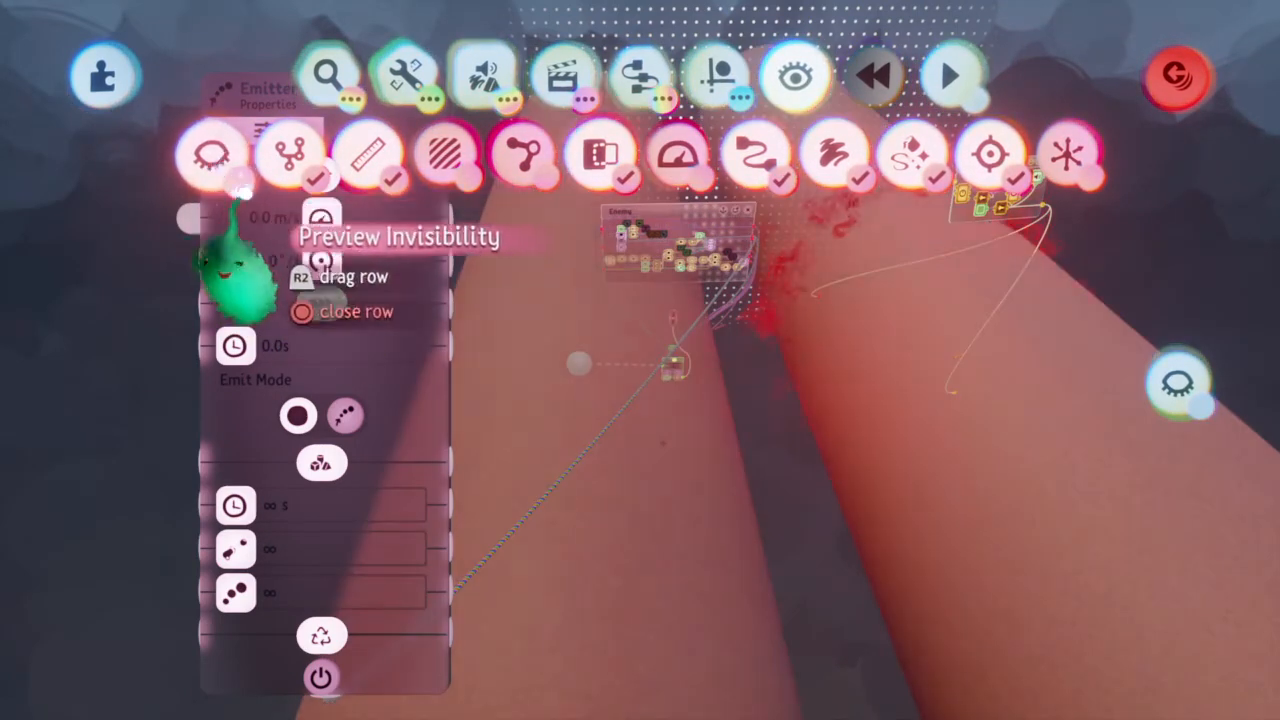
Position the Emitter's emission point at the lower end of the ship by its small microchip, aligning it from several angles
click(718, 76)
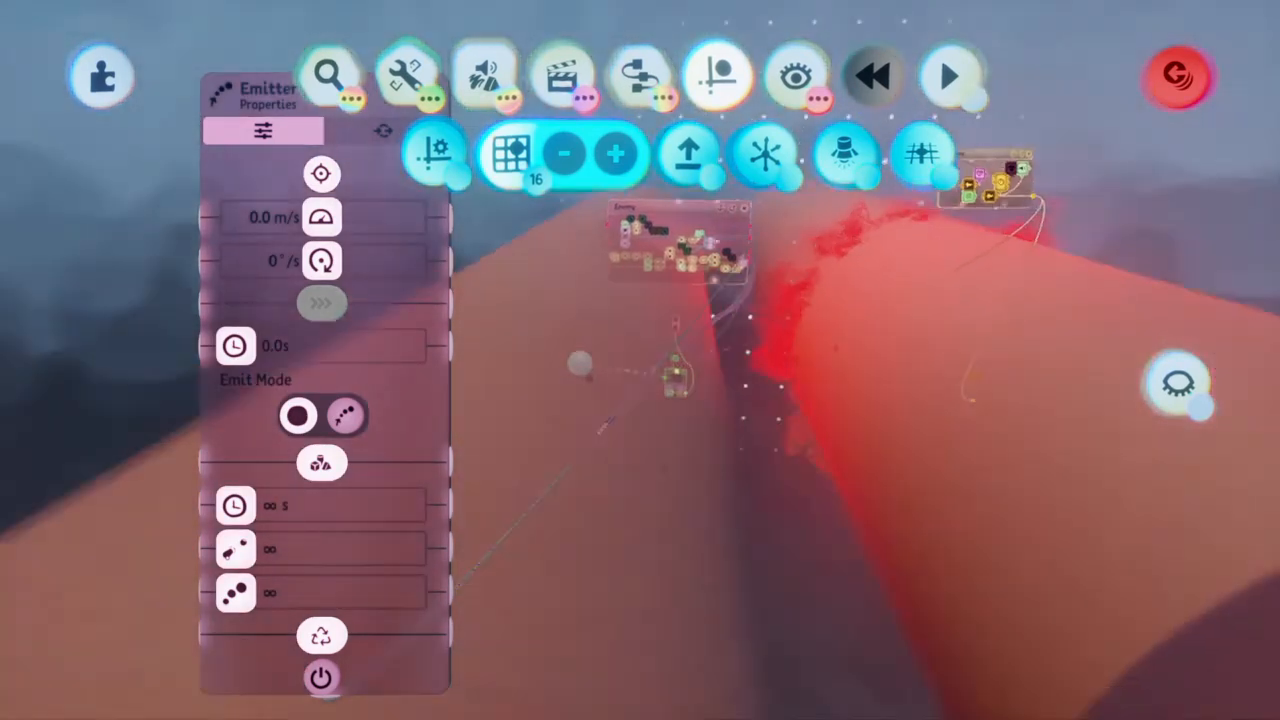
drag(579, 364, 706, 440)
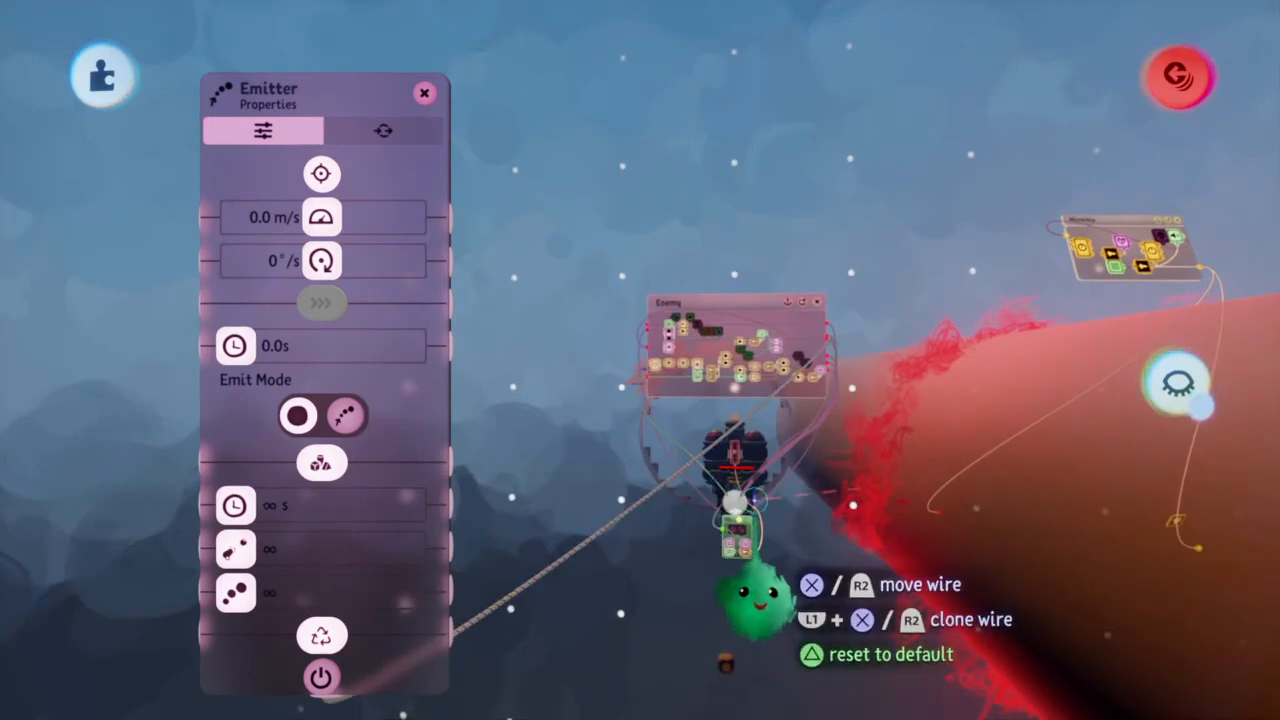
scroll(753, 598, up, 3)
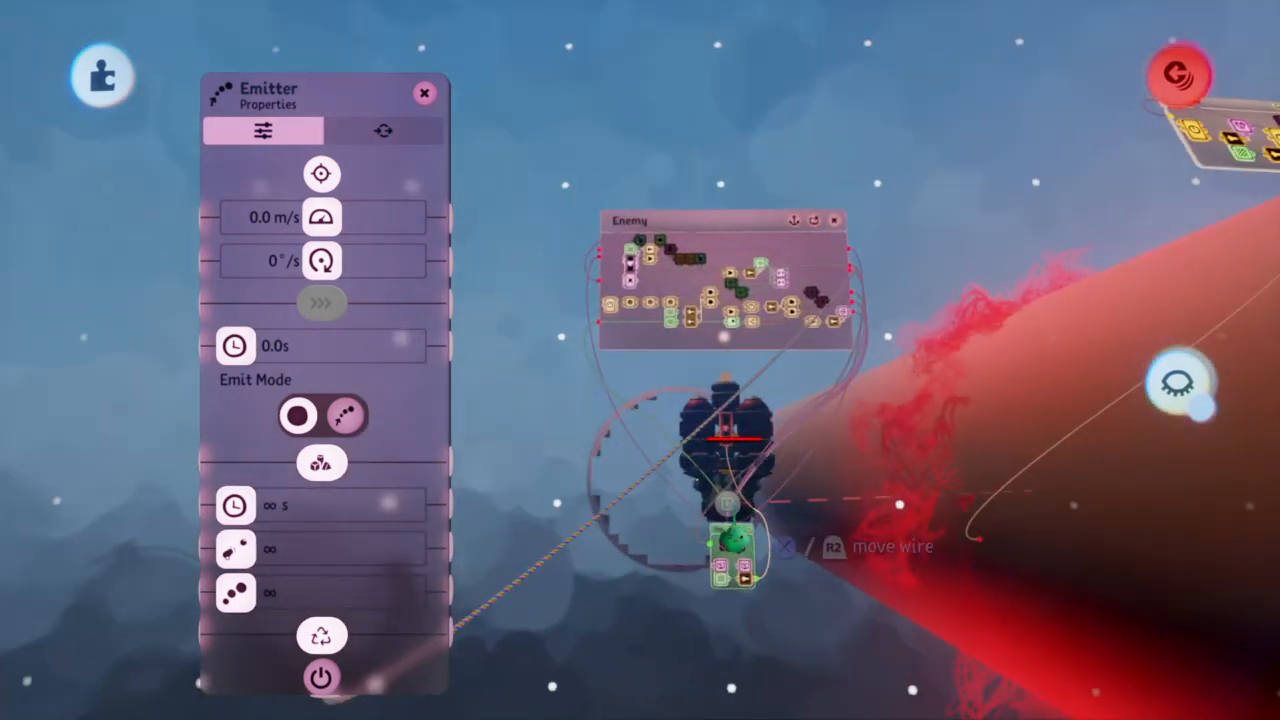
scroll(735, 560, down, 3)
mouse_move(735, 560)
middle_down()
mouse_move(650, 545)
mouse_move(735, 560)
middle_up()
scroll(735, 560, down, 5)
middle_drag(733, 505, 680, 570)
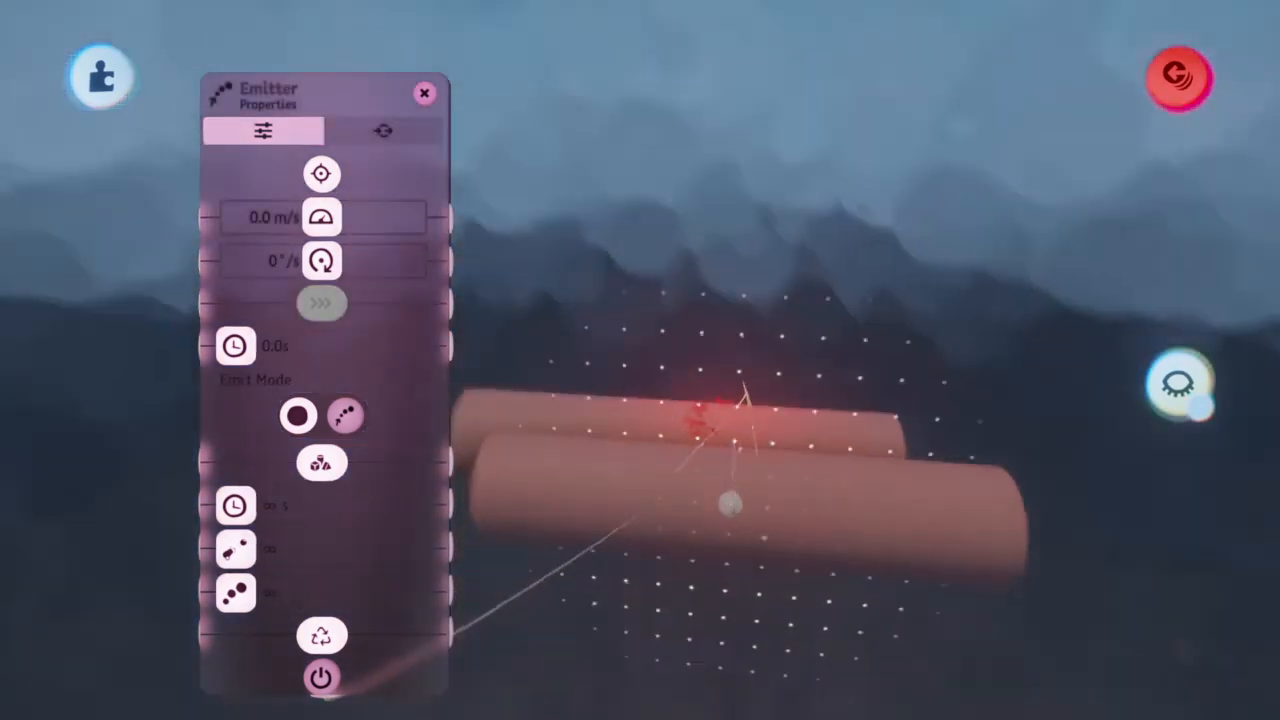
middle_drag(739, 511, 880, 510)
middle_drag(757, 487, 726, 508)
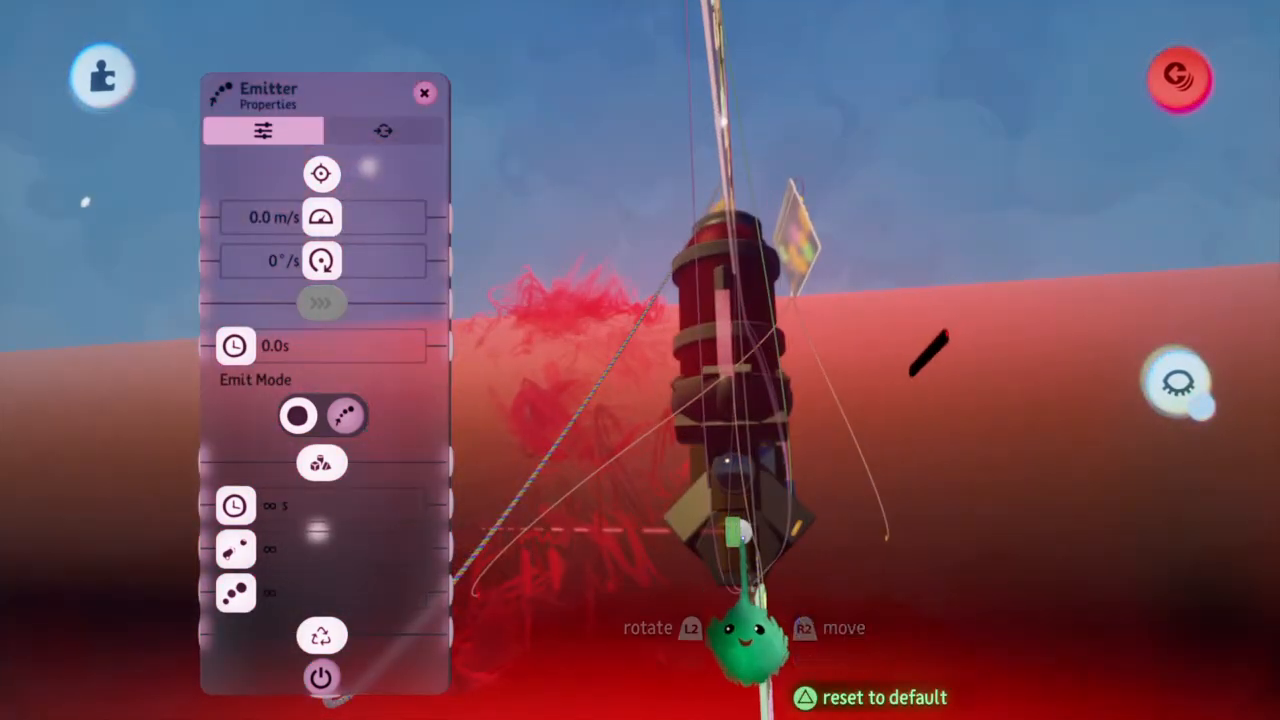
mouse_move(745, 537)
middle_down()
mouse_move(735, 549)
mouse_move(740, 516)
mouse_move(766, 555)
mouse_move(761, 578)
mouse_move(744, 570)
mouse_move(755, 548)
mouse_move(744, 541)
mouse_move(778, 590)
mouse_move(742, 544)
middle_up()
key(Escape)
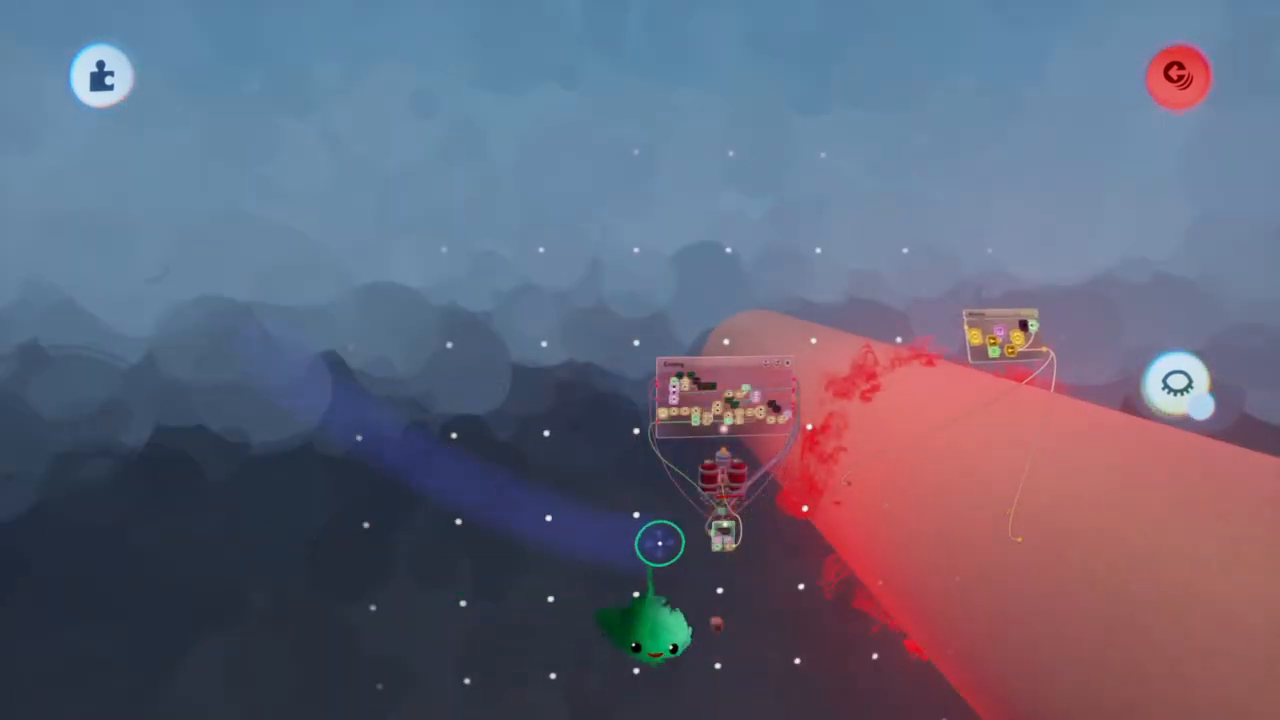
Turn on Preview Invisibility to hide the explosion's invisible tubes in the scene
scroll(720, 550, up, 5)
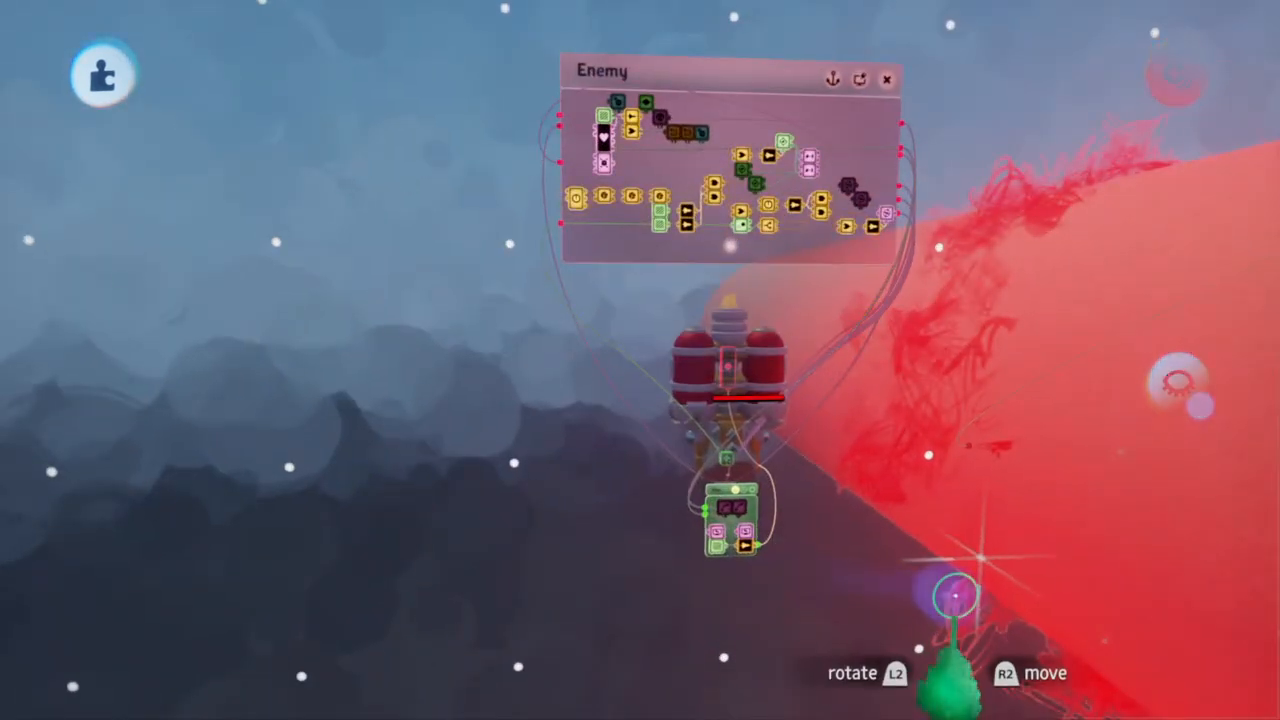
key(Tab)
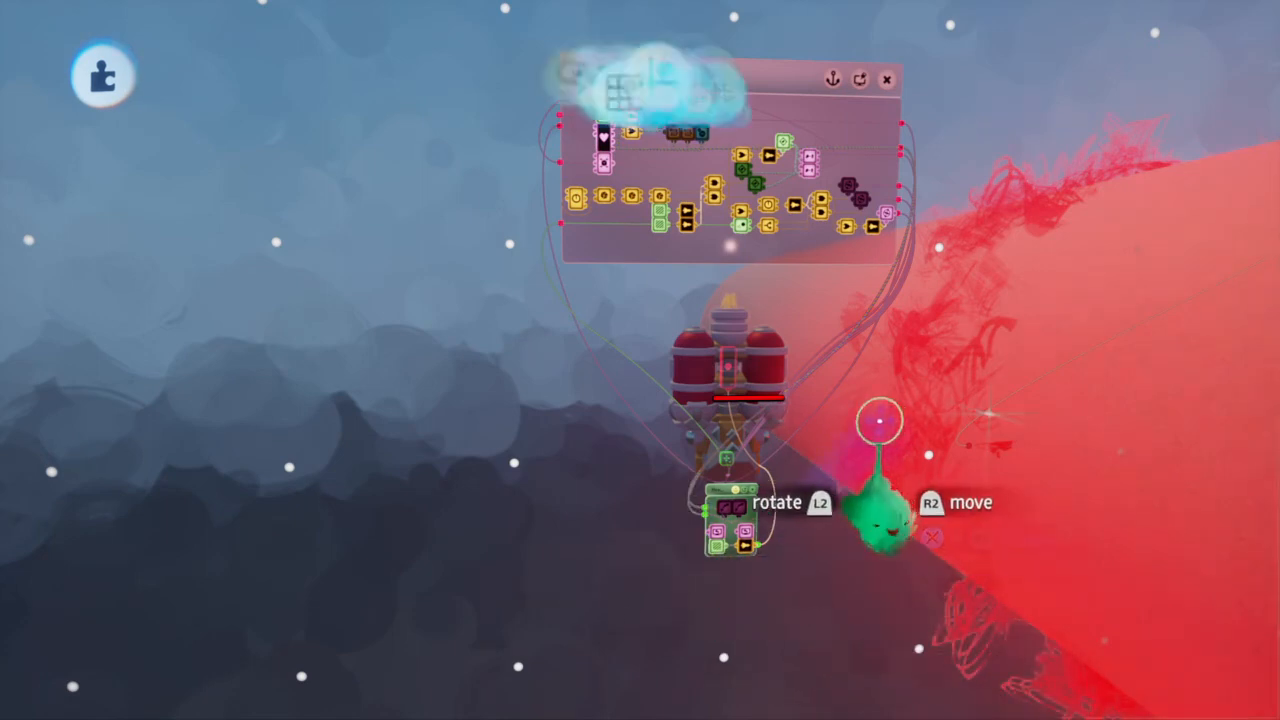
click(640, 76)
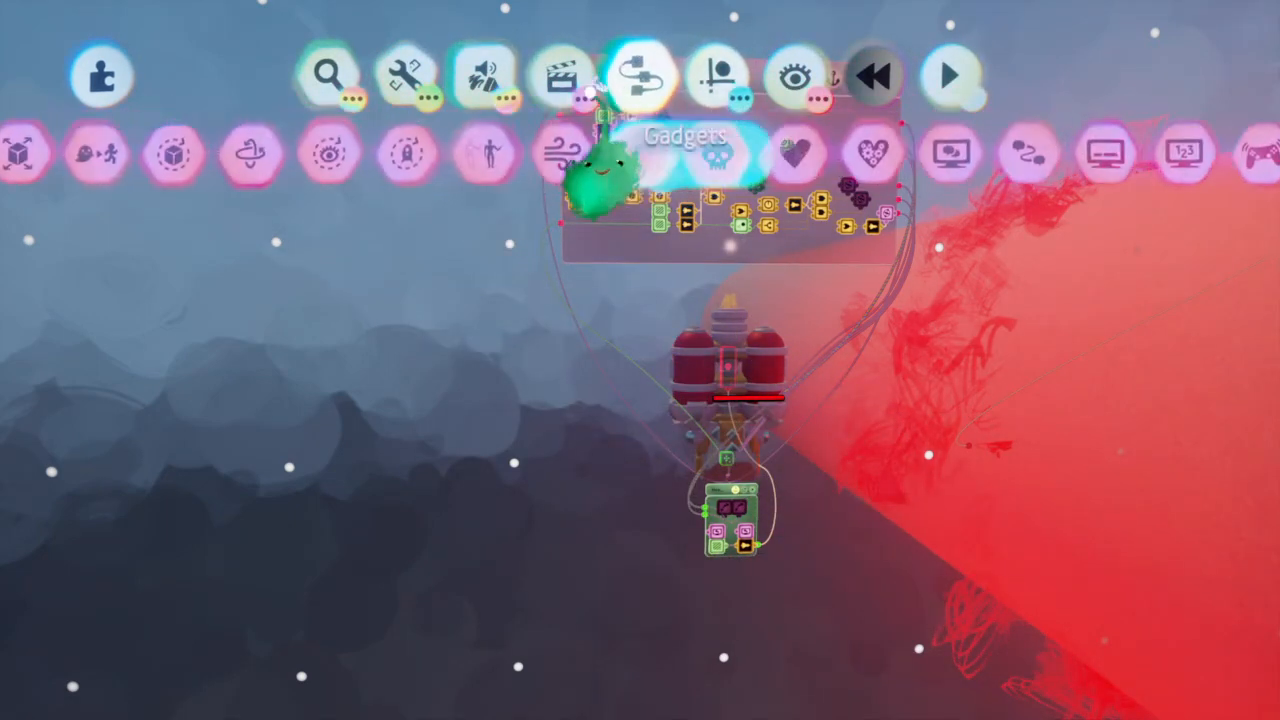
click(792, 74)
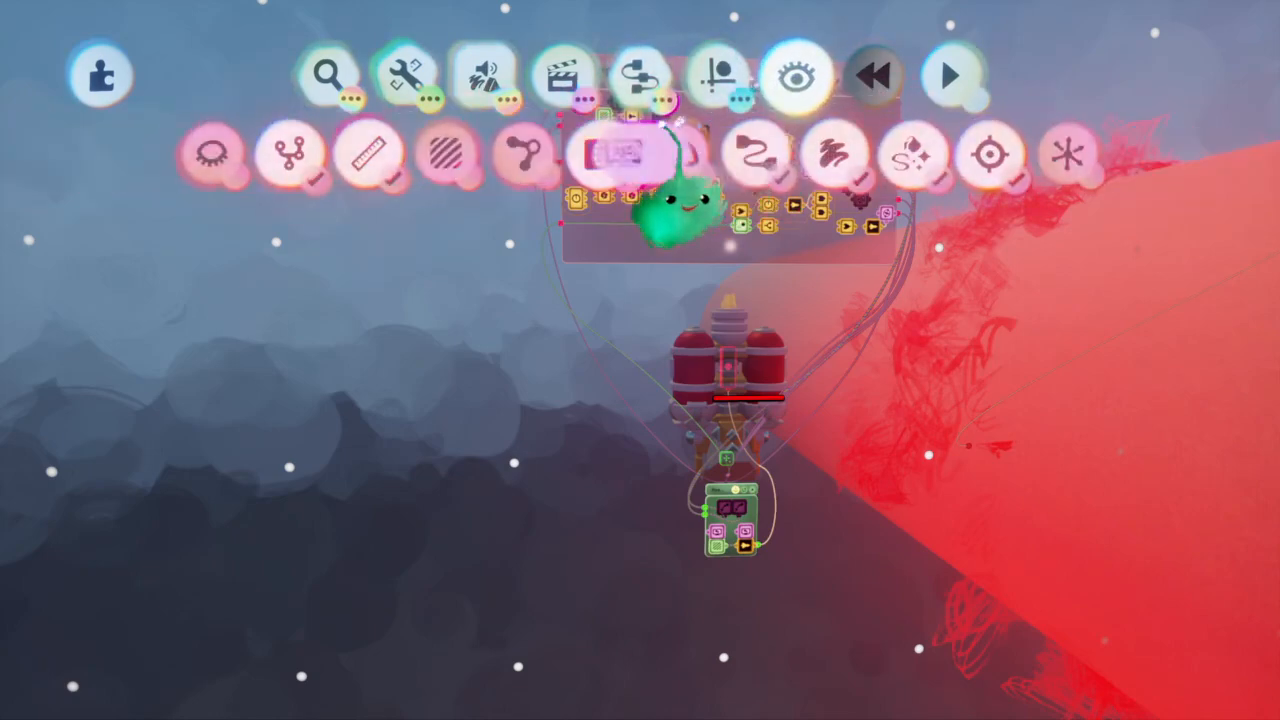
click(214, 154)
key(Tab)
middle_drag(588, 367, 931, 433)
scroll(822, 368, down, 8)
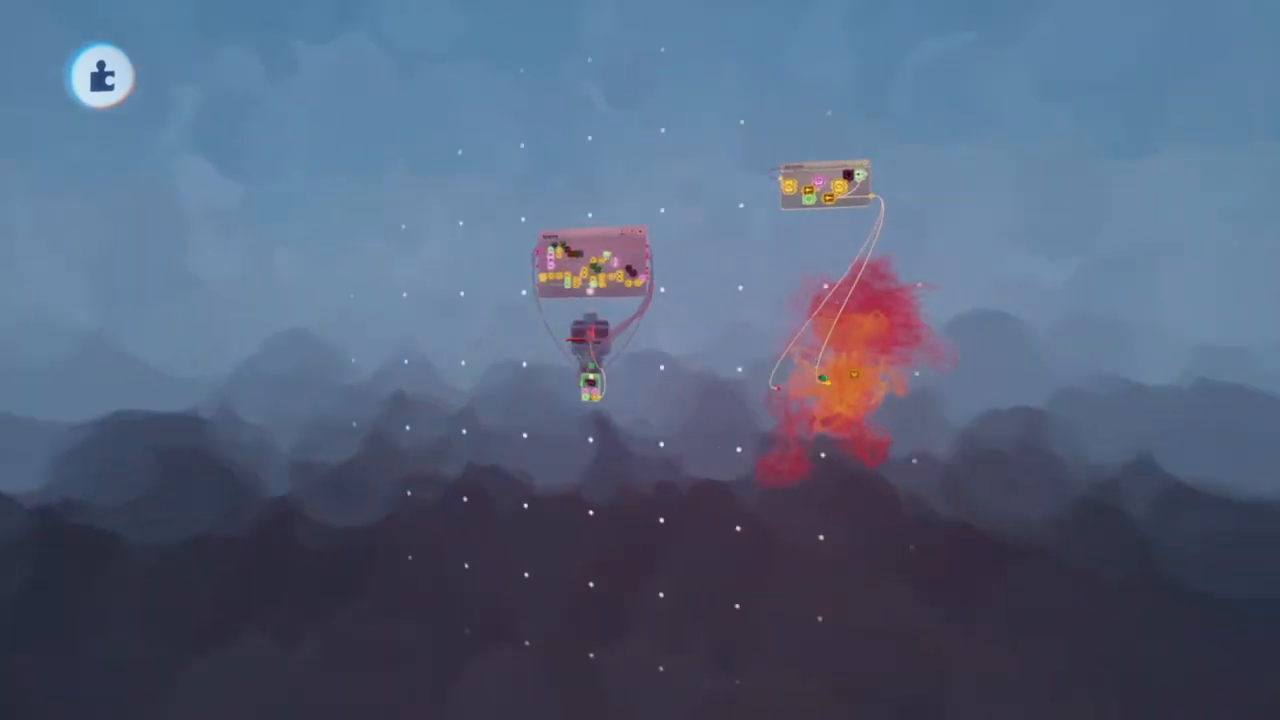
Try moving the Enemy Bullet Heavy explosion and closing the ship's small microchip, undoing these changes
drag(822, 372, 780, 402)
key(ctrl+z)
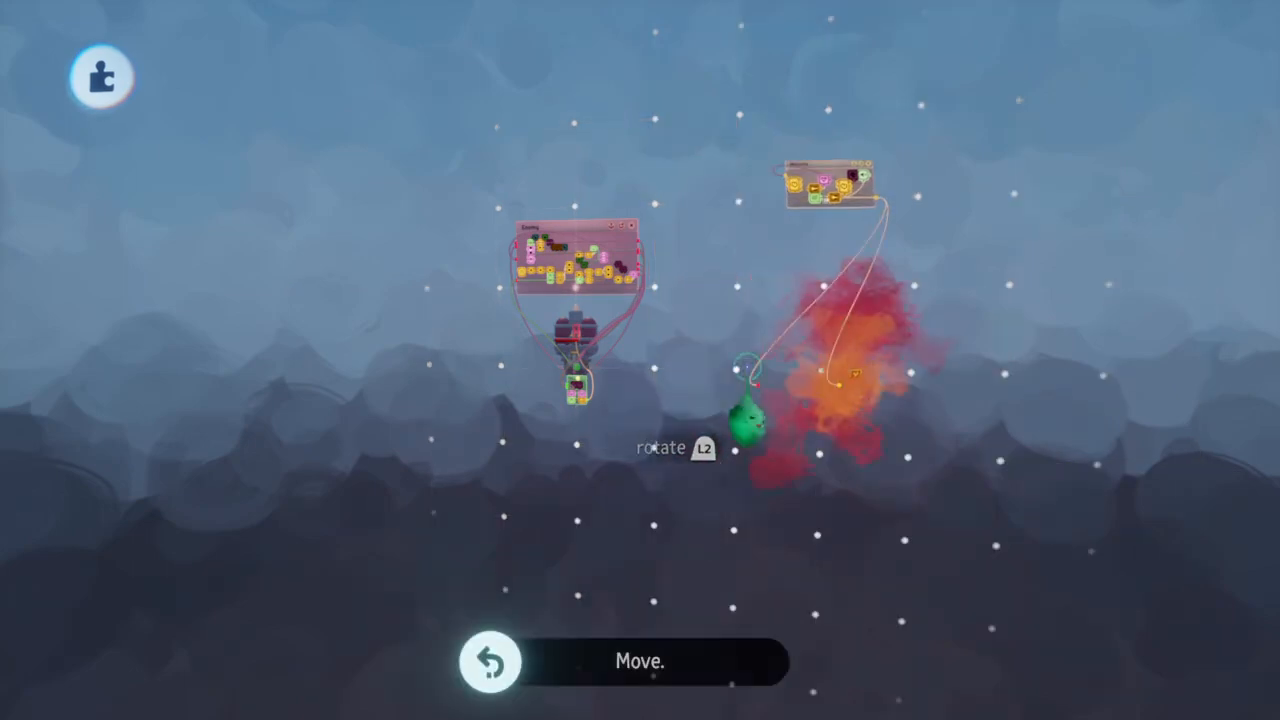
scroll(578, 403, up, 5)
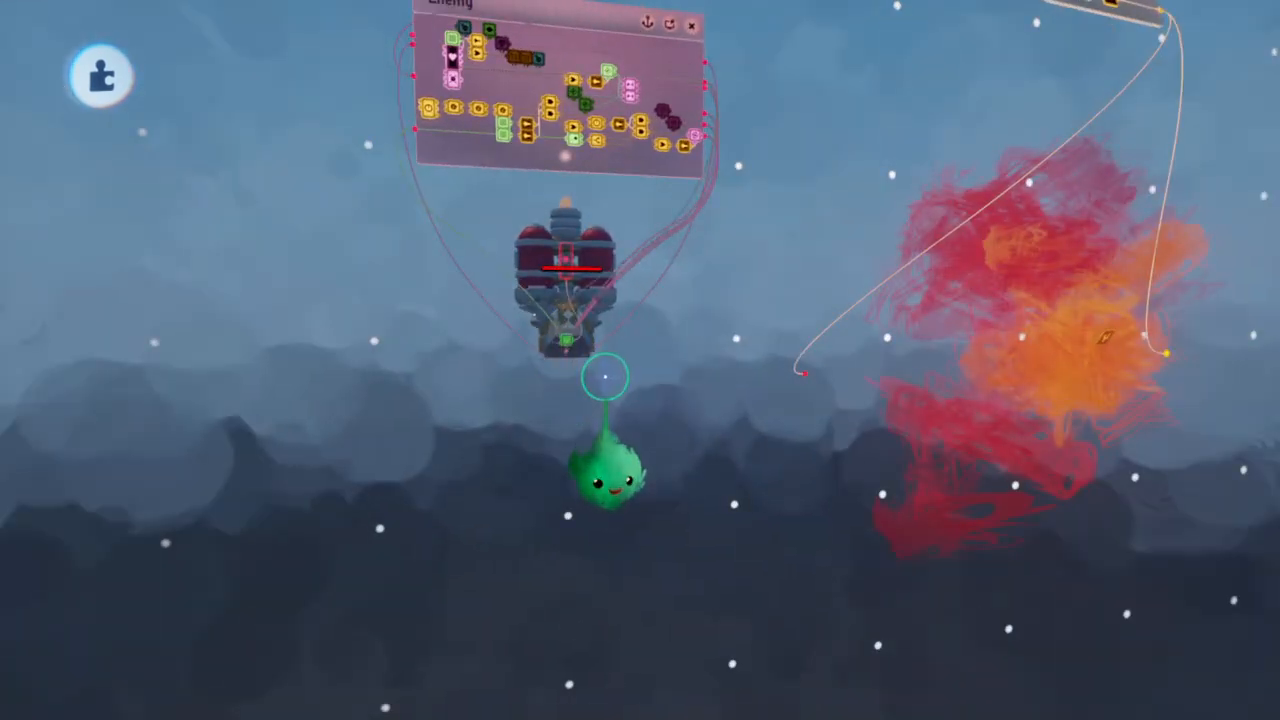
middle_drag(605, 377, 472, 491)
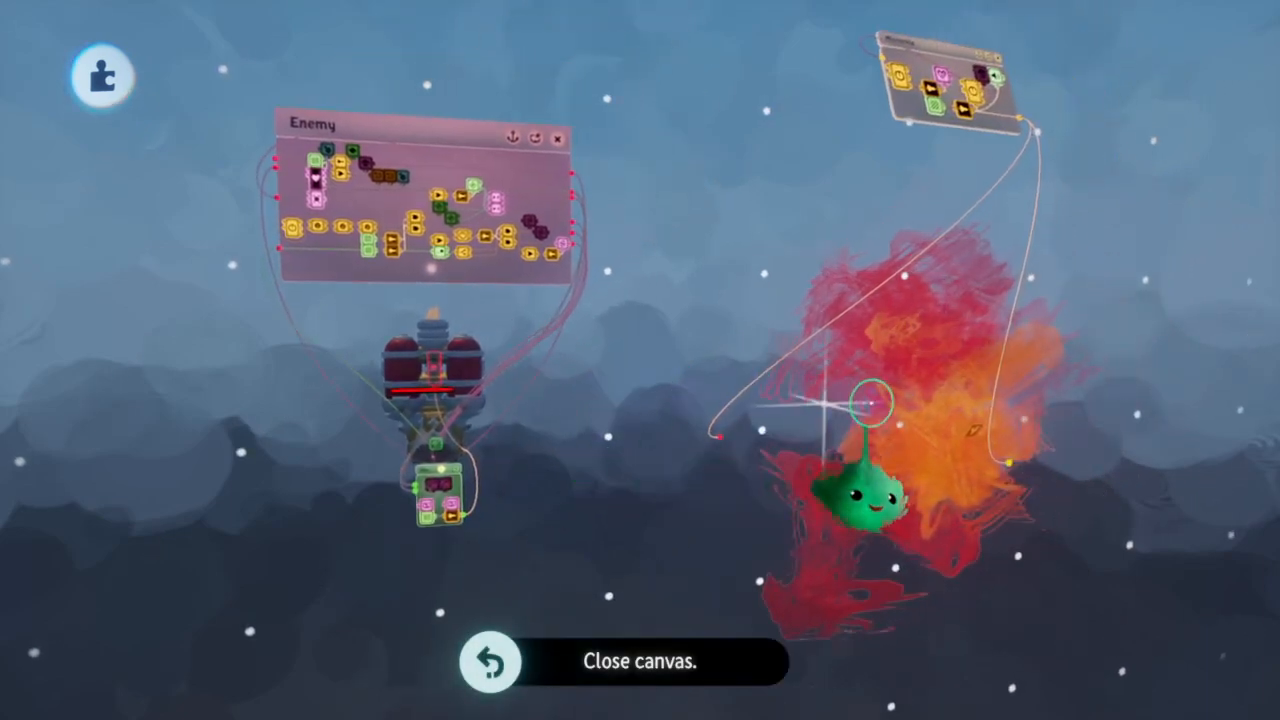
scroll(901, 403, down, 5)
drag(897, 412, 971, 437)
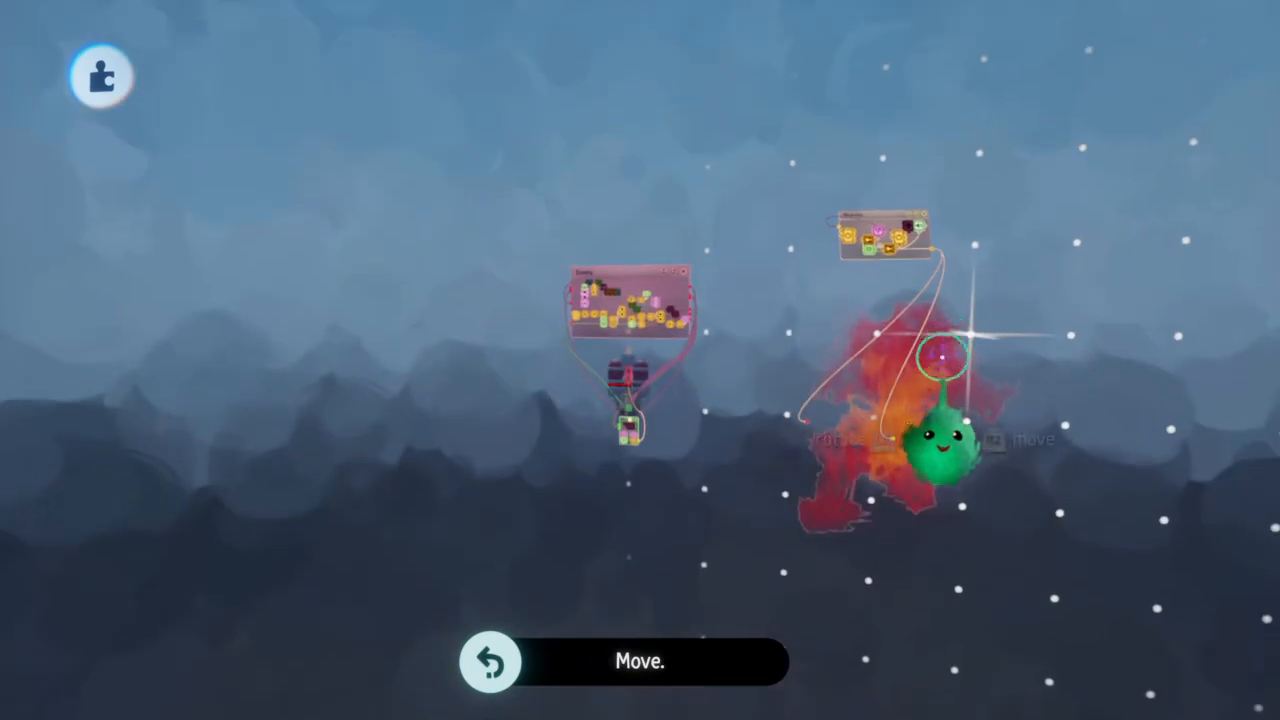
Check the Enemy Bullet Heavy group's physical properties and delete the original from the scene
click(940, 373)
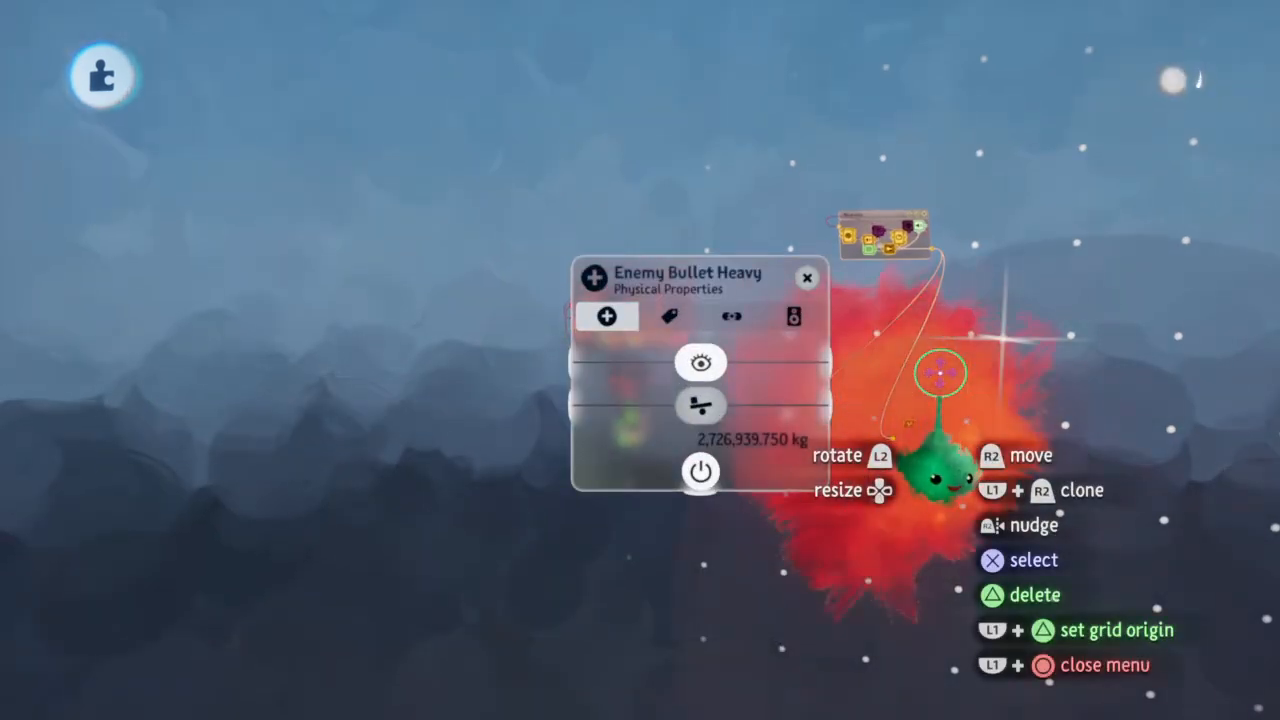
key(Escape)
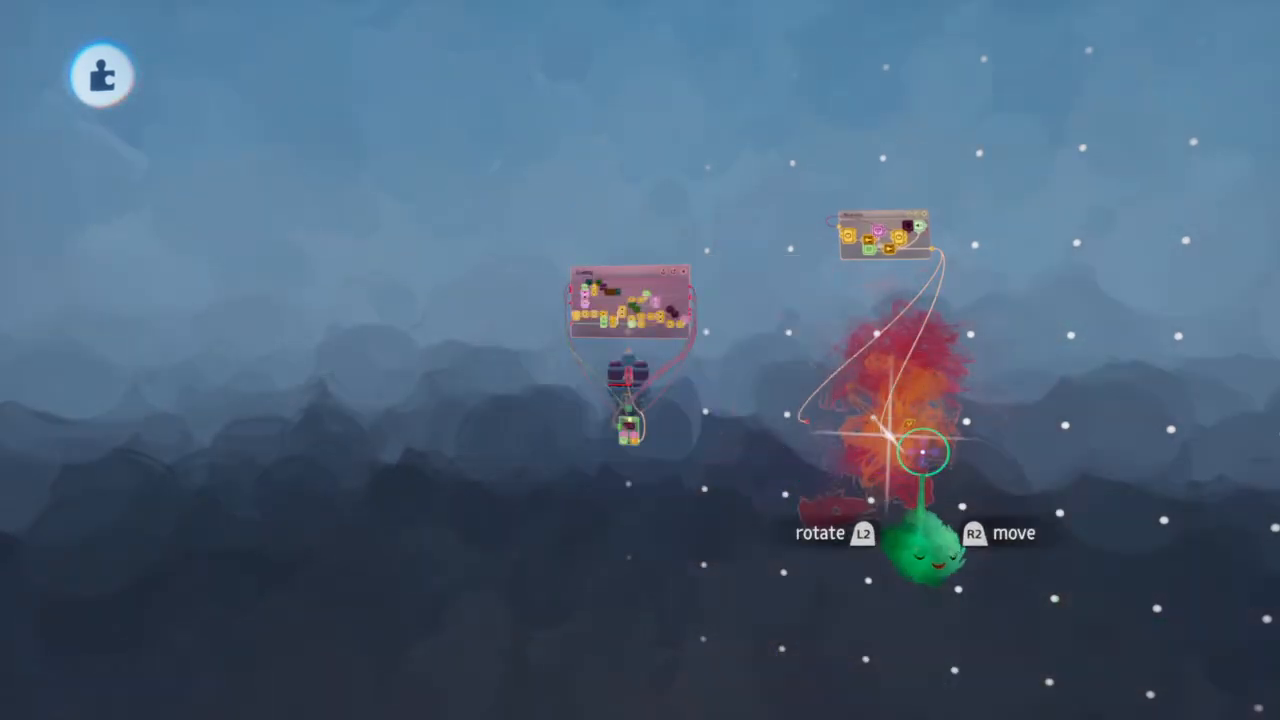
key(Delete)
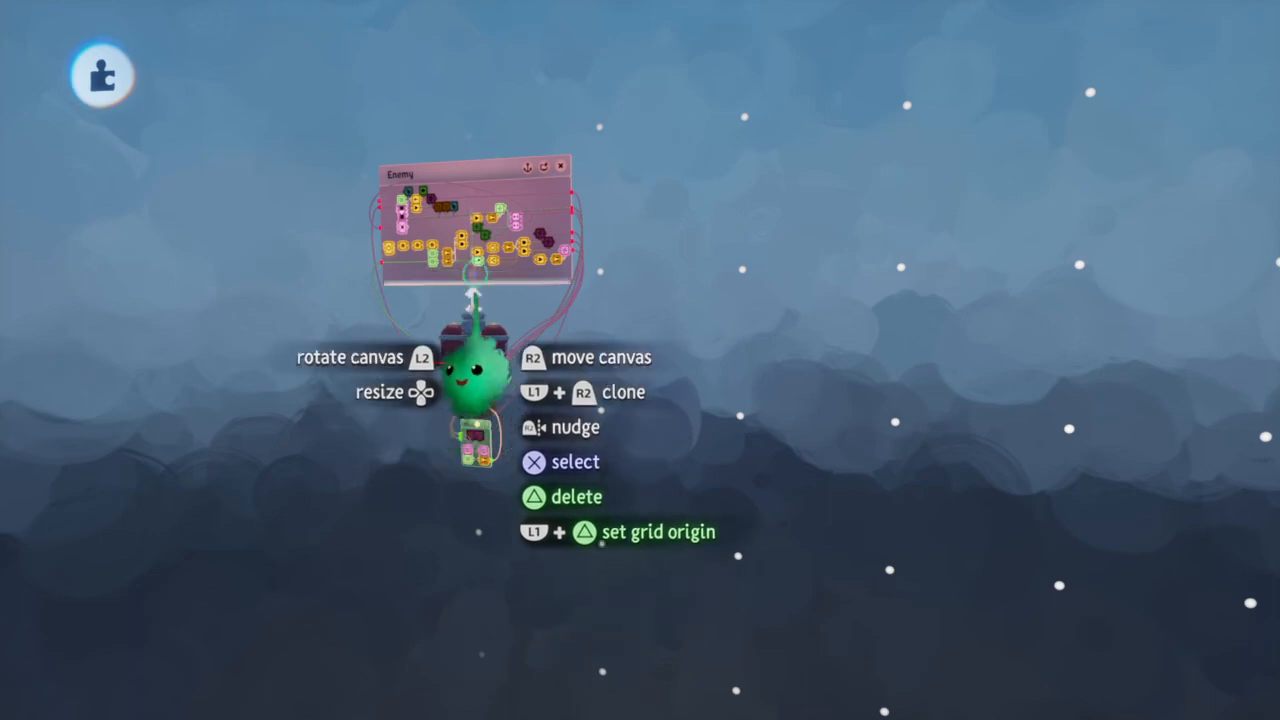
Examine the Trigger Zones and surrounding logic in the Enemy microchip and the ship's small microchip
scroll(469, 168, up, 5)
scroll(469, 200, up, 3)
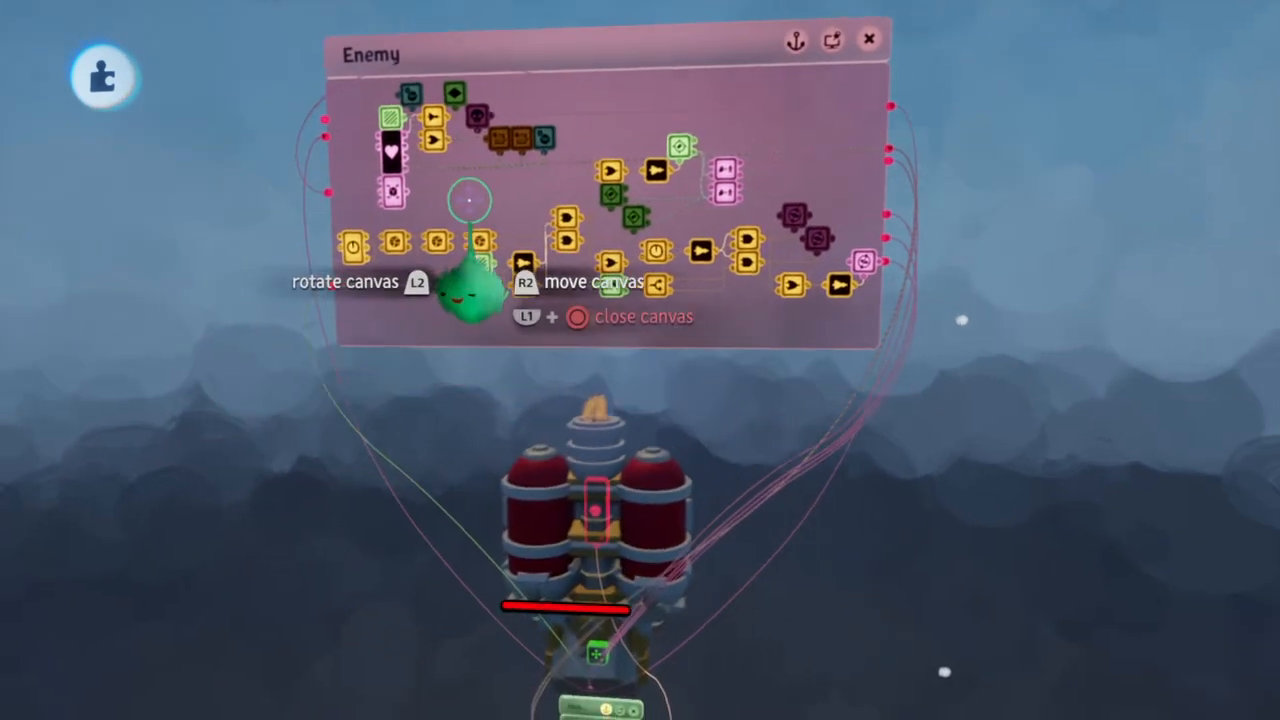
scroll(477, 200, up, 4)
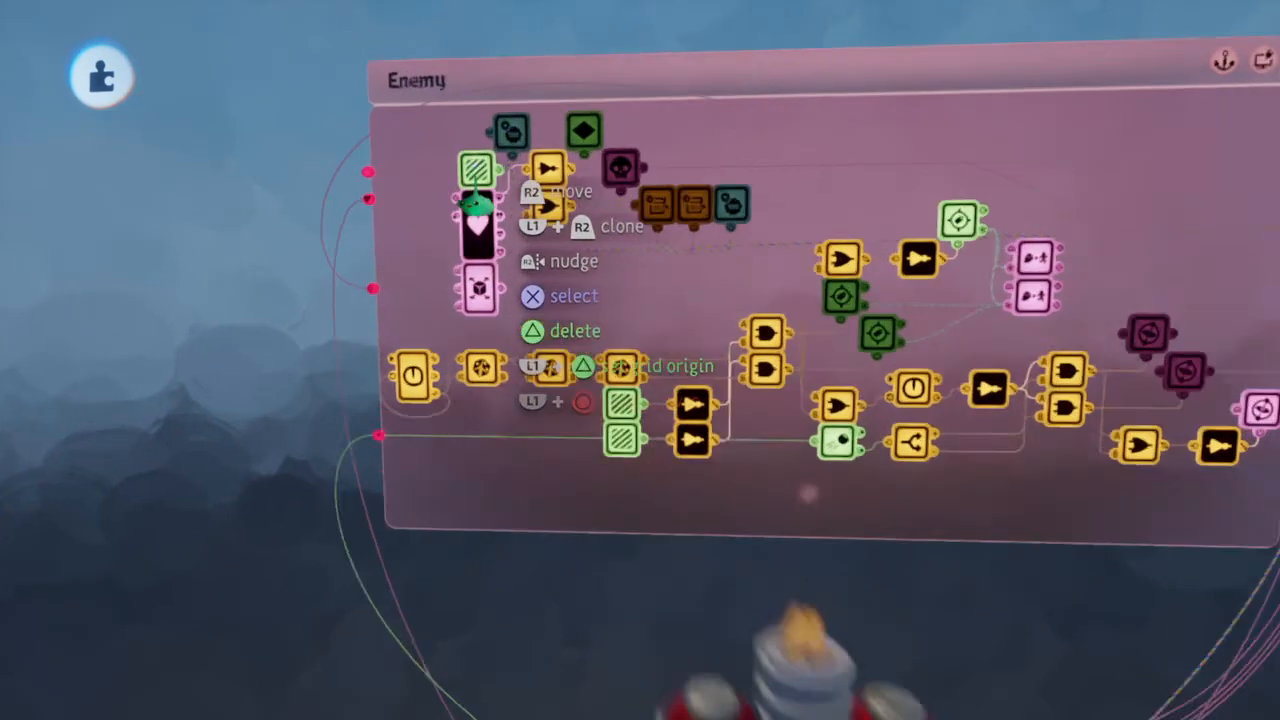
drag(473, 83, 469, 98)
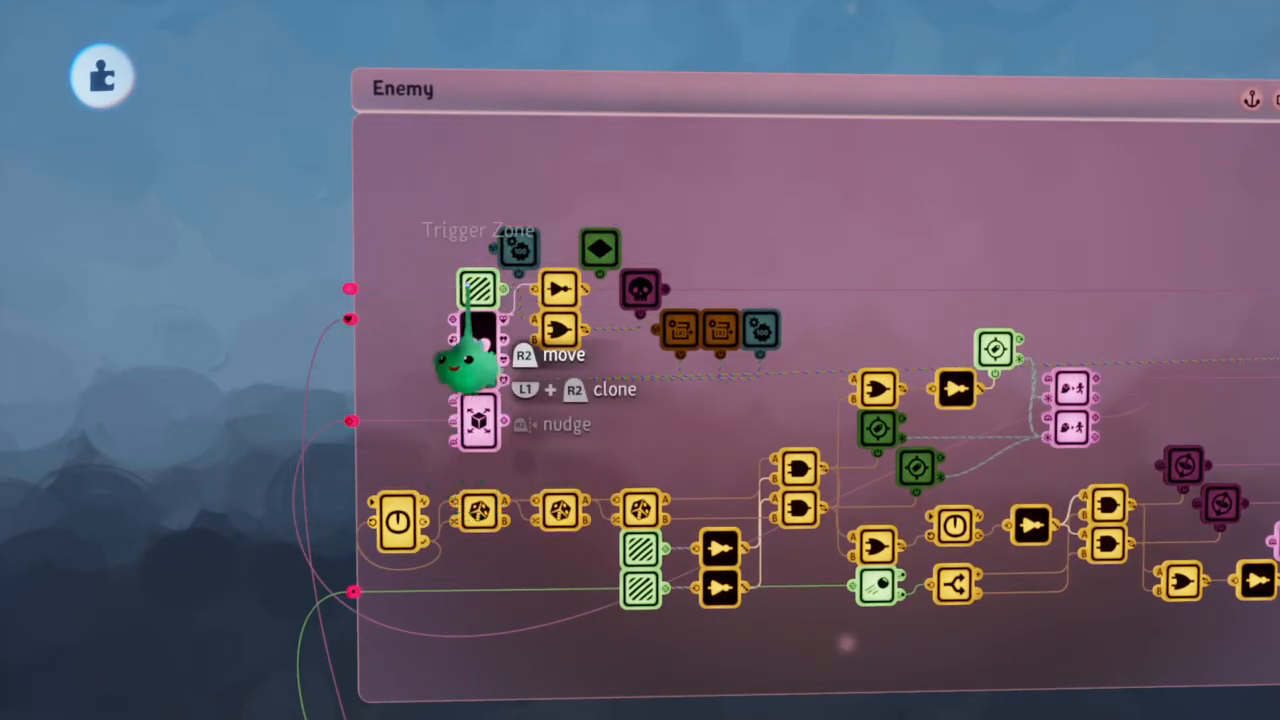
scroll(465, 366, up, 3)
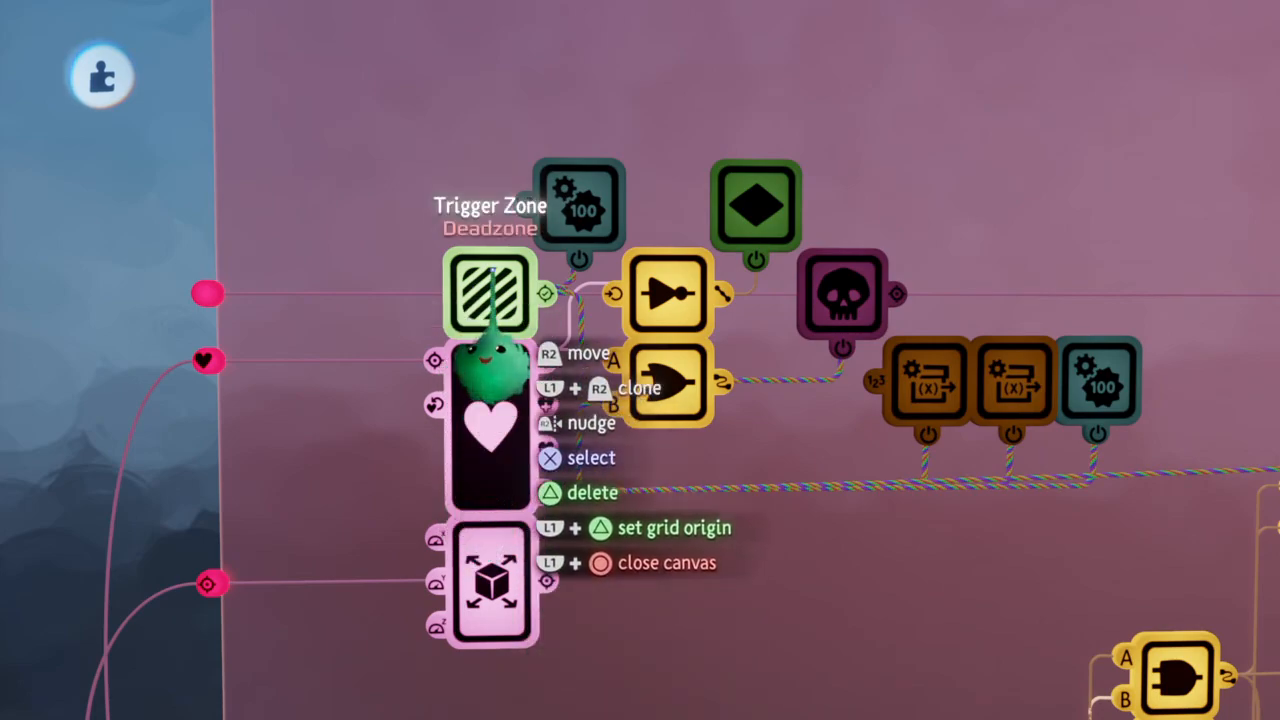
scroll(491, 270, down, 5)
middle_drag(491, 305, 667, 507)
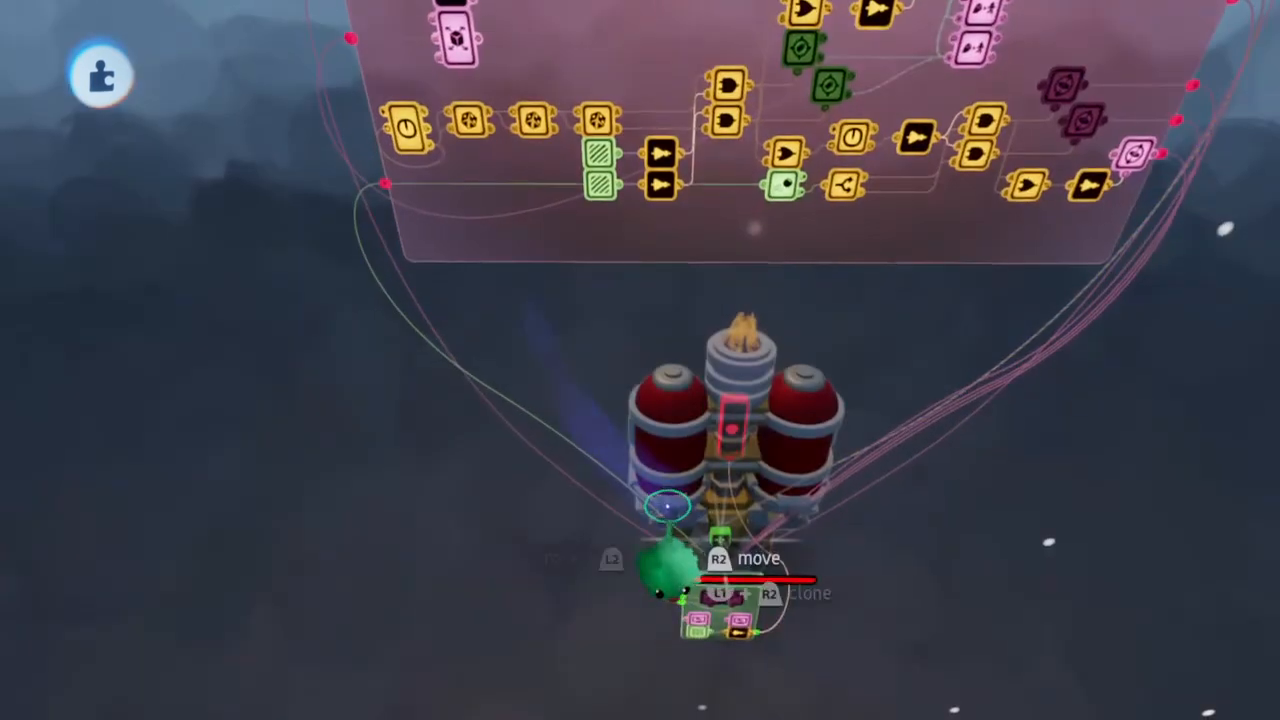
scroll(725, 625, up, 5)
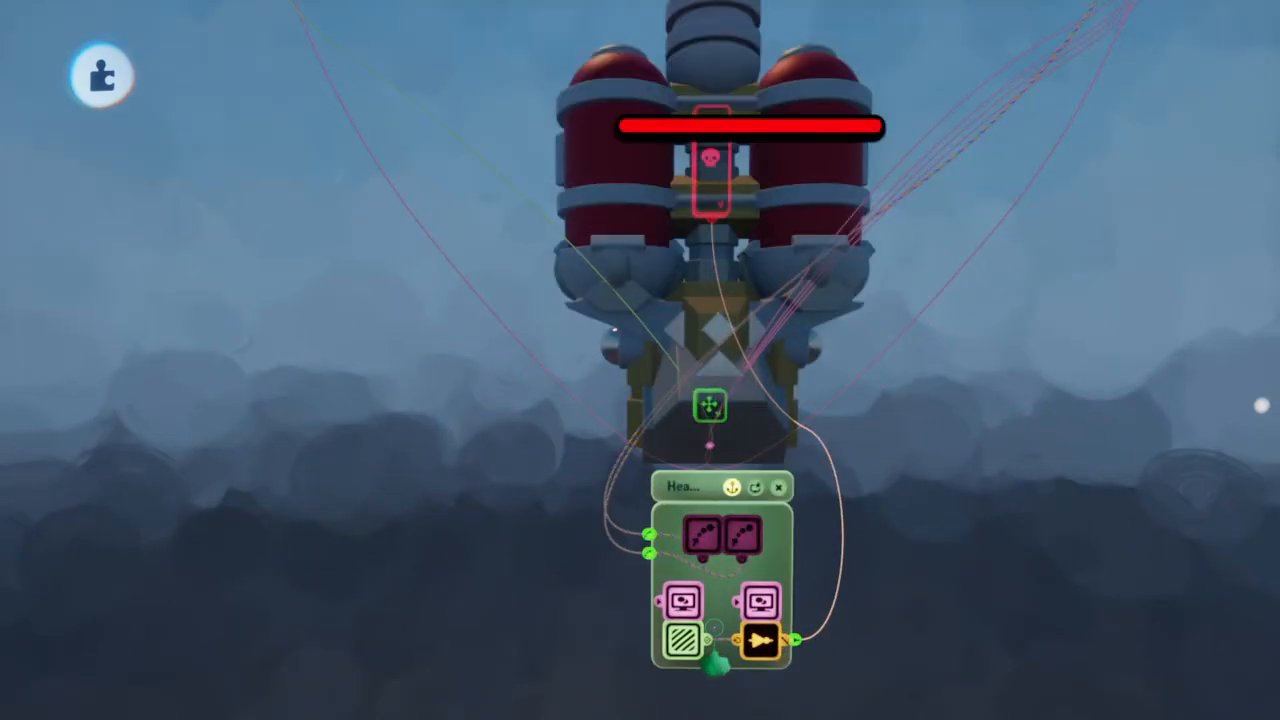
scroll(683, 607, down, 5)
middle_drag(682, 612, 588, 380)
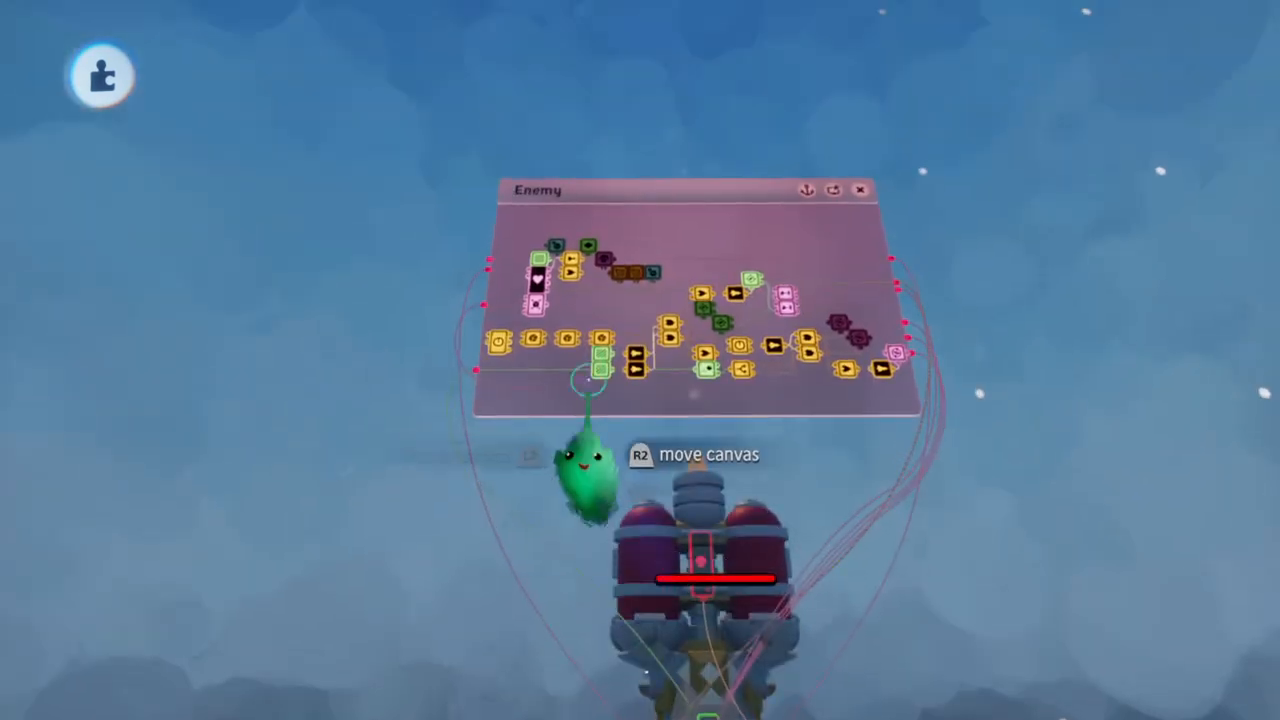
Clone the Deadzone Trigger Zone directly above the original in the Enemy microchip and set the clone to detect Player
scroll(535, 345, up, 5)
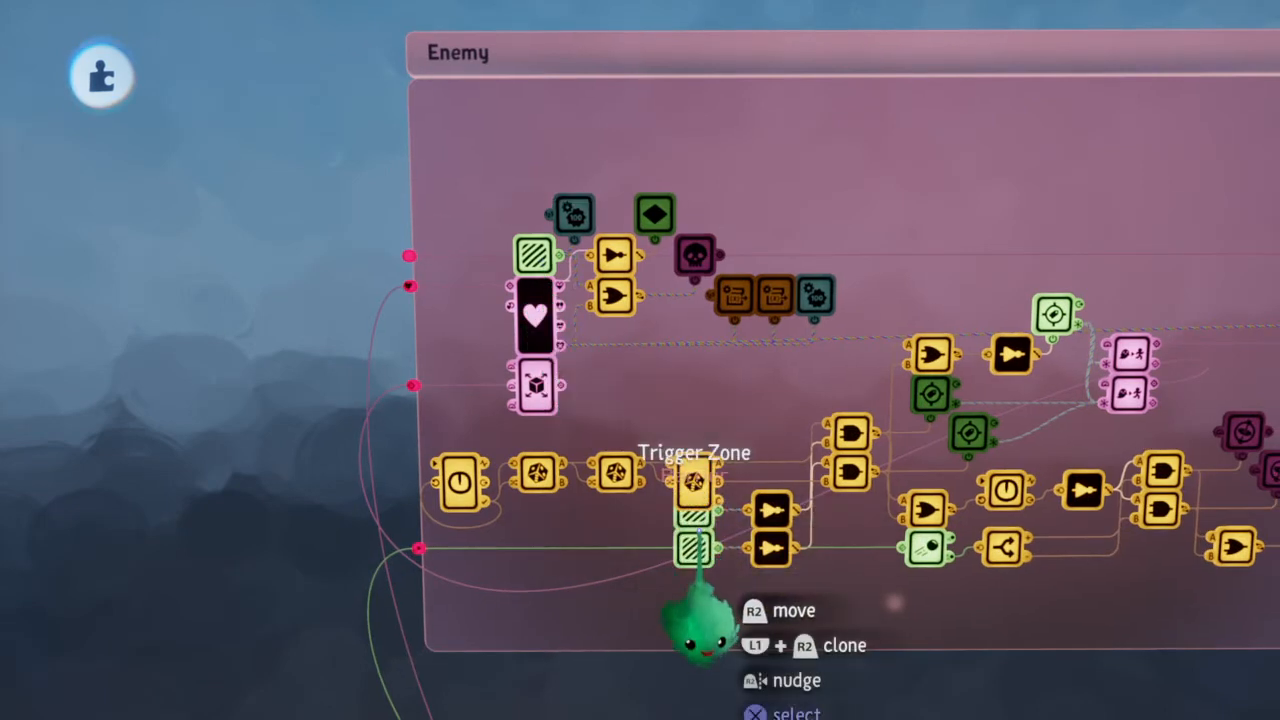
drag(537, 258, 528, 240)
click(530, 236)
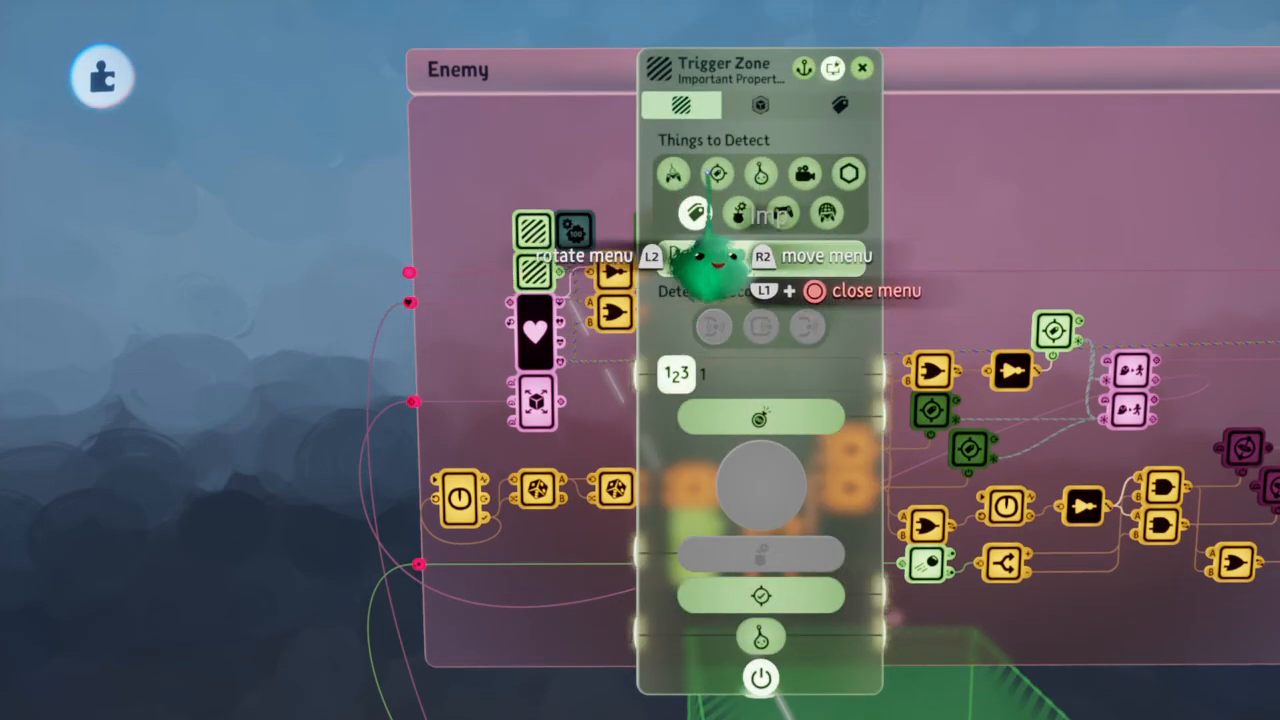
click(716, 256)
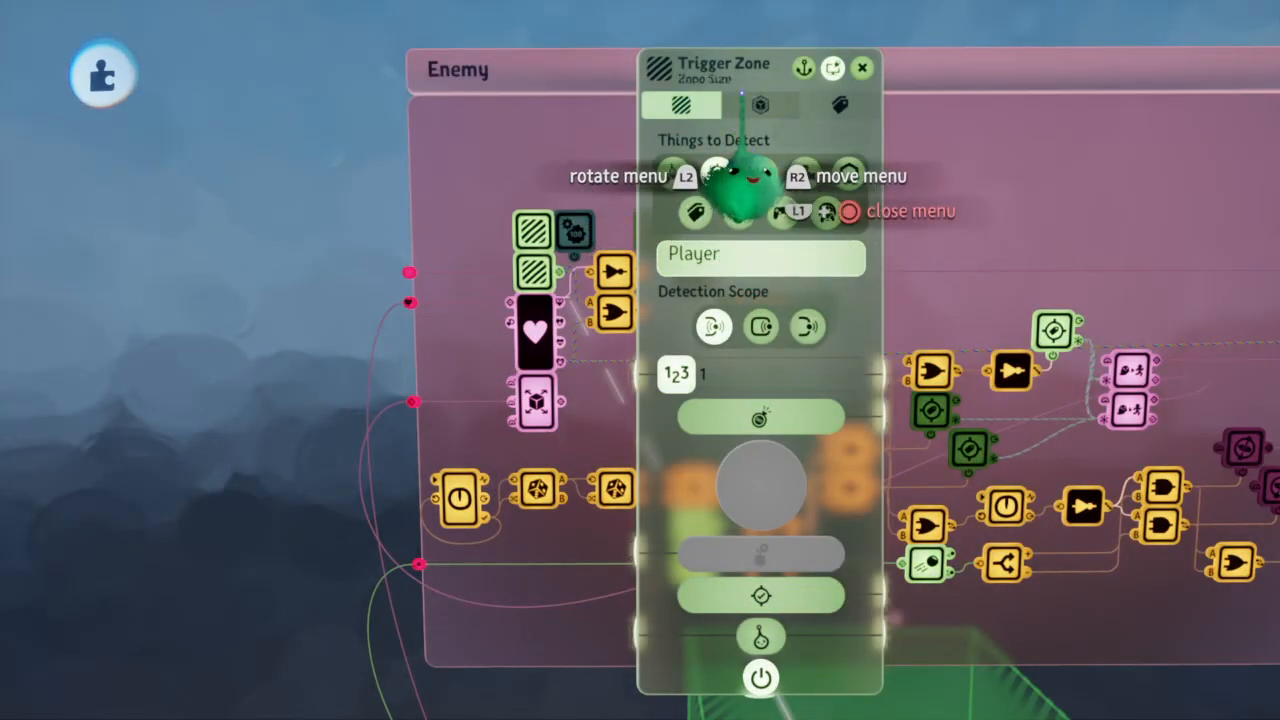
Set the cloned Trigger Zone's shape to a cylinder and undo the stray move of the Enemy object
click(774, 106)
click(760, 173)
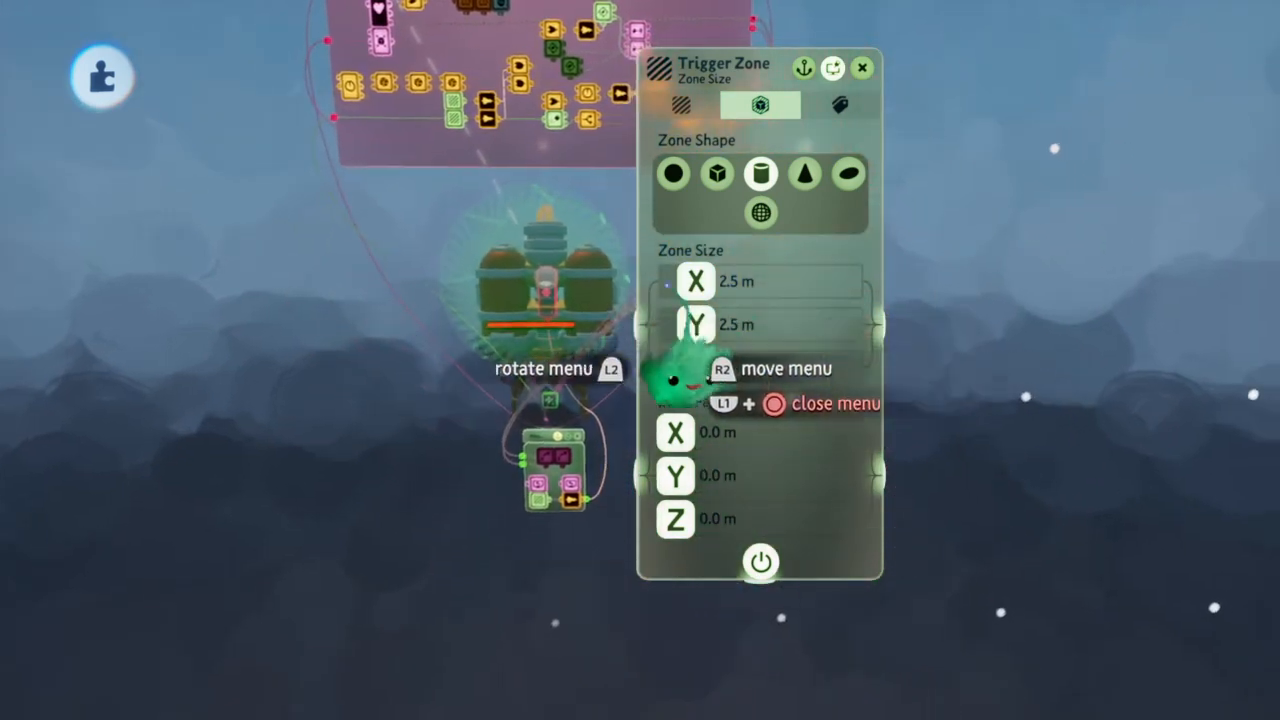
mouse_move(600, 68)
click(712, 80)
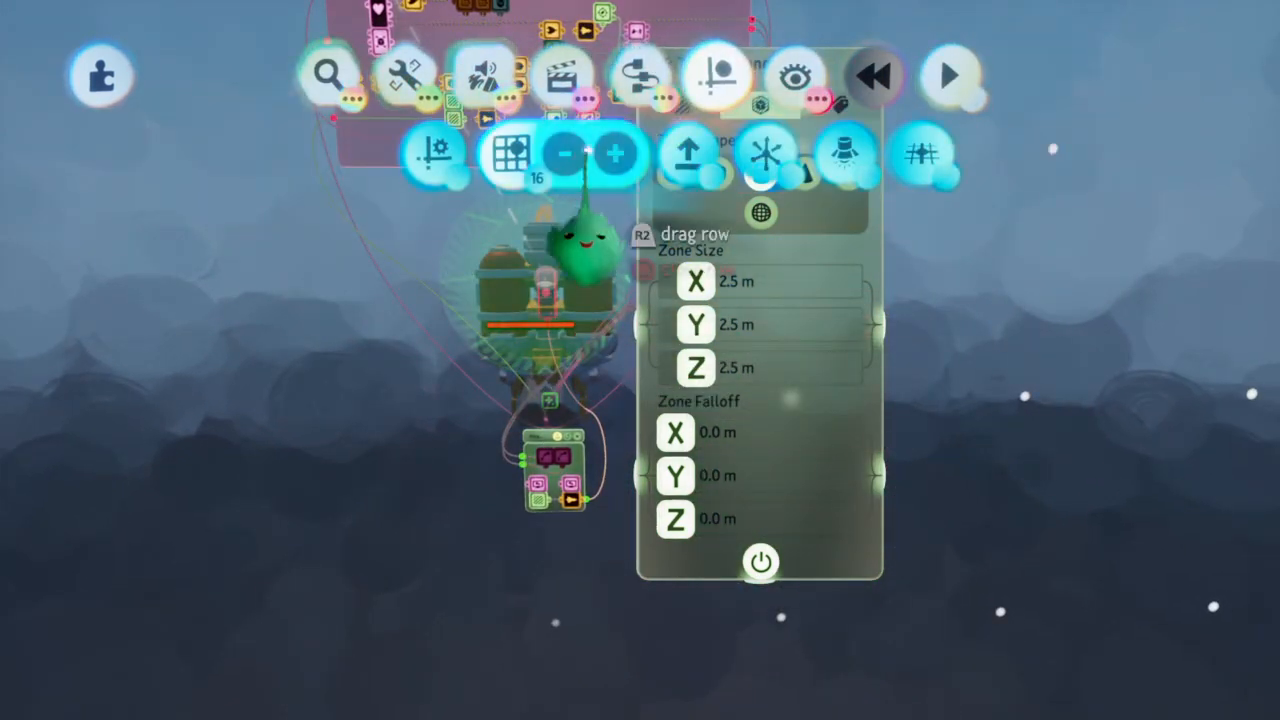
drag(551, 318, 549, 322)
key(ctrl+z)
Enlarge the cylindrical zone around the enemy ship to 12.0 m on X, Y and Z
scroll(548, 310, down, 3)
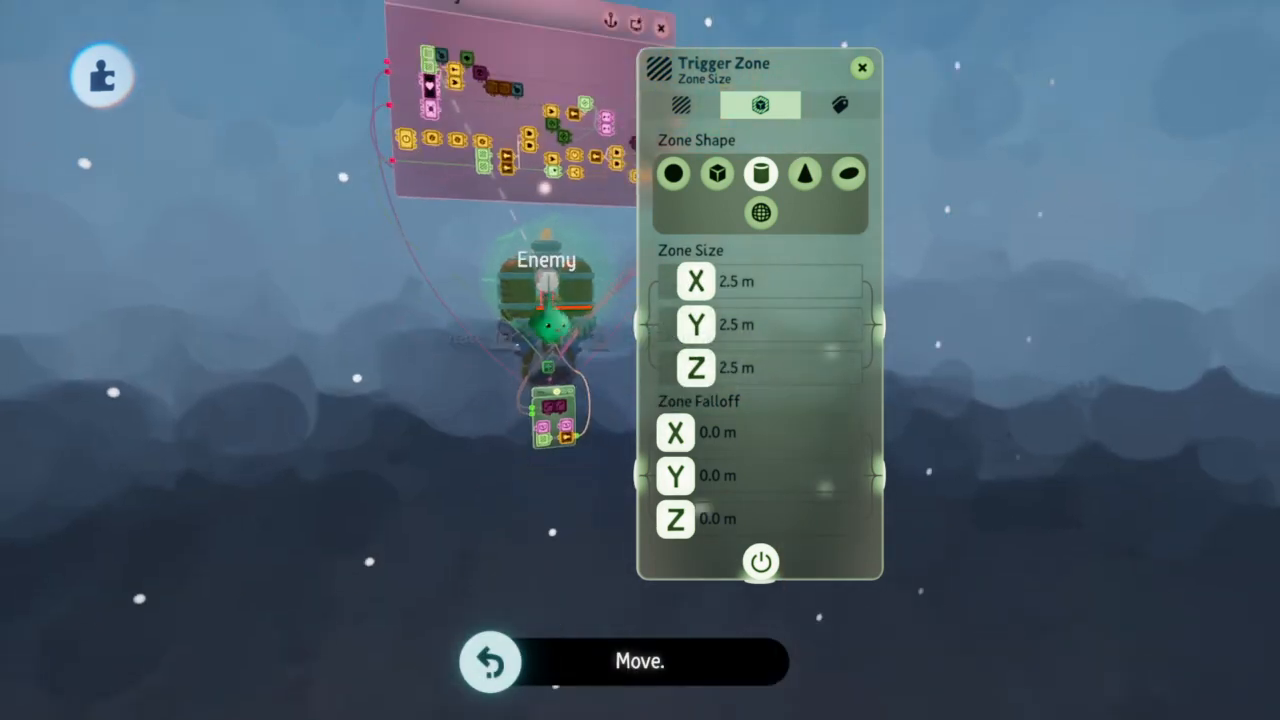
drag(548, 284, 546, 190)
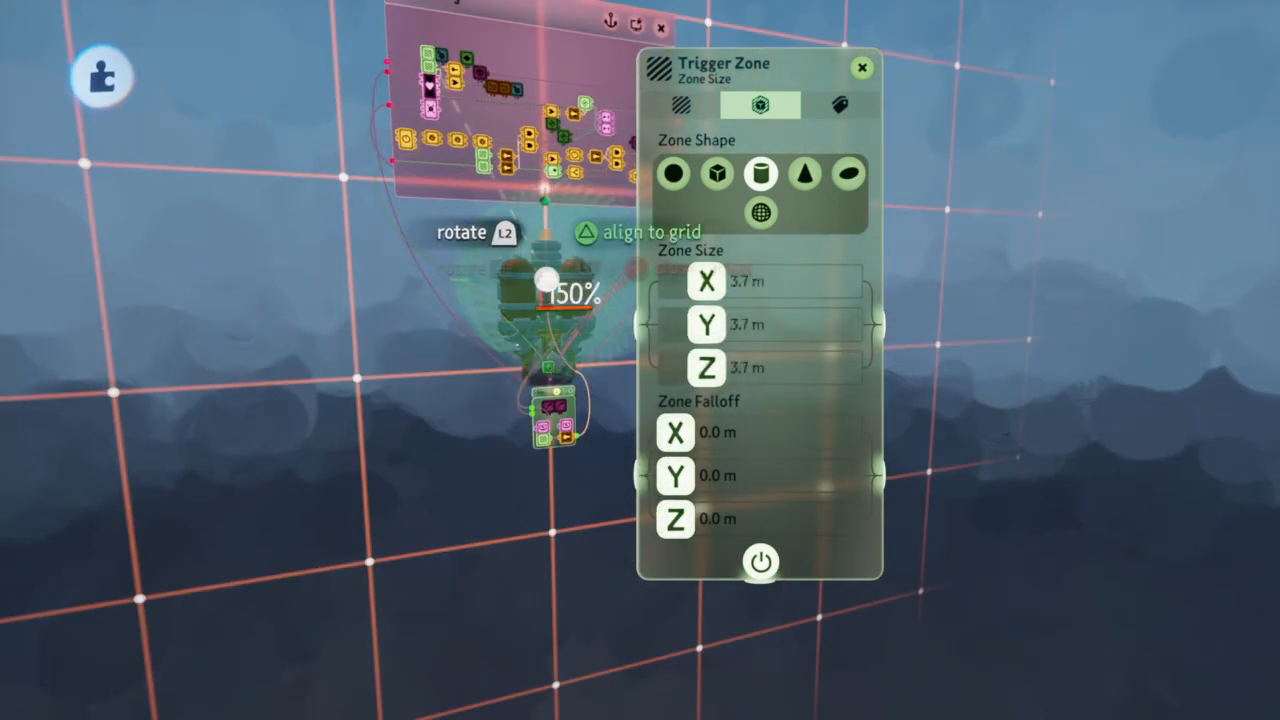
key(Up)
drag(546, 279, 545, 245)
scroll(545, 262, down, 3)
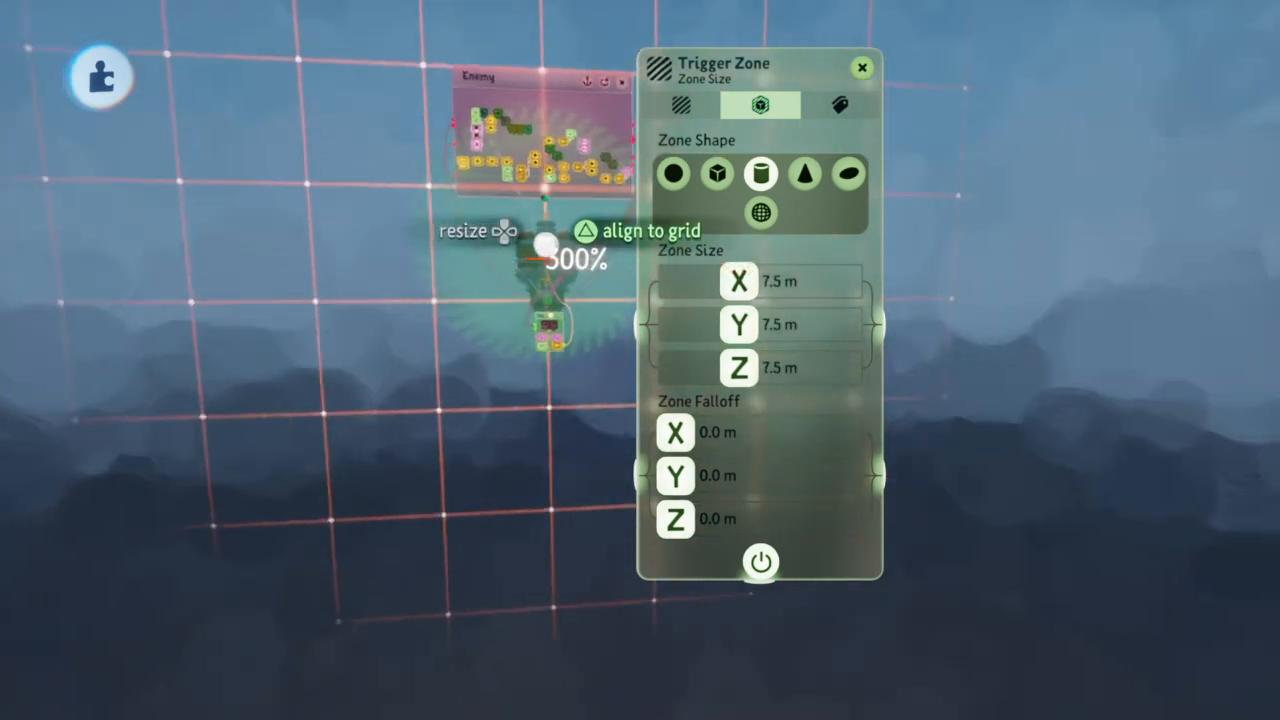
middle_drag(545, 245, 546, 246)
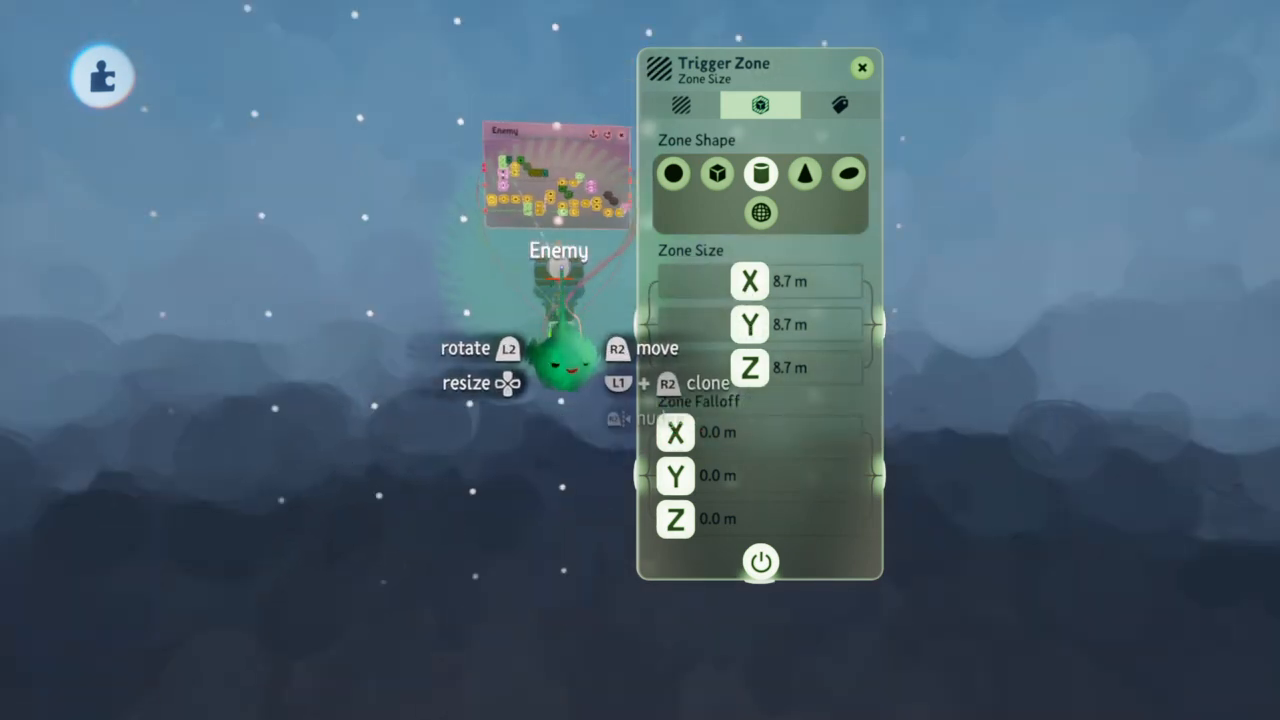
key(Up)
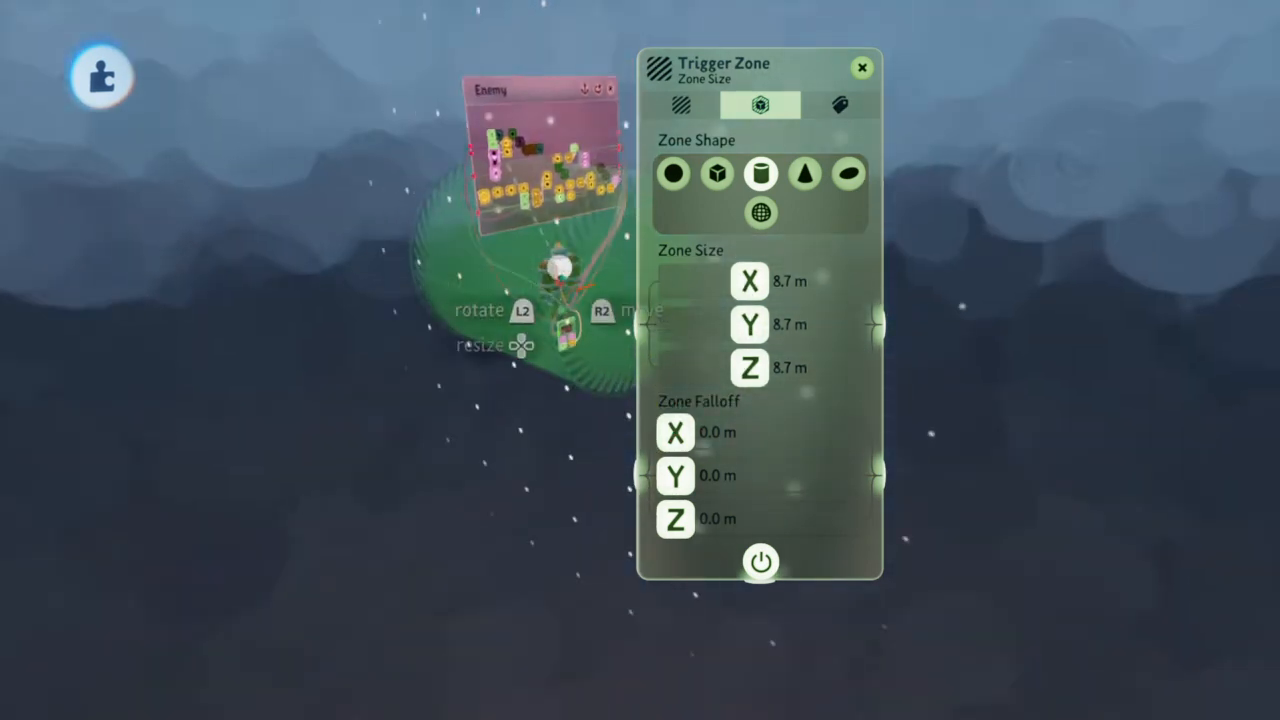
key(ctrl+z)
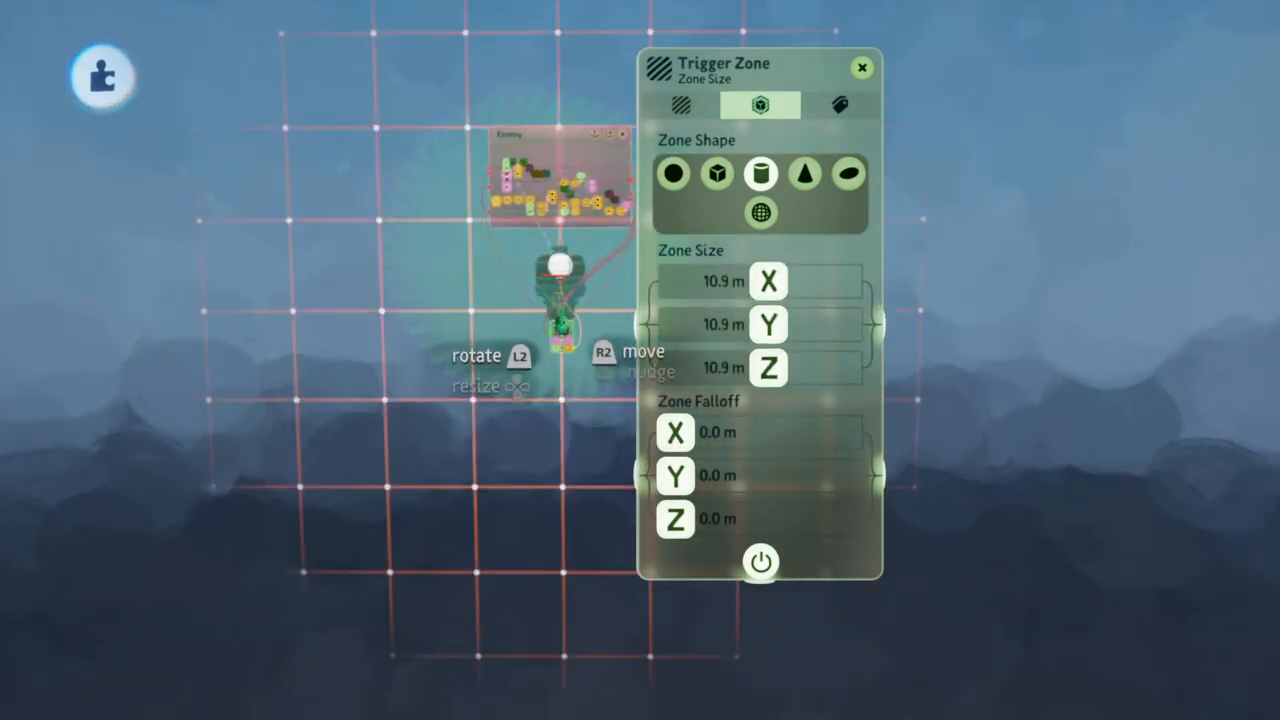
key(Up)
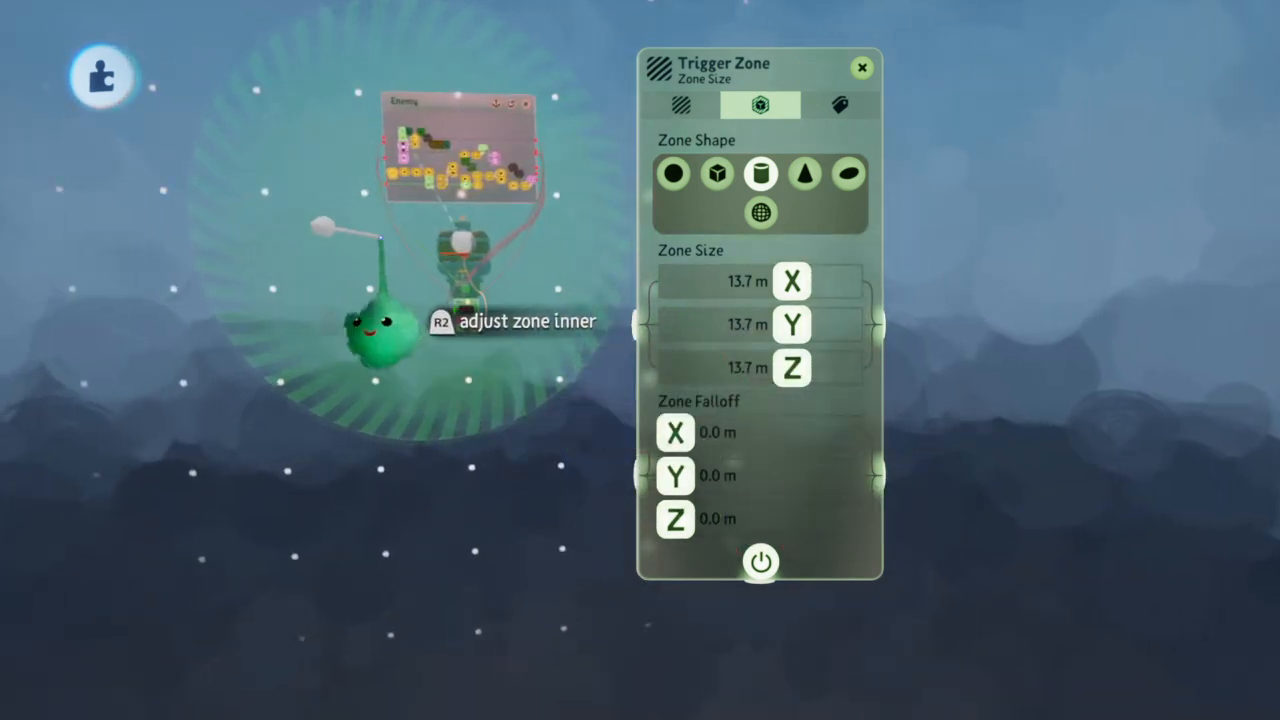
key(Down)
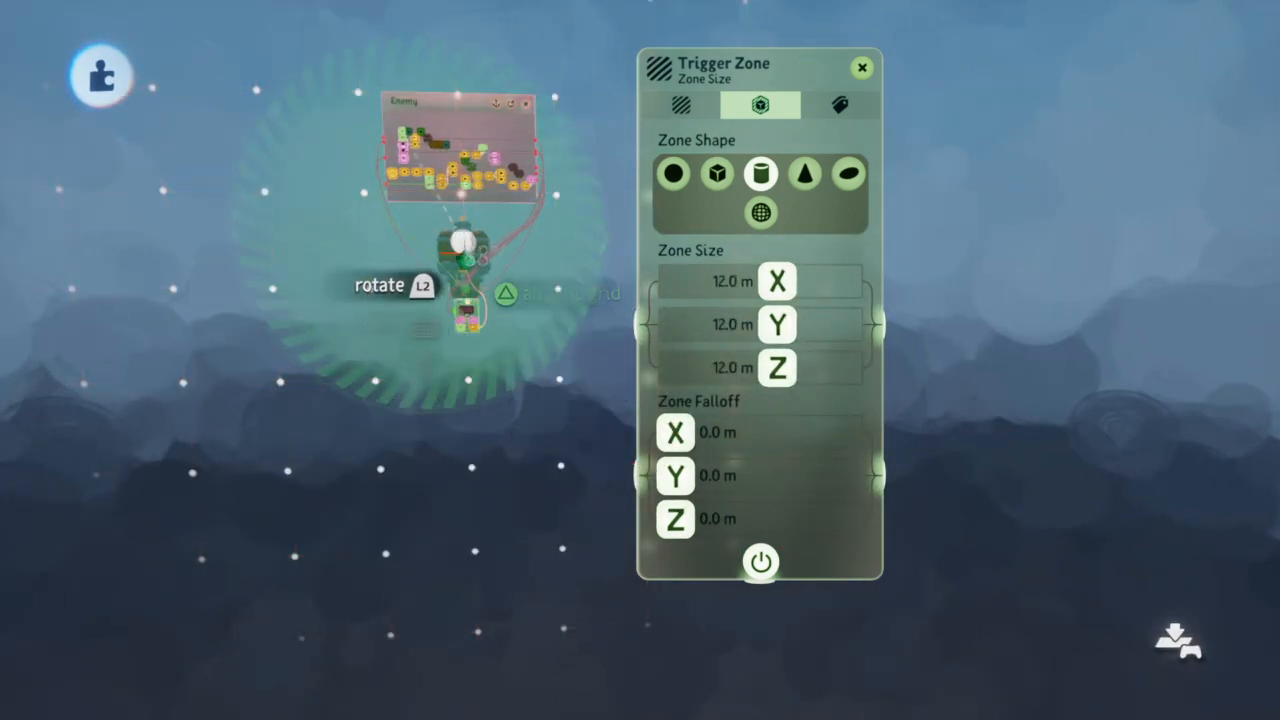
Stretch the cloned Trigger Zone's Z size to 32.0 m and close its settings
scroll(450, 228, up, 5)
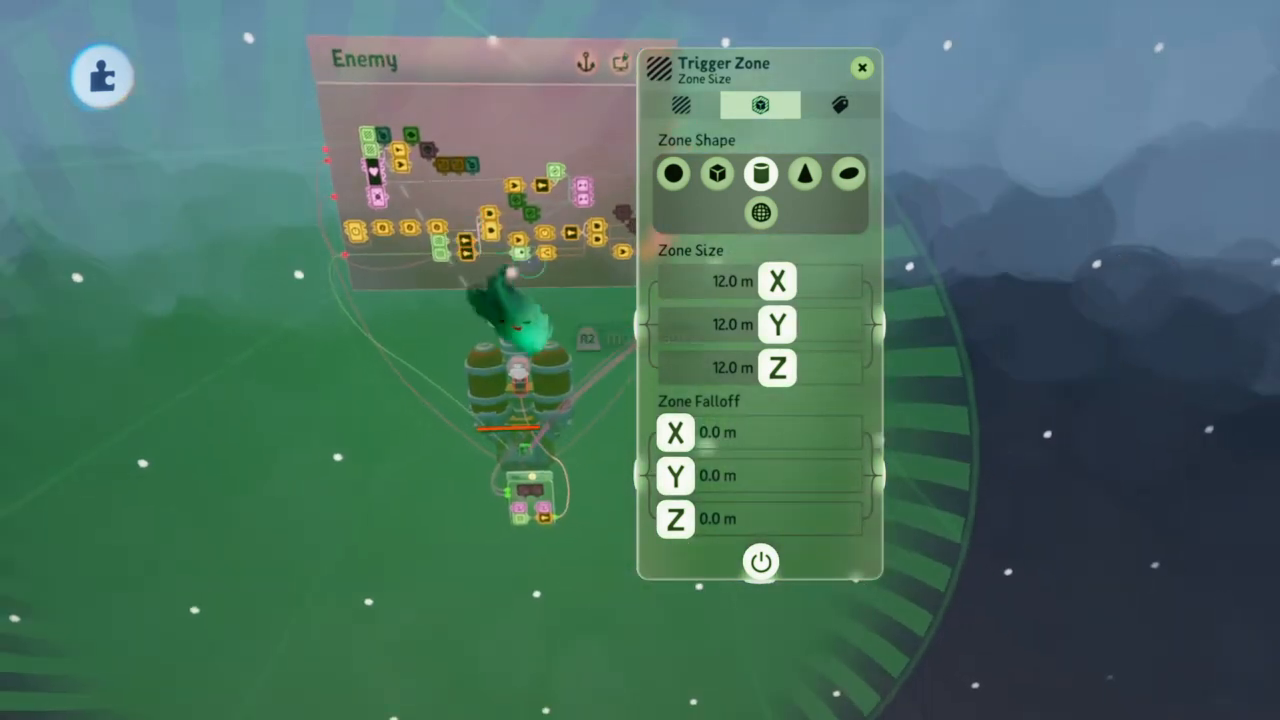
middle_drag(594, 323, 235, 314)
drag(358, 361, 286, 352)
middle_drag(286, 352, 120, 394)
middle_drag(386, 249, 491, 232)
middle_drag(491, 160, 517, 226)
drag(418, 227, 752, 278)
middle_drag(752, 278, 536, 120)
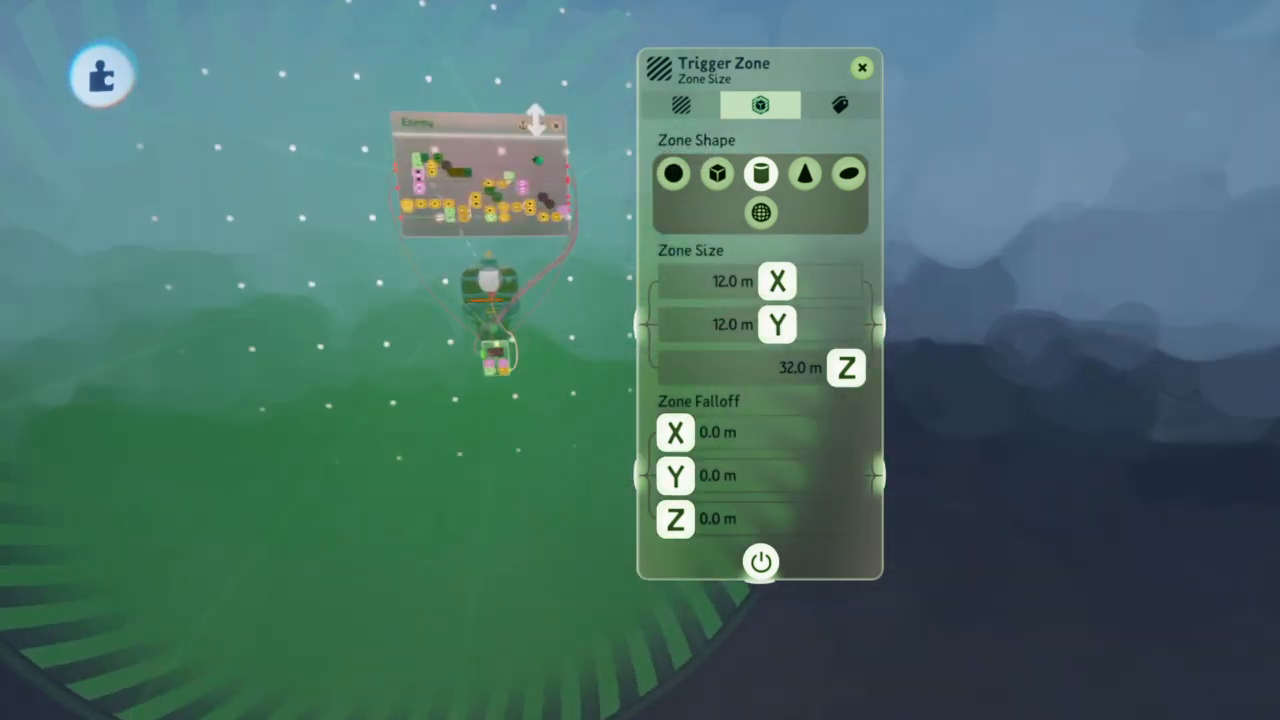
key(Escape)
key(Escape)
Move the cloned Trigger Zone upward and wire its Detected output to Input C of the logic gate powering the skull gadget
scroll(425, 165, up, 8)
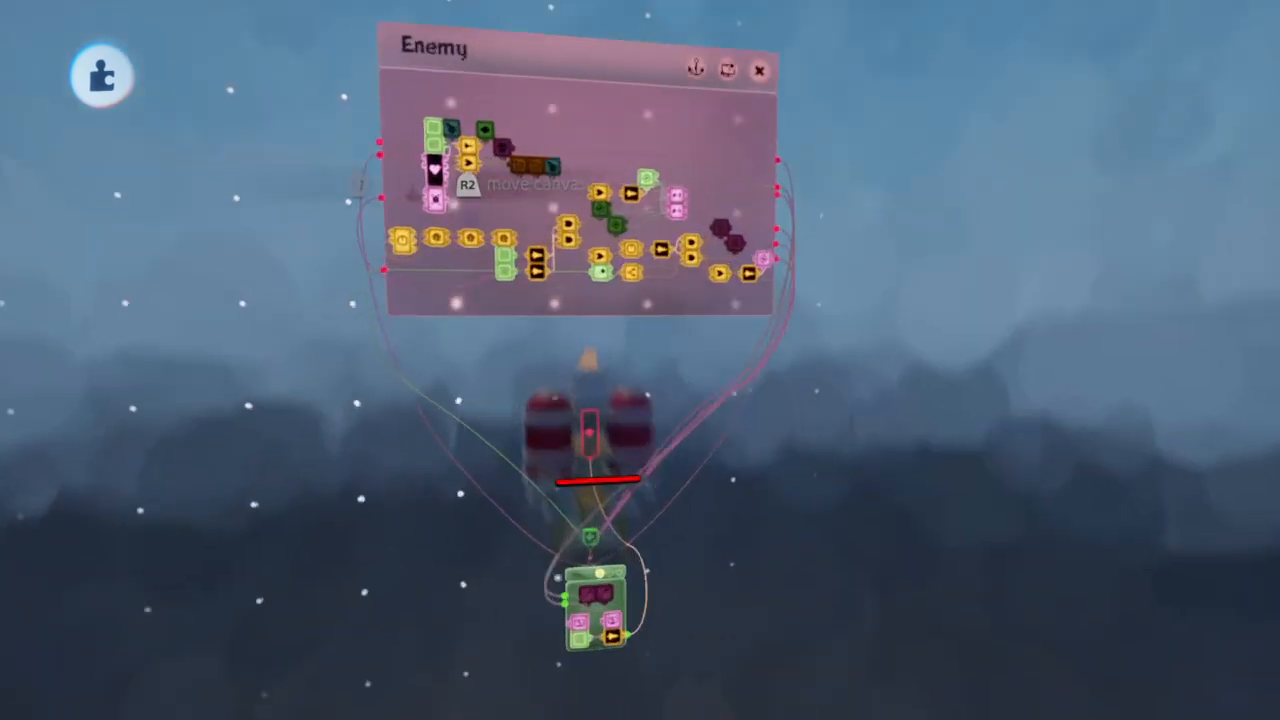
scroll(413, 235, up, 5)
drag(355, 165, 354, 166)
scroll(358, 200, down, 1)
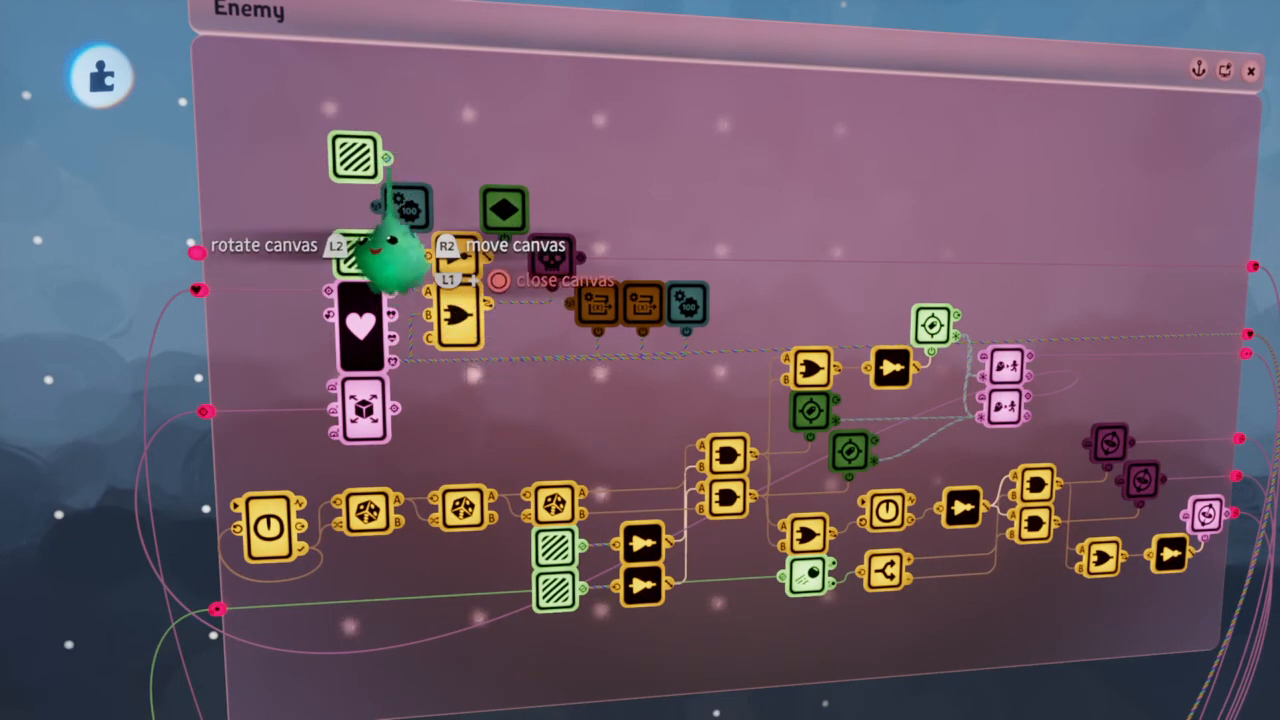
scroll(432, 440, up, 3)
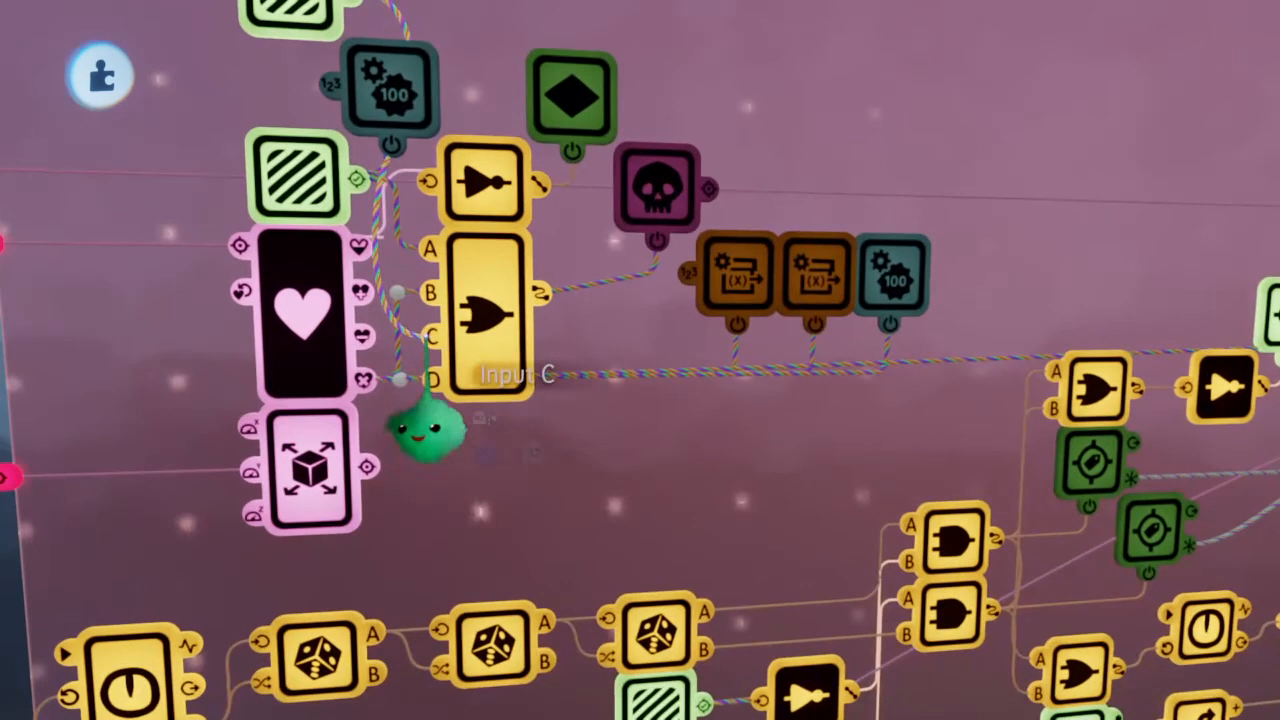
scroll(395, 430, down, 2)
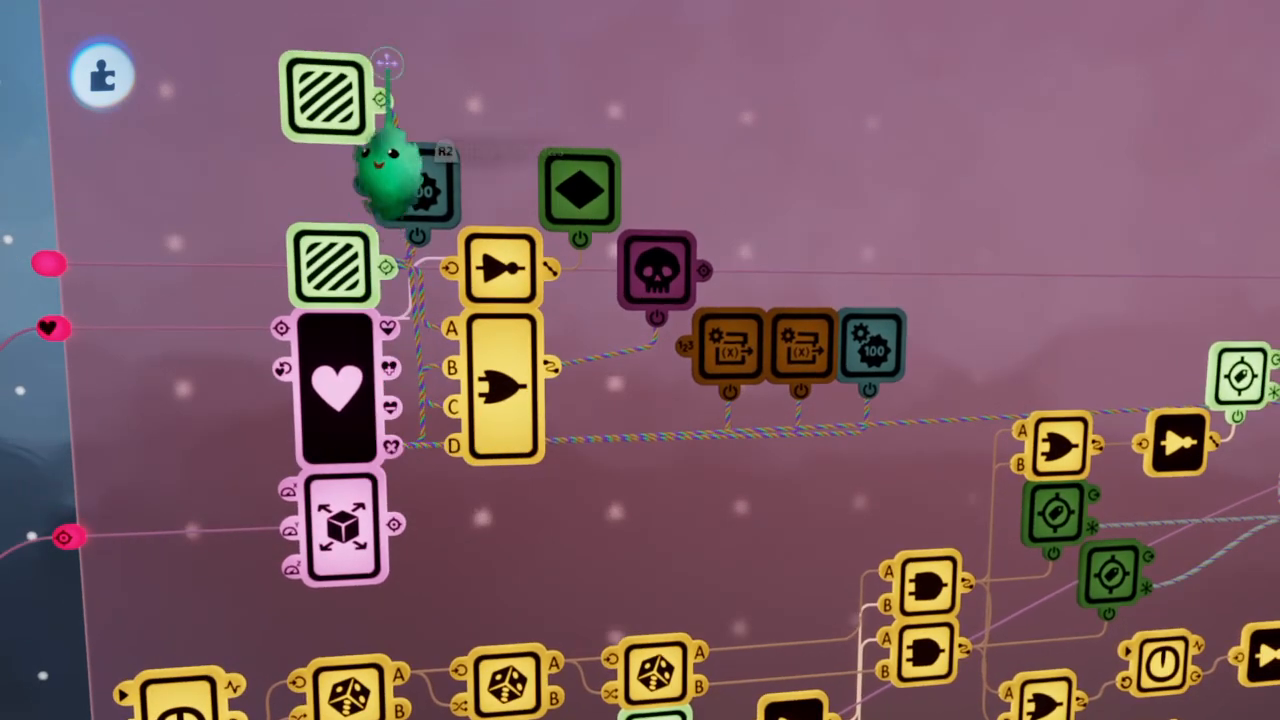
scroll(480, 170, down, 2)
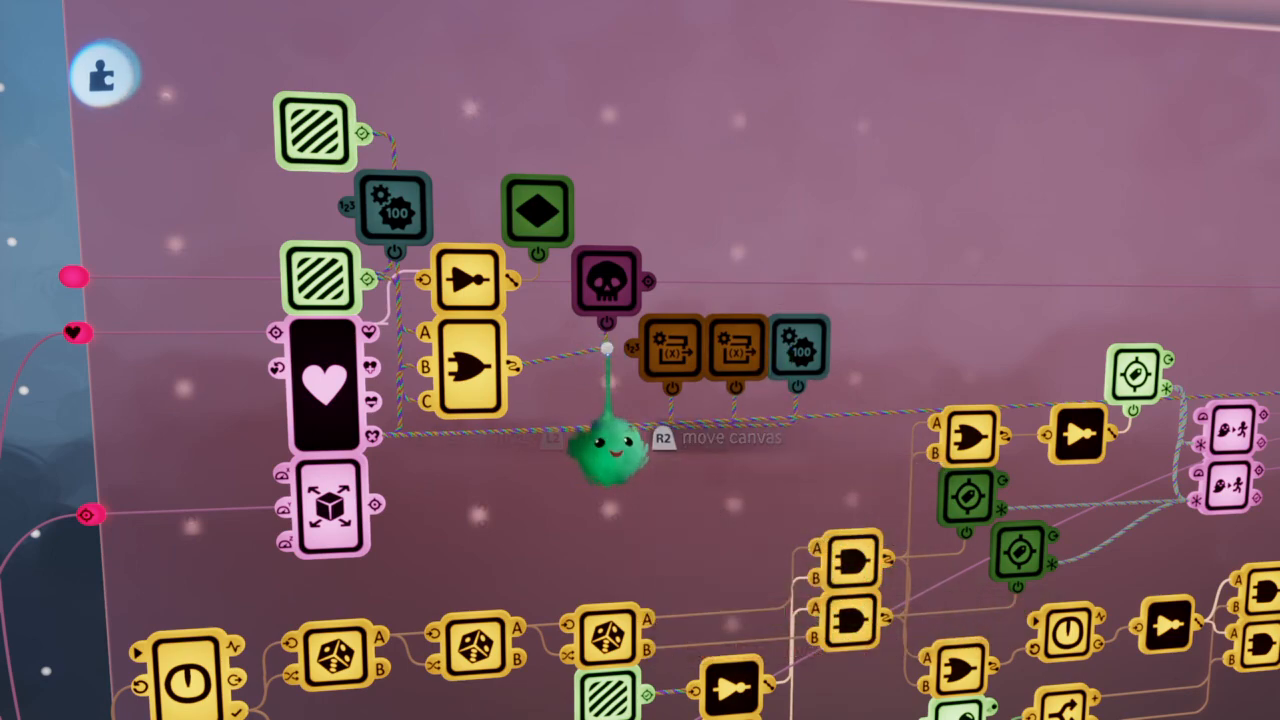
drag(609, 469, 609, 457)
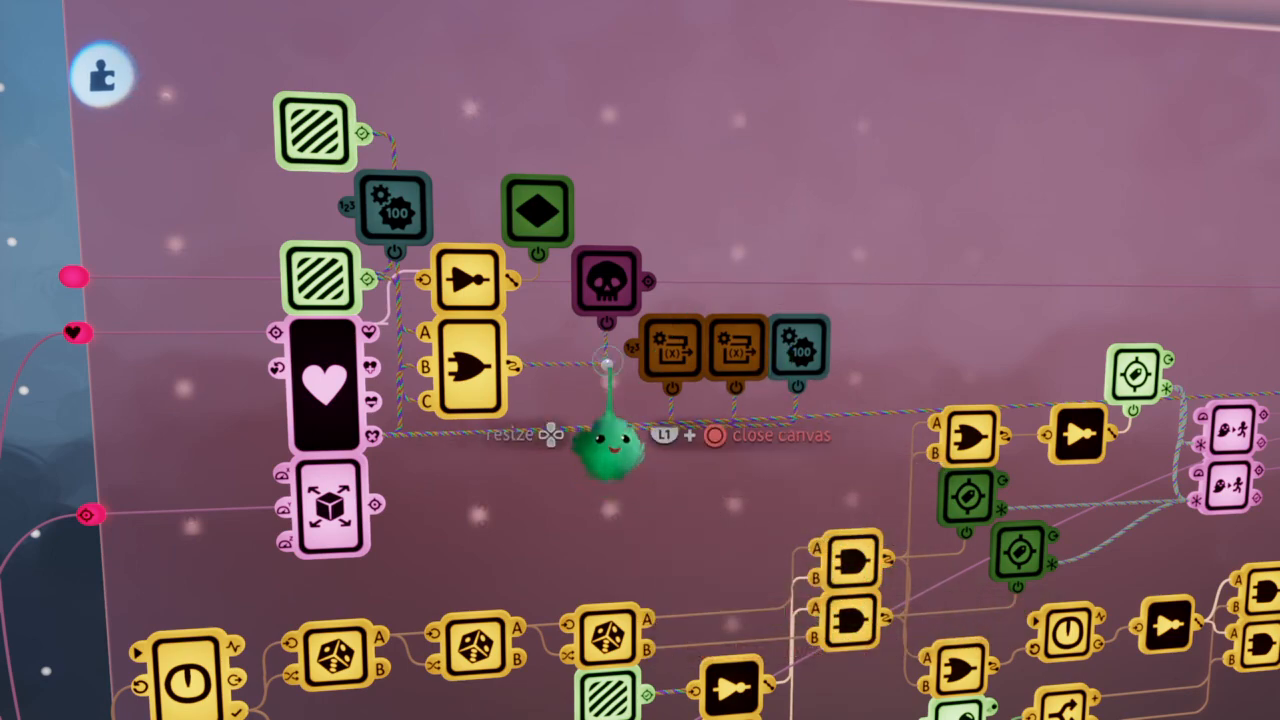
Wire the cloned Trigger Zone's Detected output to the first Emitter in the ship's small microchip and close the Emitter's settings
scroll(609, 457, down, 5)
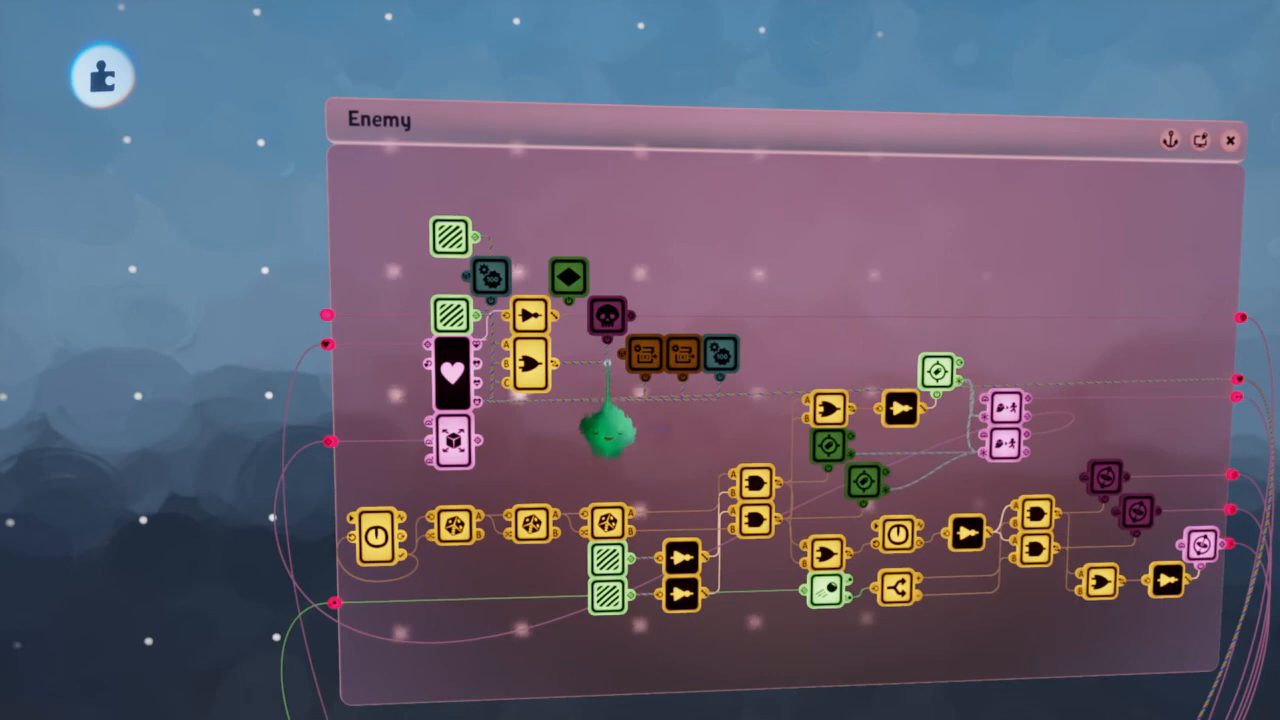
scroll(452, 209, down, 5)
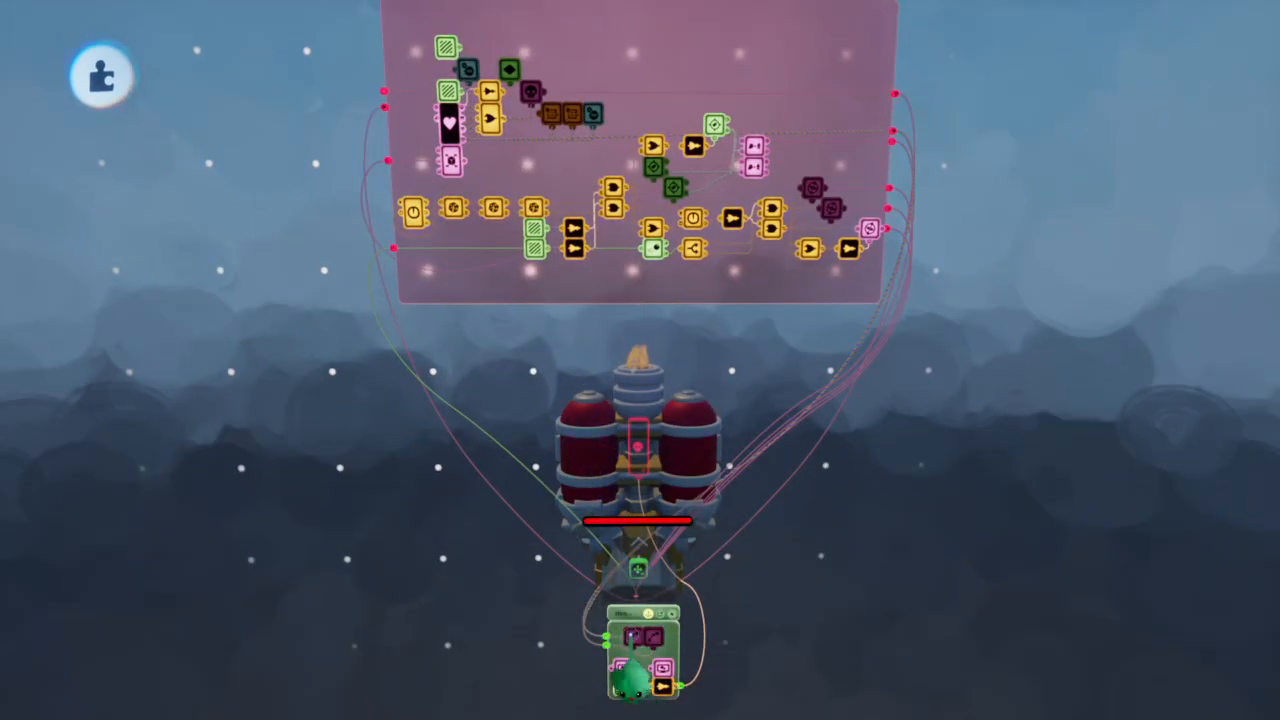
scroll(628, 680, up, 5)
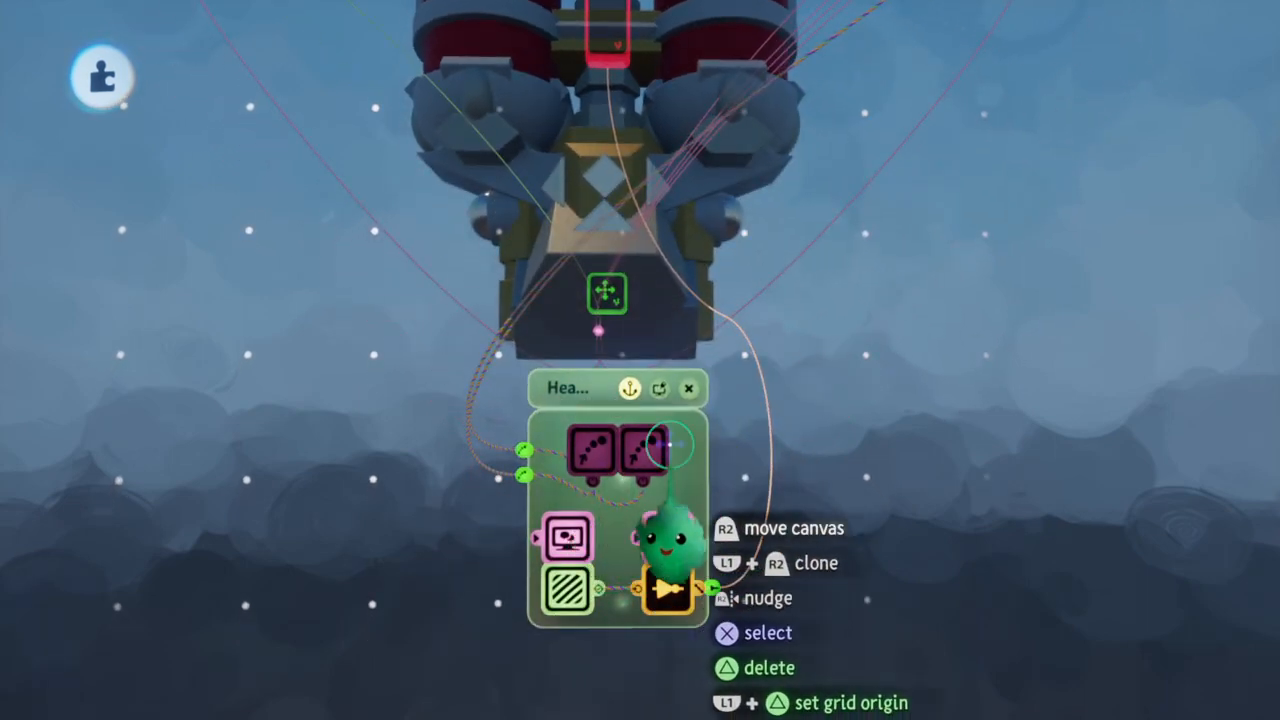
click(584, 452)
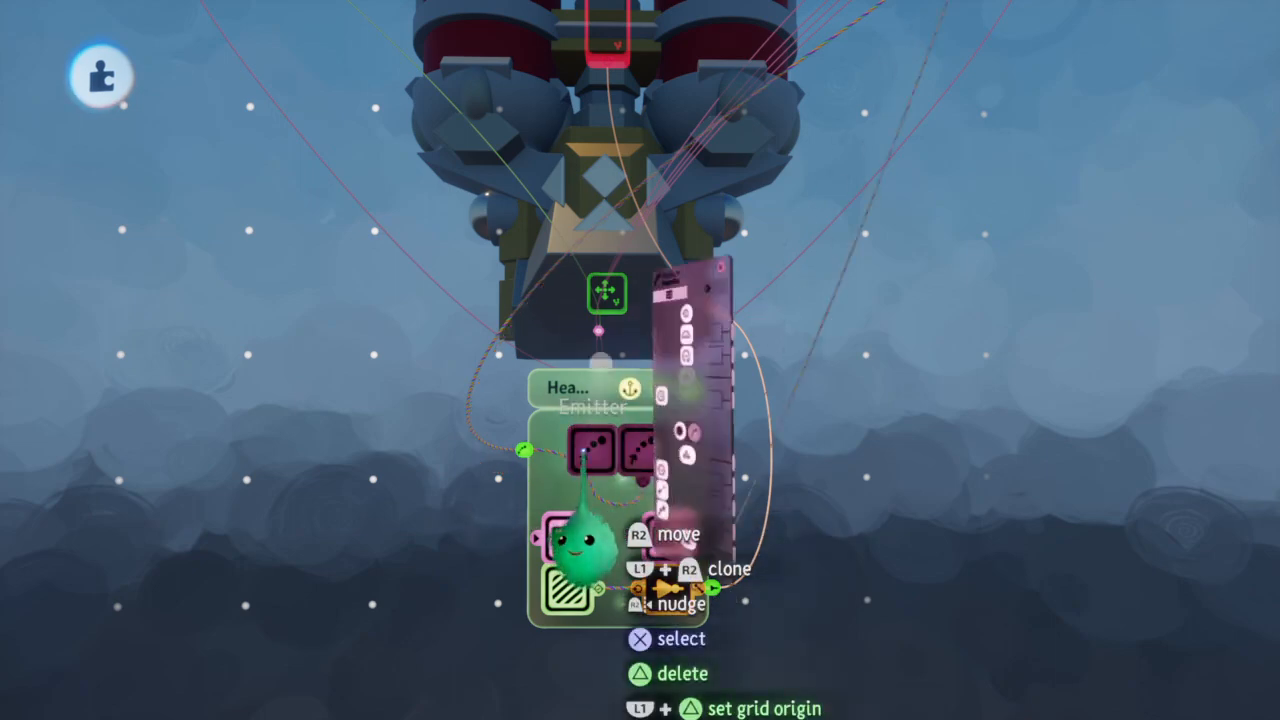
scroll(584, 452, down, 5)
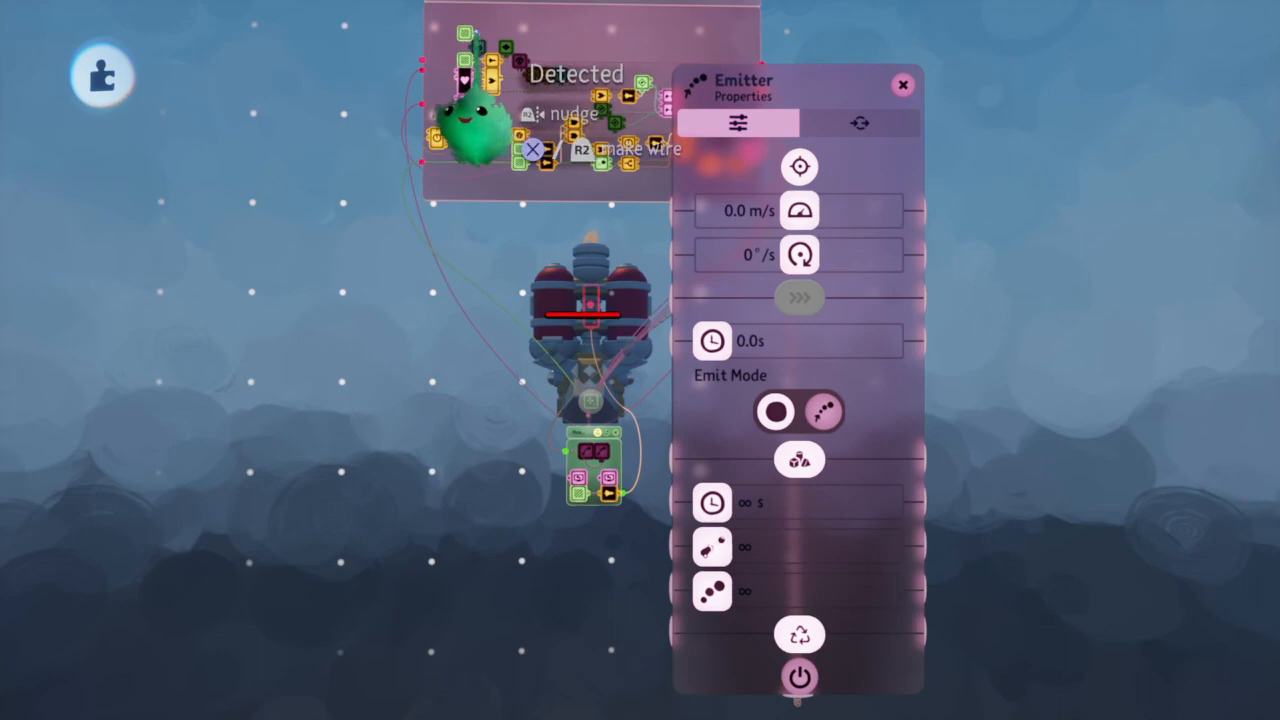
scroll(563, 534, up, 5)
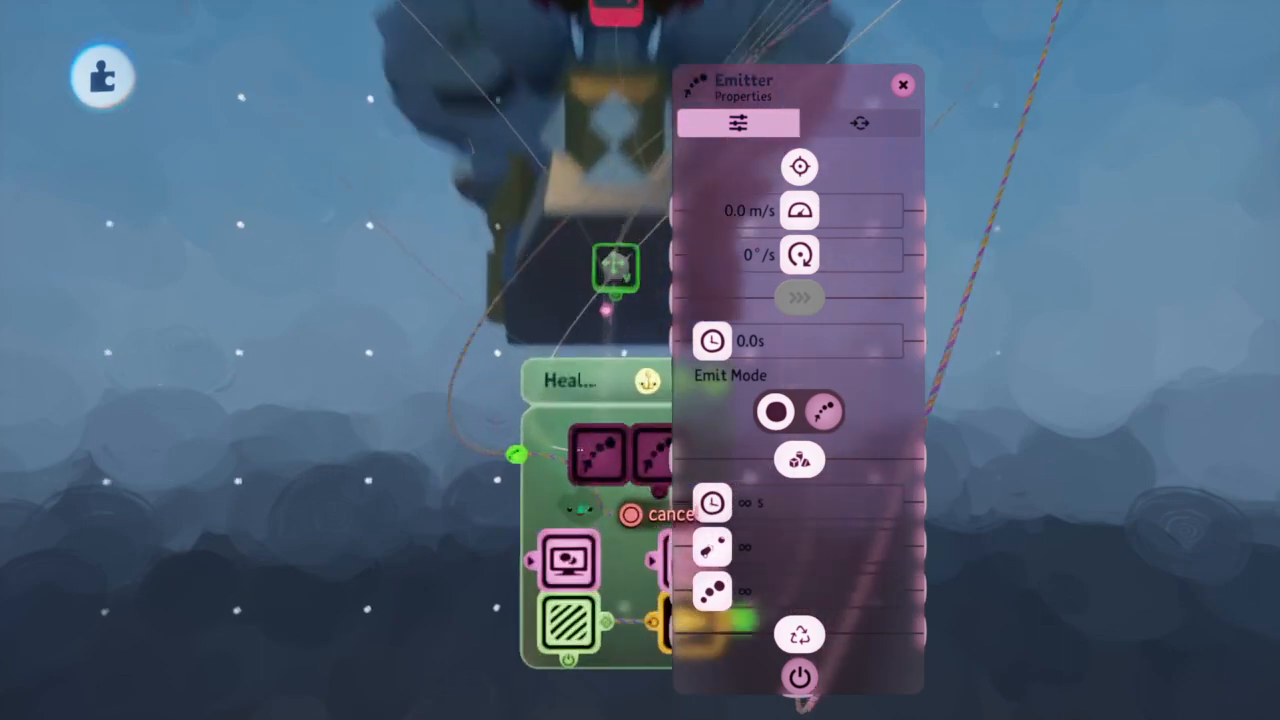
key(Escape)
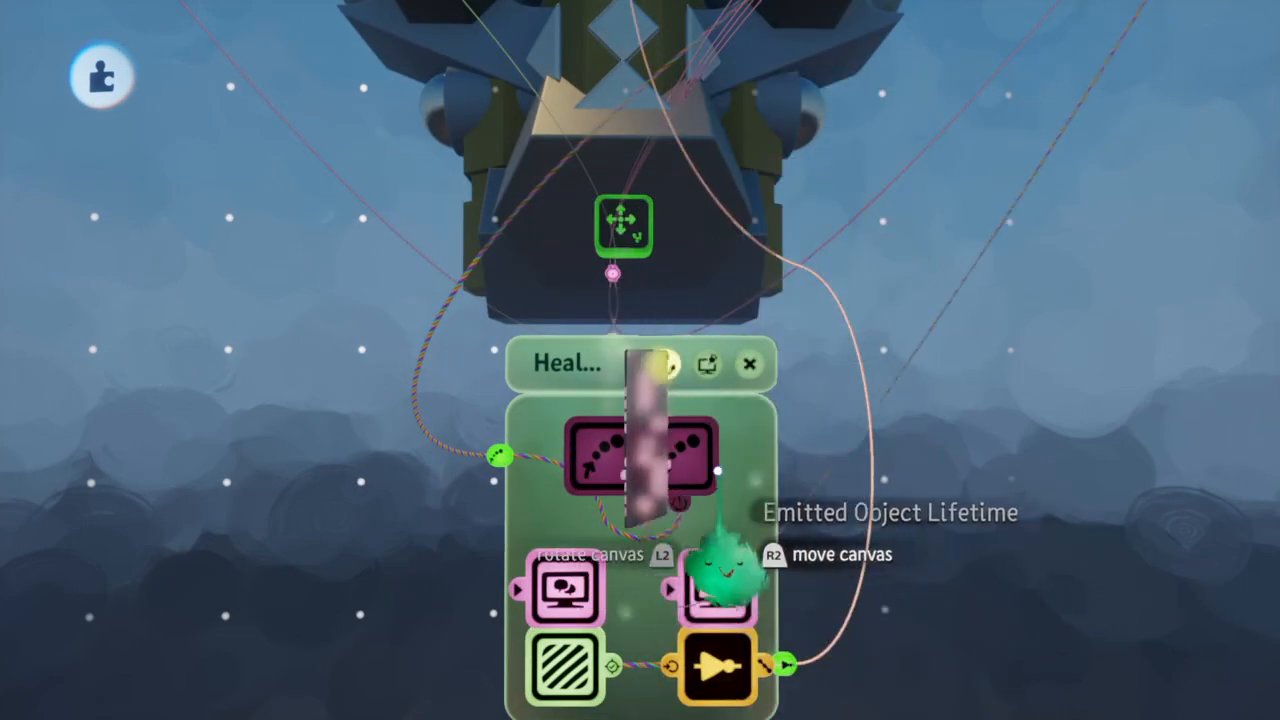
Place a Tag gadget in the empty space away from the enemy ship
scroll(691, 463, down, 4)
scroll(691, 463, down, 5)
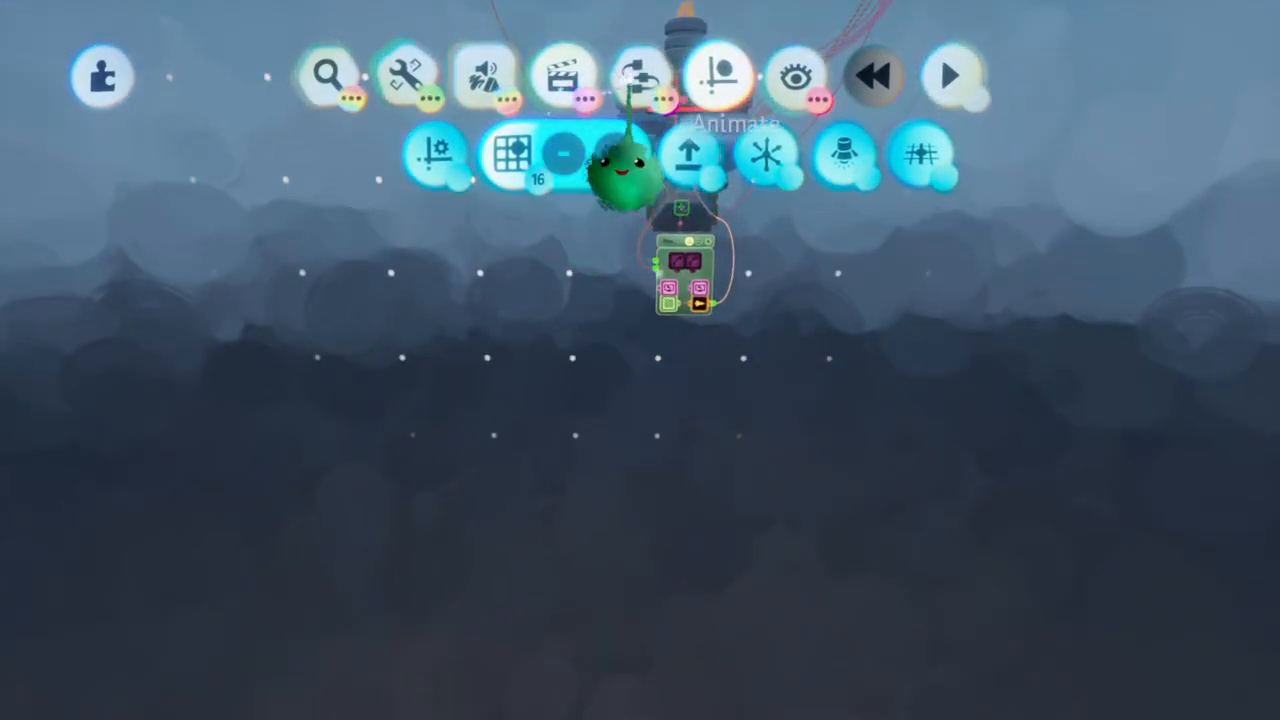
click(637, 78)
key(Escape)
click(325, 158)
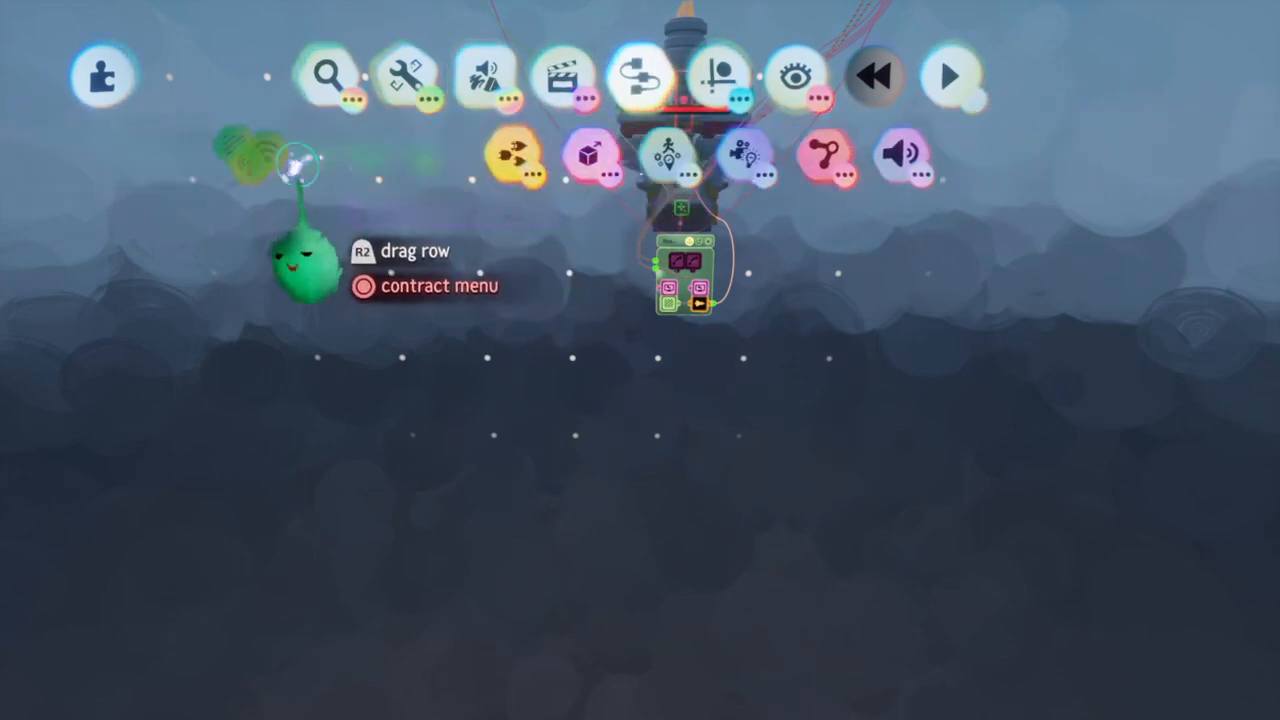
click(119, 155)
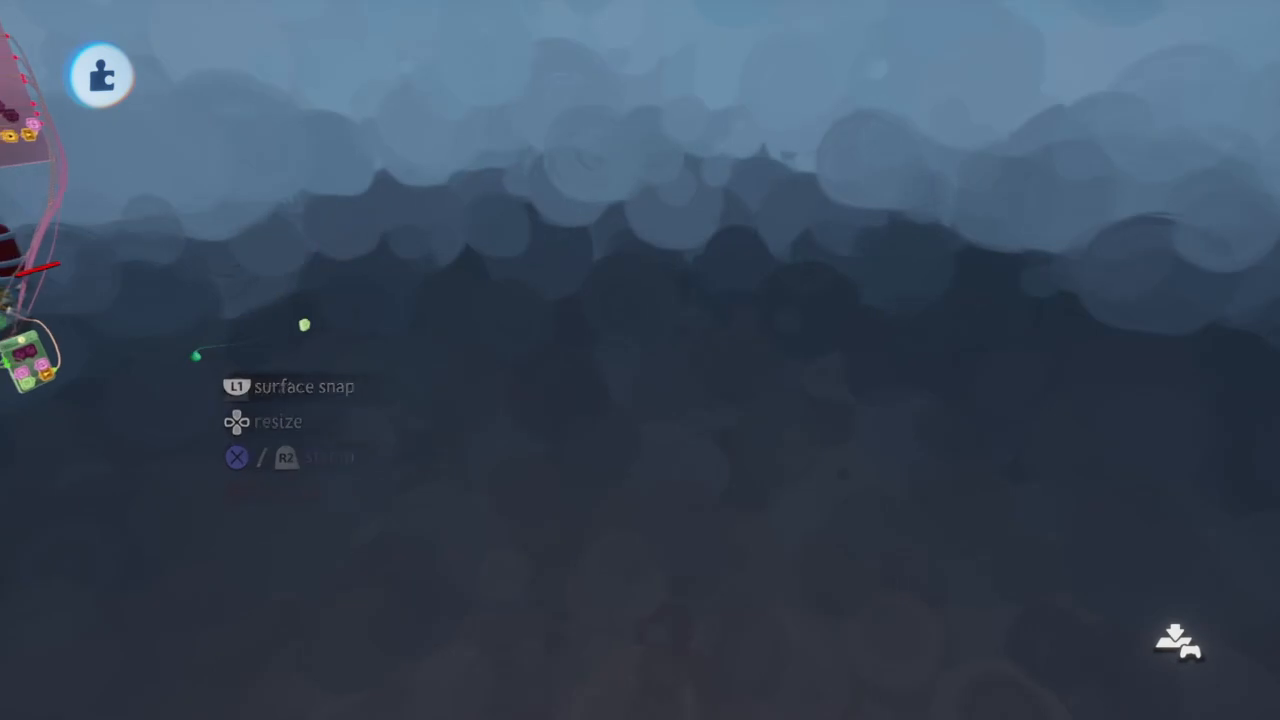
click(242, 533)
Name the new Tag gadget Player
click(318, 562)
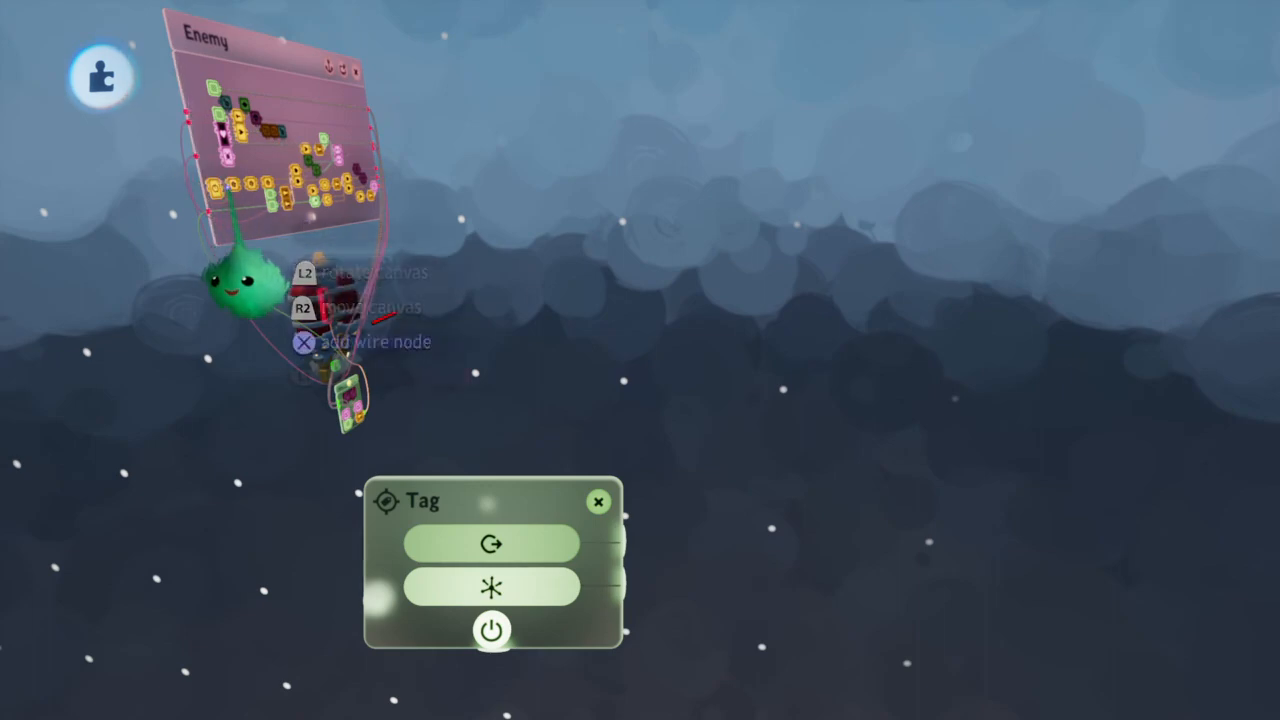
click(248, 280)
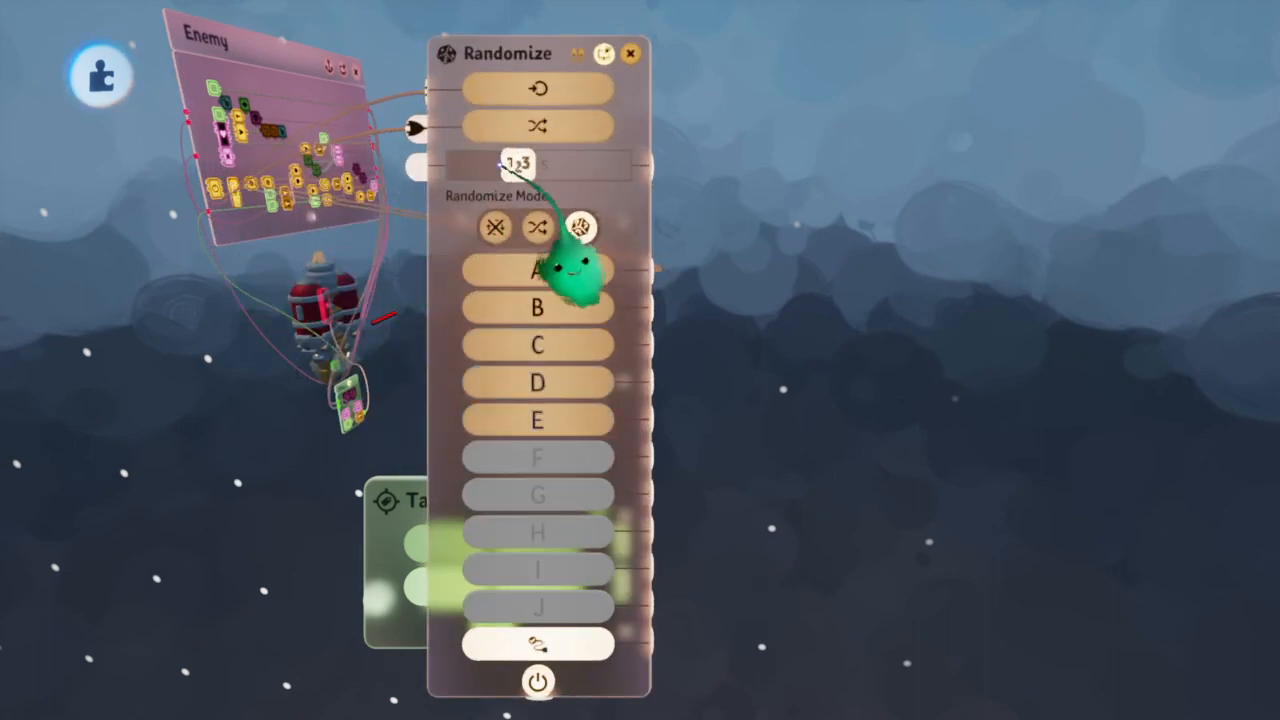
key(Escape)
click(520, 530)
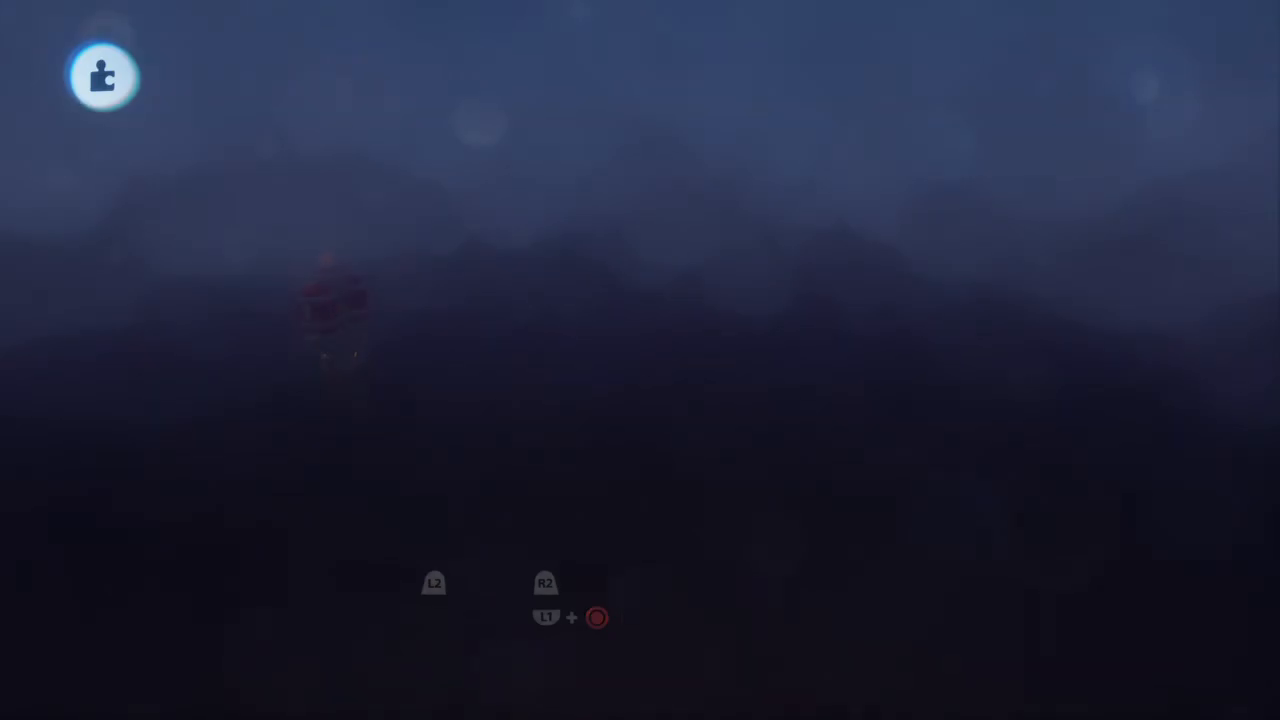
text(Pl)
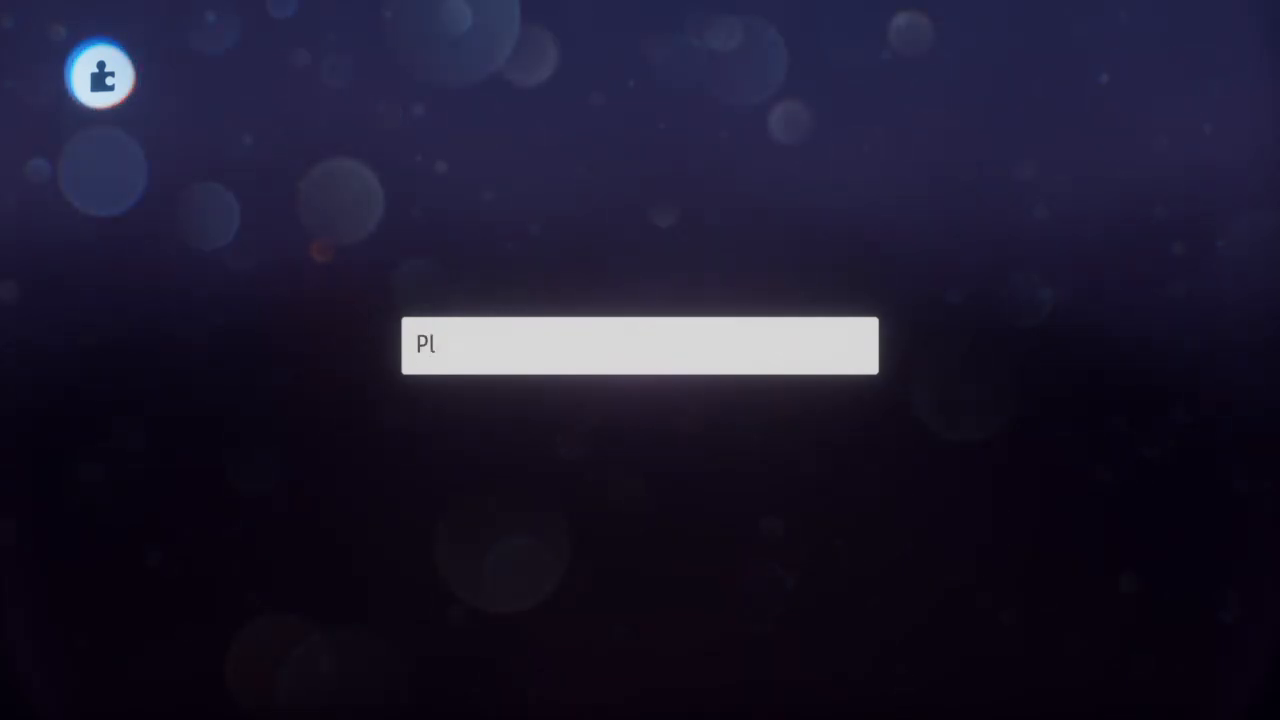
text(ayer)
key(Return)
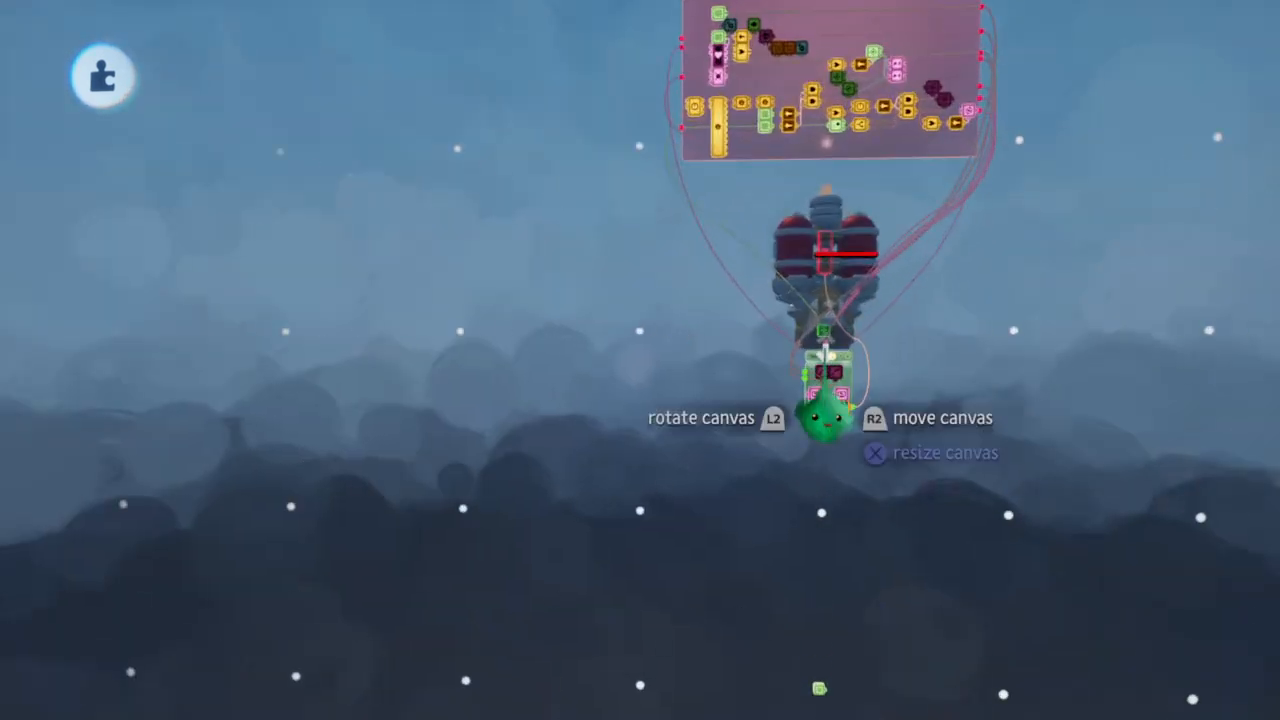
Run and stop the scene to test the enemy ship's detection of the Player tag, and inspect the ship
scroll(825, 410, up, 3)
scroll(825, 402, down, 5)
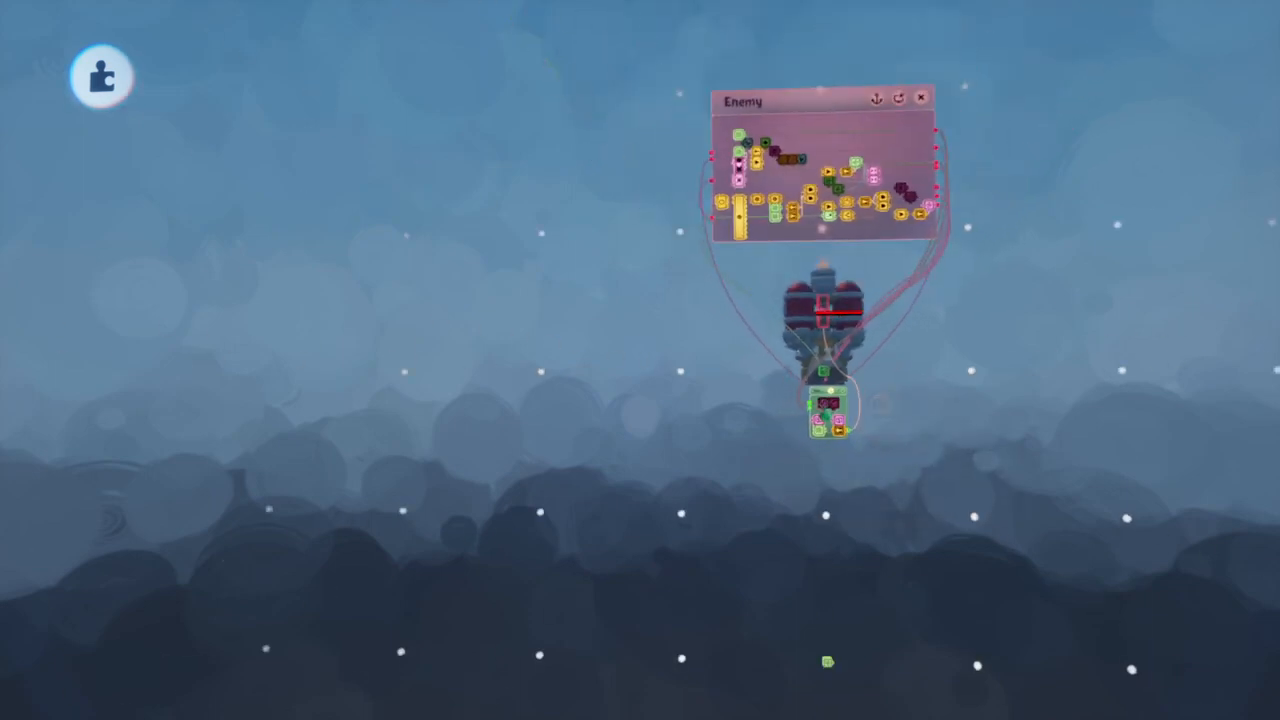
key(space)
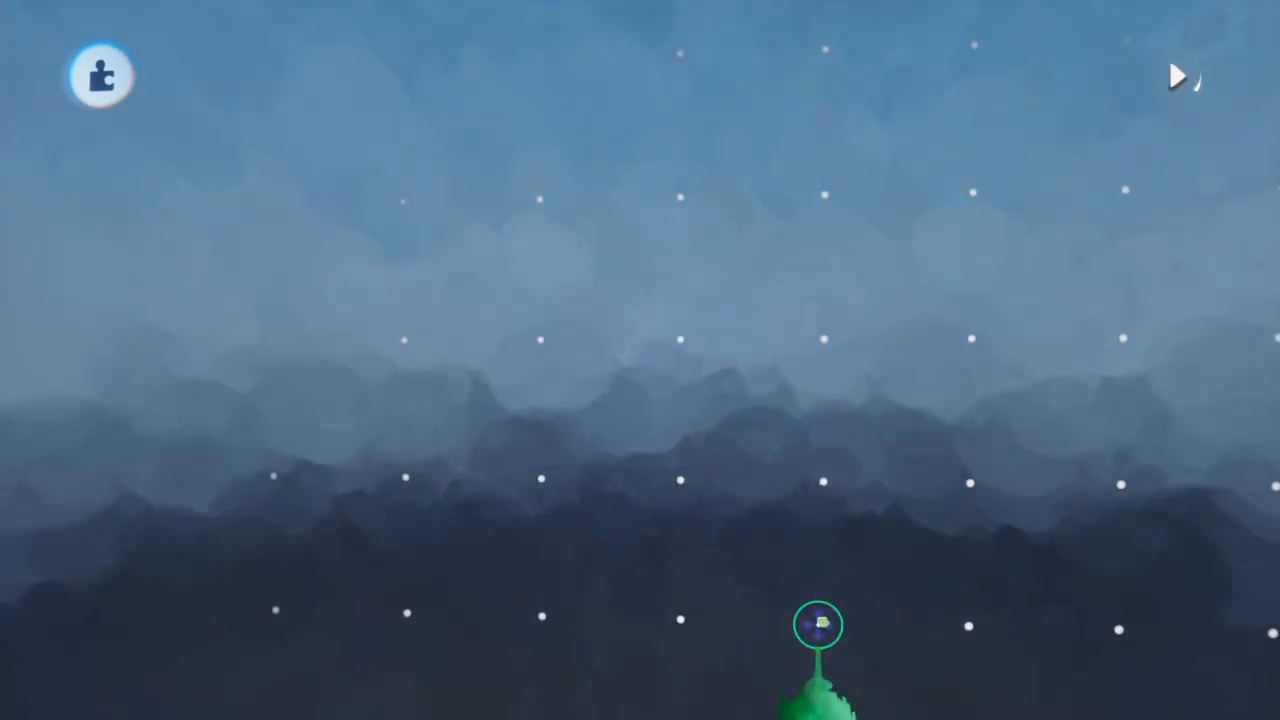
key(space)
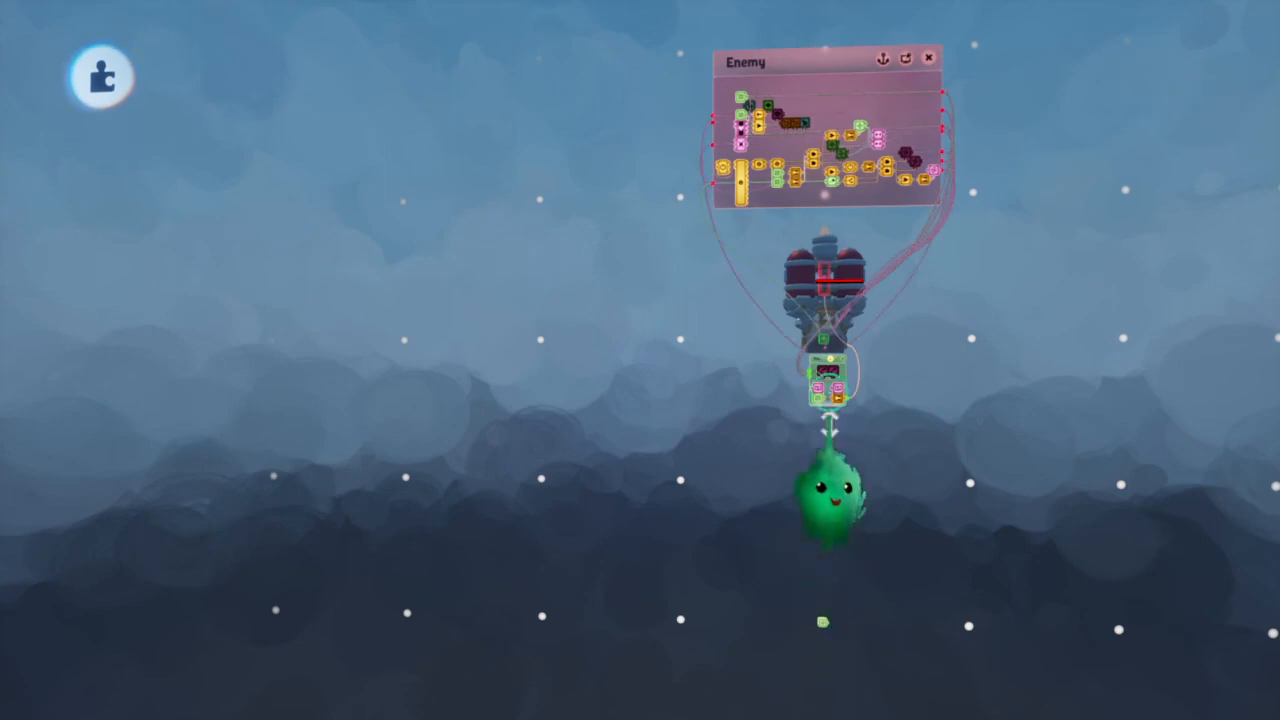
scroll(872, 204, up, 5)
scroll(873, 190, down, 3)
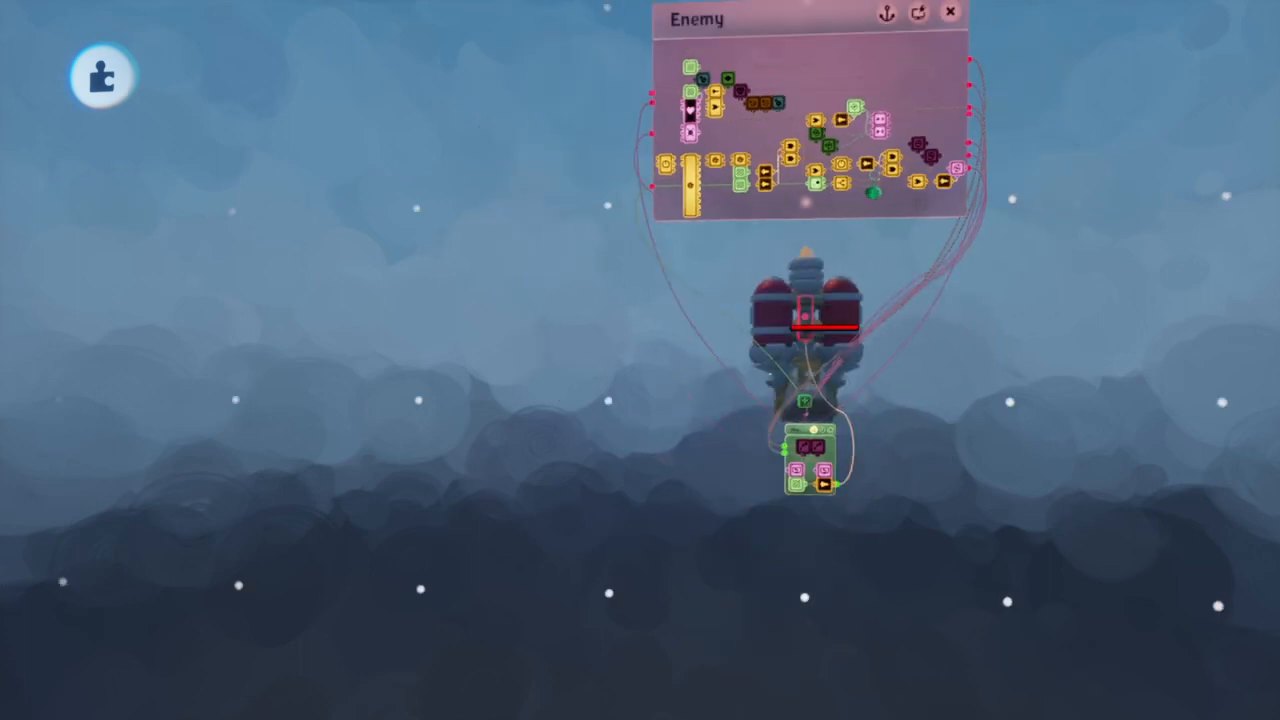
scroll(873, 192, up, 3)
scroll(877, 214, down, 3)
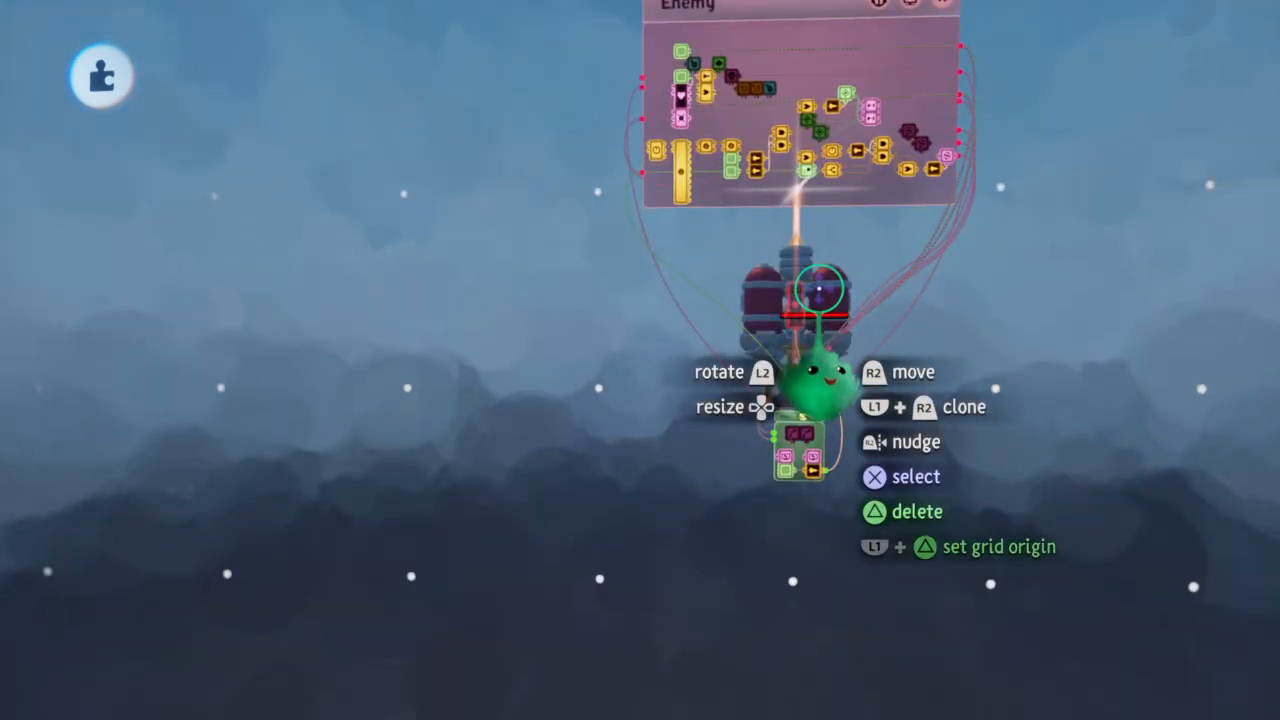